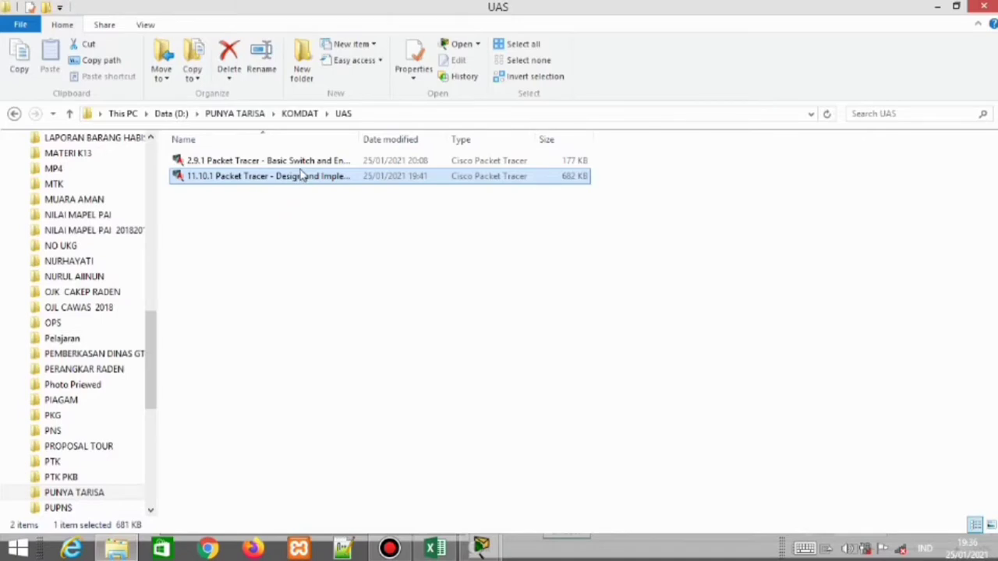
# Select the 11.10.1 Packet Tracer file in the UAS folder and minimize File Explorer
pyautogui.click(308, 162)
pyautogui.click(309, 177)
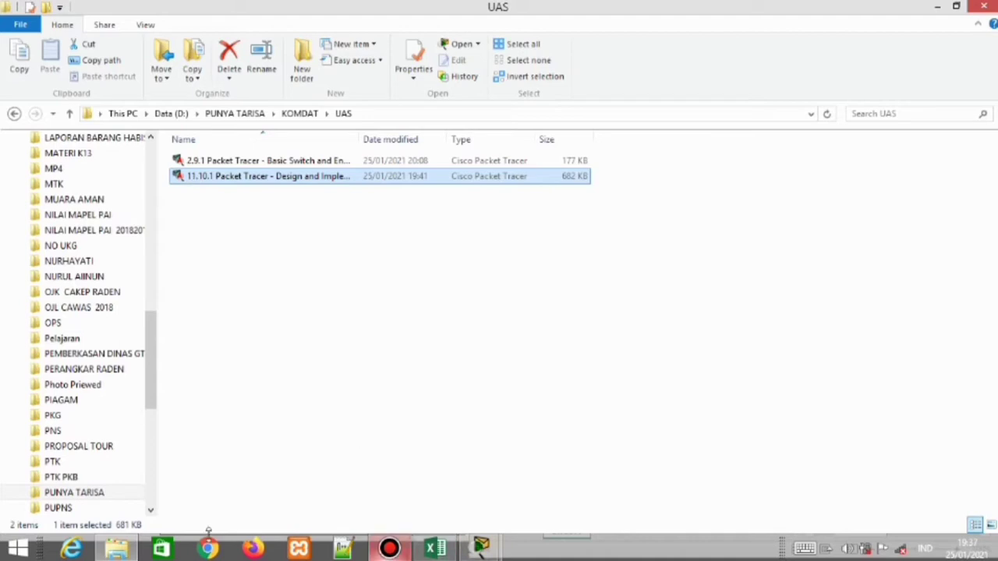
pyautogui.click(116, 551)
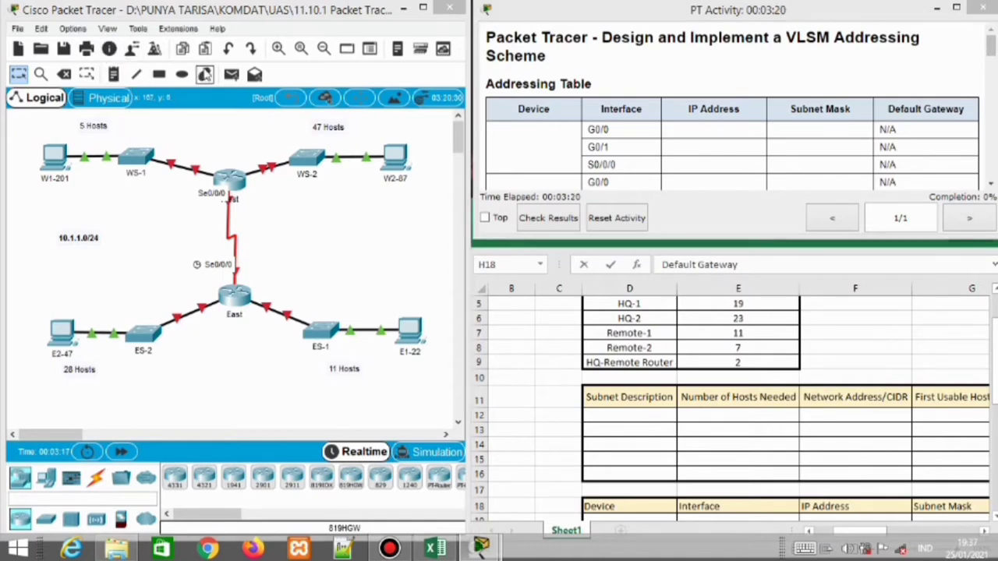
# Draw a solid light-yellow rectangle around W1-201 and WS-1
pyautogui.click(204, 74)
pyautogui.click(451, 127)
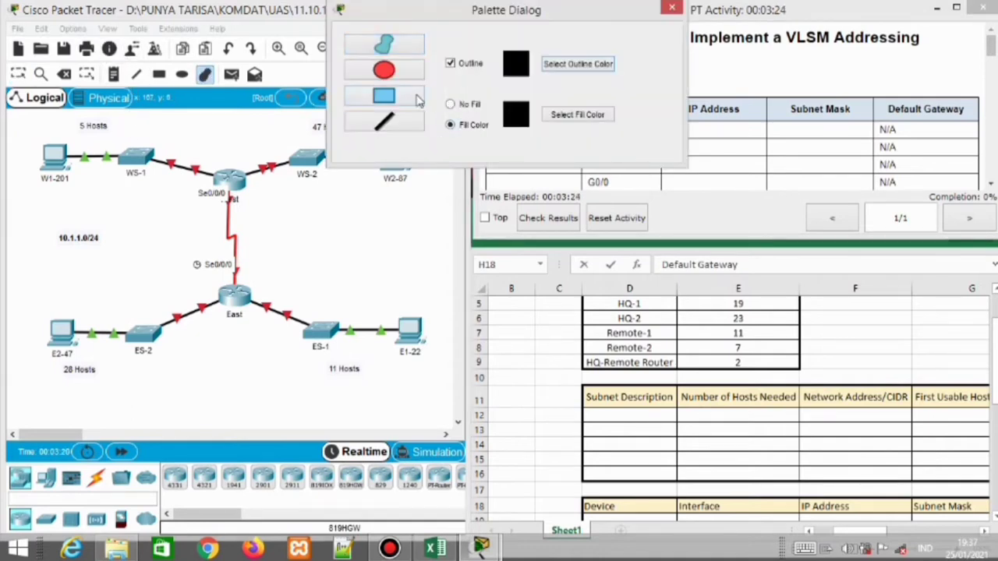
pyautogui.click(591, 123)
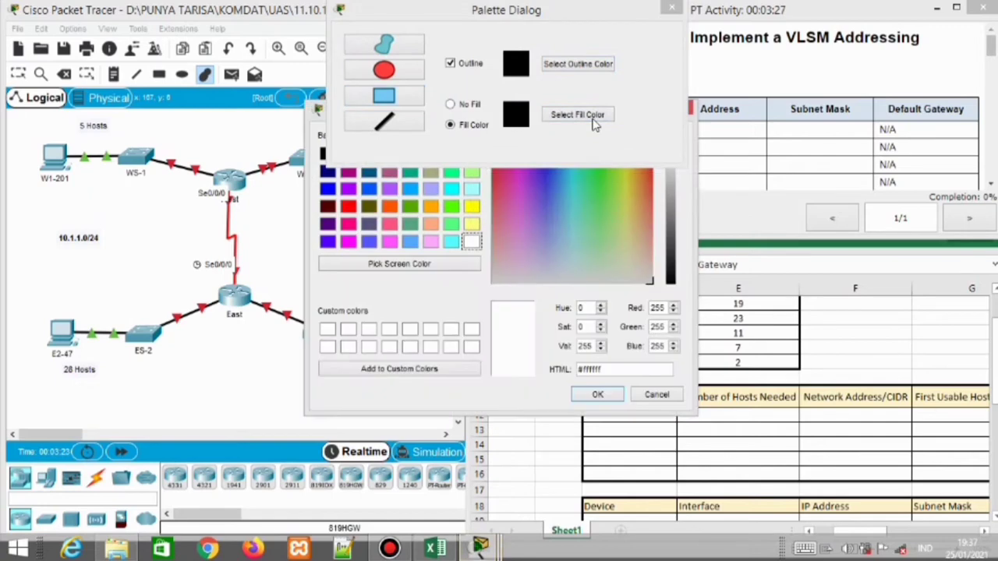
pyautogui.click(472, 224)
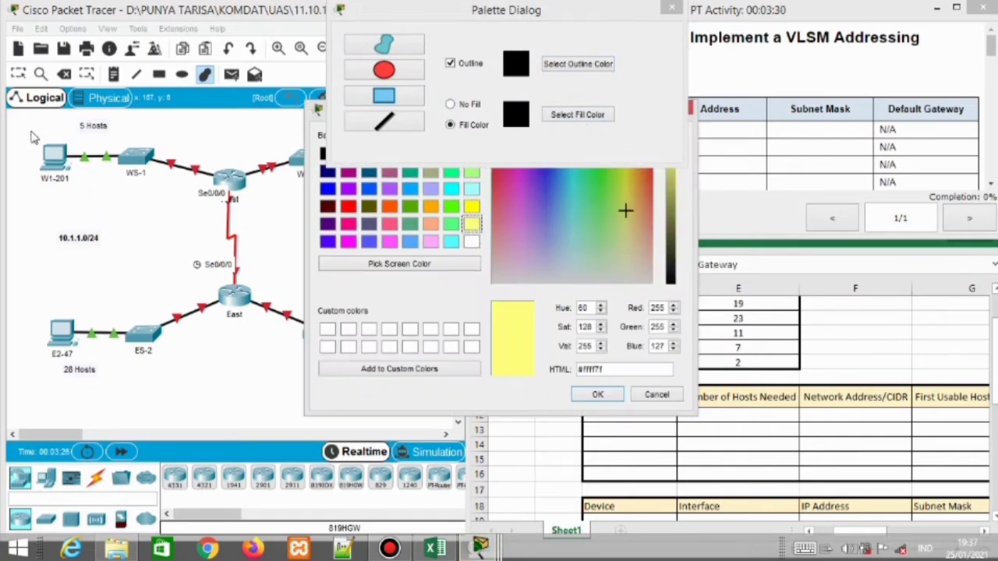
pyautogui.click(577, 398)
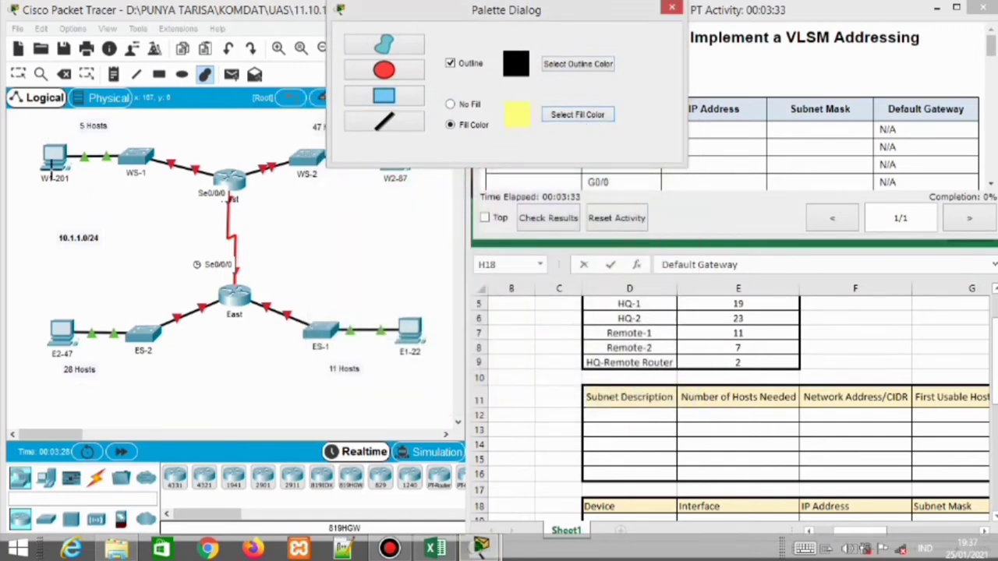
pyautogui.moveTo(22, 133); pyautogui.dragTo(206, 200)
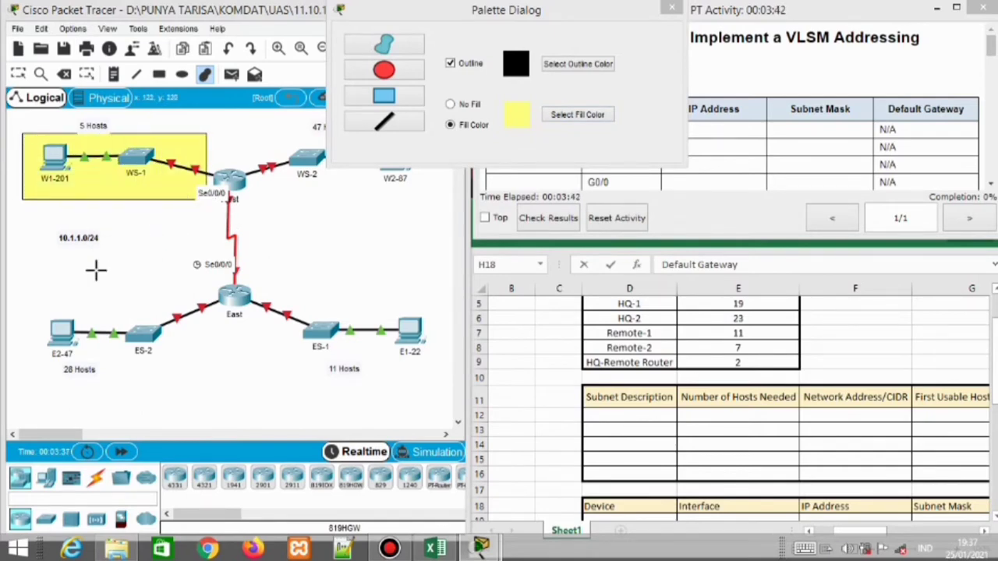
# Draw a light-green rectangle around E2-47 and ES-2
pyautogui.click(576, 115)
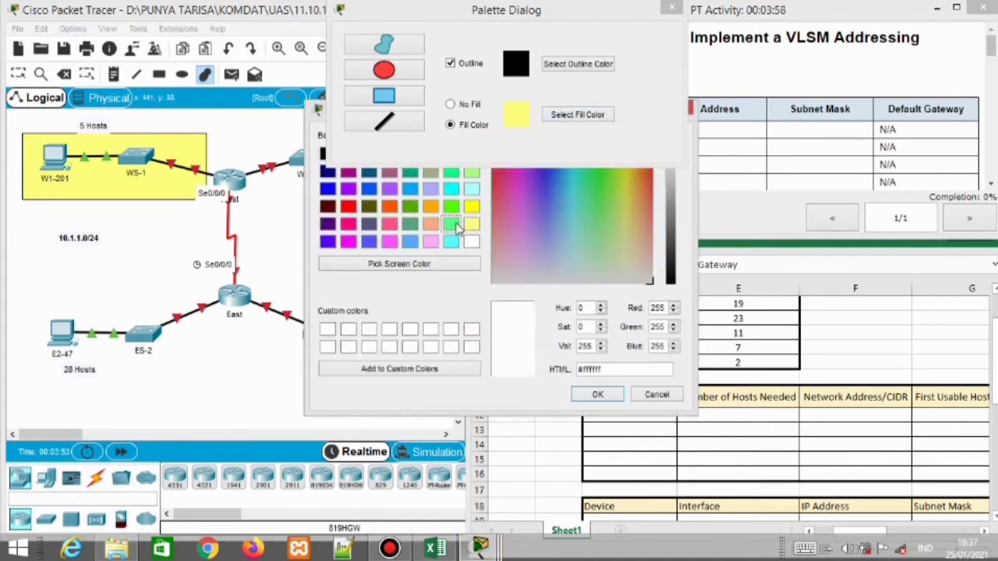
pyautogui.click(451, 223)
pyautogui.press('Return')
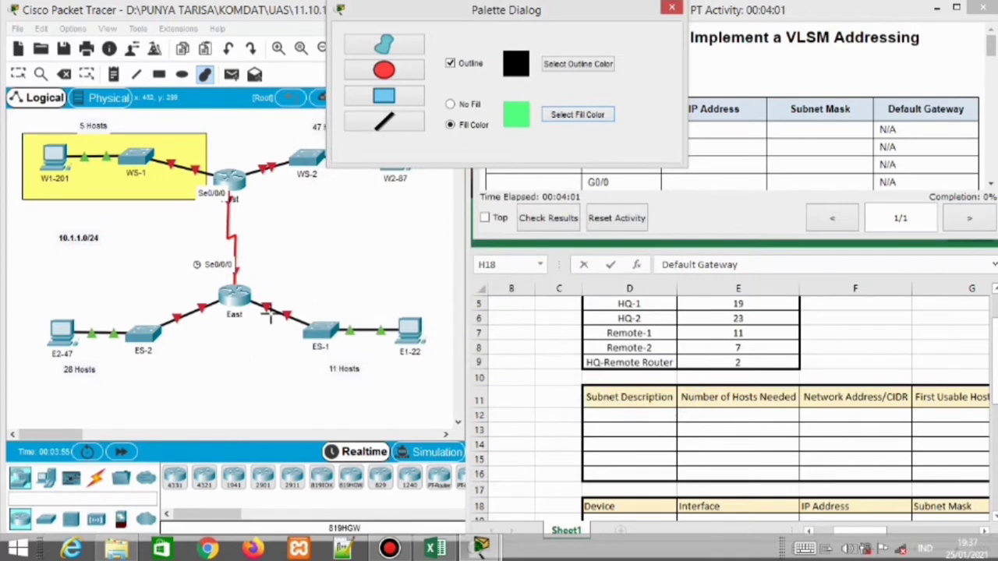
pyautogui.moveTo(39, 277); pyautogui.dragTo(216, 380)
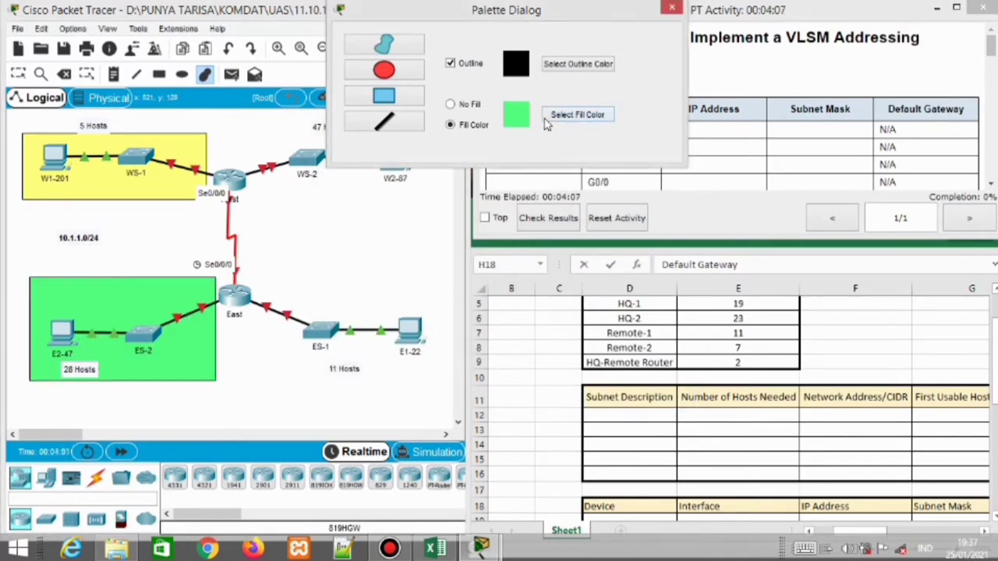
# Draw a salmon-orange rectangle around ES-1 and E1-22, then move the palette aside
pyautogui.click(552, 117)
pyautogui.click(431, 225)
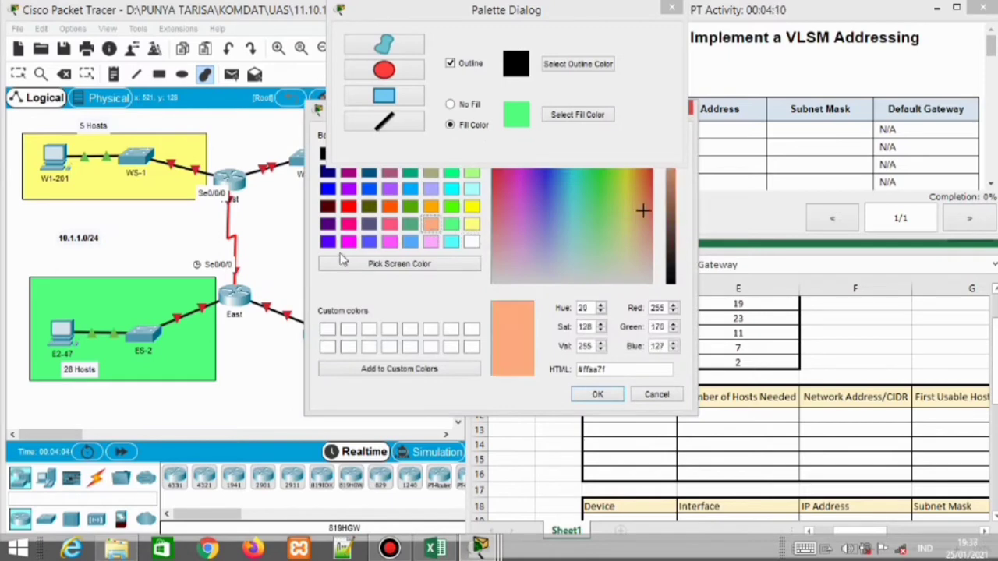
pyautogui.press('Return')
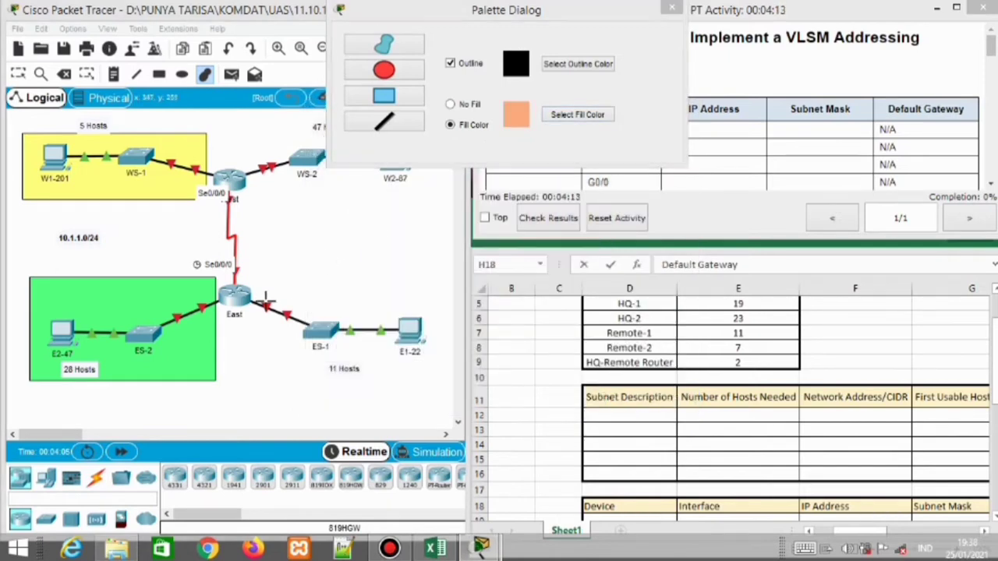
pyautogui.moveTo(261, 293)
pyautogui.mouseDown()
pyautogui.moveTo(323, 347)
pyautogui.moveTo(440, 378)
pyautogui.mouseUp()
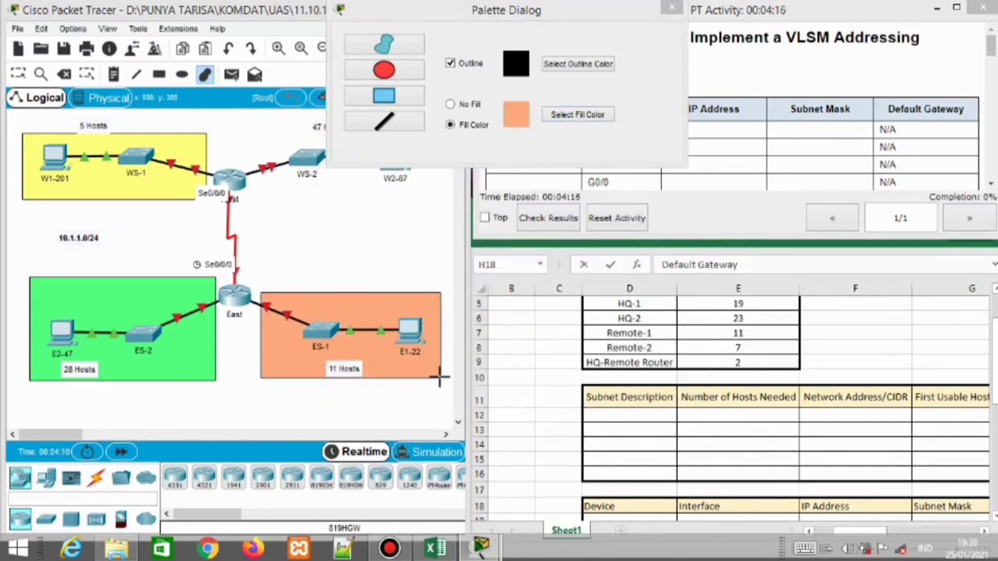
pyautogui.moveTo(516, 12); pyautogui.dragTo(632, 22)
# Draw a green-grey rectangle around WS-2 and W2-87
pyautogui.click(721, 126)
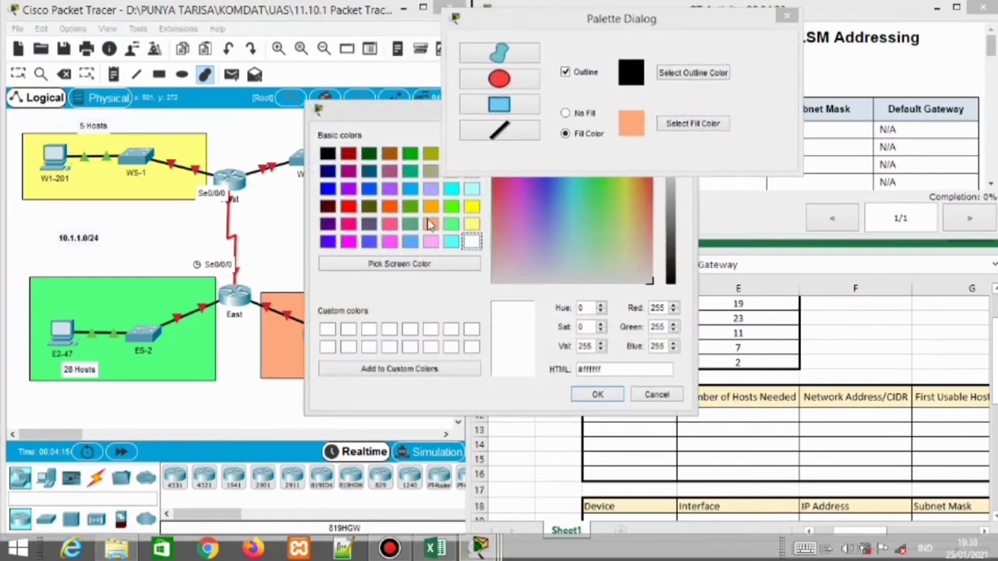
pyautogui.click(412, 224)
pyautogui.press('Return')
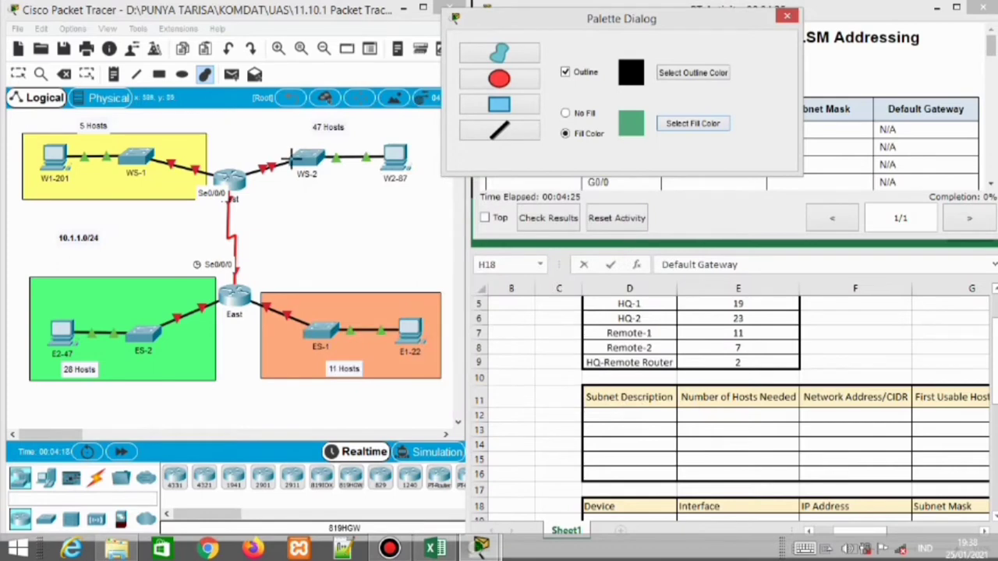
pyautogui.moveTo(231, 128); pyautogui.dragTo(434, 195)
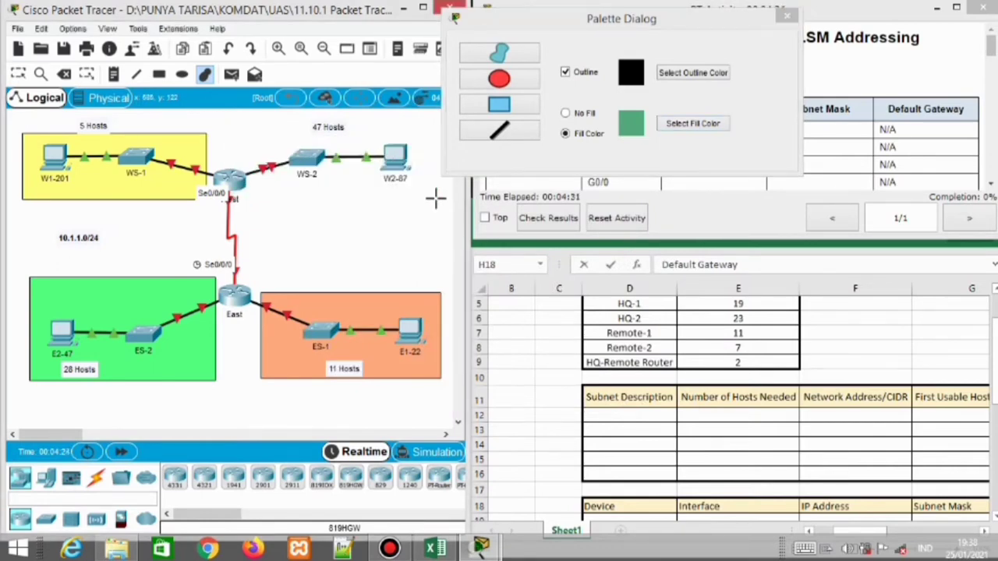
pyautogui.moveTo(254, 135); pyautogui.dragTo(437, 206)
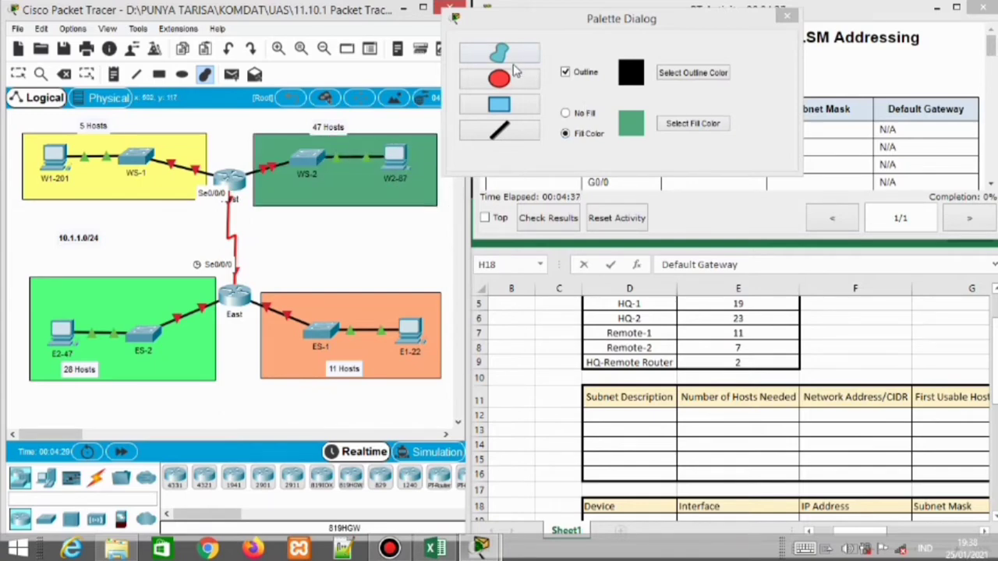
# Freehand-draw a light-blue shape over the serial link, then close the drawing palette
pyautogui.click(687, 124)
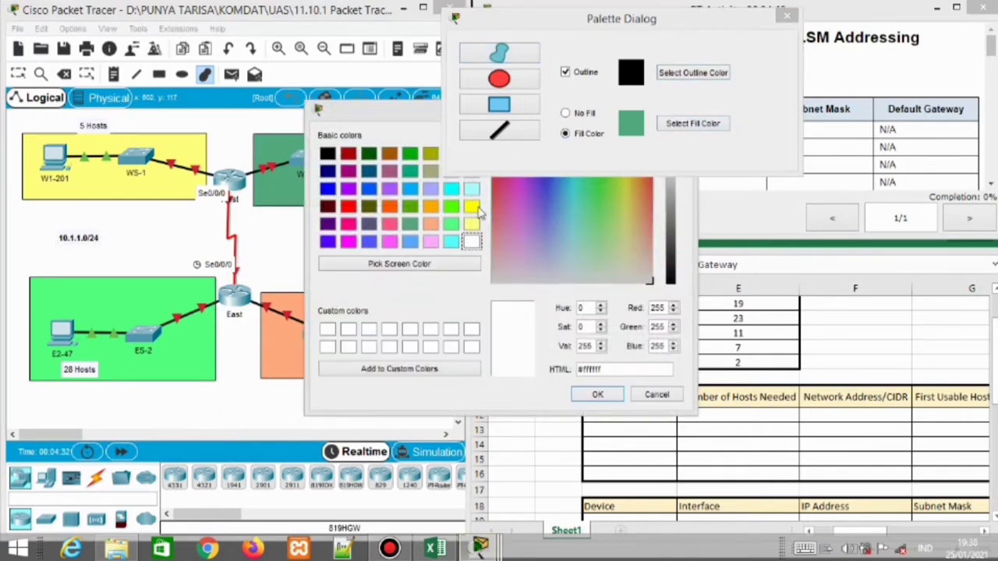
pyautogui.click(411, 190)
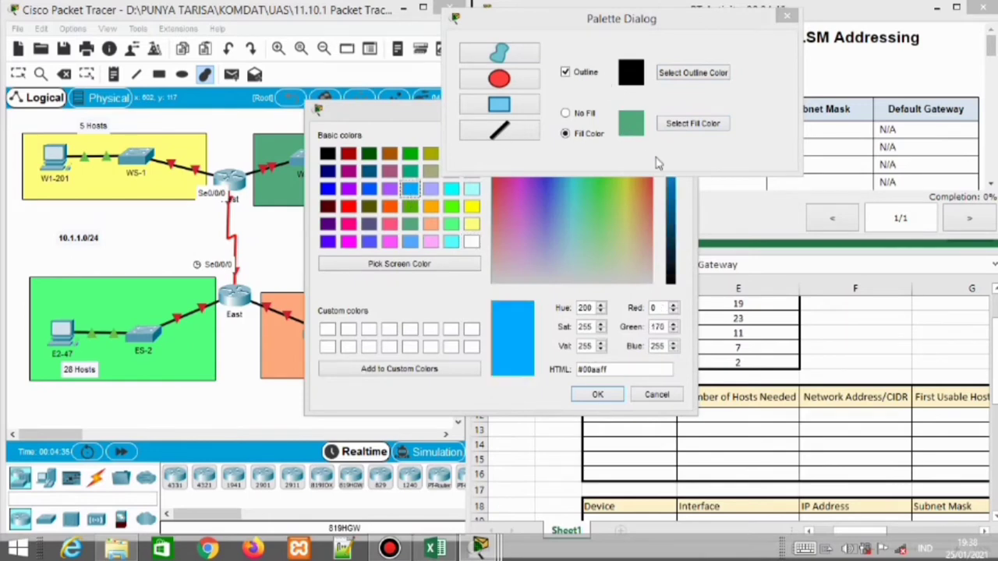
pyautogui.press('Return')
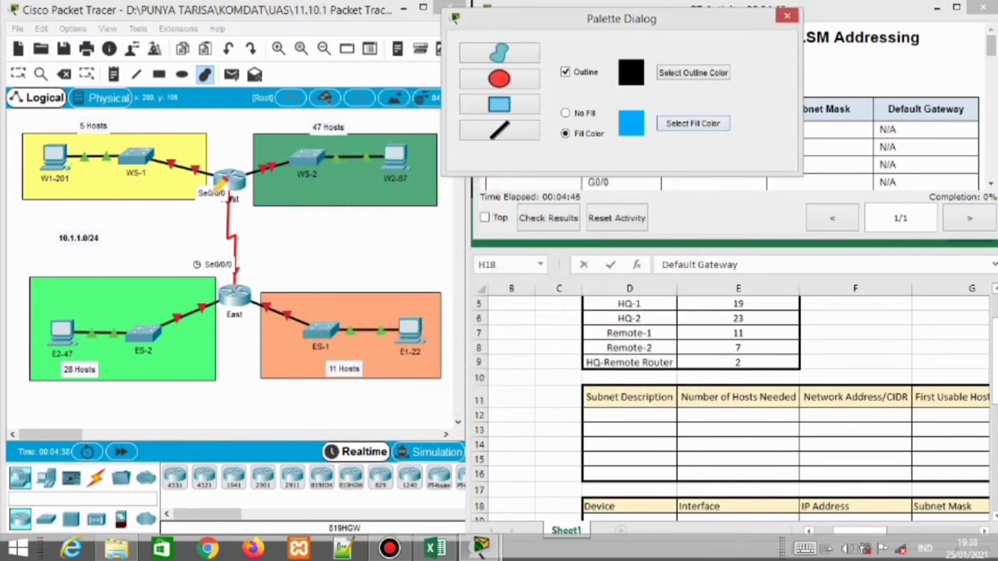
pyautogui.moveTo(216, 190)
pyautogui.mouseDown()
pyautogui.moveTo(212, 255)
pyautogui.moveTo(223, 290)
pyautogui.moveTo(248, 285)
pyautogui.moveTo(261, 264)
pyautogui.moveTo(234, 187)
pyautogui.mouseUp()
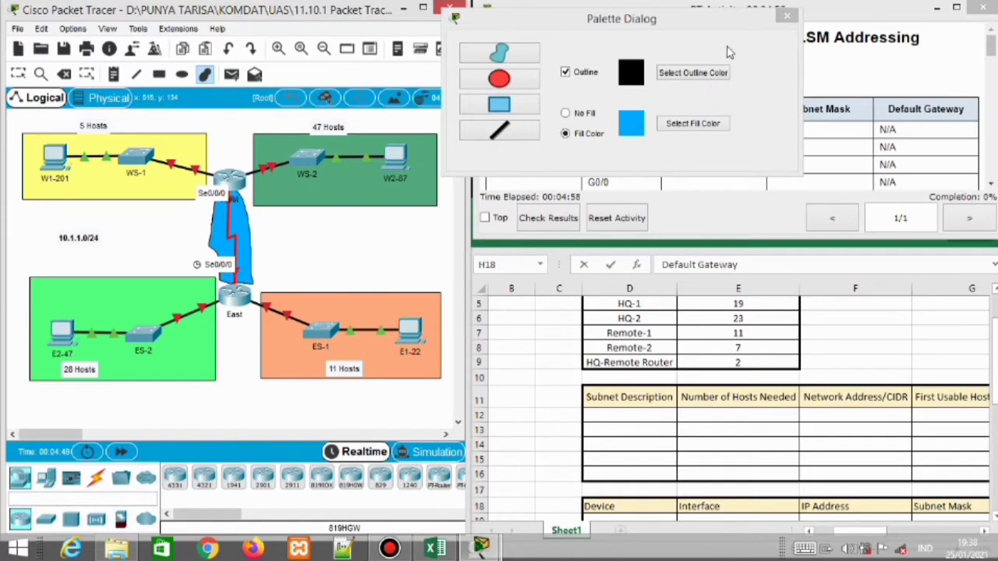
pyautogui.click(787, 15)
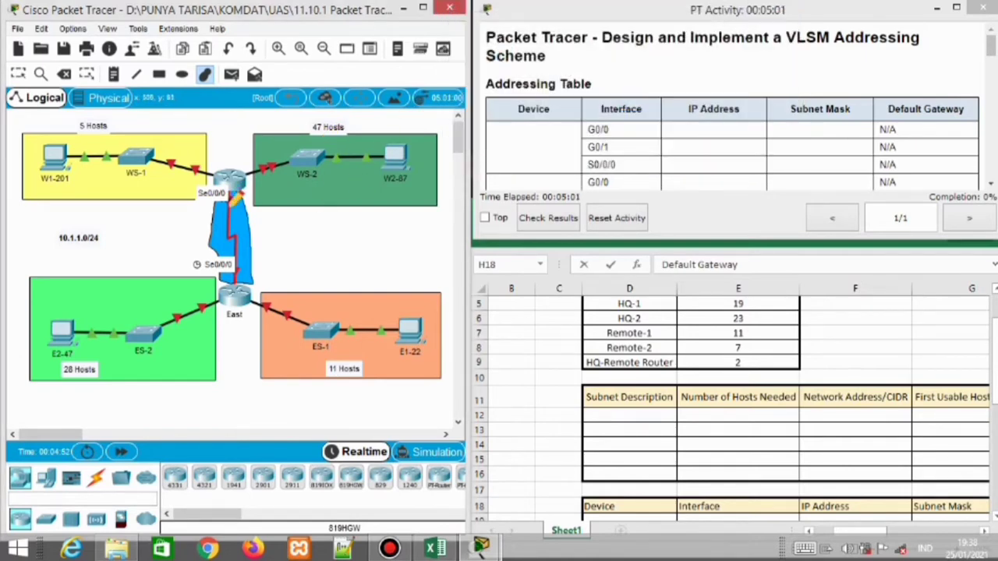
pyautogui.press('Escape')
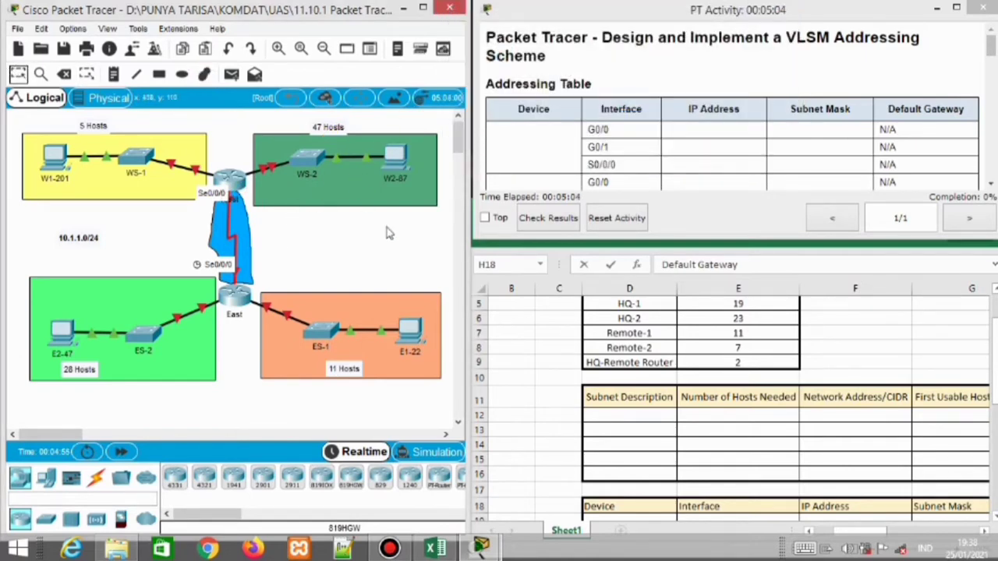
# Enter ES-1 with 11 addresses in the LAN table's first row
pyautogui.click(644, 377)
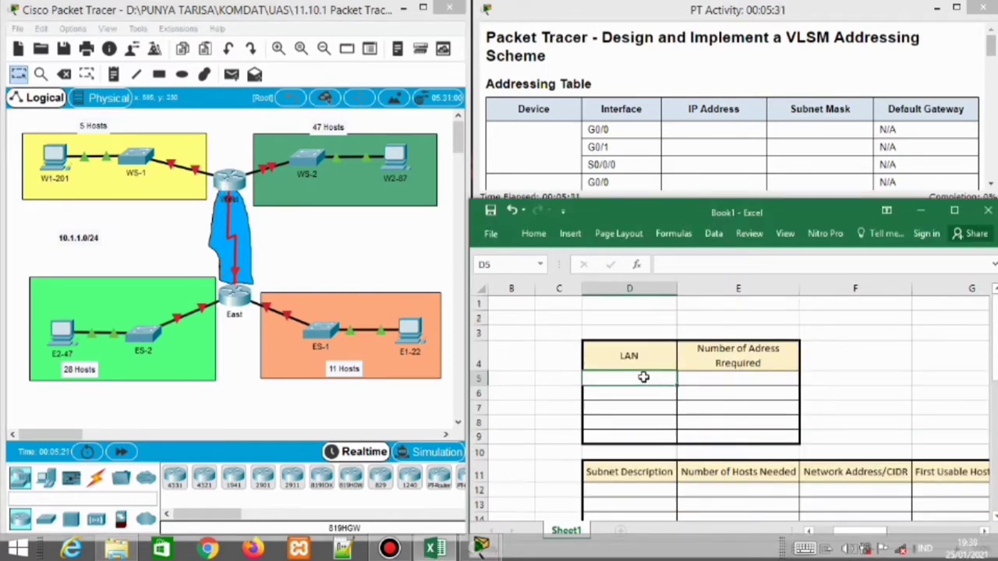
pyautogui.press('Left')
pyautogui.press('Right')
pyautogui.write('Es')
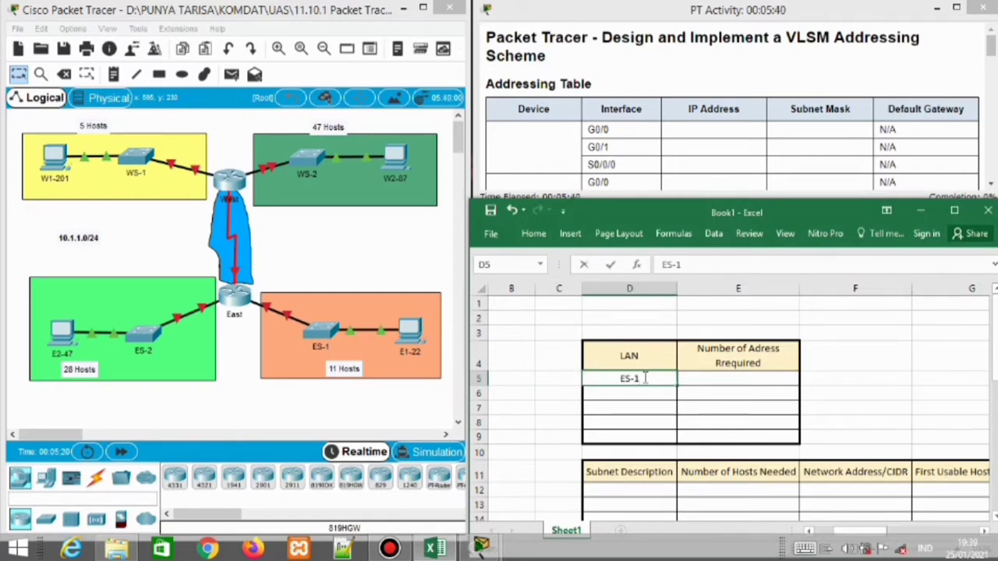
pyautogui.press('Down')
pyautogui.press('Down')
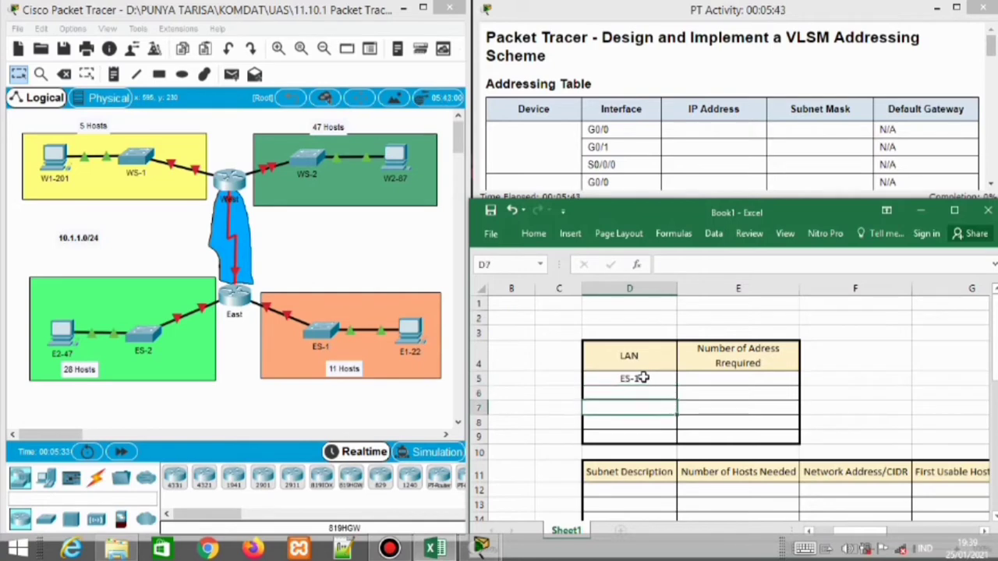
pyautogui.press('Up')
pyautogui.press('Up')
pyautogui.press('Right')
pyautogui.write('1')
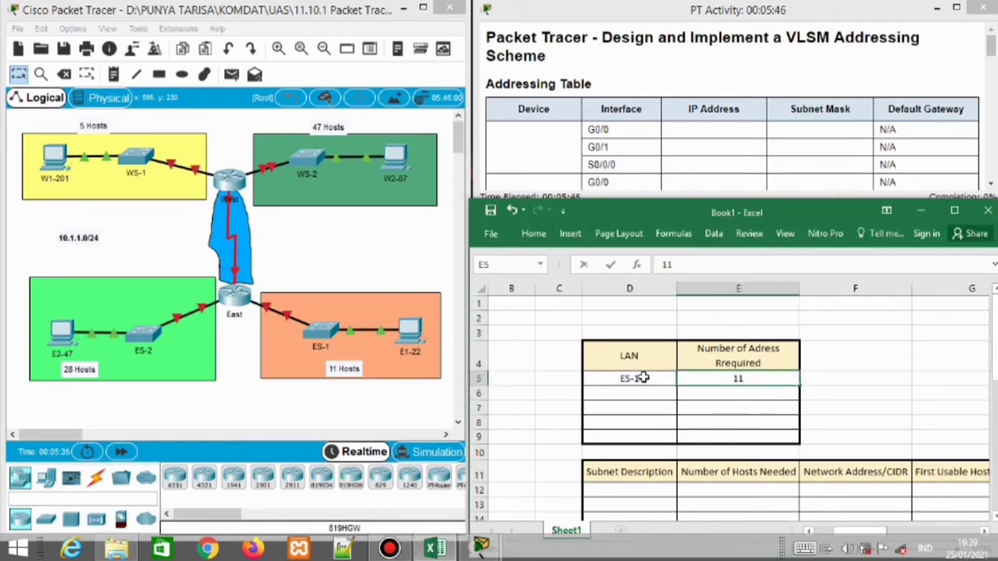
pyautogui.press('Down')
pyautogui.press('Left')
pyautogui.write('W')
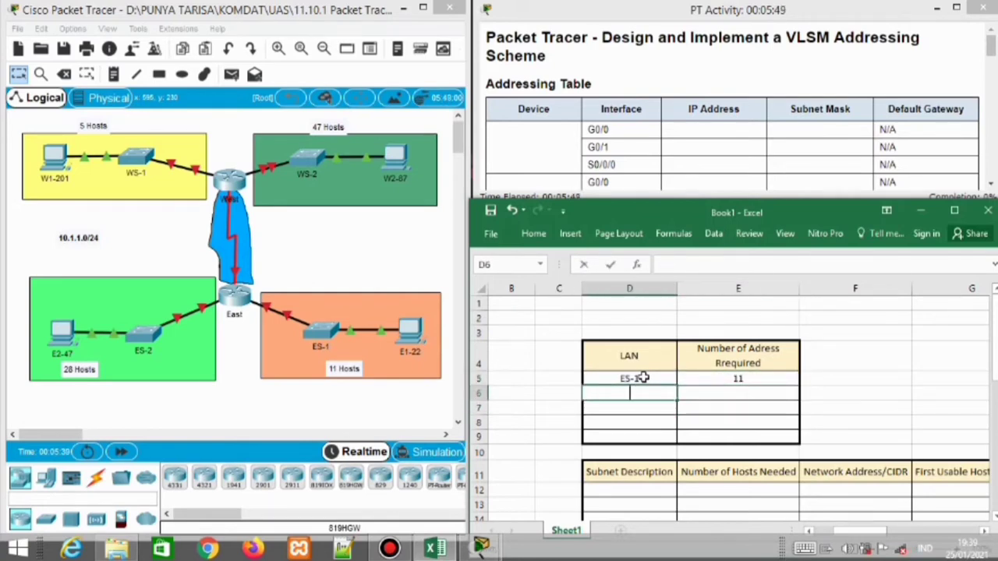
pyautogui.write('ES-1')
pyautogui.hotkey('ctrl', 'Return')
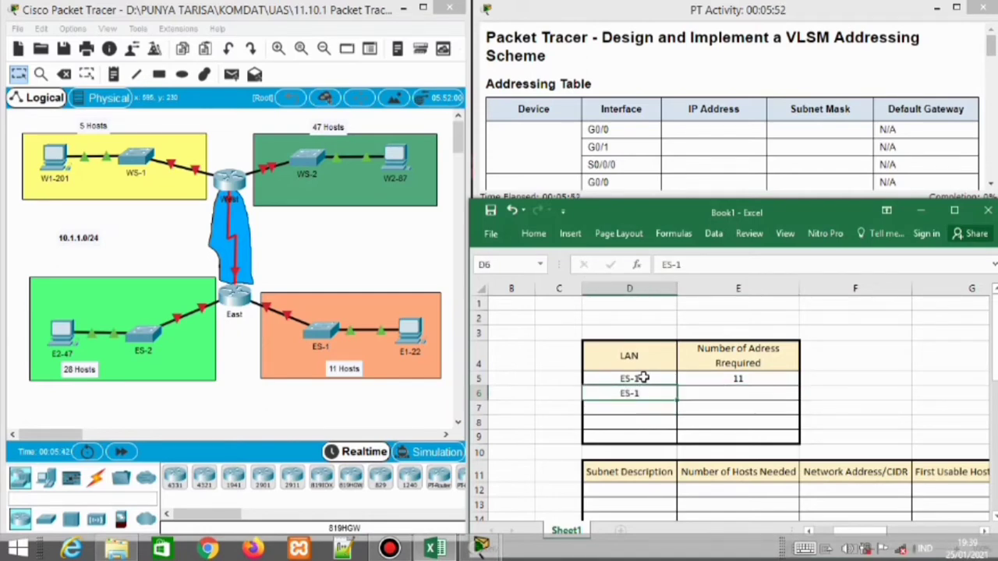
# Add ES-2 with 28 addresses as the next LAN
pyautogui.doubleClick(646, 394)
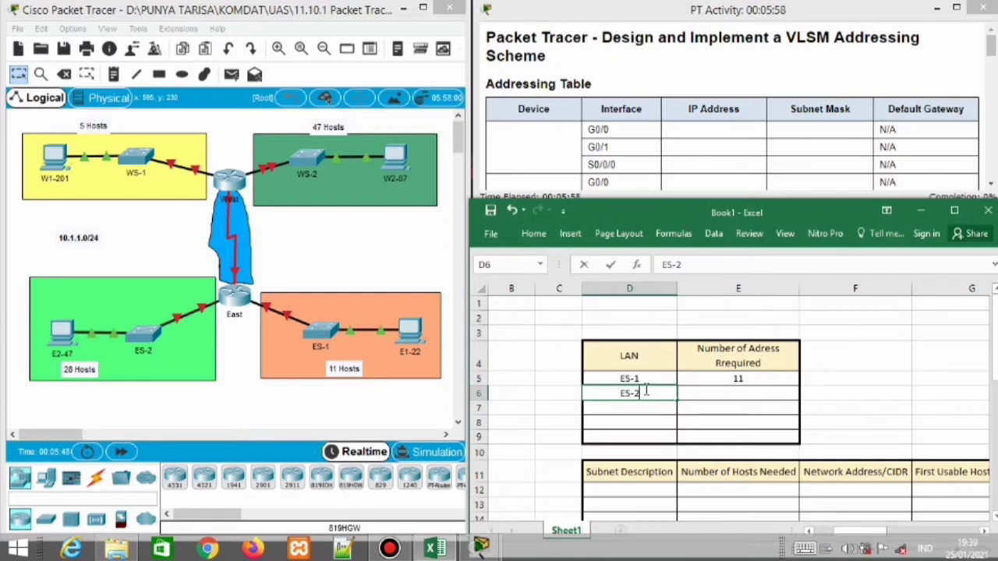
pyautogui.write('2')
pyautogui.press('Tab')
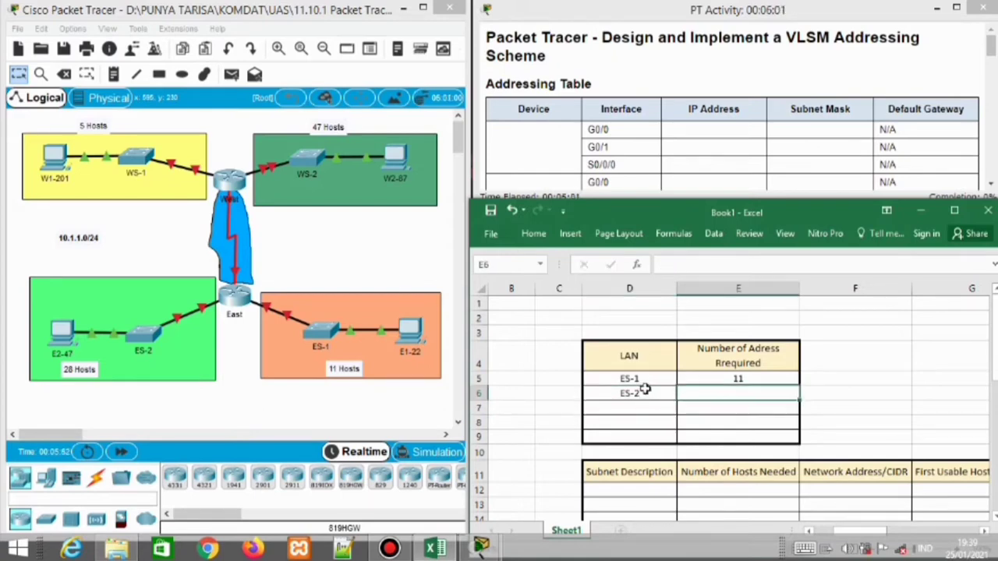
pyautogui.write('28')
pyautogui.press('Return')
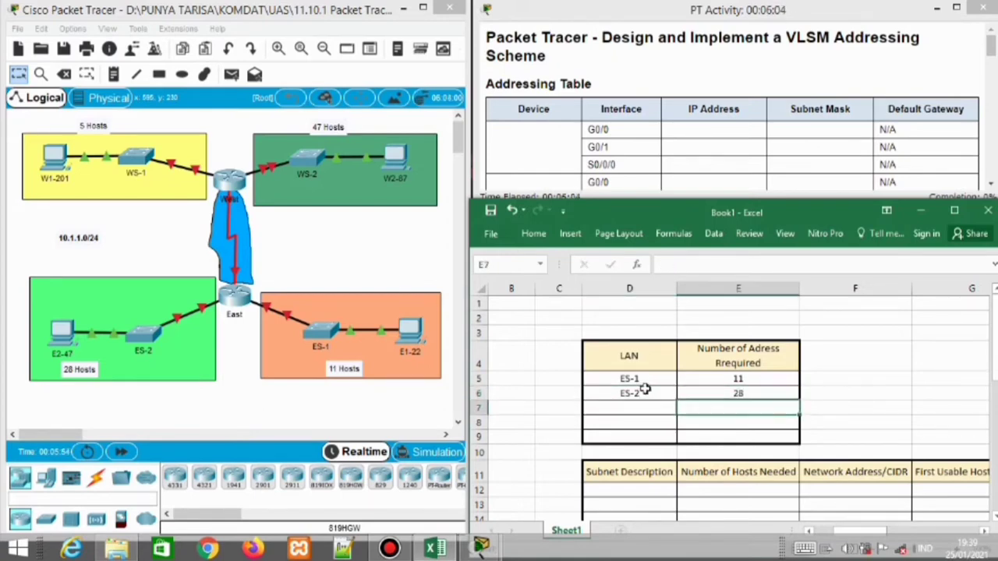
# Add the WS-1 and WS-2 LAN names and enter the count 47
pyautogui.write('W')
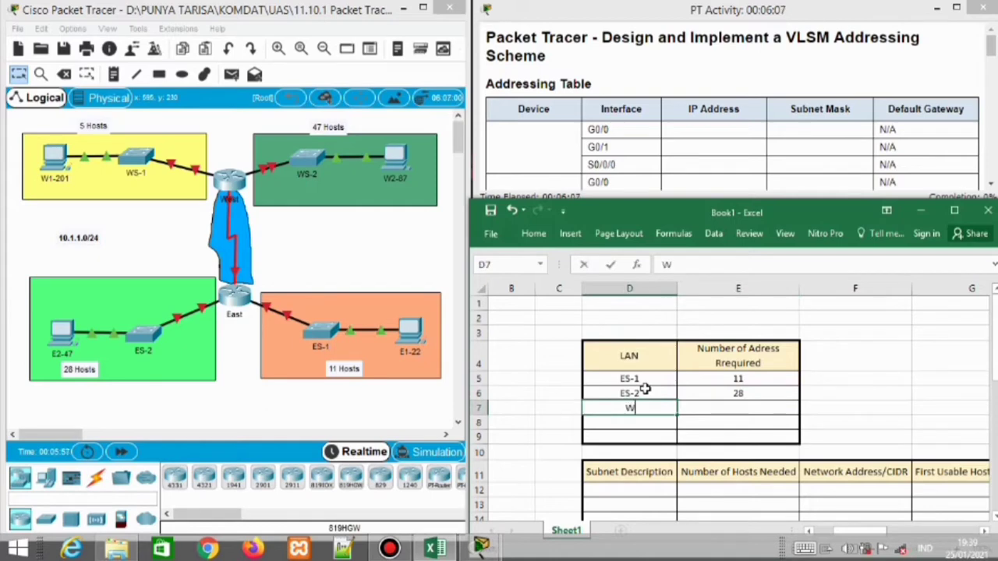
pyautogui.write('S1')
pyautogui.write('1')
pyautogui.press('Return')
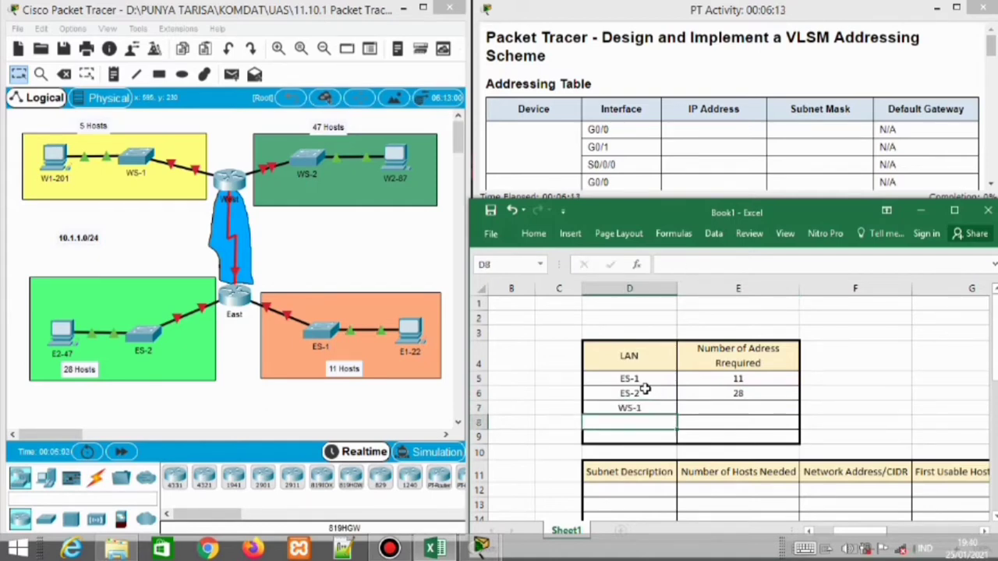
pyautogui.write('WS-1')
pyautogui.press('Tab')
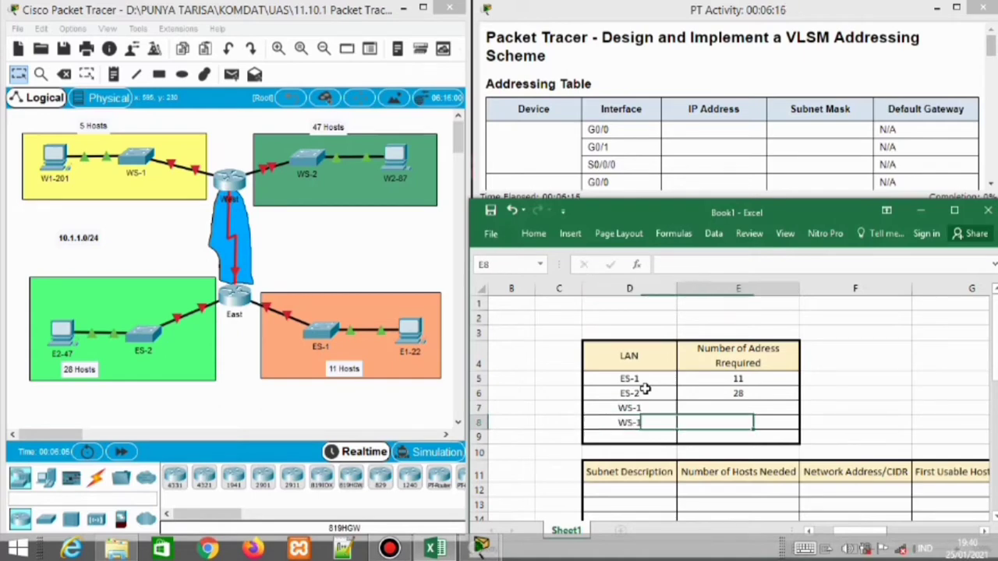
pyautogui.write('2')
pyautogui.press('Left')
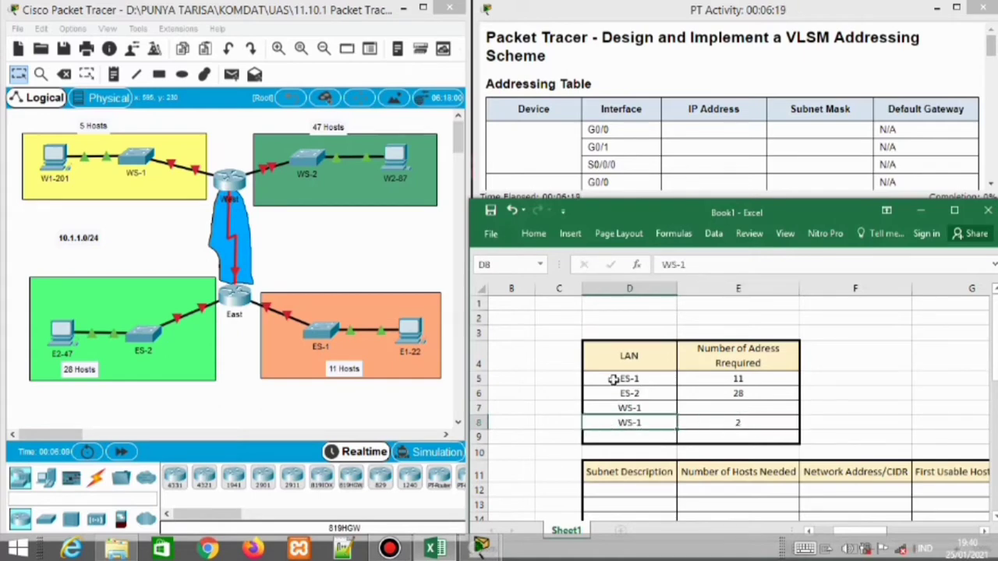
pyautogui.write('WS-2')
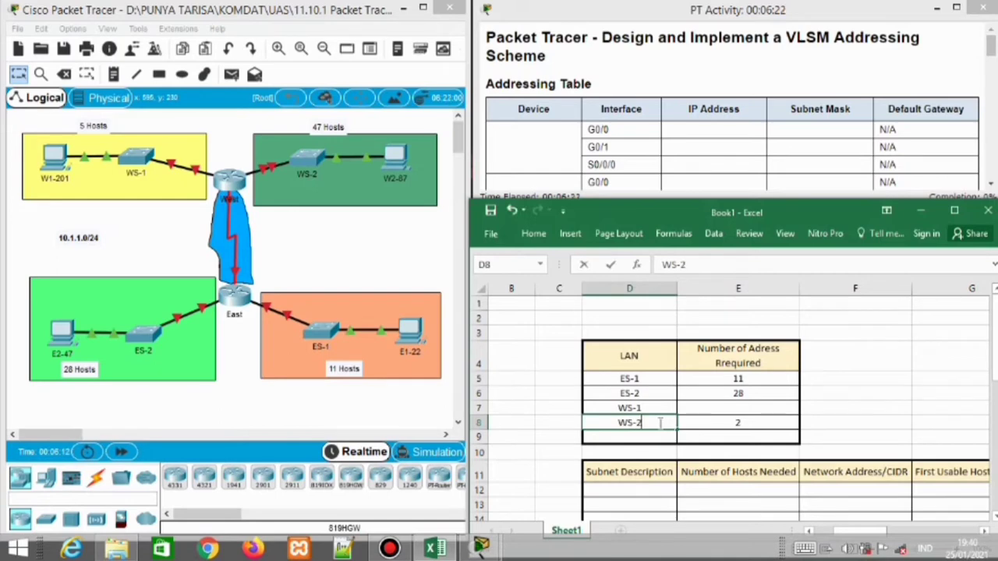
pyautogui.click(746, 410)
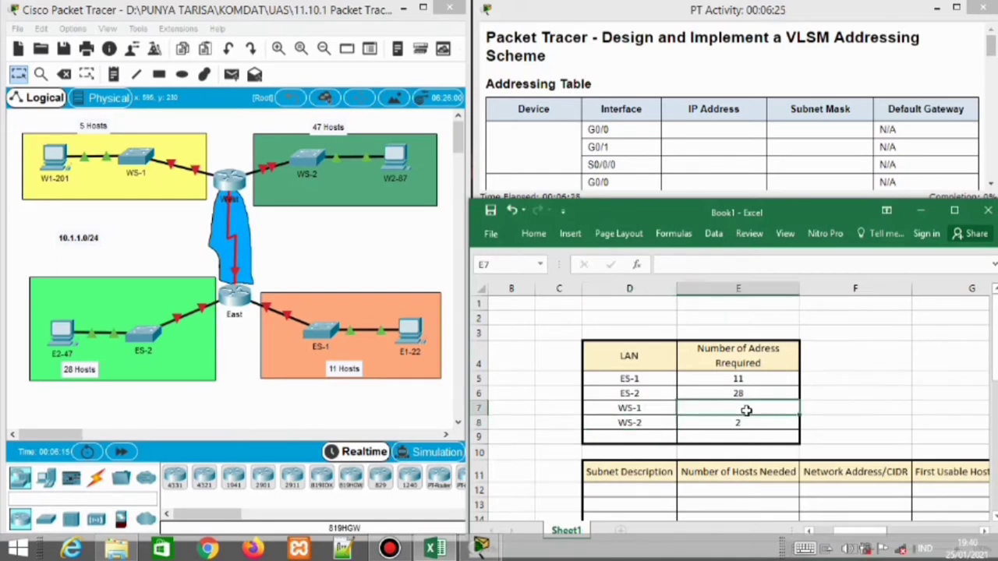
pyautogui.write('47')
pyautogui.press('Return')
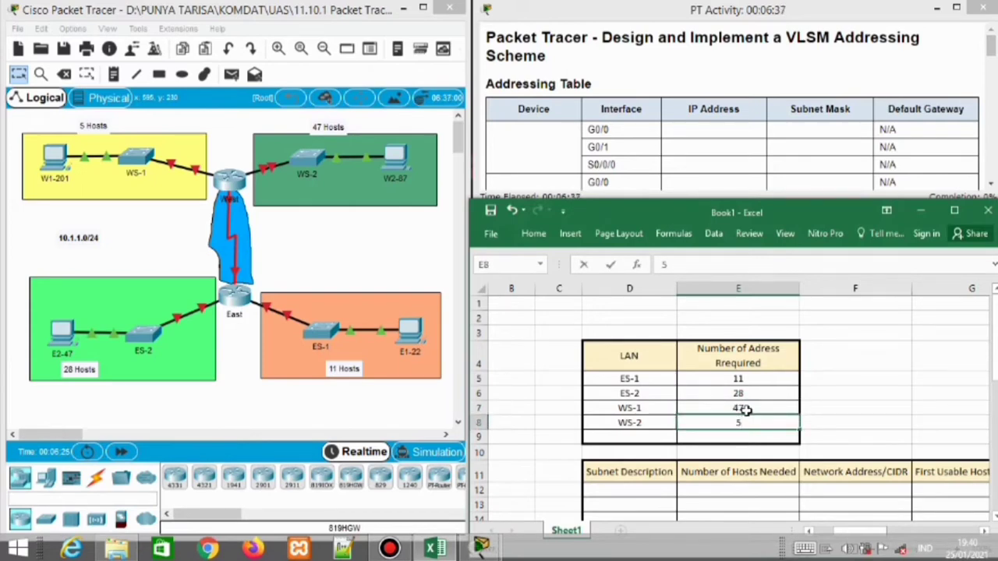
# Correct the counts so WS-1 needs 5 addresses and WS-2 needs 47
pyautogui.write('5')
pyautogui.click(746, 409)
pyautogui.press('BackSpace')
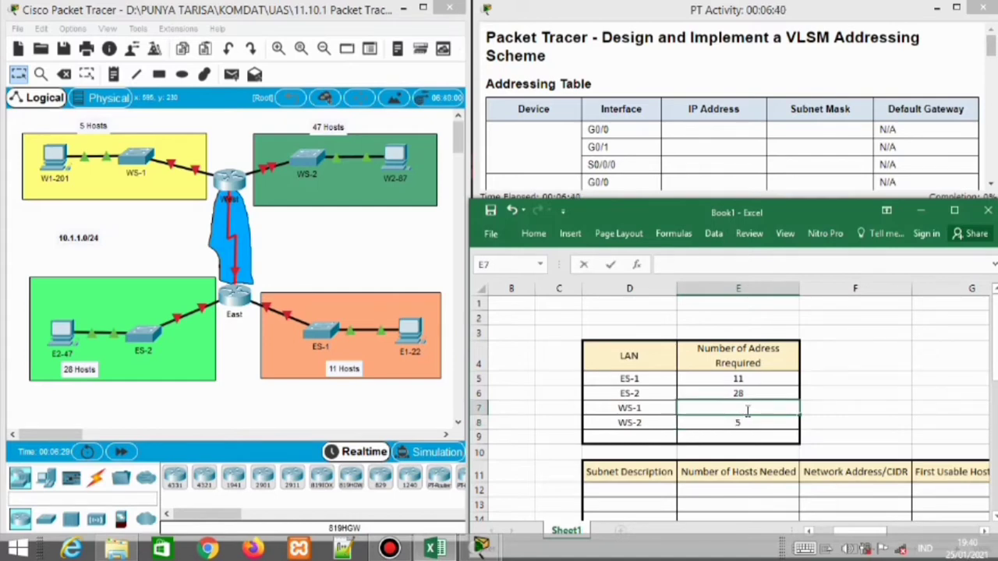
pyautogui.write('5')
pyautogui.press('Return')
pyautogui.press('BackSpace')
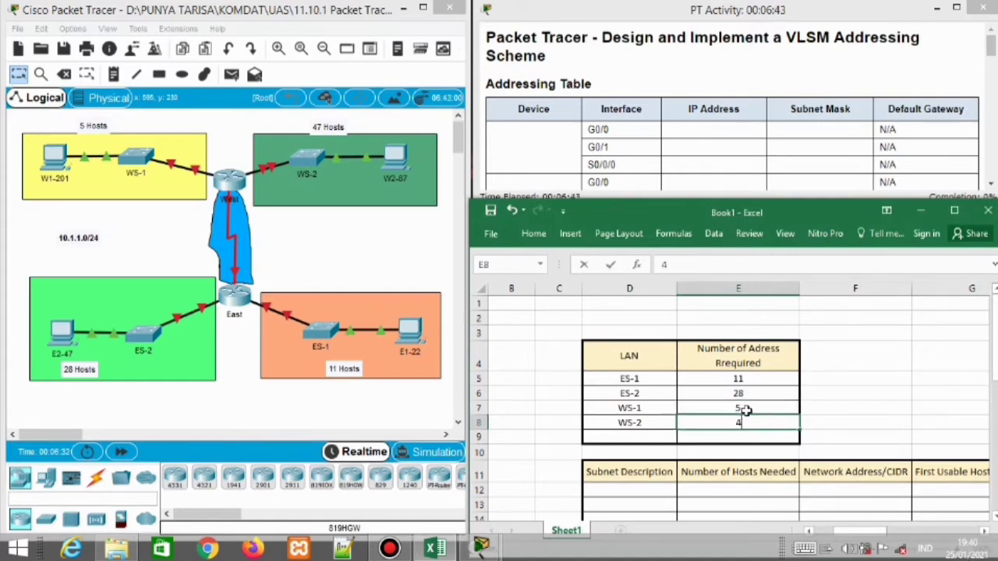
pyautogui.press('Return')
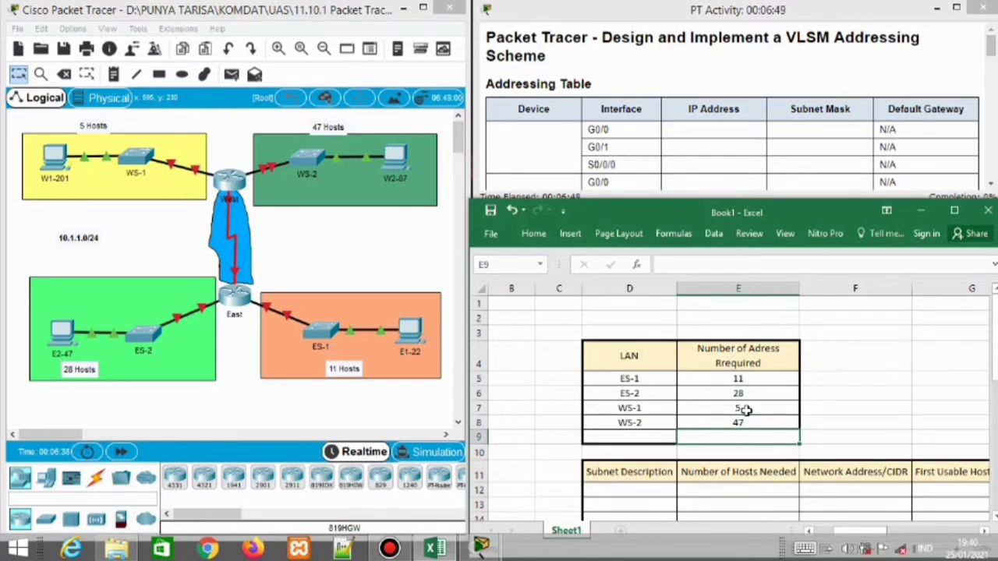
# Add the West - East link with 2 addresses
pyautogui.press('Left')
pyautogui.press('Left')
pyautogui.press('Right')
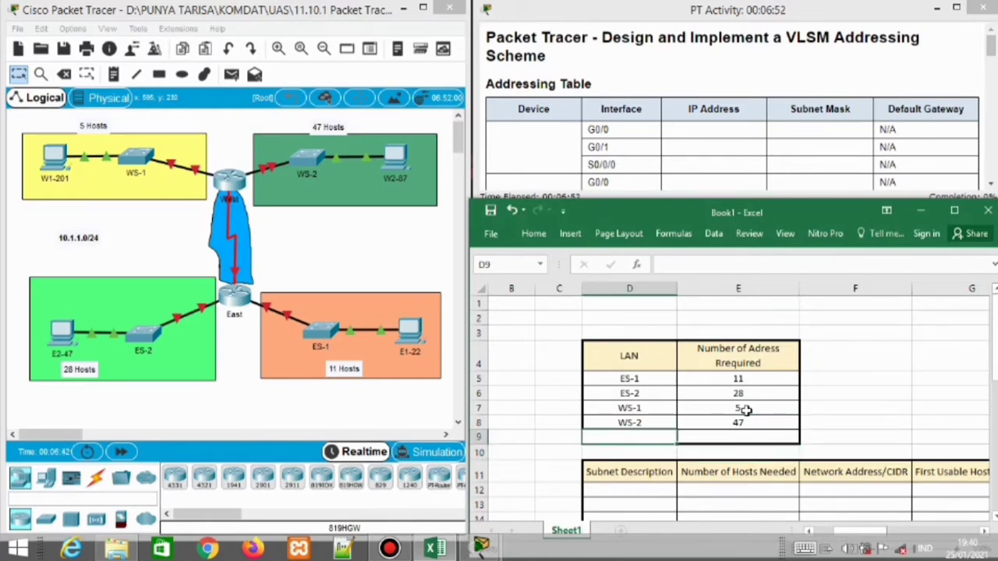
pyautogui.write('west')
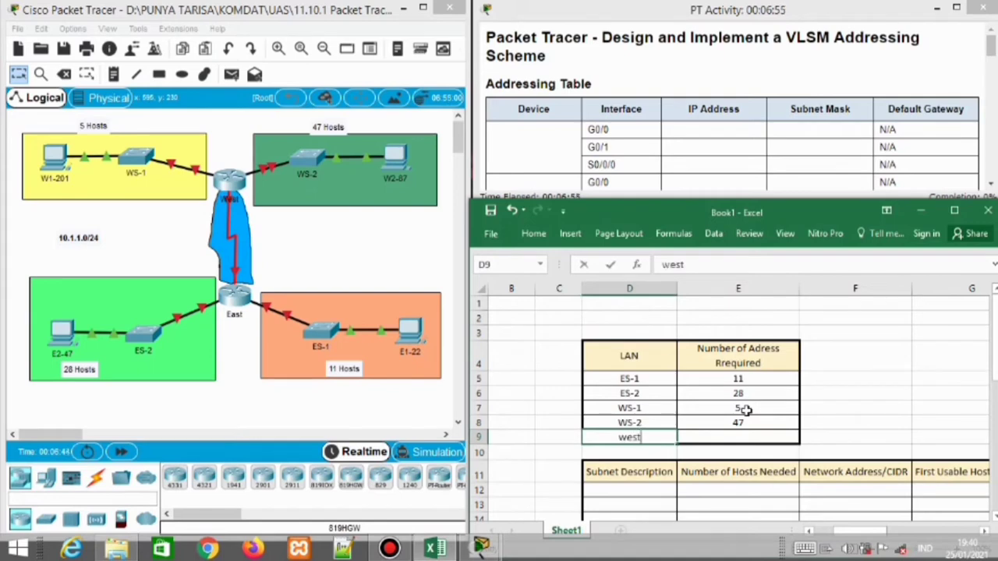
pyautogui.write('West - Eas')
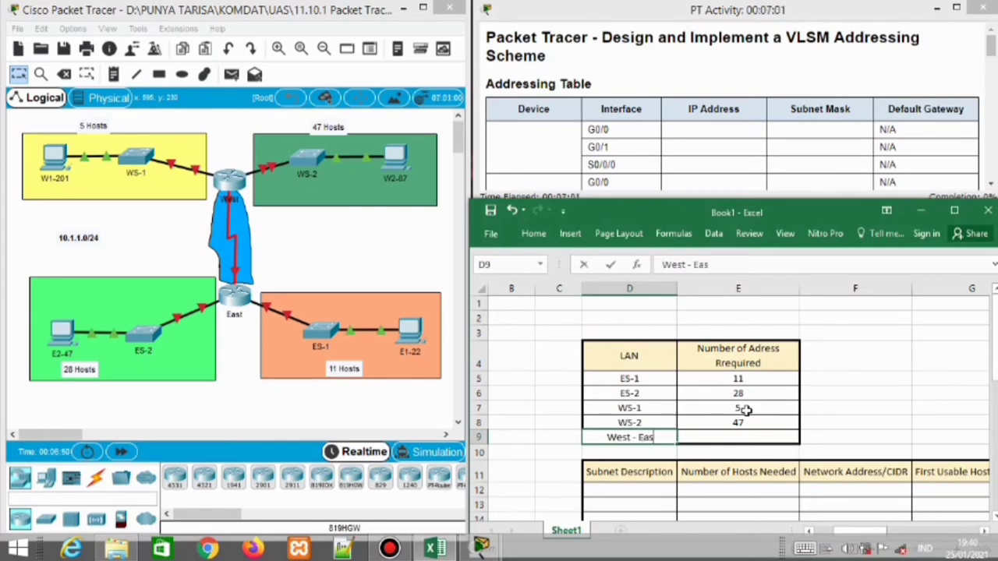
pyautogui.write('t')
pyautogui.press('Tab')
pyautogui.write('2')
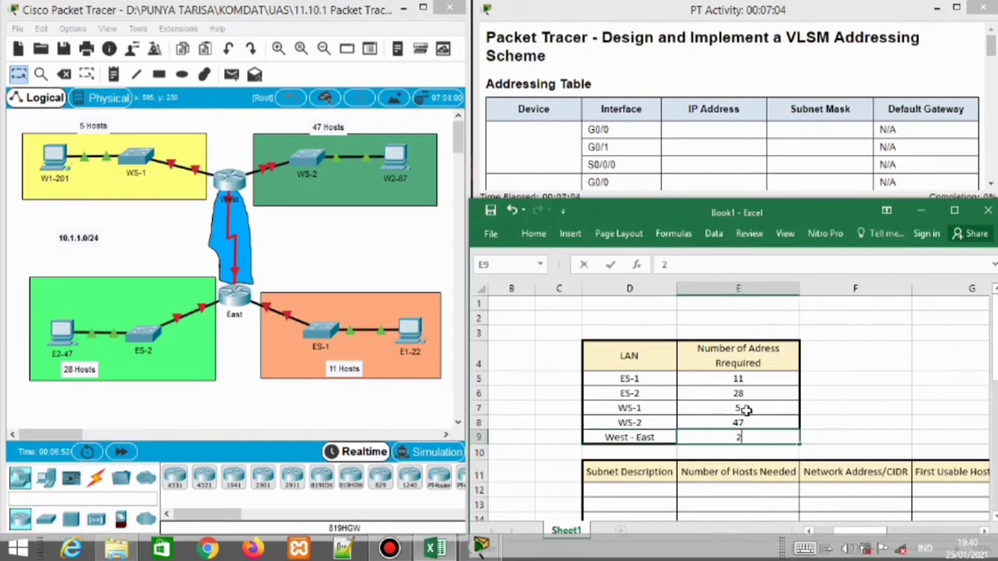
pyautogui.press('Down')
pyautogui.press('Down')
pyautogui.press('Down')
pyautogui.press('Down')
pyautogui.press('Down')
pyautogui.press('Down')
pyautogui.press('Down')
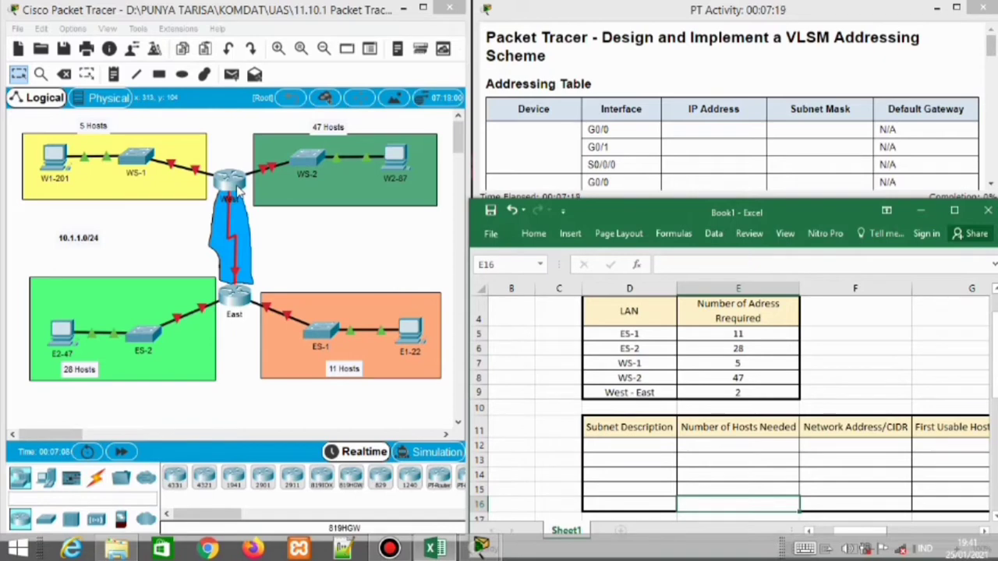
pyautogui.press('Down')
pyautogui.press('Down')
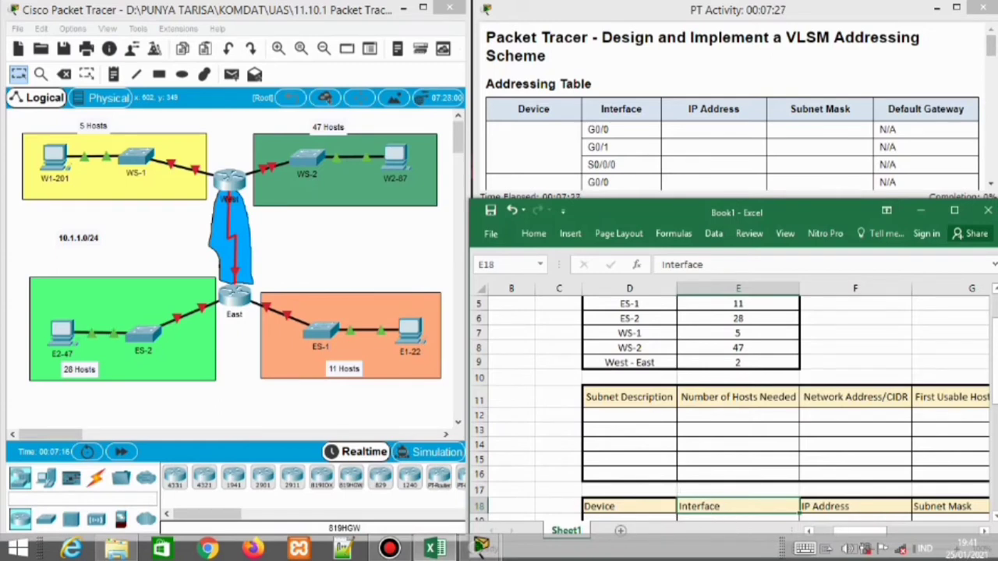
# Pin the Home ribbon so it stays shown and move the Excel window higher
pyautogui.scroll(-1, 824, 414)
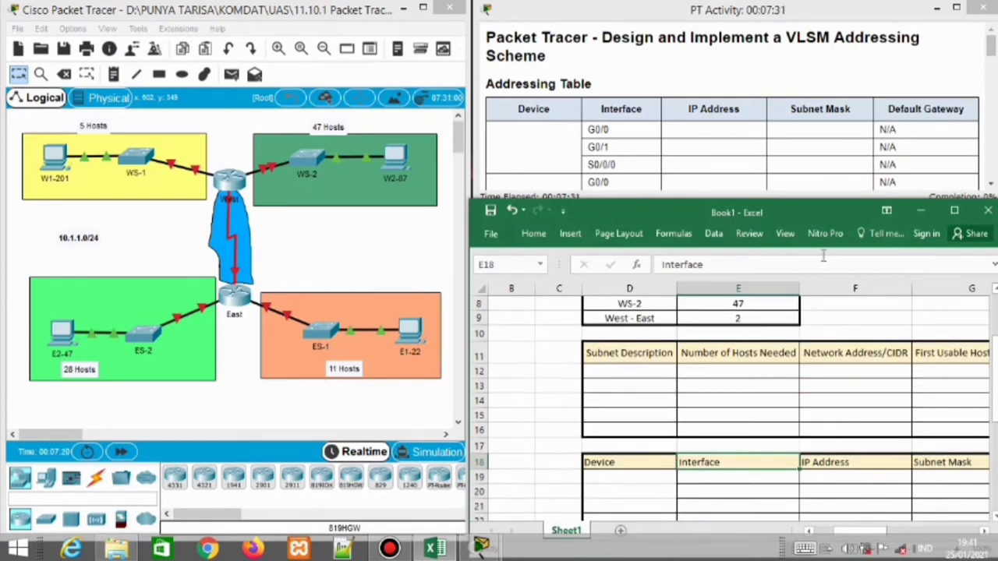
pyautogui.click(995, 266)
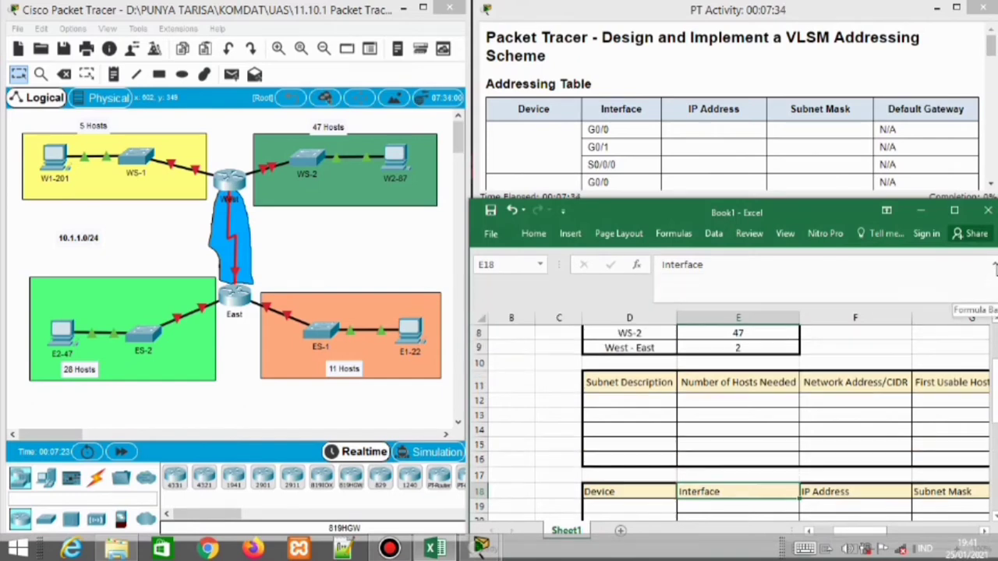
pyautogui.click(995, 267)
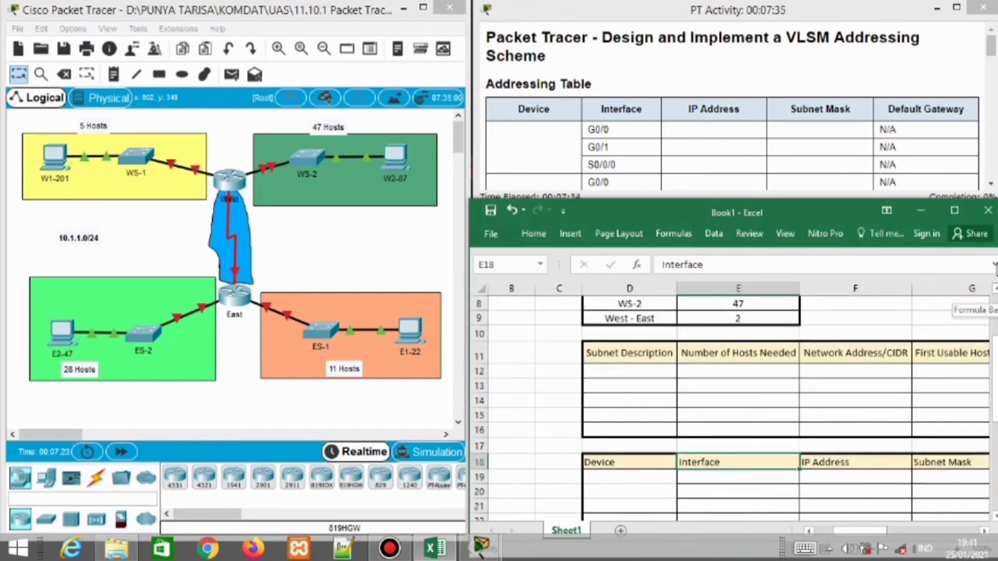
pyautogui.click(536, 237)
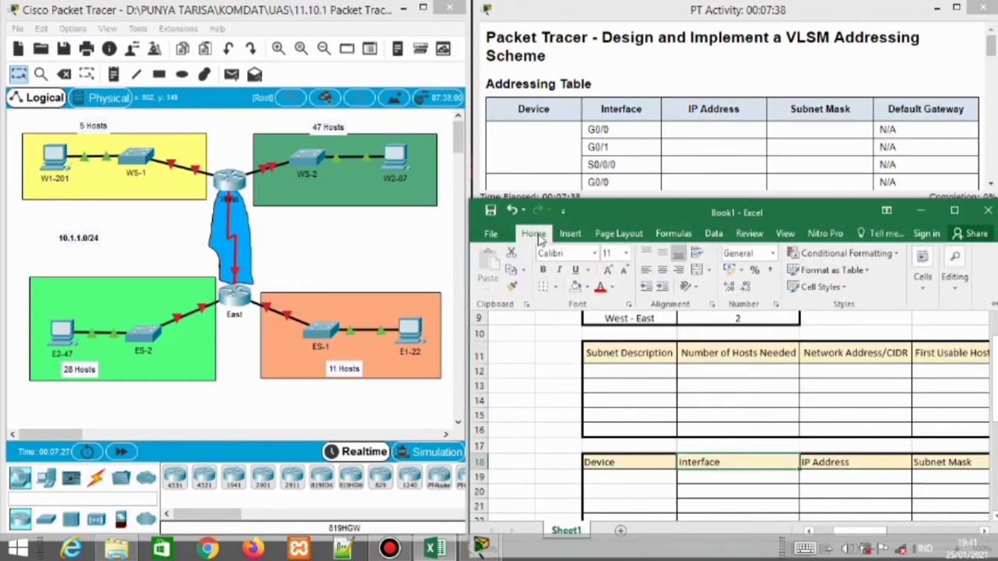
pyautogui.click(994, 304)
pyautogui.moveTo(995, 406); pyautogui.dragTo(995, 416)
pyautogui.moveTo(817, 208); pyautogui.dragTo(807, 143)
# Zoom the sheet out to 80%
pyautogui.moveTo(833, 466); pyautogui.dragTo(894, 473)
pyautogui.click(862, 485)
pyautogui.click(863, 485)
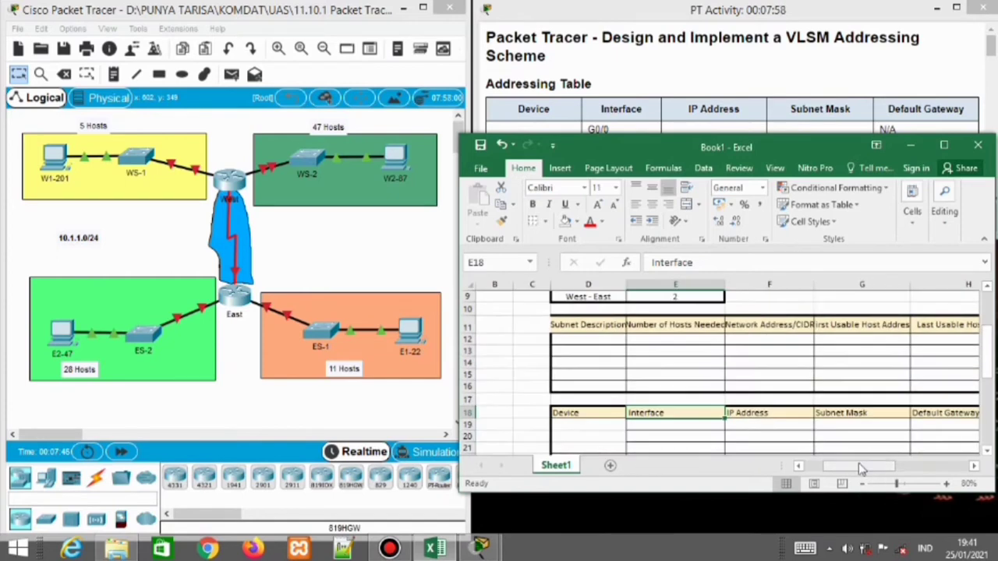
# Enlarge the PT Activity instructions, scroll to the Subnet Description requirements, then return to Excel
pyautogui.click(779, 20)
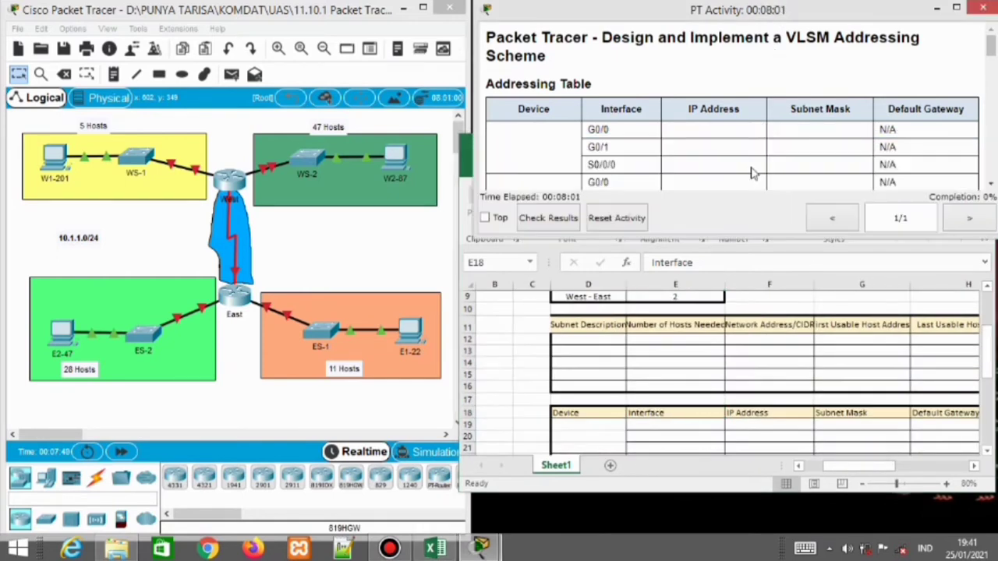
pyautogui.moveTo(719, 244); pyautogui.dragTo(725, 298)
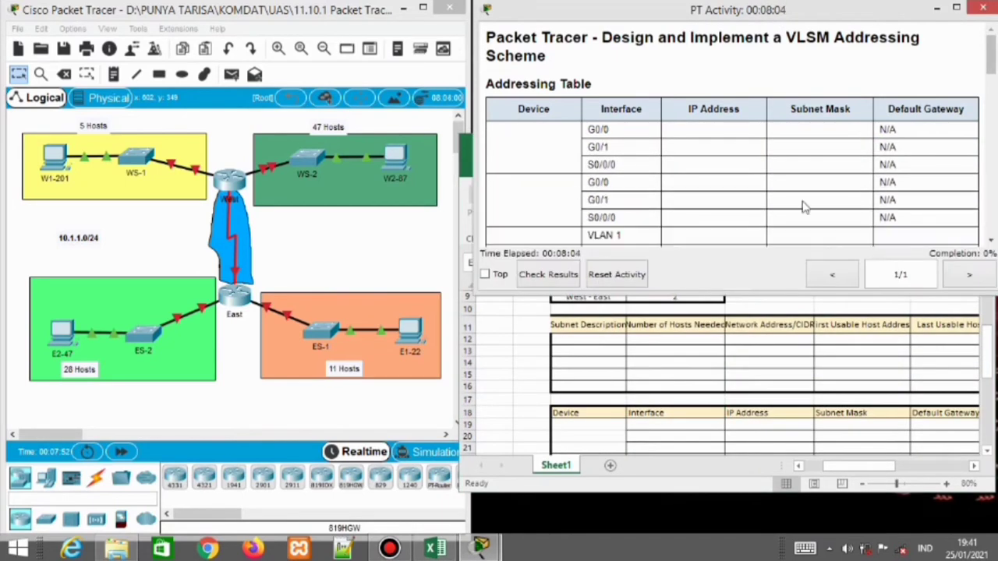
pyautogui.moveTo(992, 53); pyautogui.dragTo(994, 148)
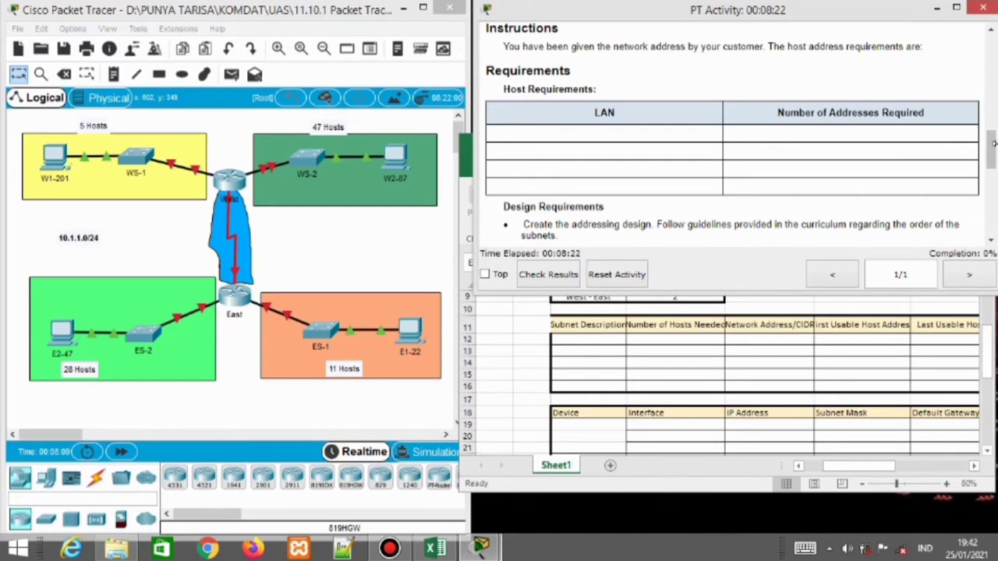
pyautogui.scroll(-6, 826, 150)
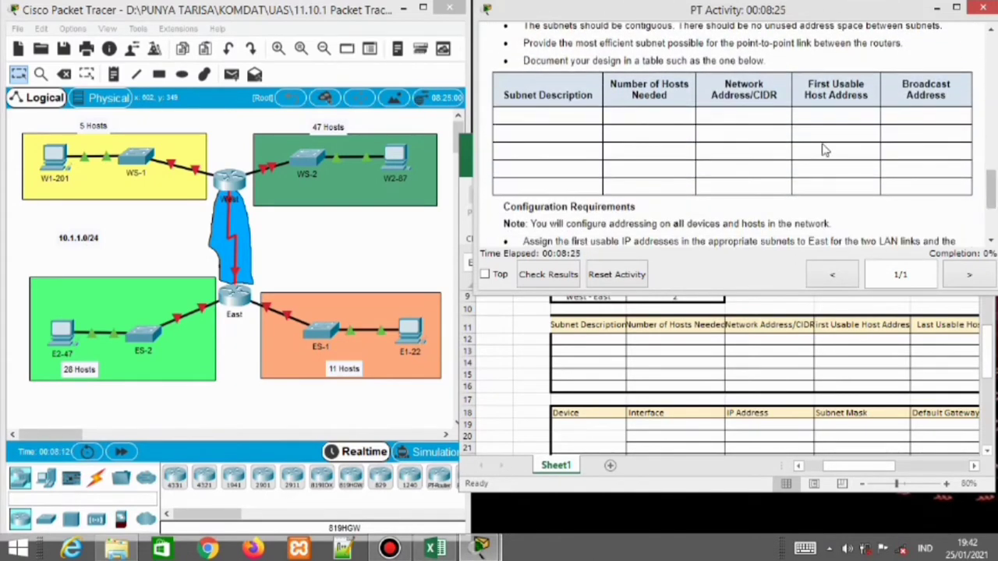
pyautogui.click(573, 347)
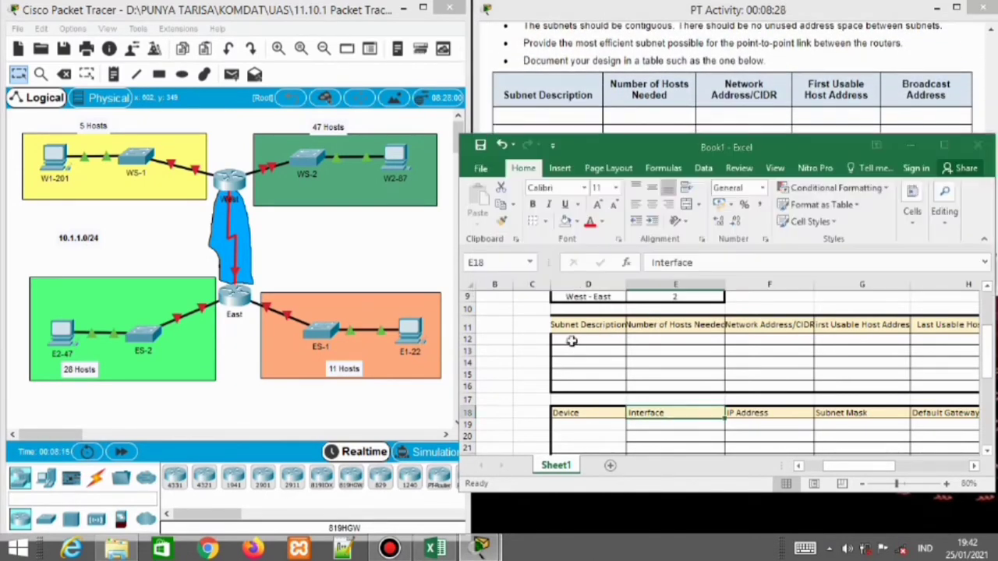
# Delete the leftover West - East name and its value 2
pyautogui.click(555, 326)
pyautogui.click(563, 339)
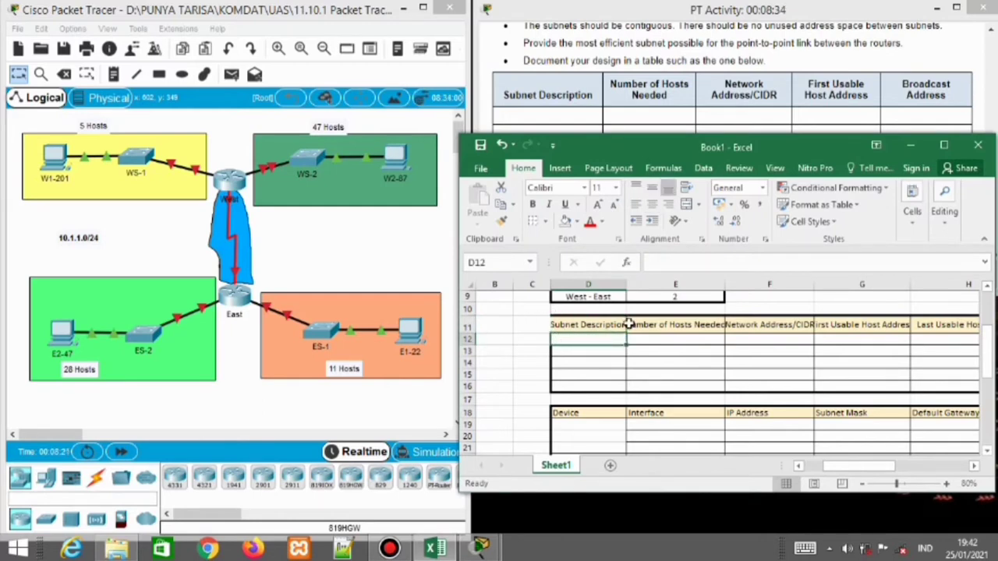
pyautogui.click(664, 297)
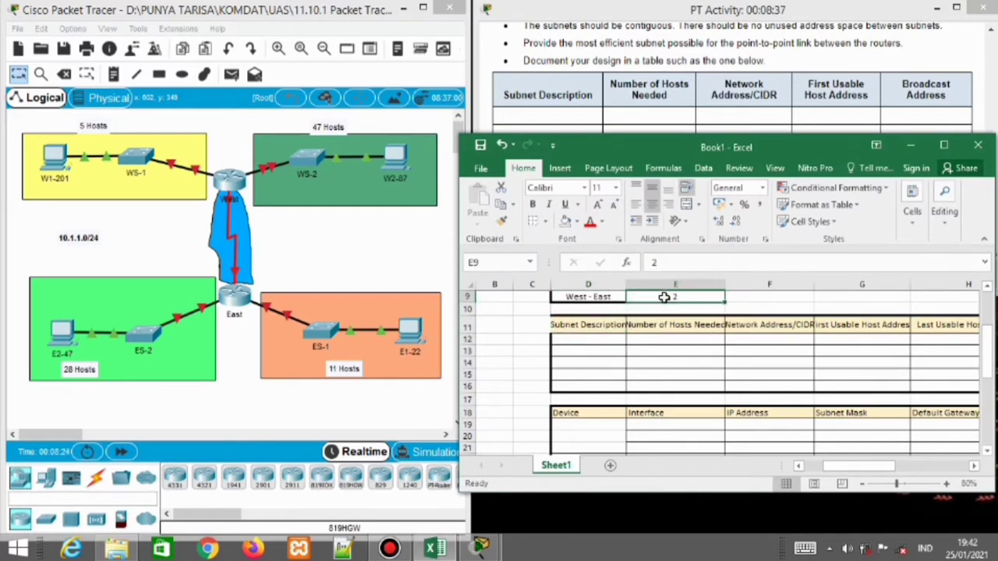
pyautogui.press('BackSpace')
pyautogui.press('Left')
pyautogui.press('BackSpace')
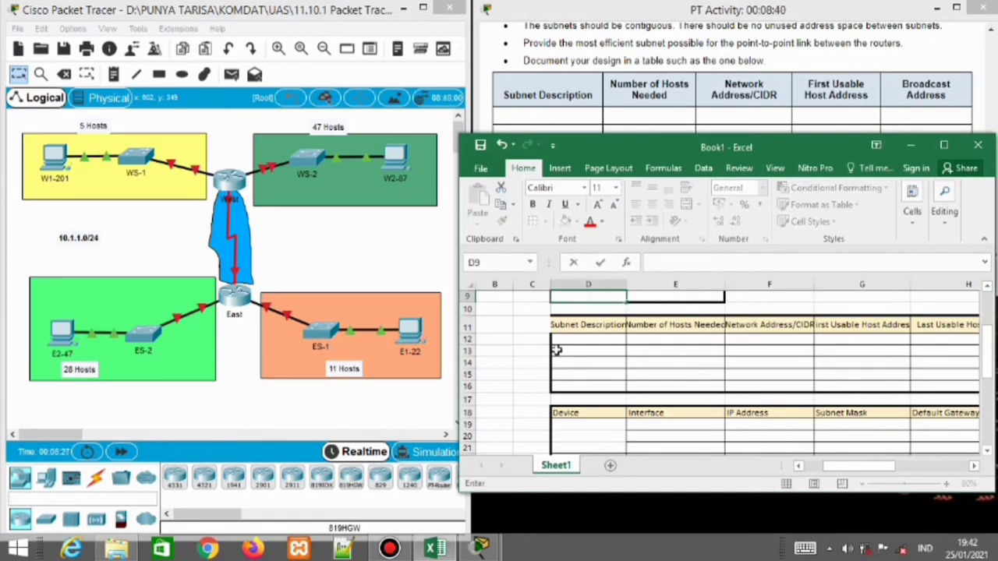
# Enter subnet descriptions WS-2, ES-2, ES-1, WS-1 and WAN LINK in D12:D16
pyautogui.click(569, 339)
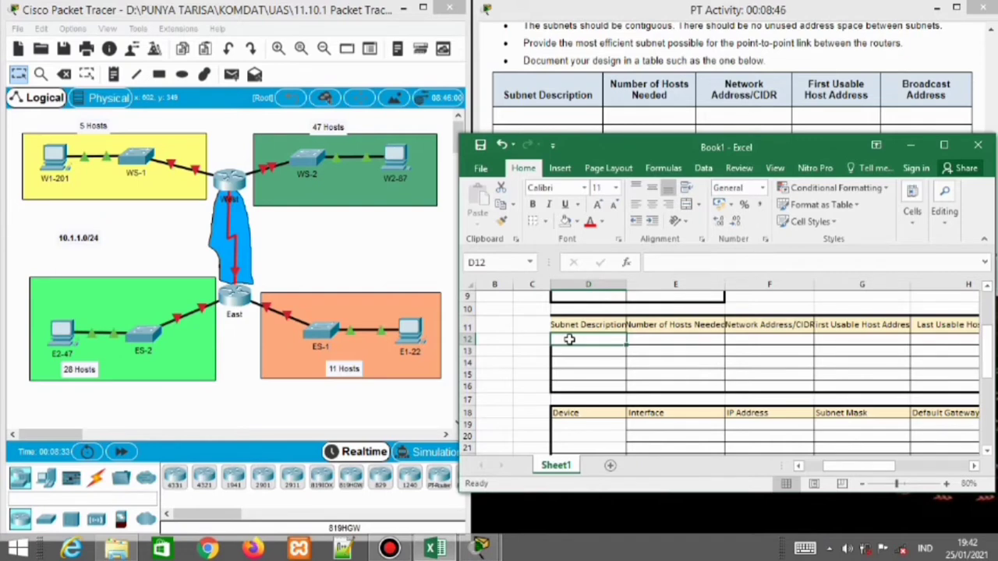
pyautogui.write('WS-2')
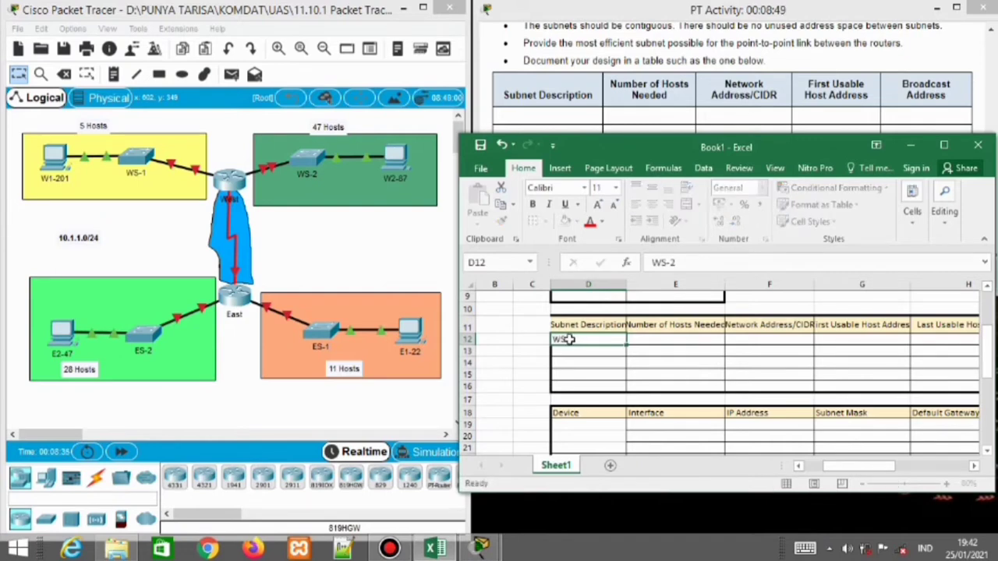
pyautogui.press('Return')
pyautogui.write('ES-2')
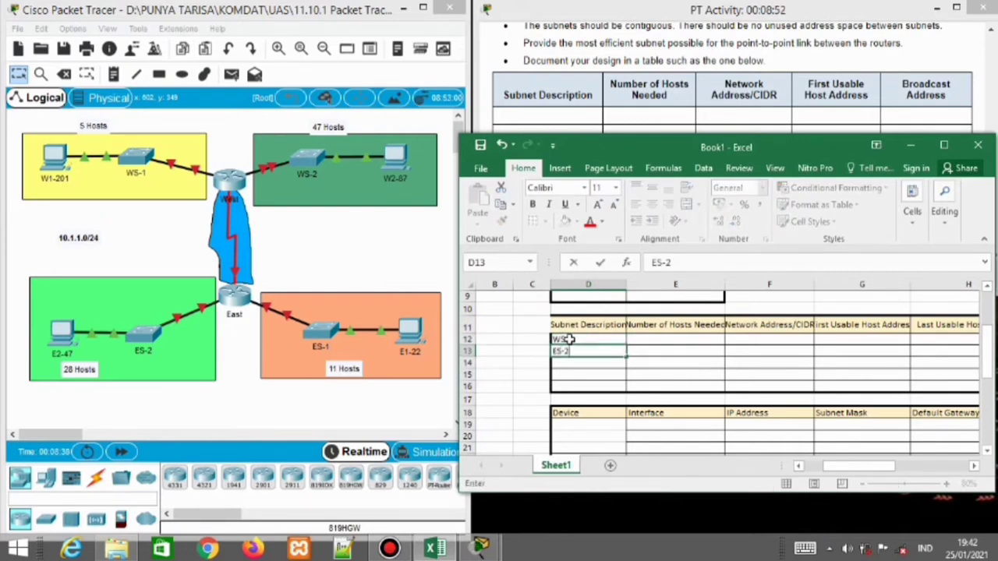
pyautogui.press('Return')
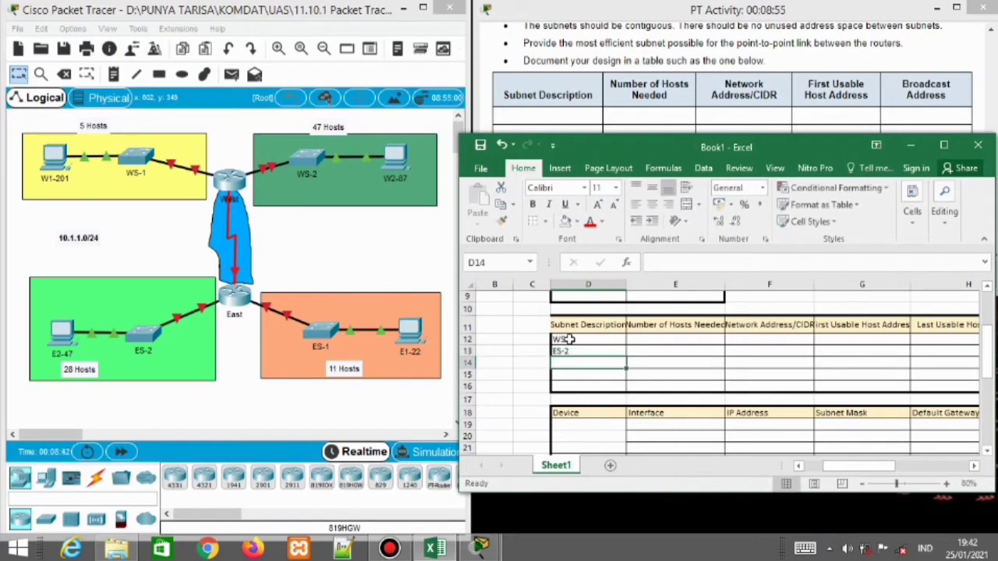
pyautogui.write('ES-1')
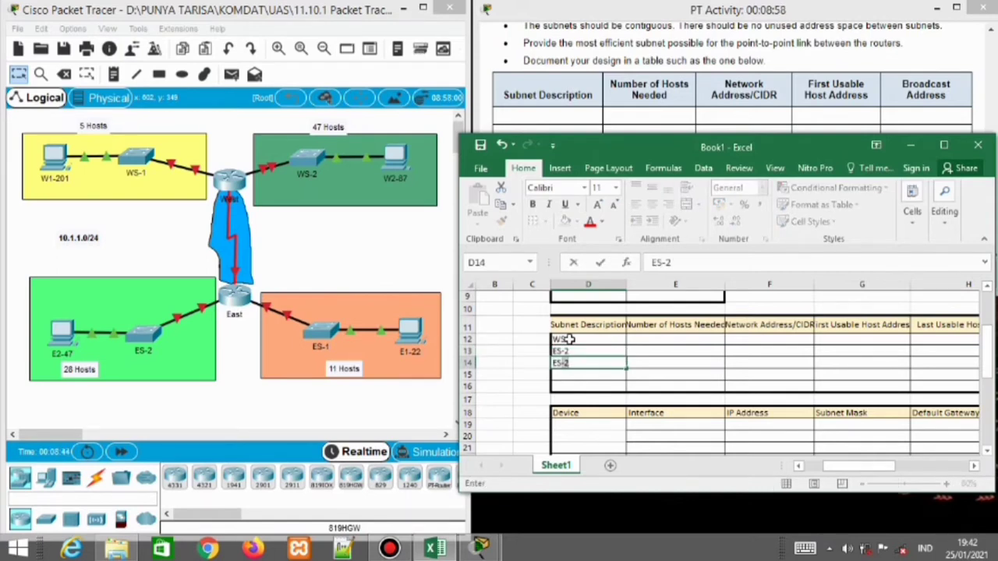
pyautogui.press('Return')
pyautogui.write('WS-2')
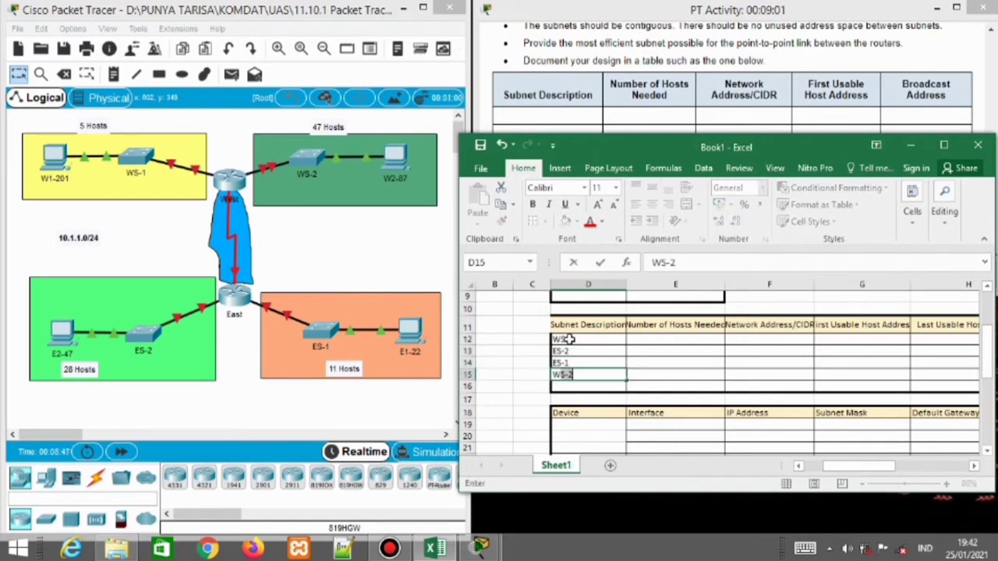
pyautogui.press('BackSpace')
pyautogui.write('1')
pyautogui.press('Return')
pyautogui.write('WAN Lim')
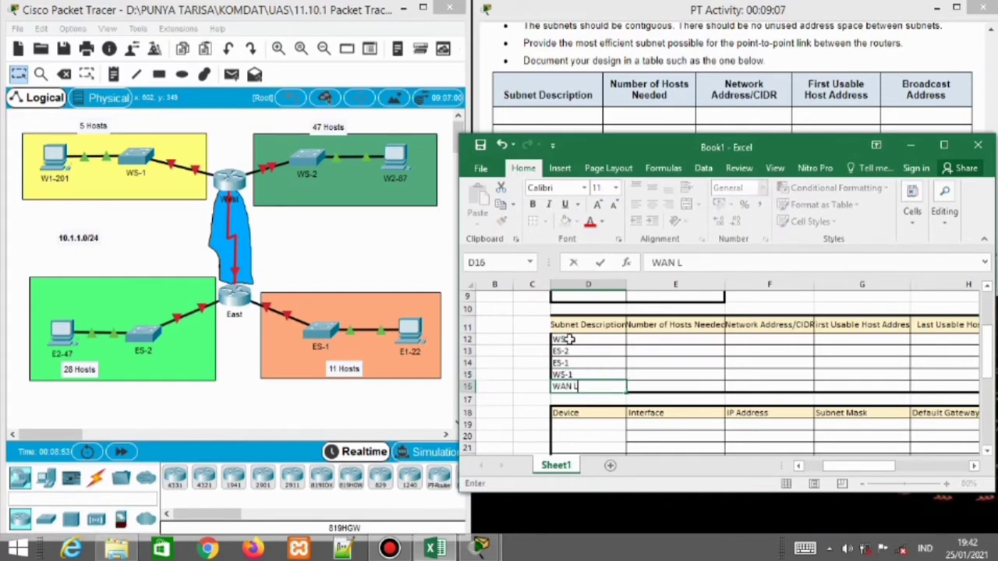
pyautogui.press('BackSpace')
pyautogui.press('BackSpace')
pyautogui.write('INK')
pyautogui.press('Right')
# Enter host counts 47, 28, 11, 5 and 2 beside the subnet descriptions
pyautogui.press('Up')
pyautogui.press('Up')
pyautogui.press('Up')
pyautogui.press('Up')
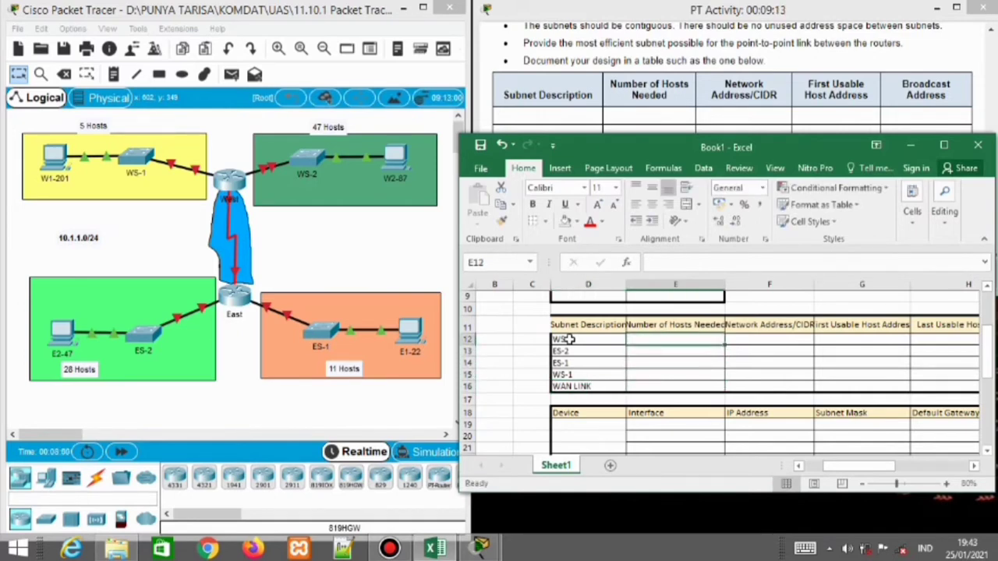
pyautogui.write('47')
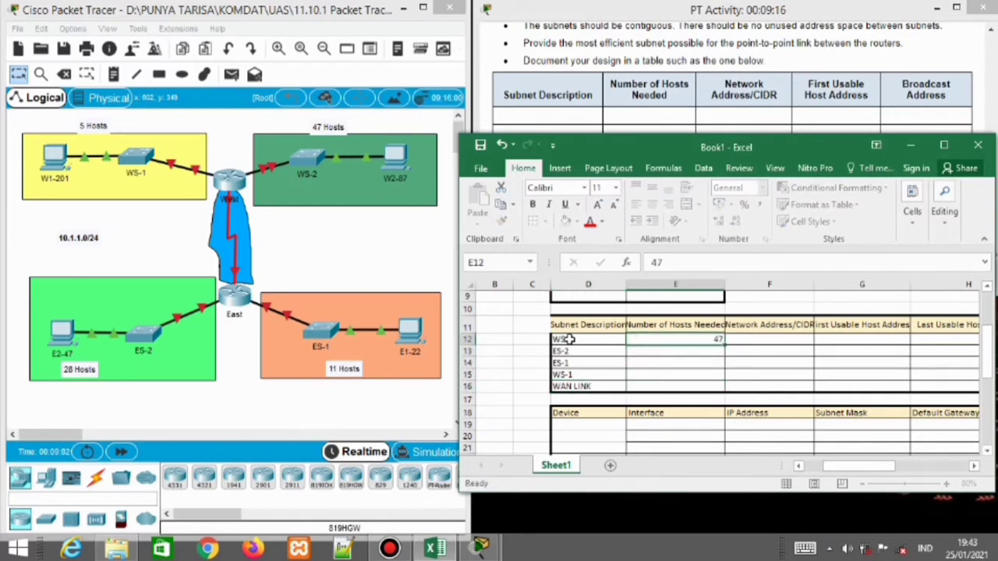
pyautogui.press('Return')
pyautogui.write('28')
pyautogui.press('Return')
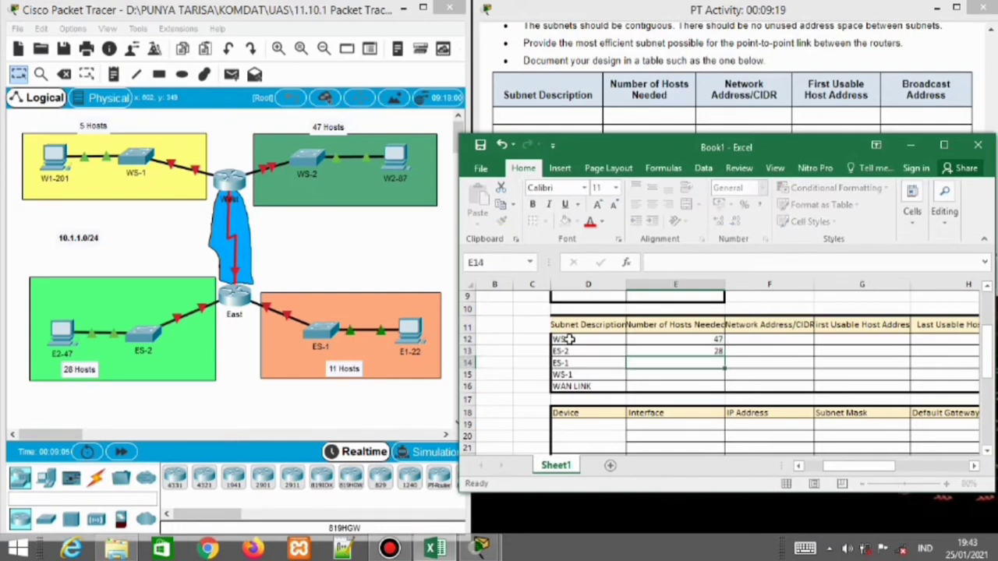
pyautogui.write('11')
pyautogui.press('Return')
pyautogui.write('5')
pyautogui.press('Return')
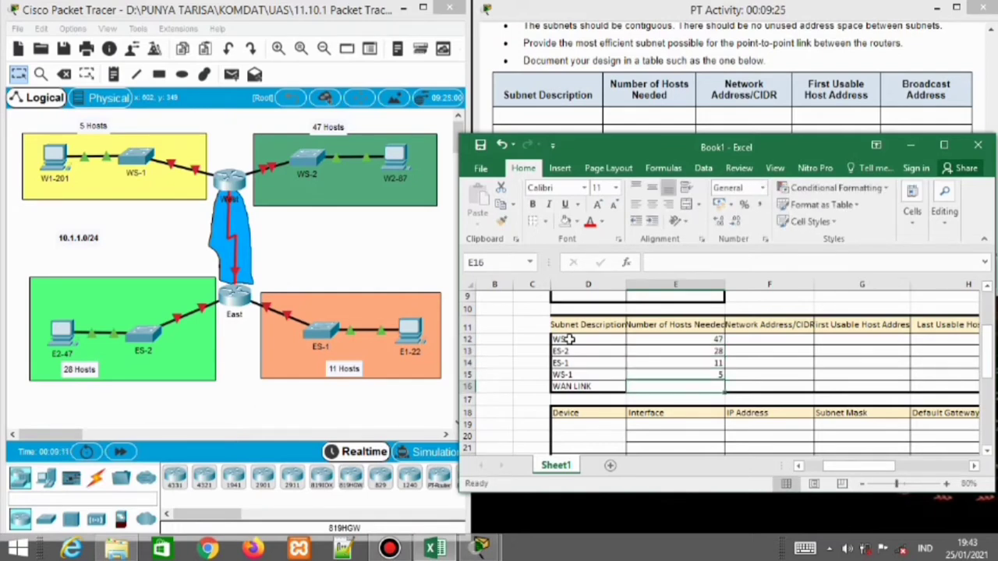
pyautogui.write('2')
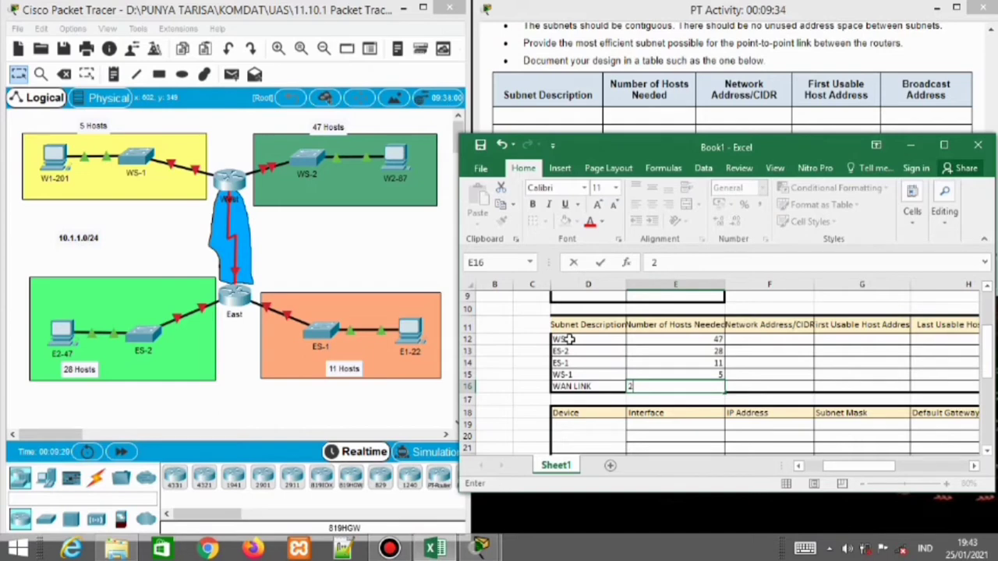
pyautogui.click(583, 303)
pyautogui.click(749, 343)
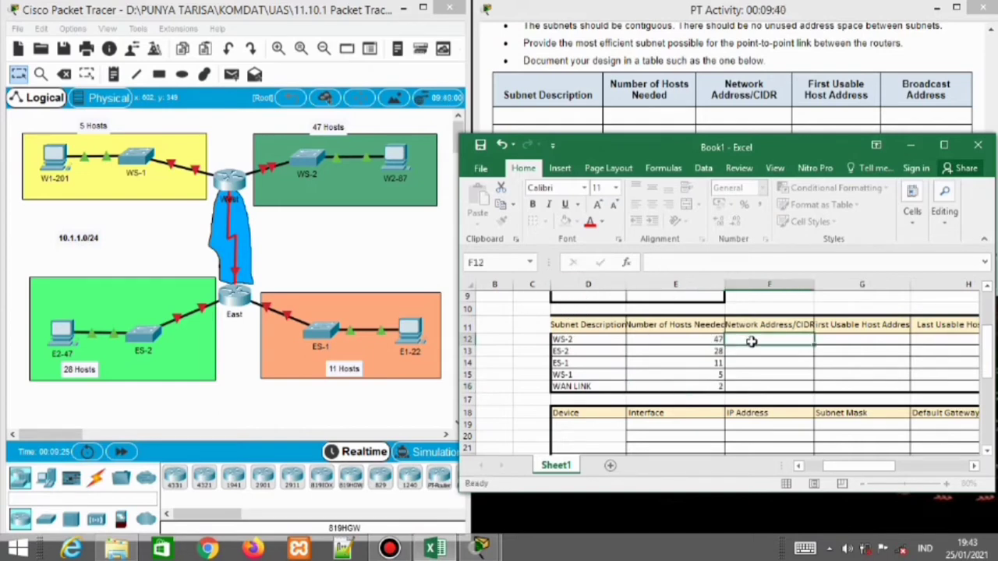
# Enter WS-2's network address 10.1.1.0 in F12
pyautogui.moveTo(989, 366)
pyautogui.mouseDown()
pyautogui.moveTo(989, 334)
pyautogui.moveTo(990, 355)
pyautogui.mouseUp()
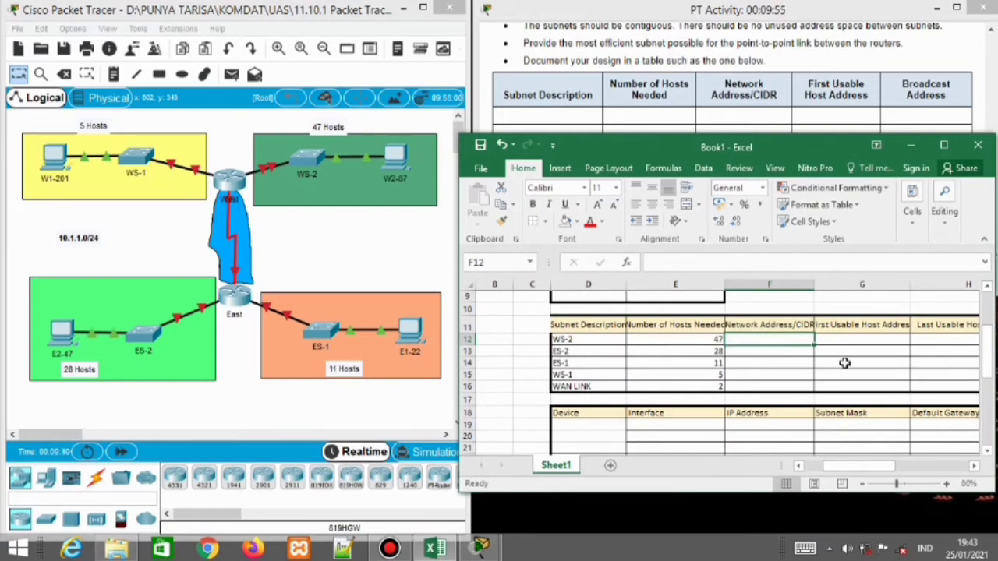
pyautogui.click(992, 343)
pyautogui.moveTo(992, 343); pyautogui.dragTo(991, 340)
pyautogui.write('10.')
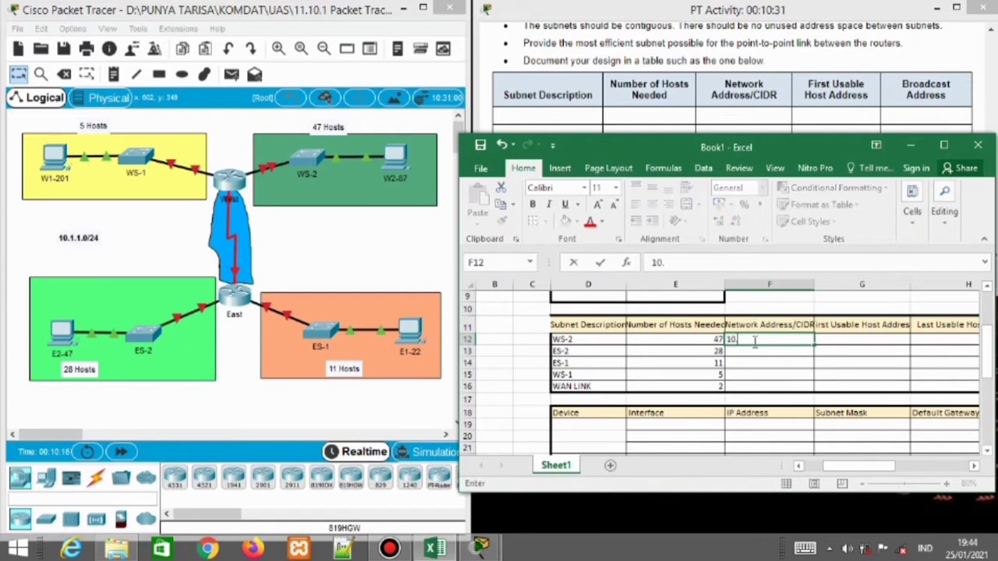
pyautogui.write('1.1.0')
pyautogui.press('Tab')
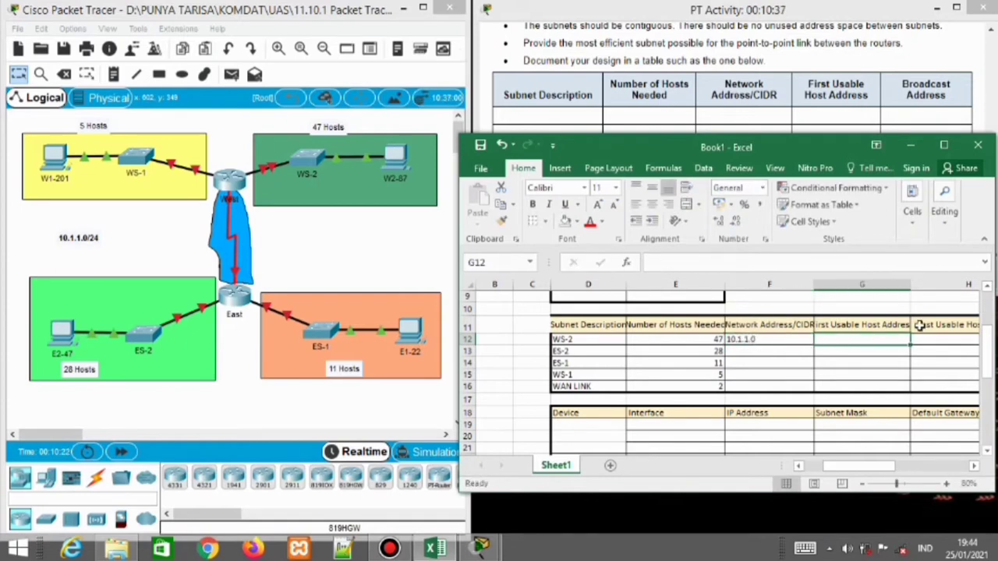
# Widen column G and give WS-2 first host 10.1.1.1, last 10.1.1.62, broadcast 10.1.1.63
pyautogui.click(914, 324)
pyautogui.moveTo(915, 285); pyautogui.dragTo(919, 286)
pyautogui.click(855, 340)
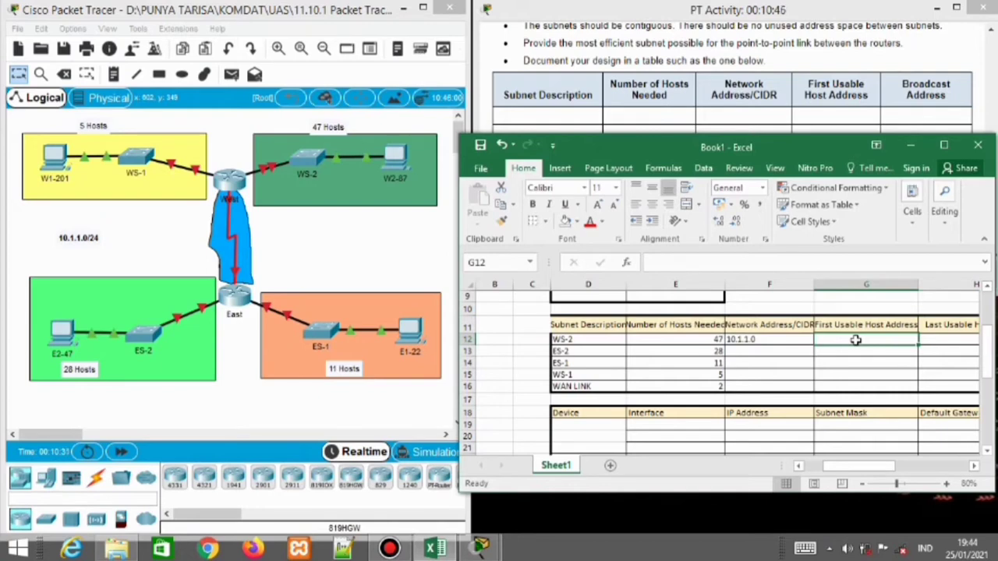
pyautogui.write('10')
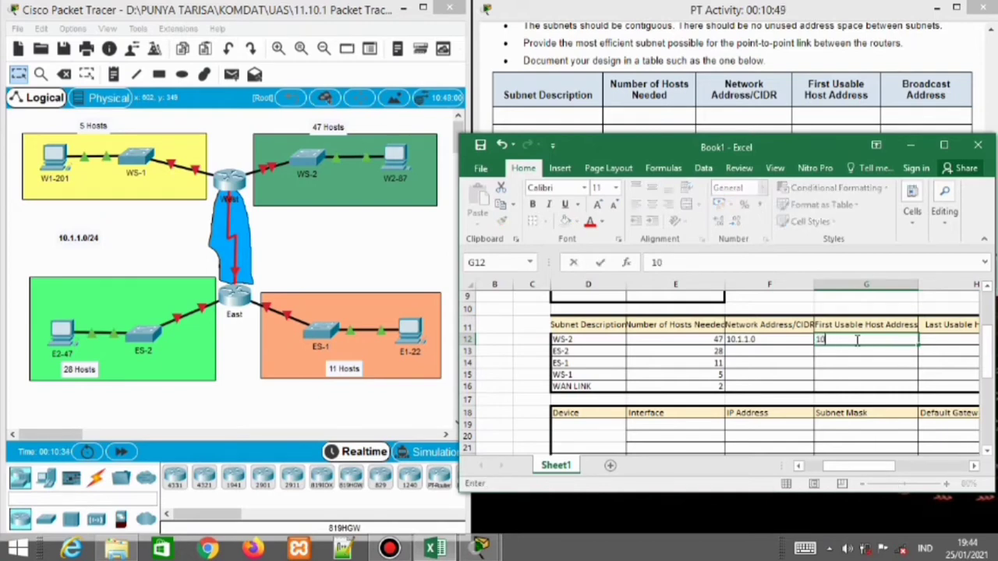
pyautogui.write('.1.1.1')
pyautogui.press('Tab')
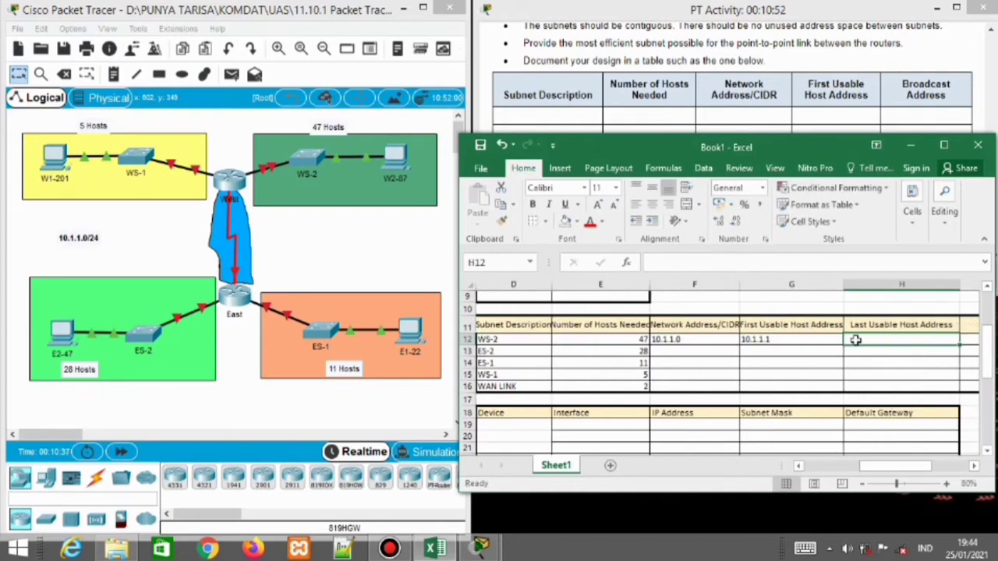
pyautogui.press('Tab')
pyautogui.write('10.1.1.')
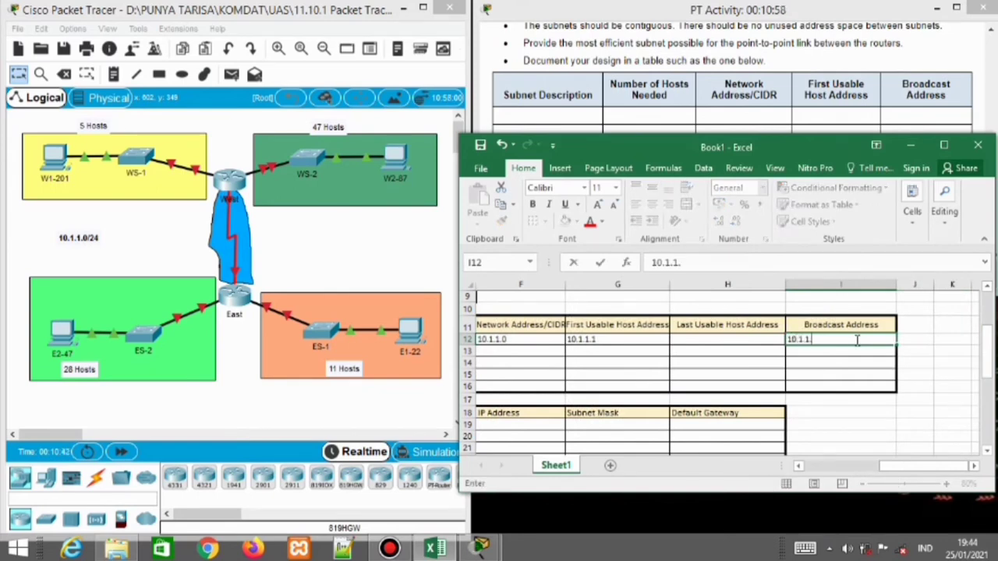
pyautogui.write('63')
pyautogui.hotkey('shift', 'Tab')
pyautogui.write('1')
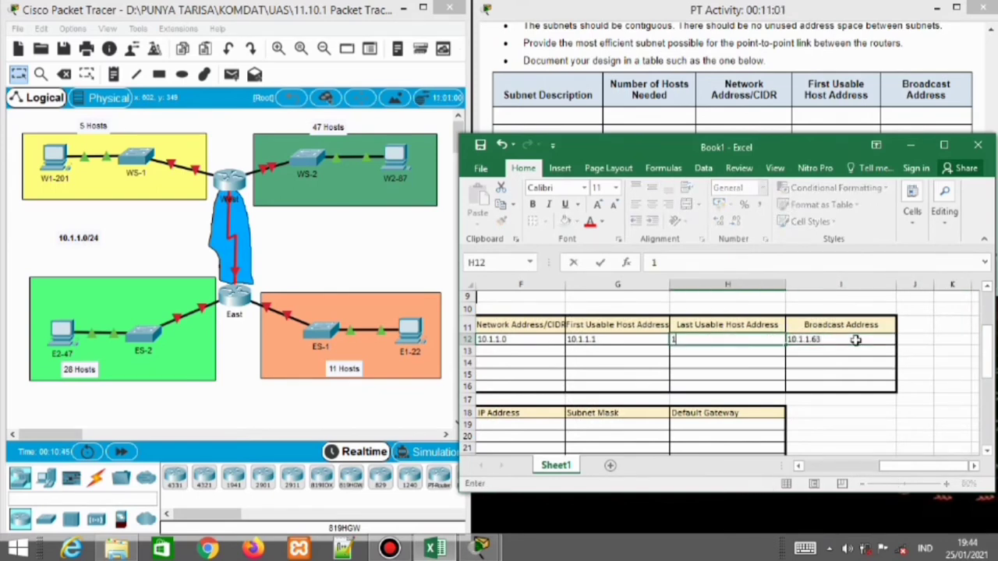
pyautogui.write('0.1.1.62')
pyautogui.press('Down')
pyautogui.press('Left')
pyautogui.press('Left')
pyautogui.press('Left')
pyautogui.press('Left')
pyautogui.press('Right')
pyautogui.press('Right')
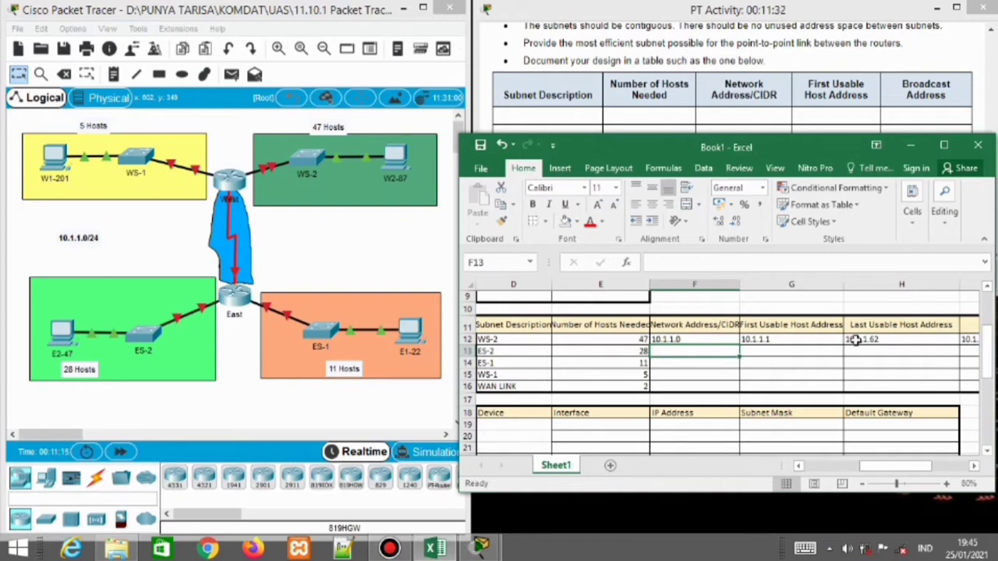
# Enter network addresses 10.1.1.64, 10.1.1.96, 10.1.1.112 and 10.1.1.120 for ES-2 through WAN LINK
pyautogui.moveTo(988, 360)
pyautogui.mouseDown()
pyautogui.moveTo(989, 323)
pyautogui.moveTo(989, 363)
pyautogui.mouseUp()
pyautogui.scroll(3, 664, 331)
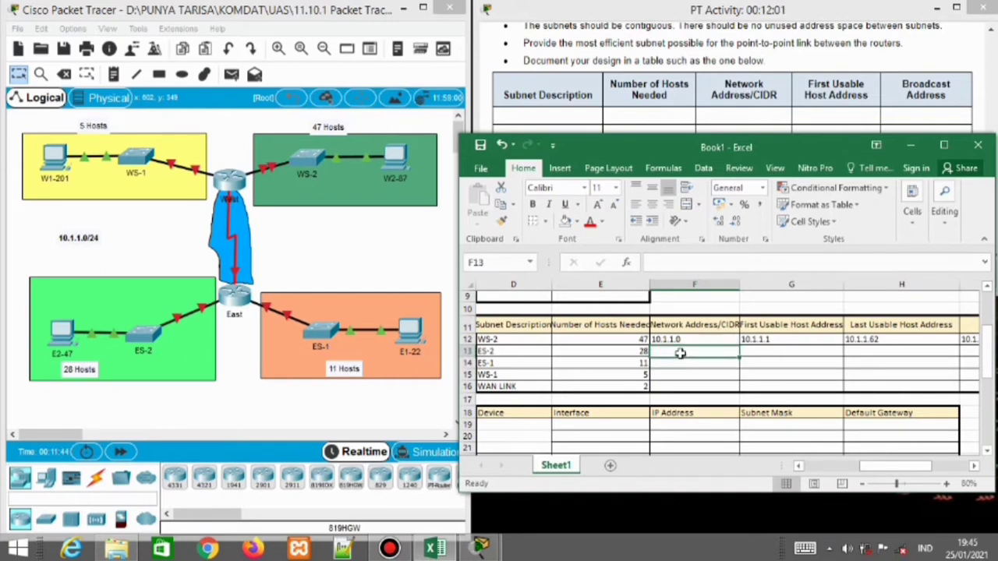
pyautogui.write('10.1.1.')
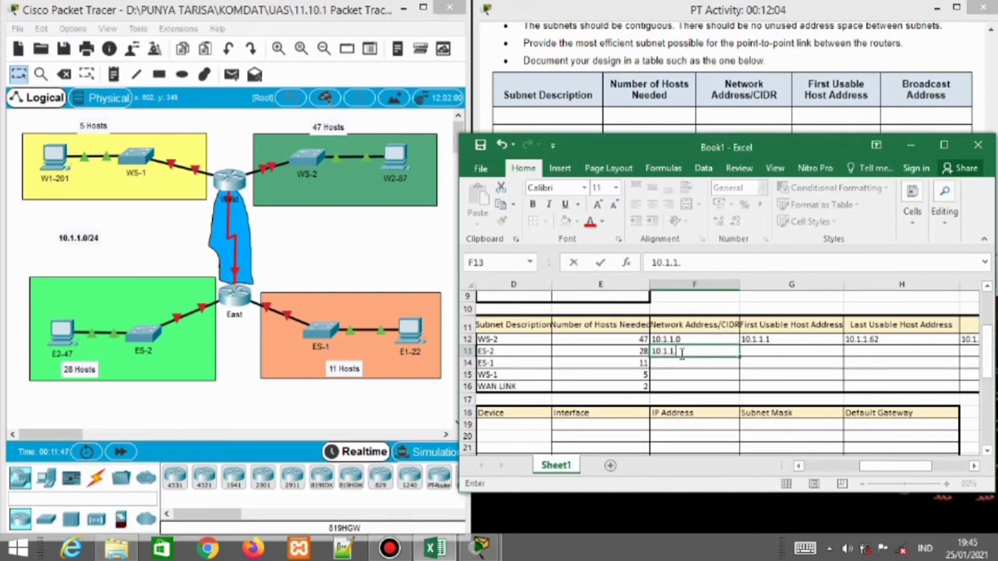
pyautogui.write('64')
pyautogui.press('Return')
pyautogui.write('10.1.1.')
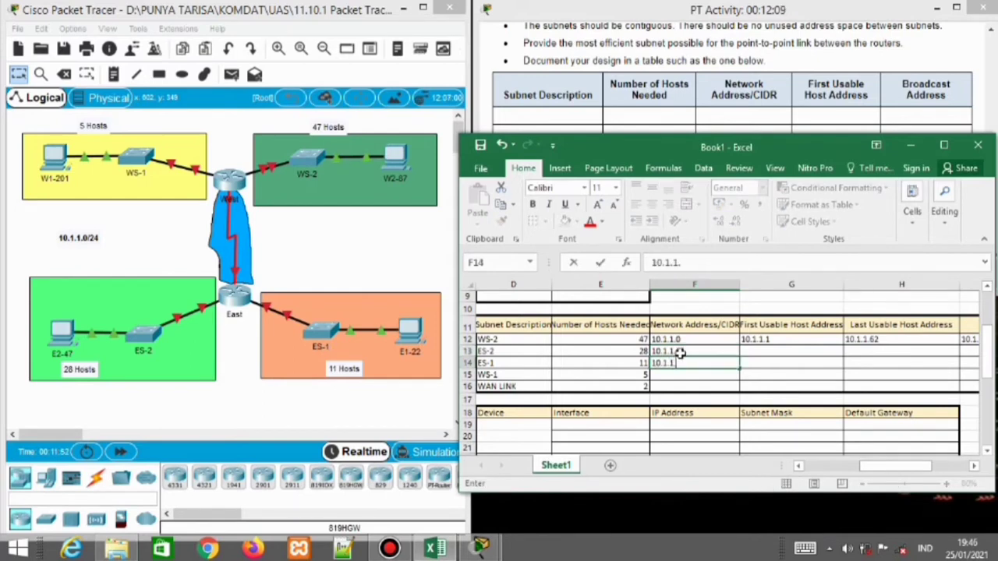
pyautogui.write('96')
pyautogui.press('Return')
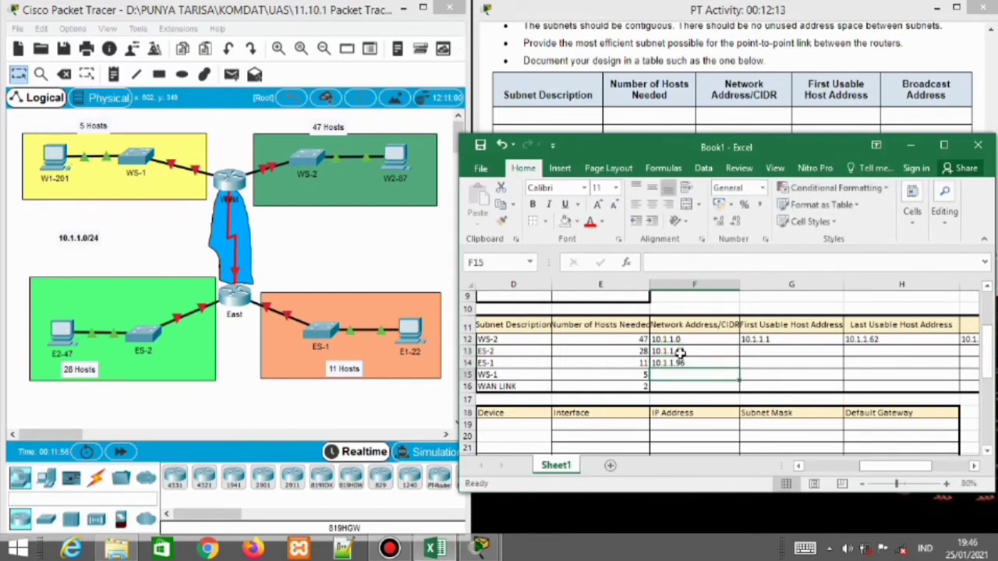
pyautogui.write('10.1.1.')
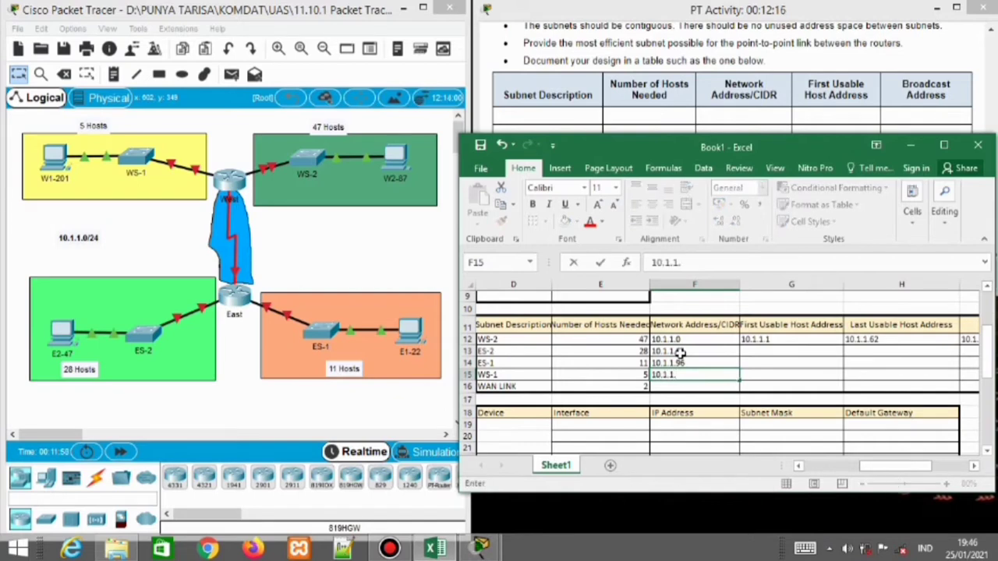
pyautogui.write('112')
pyautogui.press('Return')
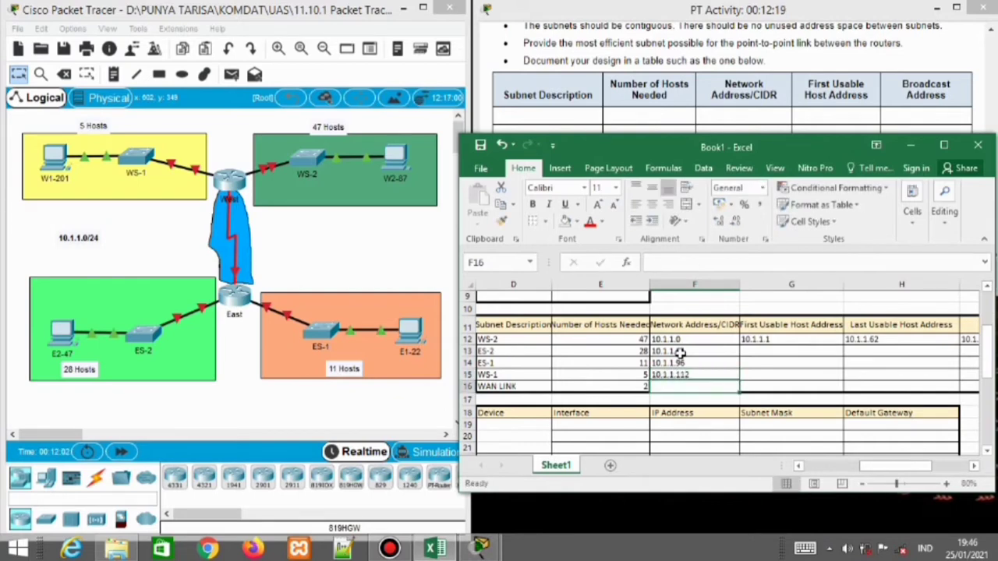
pyautogui.write('10.1.1.')
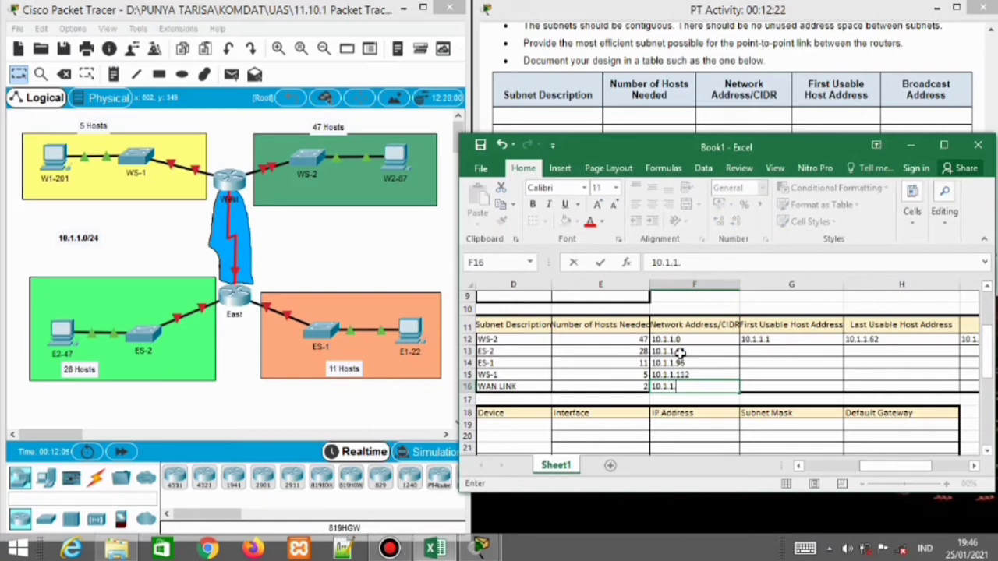
pyautogui.write('120')
pyautogui.press('Tab')
pyautogui.press('Up')
pyautogui.press('Up')
pyautogui.press('Up')
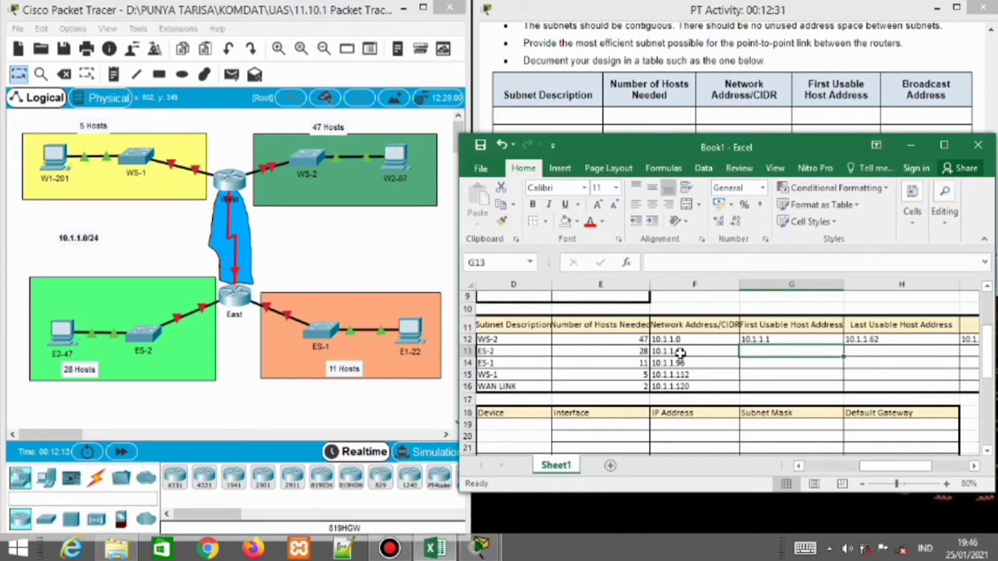
# Enter first usable hosts 10.1.1.65, 10.1.1.97, 10.1.1.113 and 10.1.1.121 in G13:G16
pyautogui.write('10.1.1.')
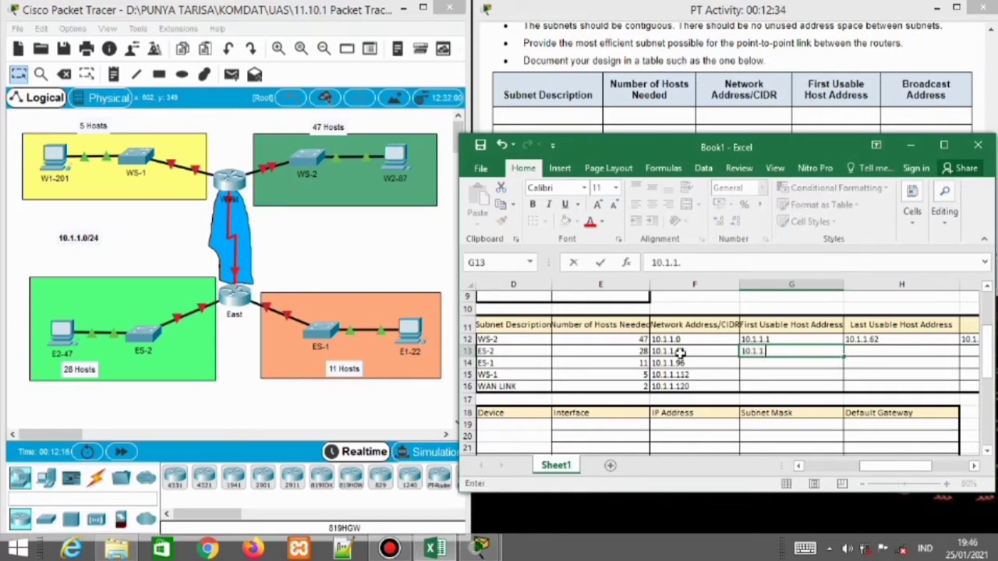
pyautogui.write('65')
pyautogui.press('Return')
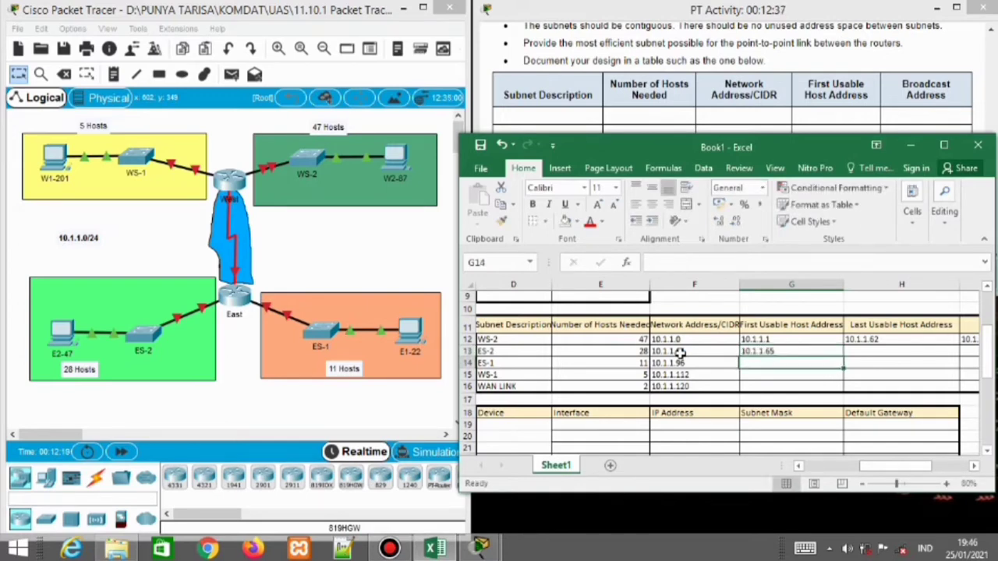
pyautogui.write('10.1.1.95')
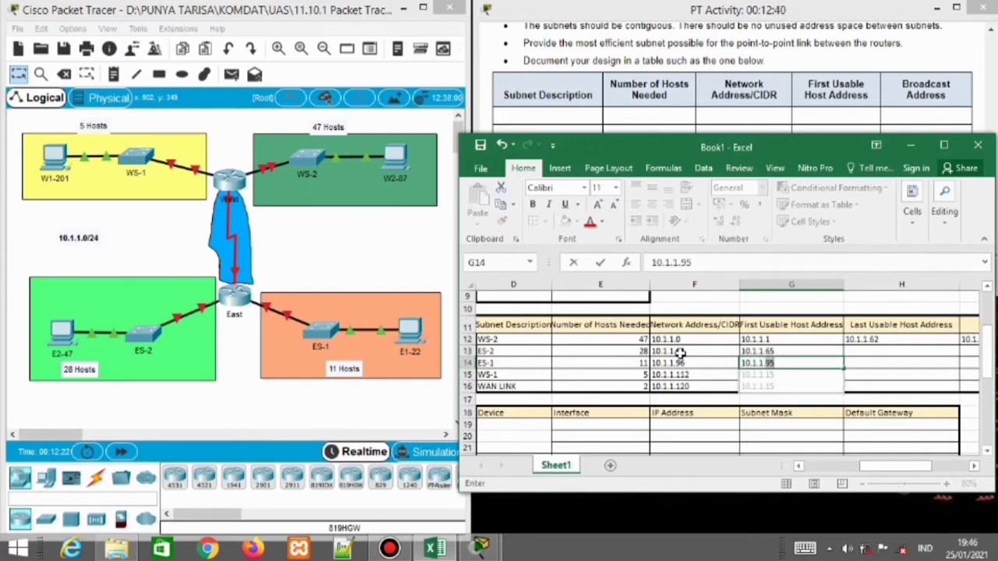
pyautogui.press('BackSpace')
pyautogui.write('7')
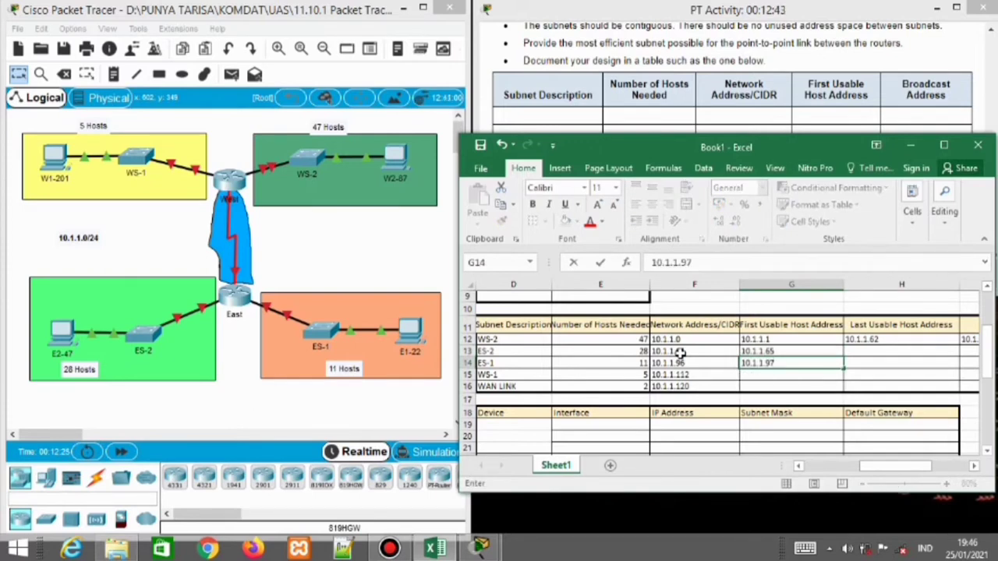
pyautogui.press('Return')
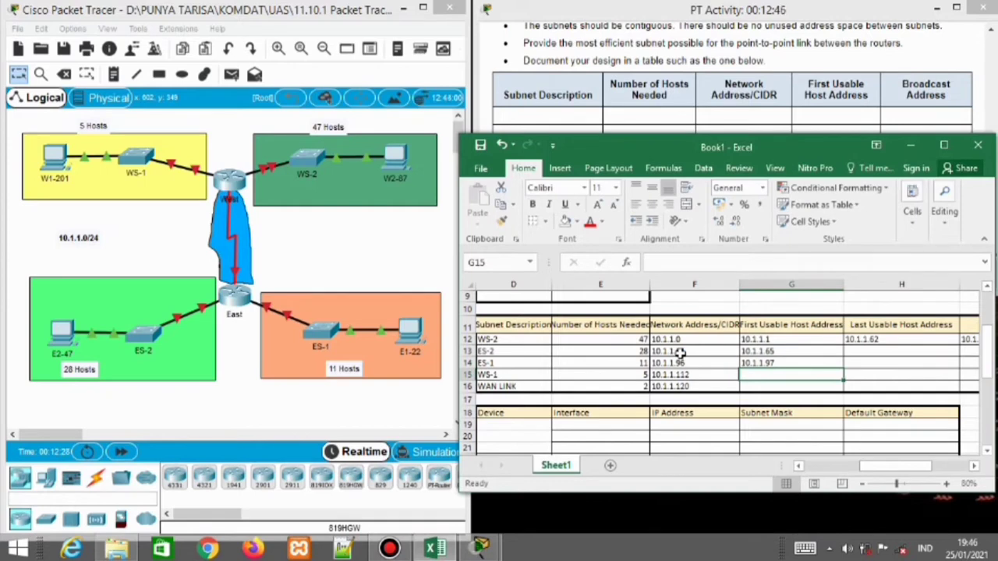
pyautogui.write('10.1.1.')
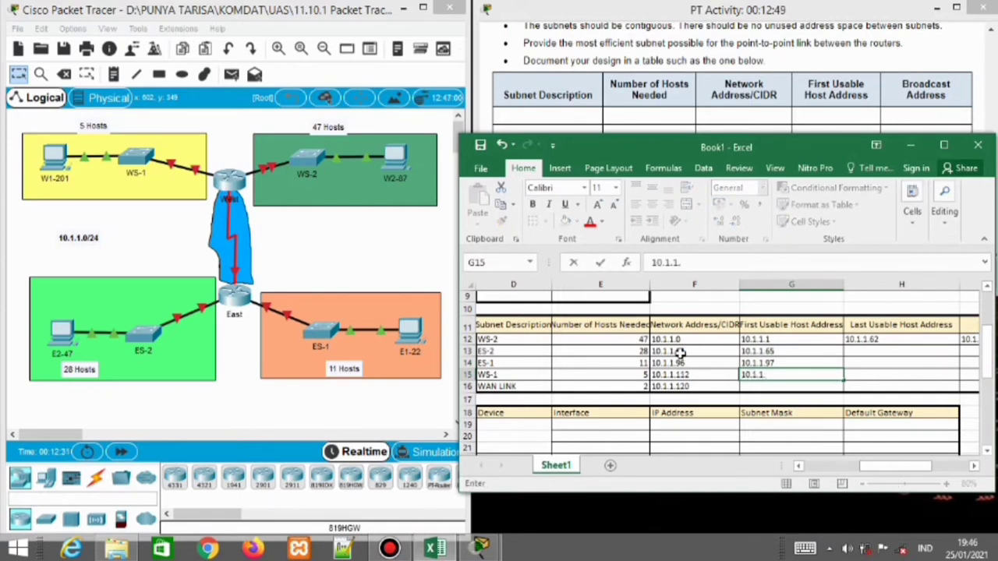
pyautogui.write('113')
pyautogui.press('Return')
pyautogui.write('10.1')
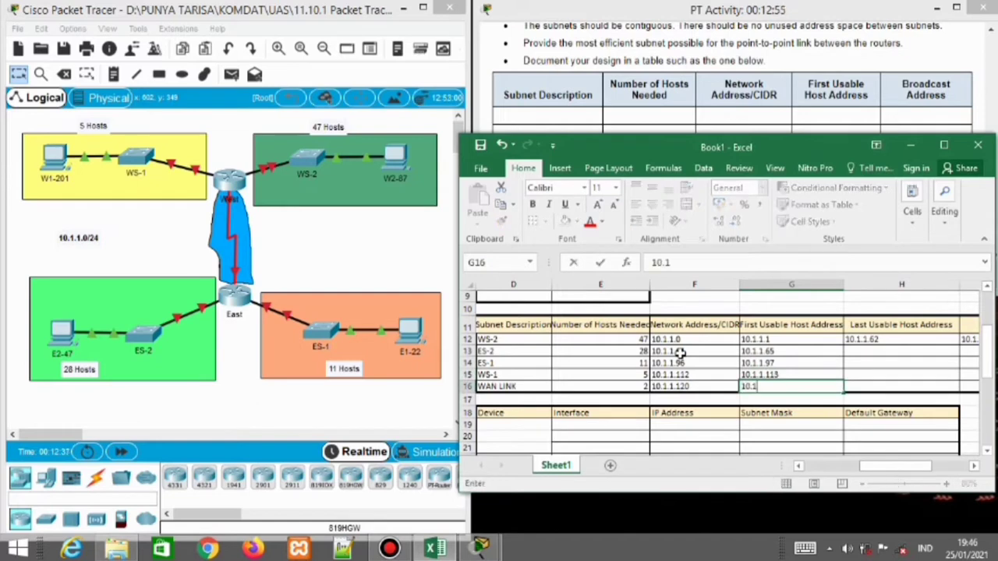
pyautogui.write('.1.121')
pyautogui.press('Tab')
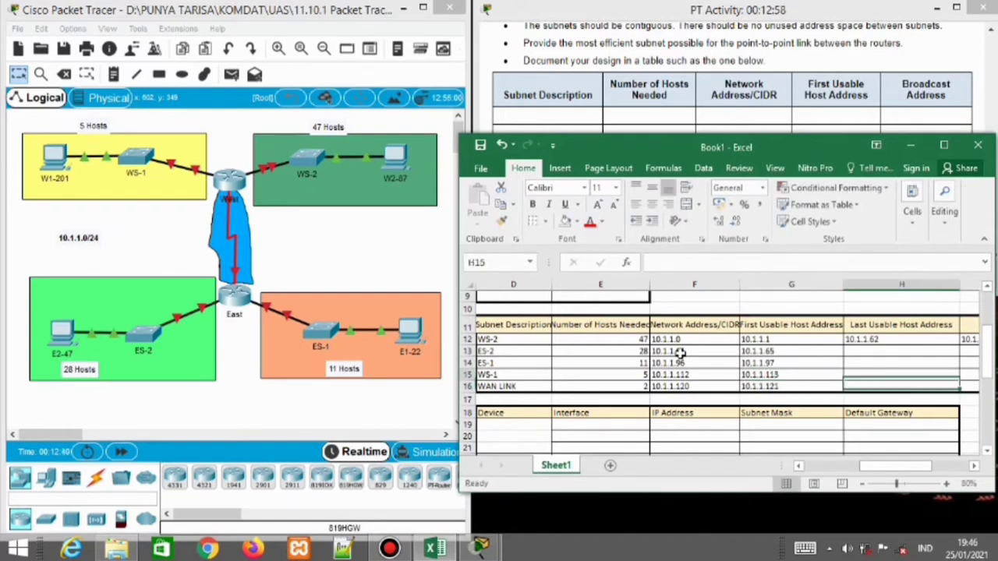
pyautogui.press('Up')
pyautogui.press('Up')
pyautogui.press('Up')
pyautogui.press('Right')
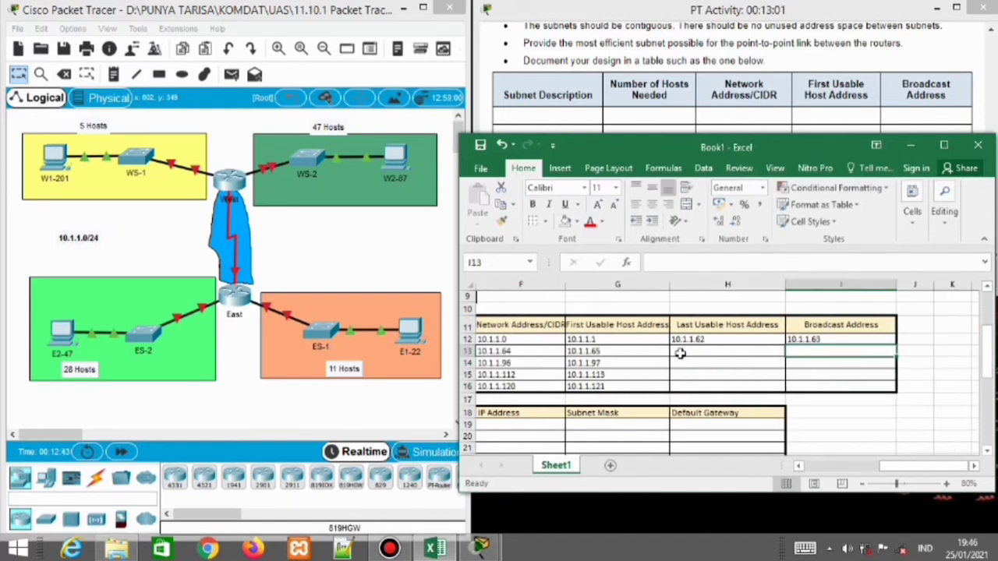
# Enter broadcast addresses 10.1.1.95, .111, .119 and .123 for ES-2 through WAN LINK
pyautogui.write('10.1.1')
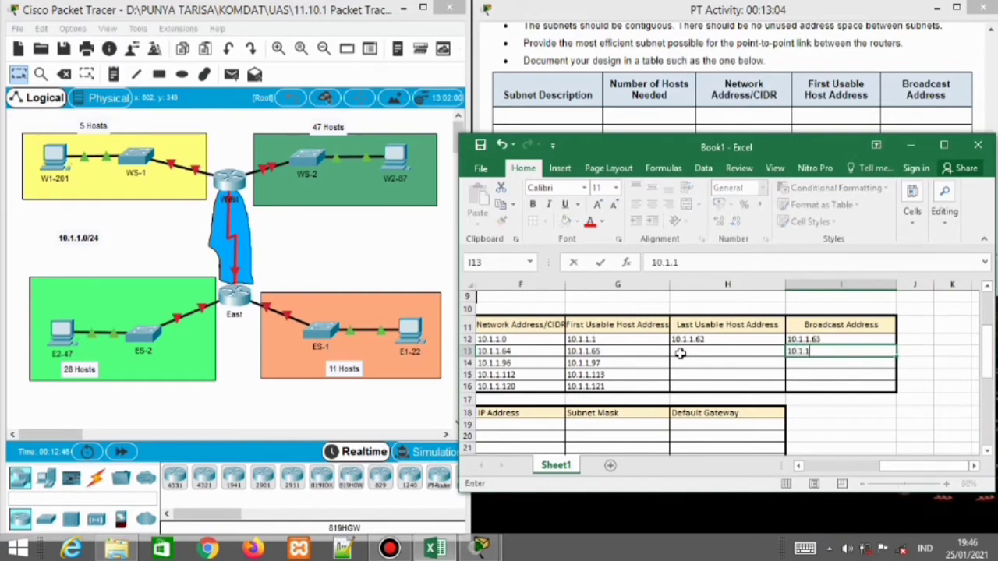
pyautogui.write('.95')
pyautogui.press('Return')
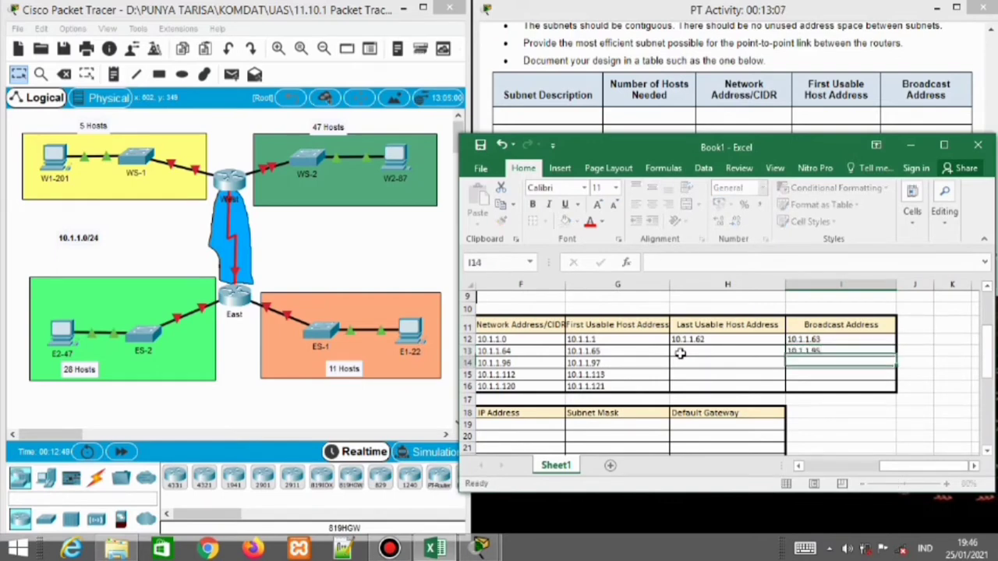
pyautogui.write('10.1.1.')
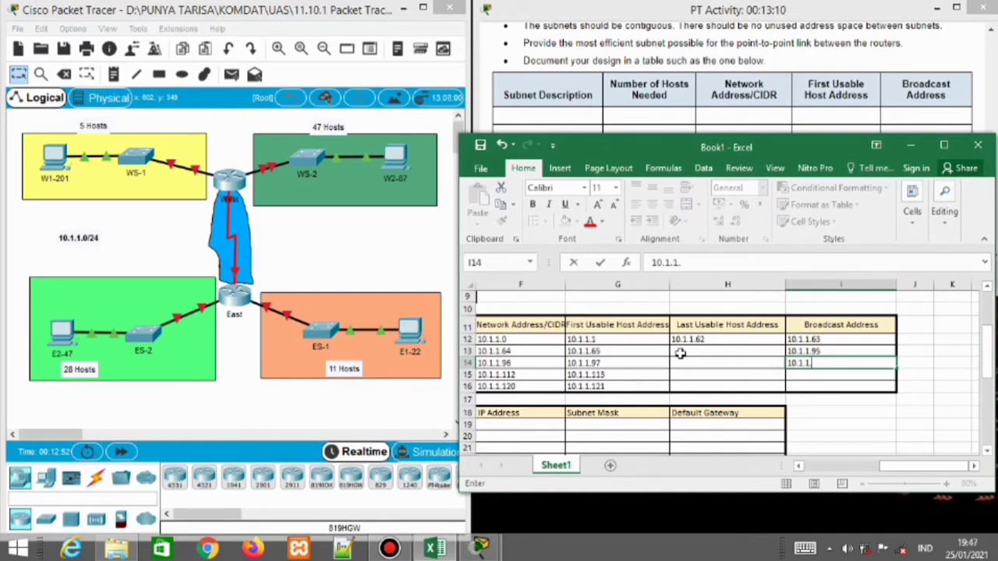
pyautogui.write('111')
pyautogui.press('Return')
pyautogui.write('10')
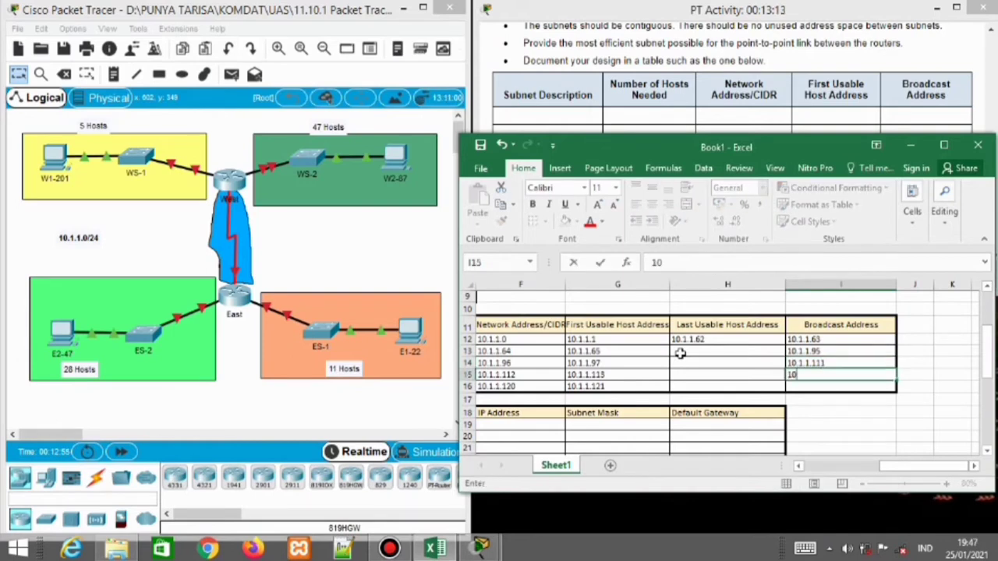
pyautogui.write('.1.1.')
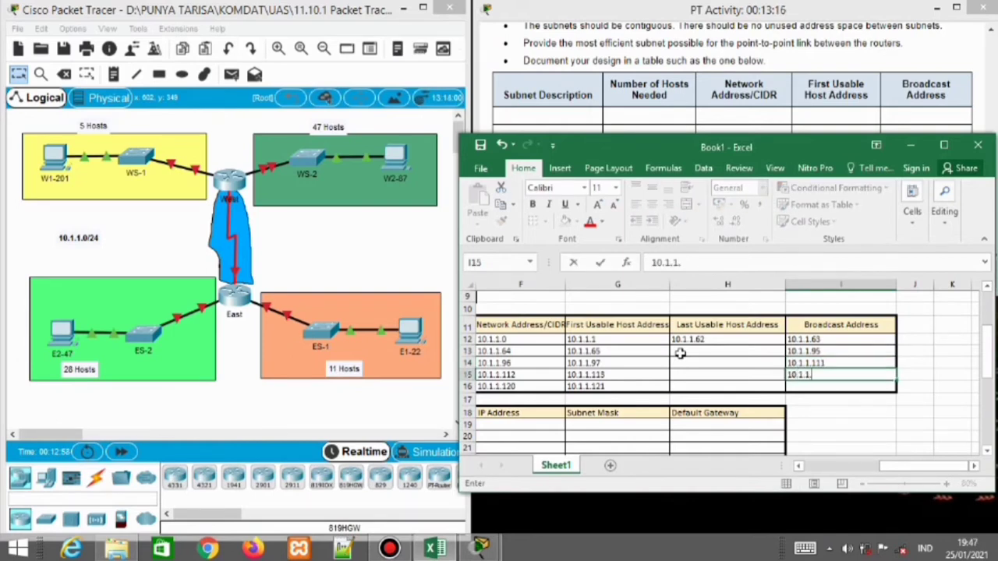
pyautogui.write('119')
pyautogui.press('Return')
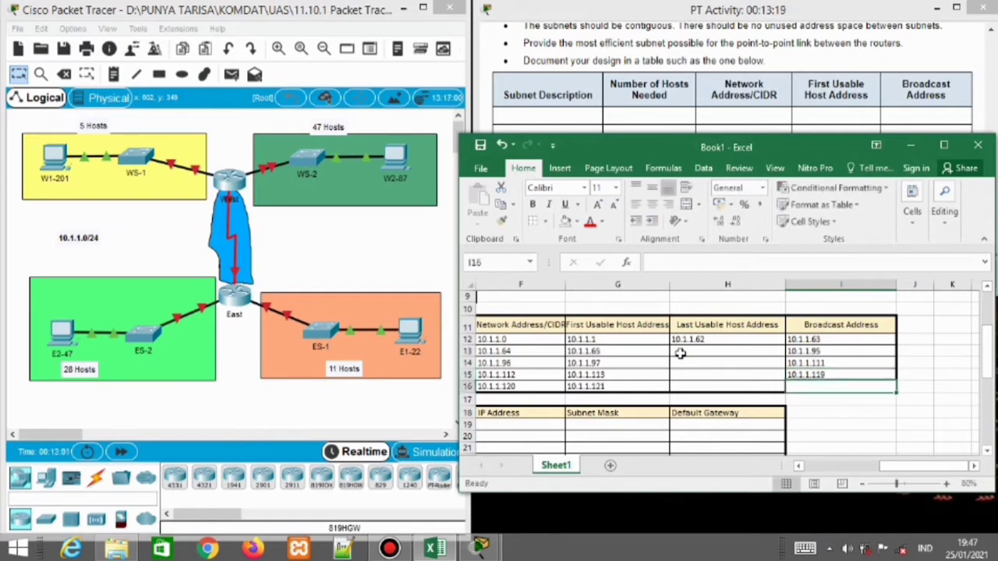
pyautogui.write('10.1.1.')
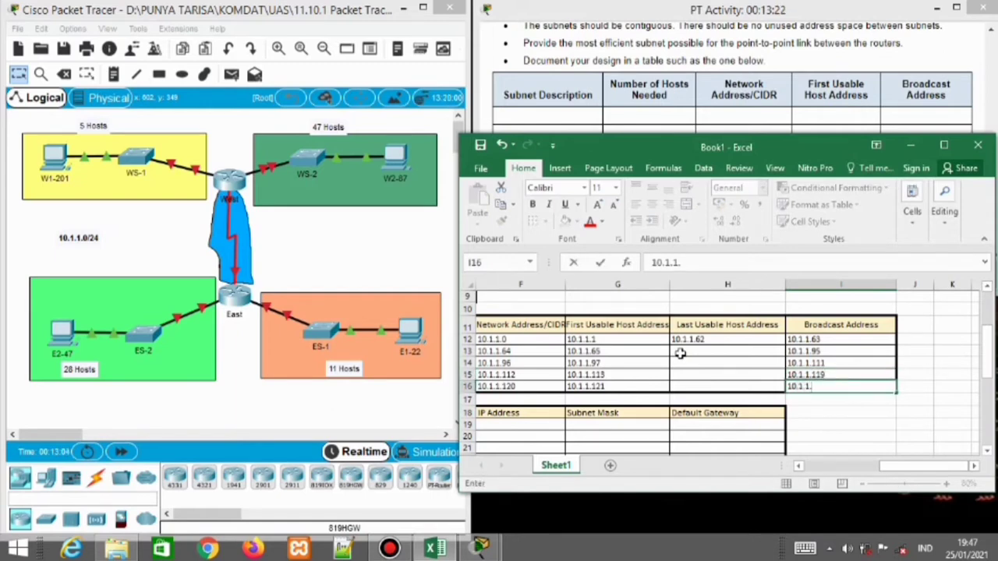
pyautogui.write('123')
pyautogui.press('Left')
pyautogui.press('Up')
pyautogui.press('Up')
pyautogui.press('Up')
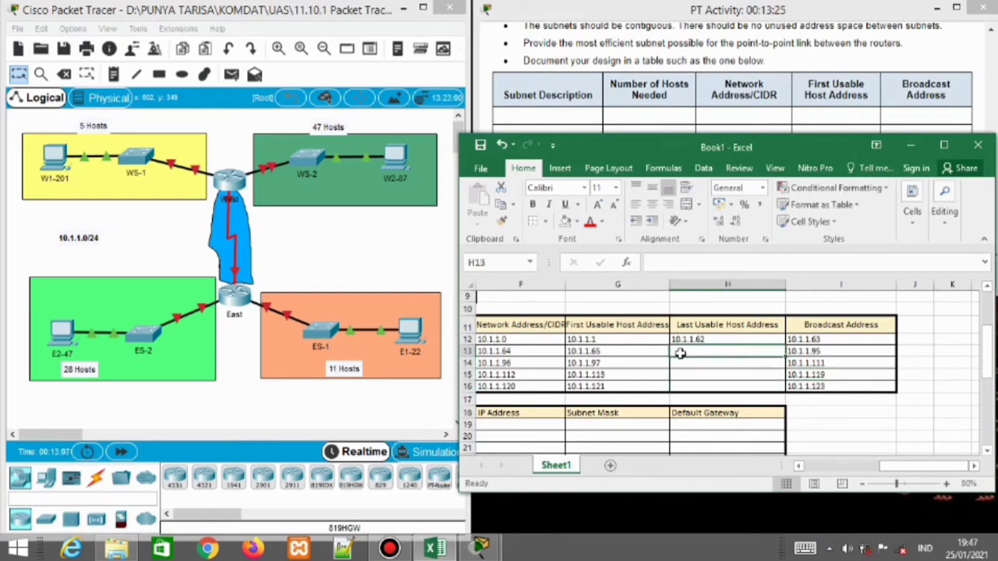
# Enter last usable hosts 10.1.1.96, .110 and .118, then start the WAN LINK entry
pyautogui.write('10.1.1.')
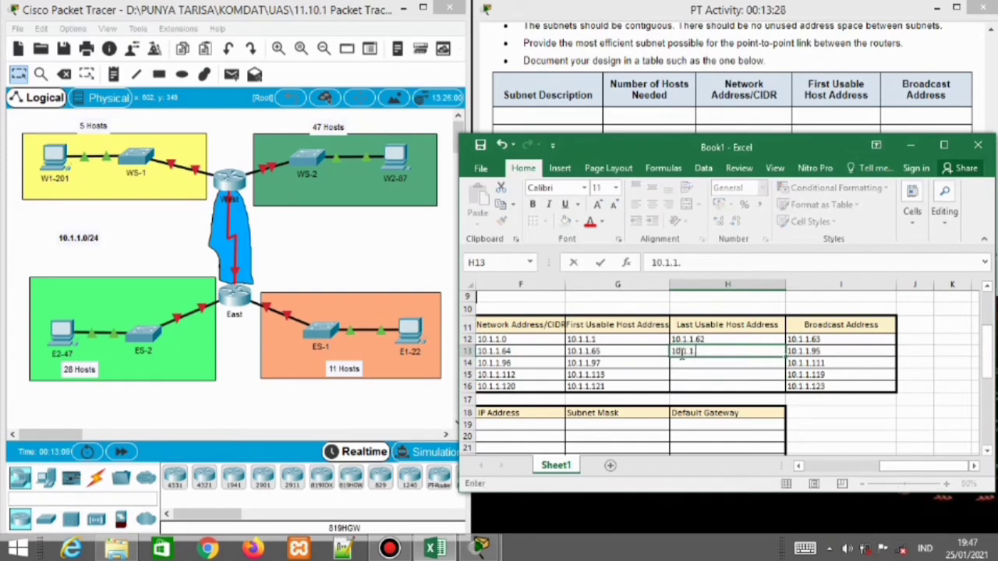
pyautogui.write('96')
pyautogui.press('Return')
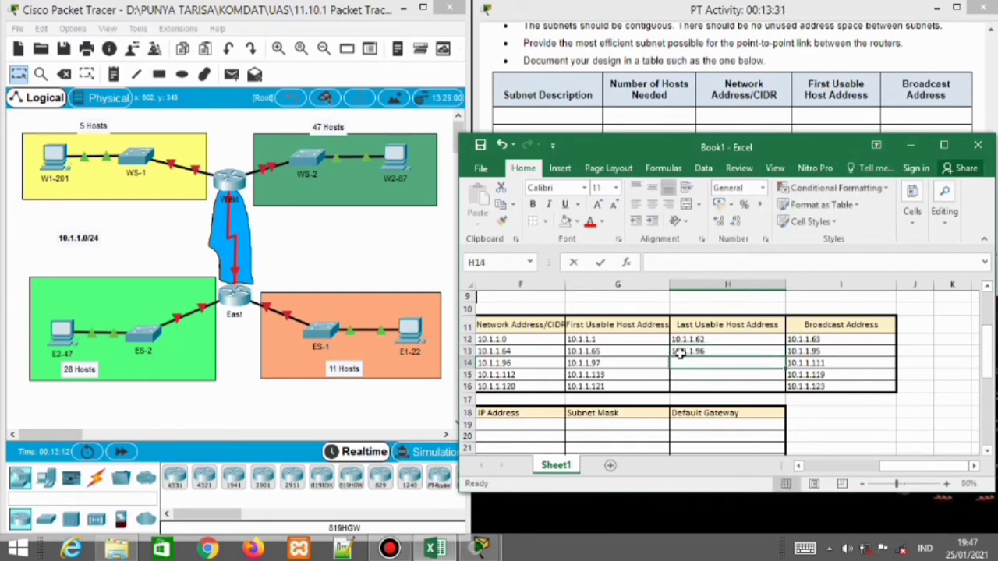
pyautogui.write('10.1.1.')
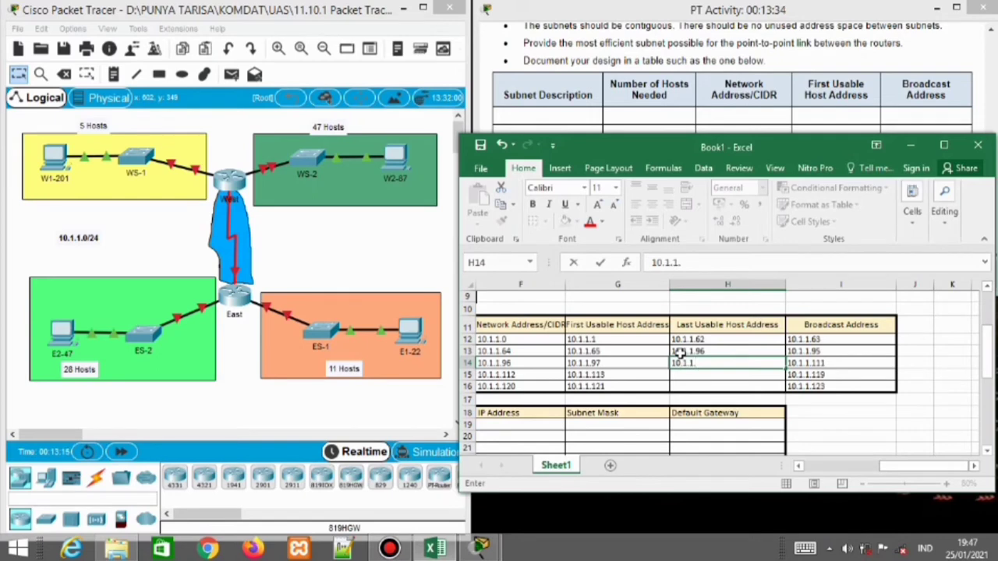
pyautogui.write('110')
pyautogui.press('Return')
pyautogui.write('1')
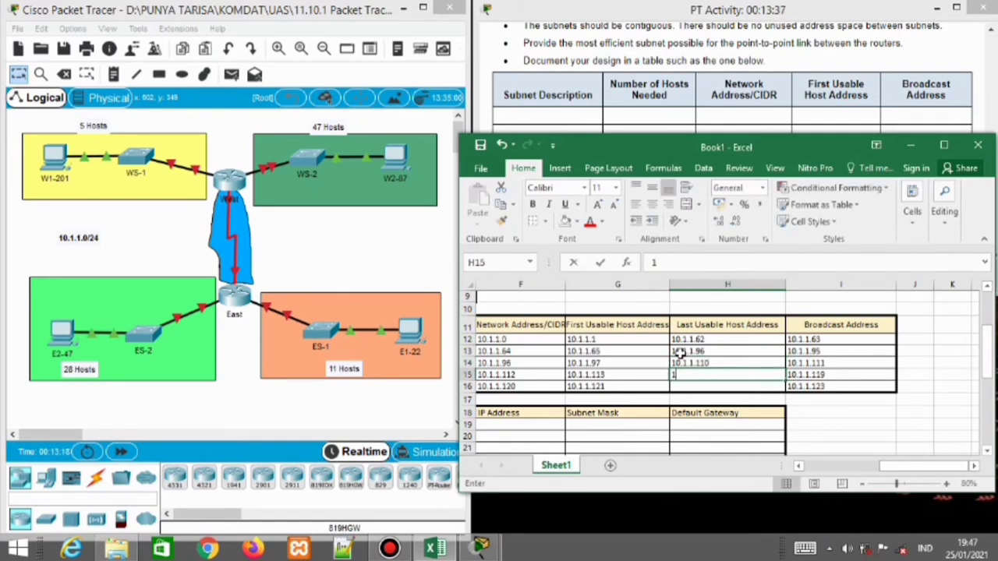
pyautogui.write('0.1.1.118')
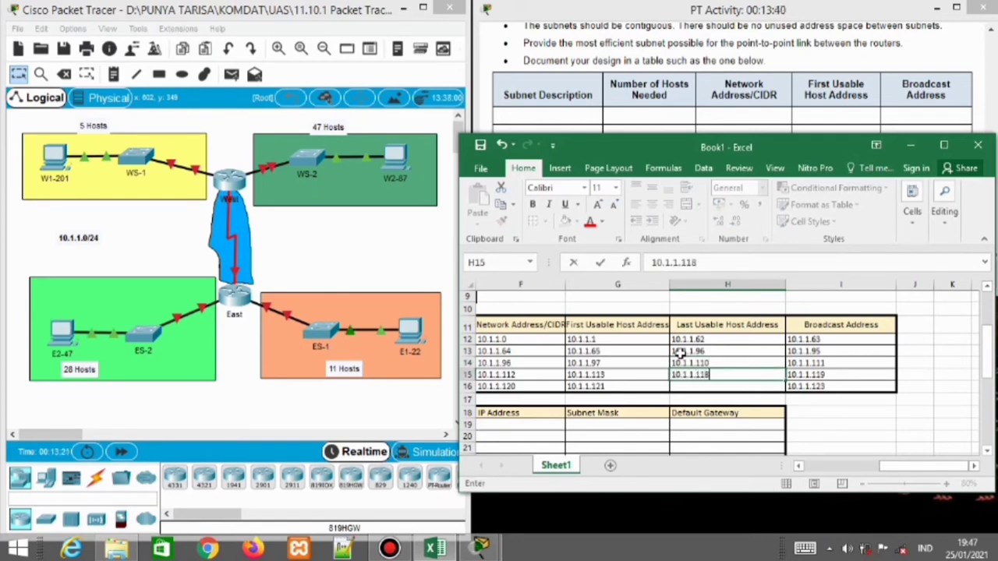
pyautogui.press('Return')
pyautogui.write('10,1.1.122')
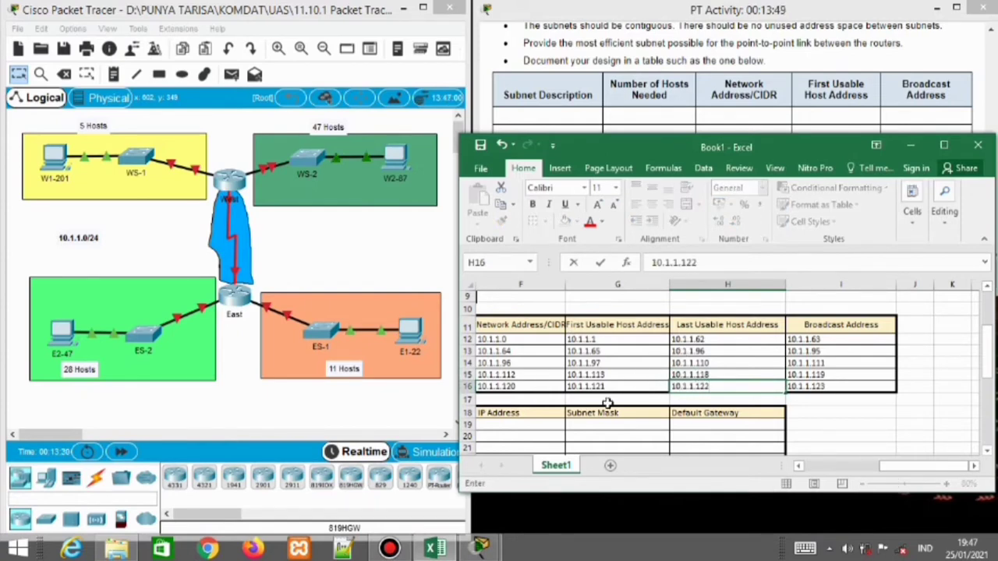
# Finish the WAN LINK last host as 10.1.1.122 and widen column J
pyautogui.moveTo(921, 466); pyautogui.dragTo(854, 470)
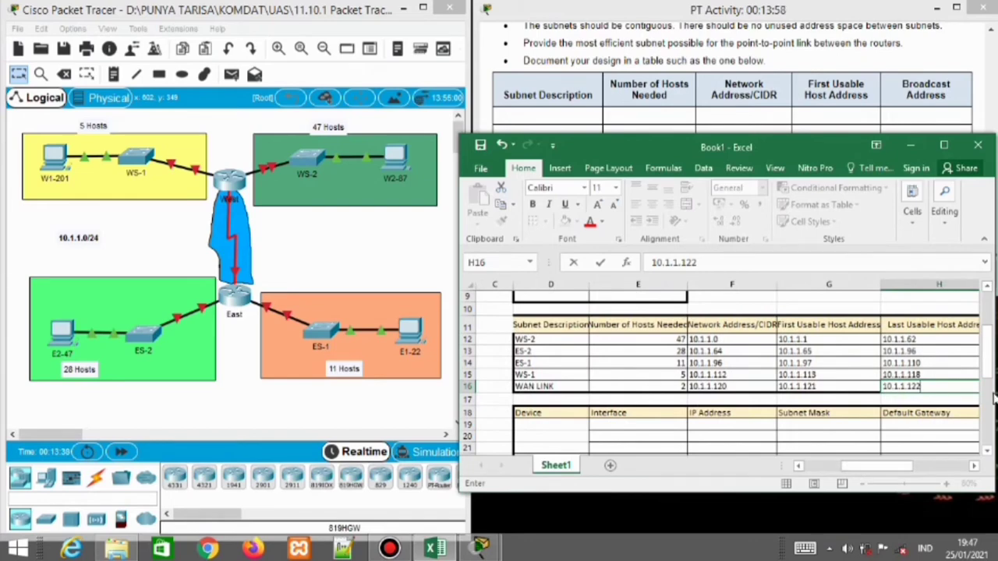
pyautogui.moveTo(989, 352)
pyautogui.mouseDown()
pyautogui.moveTo(989, 388)
pyautogui.moveTo(989, 363)
pyautogui.mouseUp()
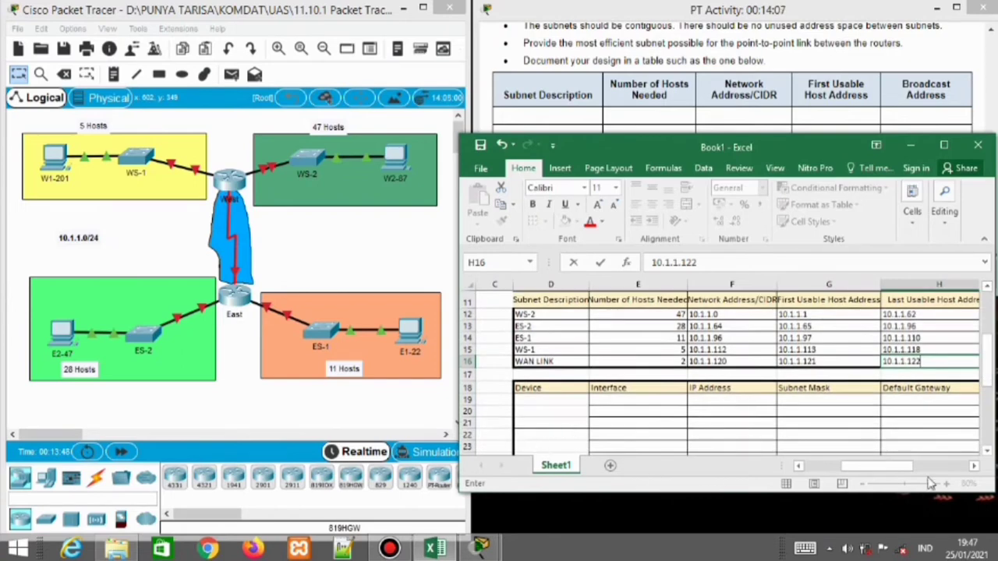
pyautogui.moveTo(895, 466); pyautogui.dragTo(936, 464)
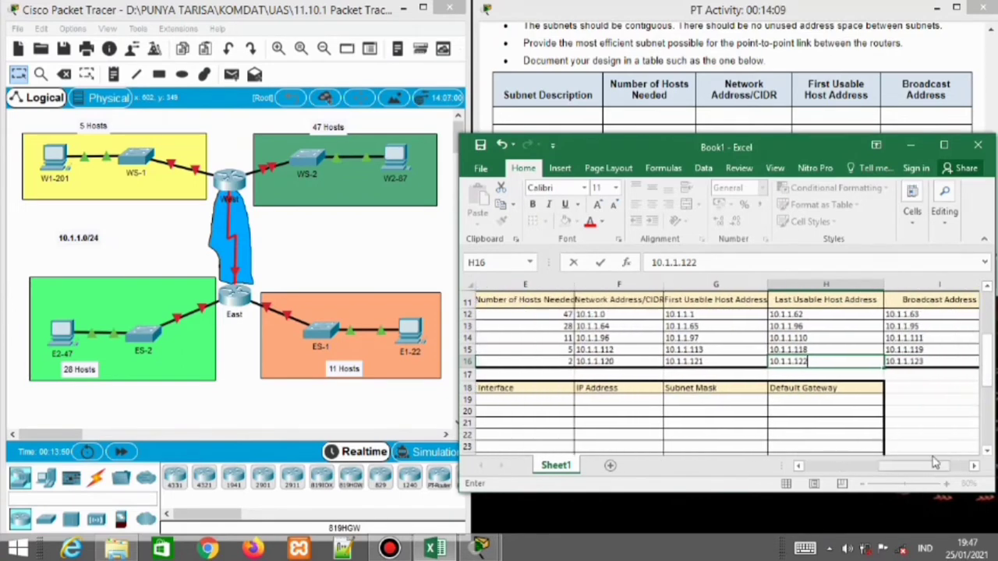
pyautogui.click(915, 388)
pyautogui.scroll(-1, 911, 448)
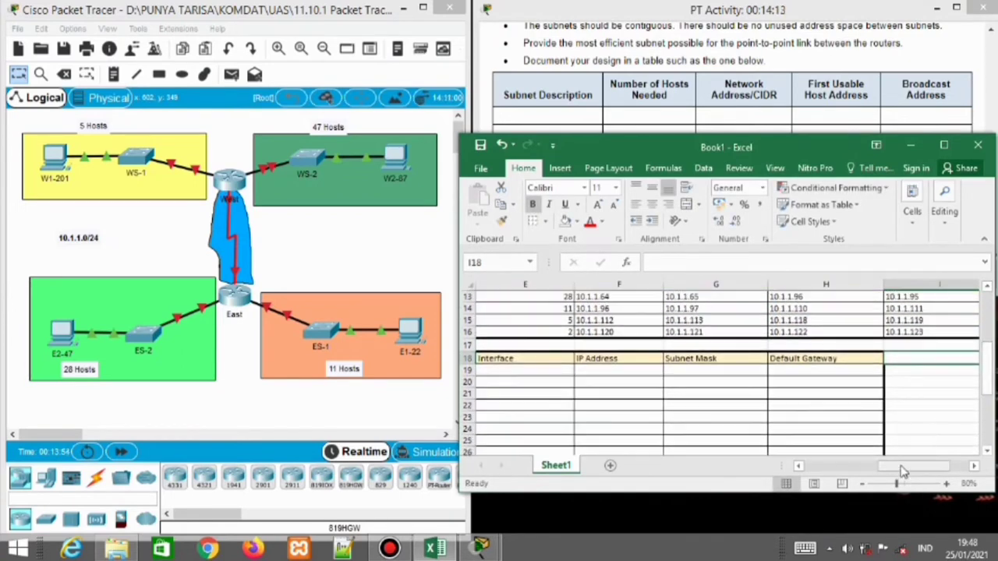
pyautogui.moveTo(905, 467); pyautogui.dragTo(931, 466)
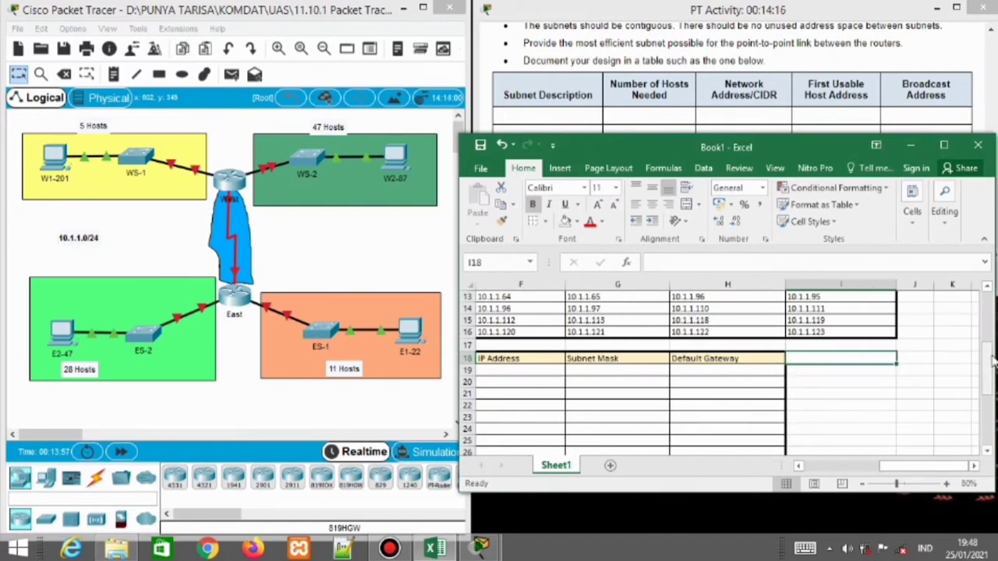
pyautogui.scroll(2, 913, 351)
pyautogui.click(913, 326)
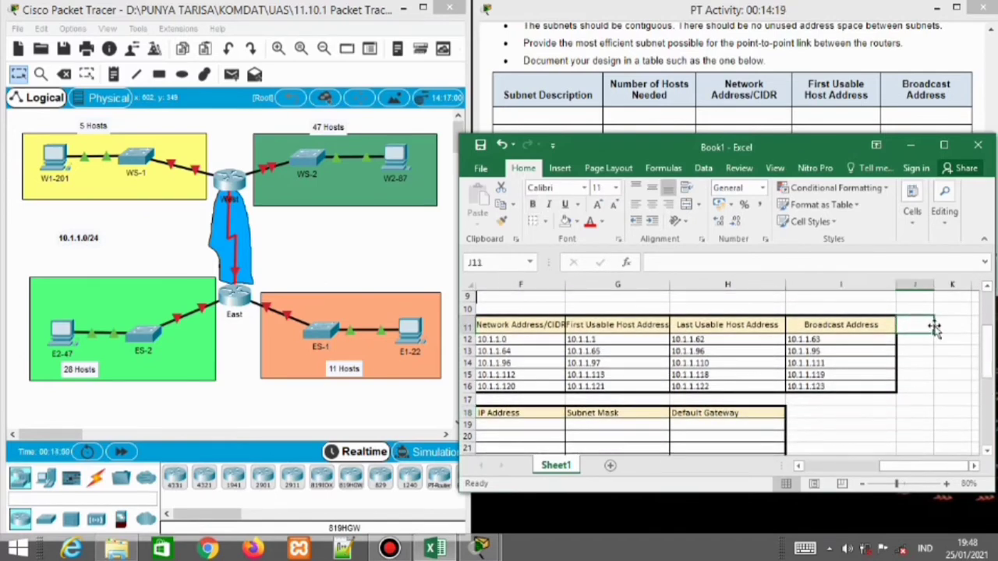
pyautogui.moveTo(934, 290); pyautogui.dragTo(973, 288)
# Select J11:J16 and apply a border, checking the fill colour choices without using one
pyautogui.hotkey('shift', 'Down')
pyautogui.hotkey('shift', 'Down')
pyautogui.hotkey('shift', 'Down')
pyautogui.hotkey('shift', 'Down')
pyautogui.hotkey('shift', 'Down')
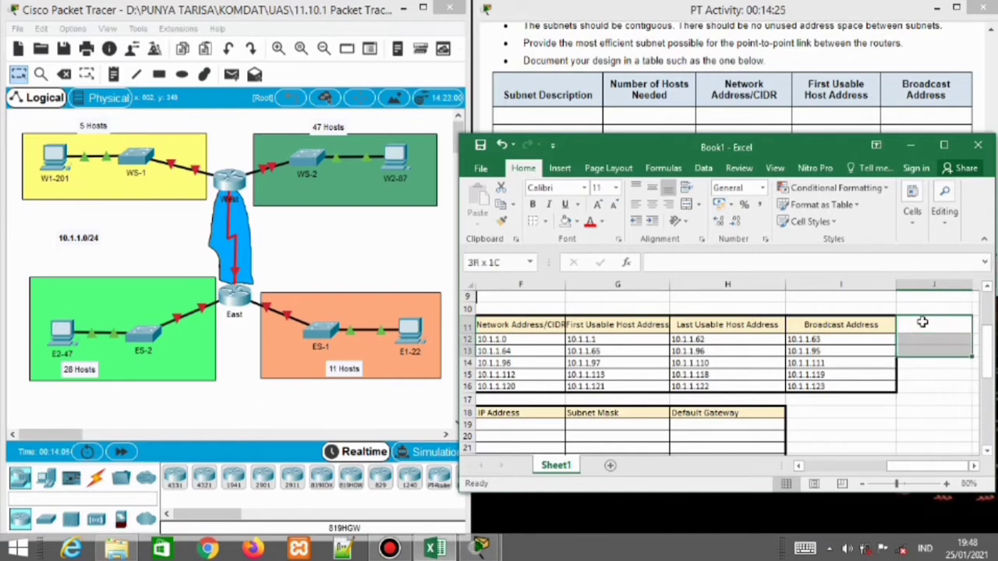
pyautogui.click(545, 223)
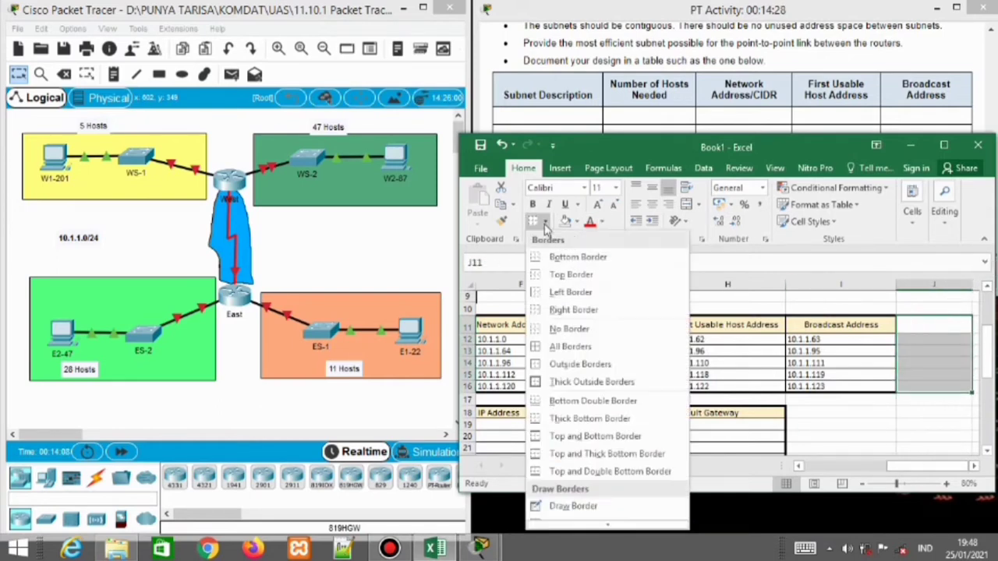
pyautogui.click(661, 361)
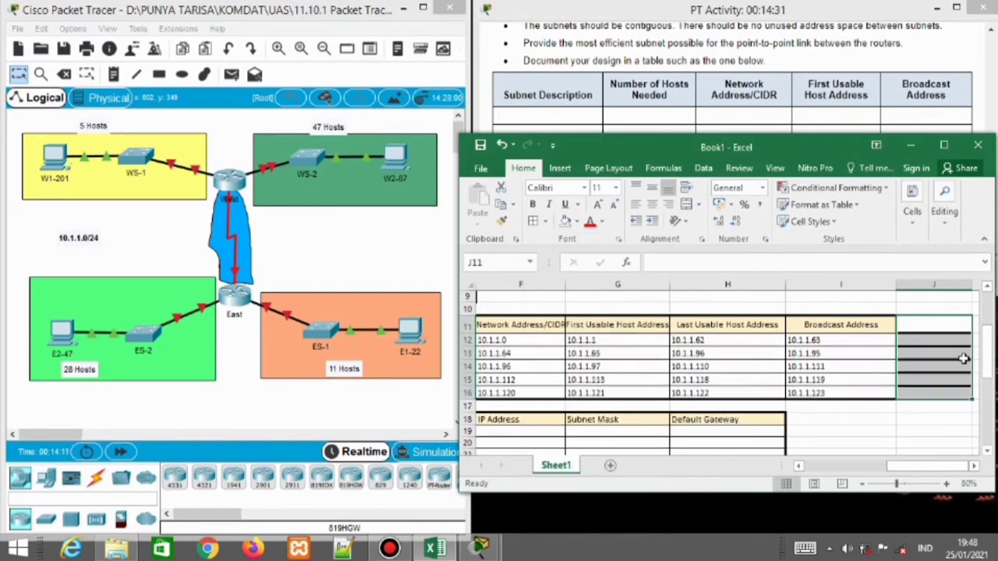
pyautogui.click(576, 224)
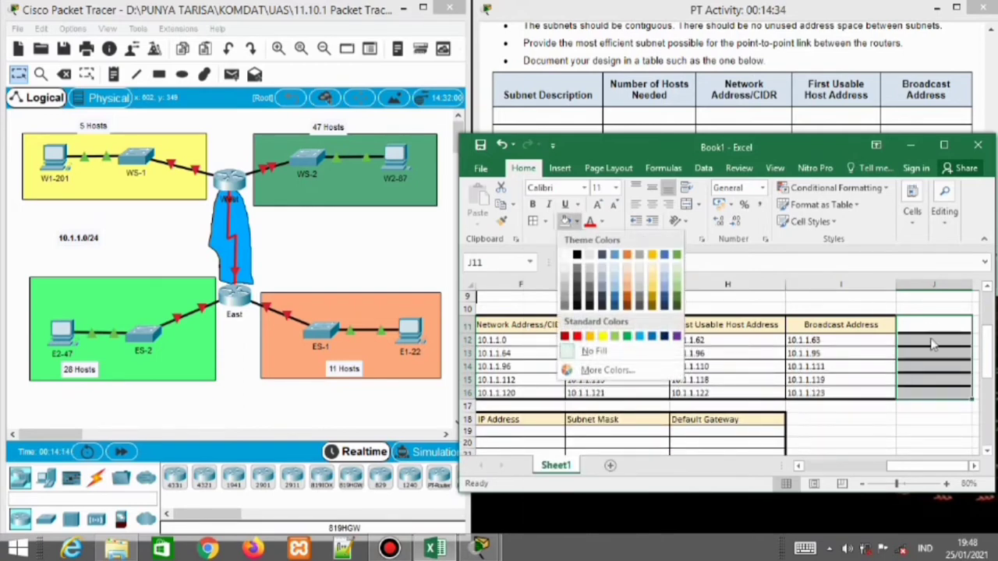
pyautogui.click(951, 350)
pyautogui.click(925, 338)
# Put All Borders on J11:J16 and begin typing the 'Subnet' heading in J11
pyautogui.click(920, 325)
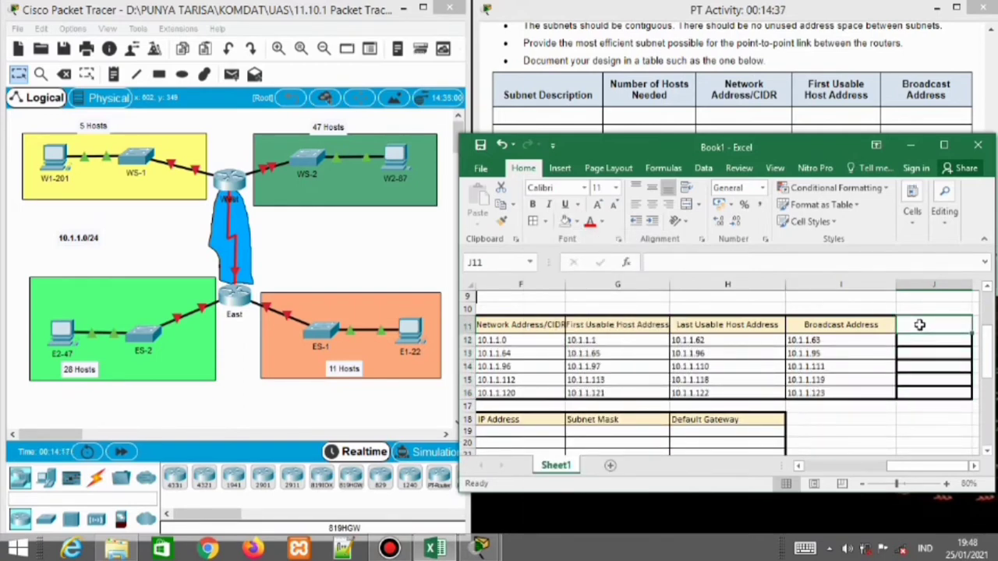
pyautogui.hotkey('shift', 'Down')
pyautogui.hotkey('shift', 'Down')
pyautogui.hotkey('shift', 'Down')
pyautogui.hotkey('shift', 'Down')
pyautogui.hotkey('shift', 'Down')
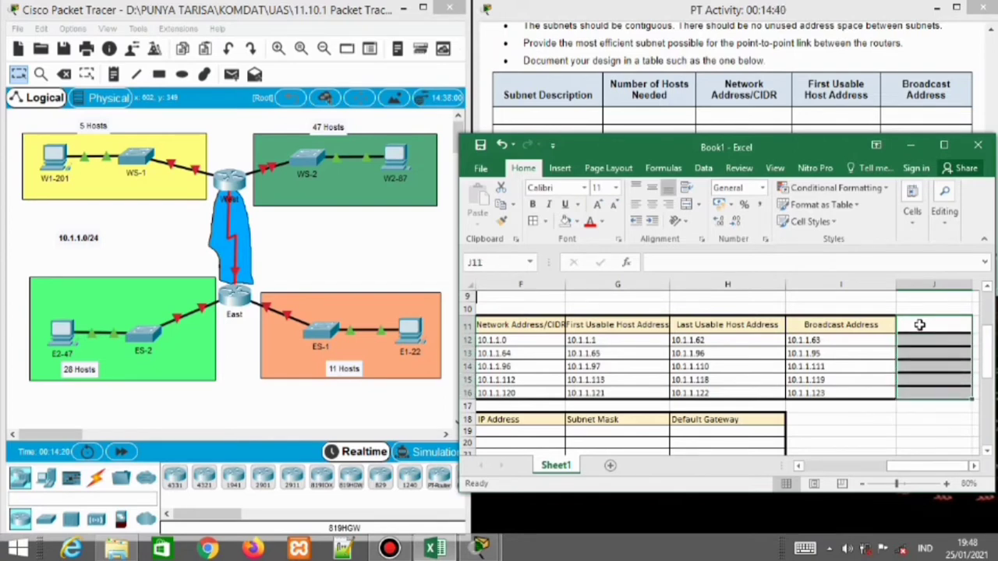
pyautogui.click(545, 221)
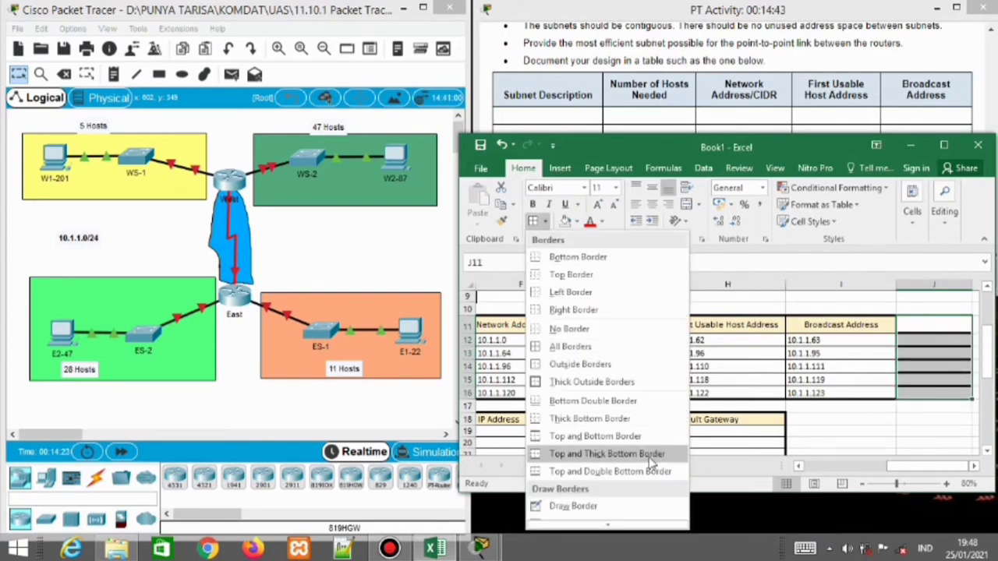
pyautogui.moveTo(616, 502)
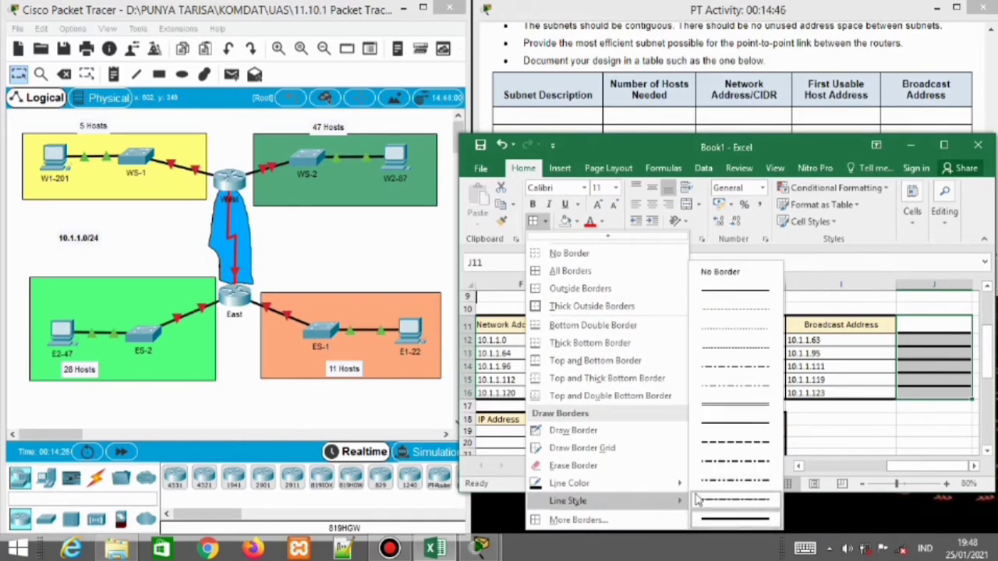
pyautogui.click(723, 311)
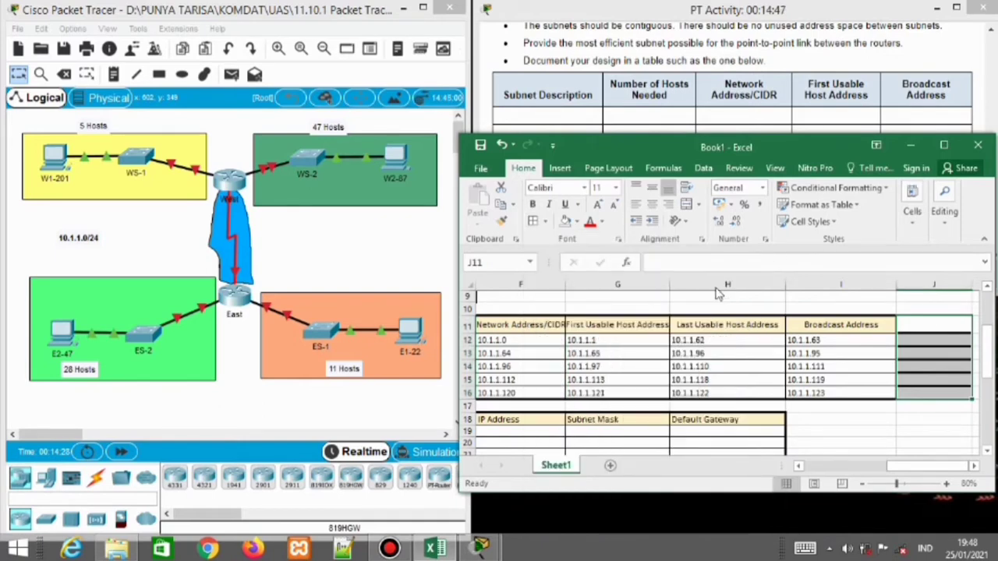
pyautogui.click(549, 223)
pyautogui.click(570, 346)
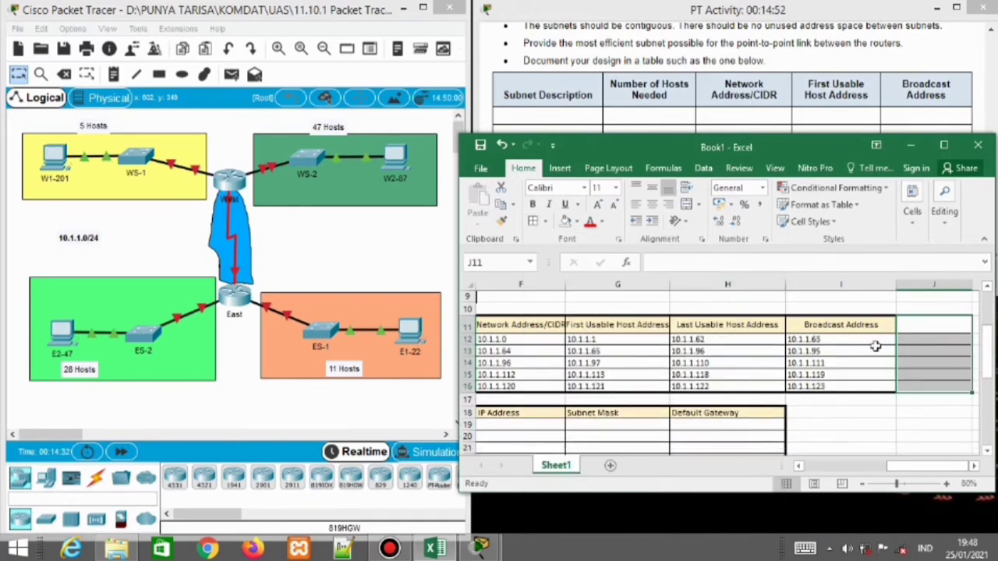
pyautogui.write('Subnet')
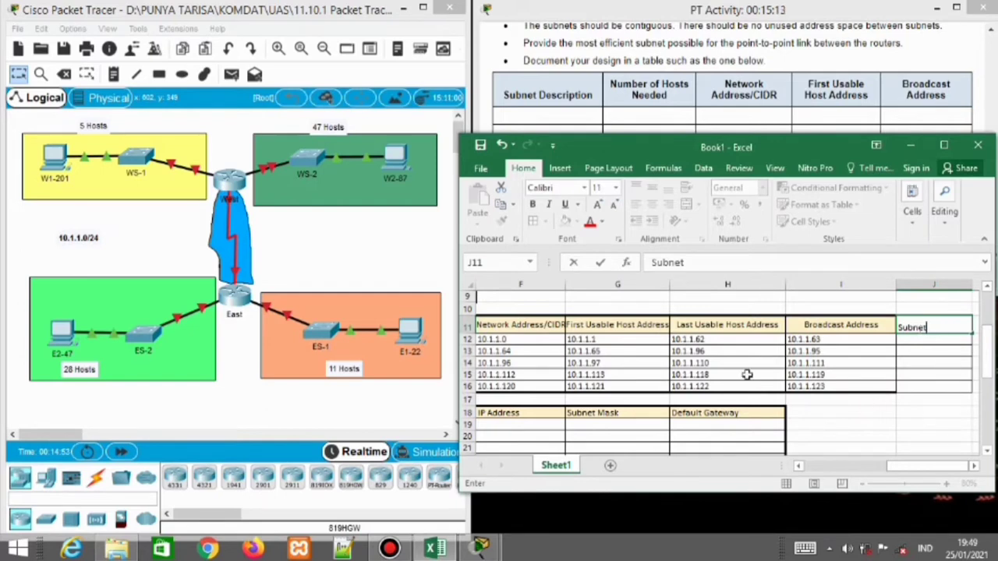
# Commit the 'Subnet' heading in J11 and correct H13 from 10.1.1.96 to 10.1.1.94
pyautogui.click(727, 353)
pyautogui.press('Right')
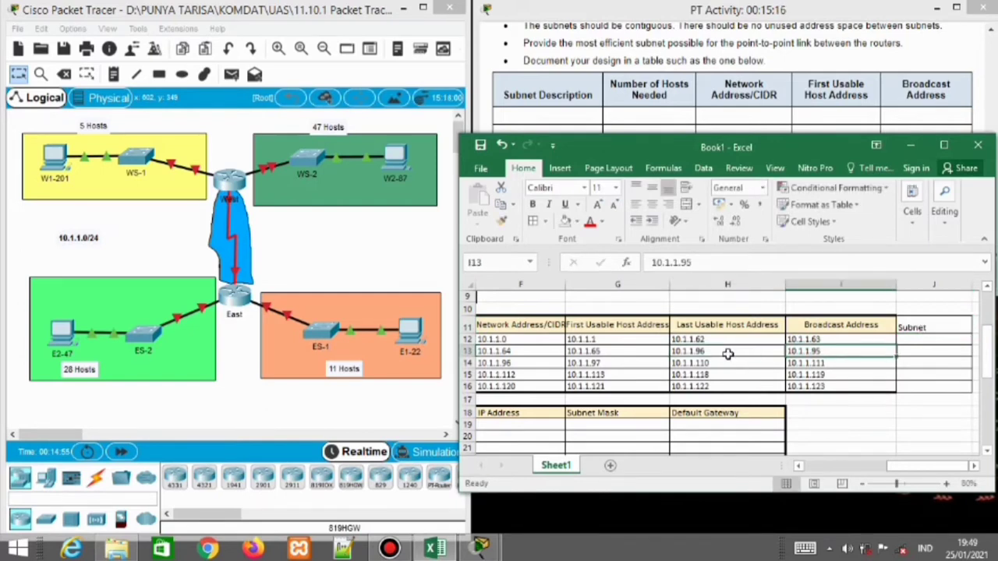
pyautogui.doubleClick(724, 350)
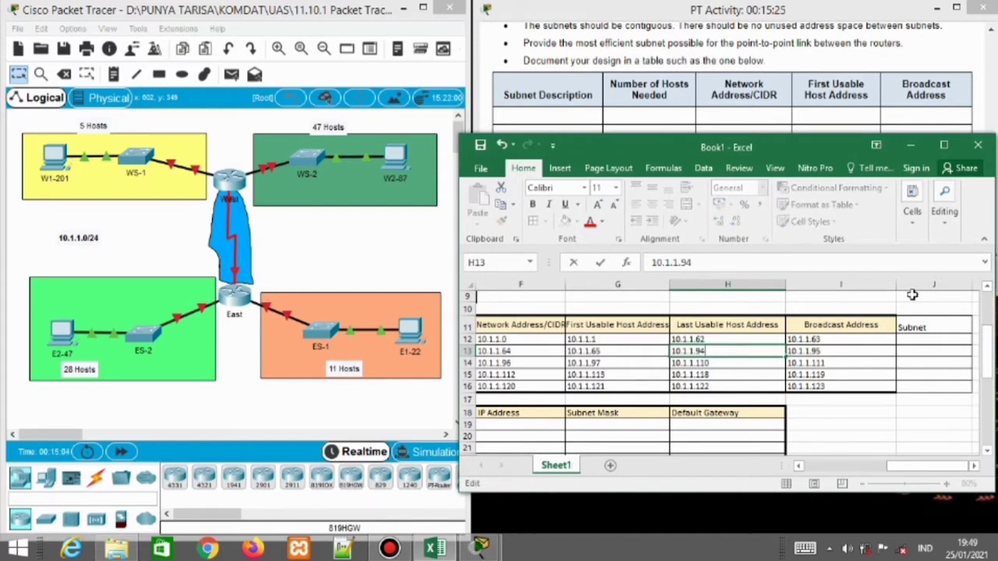
pyautogui.click(935, 330)
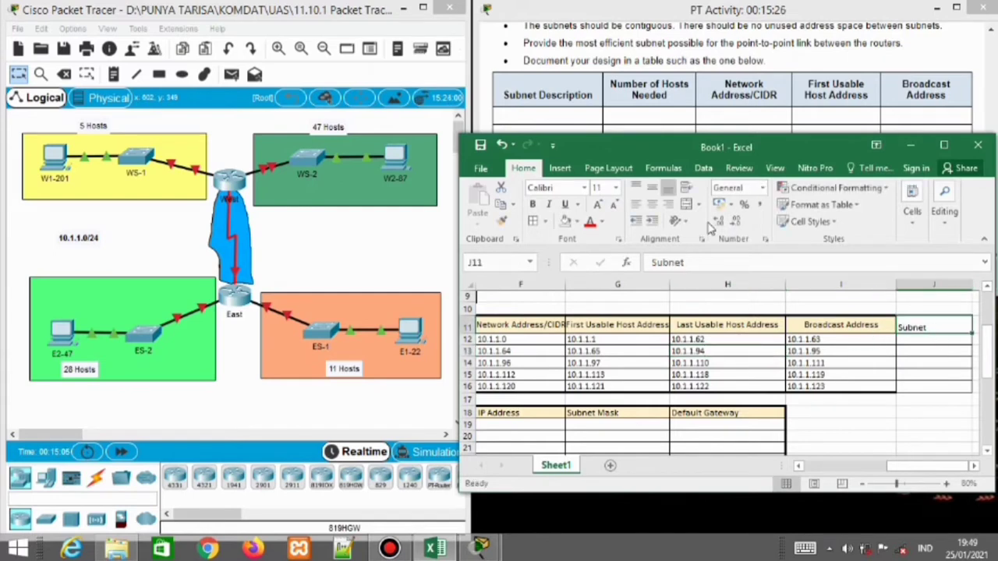
pyautogui.click(577, 221)
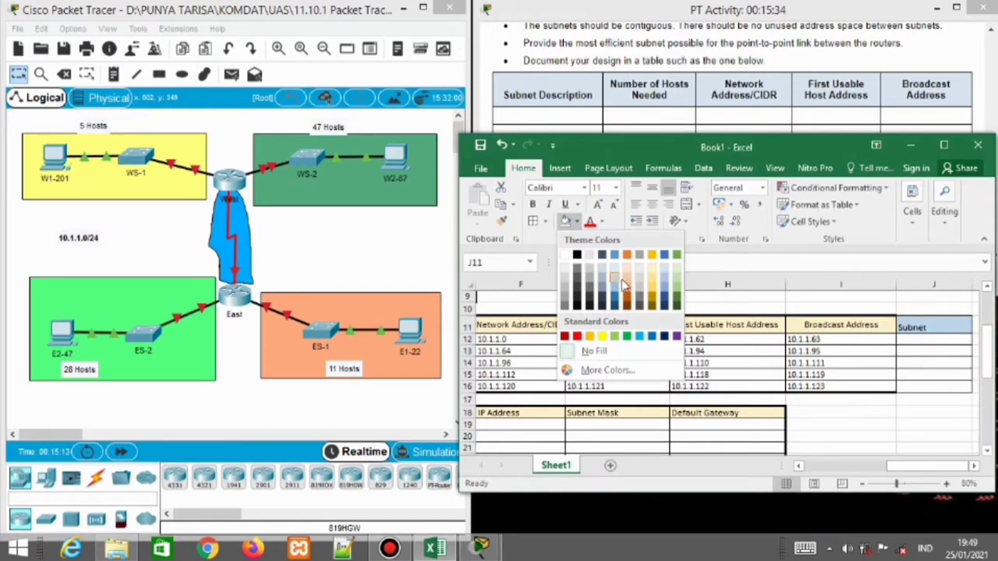
# Give J11 the gold header fill, centre it, and extend the heading to 'Subnet Mask'
pyautogui.click(627, 278)
pyautogui.click(575, 223)
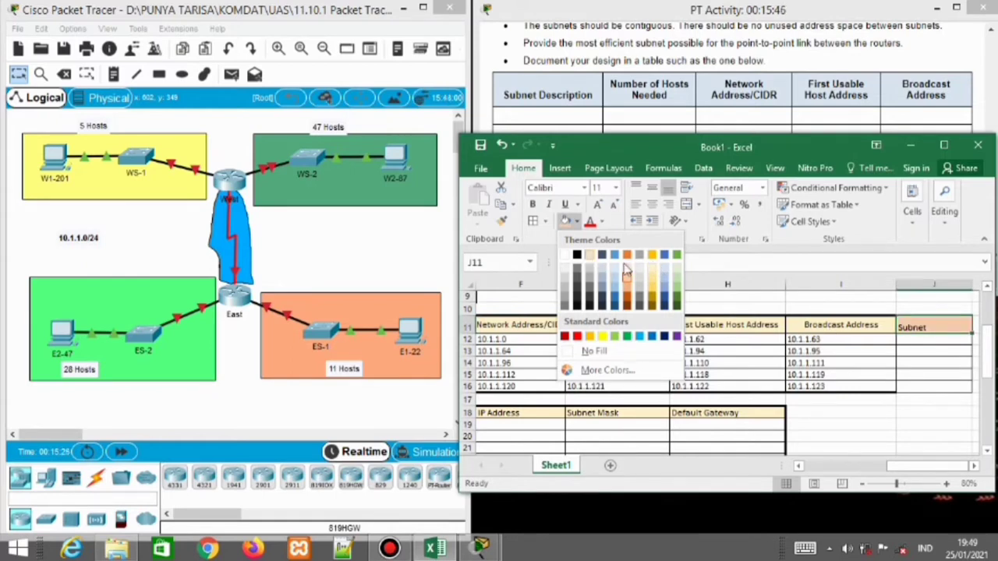
pyautogui.click(654, 276)
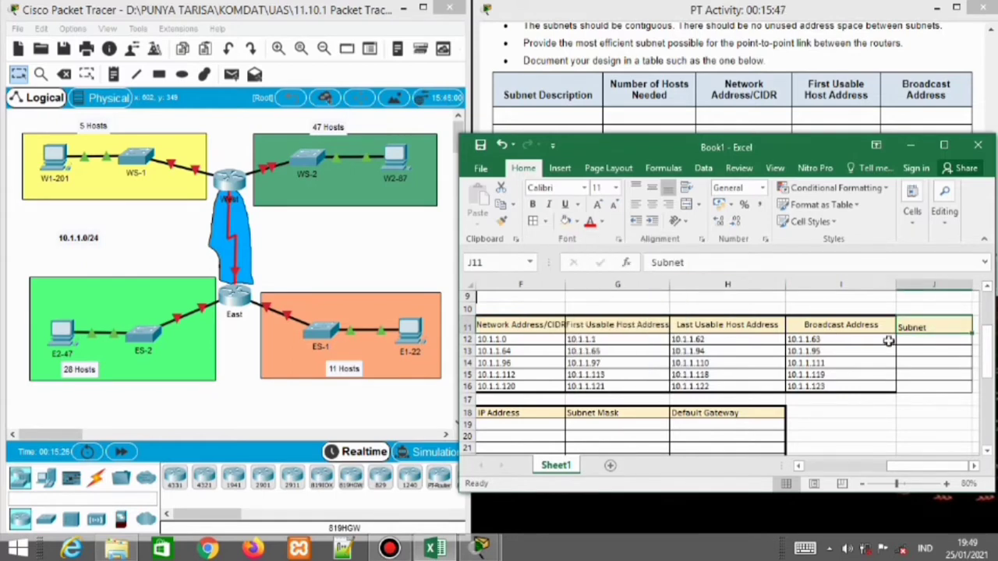
pyautogui.click(652, 206)
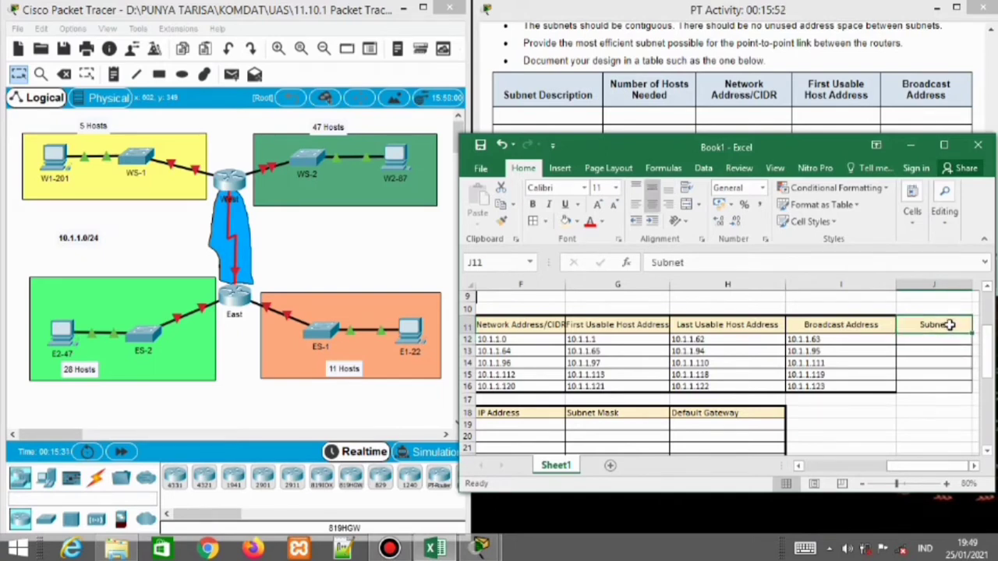
pyautogui.doubleClick(950, 326)
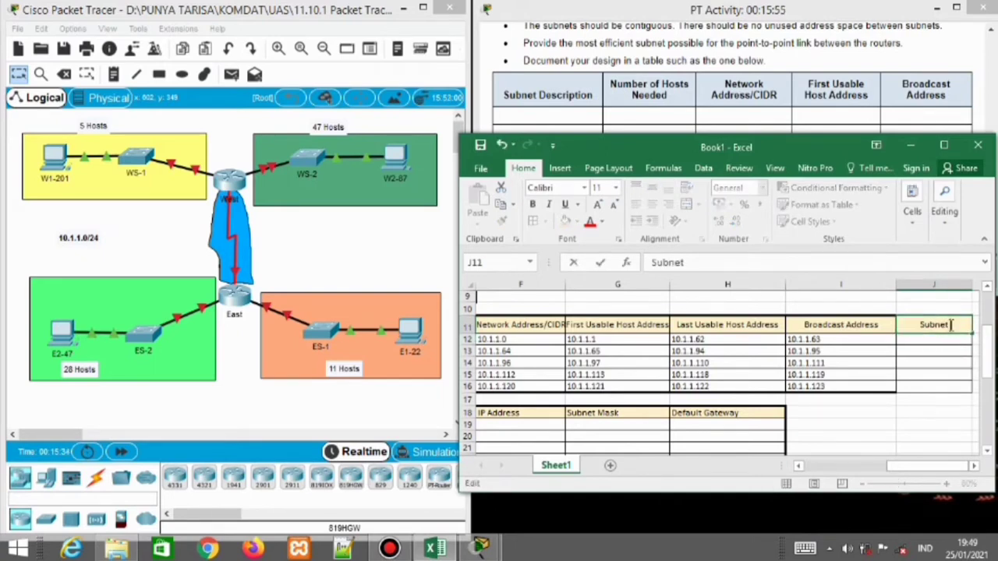
pyautogui.write('Mask')
# Confirm the Subnet Mask heading and enter 255.255.255.192 in J12
pyautogui.click(944, 341)
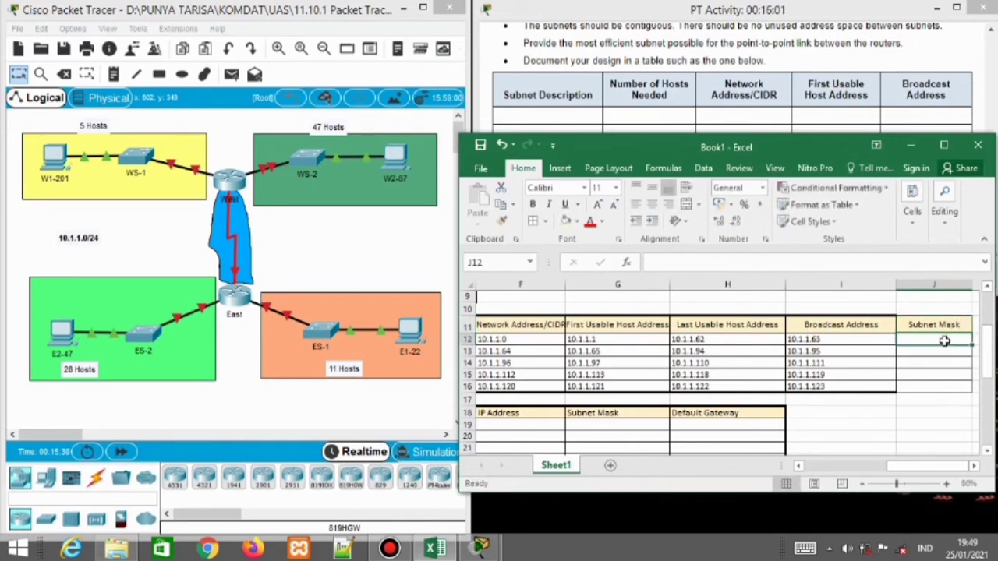
pyautogui.write('255.255.255.19')
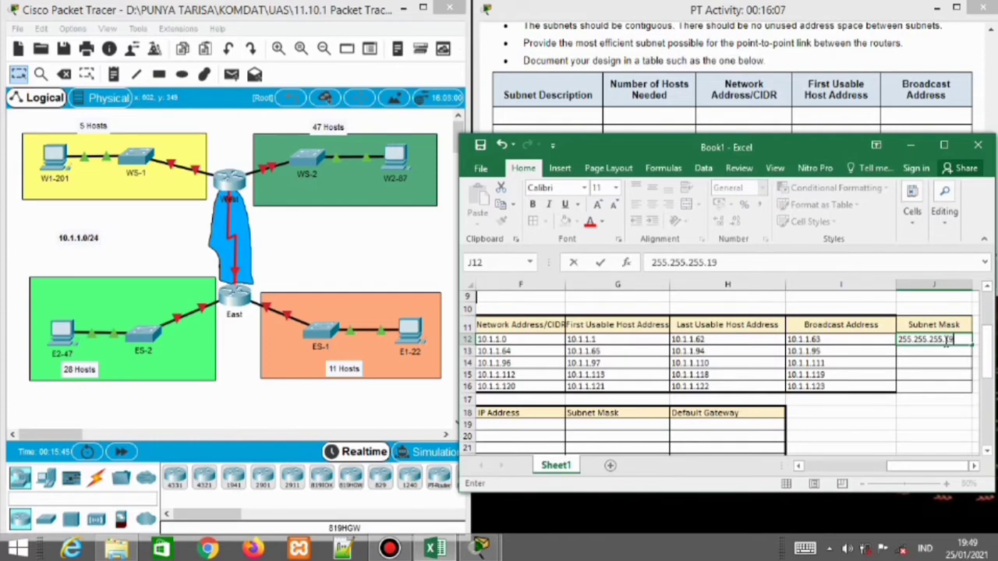
pyautogui.press('Left')
pyautogui.press('Left')
pyautogui.press('Left')
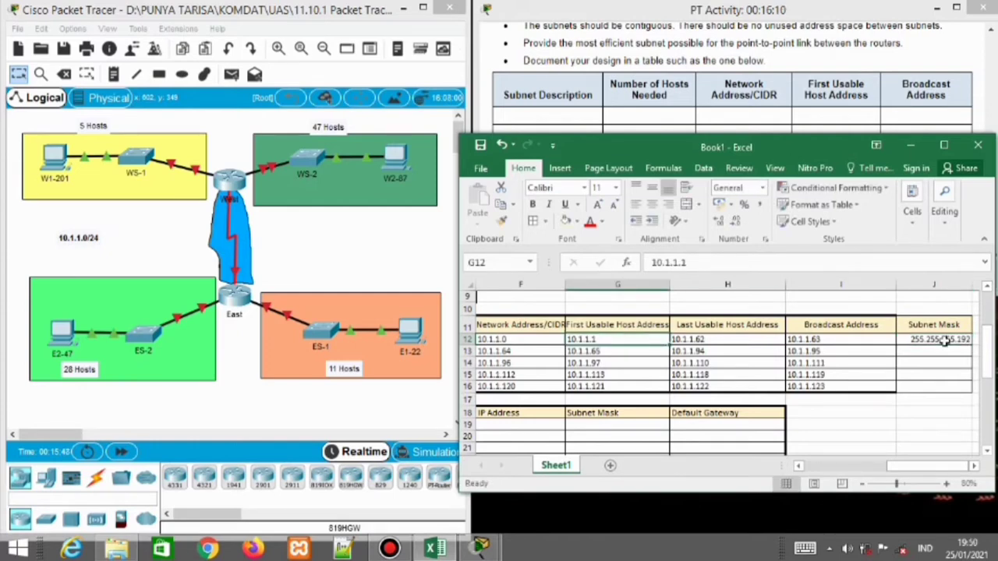
pyautogui.doubleClick(961, 341)
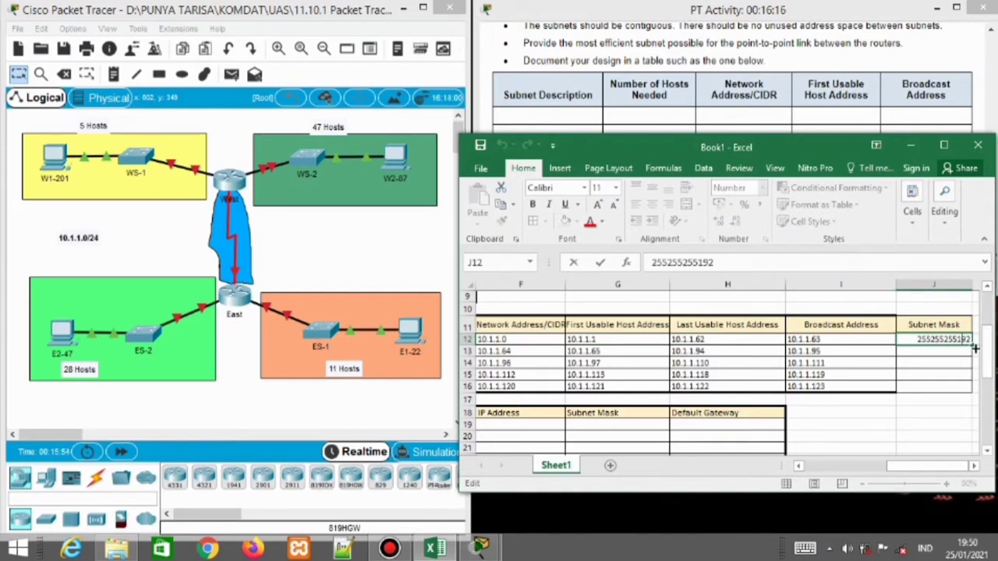
pyautogui.write('.')
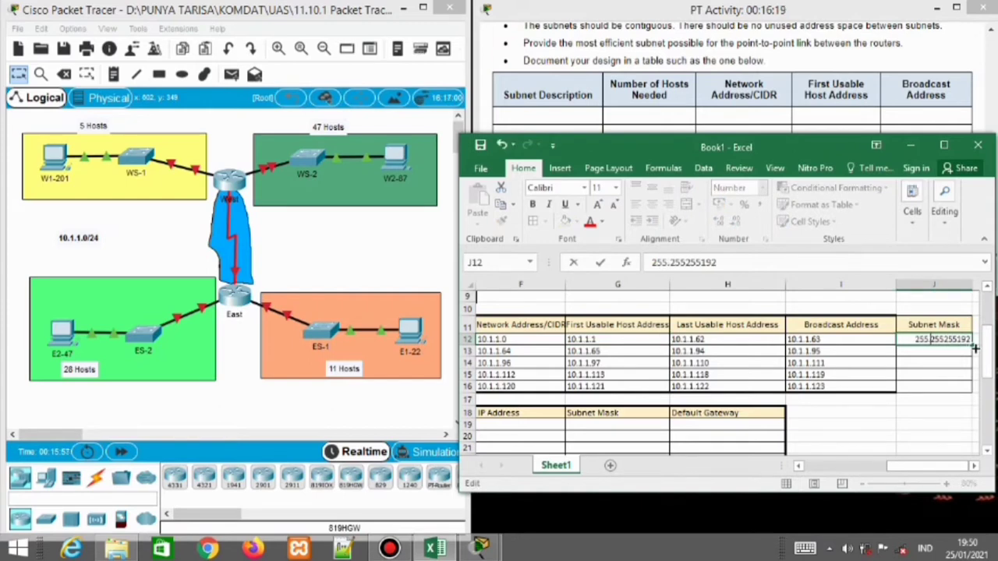
pyautogui.write('.')
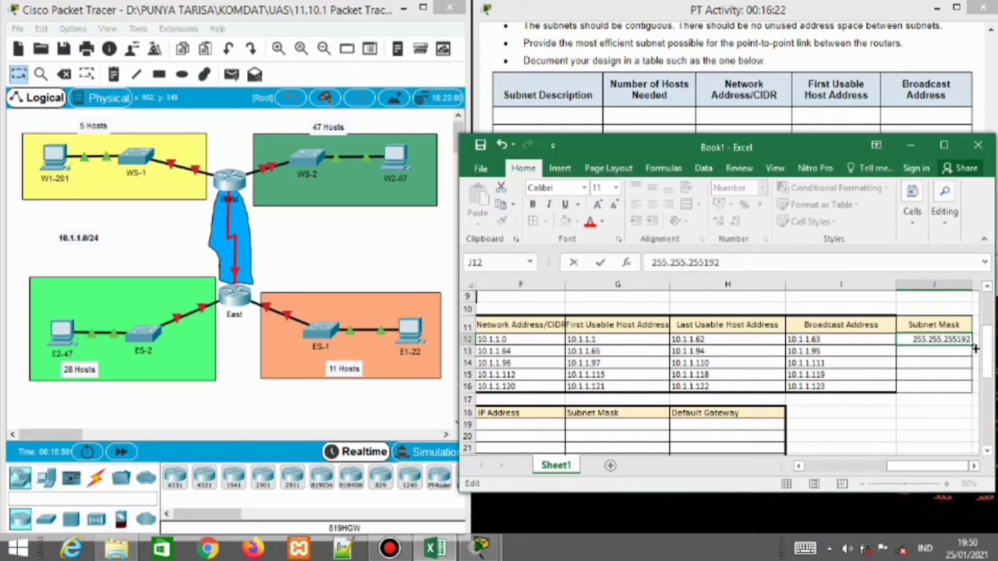
pyautogui.write('.')
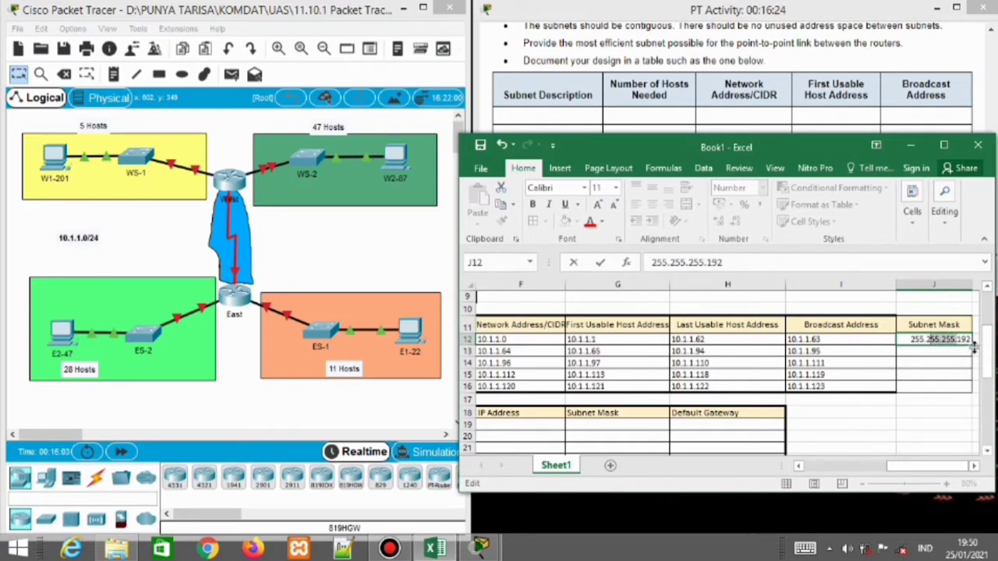
pyautogui.hotkey('shift', 'Left')
pyautogui.hotkey('shift', 'Left')
pyautogui.hotkey('shift', 'Left')
pyautogui.hotkey('shift', 'Left')
pyautogui.hotkey('shift', 'Left')
pyautogui.hotkey('ctrl', 'c')
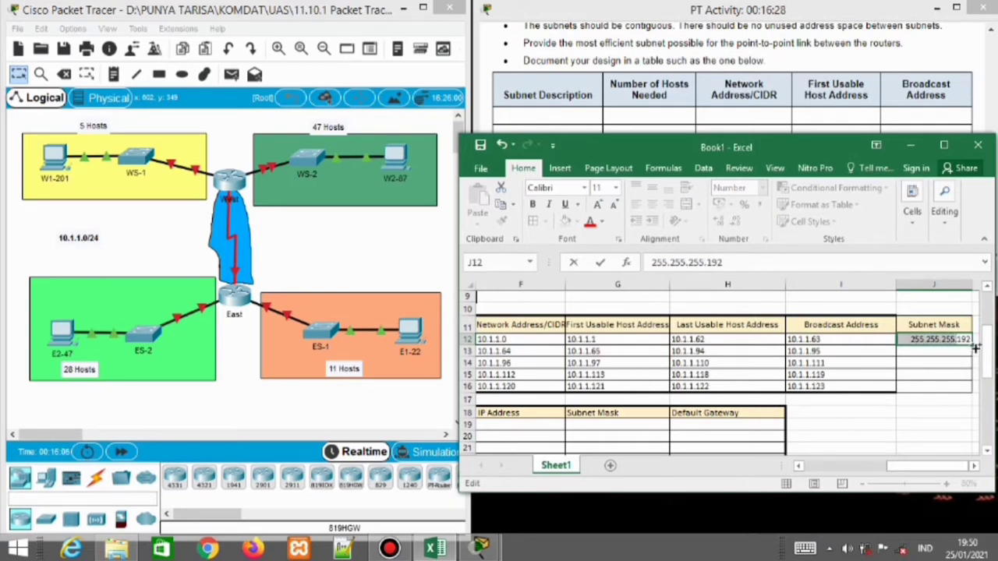
pyautogui.press('Return')
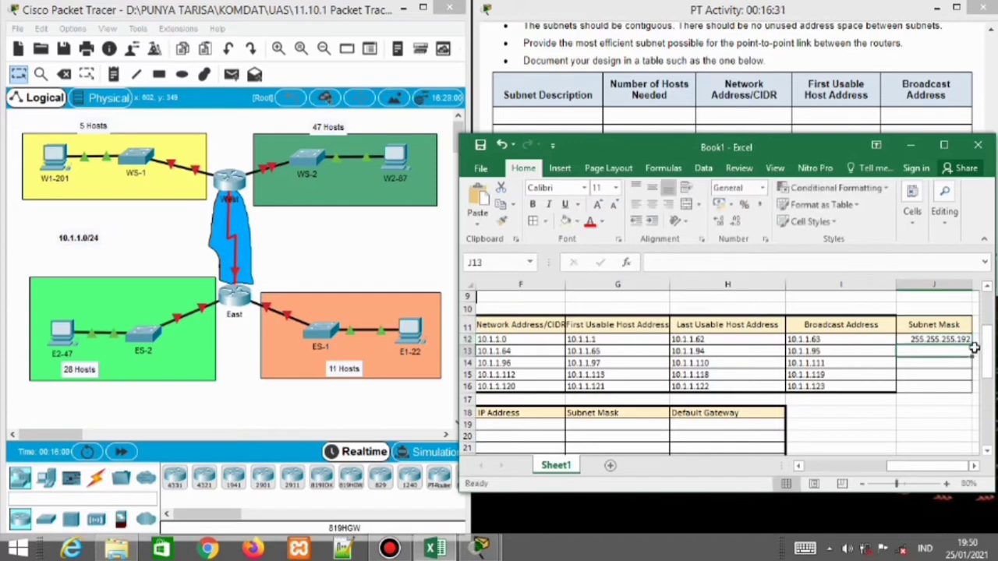
# Complete masks 255.255.255.224 and 255.255.255.240 in J13 and J14 from the pasted prefix
pyautogui.hotkey('ctrl', 'v')
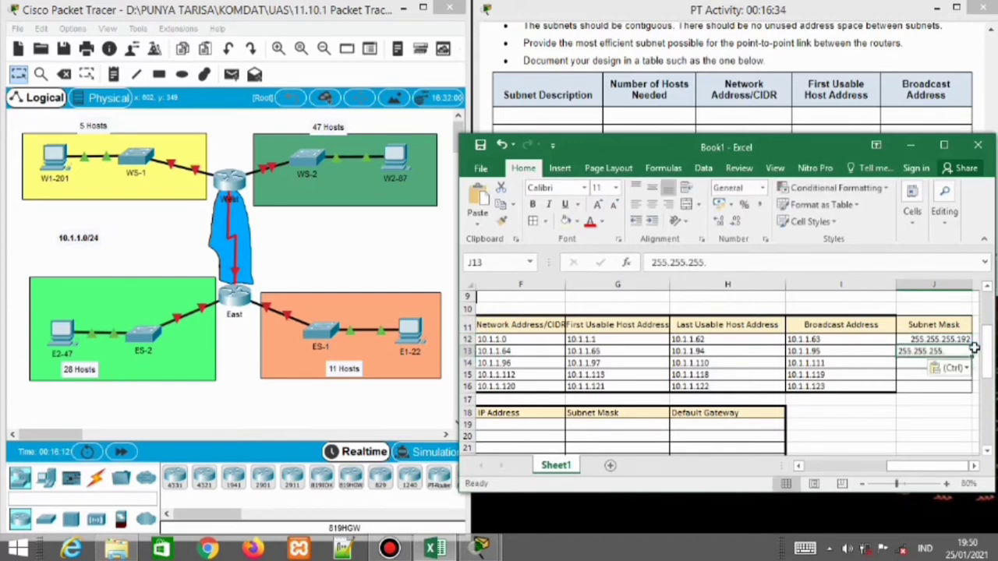
pyautogui.doubleClick(958, 352)
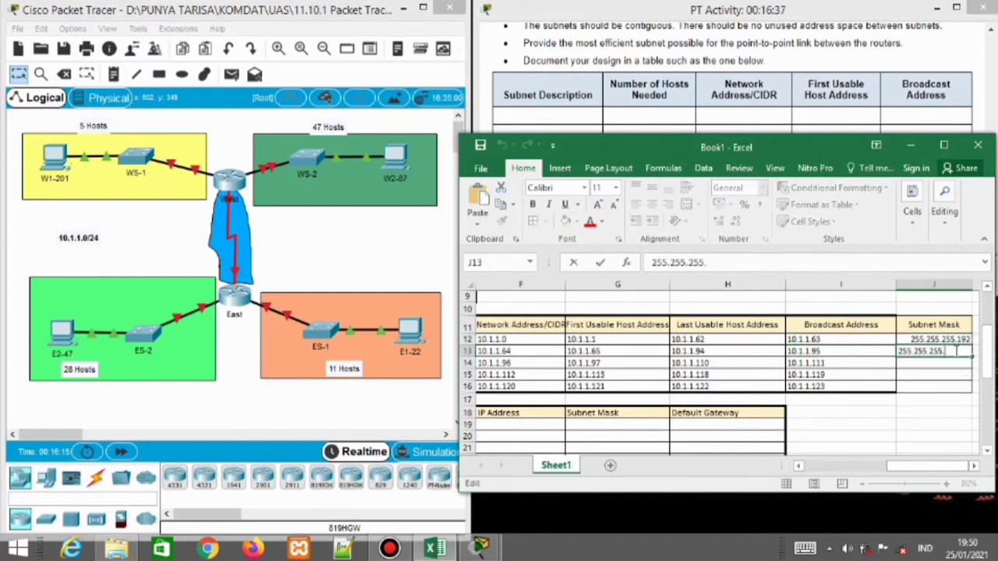
pyautogui.write('224')
pyautogui.press('Return')
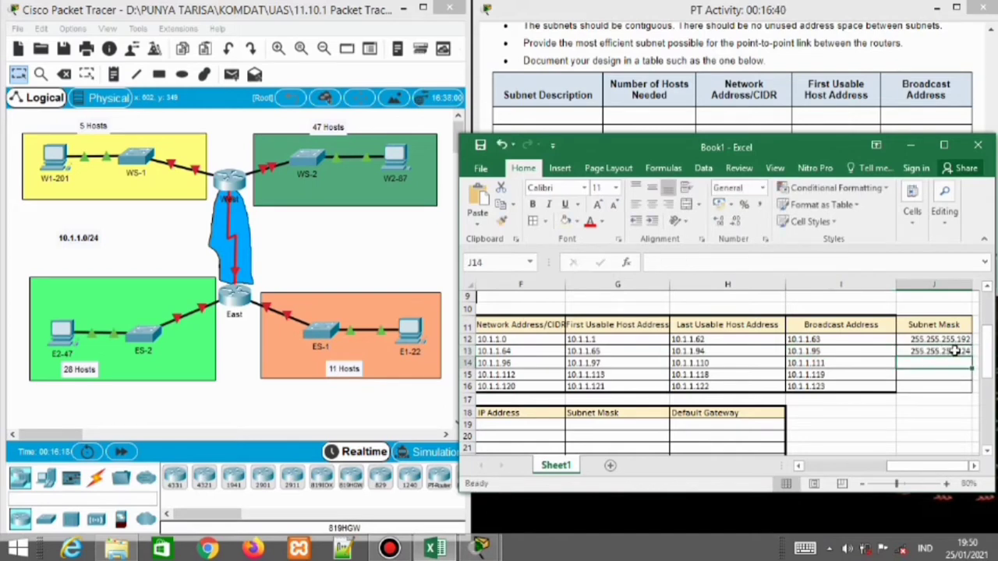
pyautogui.hotkey('ctrl', 'v')
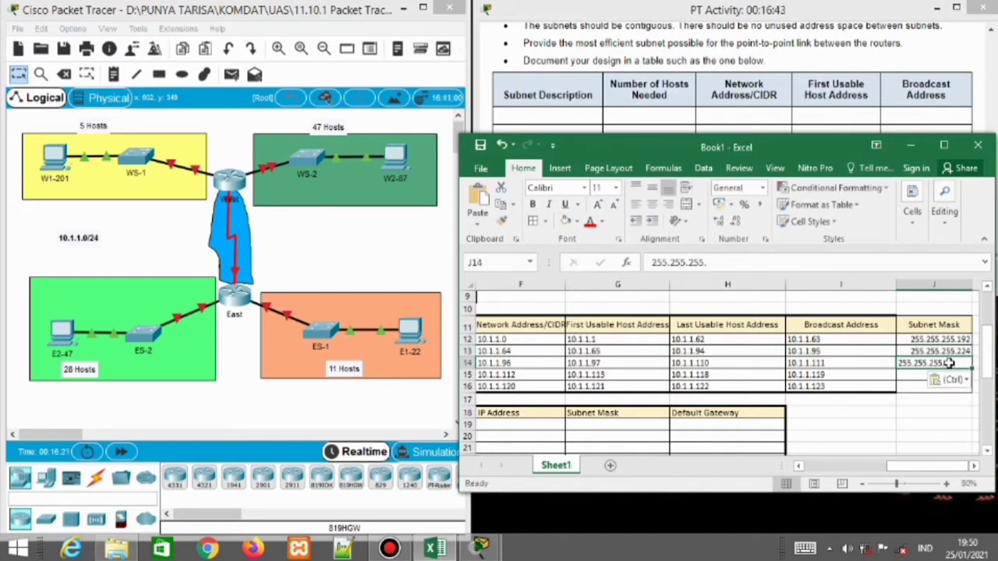
pyautogui.doubleClick(949, 364)
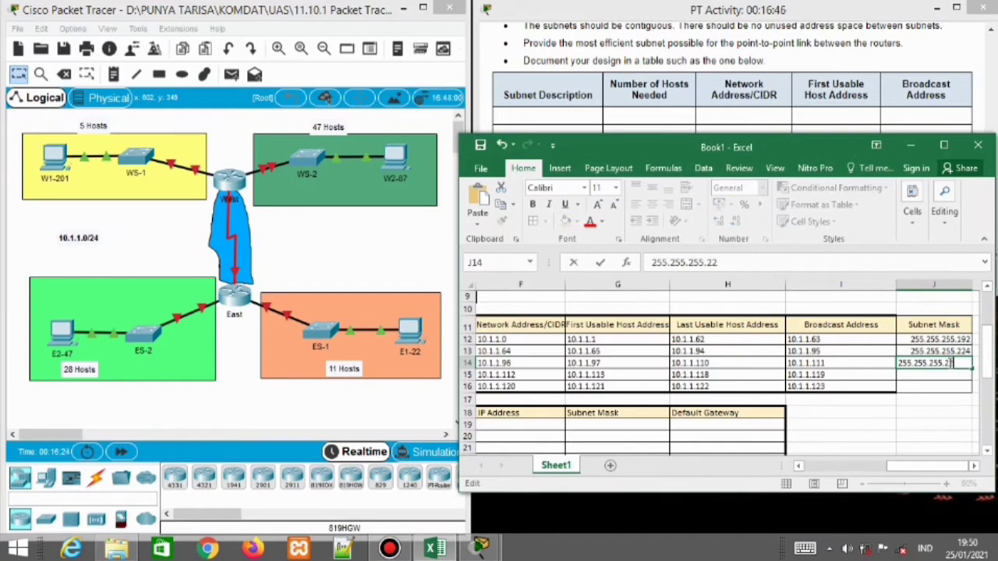
pyautogui.press('Return')
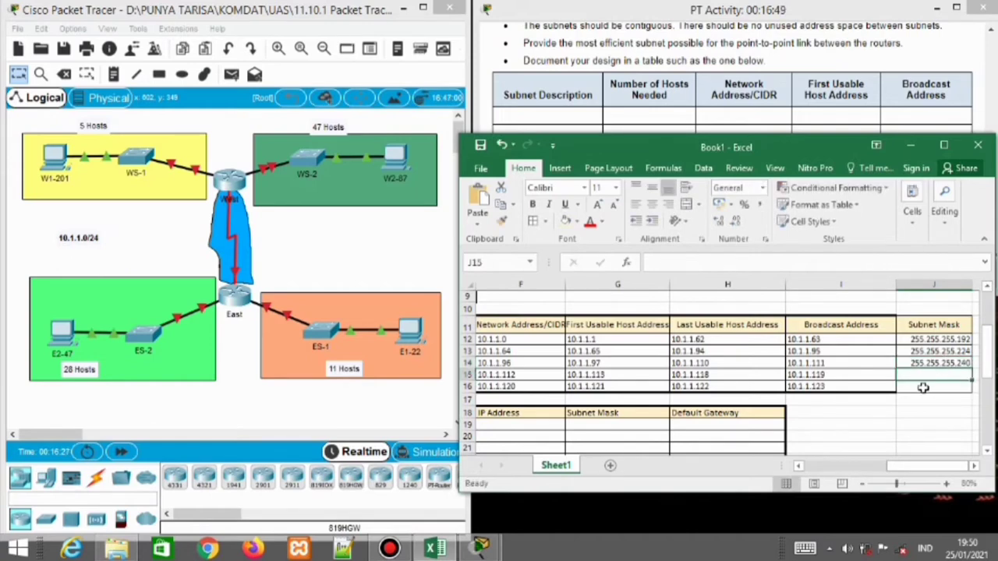
# Complete masks 255.255.255.248 and 255.255.255.252 in J15 and J16
pyautogui.hotkey('ctrl', 'v')
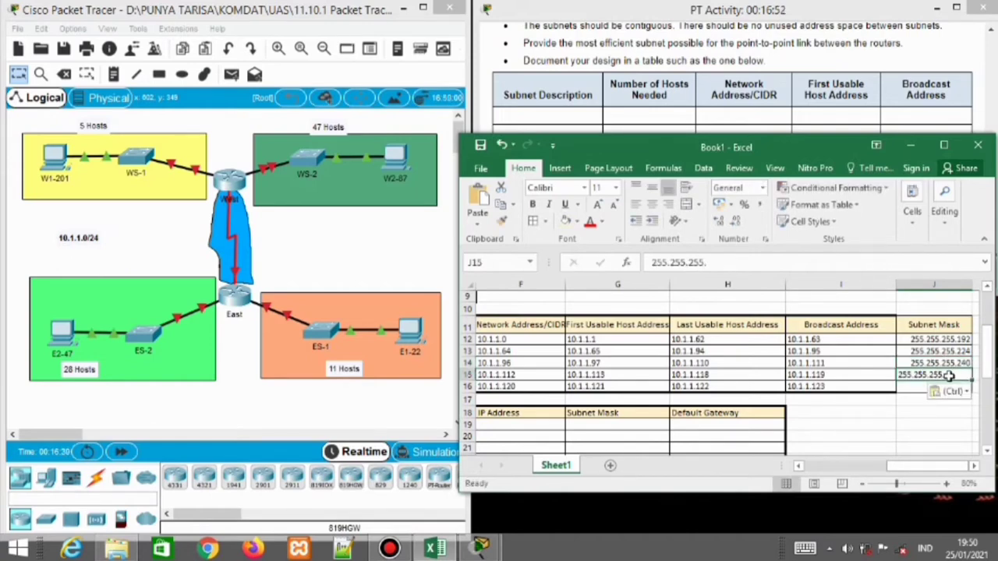
pyautogui.doubleClick(950, 375)
pyautogui.write('248')
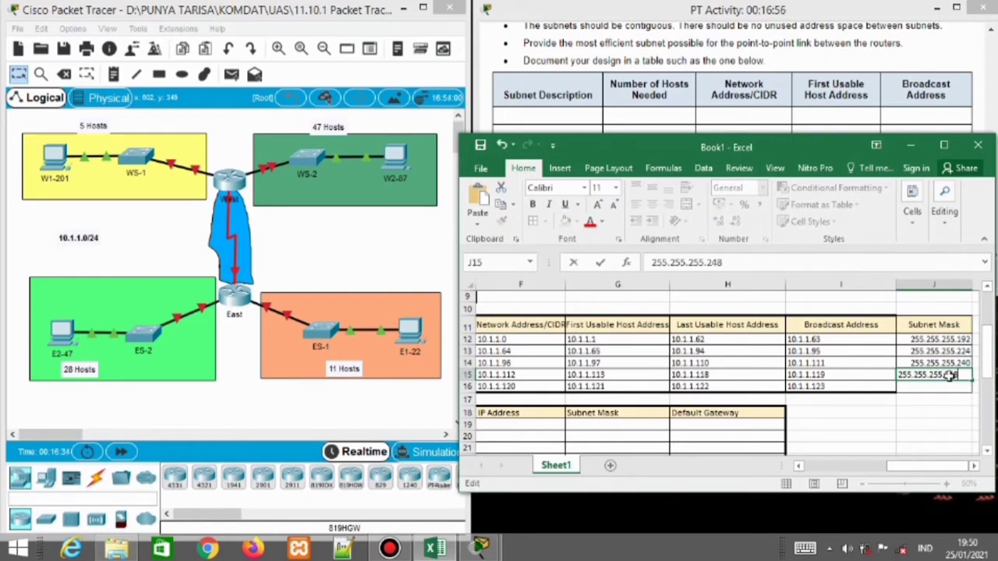
pyautogui.press('Return')
pyautogui.hotkey('ctrl', 'v')
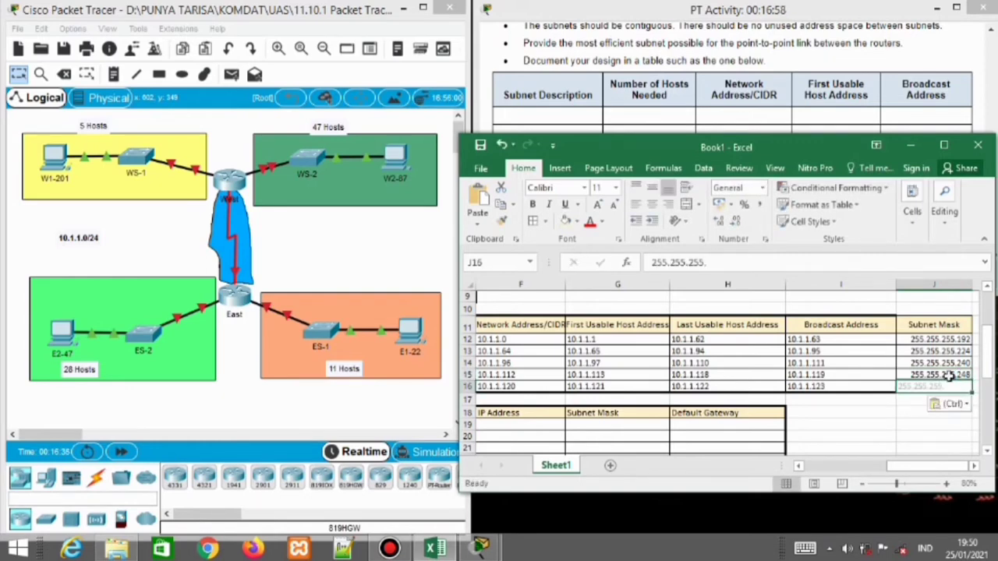
pyautogui.doubleClick(950, 387)
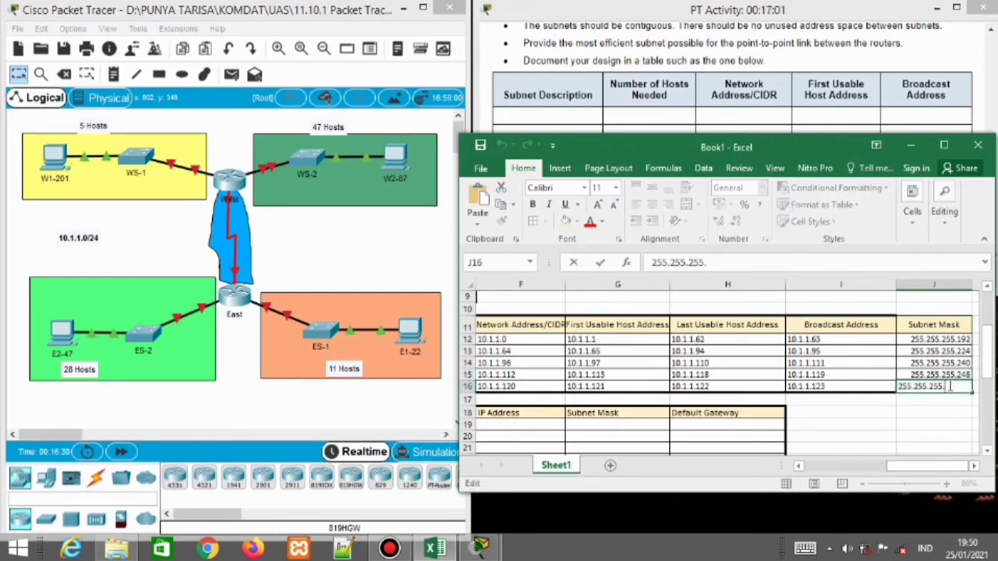
pyautogui.write('252')
pyautogui.press('Return')
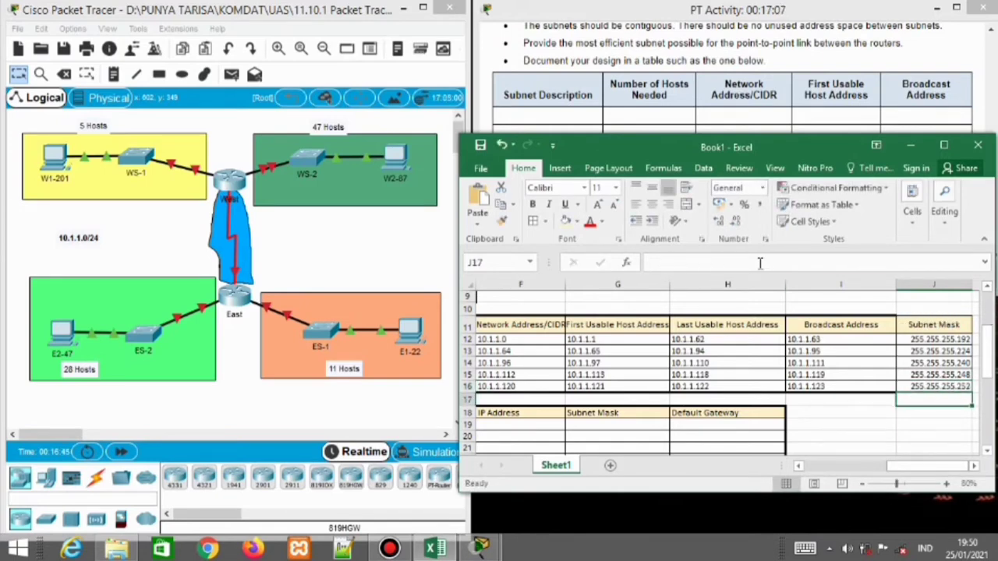
# Bring the Packet Tracer activity instructions forward and scroll up to the Addressing Table
pyautogui.moveTo(991, 351); pyautogui.dragTo(993, 359)
pyautogui.moveTo(993, 360)
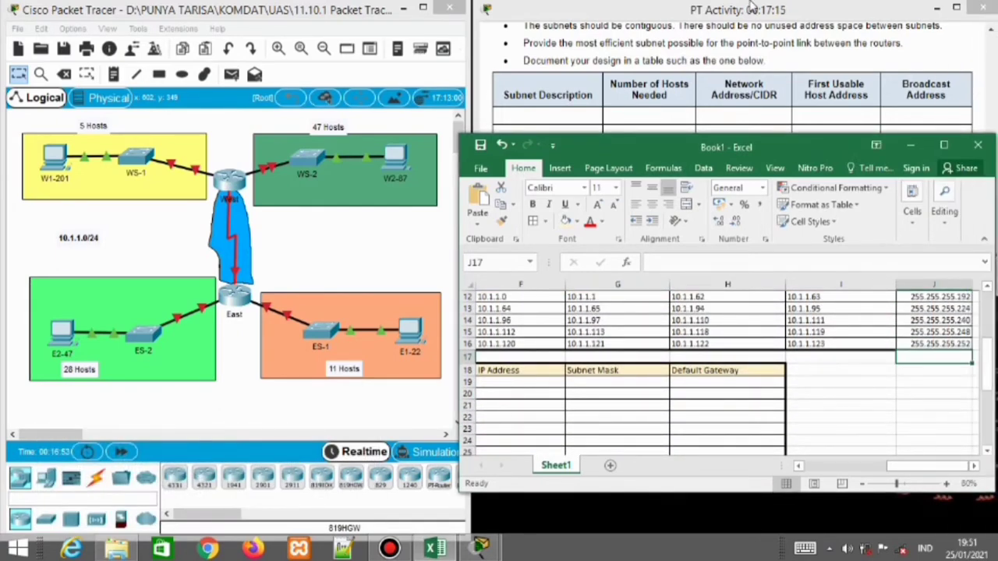
pyautogui.moveTo(928, 465); pyautogui.dragTo(866, 476)
pyautogui.scroll(2, 928, 399)
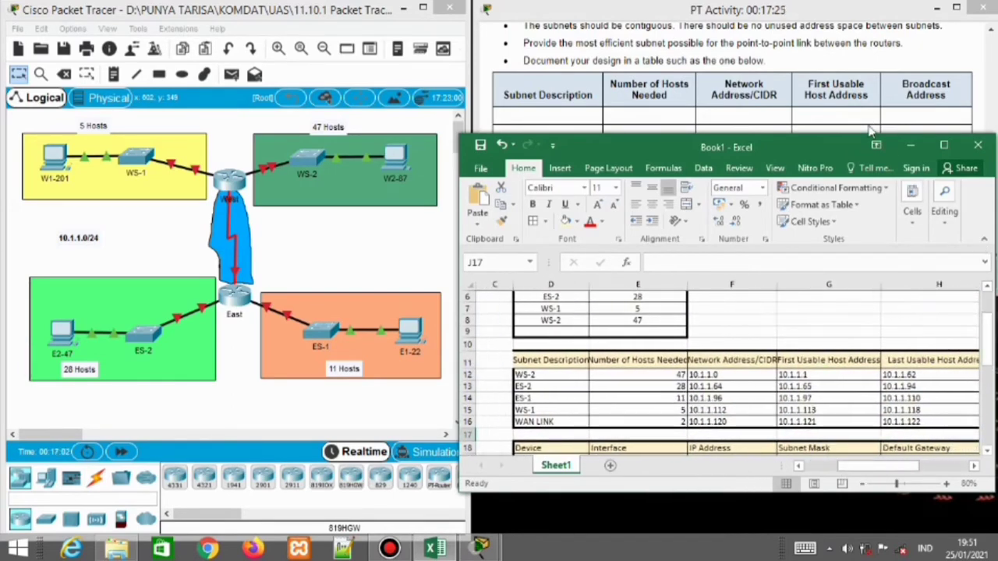
pyautogui.click(869, 127)
pyautogui.scroll(-5, 904, 173)
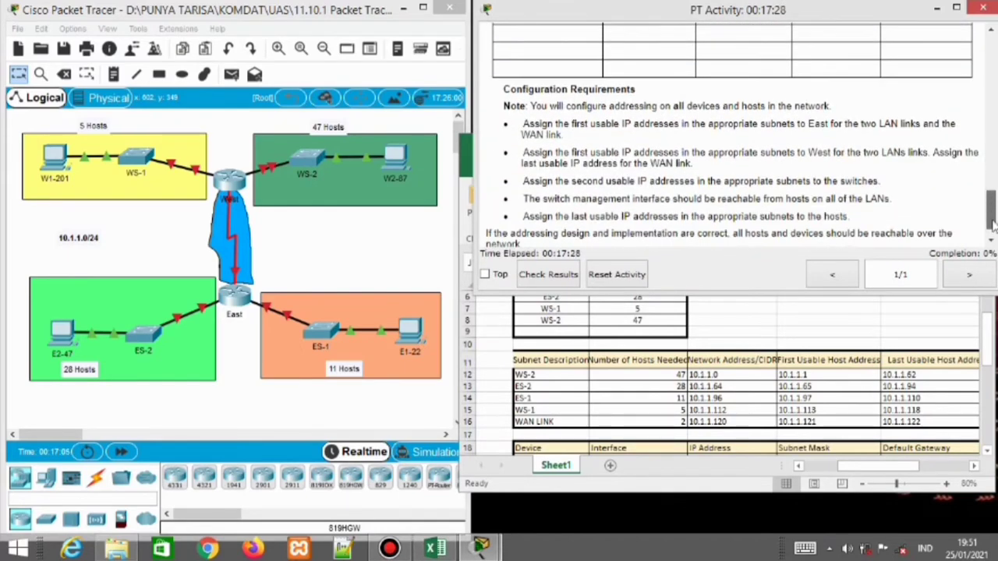
pyautogui.moveTo(992, 209); pyautogui.dragTo(992, 190)
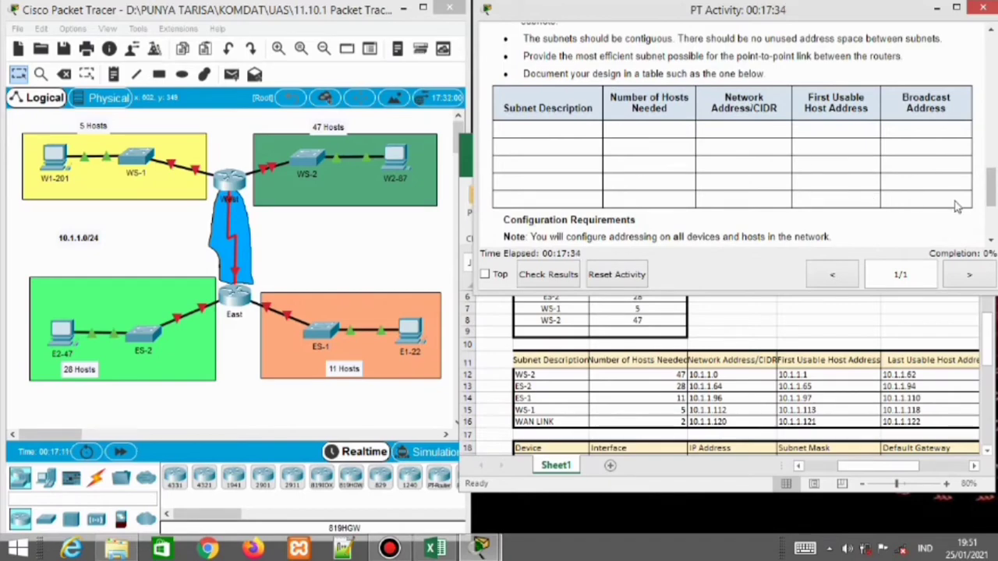
pyautogui.moveTo(992, 187); pyautogui.dragTo(992, 62)
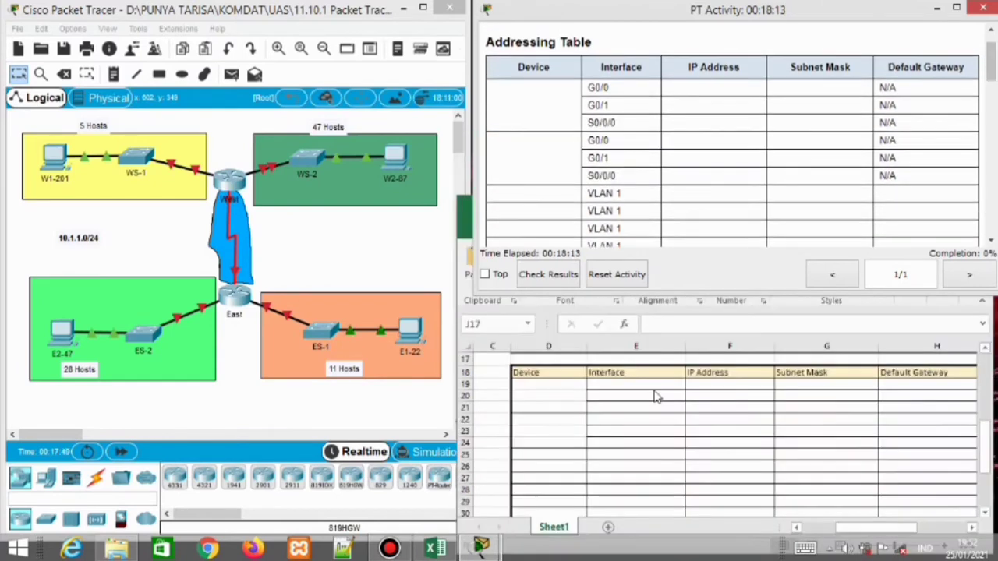
# List the first router's interfaces G0/0, G0/1 and S0/0/0 in E19:E21
pyautogui.click(628, 382)
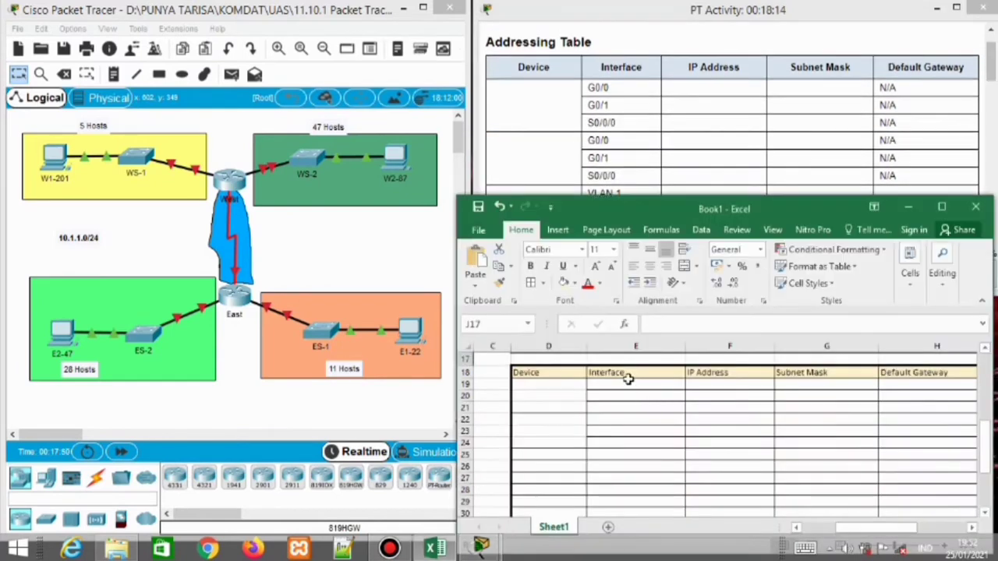
pyautogui.doubleClick(617, 384)
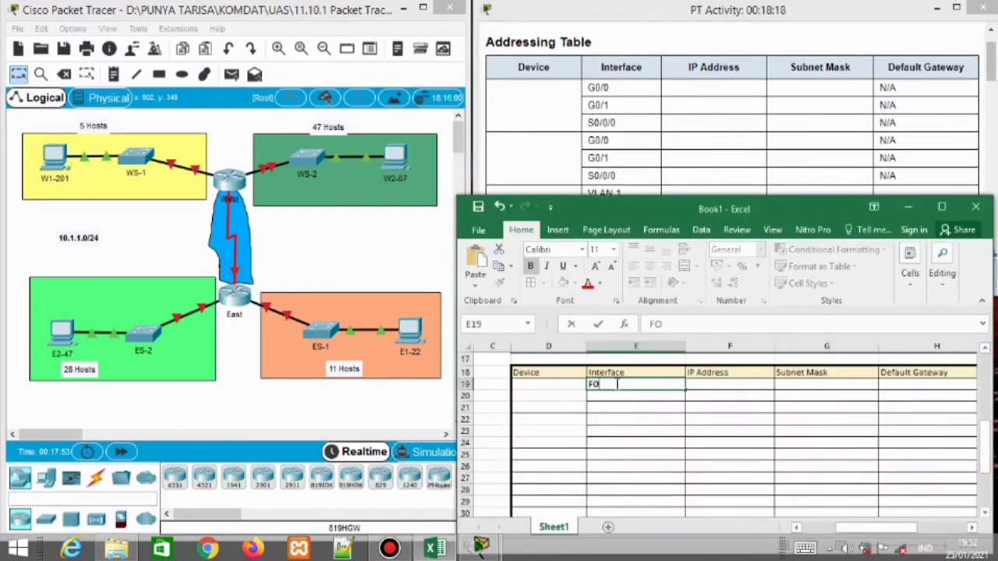
pyautogui.press('BackSpace')
pyautogui.press('BackSpace')
pyautogui.press('Return')
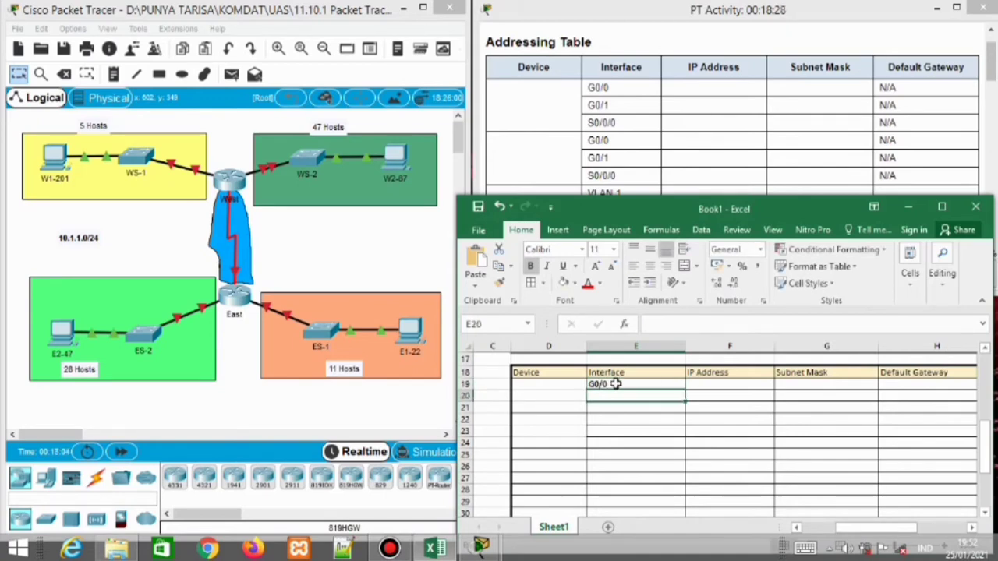
pyautogui.write('G0/0')
pyautogui.press('Return')
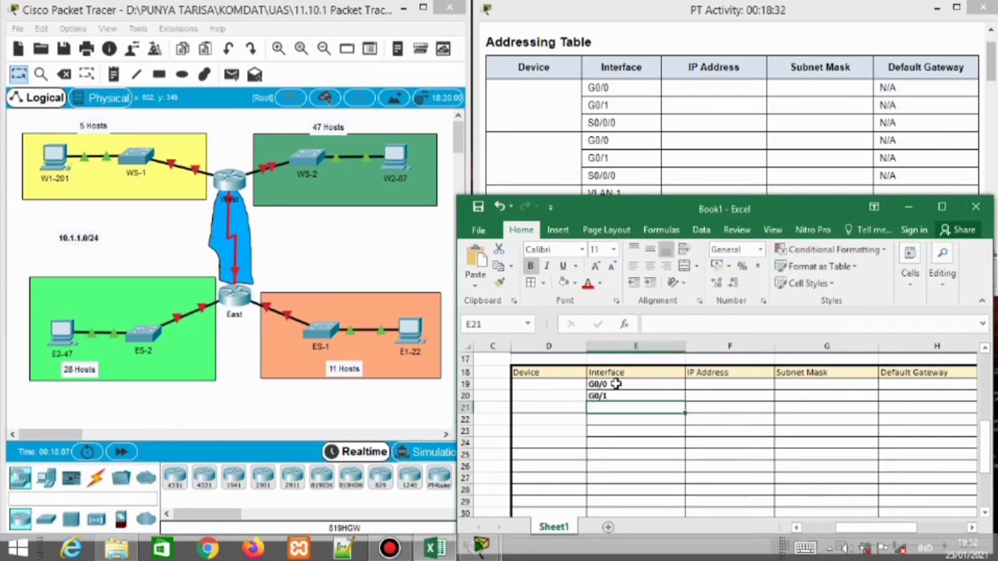
pyautogui.write('S/0/0')
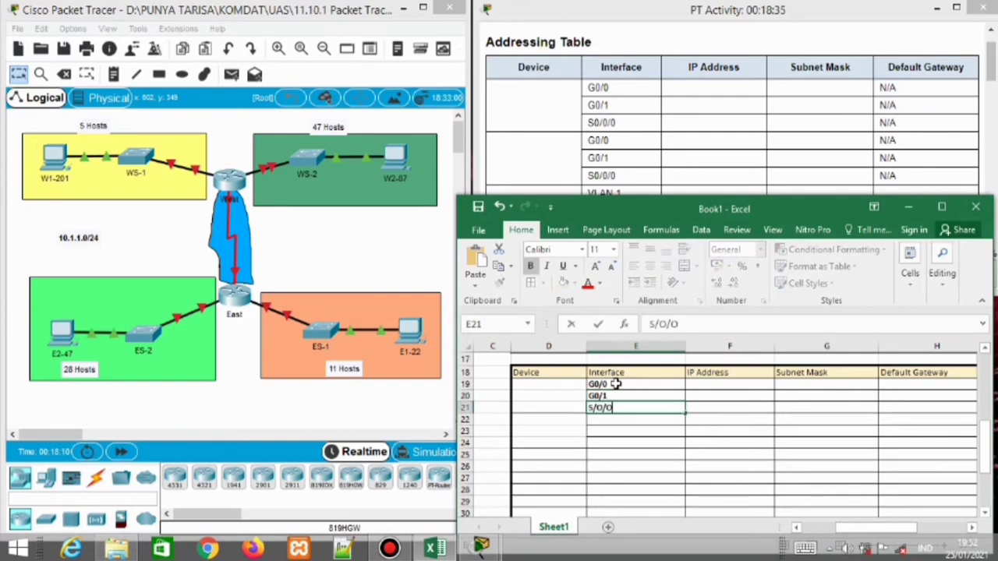
pyautogui.press('BackSpace')
pyautogui.press('BackSpace')
pyautogui.press('BackSpace')
pyautogui.press('BackSpace')
pyautogui.press('Return')
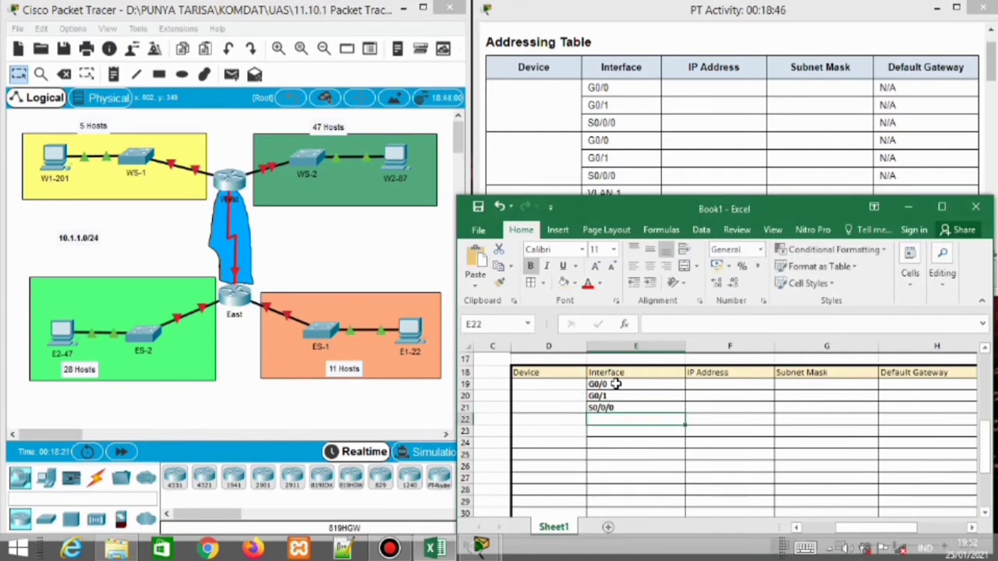
# List the second router's interfaces G0/0, G0/1 and S0/0/0 in E22:E24
pyautogui.write('G0')
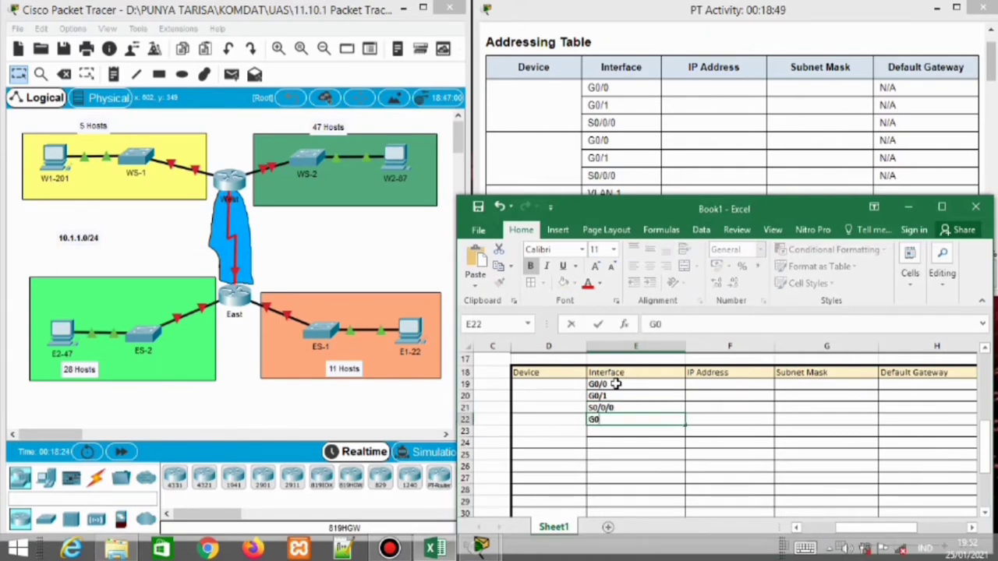
pyautogui.write('/0')
pyautogui.press('Return')
pyautogui.write('G')
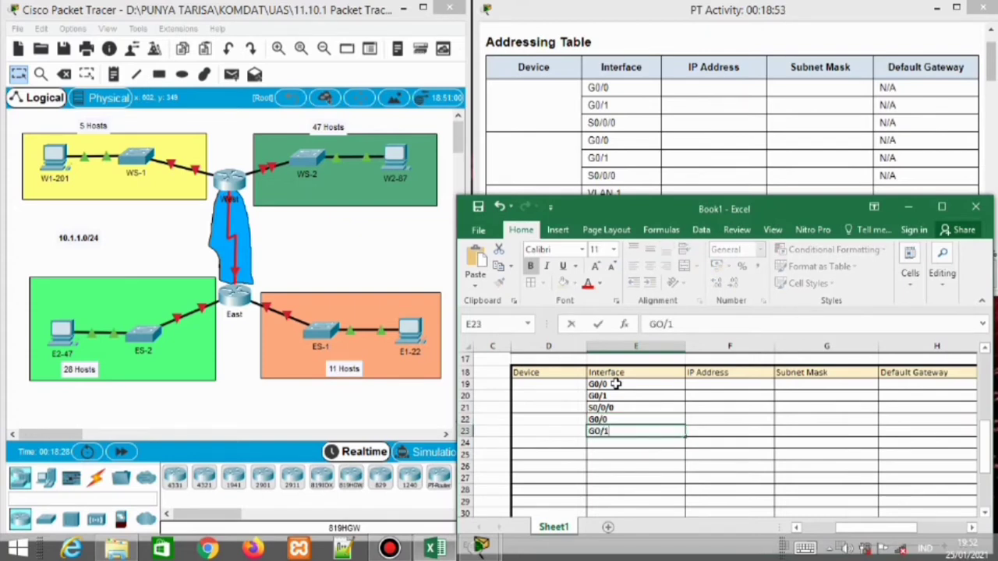
pyautogui.write('0/1')
pyautogui.press('Return')
pyautogui.press('Up')
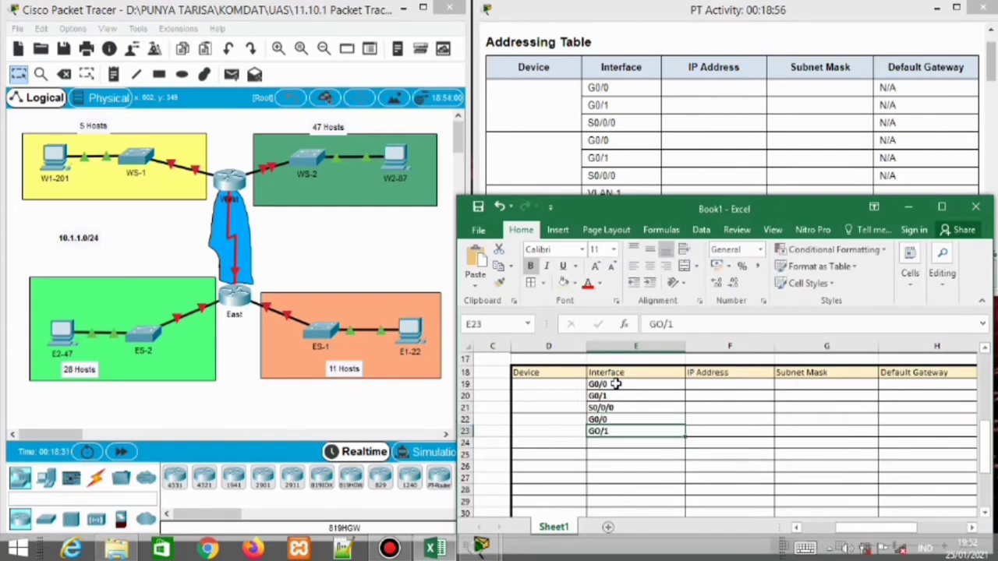
pyautogui.write('G0/1')
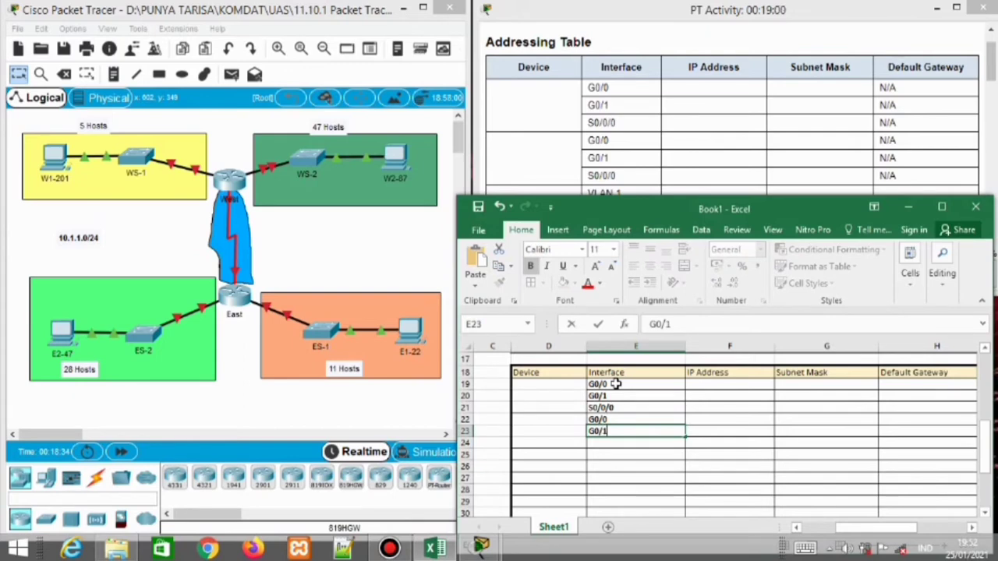
pyautogui.press('Return')
pyautogui.write('S0/0/0')
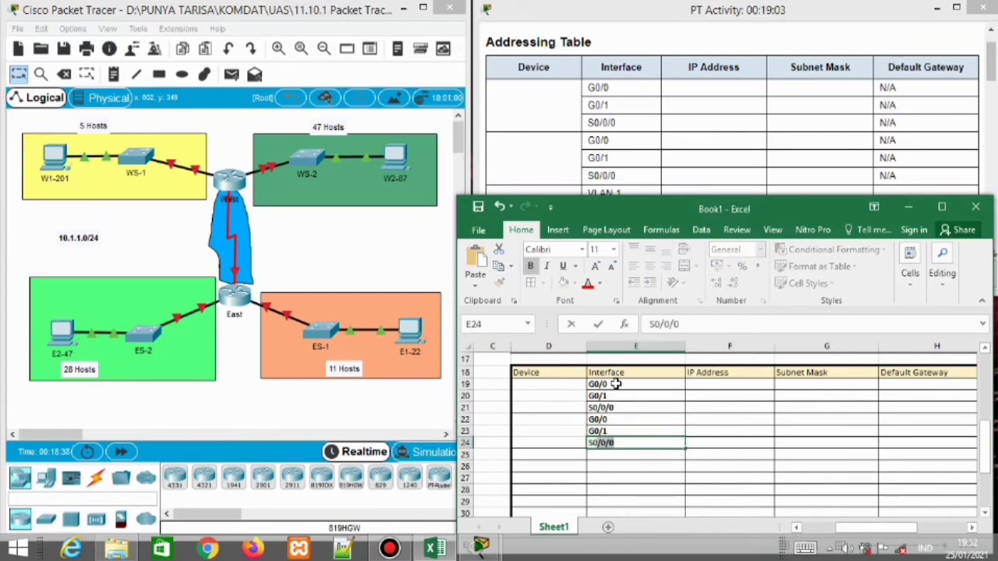
pyautogui.press('Return')
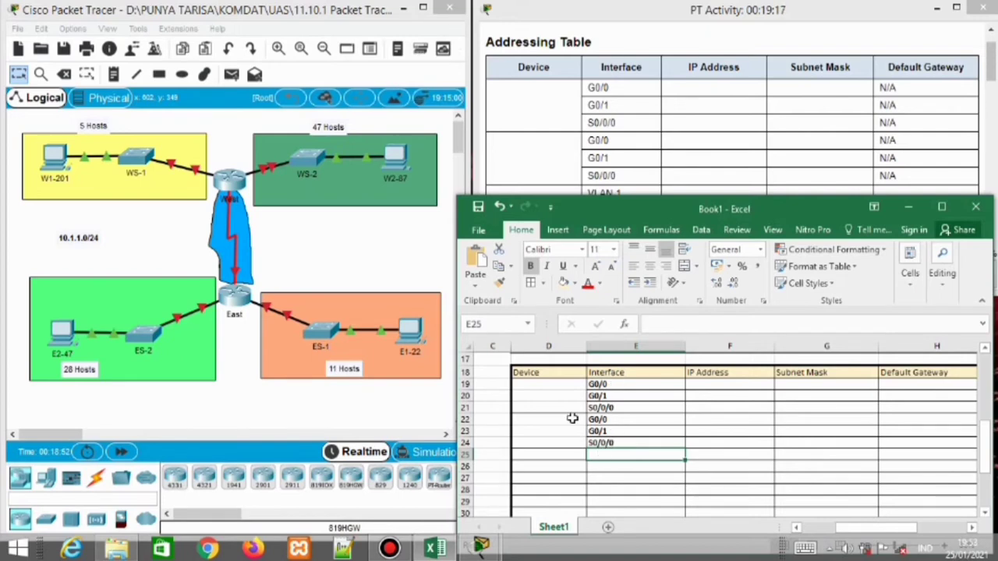
# Label the router groups EAST in row 20 and WEST in row 23 of the Device column
pyautogui.click(544, 399)
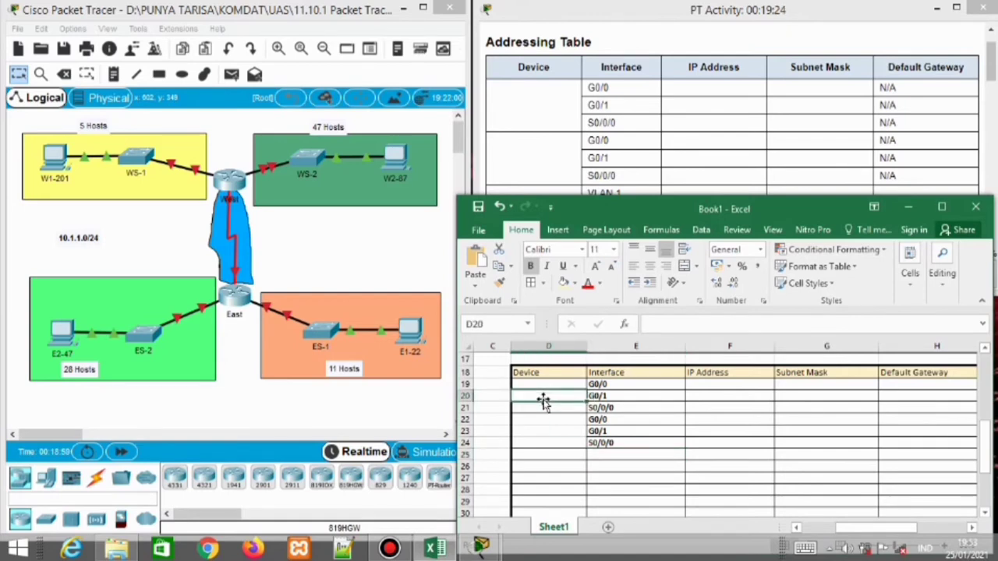
pyautogui.write('EAST')
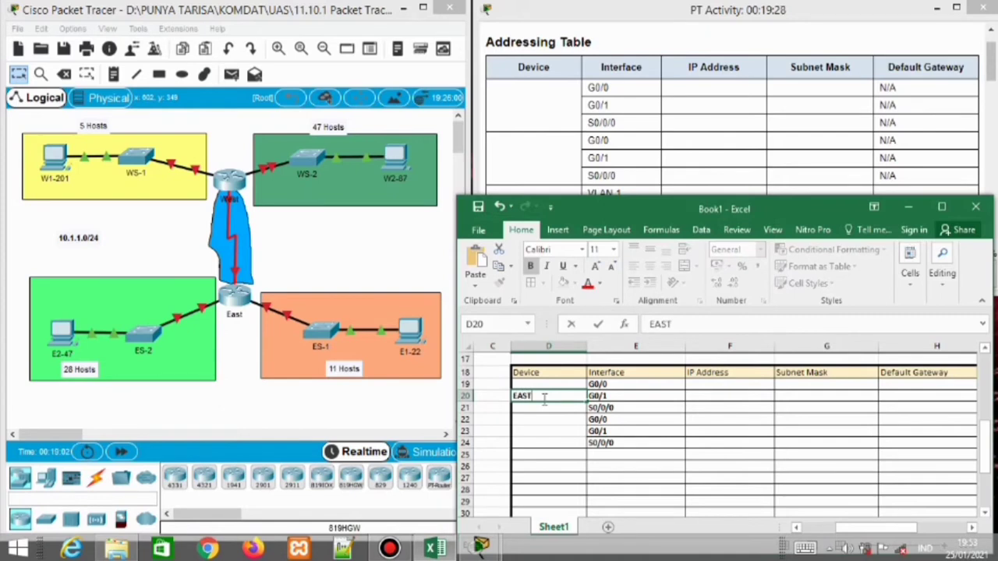
pyautogui.press('Return')
pyautogui.press('Return')
pyautogui.press('Return')
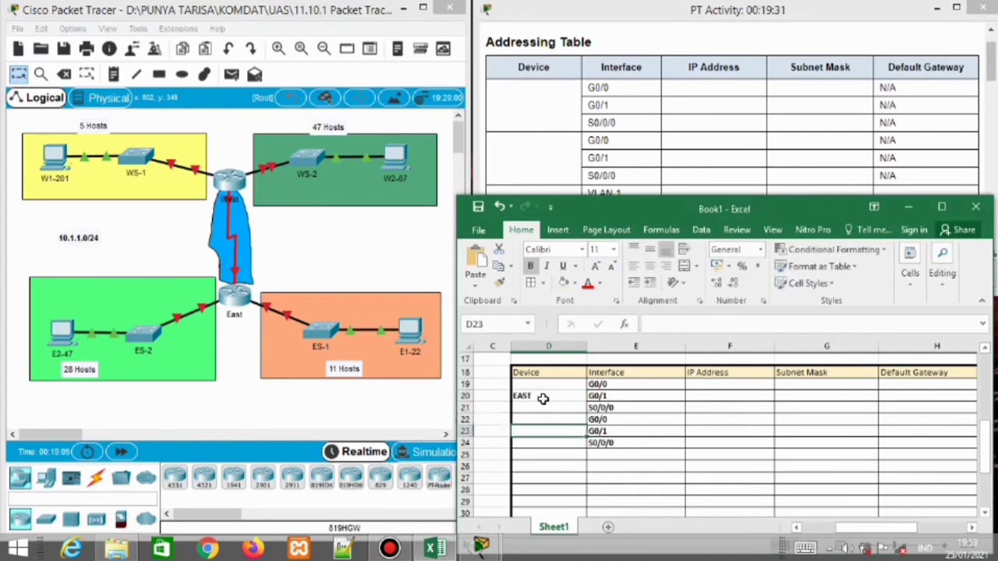
pyautogui.write('WEST')
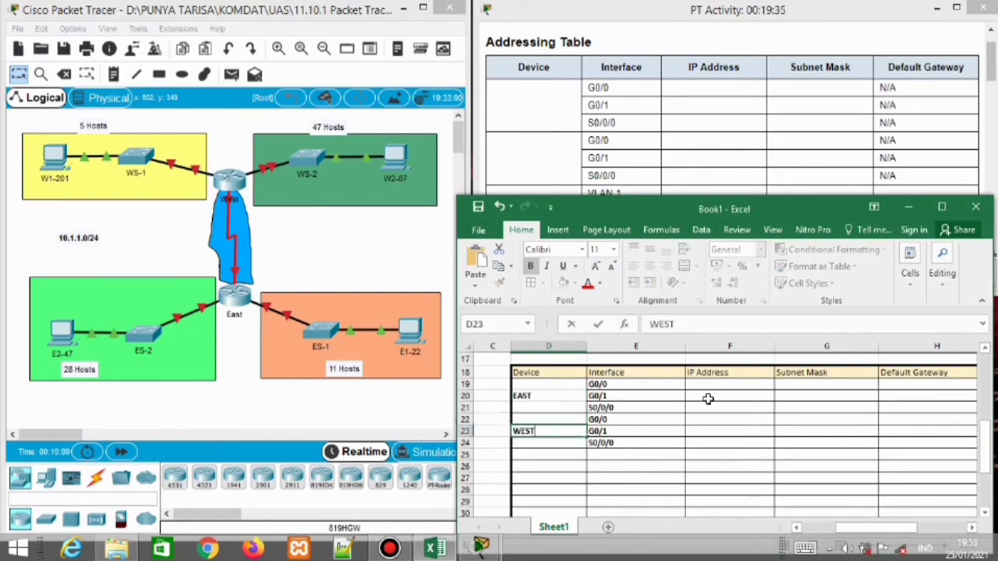
pyautogui.click(703, 387)
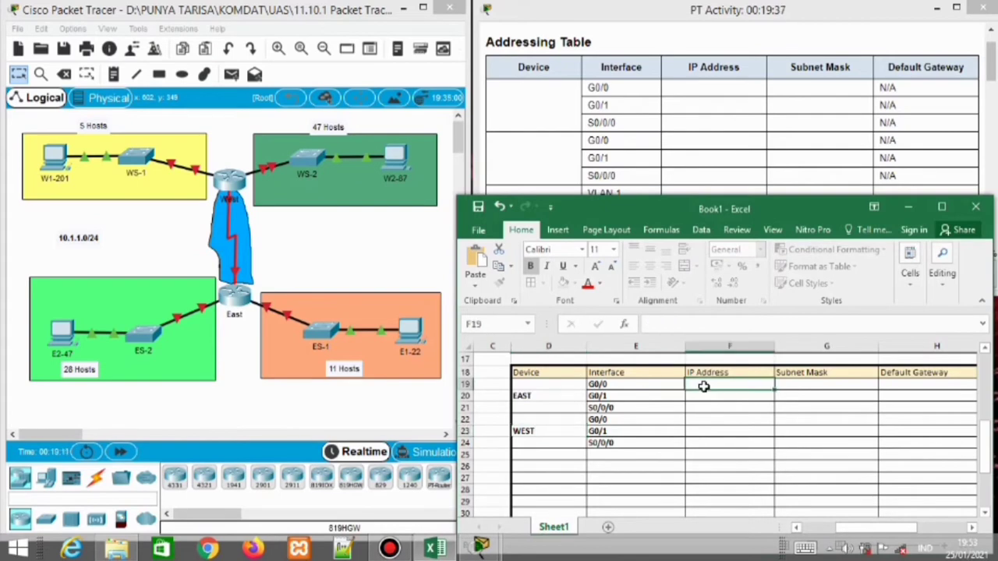
pyautogui.click(601, 459)
pyautogui.moveTo(992, 56); pyautogui.dragTo(992, 89)
pyautogui.click(602, 455)
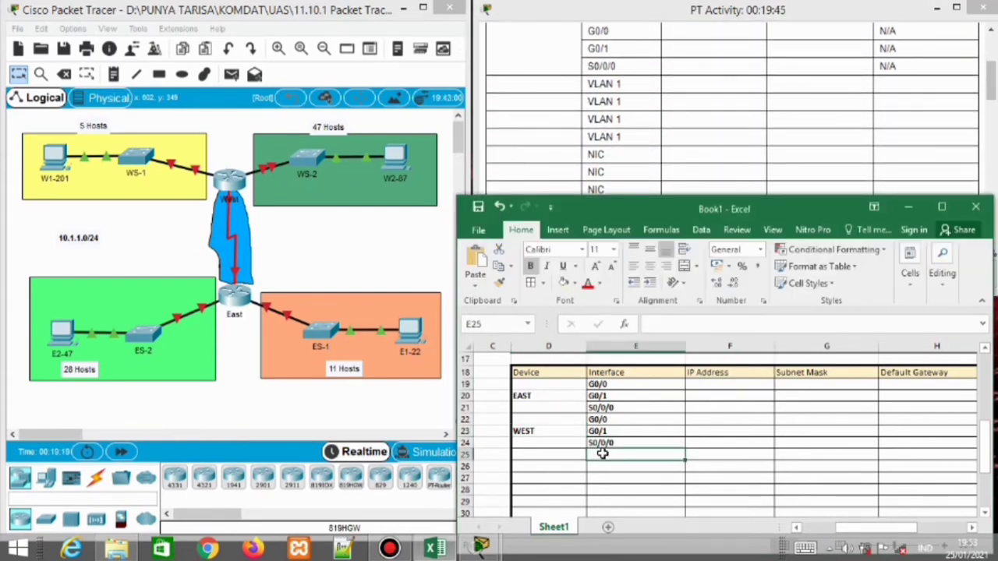
# Enter VLAN 1 in the Interface column for rows E25 through E28
pyautogui.write('VLAN 1')
pyautogui.press('Return')
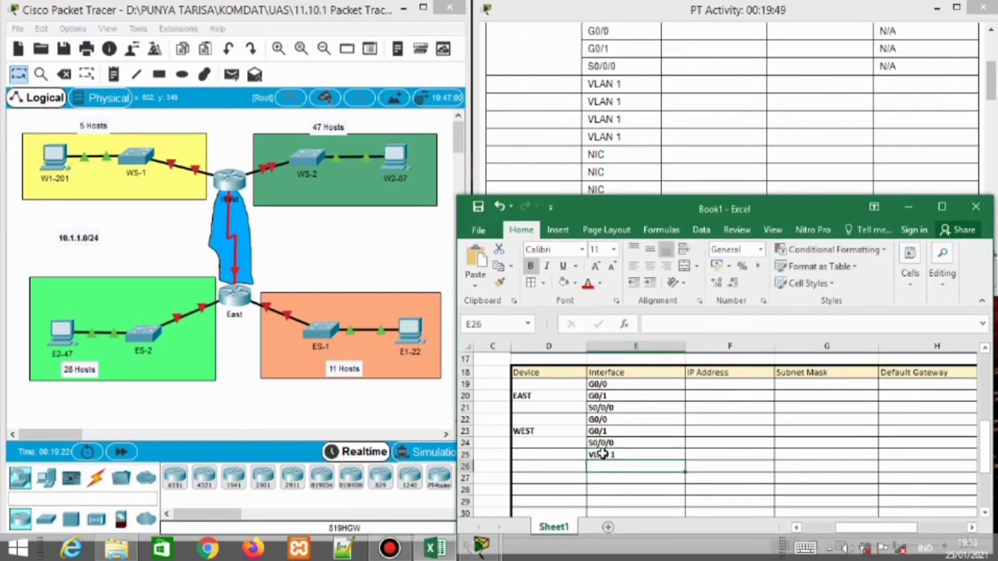
pyautogui.write('VLAN 1')
pyautogui.press('Return')
pyautogui.write('VL')
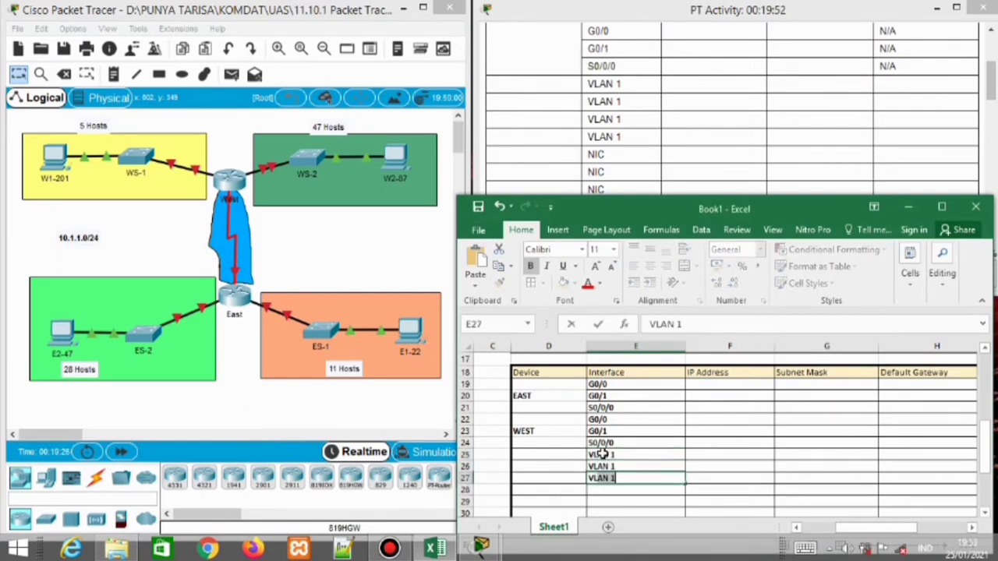
pyautogui.write('AN 1')
pyautogui.press('Return')
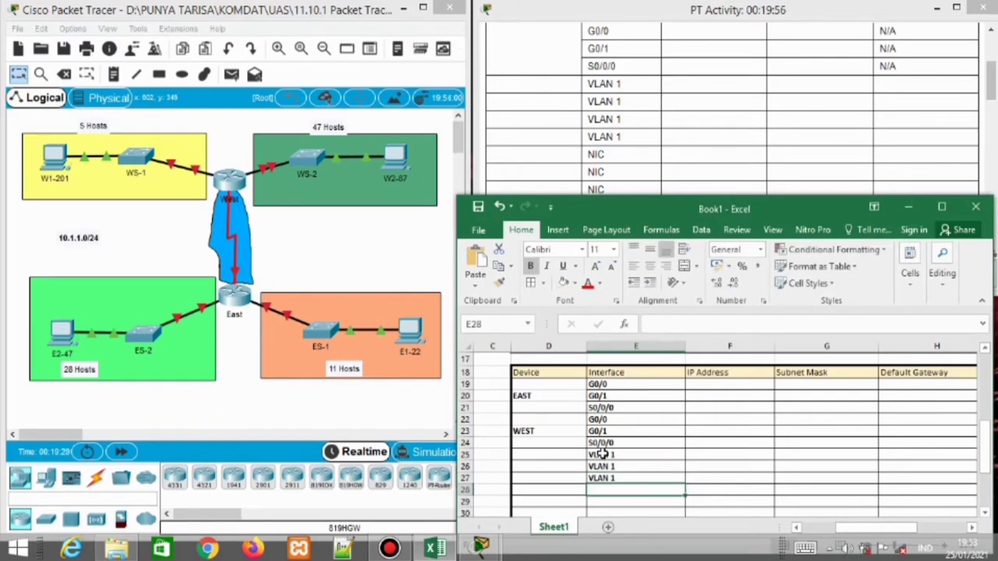
pyautogui.write('VLAN 1')
pyautogui.press('Return')
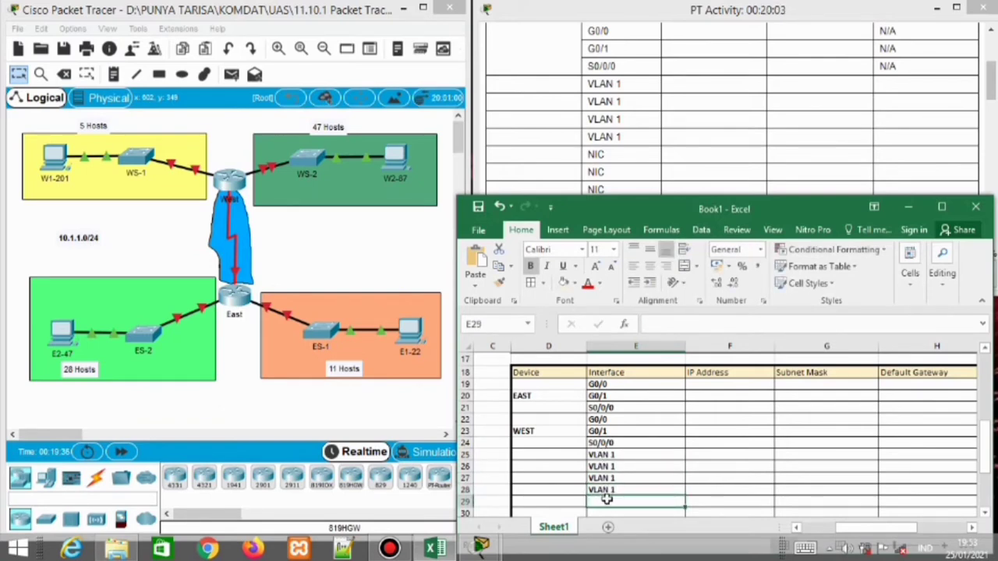
# Enter NIC in E29, correcting the mistyped 'NIC 1' entry
pyautogui.write('NI')
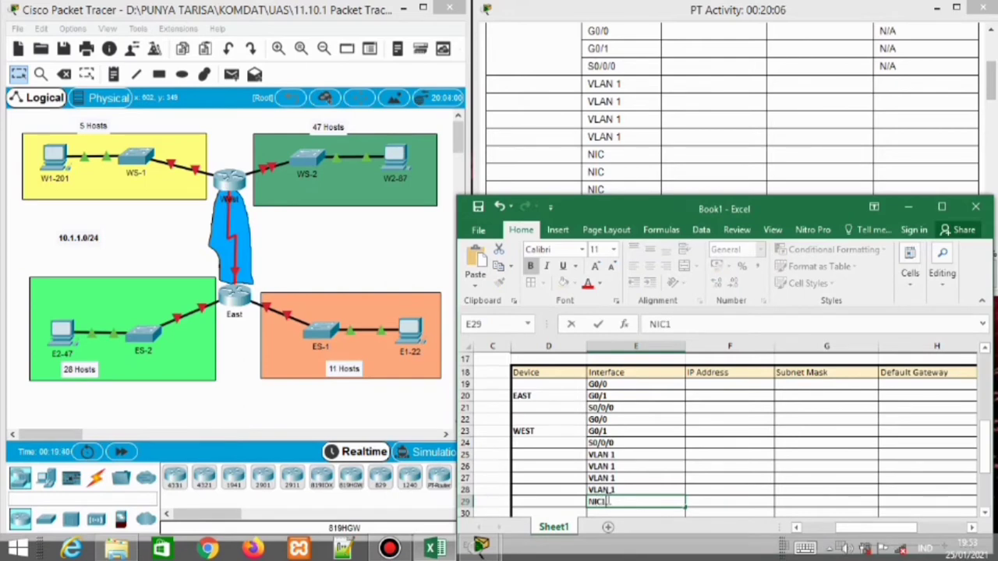
pyautogui.write('C 1')
pyautogui.scroll(-1, 607, 502)
pyautogui.press('BackSpace')
pyautogui.press('BackSpace')
pyautogui.press('BackSpace')
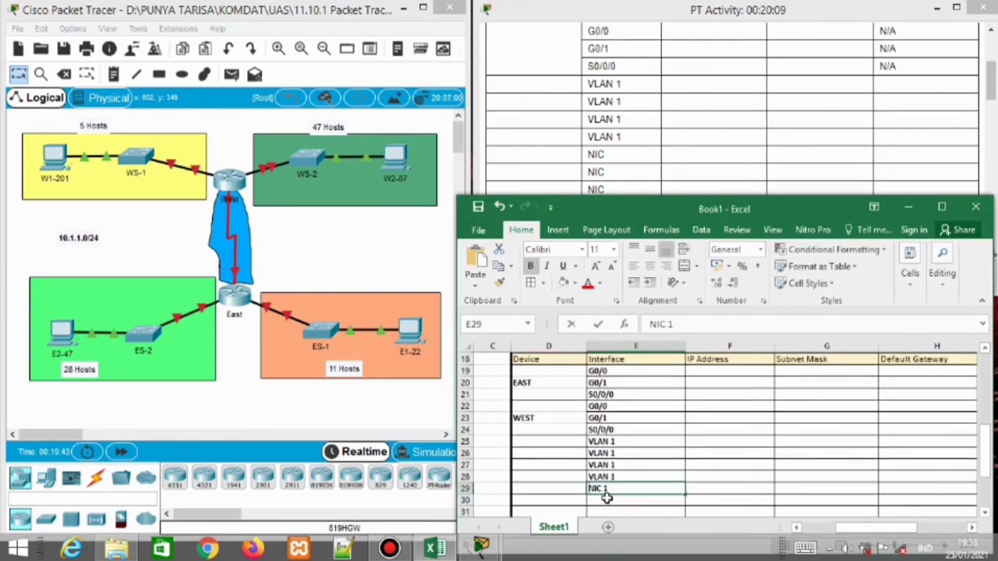
pyautogui.write('C')
pyautogui.press('Return')
# Fill E30 through E32 with NIC
pyautogui.write('NIC')
pyautogui.press('Return')
pyautogui.write('NIC')
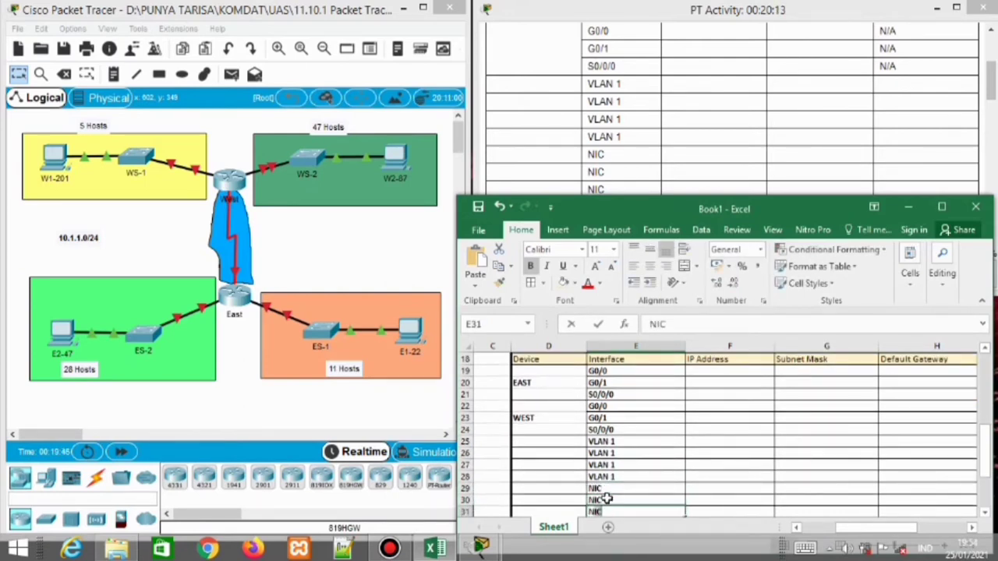
pyautogui.press('Up')
pyautogui.press('Down')
pyautogui.press('Down')
pyautogui.write('NIC')
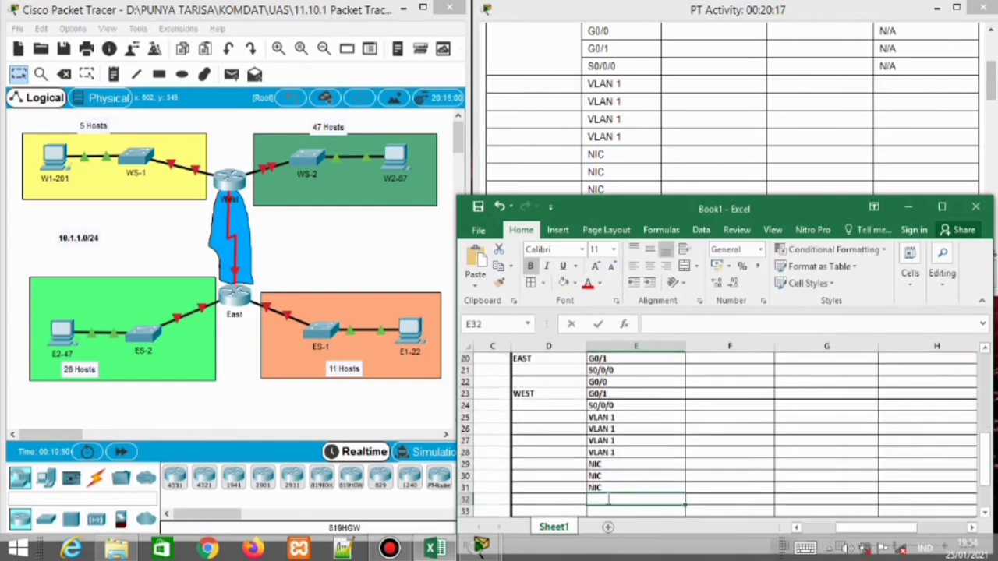
pyautogui.press('Return')
pyautogui.click(990, 82)
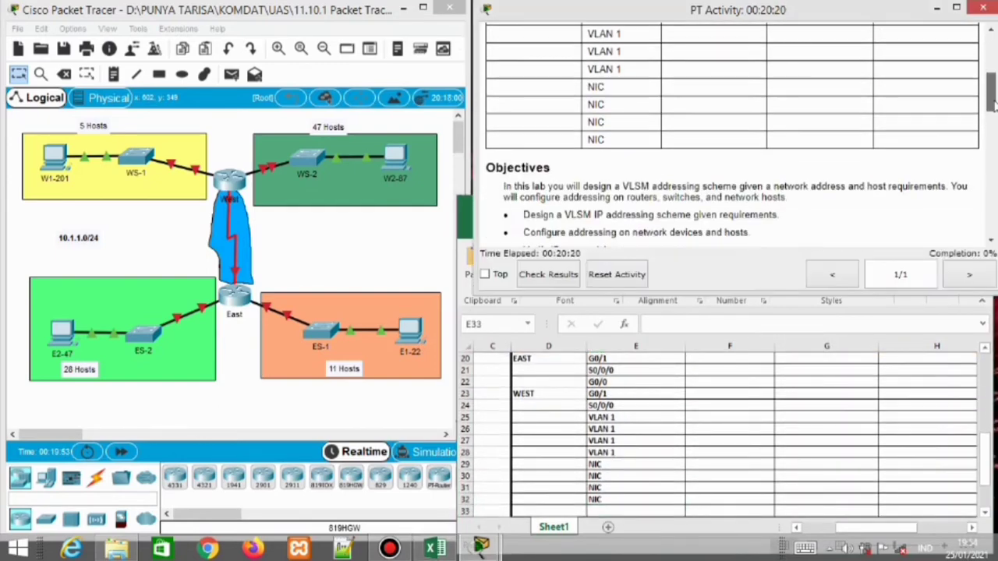
pyautogui.moveTo(995, 77); pyautogui.dragTo(992, 59)
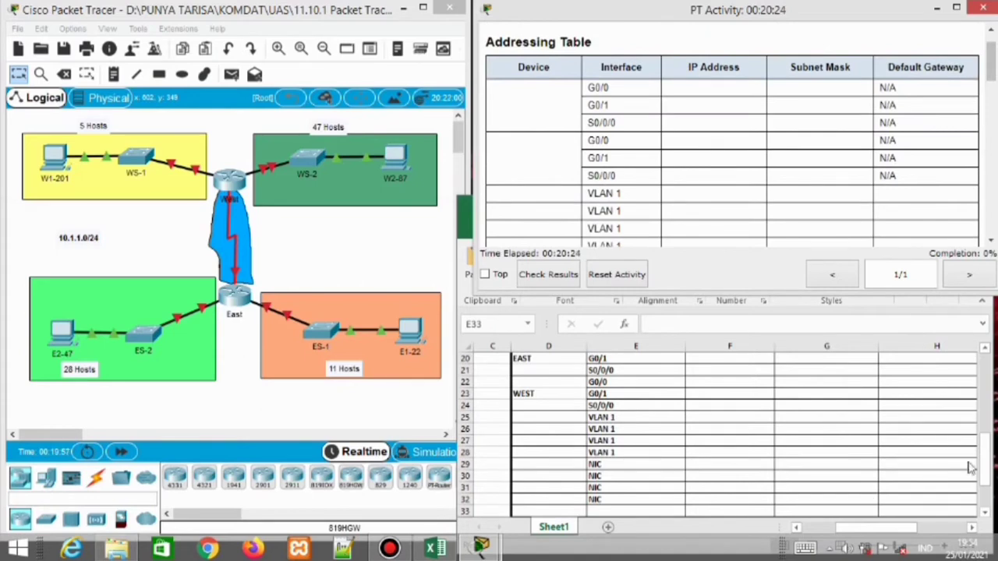
pyautogui.click(984, 451)
pyautogui.scroll(2, 987, 455)
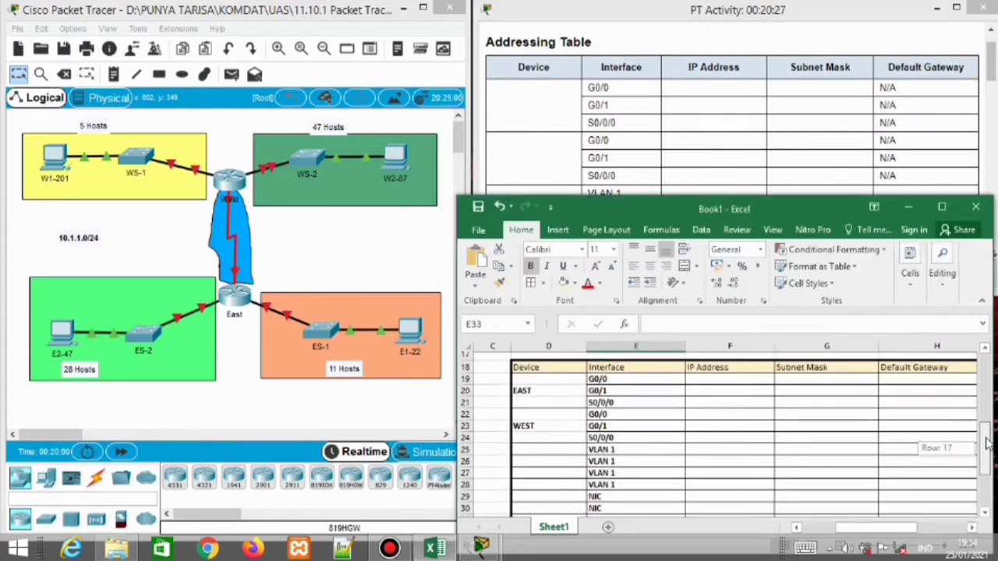
# Enter N/A as the Default Gateway in cells H19 through H24
pyautogui.click(913, 383)
pyautogui.write('N/A')
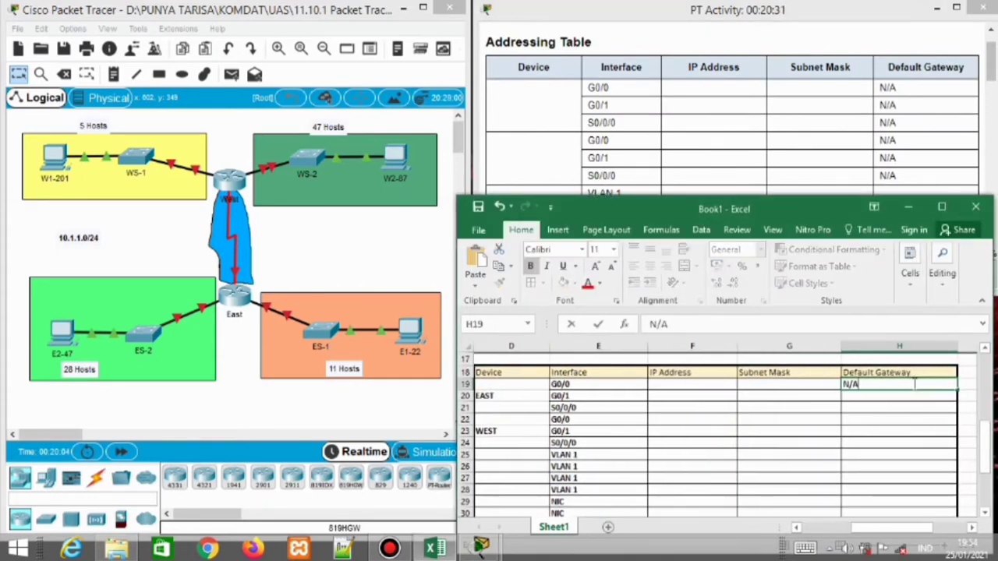
pyautogui.press('Return')
pyautogui.write('N/A')
pyautogui.press('Return')
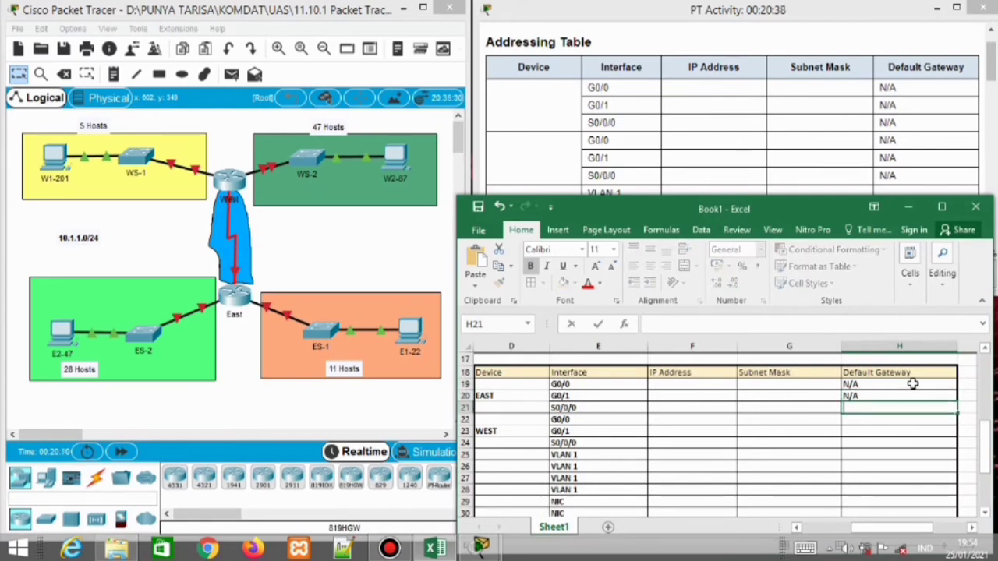
pyautogui.write('N/A')
pyautogui.press('Return')
pyautogui.write('N/A')
pyautogui.press('Return')
pyautogui.write('N/A')
pyautogui.press('Return')
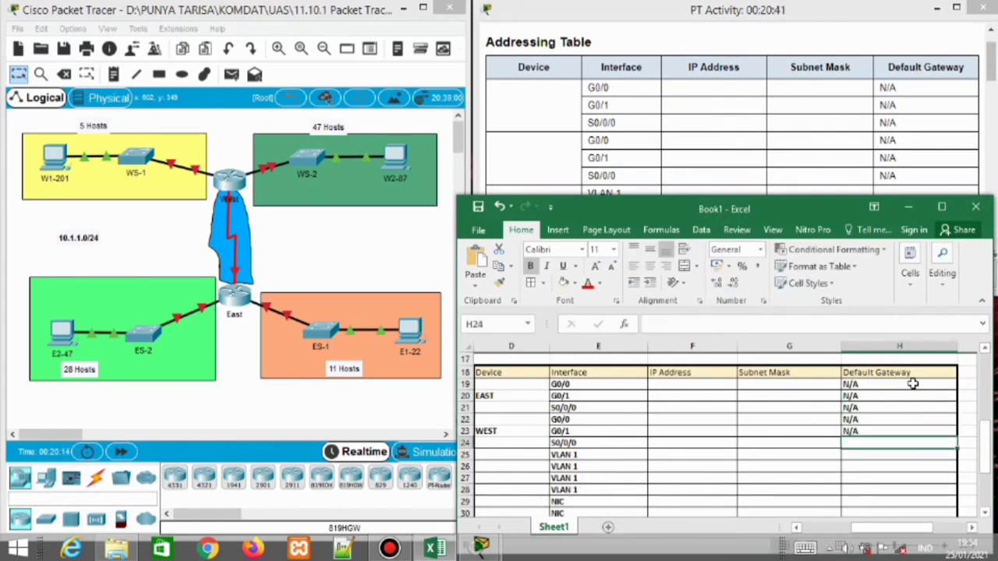
pyautogui.write('N/A')
pyautogui.press('Return')
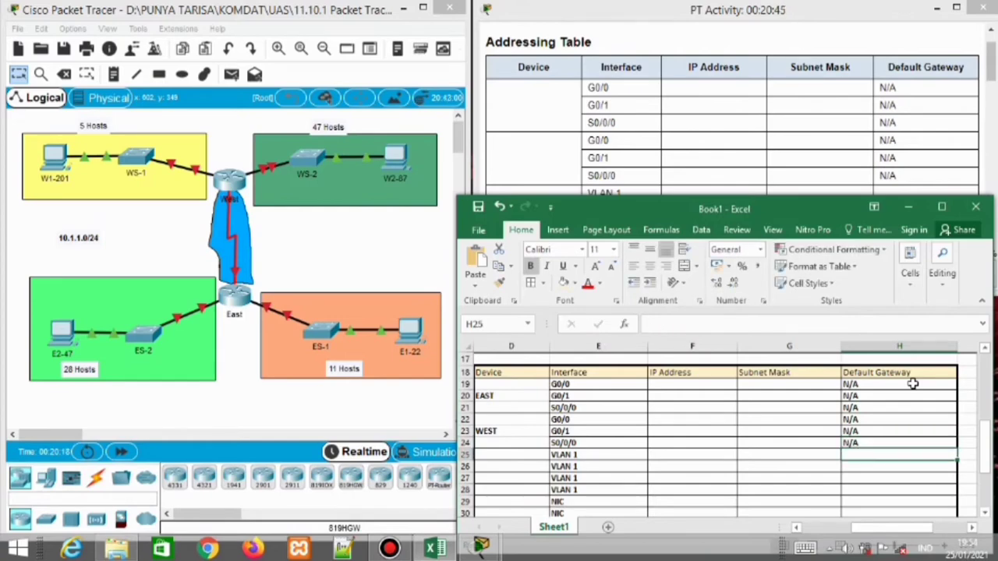
pyautogui.click(700, 383)
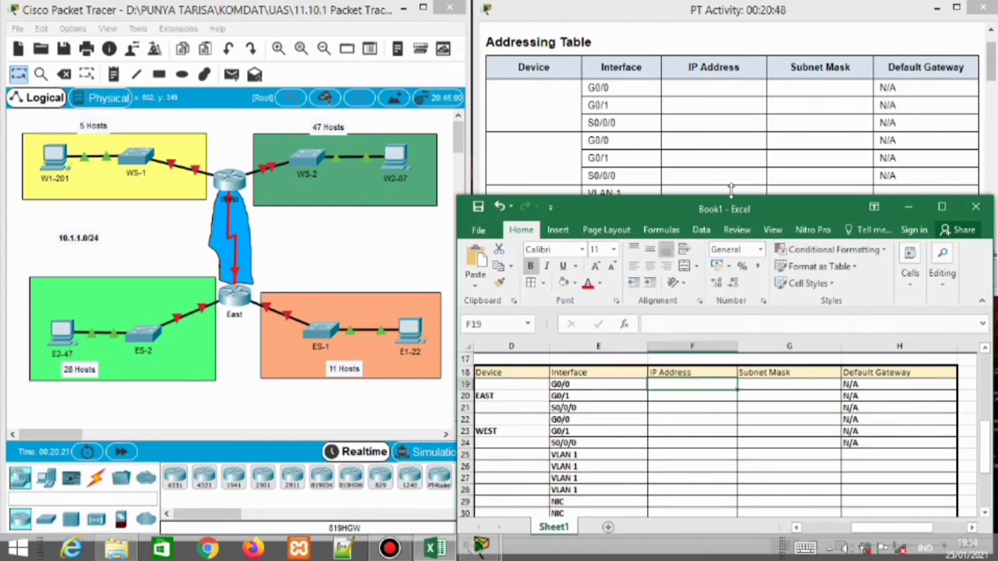
# Move the Excel window up and scroll so the subnet table from row 11 is visible
pyautogui.moveTo(733, 204); pyautogui.dragTo(732, 31)
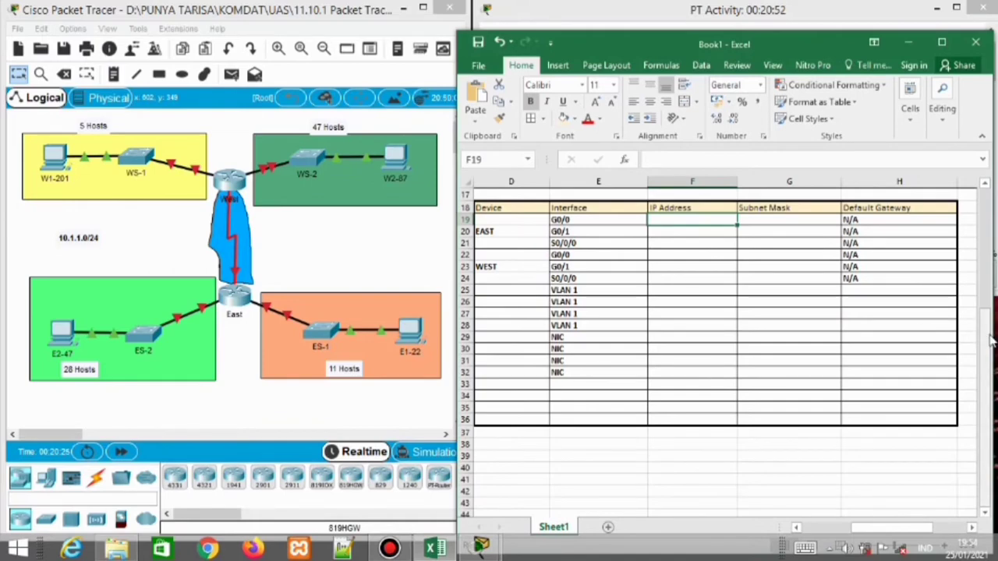
pyautogui.moveTo(988, 308); pyautogui.dragTo(988, 289)
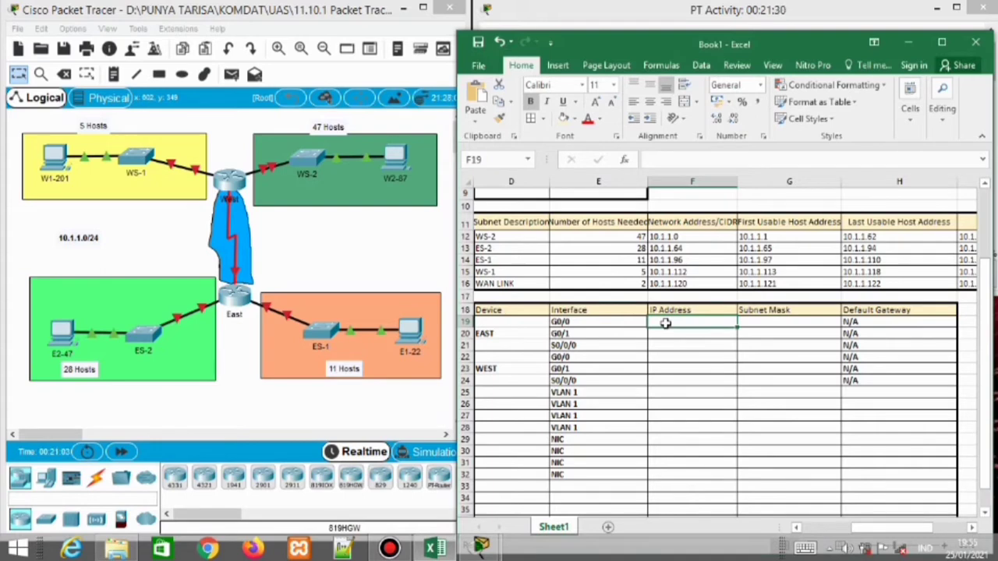
# Copy 10.1.1.97 and 10.1.1.65 into EAST's G0/0 and G0/1 IP cells F19 and F20
pyautogui.click(761, 262)
pyautogui.hotkey('ctrl', 'c')
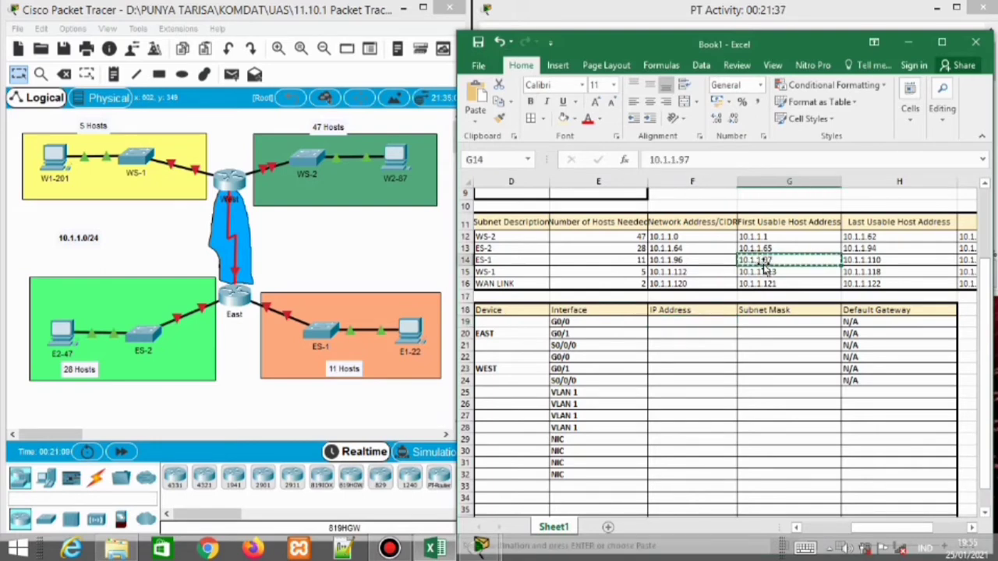
pyautogui.click(676, 323)
pyautogui.hotkey('ctrl', 'v')
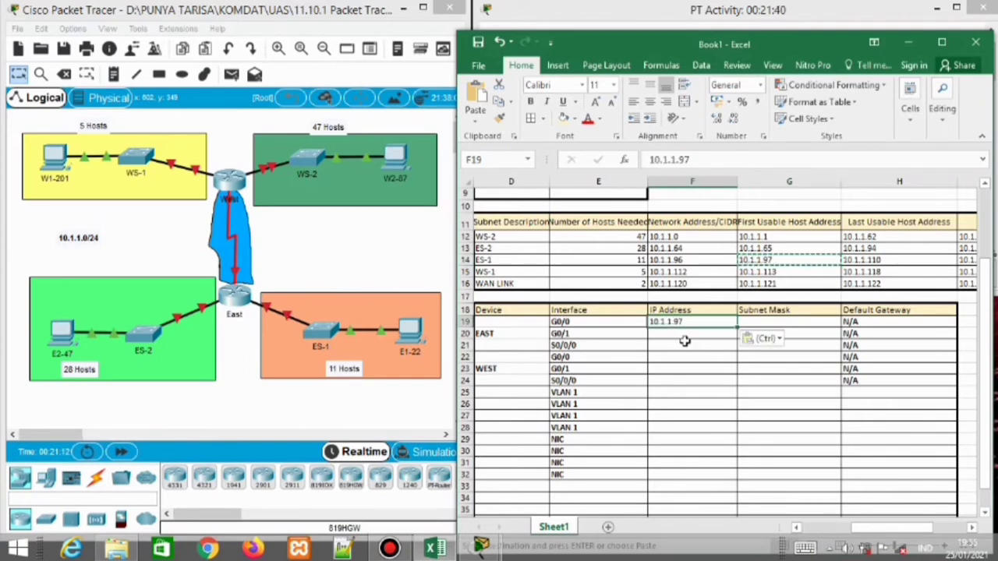
pyautogui.click(684, 339)
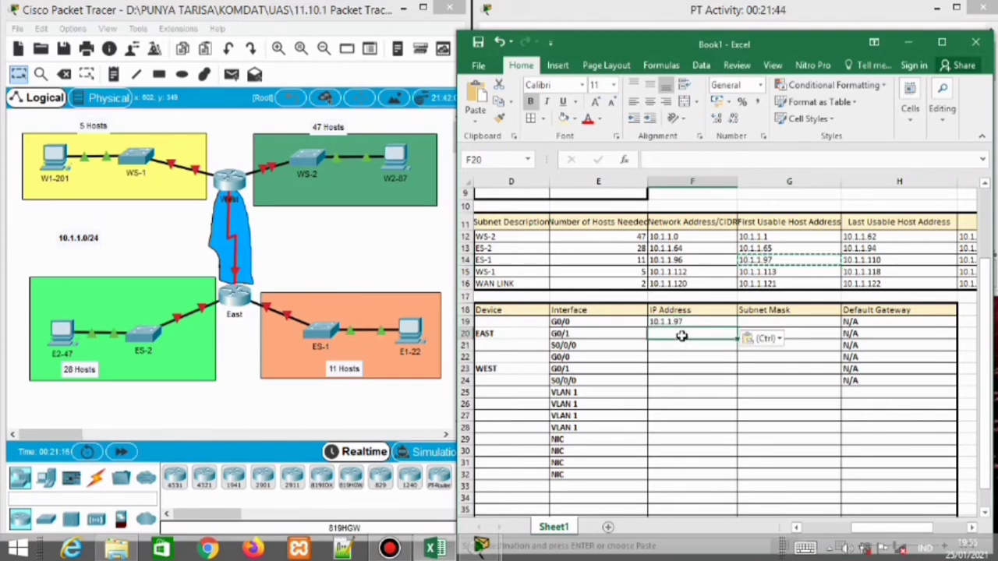
pyautogui.click(790, 249)
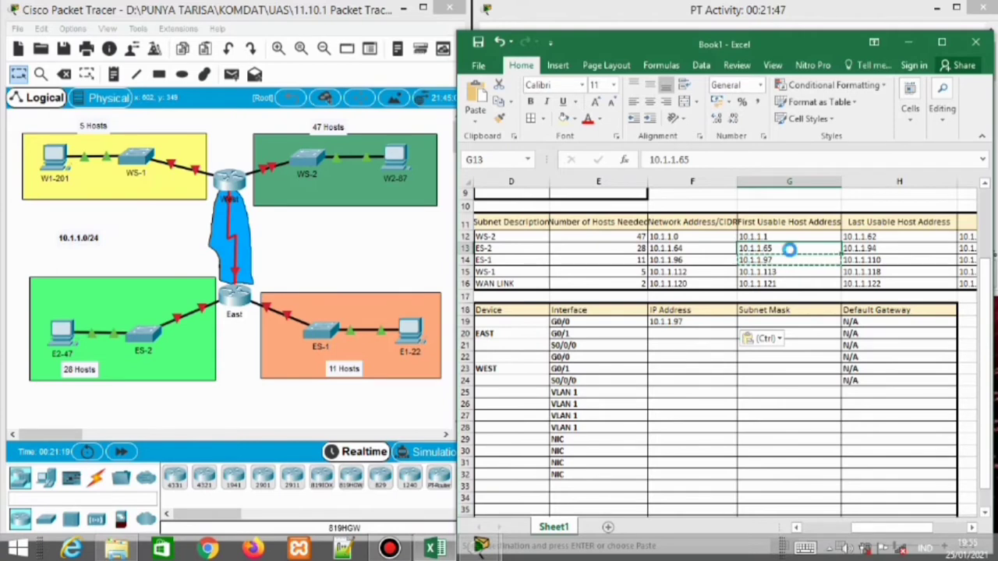
pyautogui.hotkey('ctrl', 'c')
pyautogui.click(681, 333)
pyautogui.hotkey('ctrl', 'v')
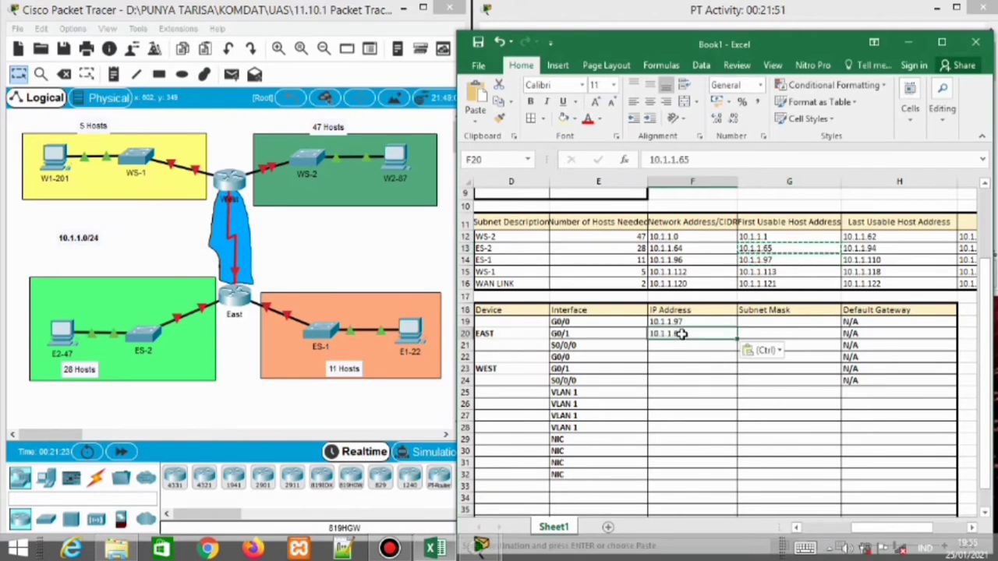
# Enter 10.1.1.121 as EAST's serial link address in F21
pyautogui.click(675, 346)
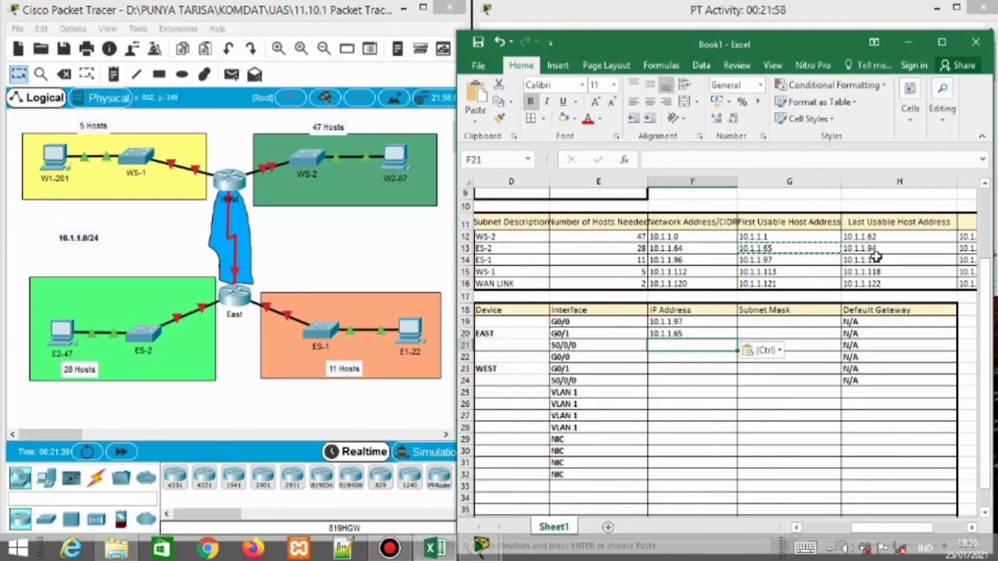
pyautogui.write('1')
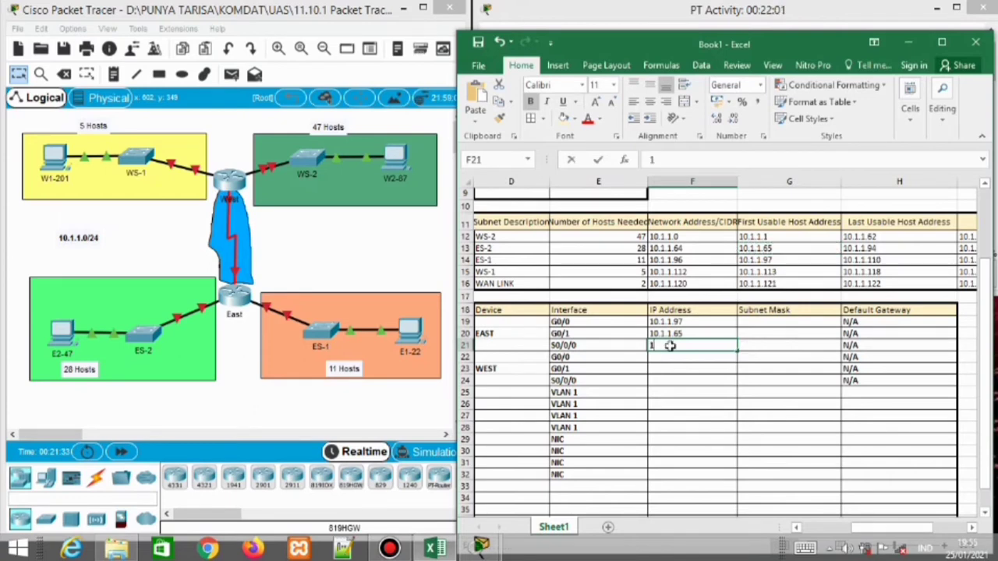
pyautogui.write('0.1.1.121')
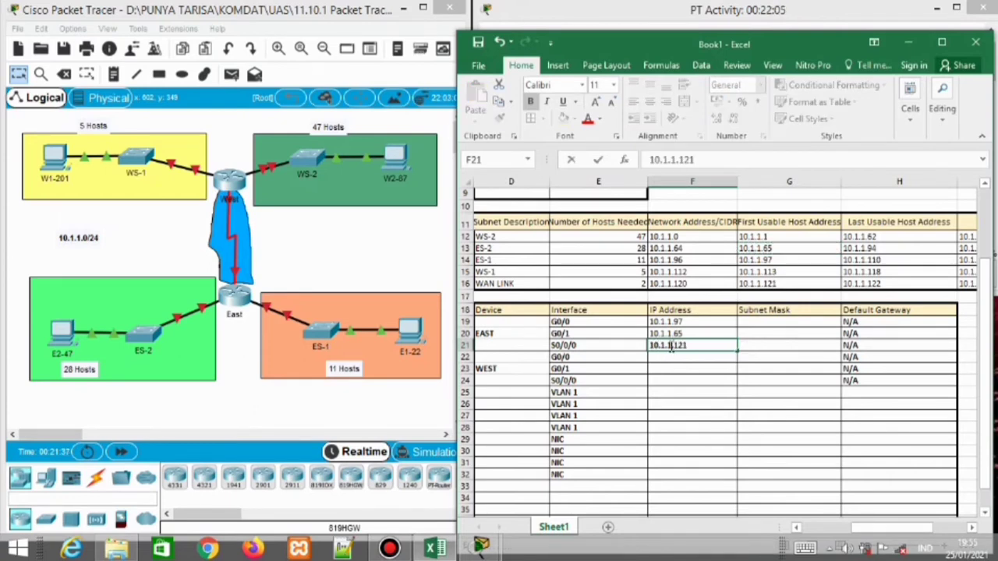
pyautogui.press('Return')
pyautogui.doubleClick(690, 345)
pyautogui.moveTo(690, 346); pyautogui.dragTo(657, 355)
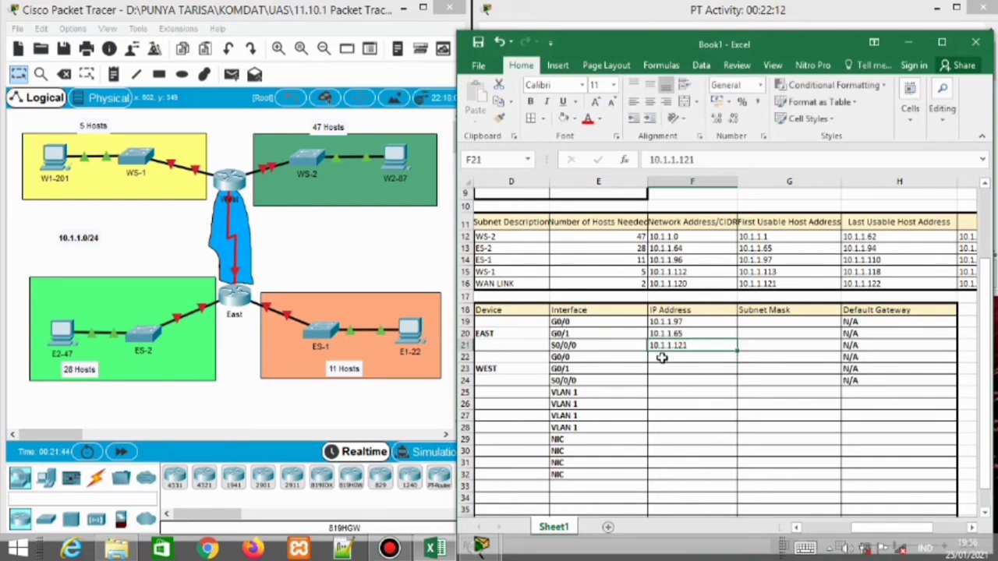
pyautogui.click(660, 356)
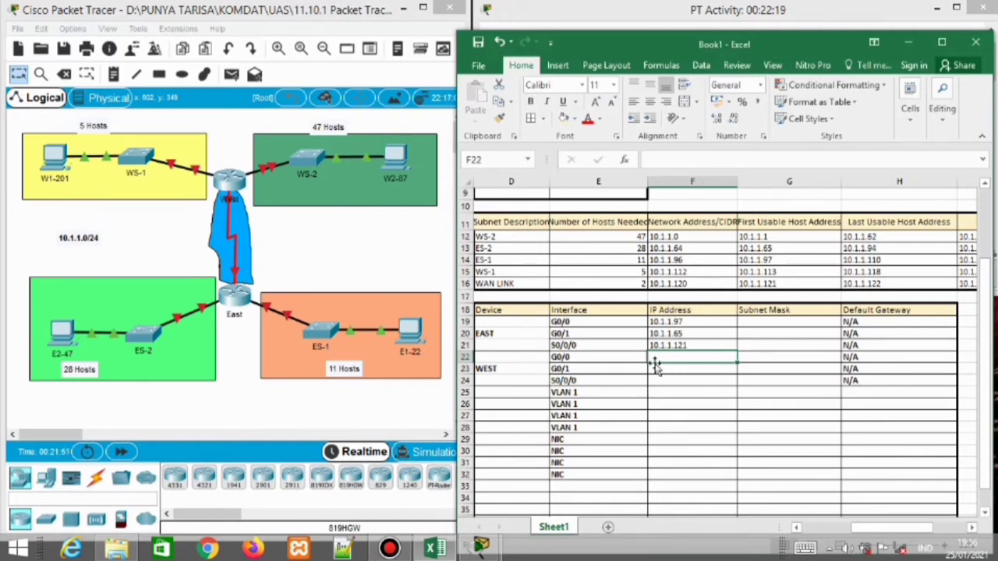
# Paste 10.1.1.113 and 10.1.1.1 as WEST's G0/0 and G0/1 addresses in F22 and F23
pyautogui.click(764, 273)
pyautogui.hotkey('ctrl', 'c')
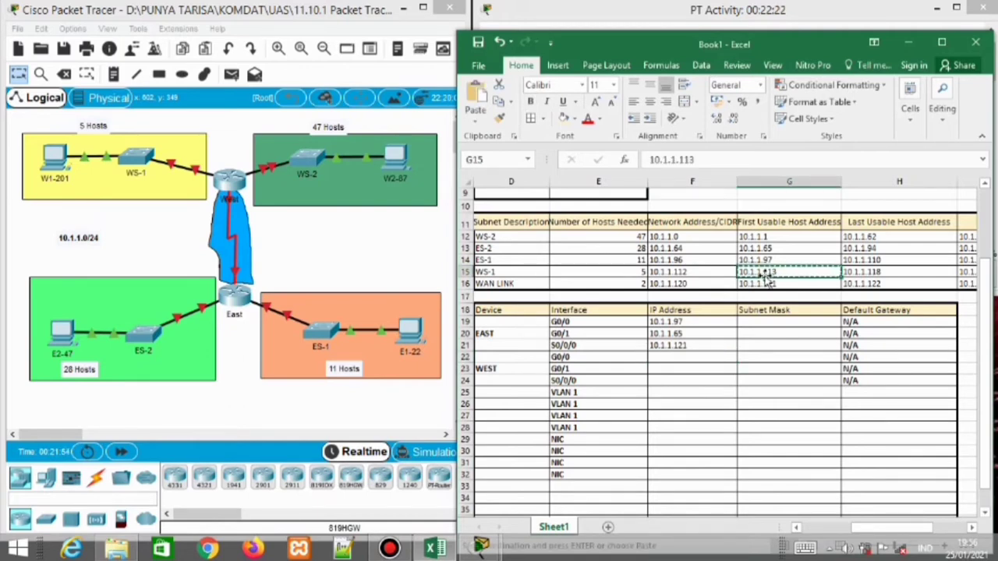
pyautogui.click(683, 355)
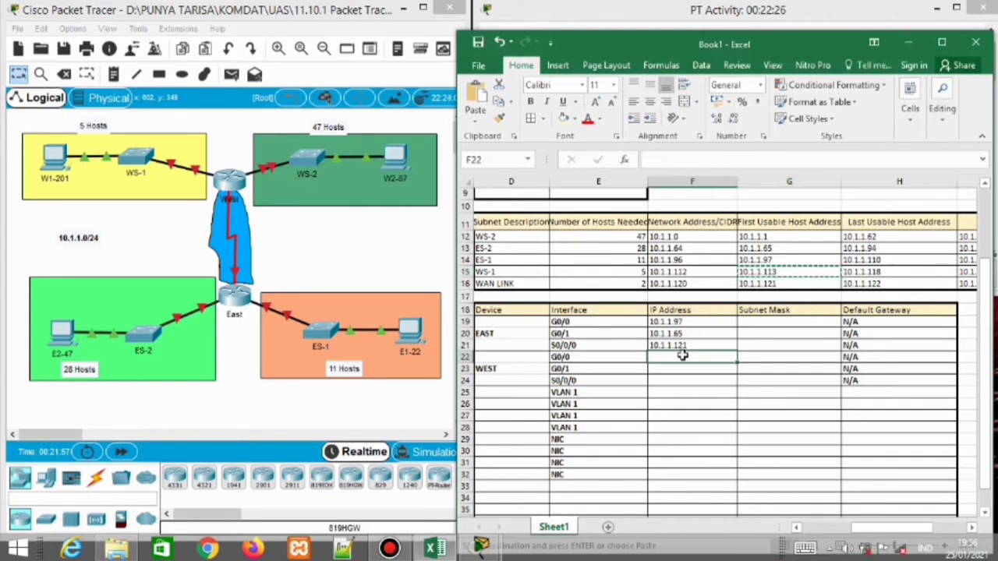
pyautogui.hotkey('ctrl', 'v')
pyautogui.click(678, 369)
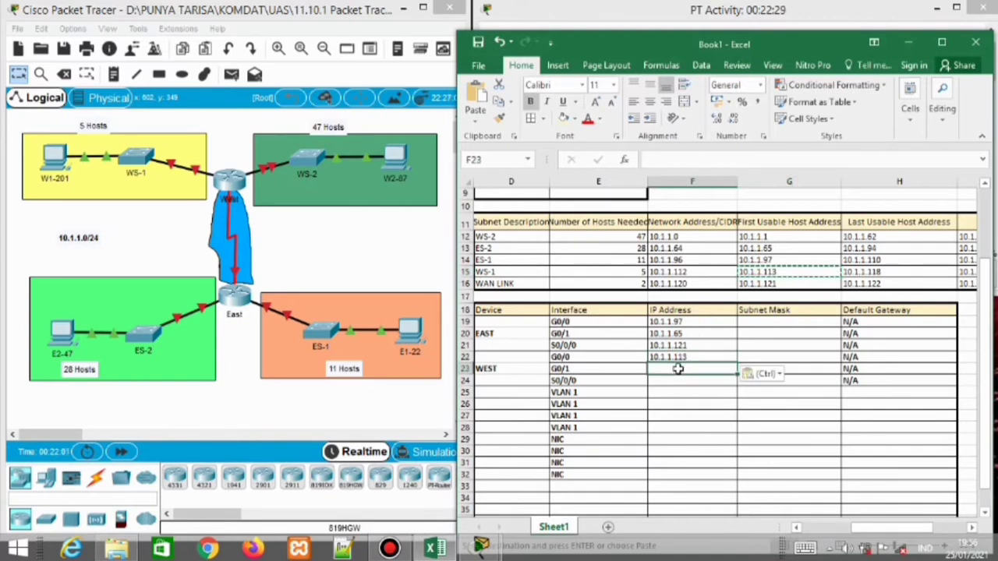
pyautogui.click(766, 238)
pyautogui.hotkey('ctrl', 'c')
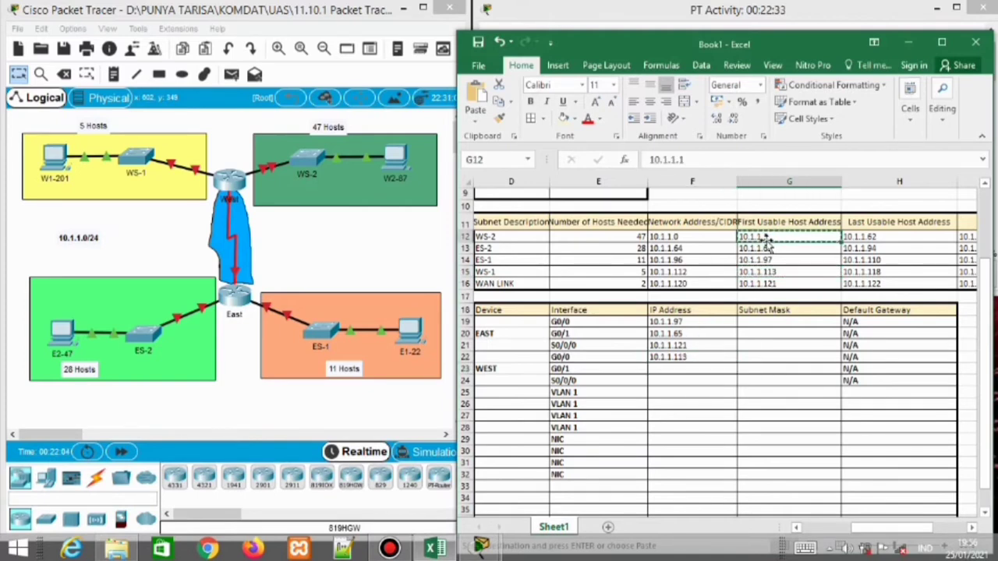
pyautogui.click(692, 369)
pyautogui.hotkey('ctrl', 'v')
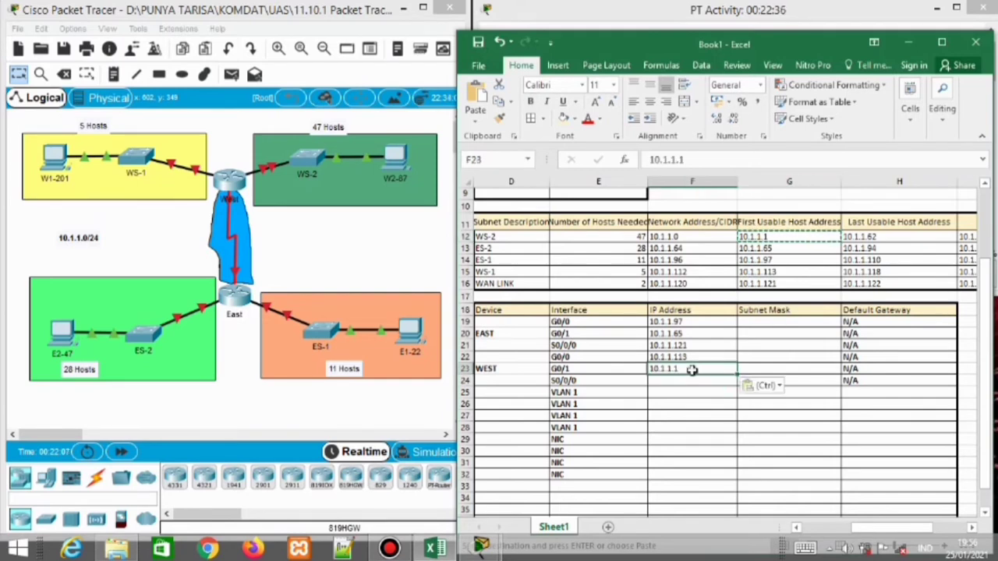
pyautogui.click(761, 325)
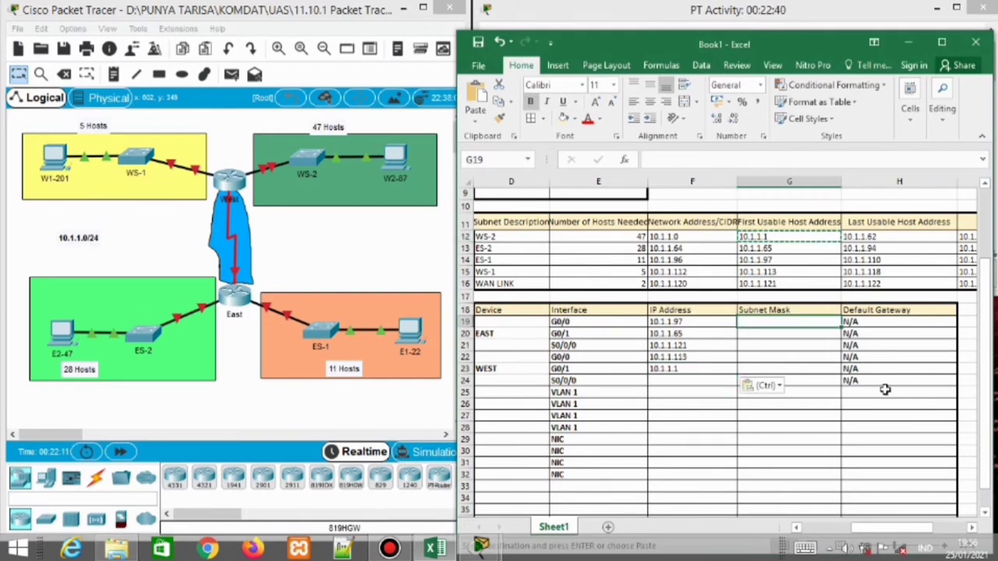
# Give EAST's G0/0, G0/1 and S0/0/0 masks 255.255.255.240, 255.255.255.224 and 255.255.255.252
pyautogui.moveTo(893, 528); pyautogui.dragTo(927, 528)
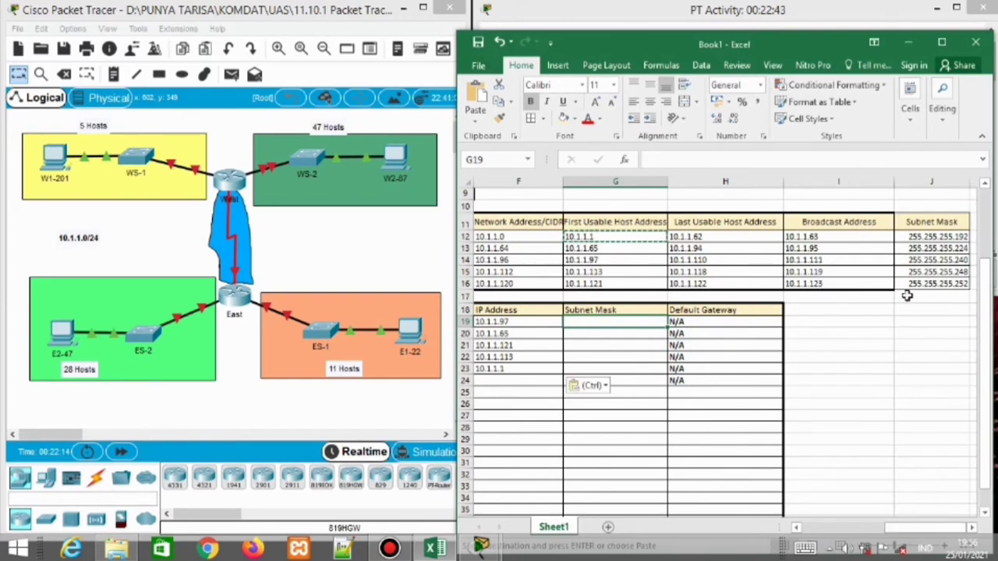
pyautogui.click(939, 262)
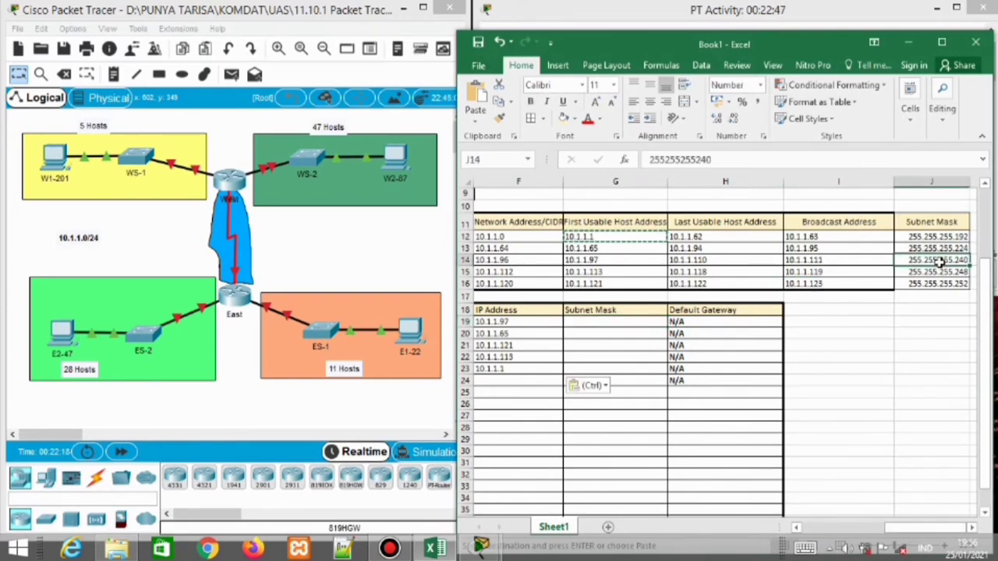
pyautogui.hotkey('ctrl', 'c')
pyautogui.click(639, 321)
pyautogui.hotkey('ctrl', 'v')
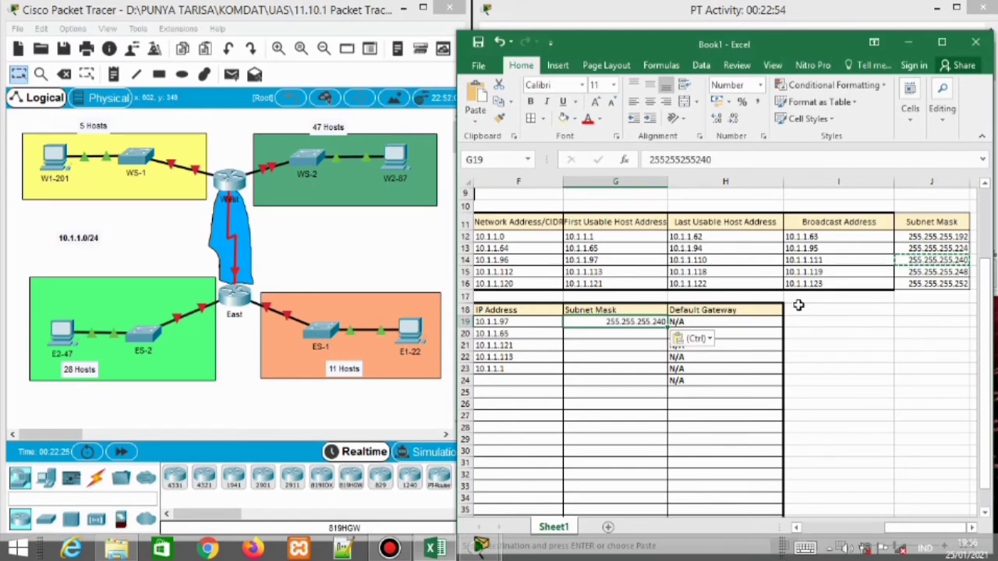
pyautogui.click(936, 250)
pyautogui.hotkey('ctrl', 'c')
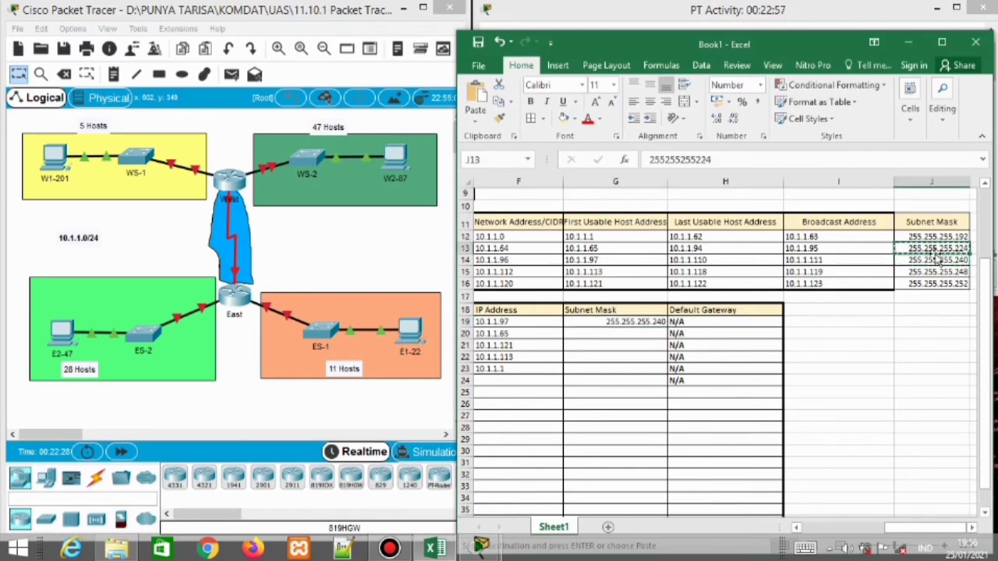
pyautogui.click(635, 334)
pyautogui.hotkey('ctrl', 'v')
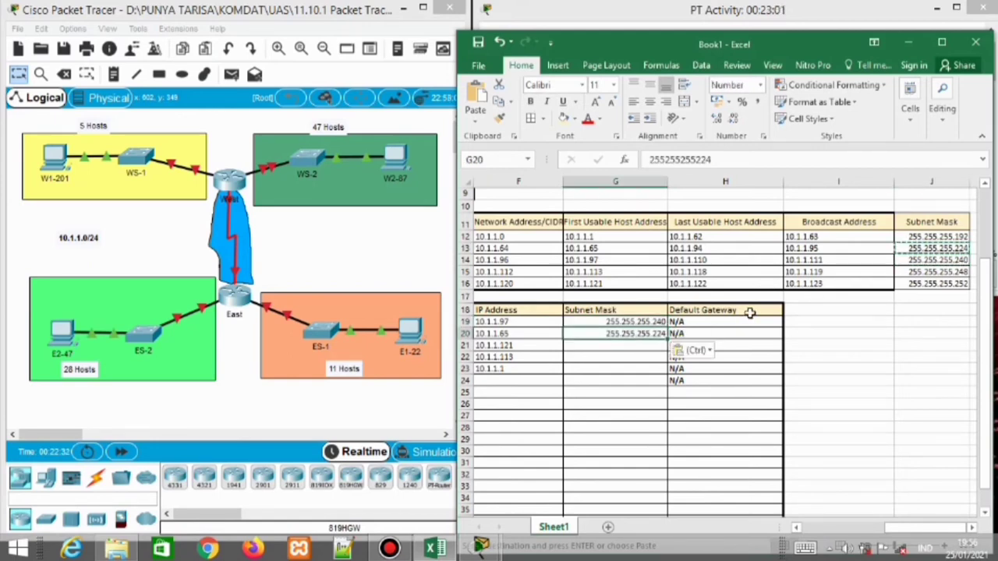
pyautogui.click(928, 283)
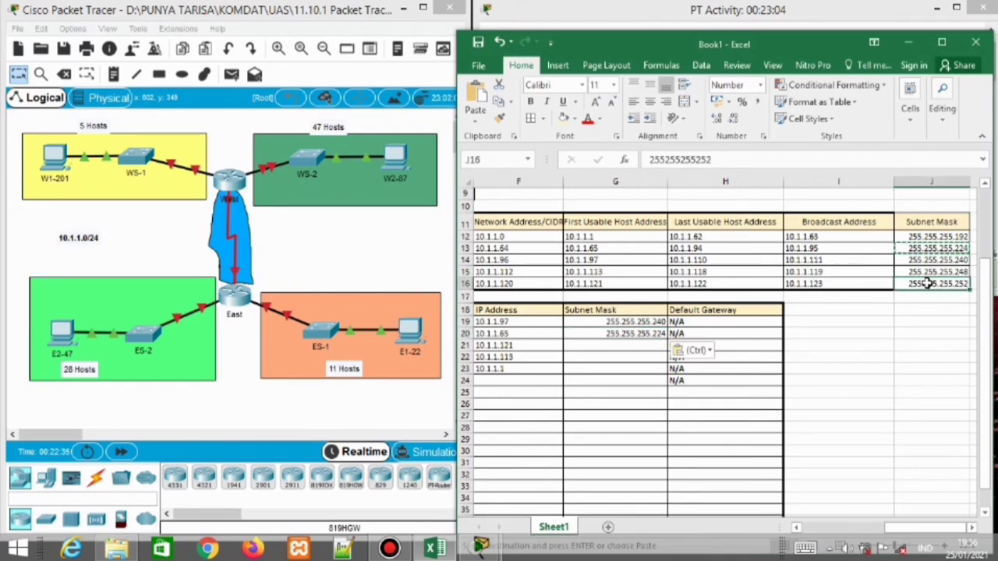
pyautogui.hotkey('ctrl', 'c')
pyautogui.click(608, 344)
pyautogui.hotkey('ctrl', 'v')
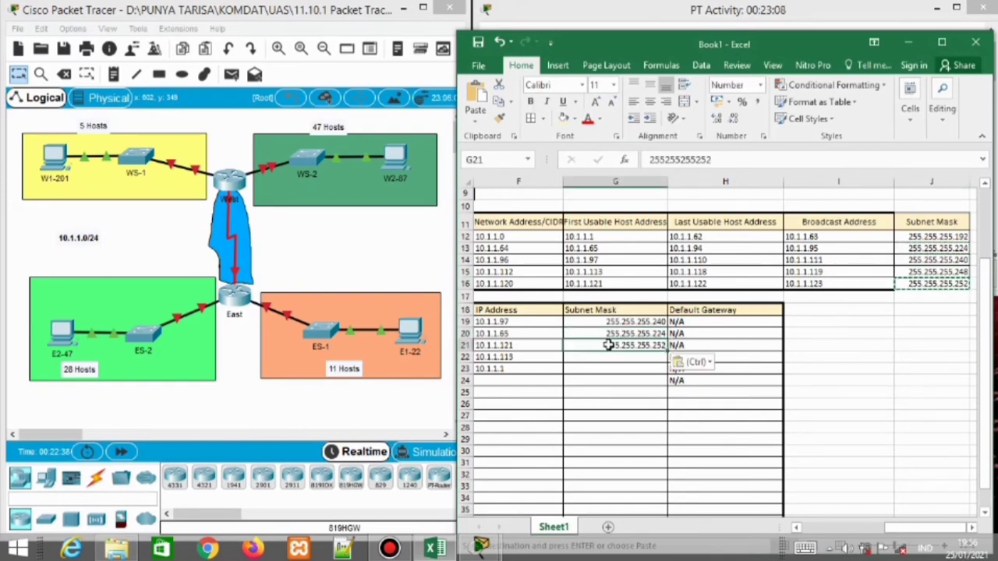
# Give WEST's G0/0 mask 255.255.255.248 and G0/1 mask 255.255.255.192
pyautogui.click(935, 273)
pyautogui.hotkey('ctrl', 'c')
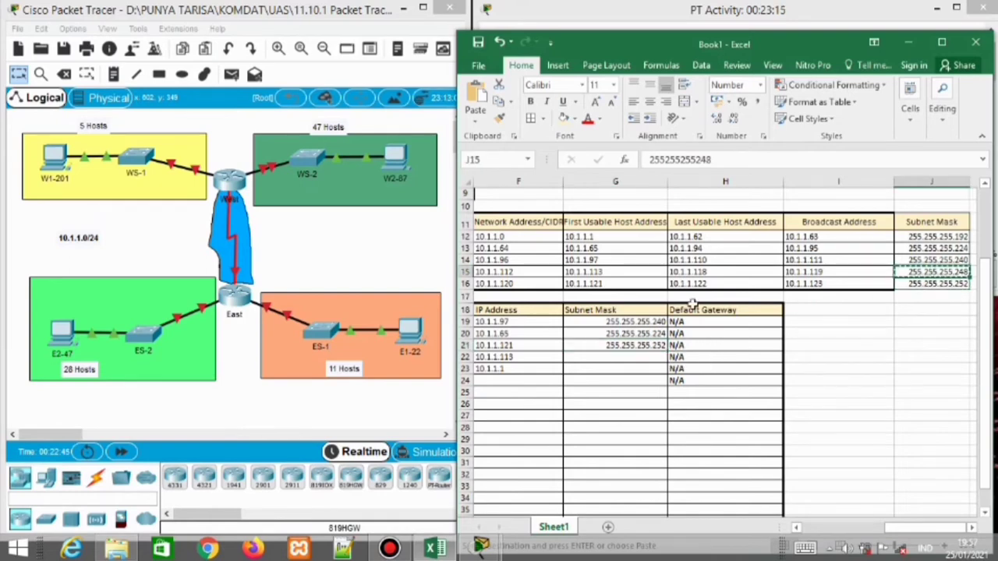
pyautogui.click(626, 355)
pyautogui.hotkey('ctrl', 'v')
pyautogui.click(619, 369)
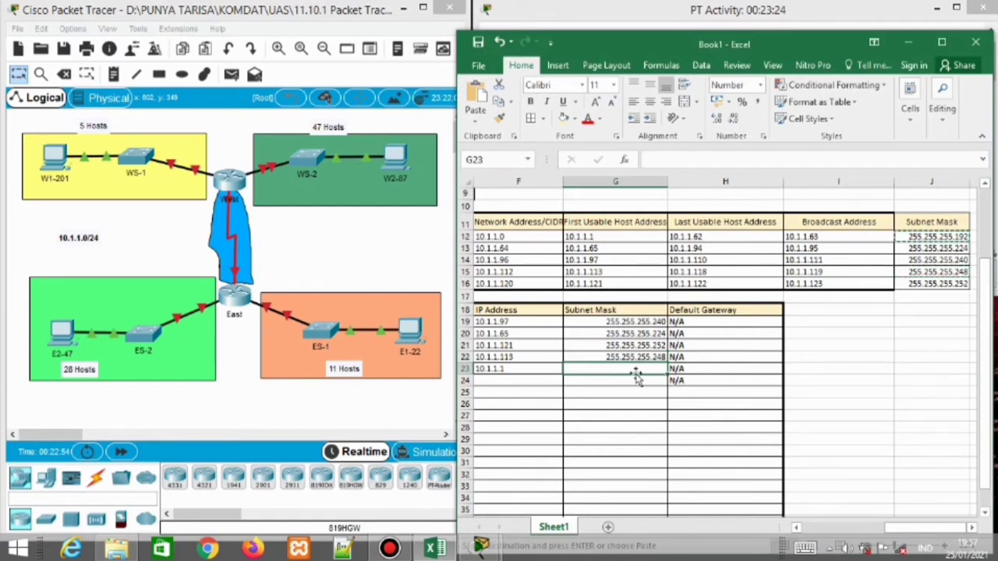
pyautogui.hotkey('ctrl', 'v')
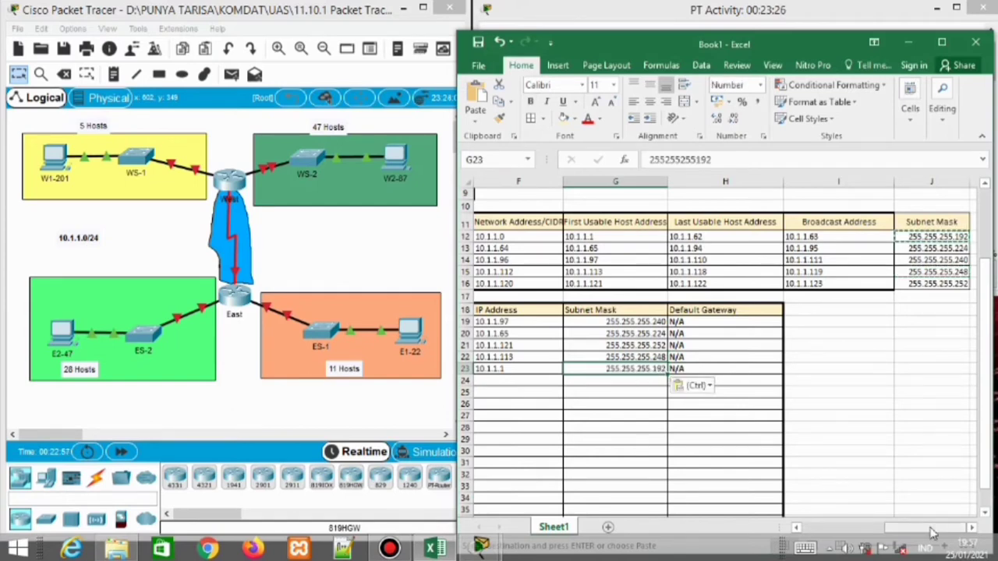
pyautogui.moveTo(934, 533); pyautogui.dragTo(886, 533)
# Copy the WAN link address 10.1.1.122 into WEST's S0/0/0 IP cell
pyautogui.click(718, 384)
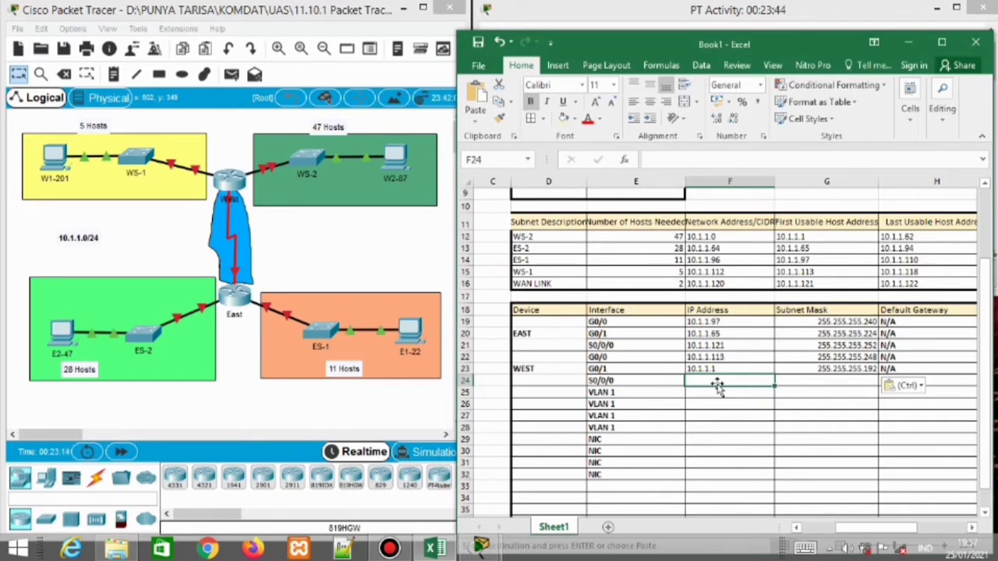
pyautogui.click(911, 285)
pyautogui.hotkey('ctrl', 'c')
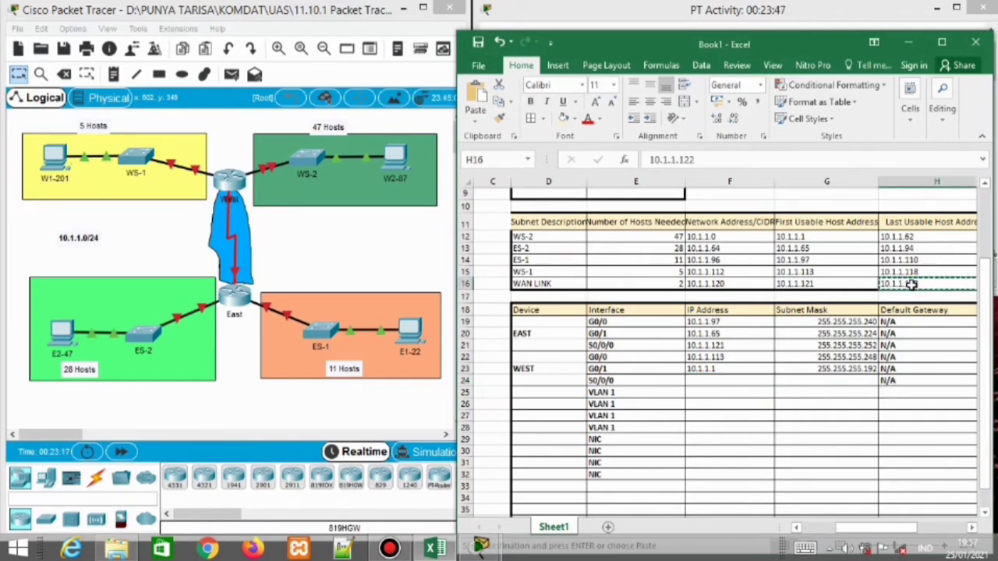
pyautogui.click(717, 383)
pyautogui.hotkey('ctrl', 'v')
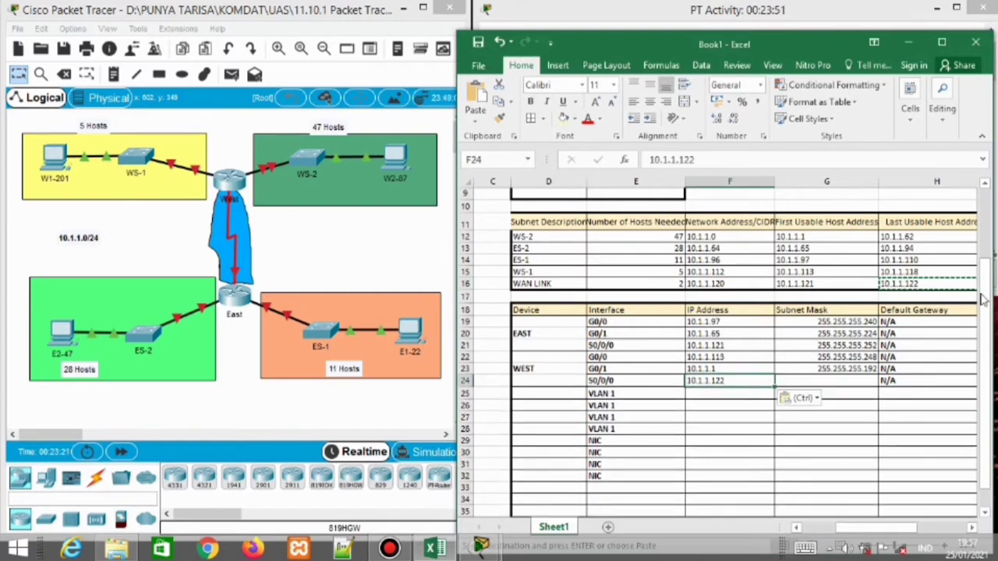
# Set WEST's S0/0/0 subnet mask to 255.255.255.252
pyautogui.moveTo(881, 528); pyautogui.dragTo(928, 528)
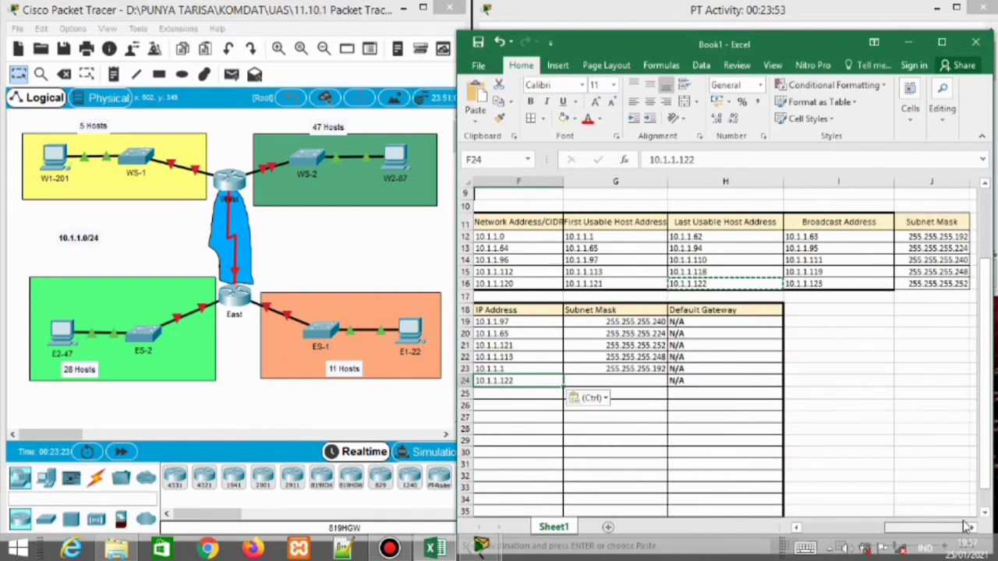
pyautogui.click(641, 382)
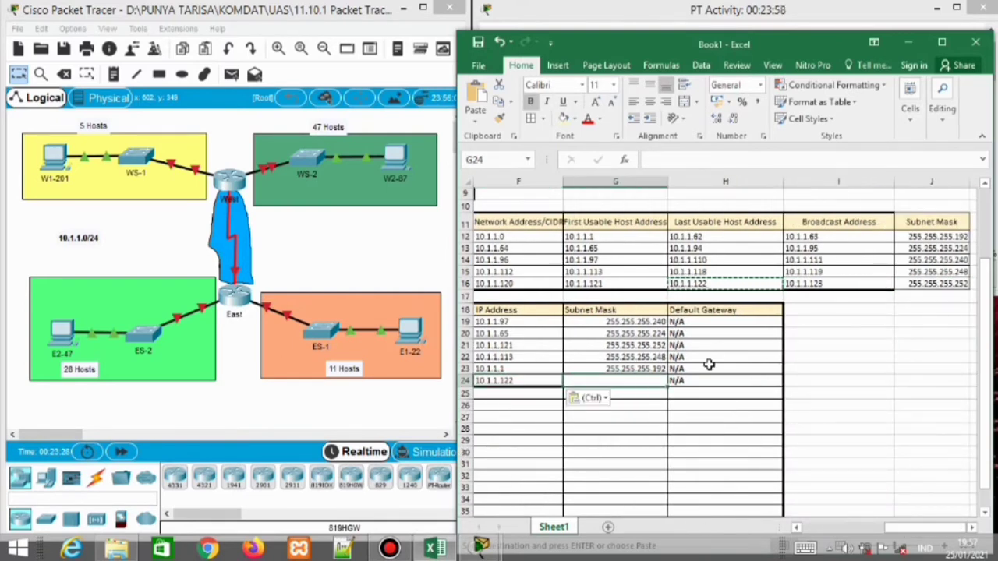
pyautogui.click(928, 282)
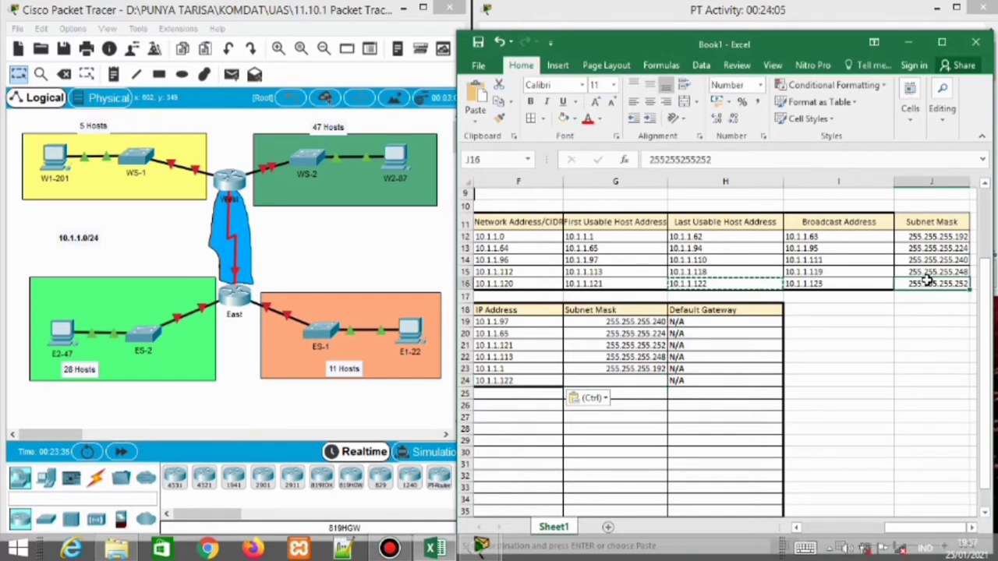
pyautogui.hotkey('ctrl', 'c')
pyautogui.click(649, 381)
pyautogui.hotkey('ctrl', 'v')
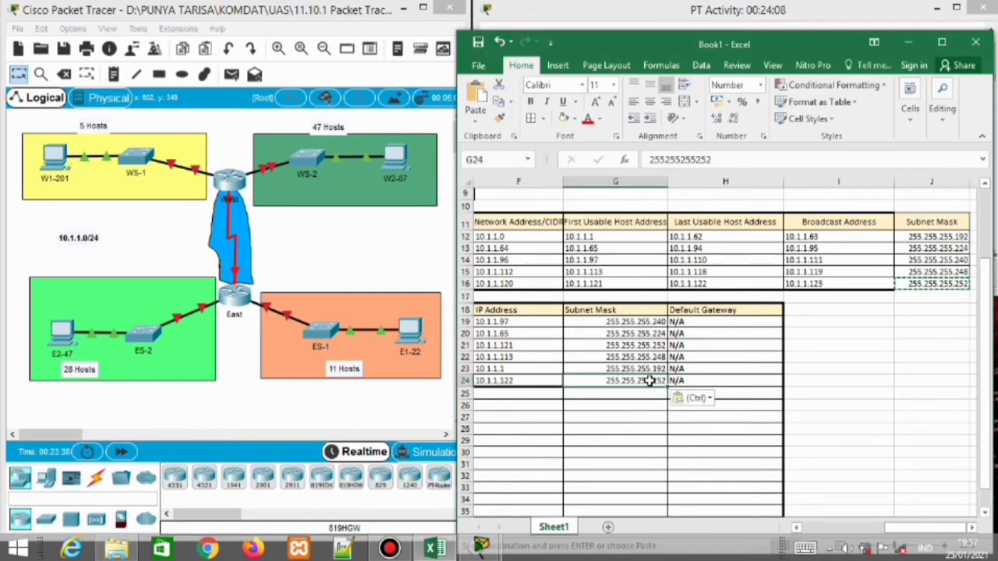
pyautogui.moveTo(909, 531); pyautogui.dragTo(838, 531)
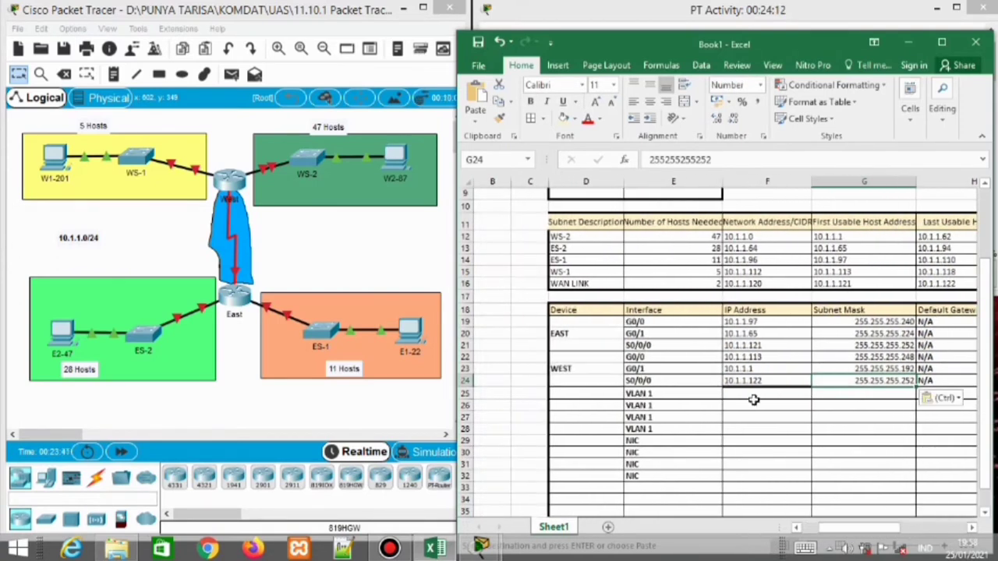
# Name the four VLAN 1 rows ES-1, ES-2, WS-1 and WS-2 in the Device column
pyautogui.click(600, 397)
pyautogui.write('ES')
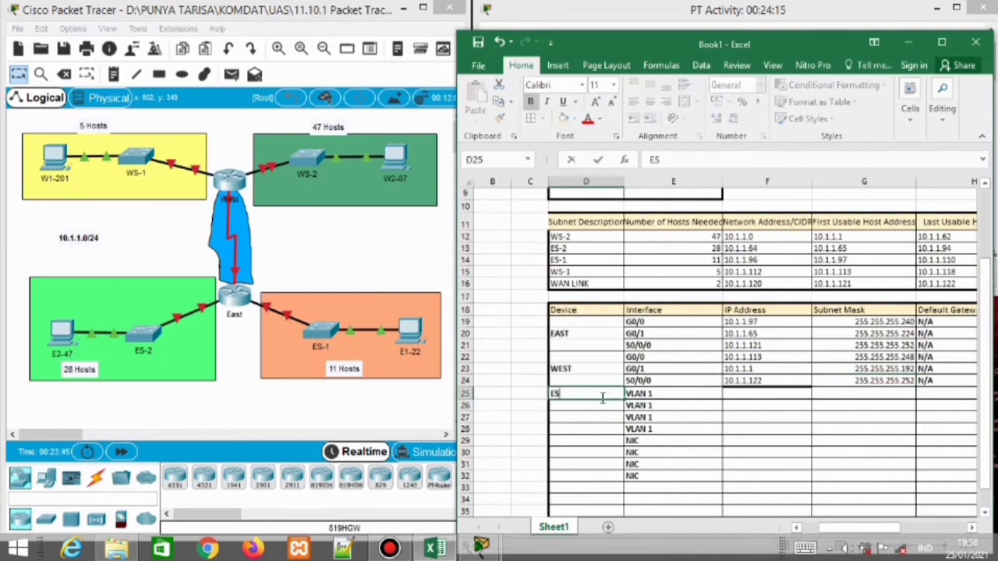
pyautogui.write('-1')
pyautogui.press('Return')
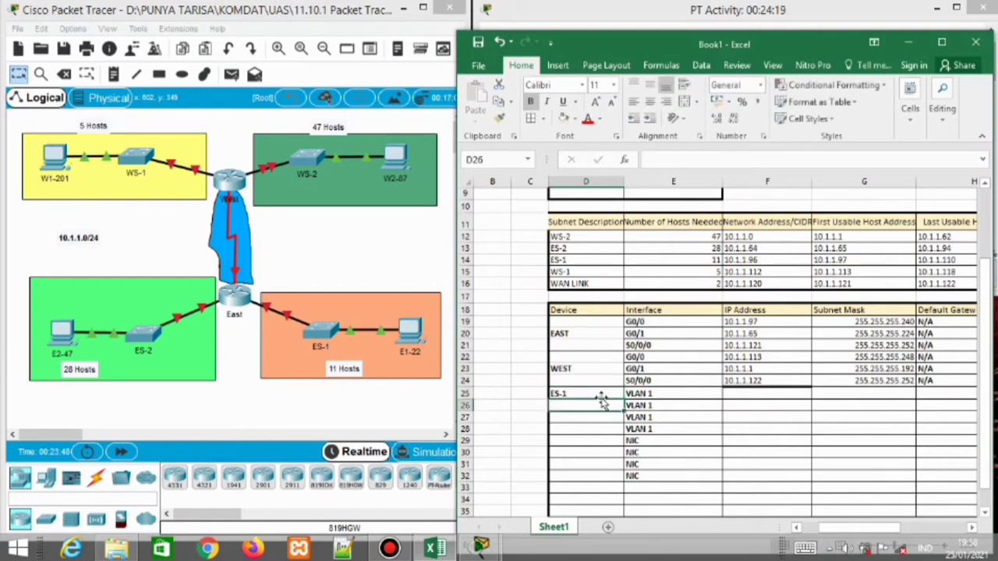
pyautogui.write('ES-1')
pyautogui.press('Return')
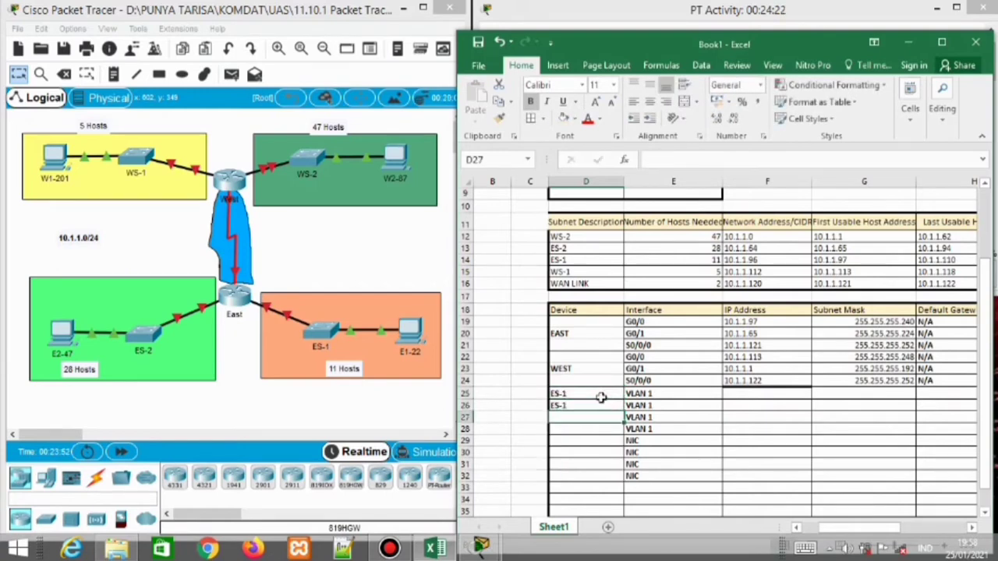
pyautogui.press('Up')
pyautogui.write('ES-2')
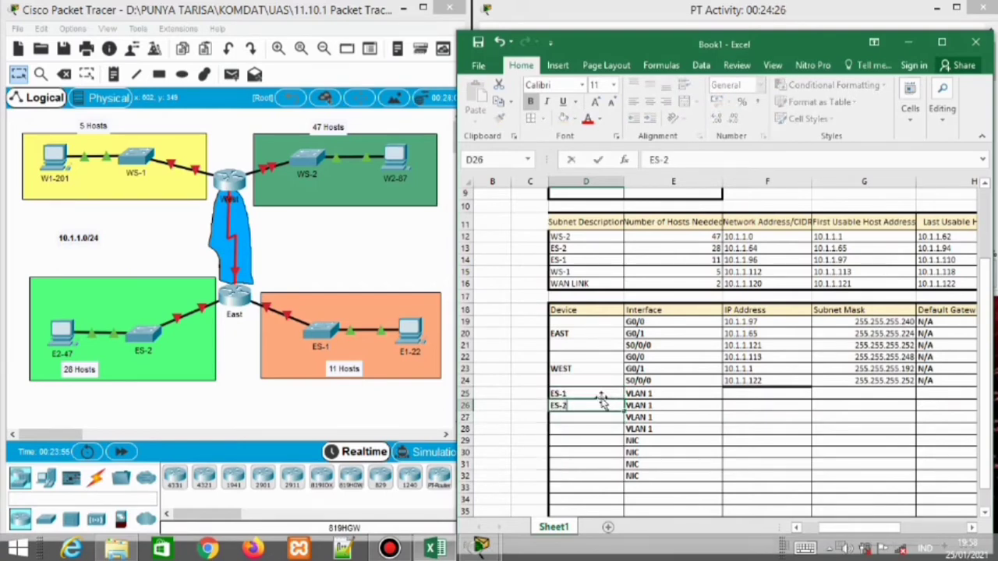
pyautogui.press('Return')
pyautogui.write('WES-1')
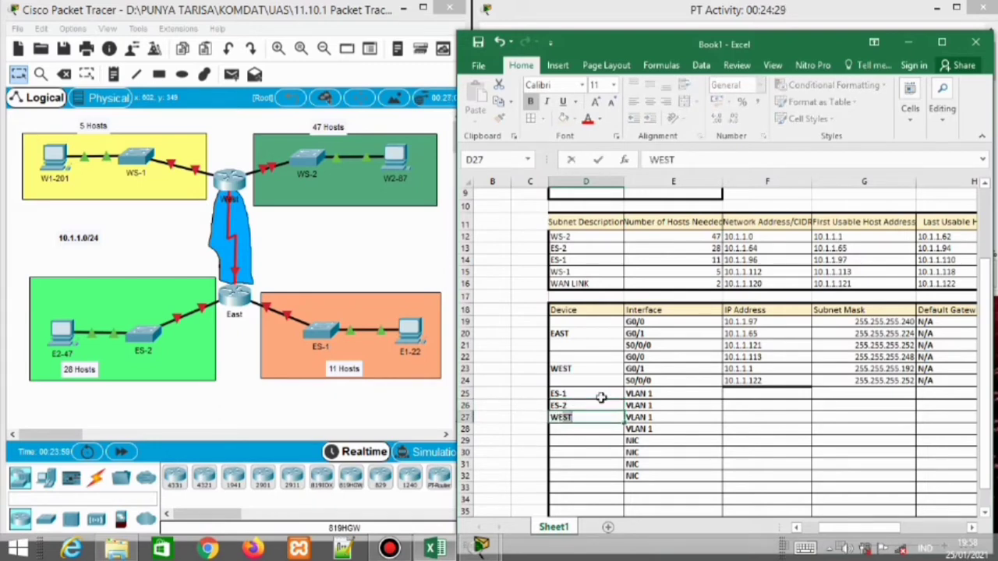
pyautogui.press('Return')
pyautogui.press('Up')
pyautogui.write('WS-1')
pyautogui.press('Return')
pyautogui.write('WS-2')
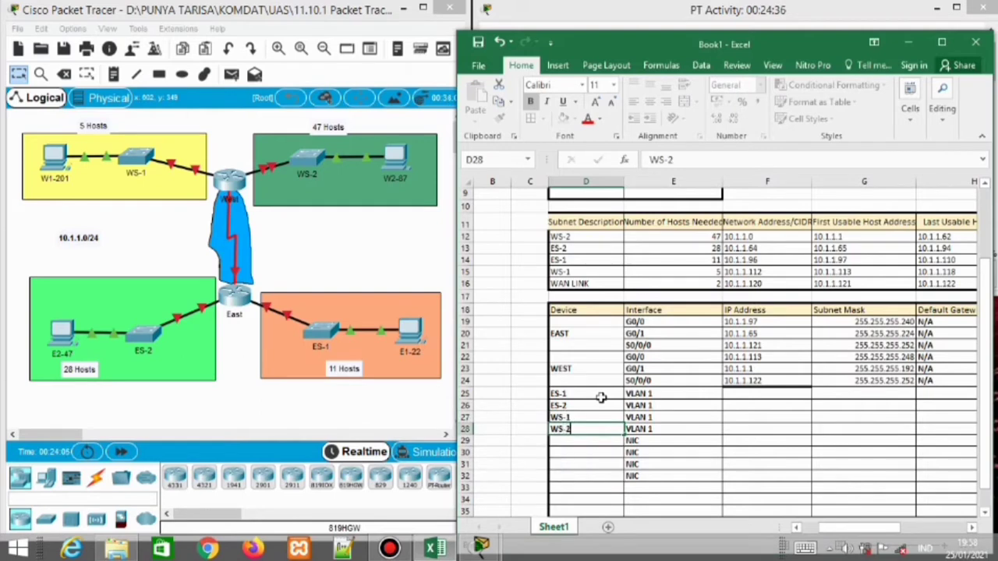
pyautogui.press('Return')
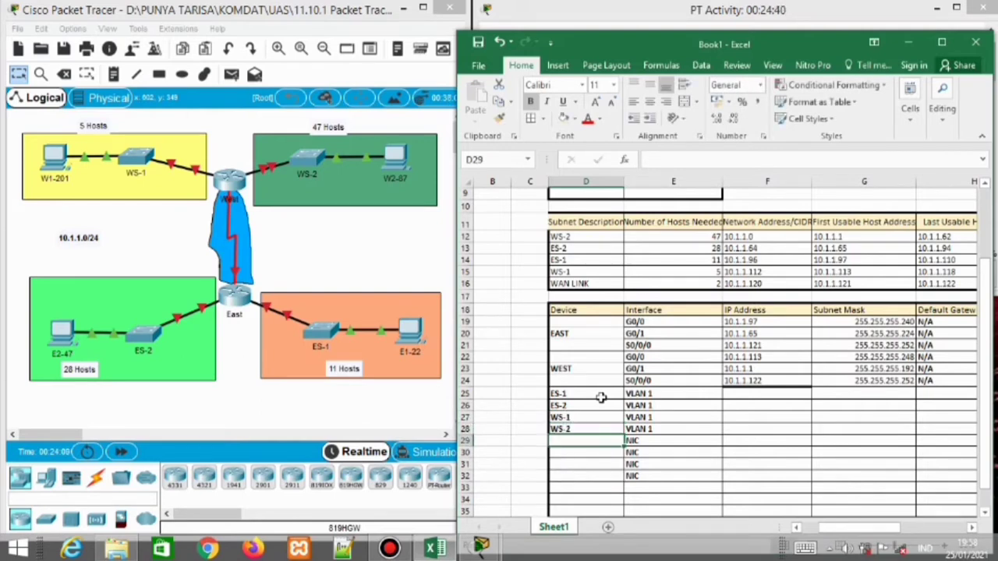
# Name the NIC rows E1-22, E2-47, W1-201 and W2-87
pyautogui.write('E1-22')
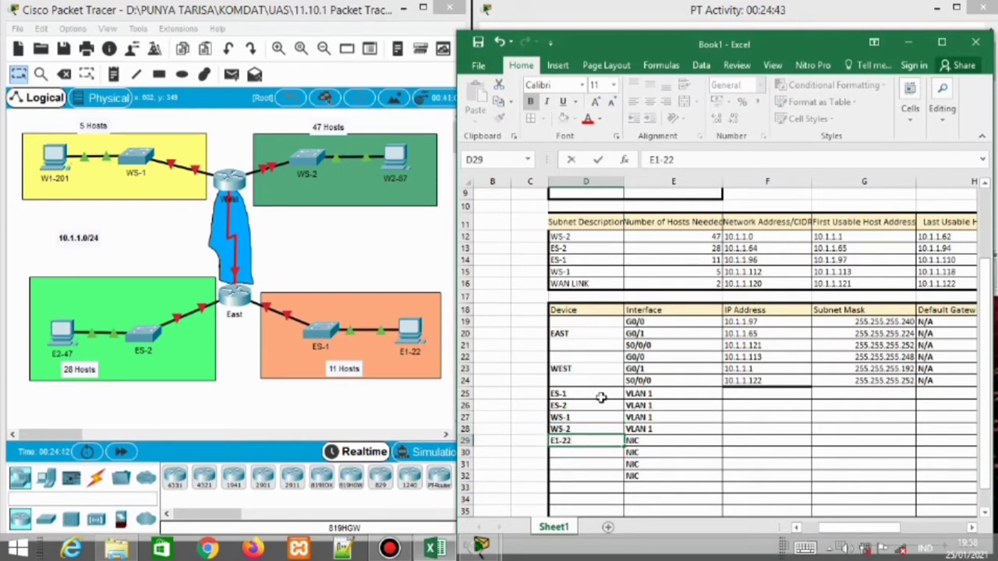
pyautogui.press('Return')
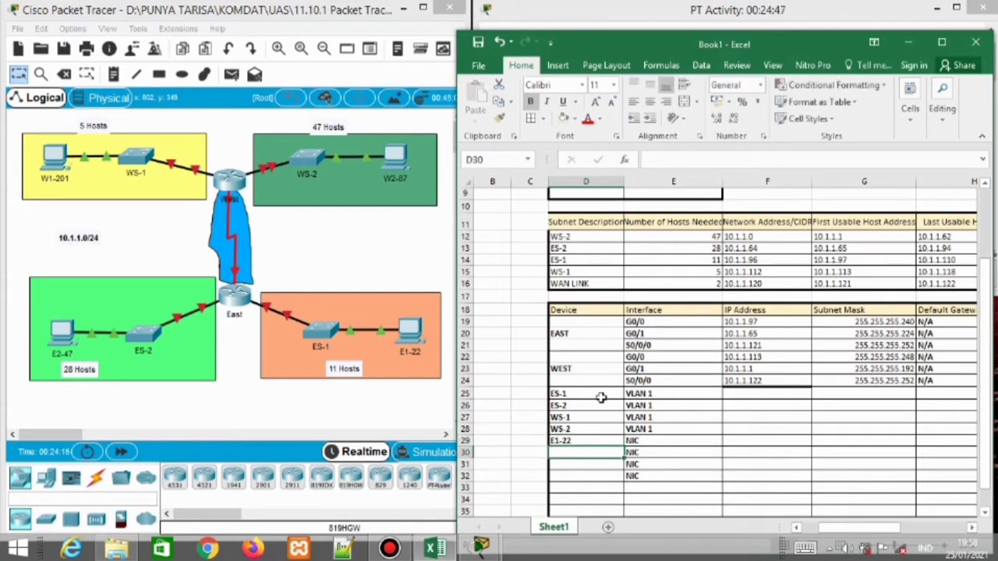
pyautogui.write('E2-47')
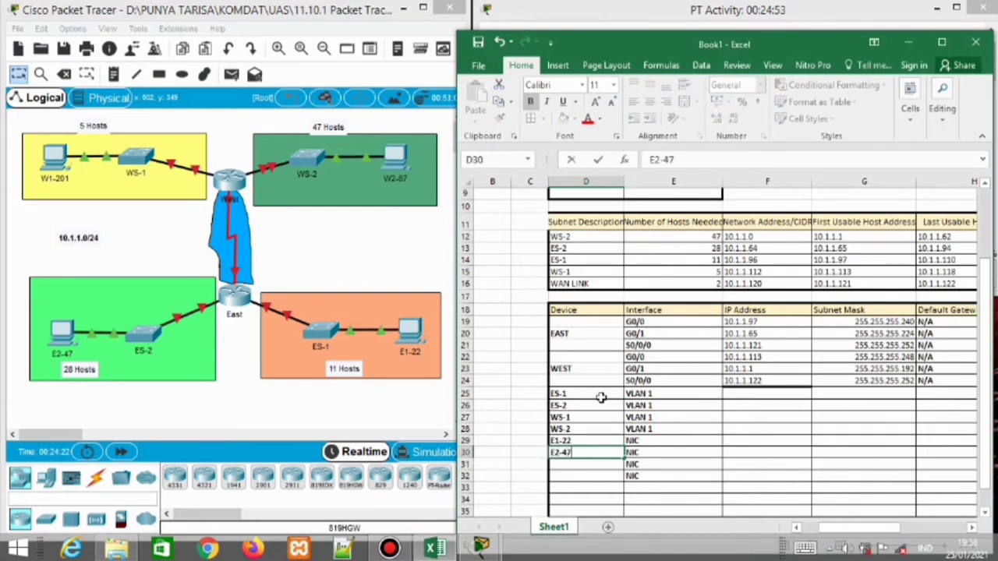
pyautogui.press('Return')
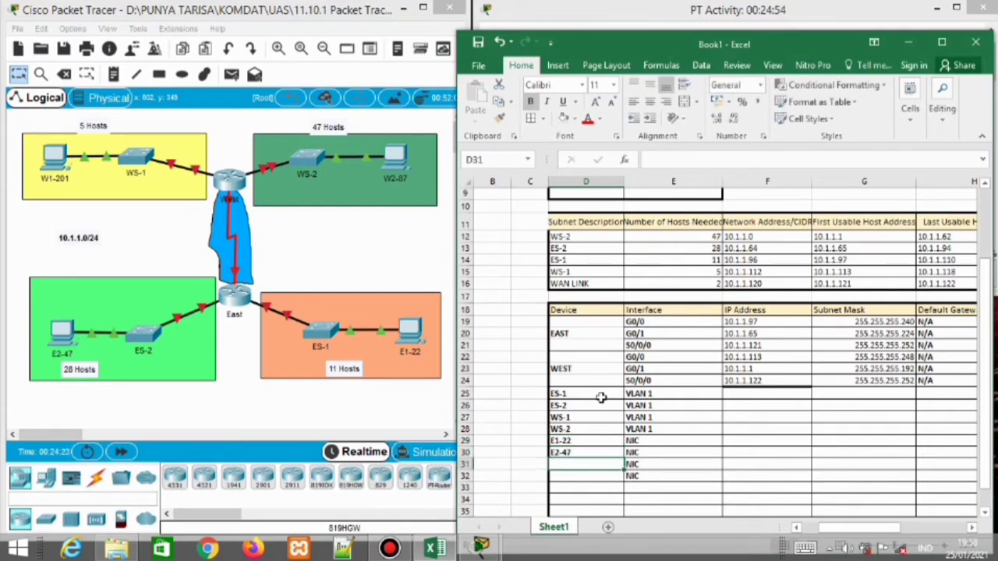
pyautogui.write('W1')
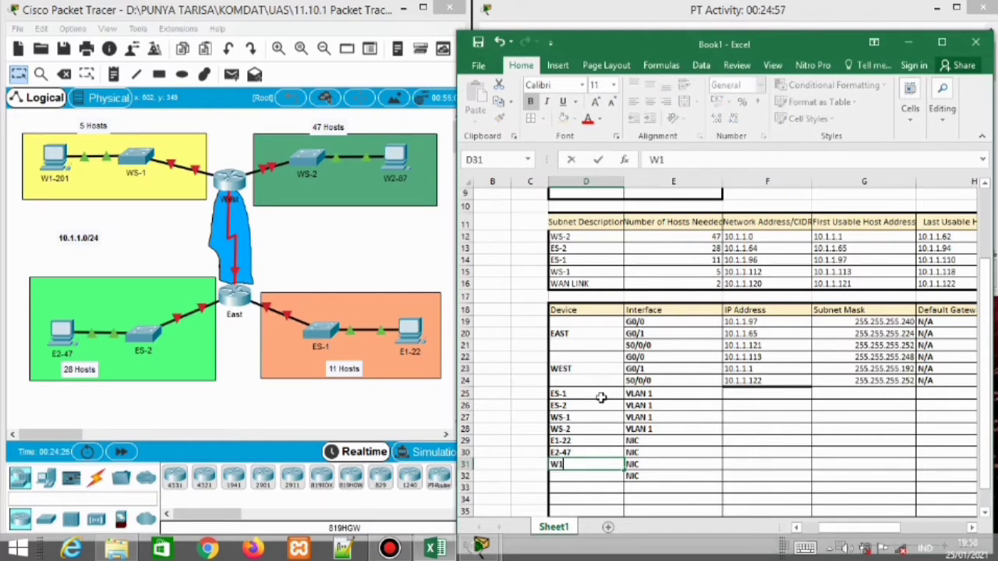
pyautogui.write('-201')
pyautogui.press('Return')
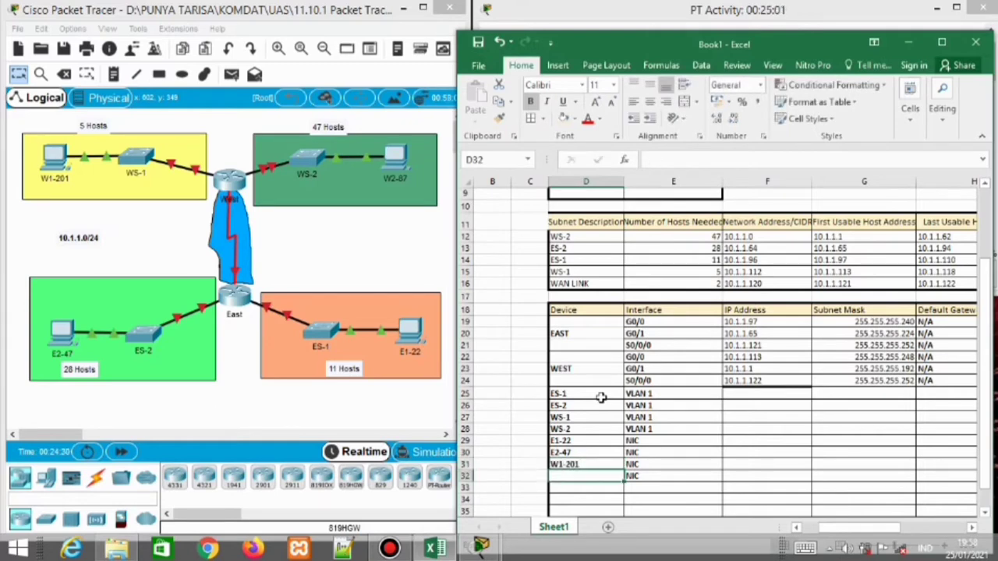
pyautogui.write('W2-87')
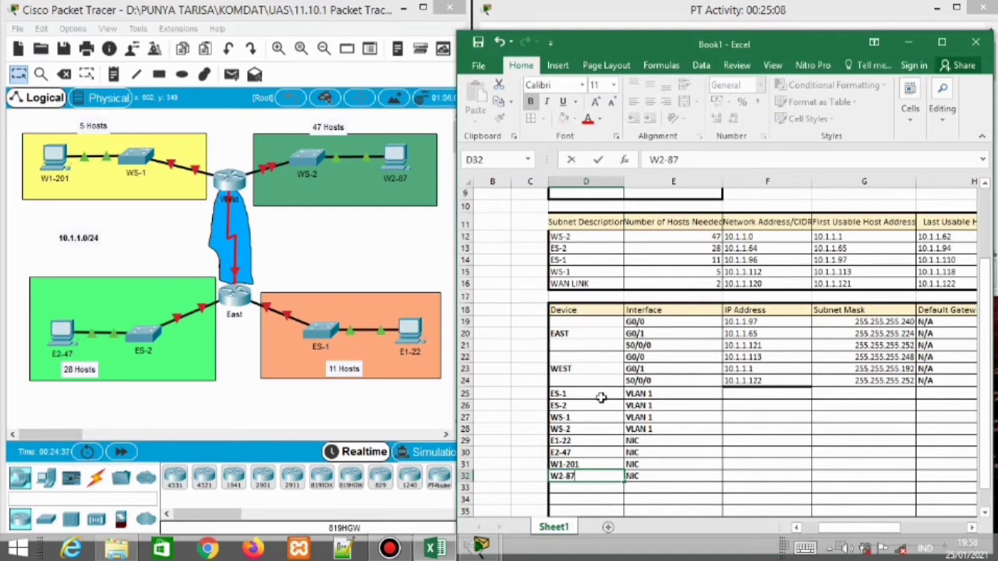
pyautogui.press('Tab')
pyautogui.press('Tab')
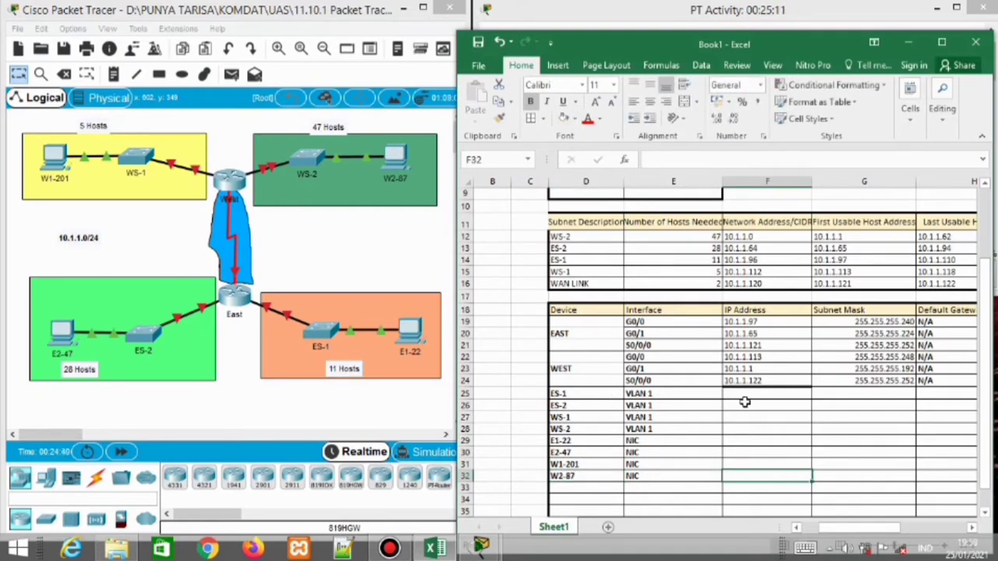
# Copy the 10.1.1. prefix from WEST G0/1's address and complete ES-1's IP as 10.1.1.98
pyautogui.click(745, 399)
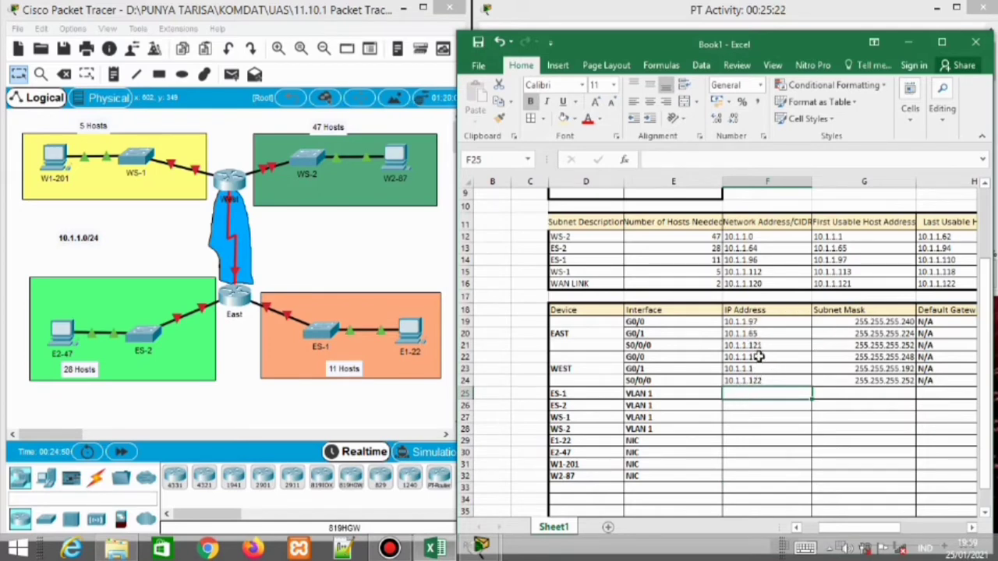
pyautogui.doubleClick(748, 369)
pyautogui.moveTo(741, 370); pyautogui.dragTo(725, 369)
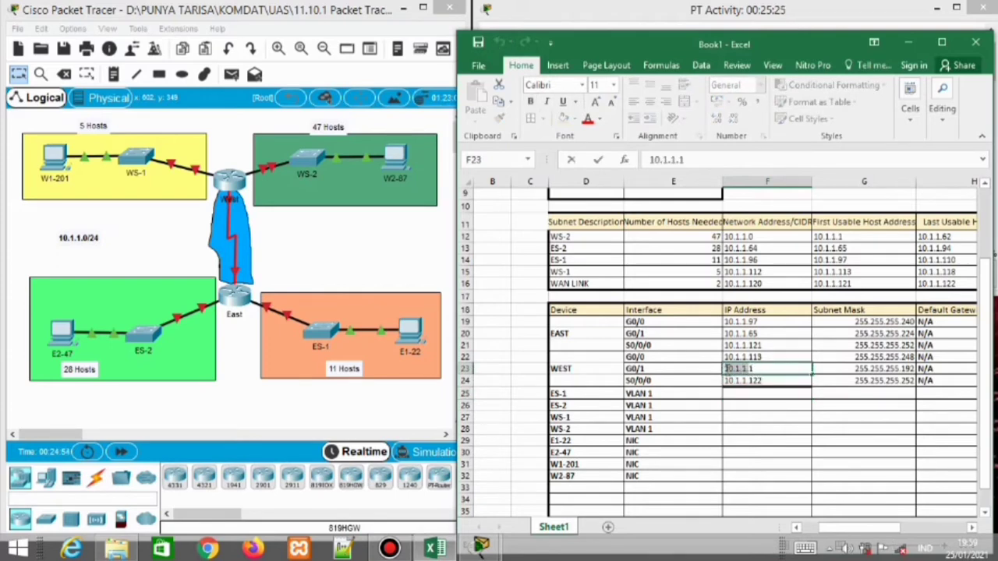
pyautogui.hotkey('ctrl', 'c')
pyautogui.click(731, 393)
pyautogui.hotkey('ctrl', 'v')
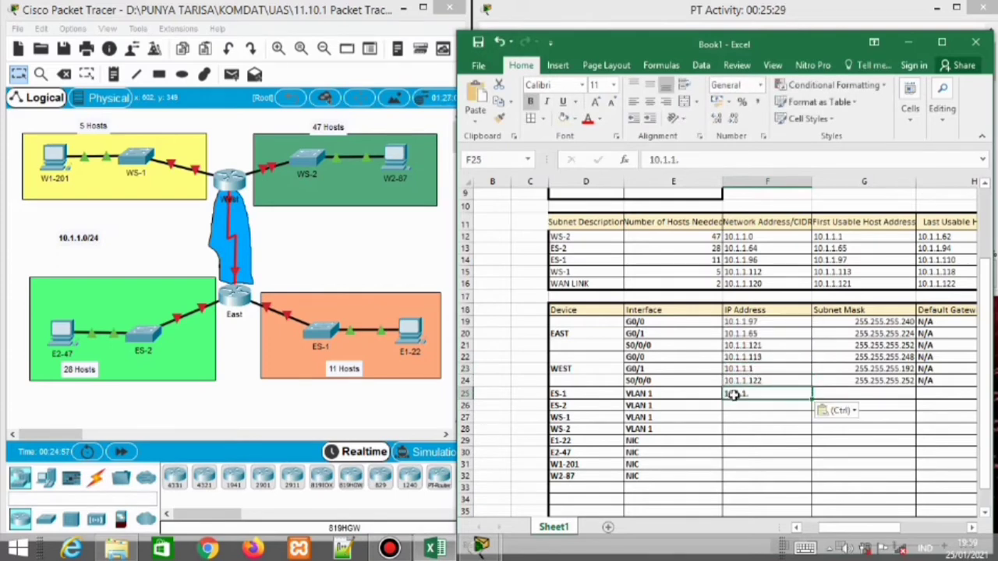
pyautogui.press('F2')
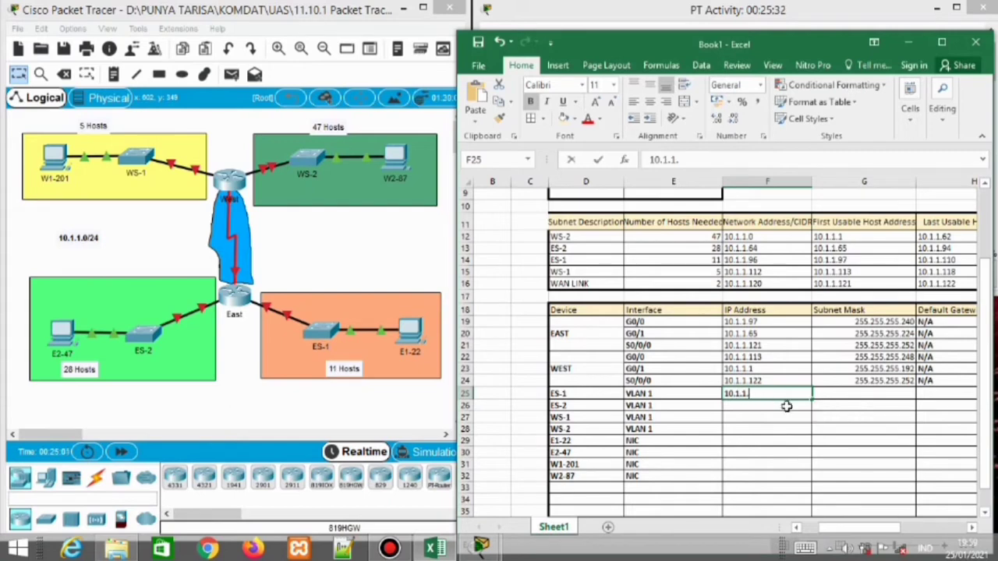
pyautogui.write('98')
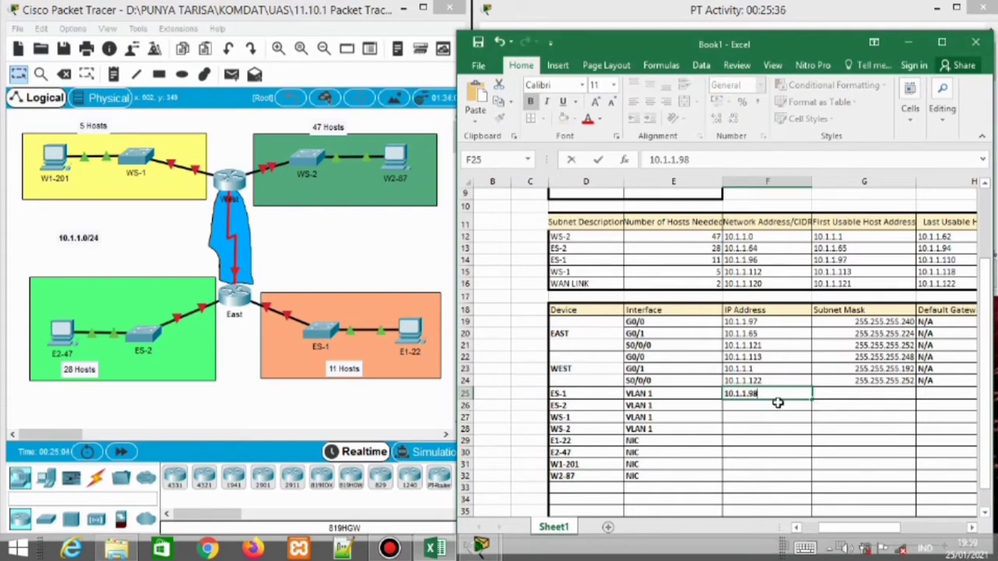
pyautogui.press('Return')
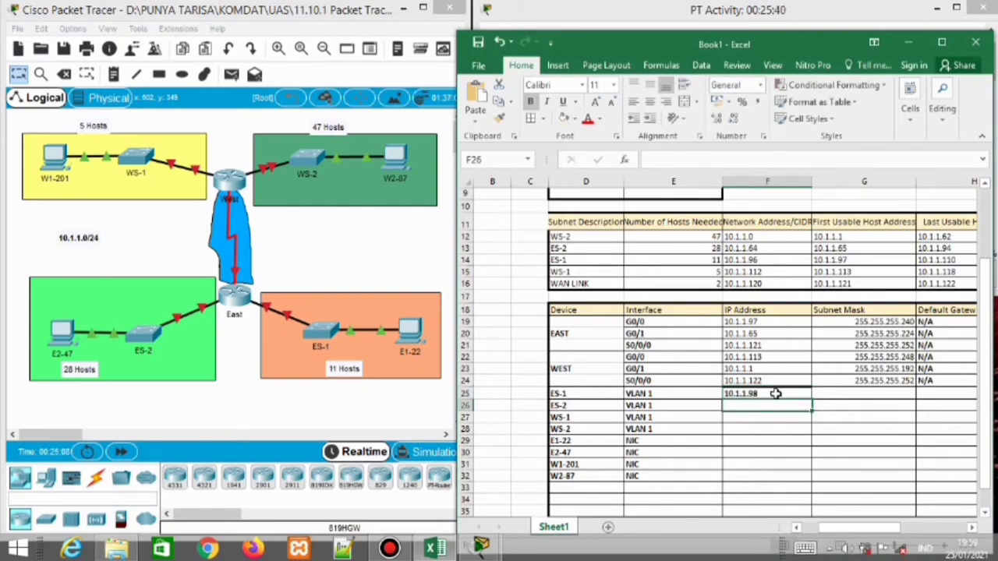
# Clear ES-1's IP address cell and re-enter it as 10.1.1.98
pyautogui.click(774, 385)
pyautogui.click(765, 393)
pyautogui.press('Delete')
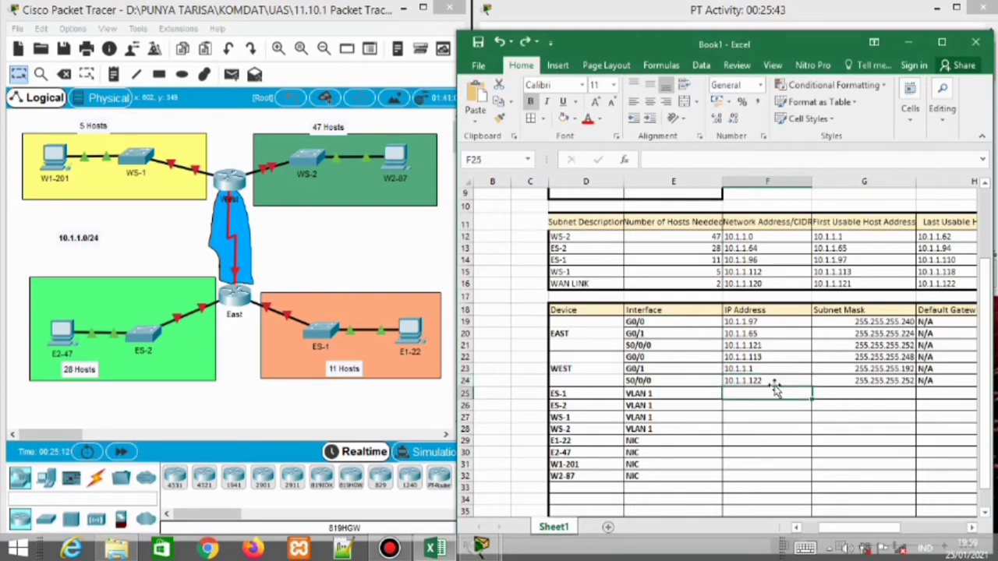
pyautogui.write('10')
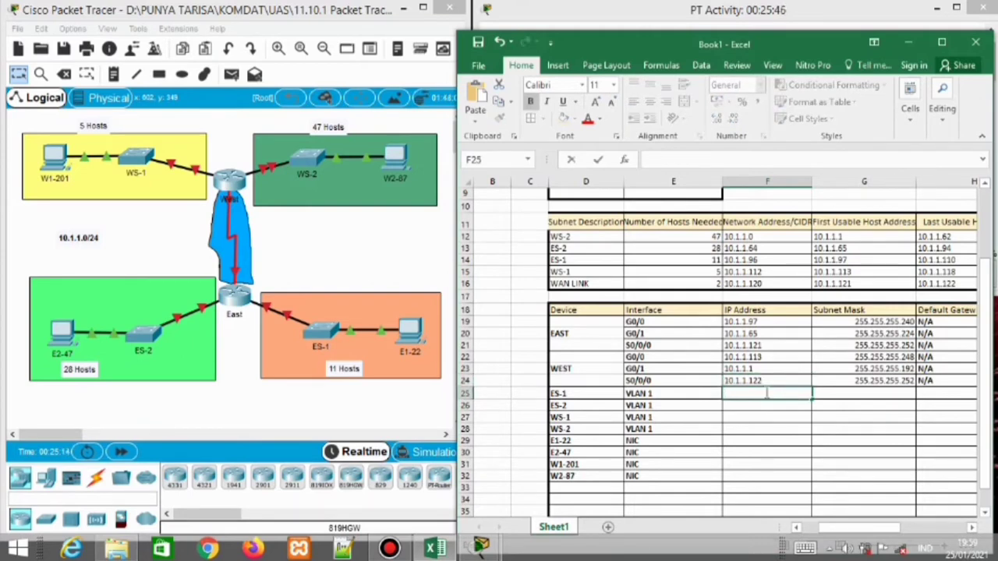
pyautogui.write('10.1.1.')
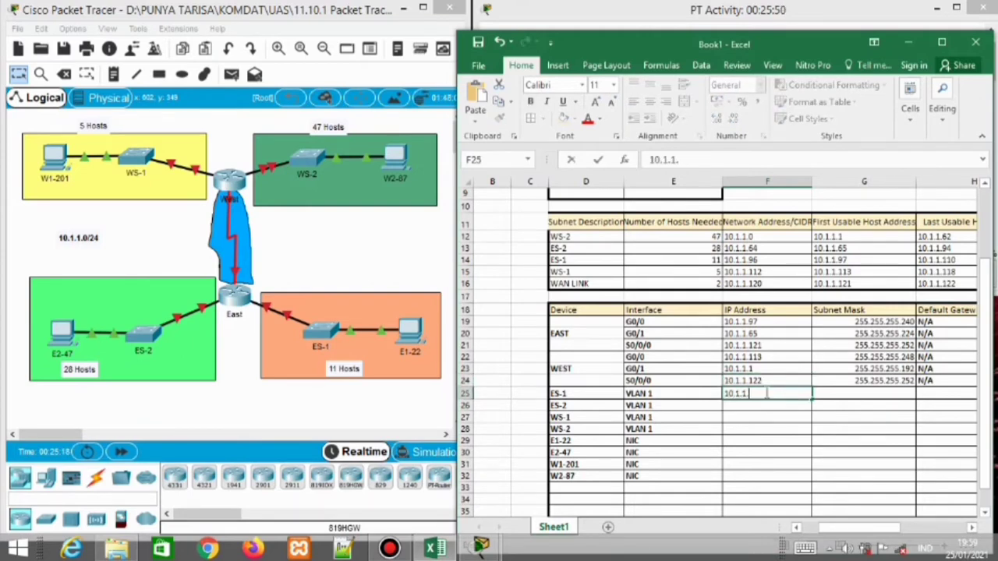
pyautogui.write('98')
pyautogui.press('Return')
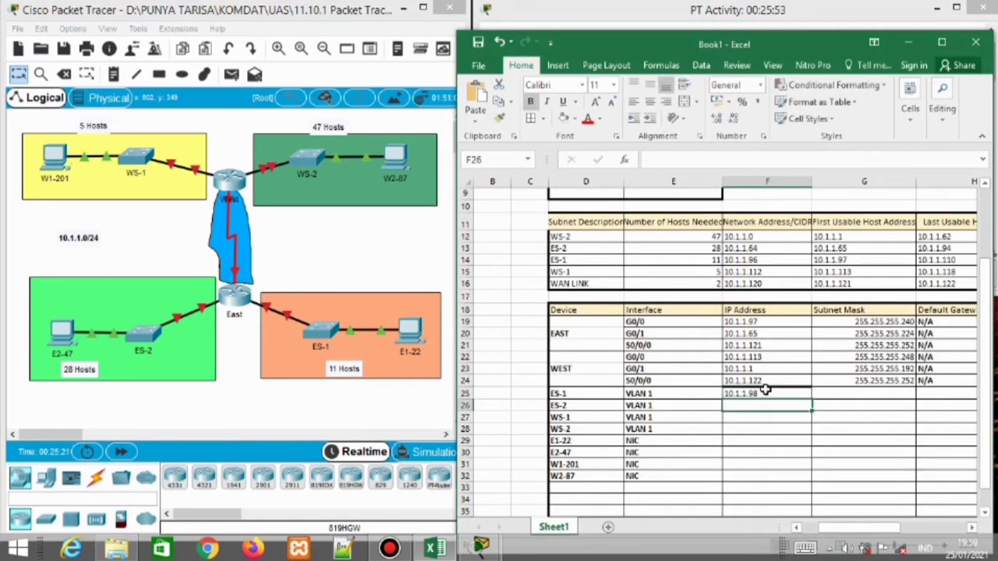
pyautogui.click(765, 382)
pyautogui.click(762, 393)
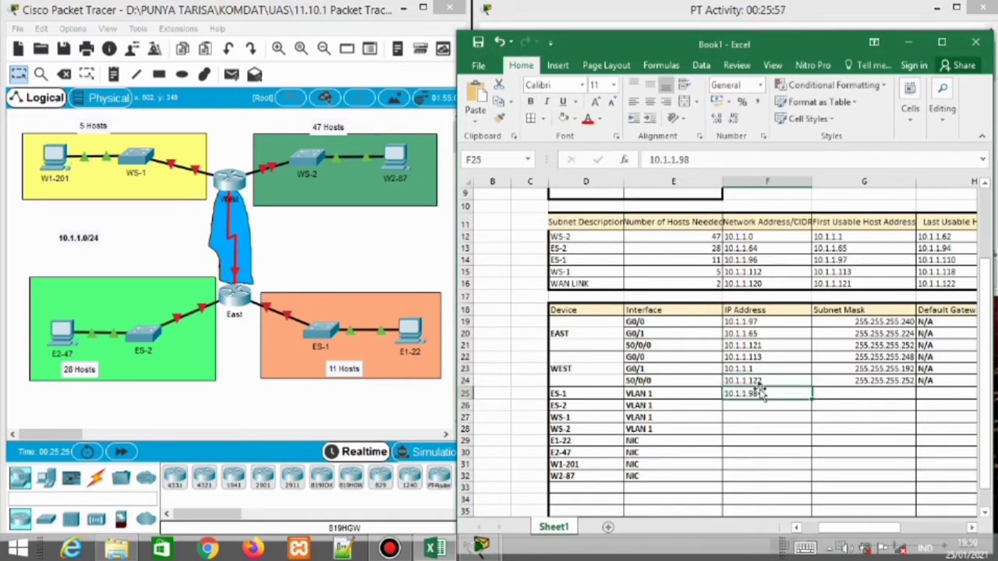
# Erase the thick border beneath WEST's last address, 10.1.1.122
pyautogui.click(543, 118)
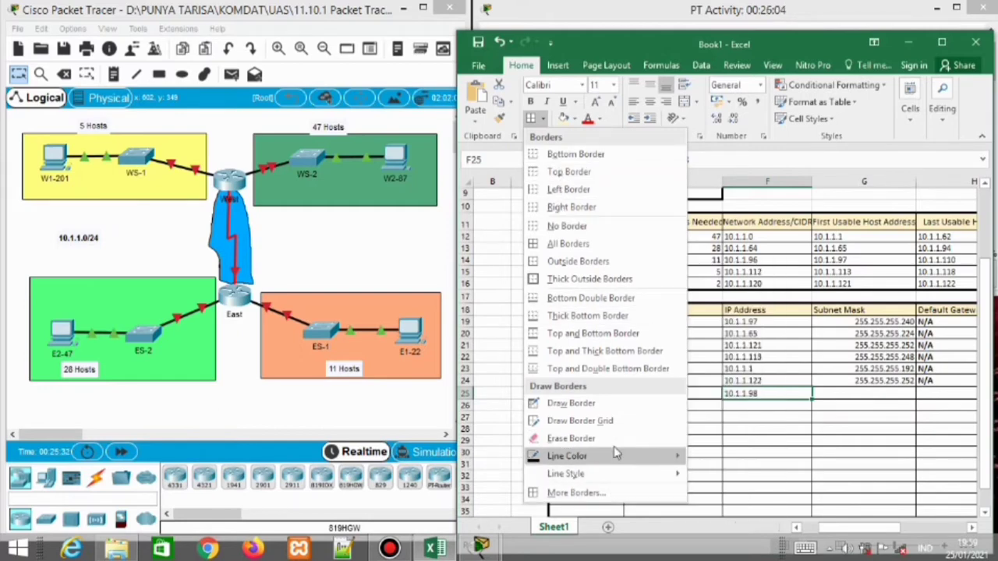
pyautogui.click(648, 439)
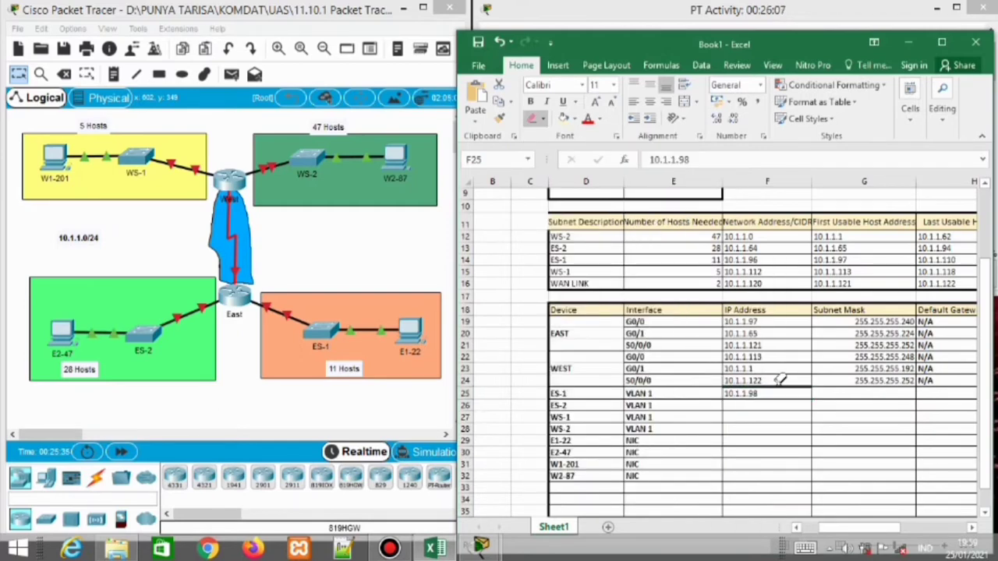
pyautogui.click(780, 381)
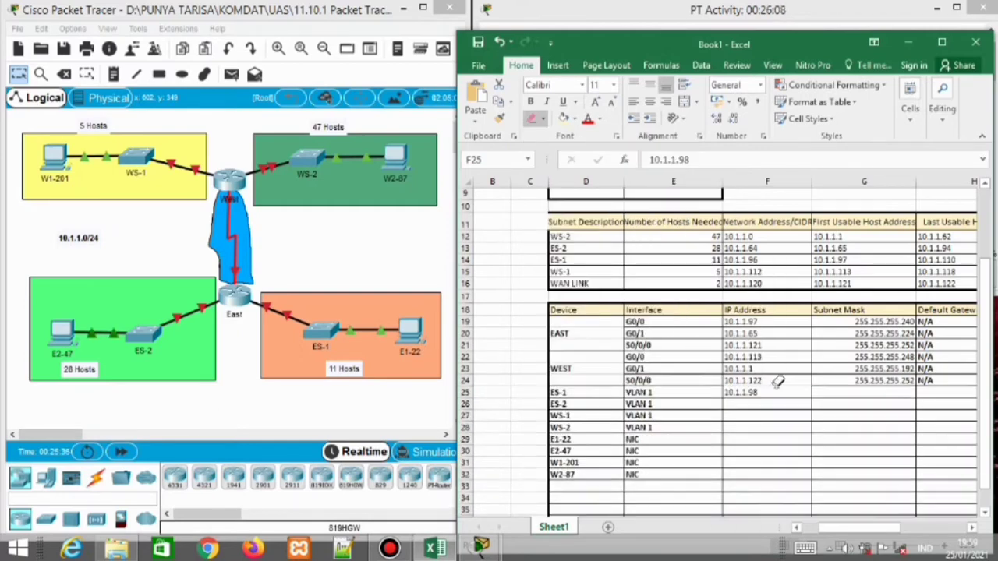
pyautogui.click(544, 120)
pyautogui.click(536, 119)
pyautogui.click(545, 121)
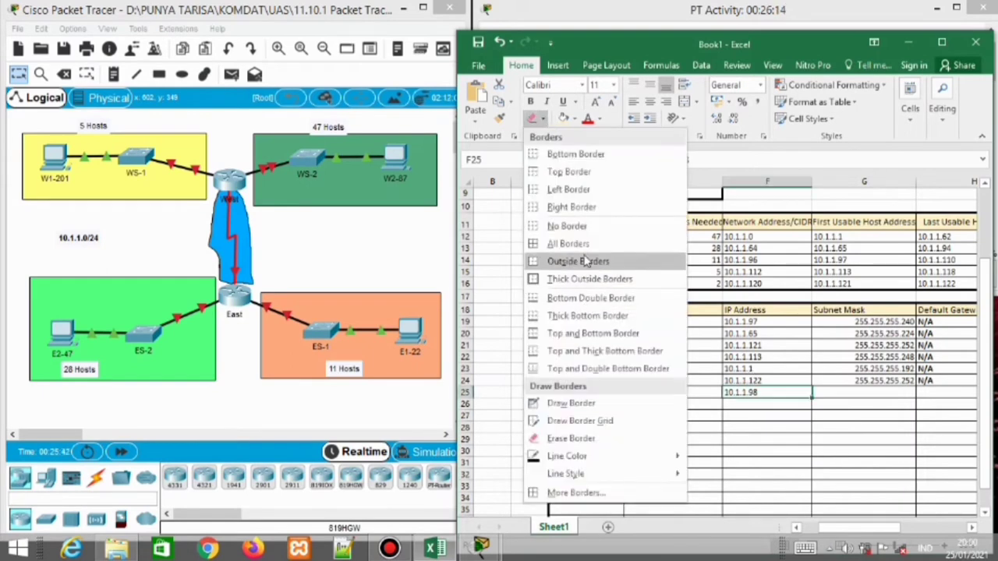
pyautogui.click(573, 171)
pyautogui.click(768, 404)
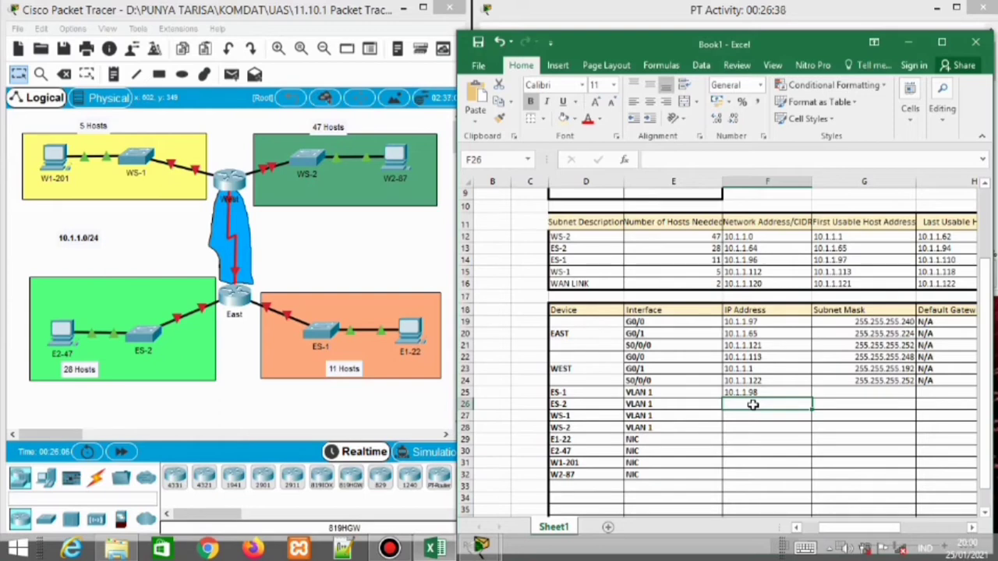
# Enter 10.1.1.66, 10.1.1.114, 10.1.1.2, 10.1.1.110 and 10.1.1.94 for ES-2, WS-1, WS-2, E1-22 and E2-47
pyautogui.write('10.1.1.66')
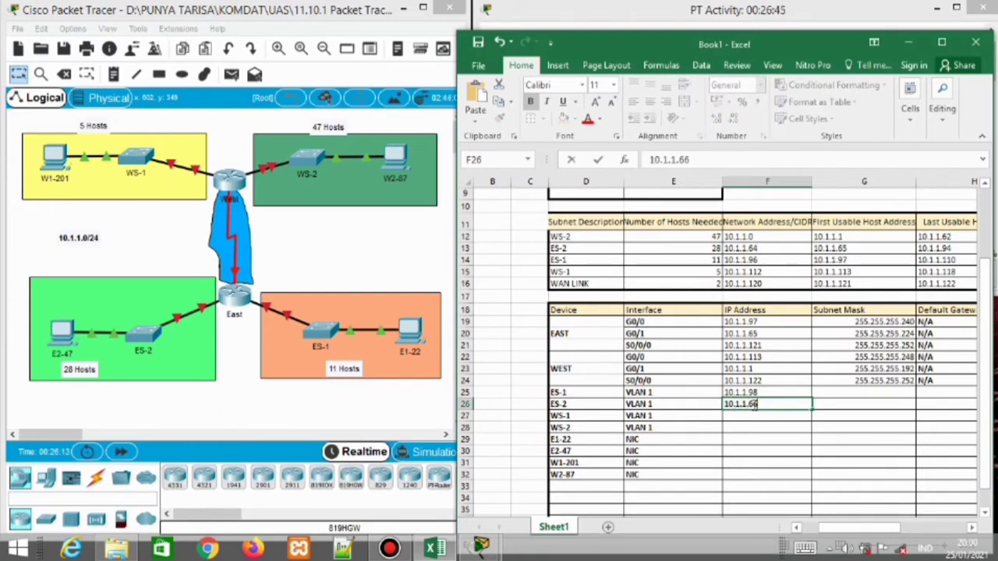
pyautogui.press('Return')
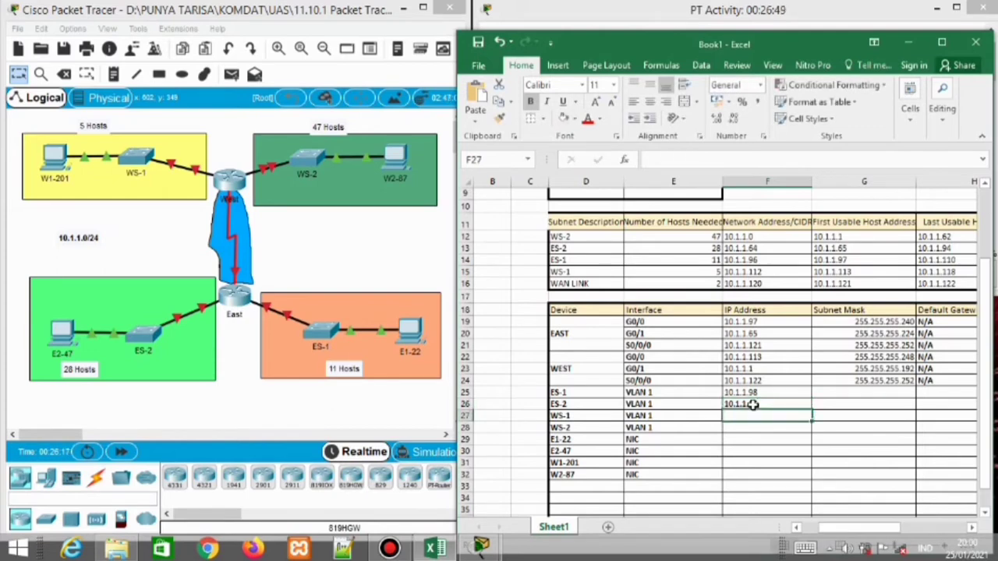
pyautogui.write('10.1.1.114')
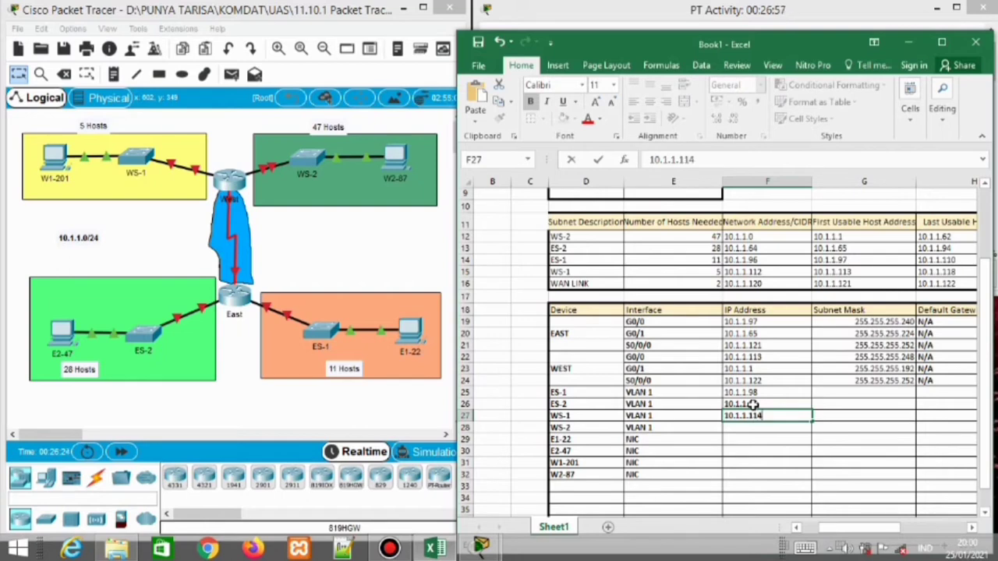
pyautogui.press('Return')
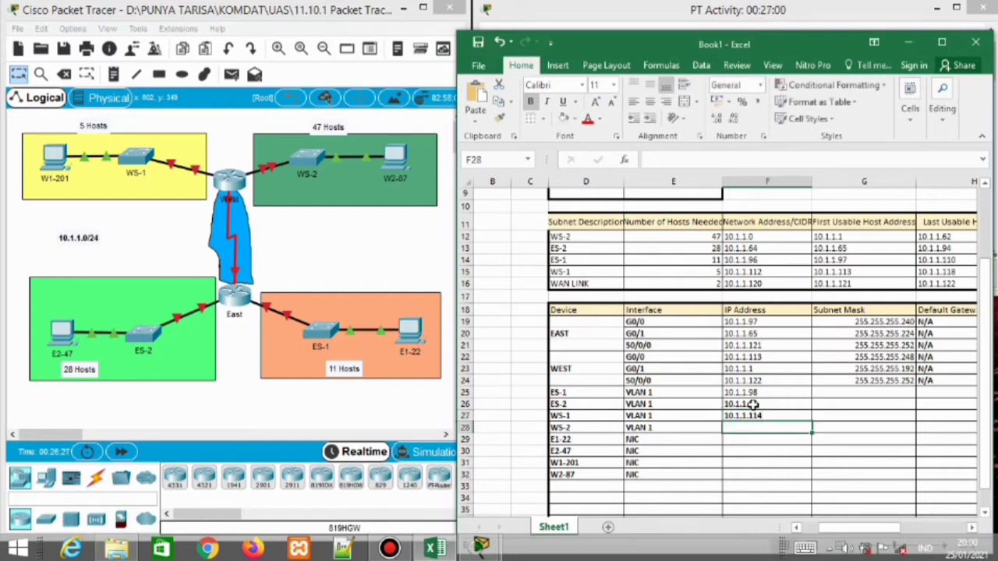
pyautogui.write('10.1.1.2')
pyautogui.press('Return')
pyautogui.write('1')
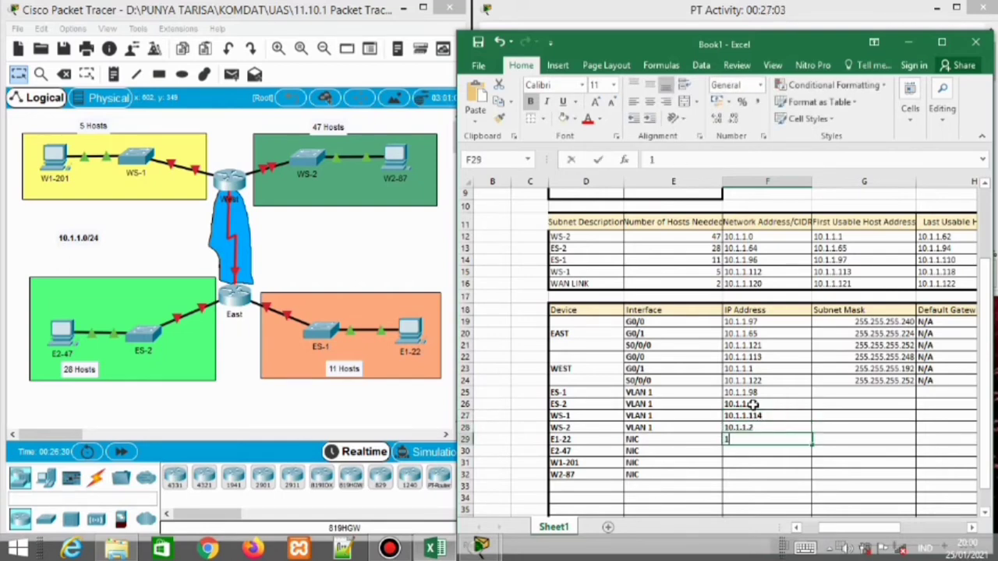
pyautogui.write('0.1.1.110')
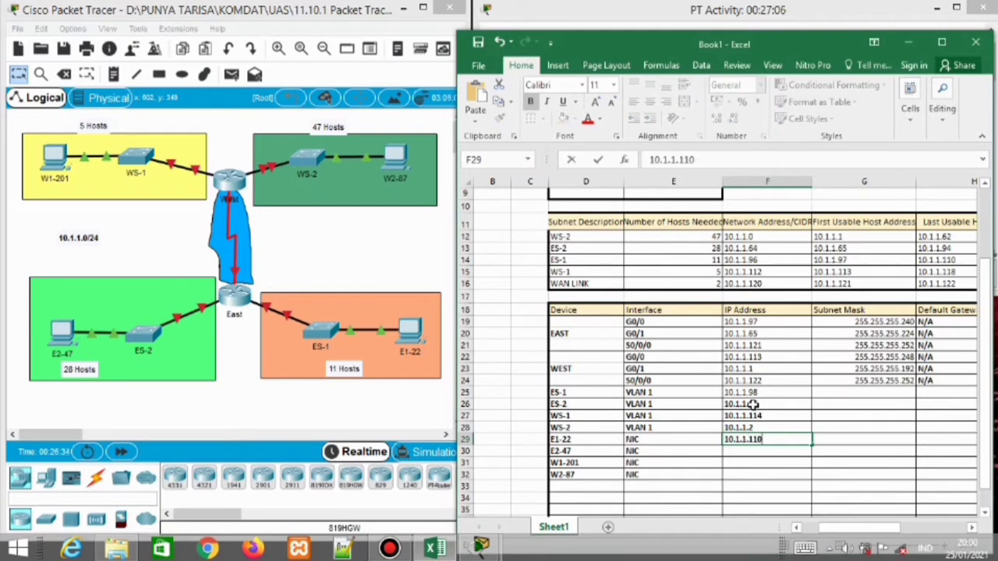
pyautogui.press('Return')
pyautogui.write('10.1.1.')
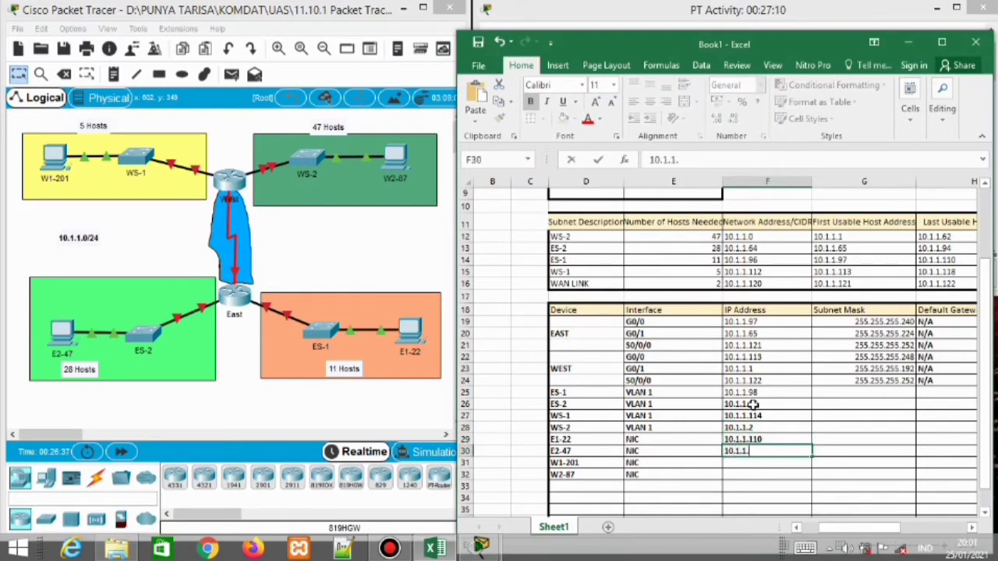
pyautogui.write('94')
pyautogui.press('Return')
# Enter W1-201's address and correct the mistyped 10.1.1.18 to 10.1.1.118
pyautogui.write('10.1.1.')
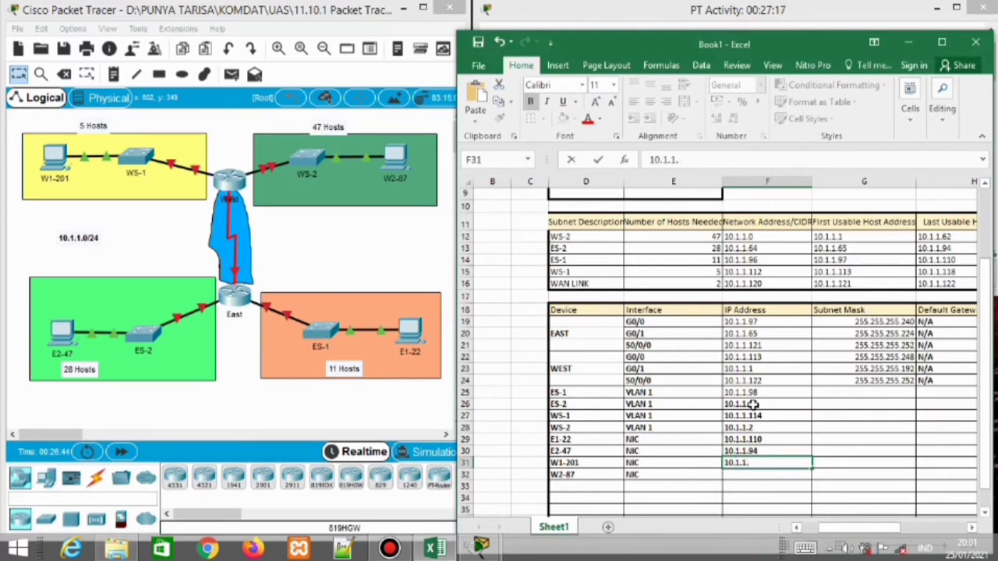
pyautogui.write('18')
pyautogui.press('Return')
pyautogui.write('10')
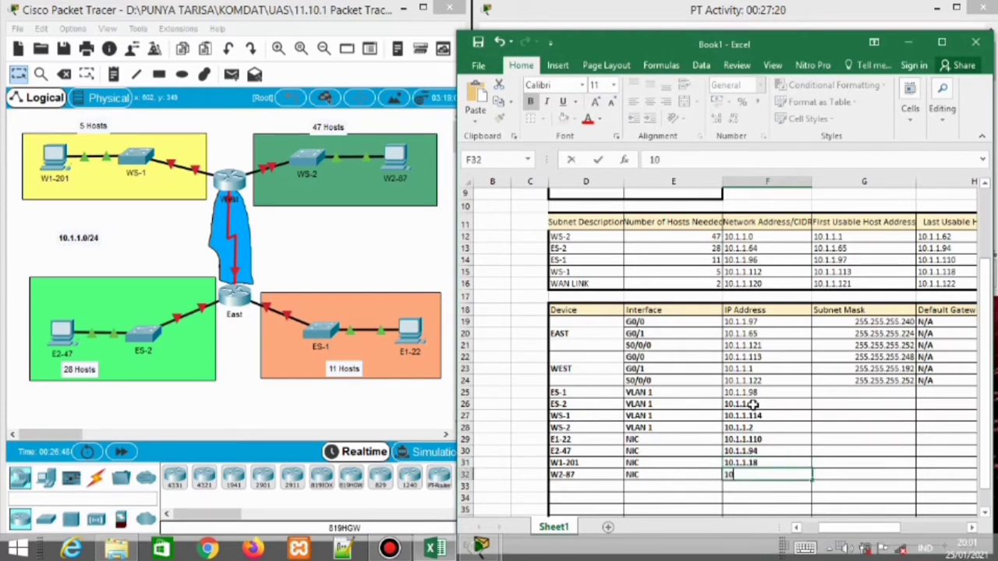
pyautogui.write('.1.1.')
pyautogui.press('Up')
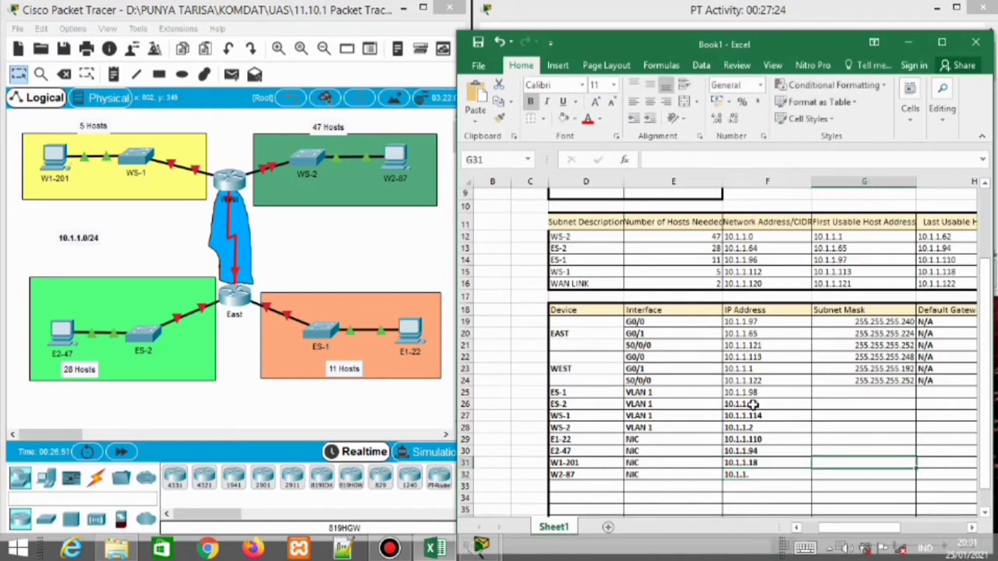
pyautogui.doubleClick(751, 463)
pyautogui.write('18')
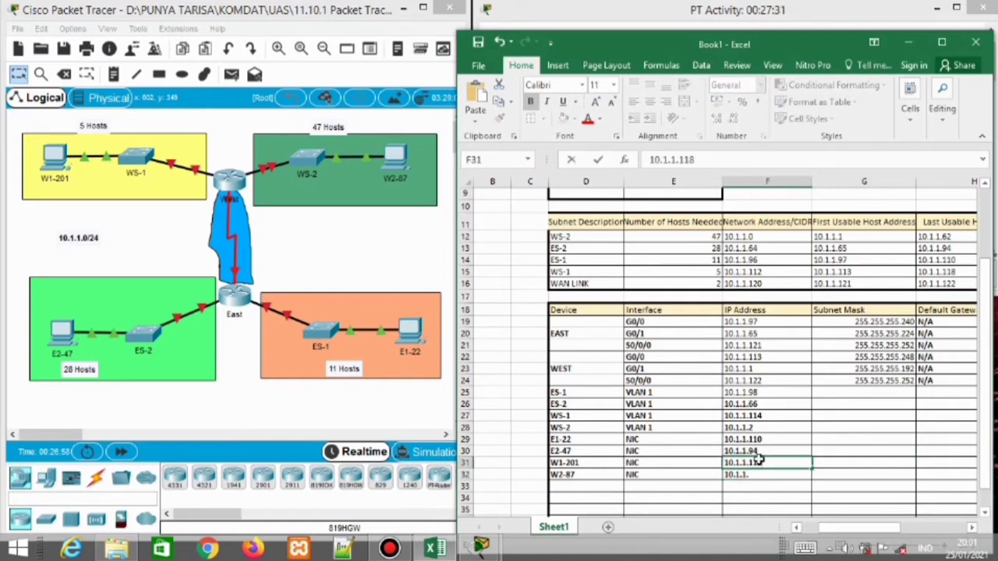
pyautogui.press('Return')
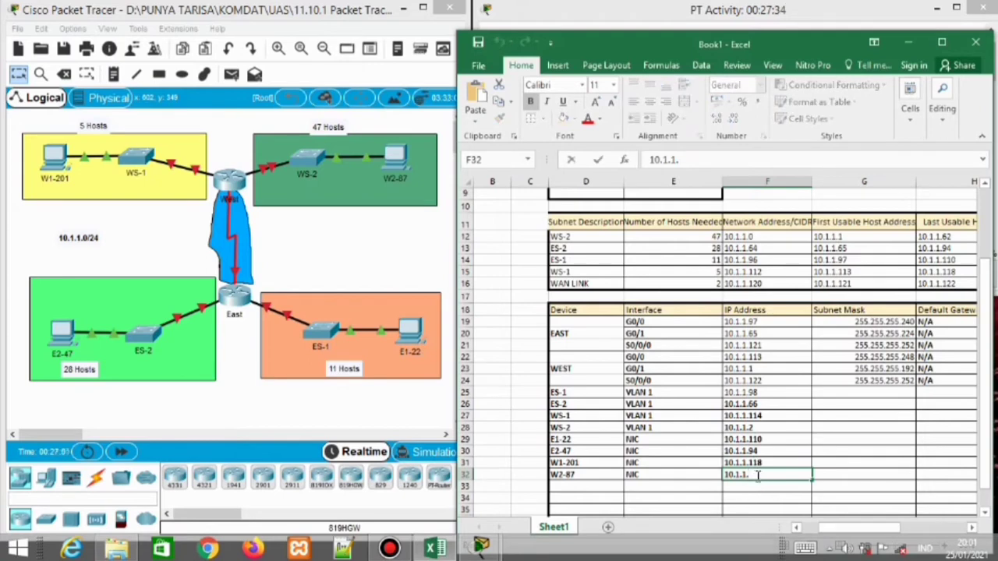
# Copy mask 255.255.255.240 to ES-1 and 255.255.255.224 to ES-2 from the EAST interfaces
pyautogui.click(862, 393)
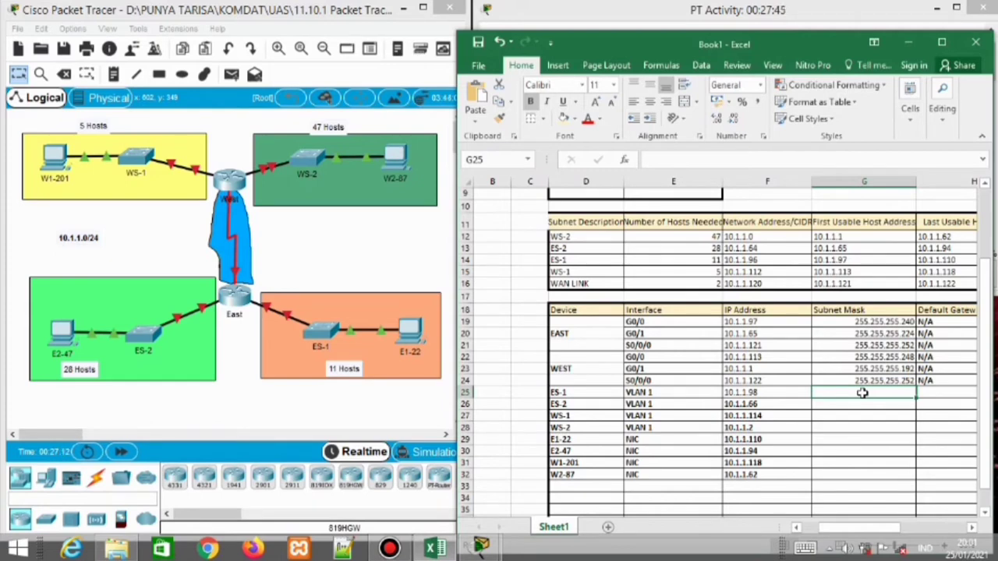
pyautogui.click(872, 321)
pyautogui.hotkey('ctrl', 'c')
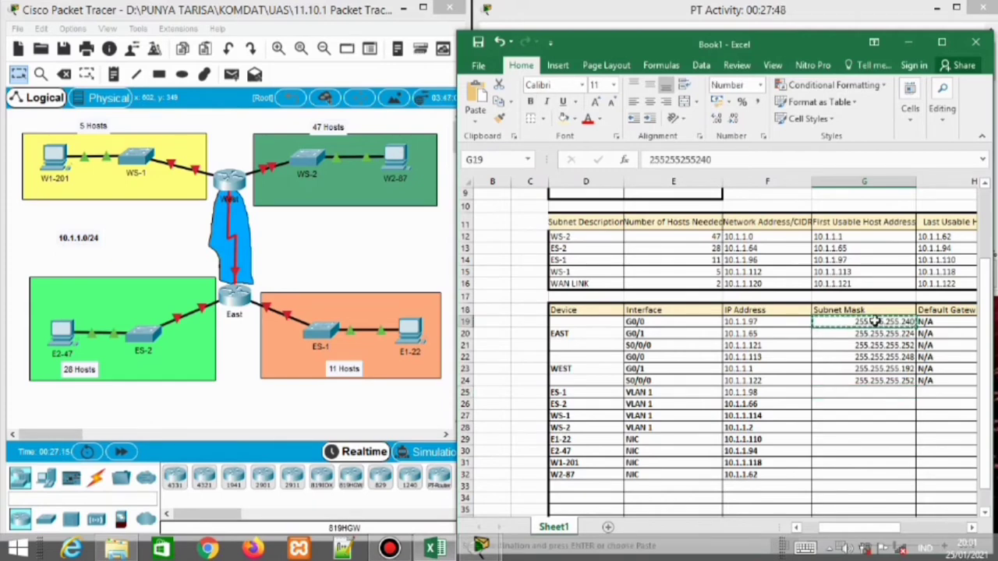
pyautogui.click(869, 392)
pyautogui.hotkey('ctrl', 'v')
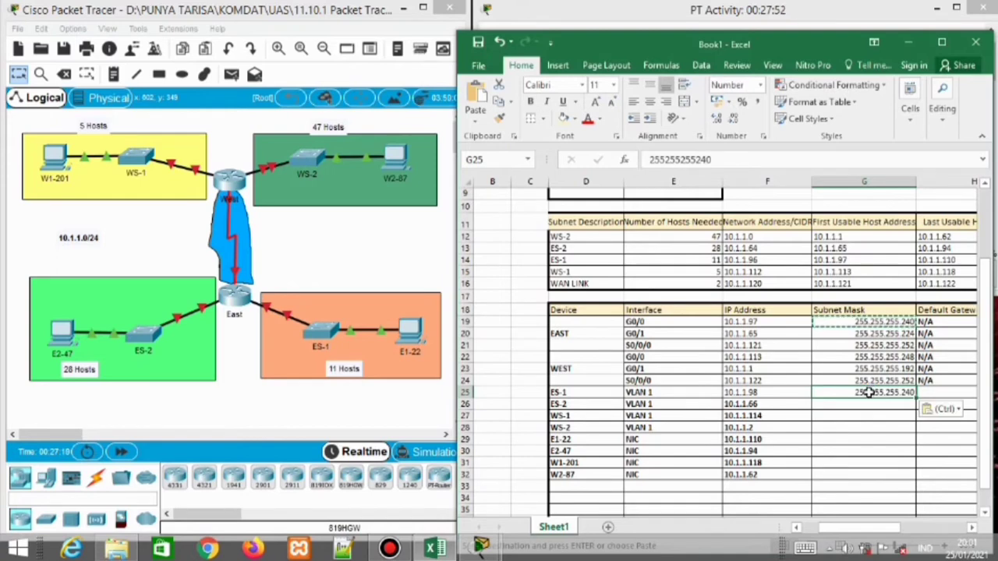
pyautogui.click(873, 404)
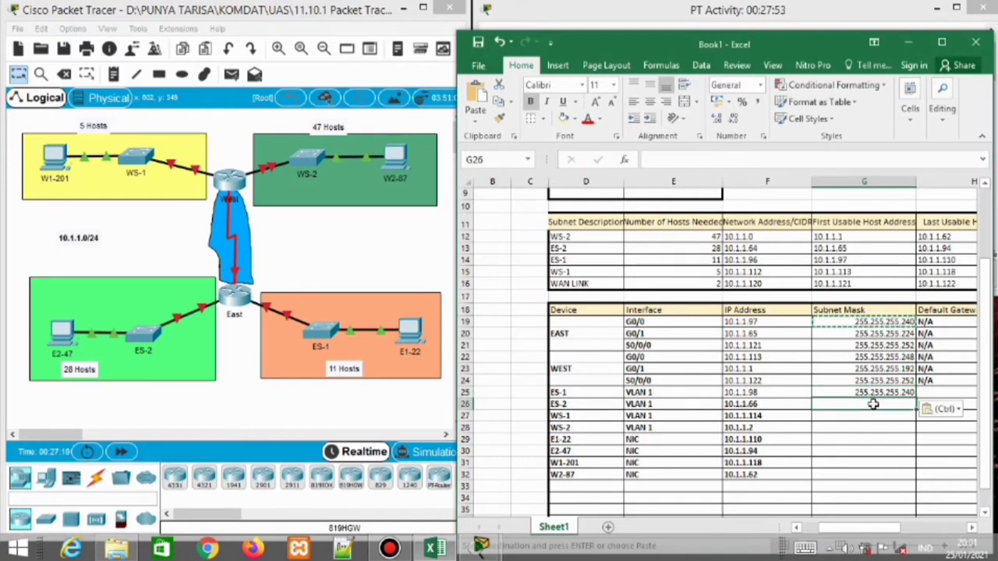
pyautogui.click(883, 333)
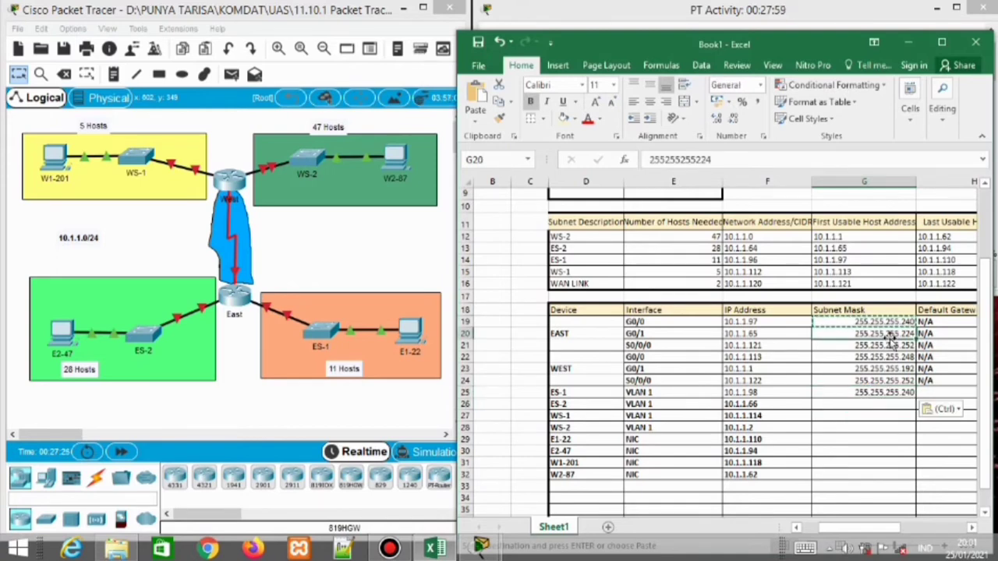
pyautogui.hotkey('ctrl', 'c')
pyautogui.click(877, 404)
pyautogui.hotkey('ctrl', 'v')
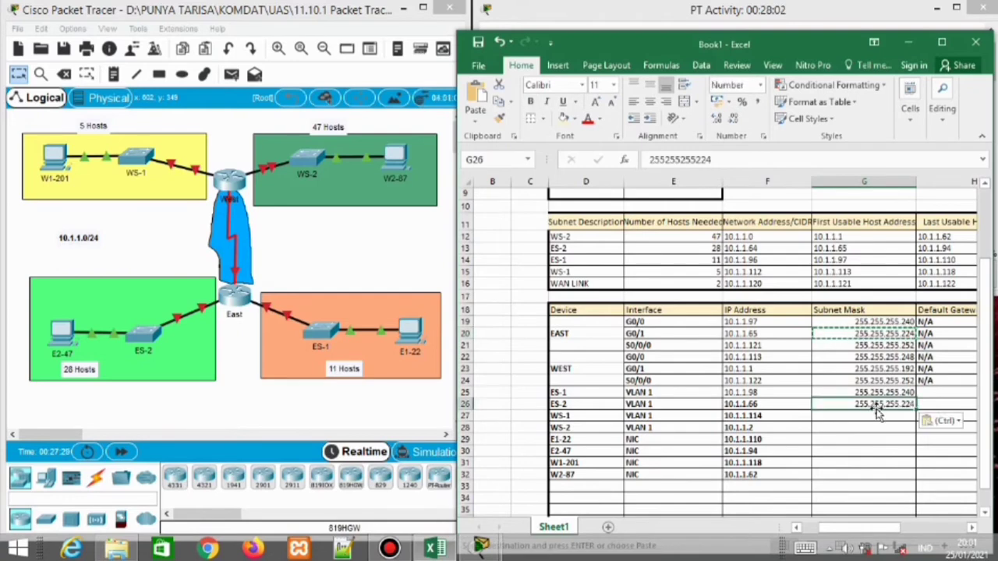
# Copy mask 255.255.255.248 to WS-1 and 255.255.255.192 to WS-2 from the WEST interfaces
pyautogui.click(875, 416)
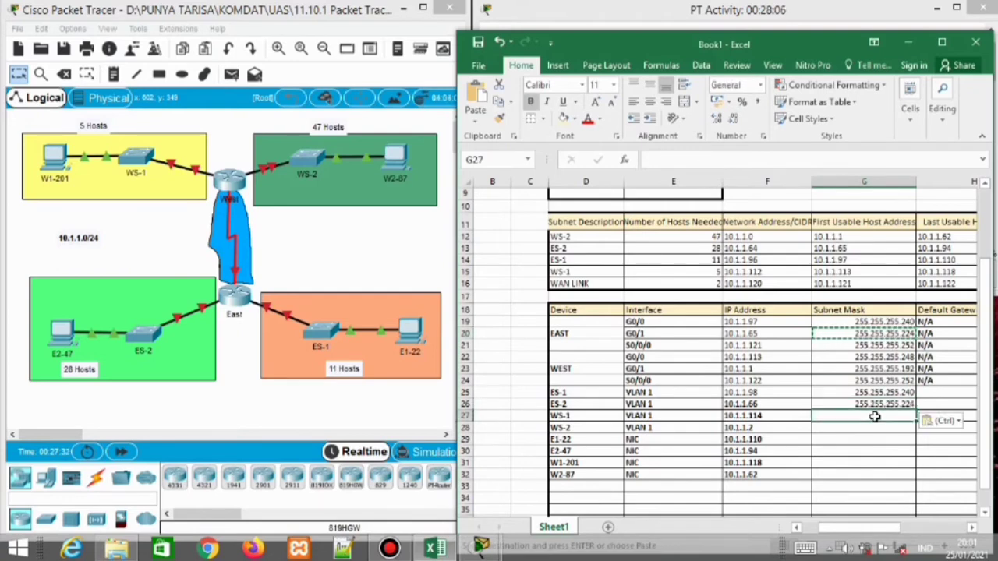
pyautogui.click(895, 356)
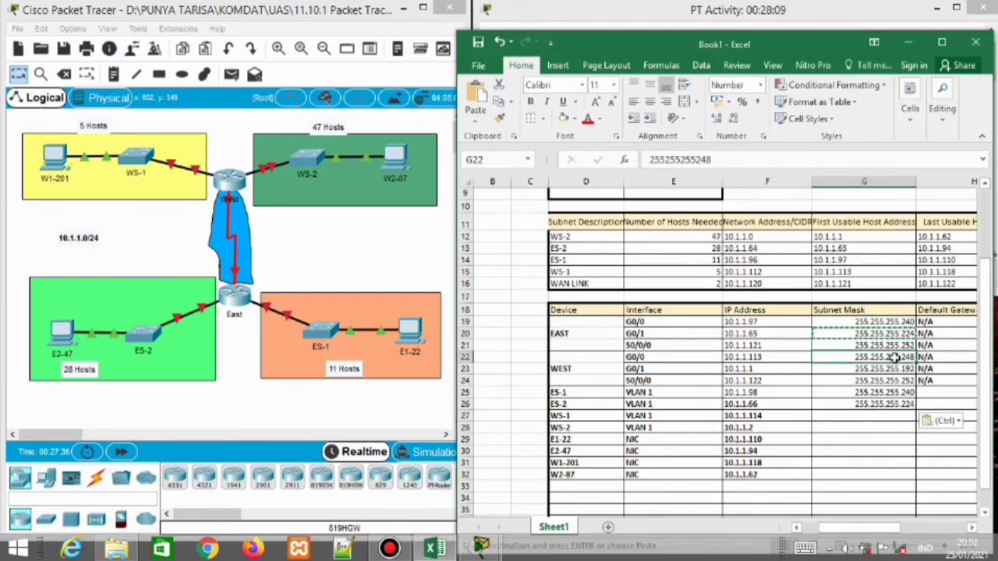
pyautogui.hotkey('ctrl', 'c')
pyautogui.click(883, 418)
pyautogui.hotkey('ctrl', 'v')
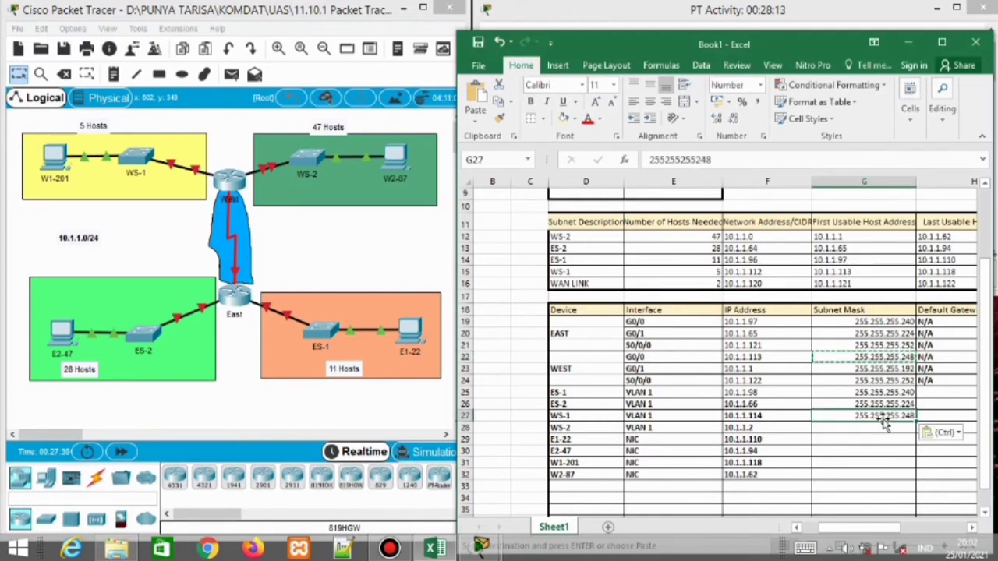
pyautogui.click(886, 369)
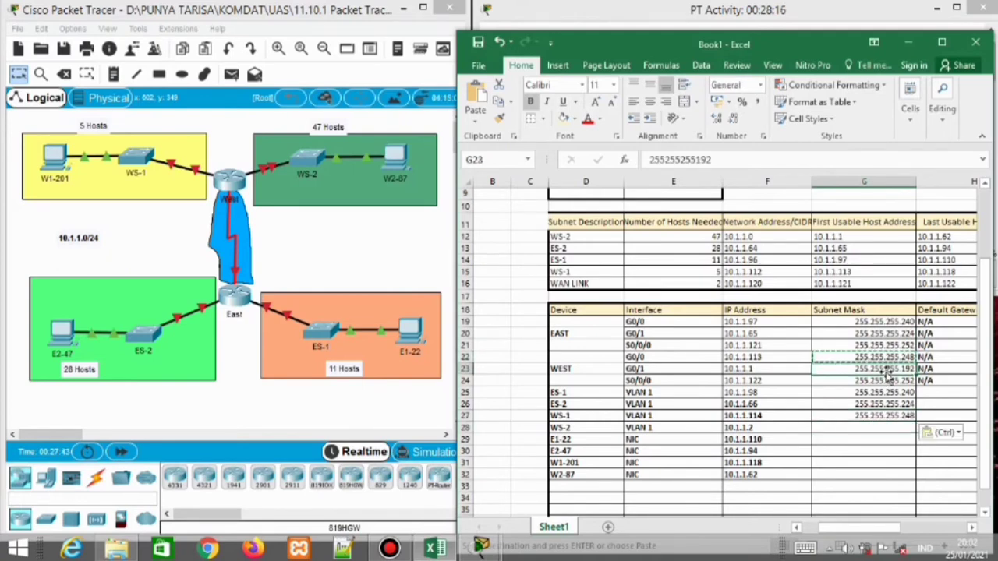
pyautogui.hotkey('ctrl', 'c')
pyautogui.click(874, 428)
pyautogui.hotkey('ctrl', 'v')
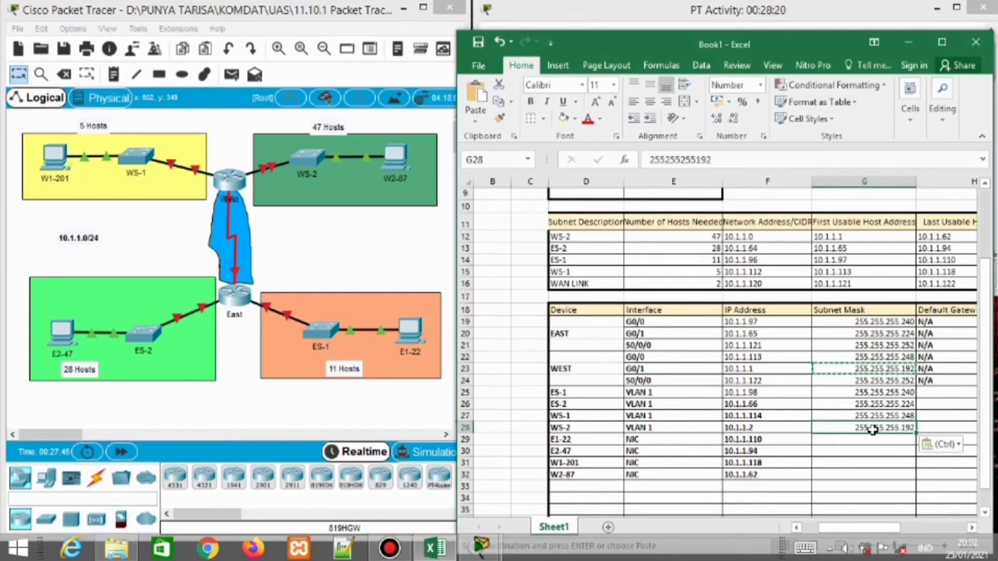
# Give E1-22 the mask 255.255.255.240 copied from ES-1
pyautogui.moveTo(869, 450); pyautogui.dragTo(870, 443)
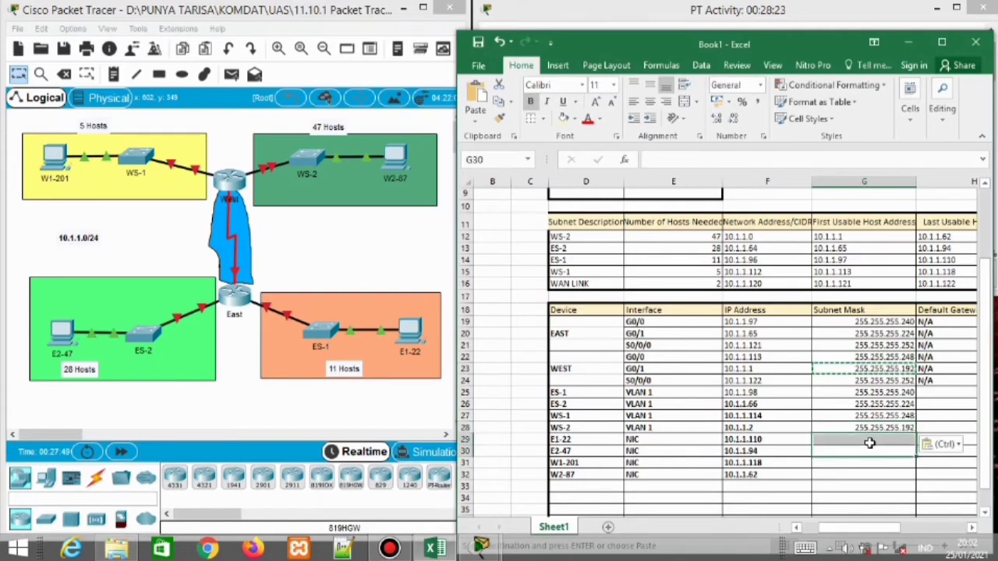
pyautogui.click(890, 394)
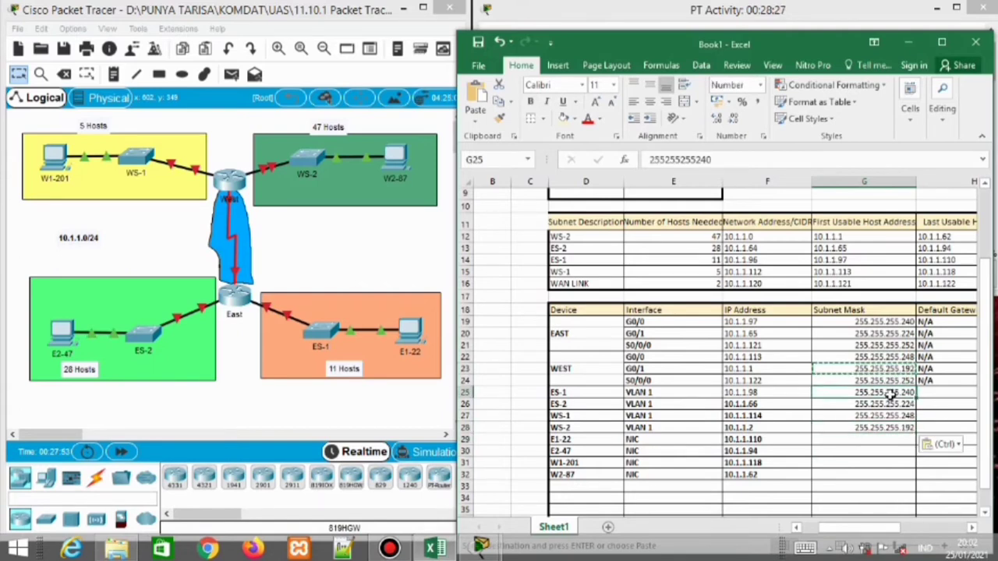
pyautogui.hotkey('ctrl', 'c')
pyautogui.click(882, 441)
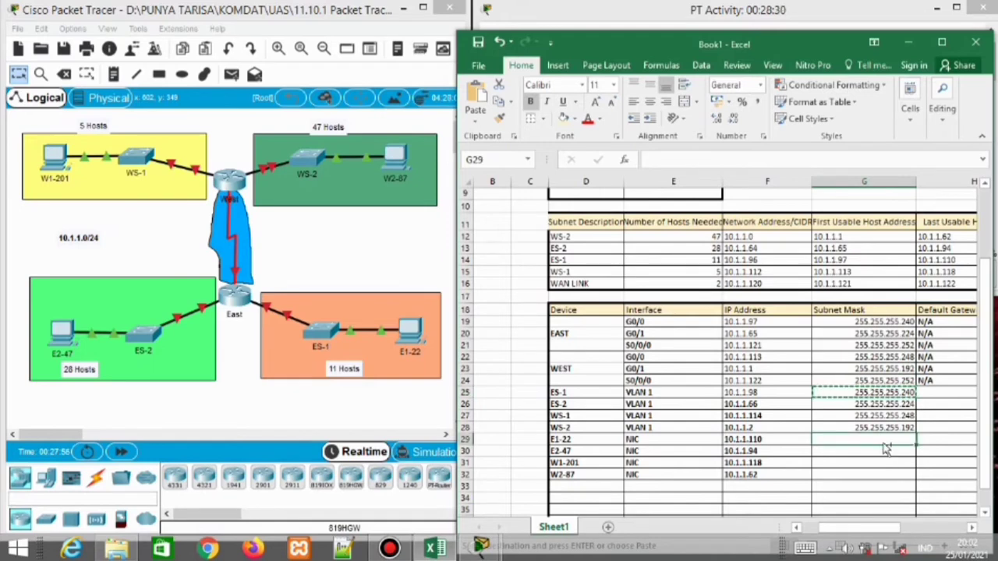
pyautogui.hotkey('ctrl', 'v')
pyautogui.click(879, 450)
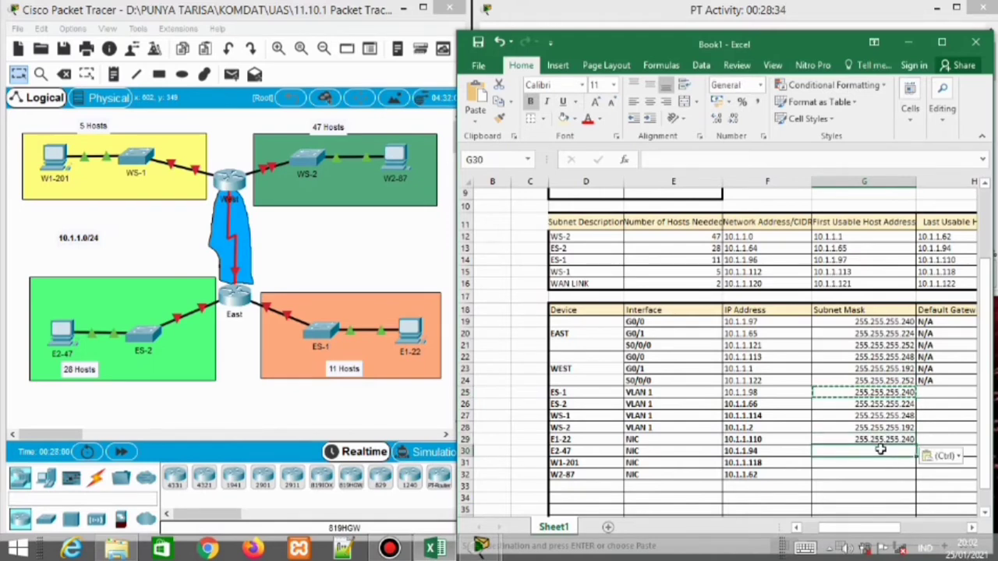
# Correct the dots in ES-2's subnet mask 255.255.255.224
pyautogui.doubleClick(904, 404)
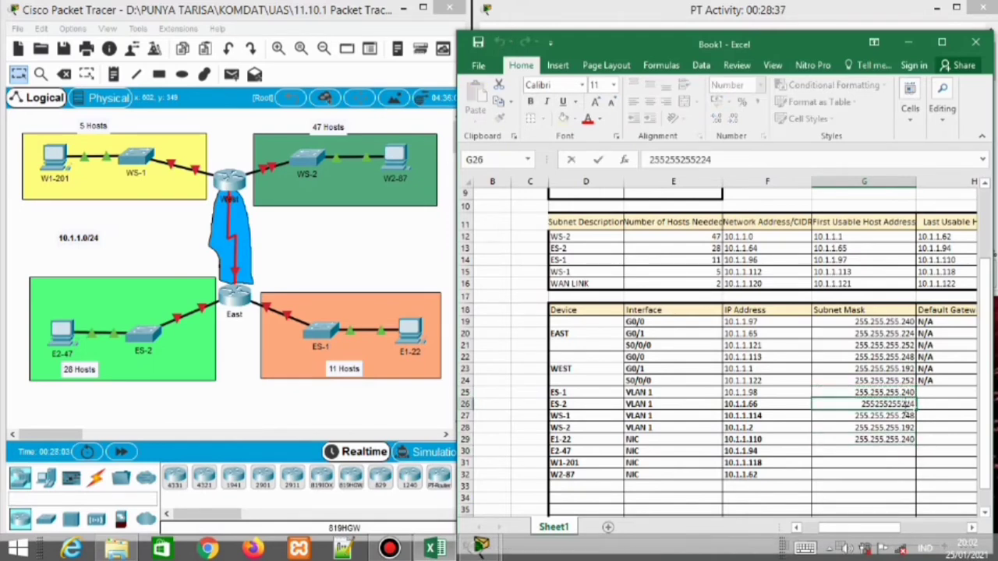
pyautogui.click(874, 405)
pyautogui.write('.255')
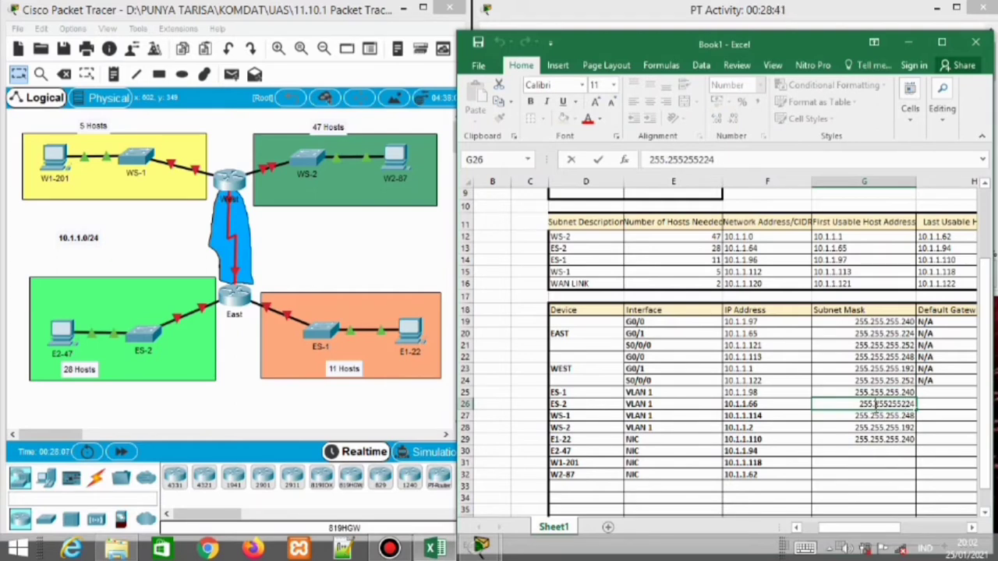
pyautogui.write('.')
pyautogui.press('Right')
pyautogui.press('Right')
pyautogui.press('Right')
pyautogui.write('.')
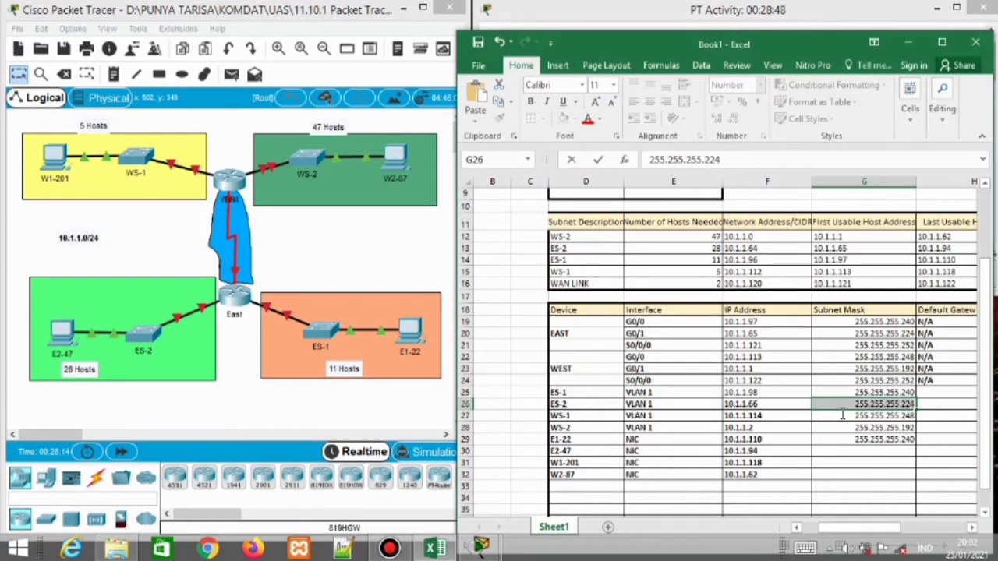
pyautogui.press('Return')
pyautogui.hotkey('ctrl', 'z')
# Copy mask 255.255.255.224 to E2-47 and 255.255.255.248 to W1-201
pyautogui.hotkey('ctrl', 'c')
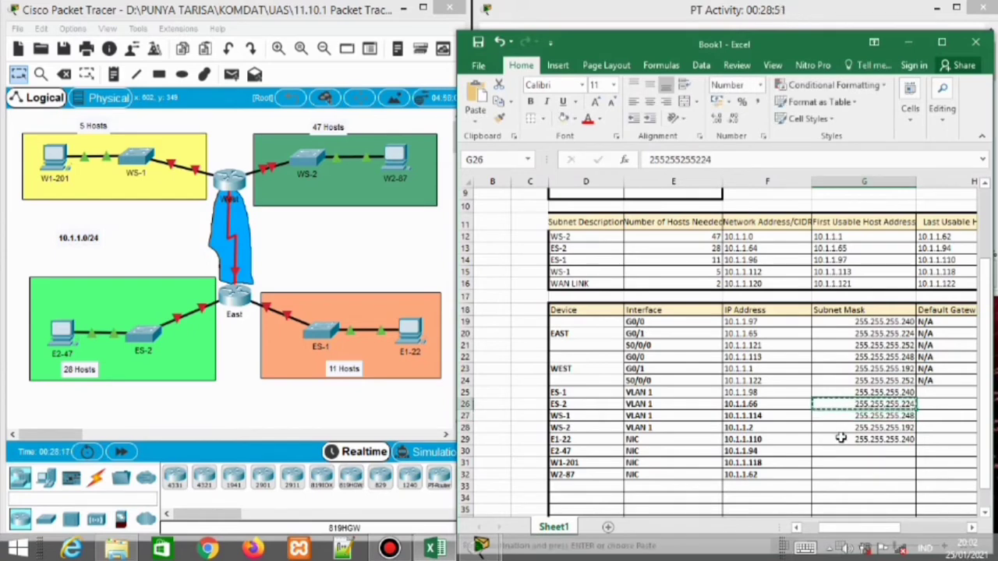
pyautogui.click(848, 451)
pyautogui.hotkey('ctrl', 'v')
pyautogui.press('Escape')
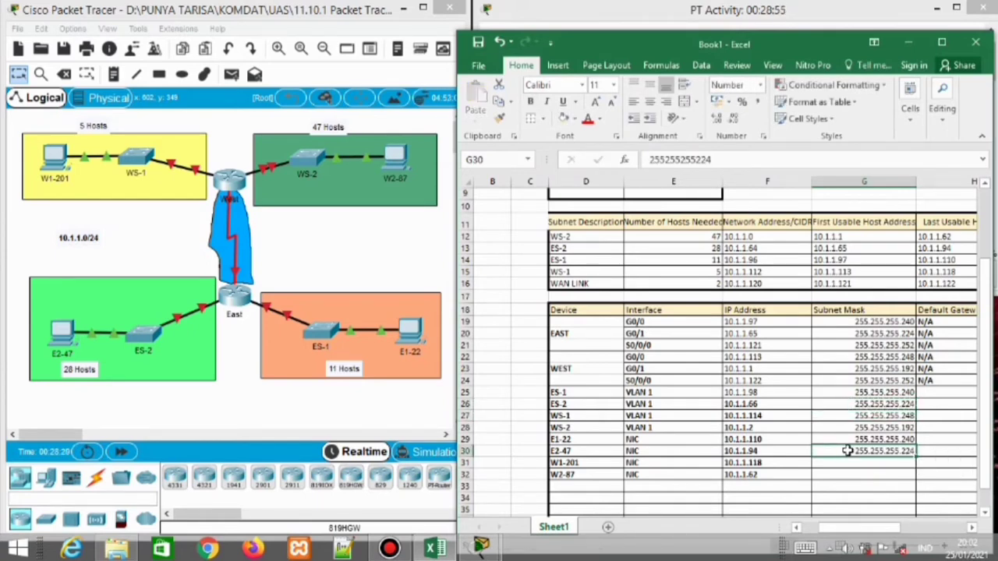
pyautogui.press('Down')
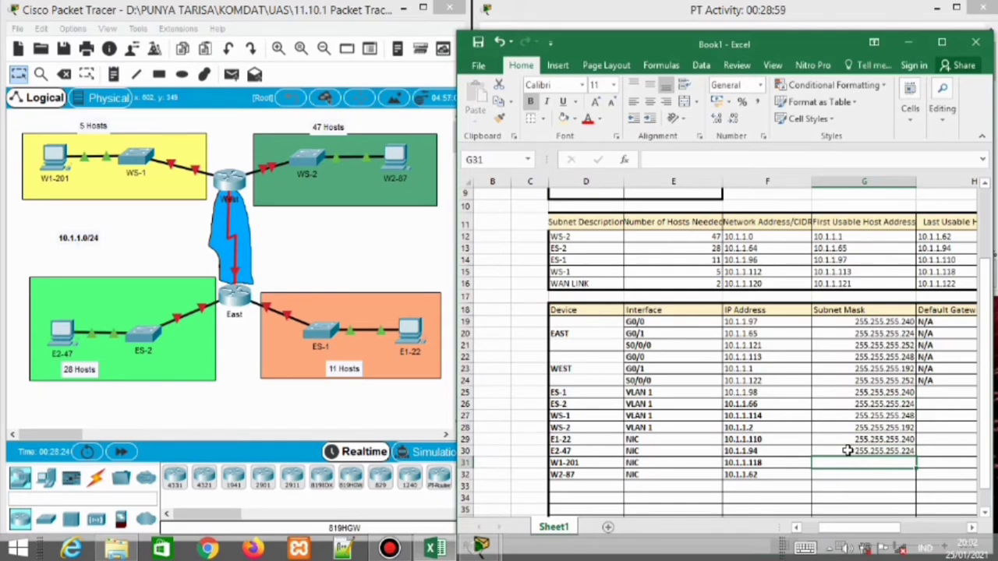
pyautogui.click(872, 426)
pyautogui.click(871, 416)
pyautogui.hotkey('ctrl', 'c')
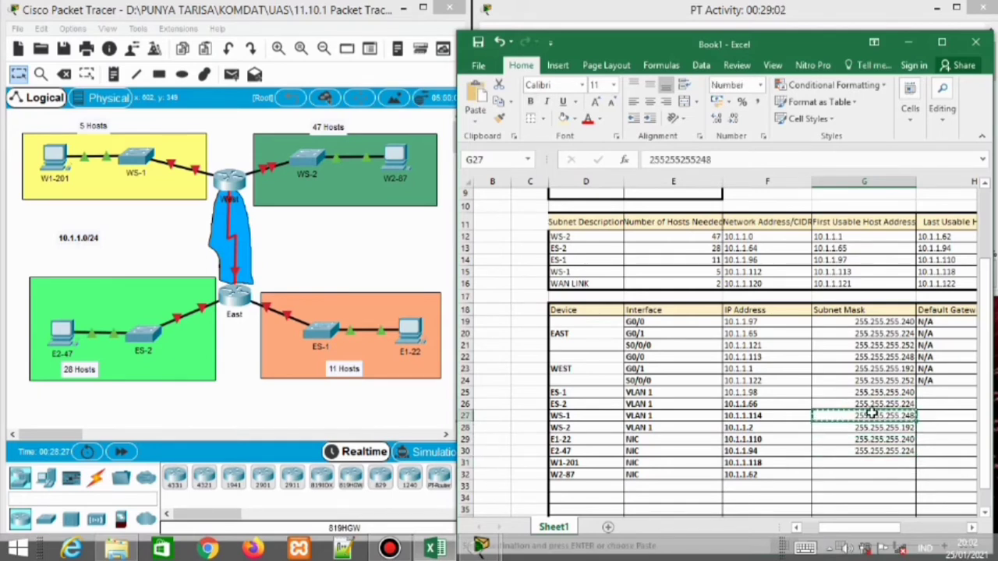
pyautogui.click(867, 465)
pyautogui.hotkey('ctrl', 'v')
# Give W2-87 the mask 255.255.255.192 copied from WS-2
pyautogui.click(864, 476)
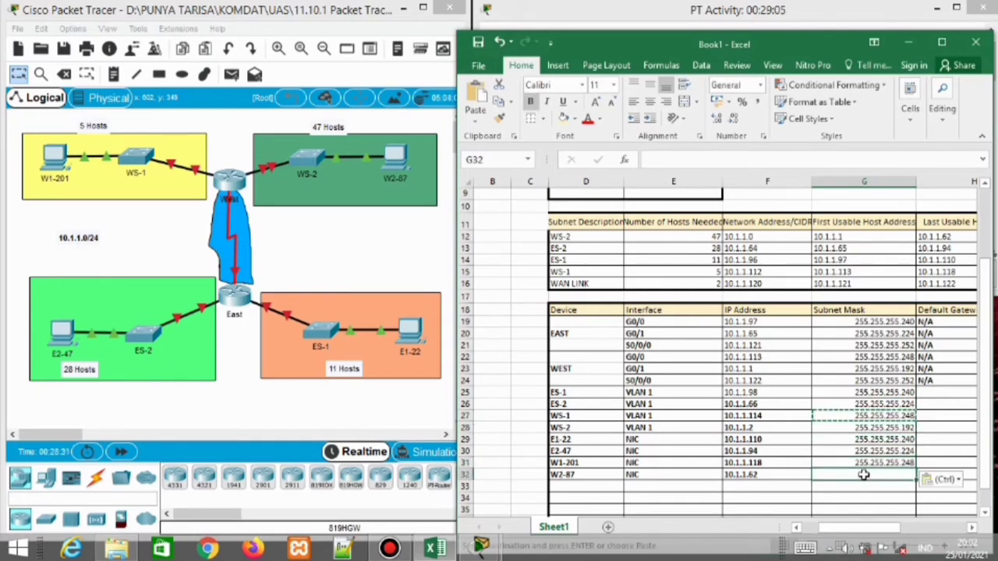
pyautogui.click(873, 429)
pyautogui.hotkey('ctrl', 'c')
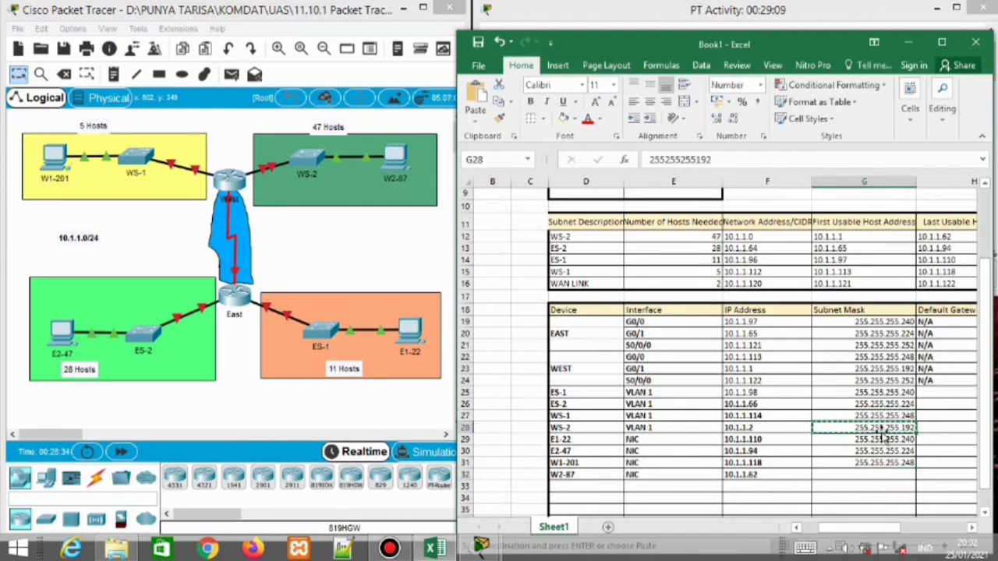
pyautogui.click(867, 478)
pyautogui.hotkey('ctrl', 'v')
pyautogui.hotkey('ctrl', 'z')
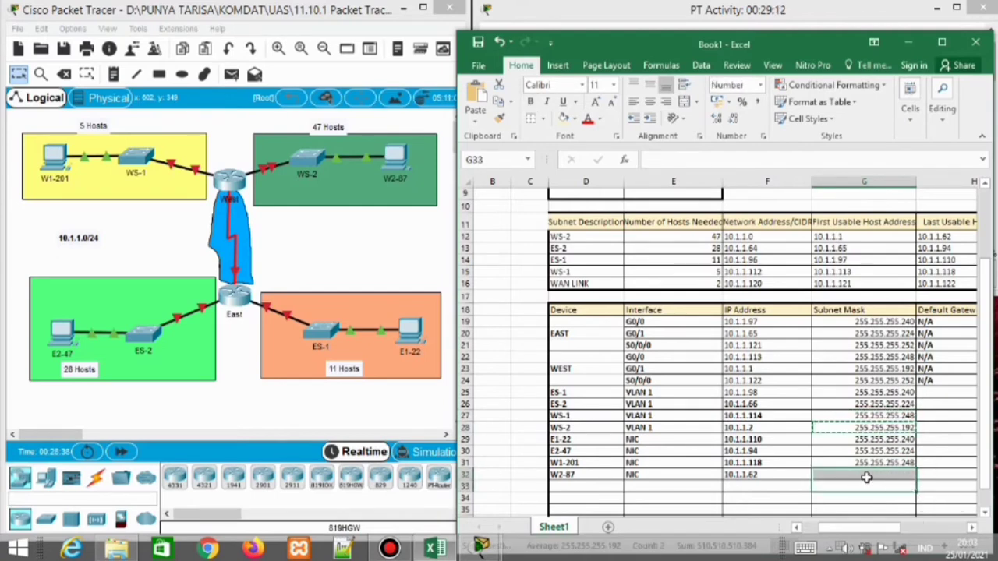
pyautogui.hotkey('ctrl', 'v')
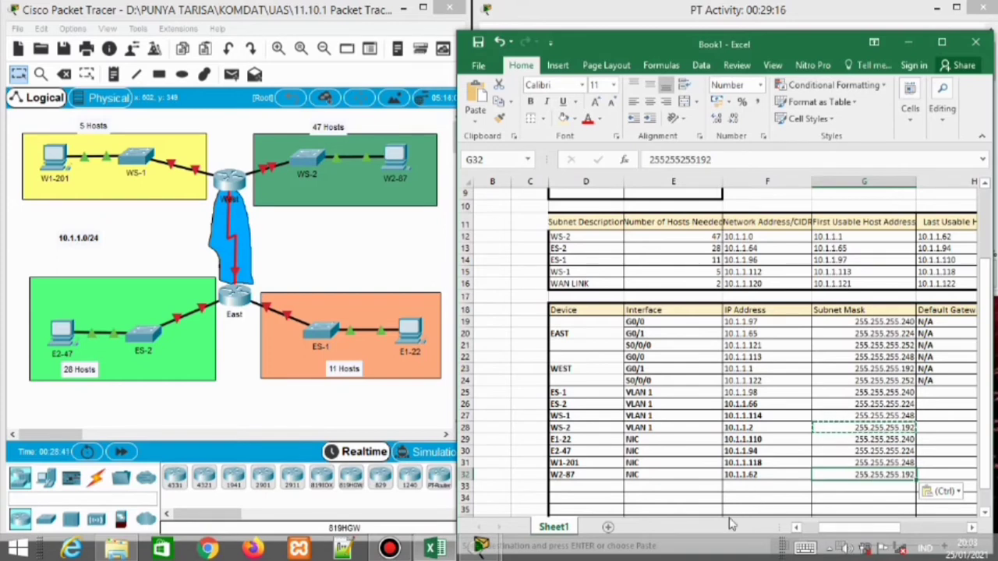
pyautogui.click(885, 530)
pyautogui.moveTo(886, 530); pyautogui.dragTo(935, 531)
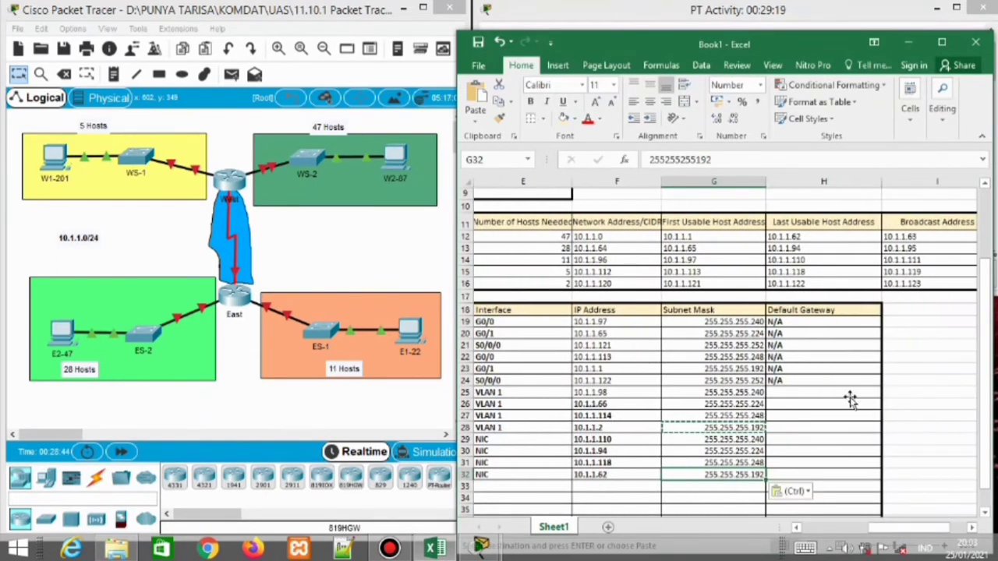
# Set ES-1's default gateway to 10.1.1.97 and ES-2's to 10.1.1.65
pyautogui.click(850, 398)
pyautogui.click(647, 323)
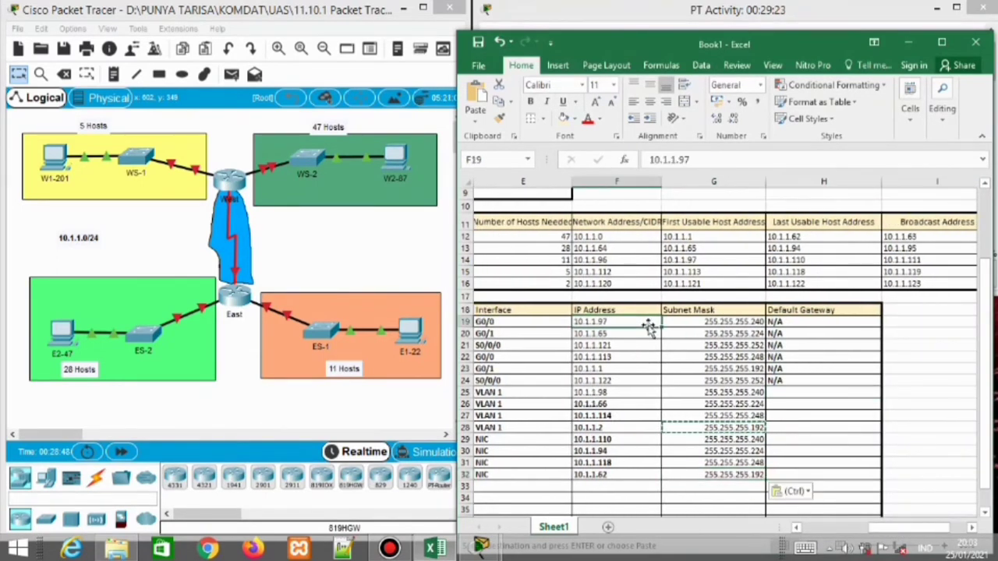
pyautogui.hotkey('ctrl', 'c')
pyautogui.click(809, 392)
pyautogui.hotkey('ctrl', 'v')
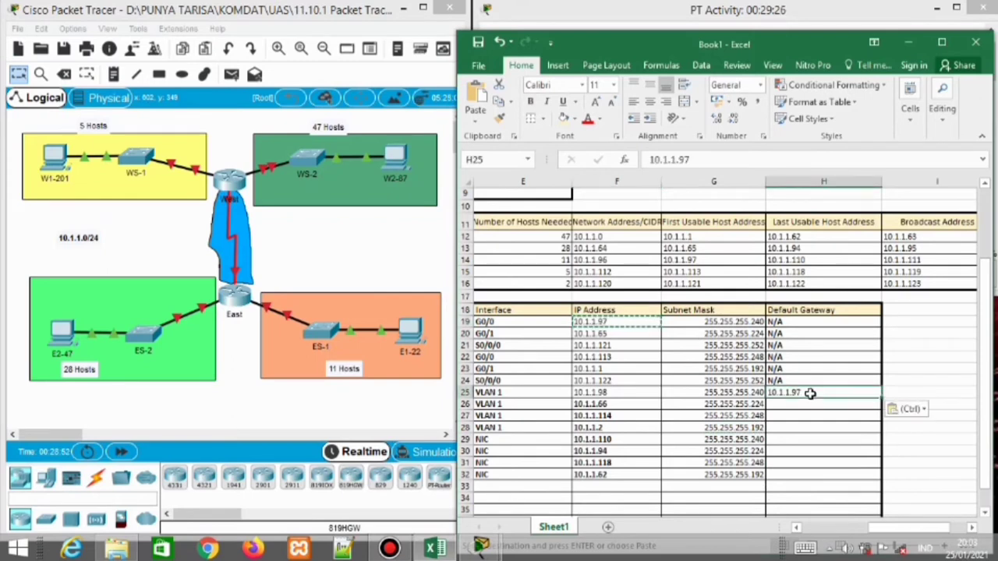
pyautogui.click(641, 334)
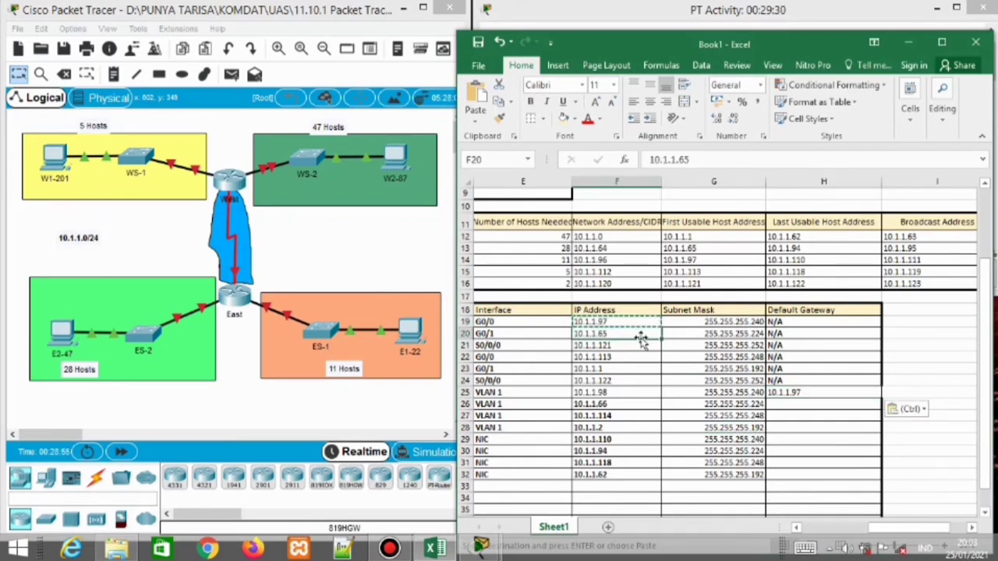
pyautogui.hotkey('ctrl', 'c')
pyautogui.click(827, 404)
pyautogui.hotkey('ctrl', 'v')
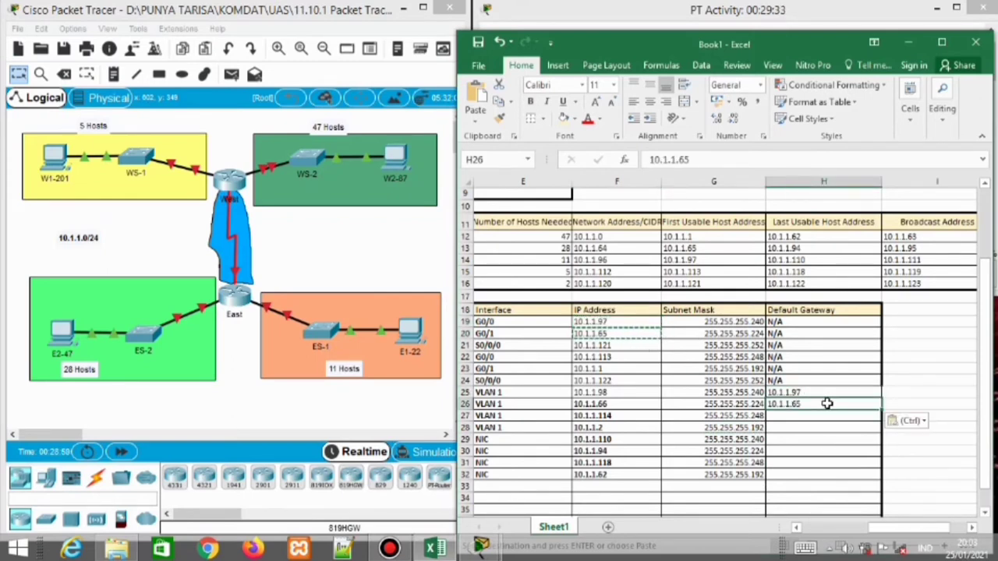
# Set WS-1's default gateway to 10.1.1.113 and WS-2's to 10.1.1.1
pyautogui.click(624, 356)
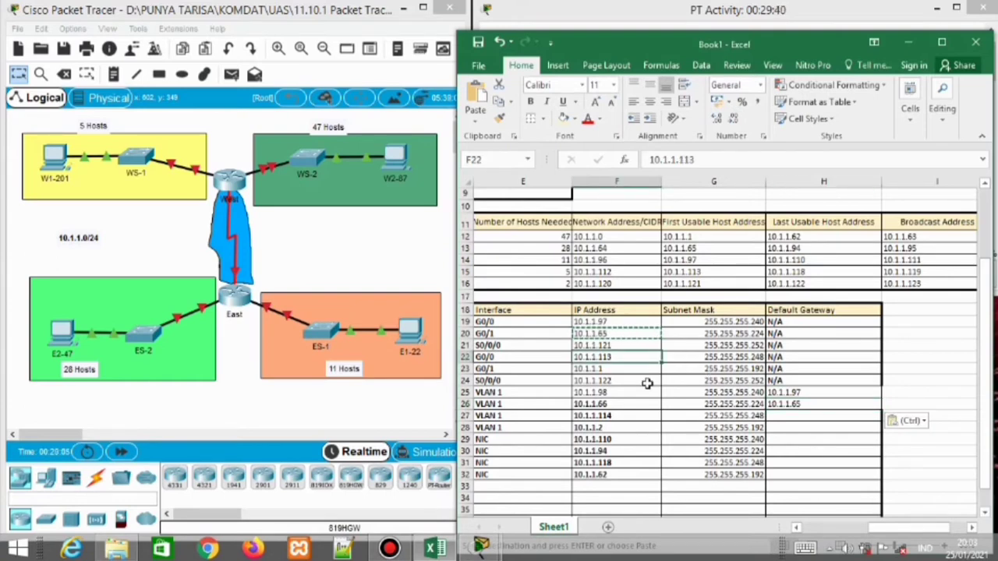
pyautogui.hotkey('ctrl', 'c')
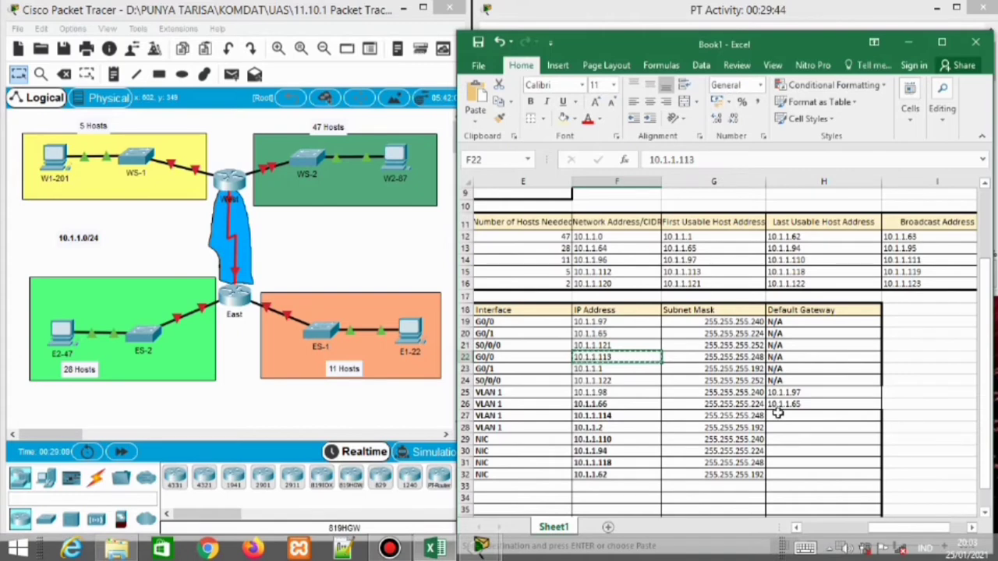
pyautogui.click(777, 415)
pyautogui.hotkey('ctrl', 'c')
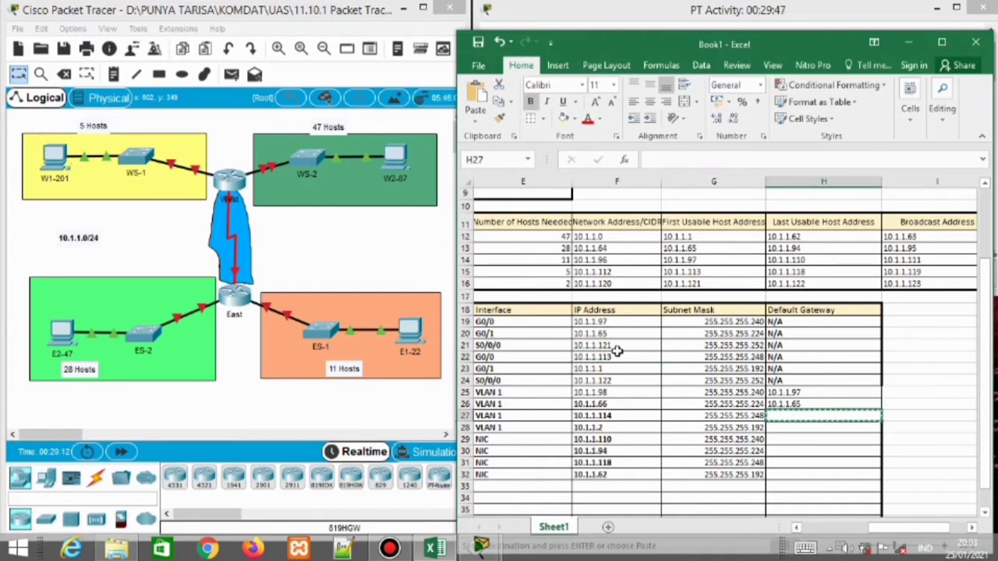
pyautogui.click(613, 356)
pyautogui.hotkey('ctrl', 'c')
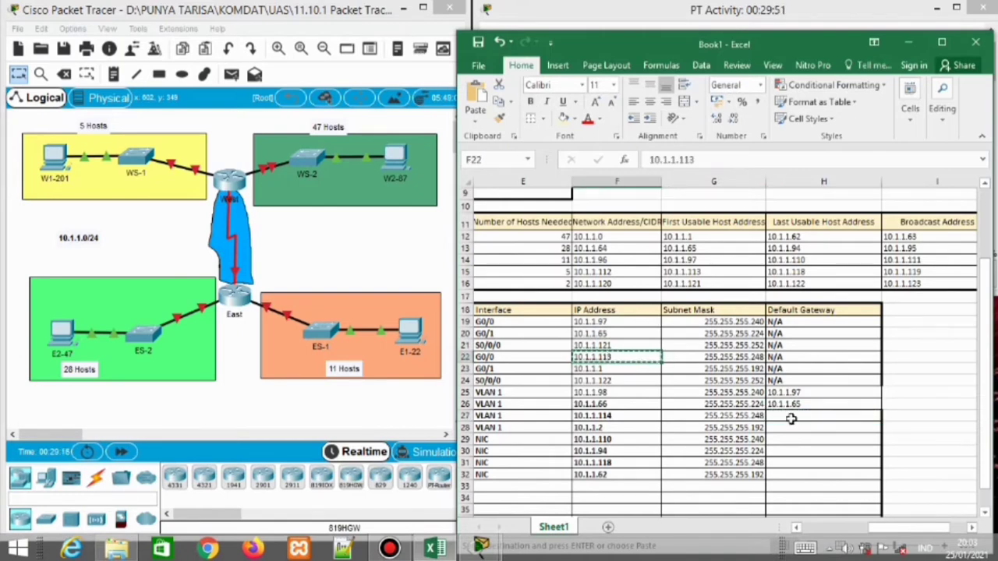
pyautogui.click(795, 416)
pyautogui.hotkey('ctrl', 'v')
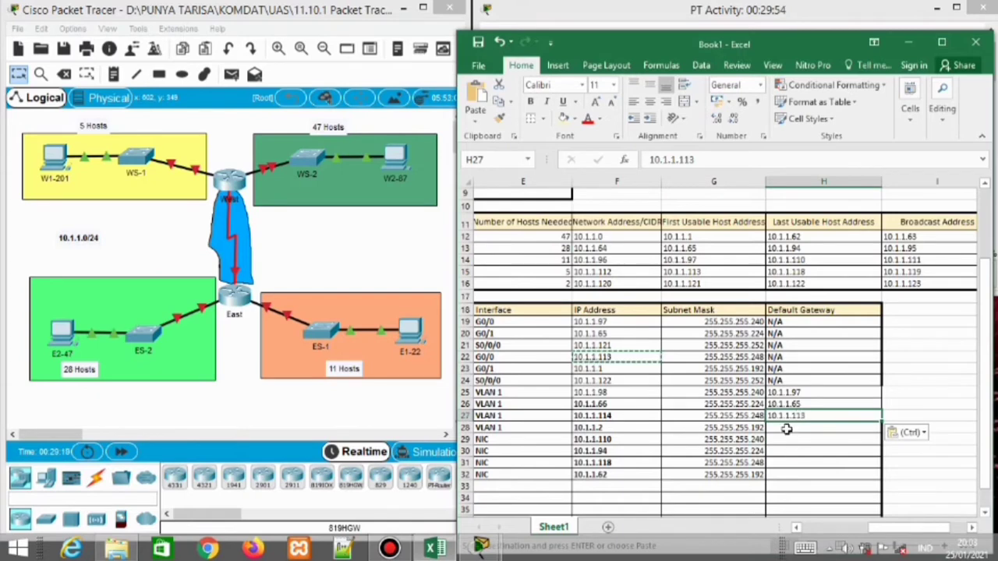
pyautogui.click(786, 429)
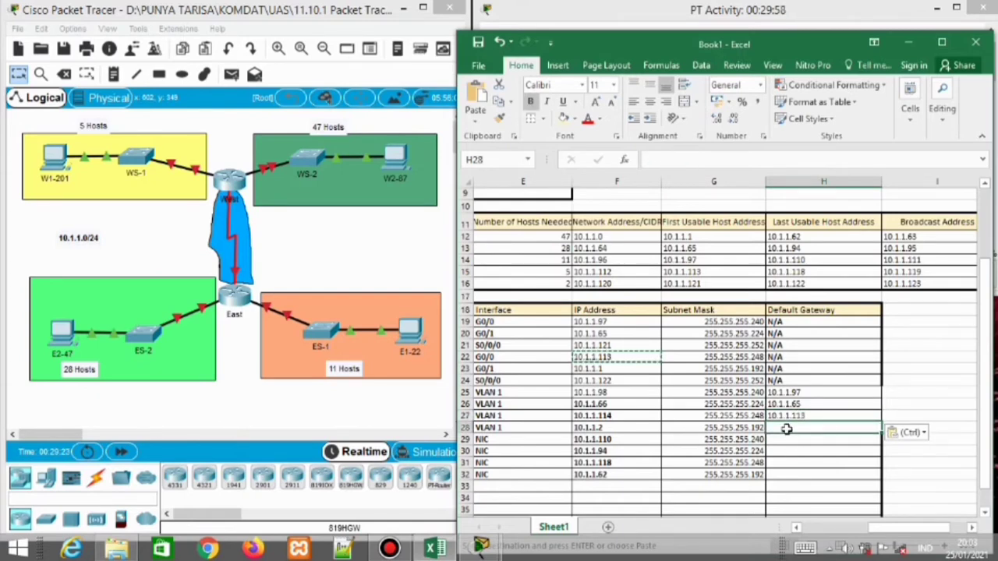
pyautogui.click(635, 368)
pyautogui.hotkey('ctrl', 'c')
pyautogui.click(782, 433)
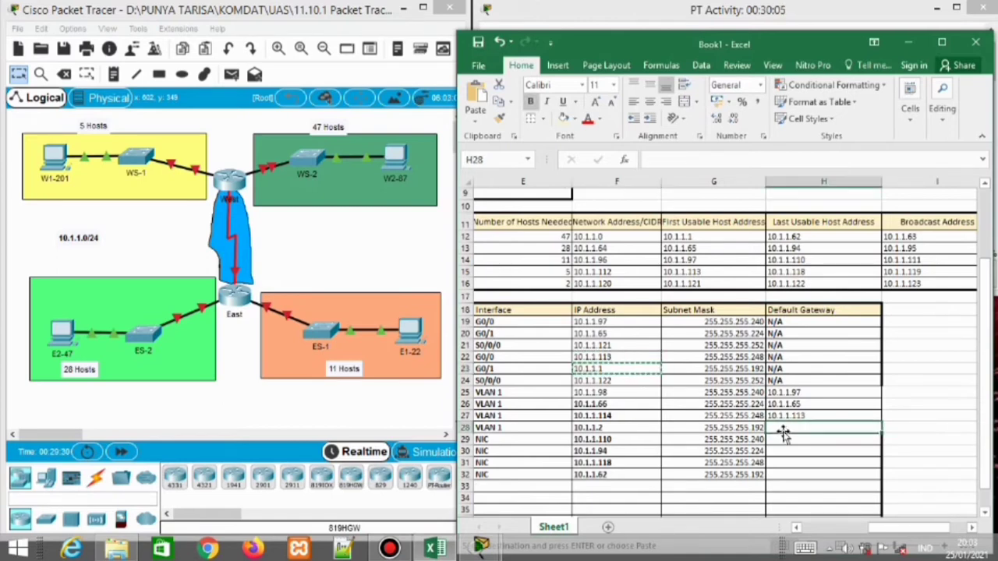
pyautogui.hotkey('ctrl', 'v')
# Set E1-22's default gateway to 10.1.1.97 and E2-47's to 10.1.1.65
pyautogui.click(779, 445)
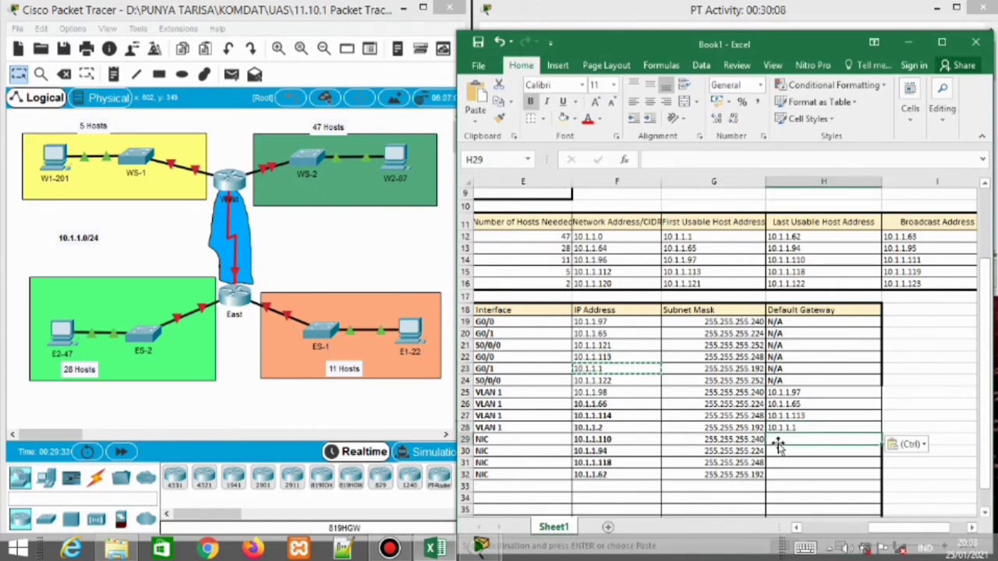
pyautogui.click(610, 323)
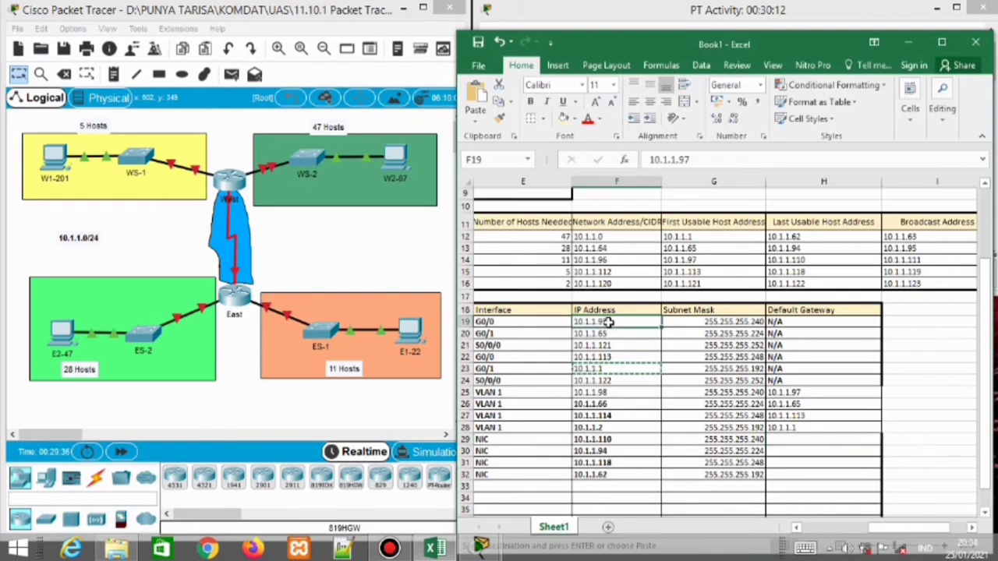
pyautogui.hotkey('ctrl', 'c')
pyautogui.click(796, 439)
pyautogui.hotkey('ctrl', 'v')
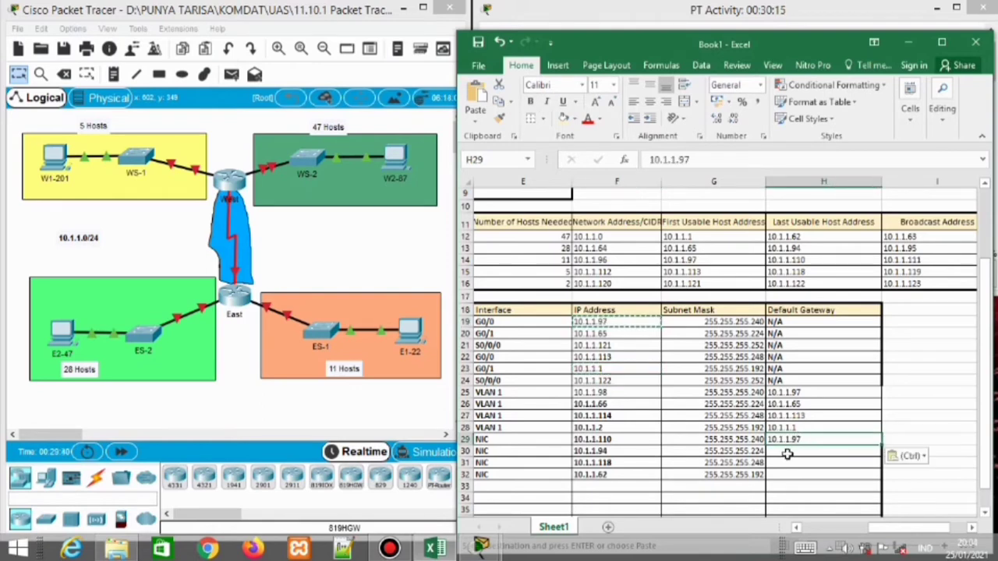
pyautogui.click(788, 454)
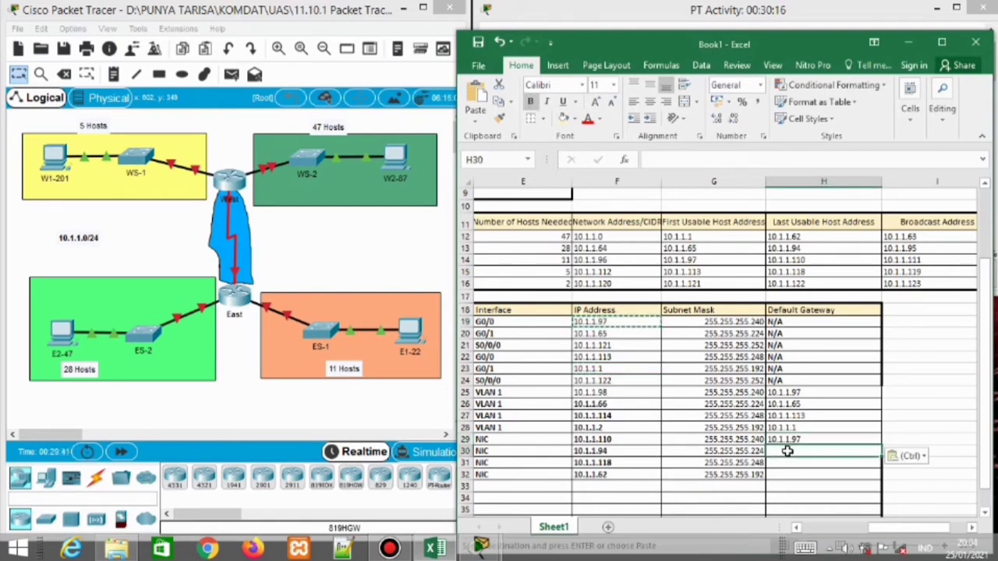
pyautogui.click(632, 336)
pyautogui.hotkey('ctrl', 'c')
pyautogui.click(777, 454)
pyautogui.hotkey('ctrl', 'v')
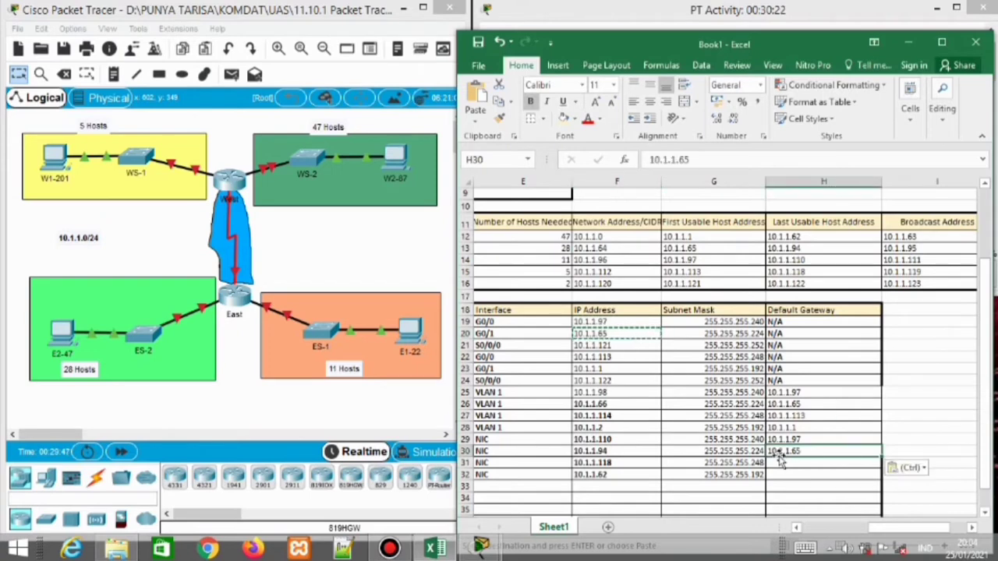
# Set W1-201's default gateway to 10.1.1.113 and W2-87's to 10.1.1.1
pyautogui.click(780, 463)
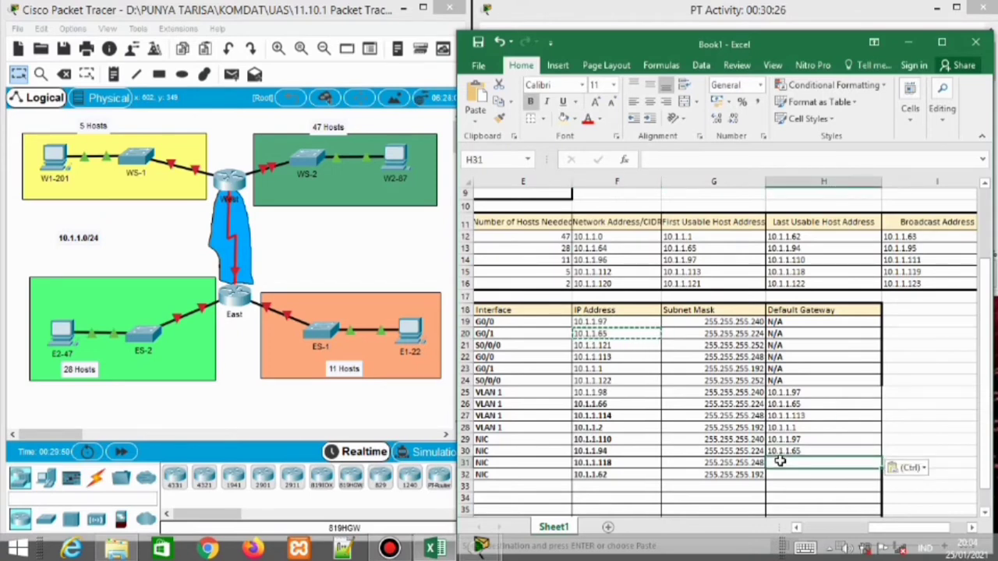
pyautogui.click(636, 358)
pyautogui.hotkey('ctrl', 'c')
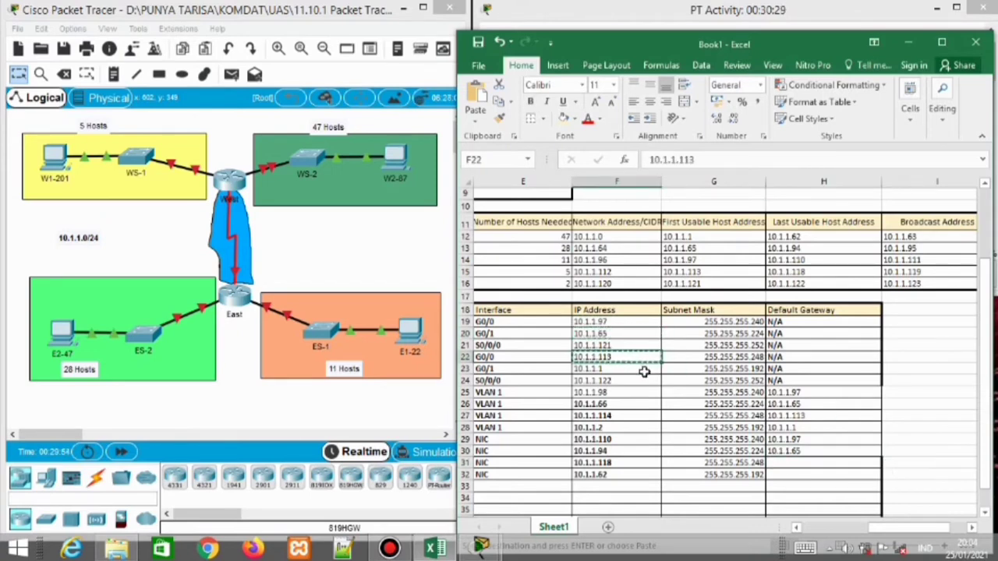
pyautogui.click(804, 462)
pyautogui.hotkey('ctrl', 'v')
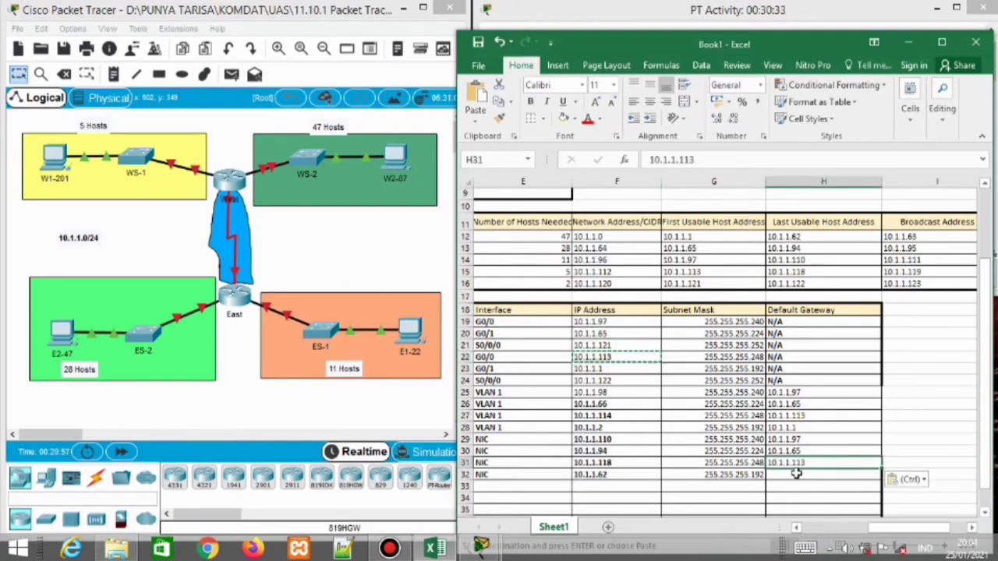
pyautogui.click(797, 474)
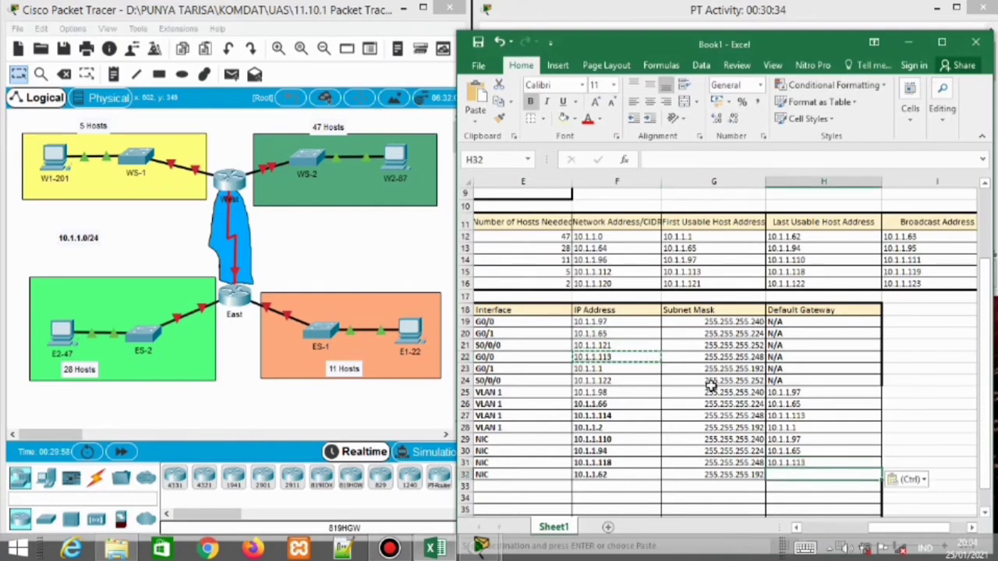
pyautogui.click(622, 370)
pyautogui.hotkey('ctrl', 'c')
pyautogui.click(810, 475)
pyautogui.hotkey('ctrl', 'v')
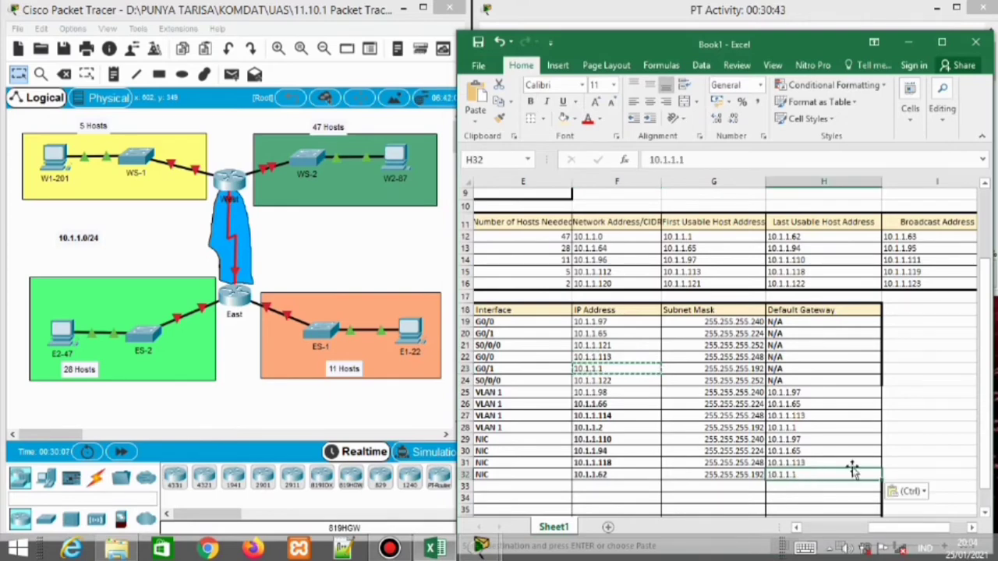
pyautogui.moveTo(893, 529); pyautogui.dragTo(875, 533)
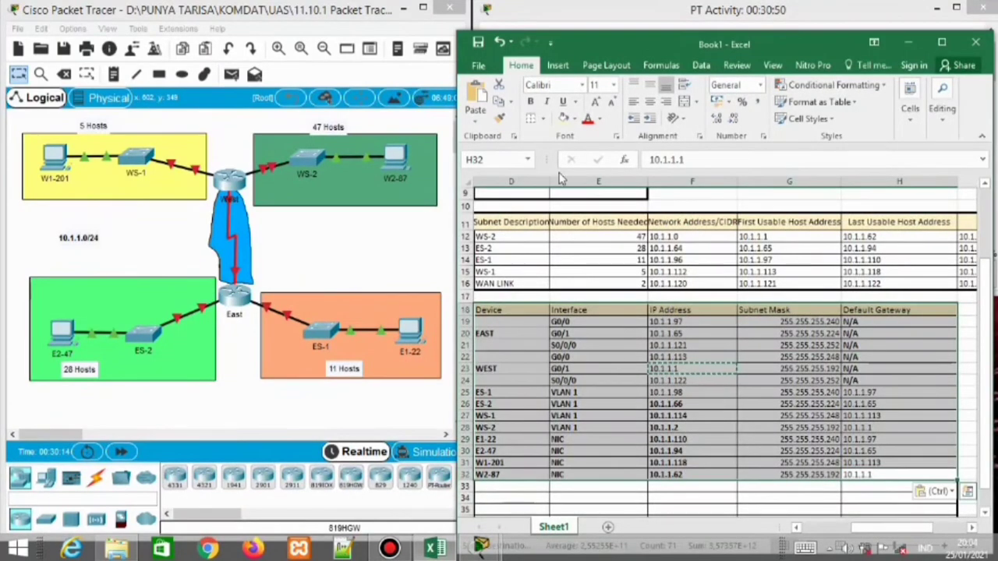
# Centre the addressing table's entries, lower the workbook, and open the East router's configuration window
pyautogui.click(649, 102)
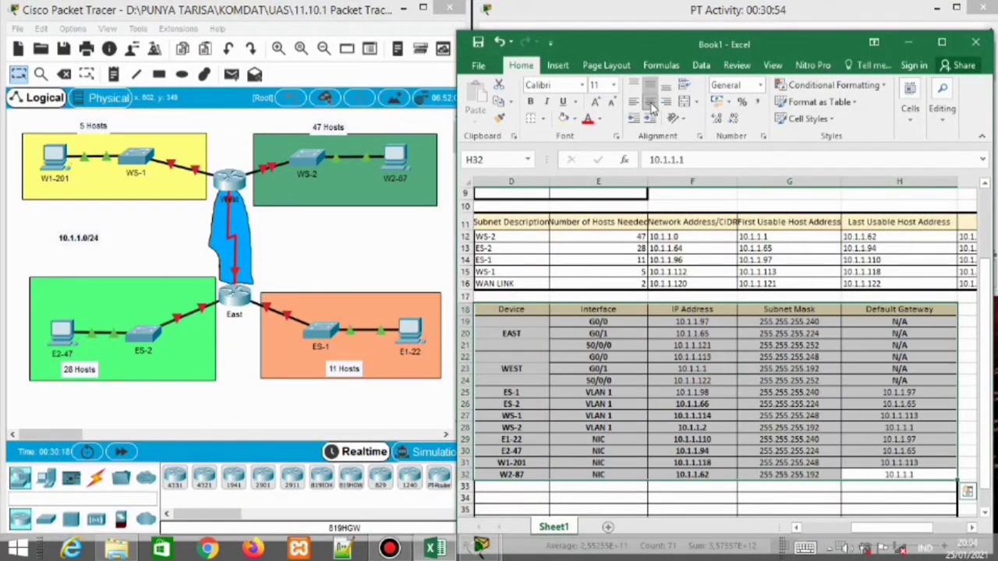
pyautogui.click(780, 415)
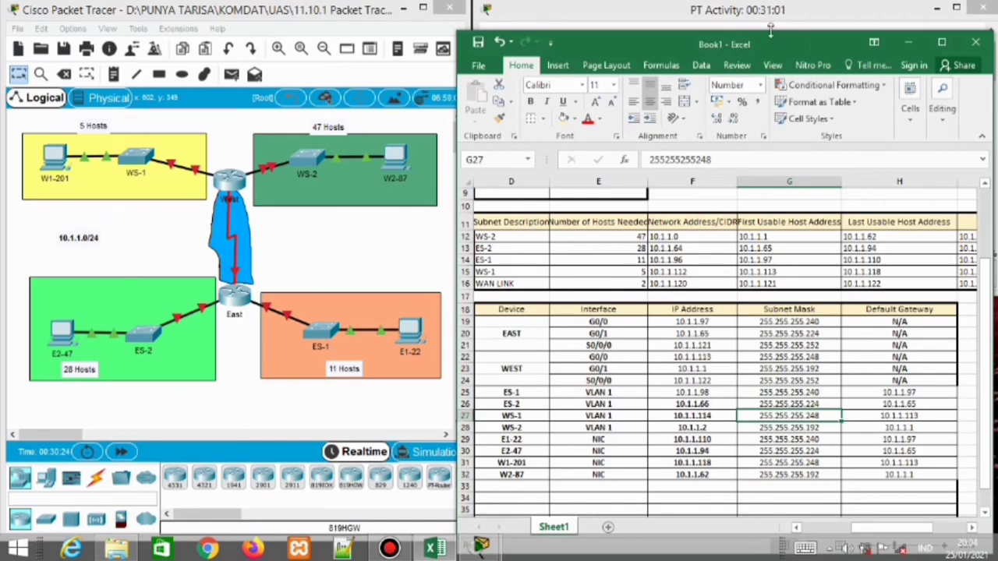
pyautogui.moveTo(762, 37); pyautogui.dragTo(808, 284)
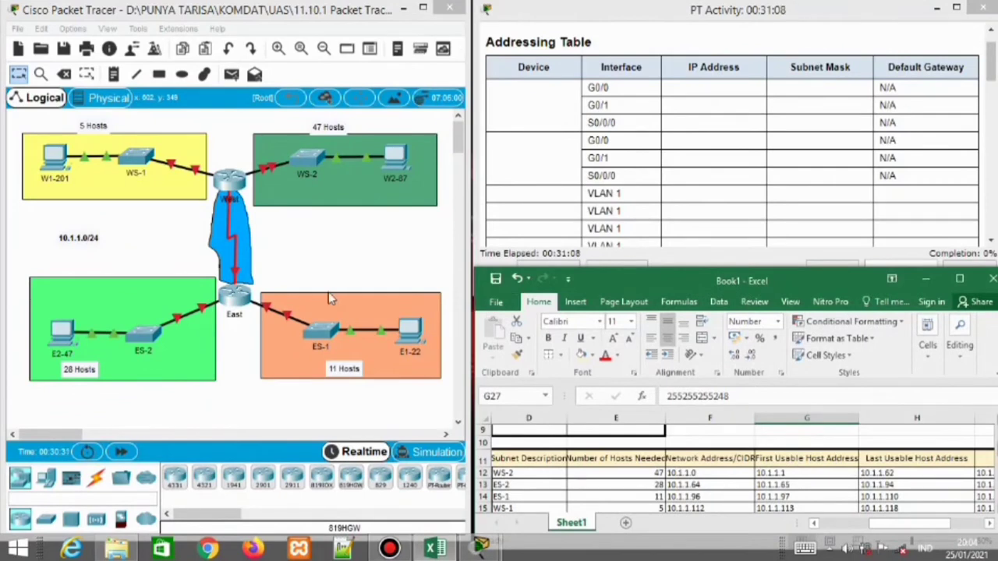
pyautogui.click(238, 305)
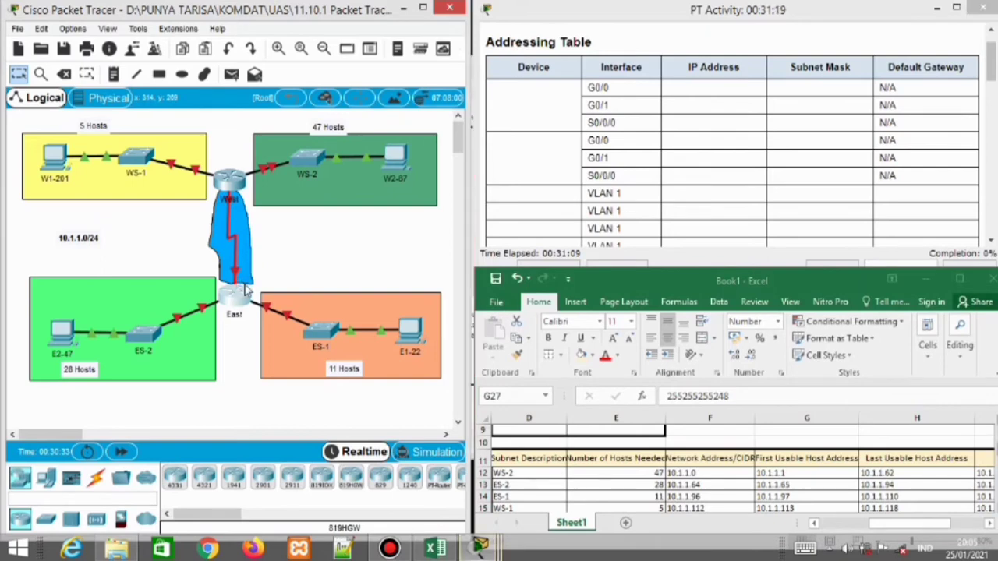
pyautogui.click(246, 289)
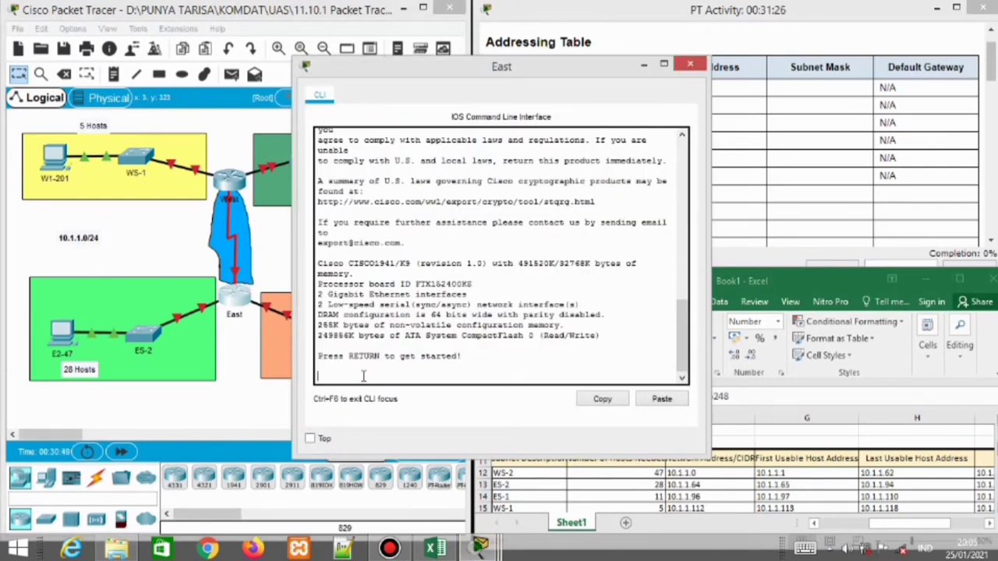
# On East's CLI, enter enable, configure terminal and interface GigabitEthernet 0/0 mode
pyautogui.press('Return')
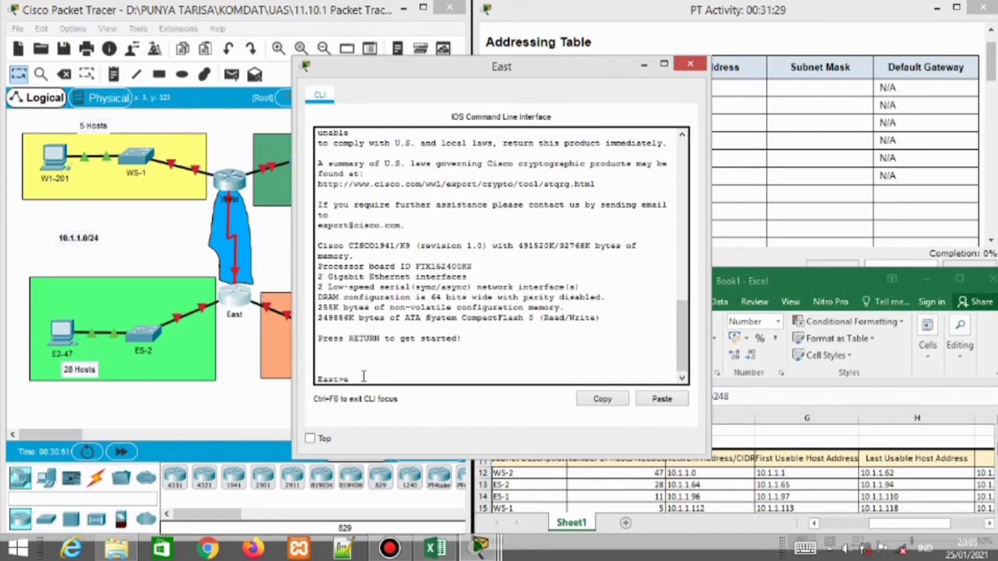
pyautogui.write('enable')
pyautogui.press('Return')
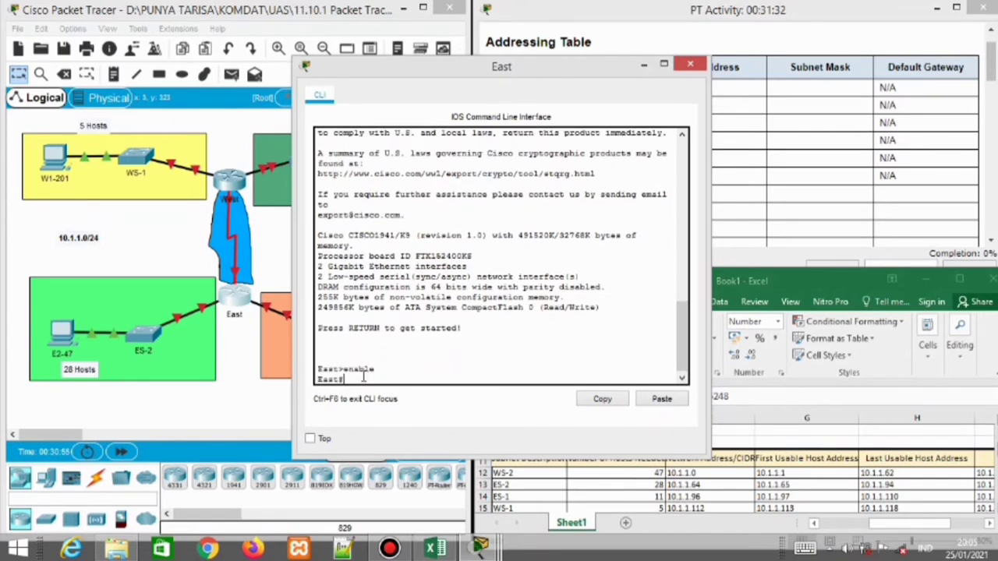
pyautogui.write('conf t')
pyautogui.write('igure ter')
pyautogui.write('minal')
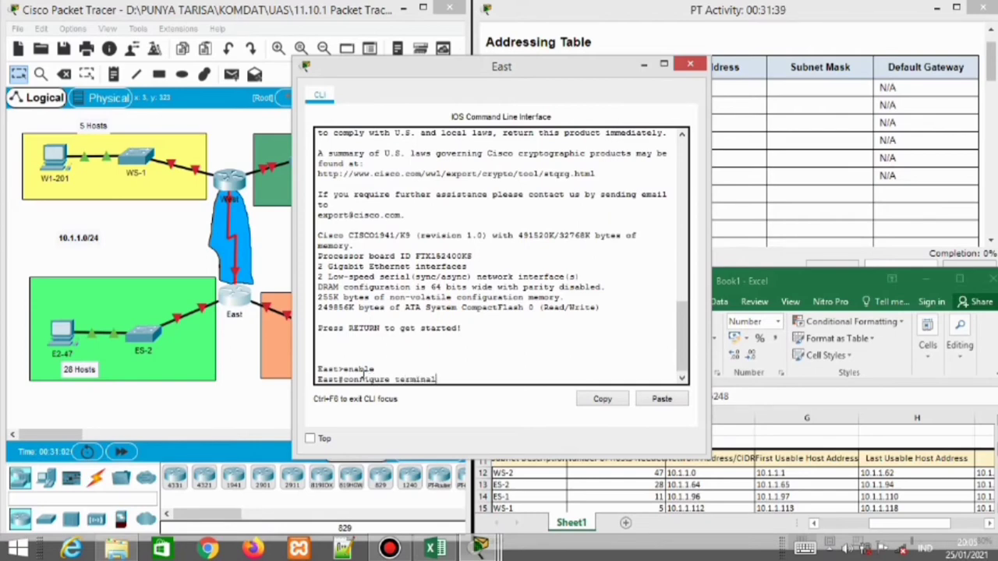
pyautogui.press('Return')
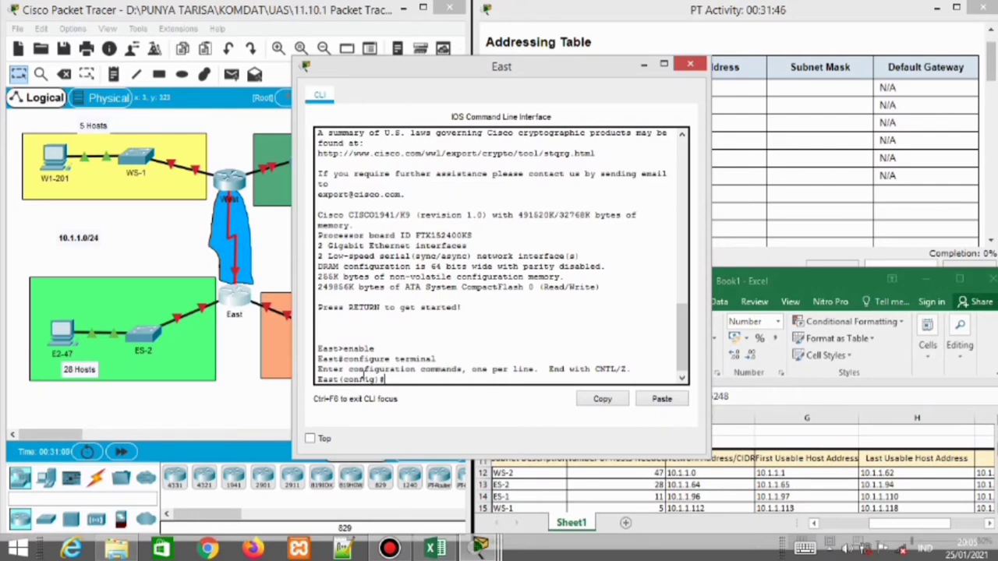
pyautogui.write('interface gigabit')
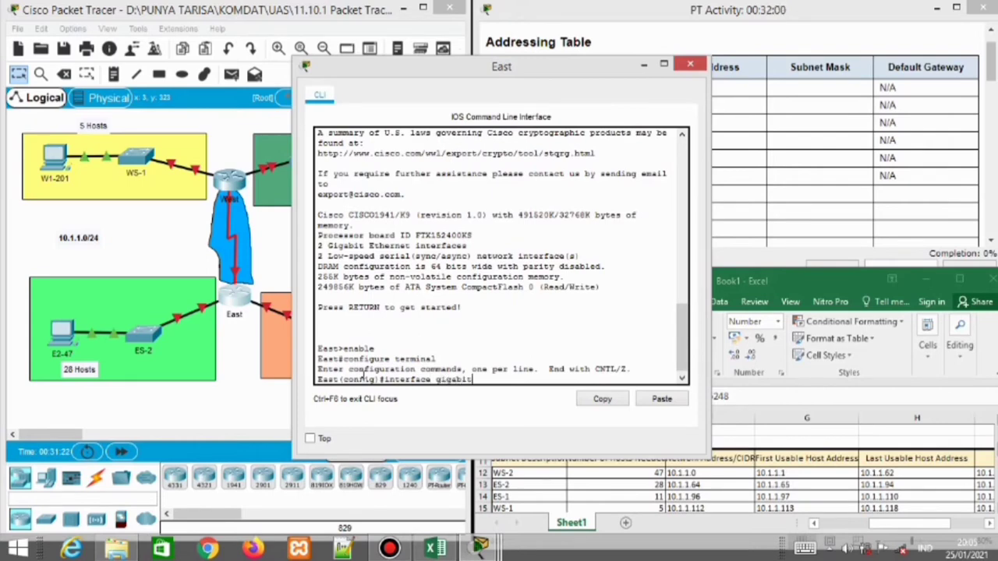
pyautogui.write('Et')
pyautogui.write('hernet')
pyautogui.write(' 0/1')
pyautogui.press('Return')
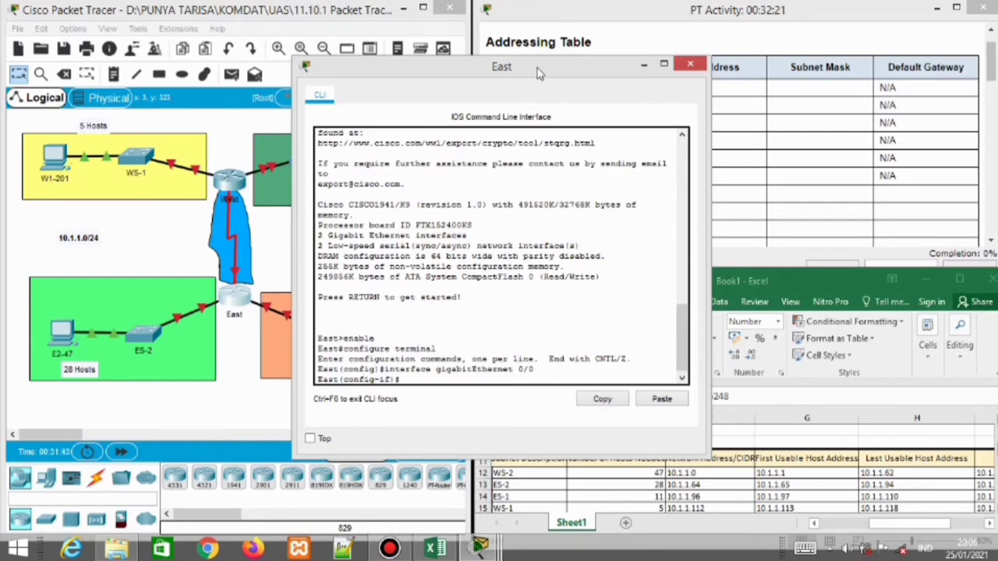
# Start the ip address command and copy East G0/0's address 10.1.1.97 from the workbook
pyautogui.moveTo(399, 78); pyautogui.dragTo(201, 78)
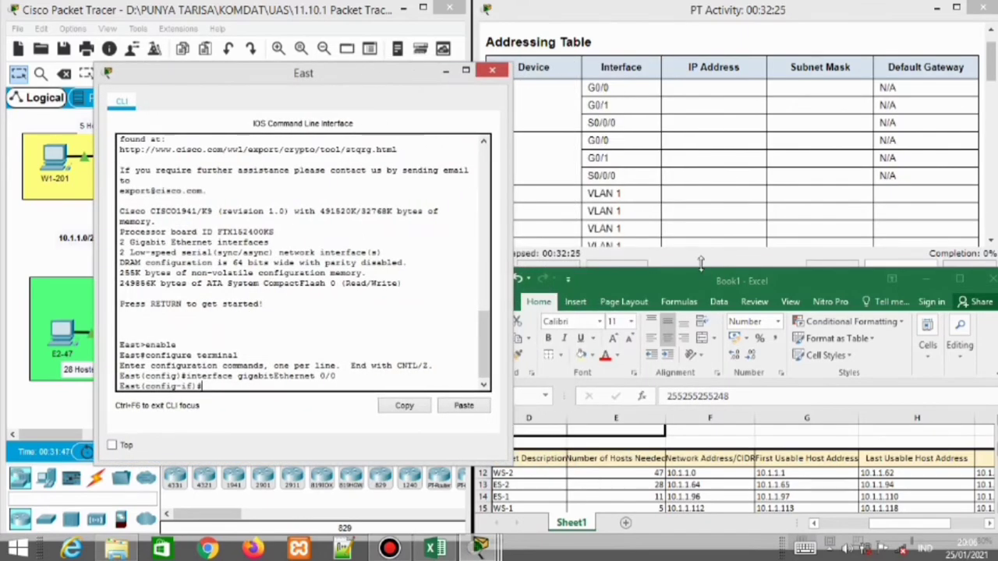
pyautogui.moveTo(702, 273); pyautogui.dragTo(706, 62)
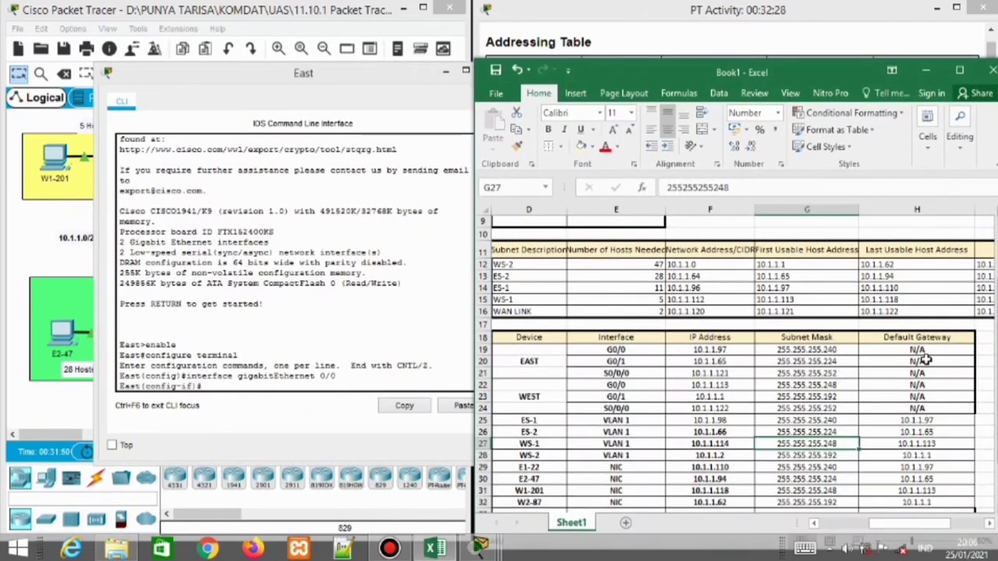
pyautogui.scroll(-1, 702, 312)
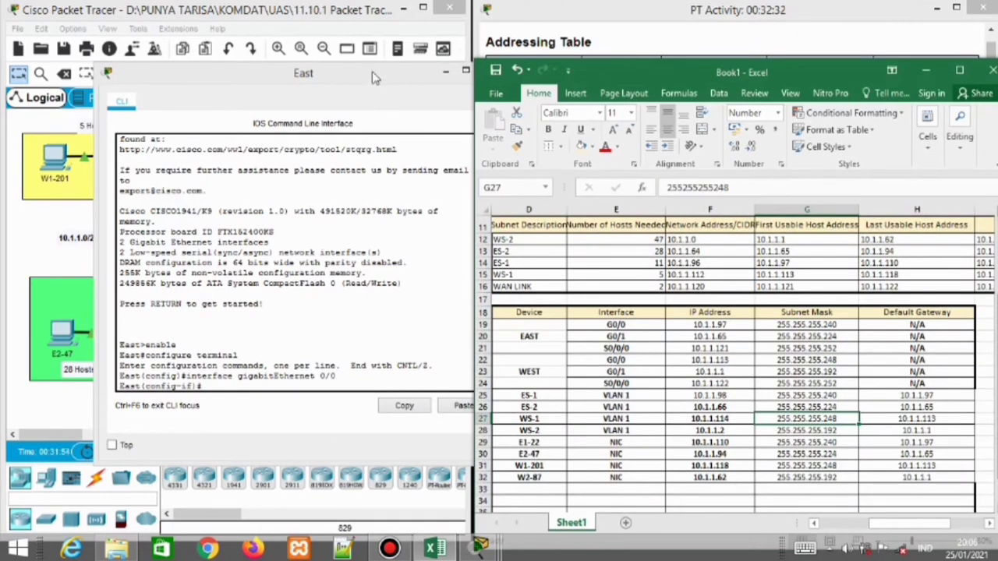
pyautogui.moveTo(375, 75); pyautogui.dragTo(355, 76)
pyautogui.click(223, 384)
pyautogui.write('i')
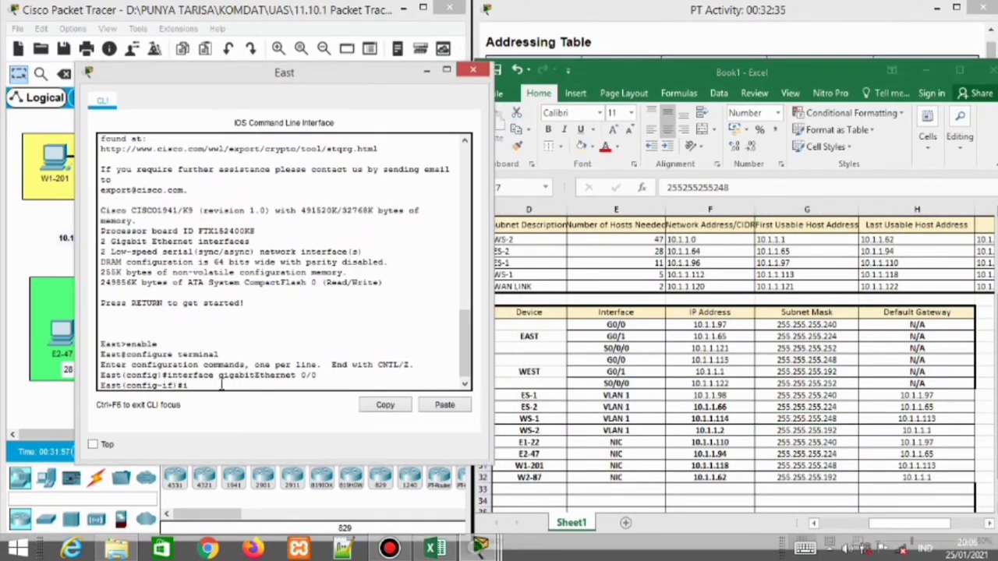
pyautogui.write('p address')
pyautogui.click(698, 322)
pyautogui.hotkey('ctrl', 'c')
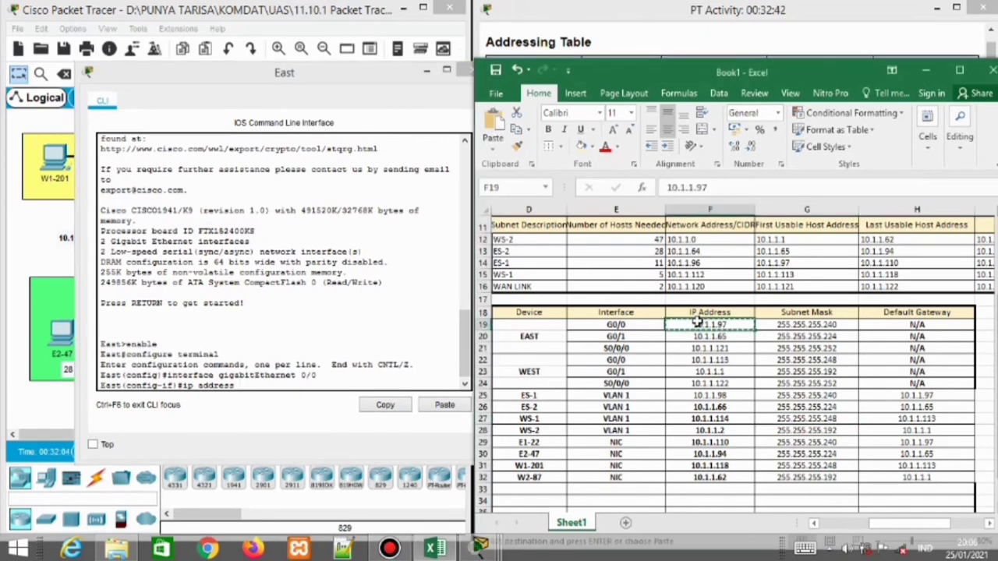
pyautogui.click(261, 385)
# Paste 10.1.1.97 after ip address and reuse the command on the new prompt
pyautogui.click(444, 405)
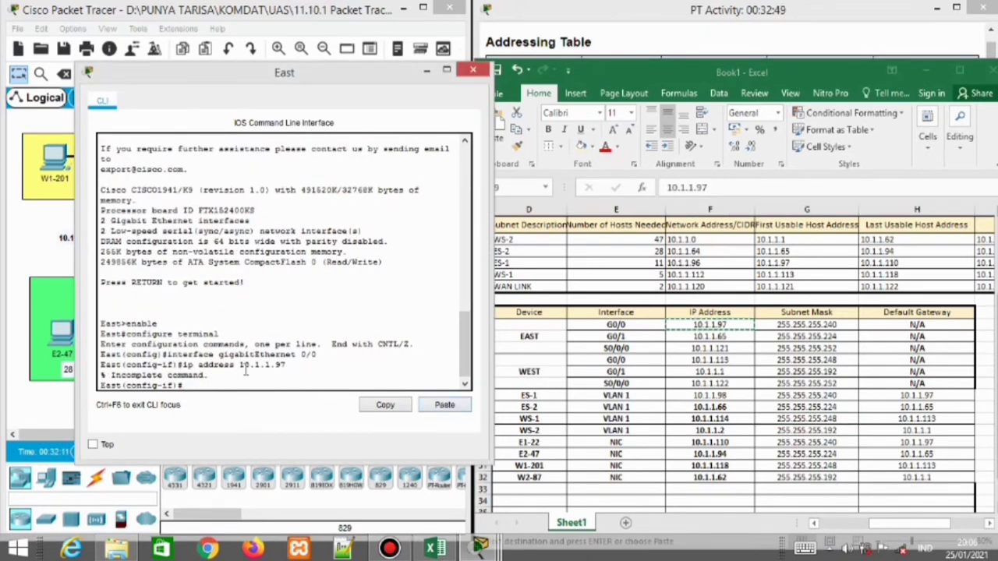
pyautogui.moveTo(287, 364); pyautogui.dragTo(183, 364)
pyautogui.click(385, 405)
pyautogui.click(385, 405)
pyautogui.click(444, 405)
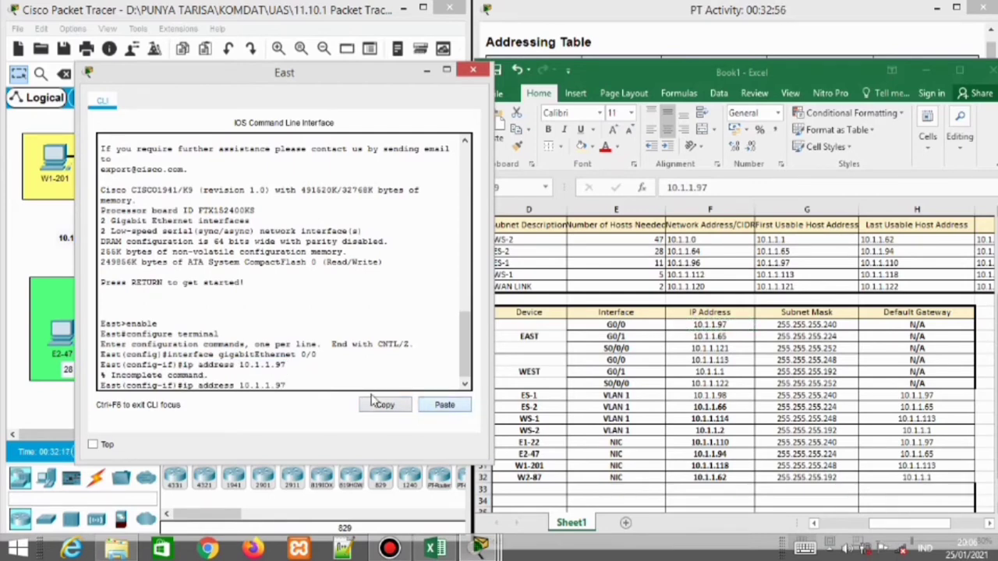
pyautogui.click(840, 326)
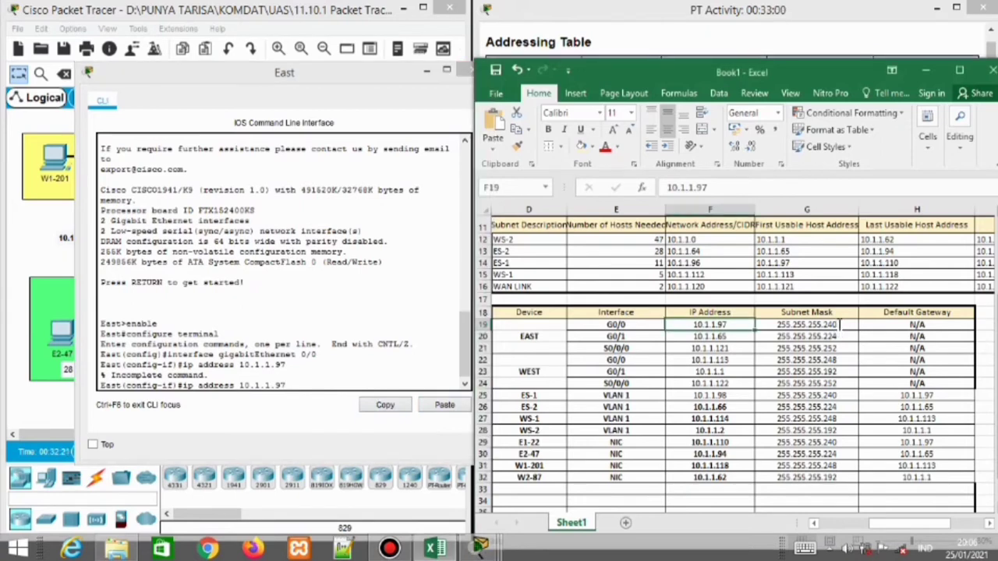
# Restore the dots in cell G19 so East G0/0's mask reads 255.255.255.240
pyautogui.click(841, 326)
pyautogui.doubleClick(841, 326)
pyautogui.moveTo(841, 326); pyautogui.dragTo(782, 326)
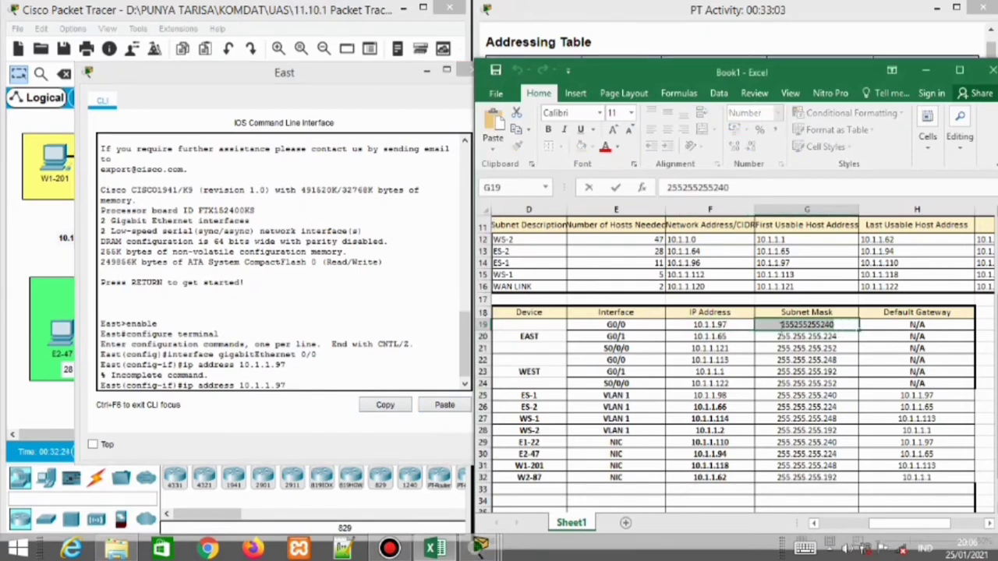
pyautogui.click(793, 326)
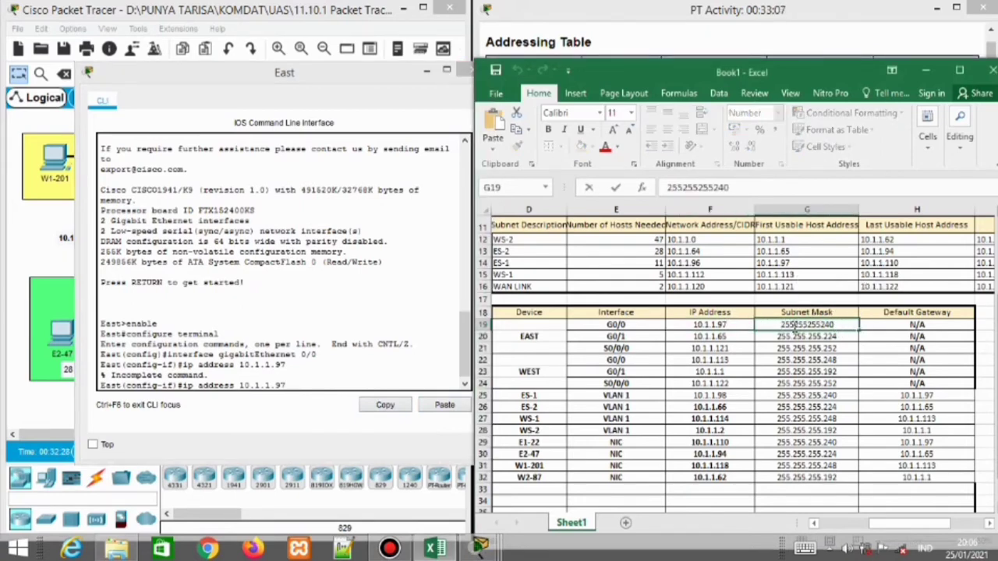
pyautogui.write('.')
pyautogui.press('Right')
pyautogui.press('Right')
pyautogui.press('Right')
pyautogui.write('.')
pyautogui.press('Right')
pyautogui.press('Right')
pyautogui.press('Right')
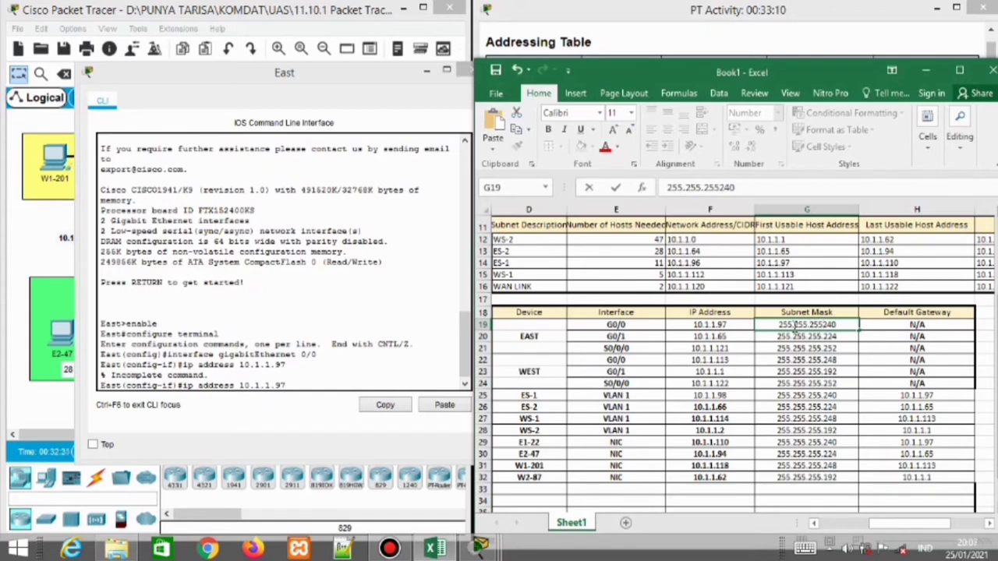
pyautogui.write('.')
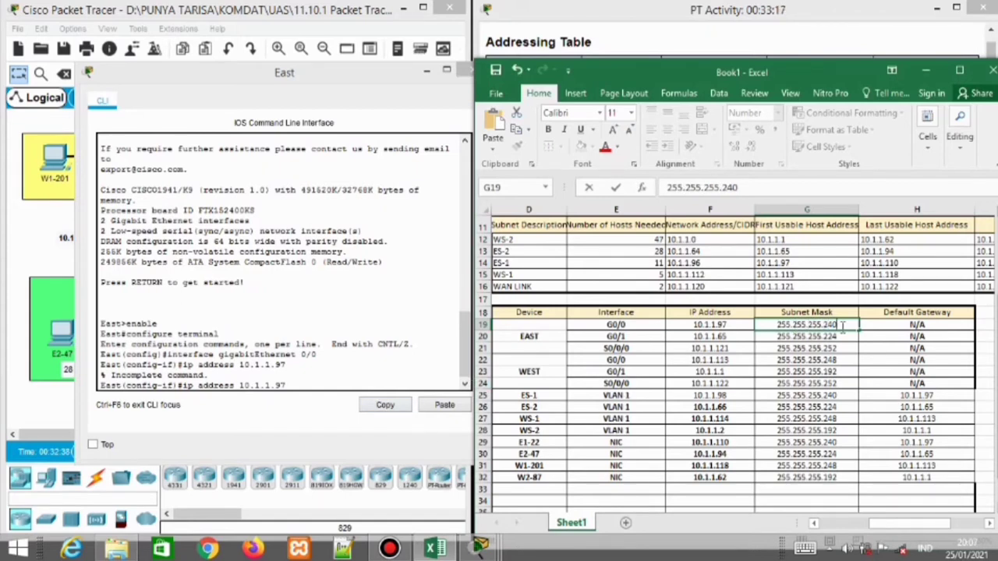
# Select the 255.255.255.240 mask in G19 and return to East's CLI with it
pyautogui.doubleClick(842, 326)
pyautogui.press('Left')
pyautogui.press('Left')
pyautogui.hotkey('shift', 'Left')
pyautogui.hotkey('shift', 'Left')
pyautogui.hotkey('shift', 'Left')
pyautogui.hotkey('shift', 'Left')
pyautogui.hotkey('shift', 'Left')
pyautogui.hotkey('shift', 'Left')
pyautogui.hotkey('shift', 'Left')
pyautogui.hotkey('shift', 'Left')
pyautogui.hotkey('shift', 'Left')
pyautogui.hotkey('shift', 'Left')
pyautogui.hotkey('shift', 'Left')
pyautogui.hotkey('shift', 'Left')
pyautogui.hotkey('shift', 'Left')
pyautogui.hotkey('shift', 'Left')
pyautogui.hotkey('shift', 'Left')
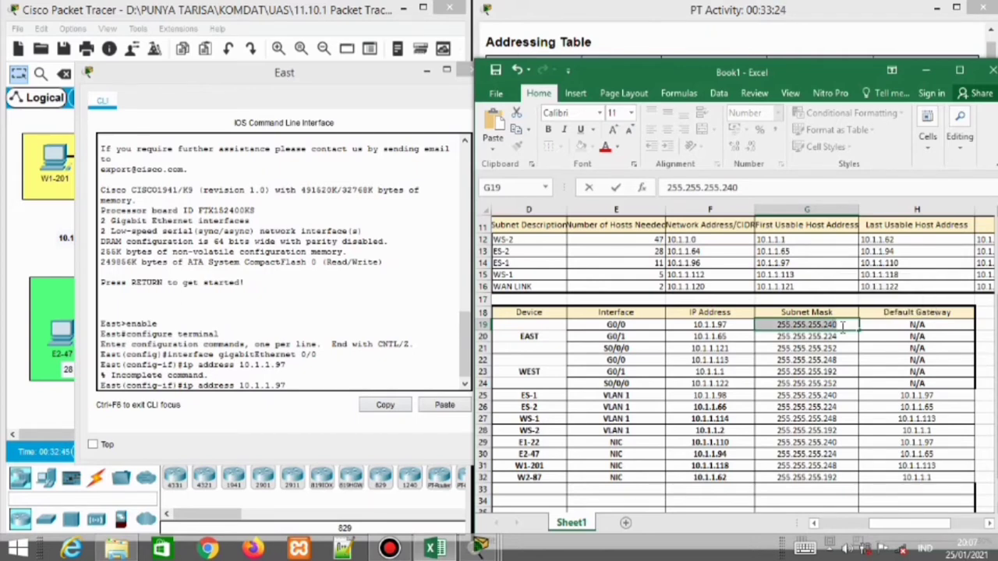
pyautogui.click(470, 382)
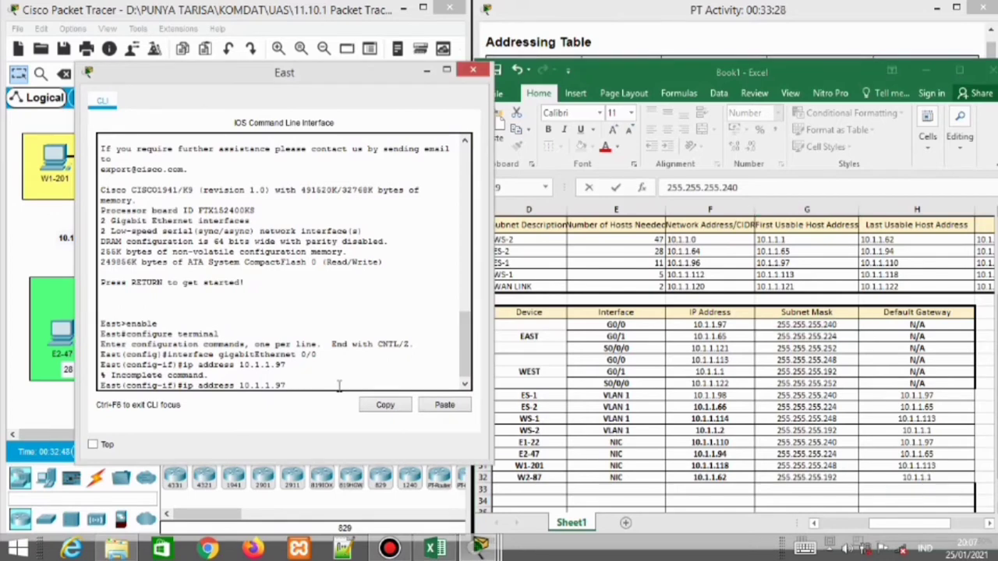
# Complete East G0/0's address with mask 255.255.255.240 and enable the interface
pyautogui.click(452, 411)
pyautogui.press('Return')
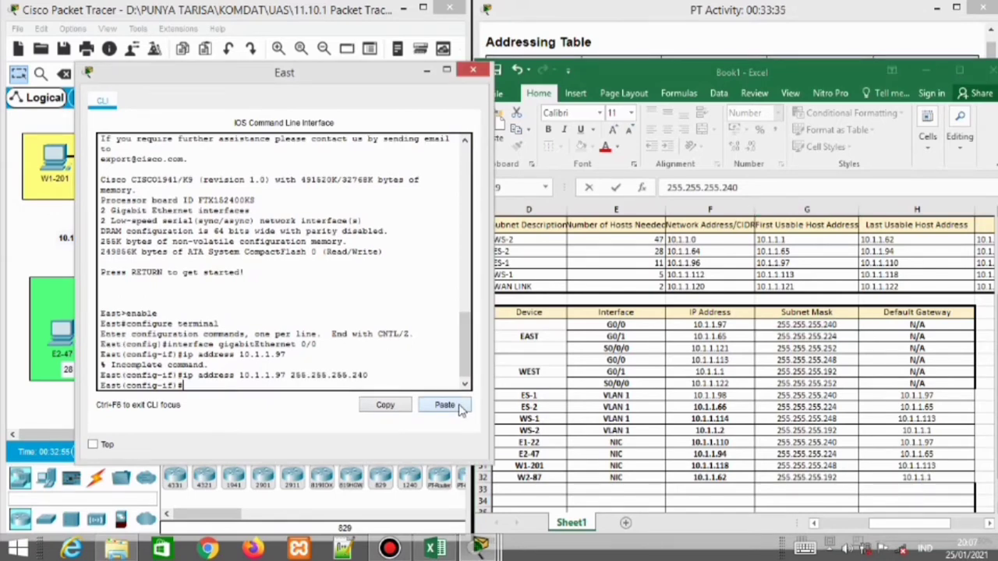
pyautogui.write('no shutdown')
pyautogui.press('Return')
pyautogui.press('Return')
pyautogui.press('Return')
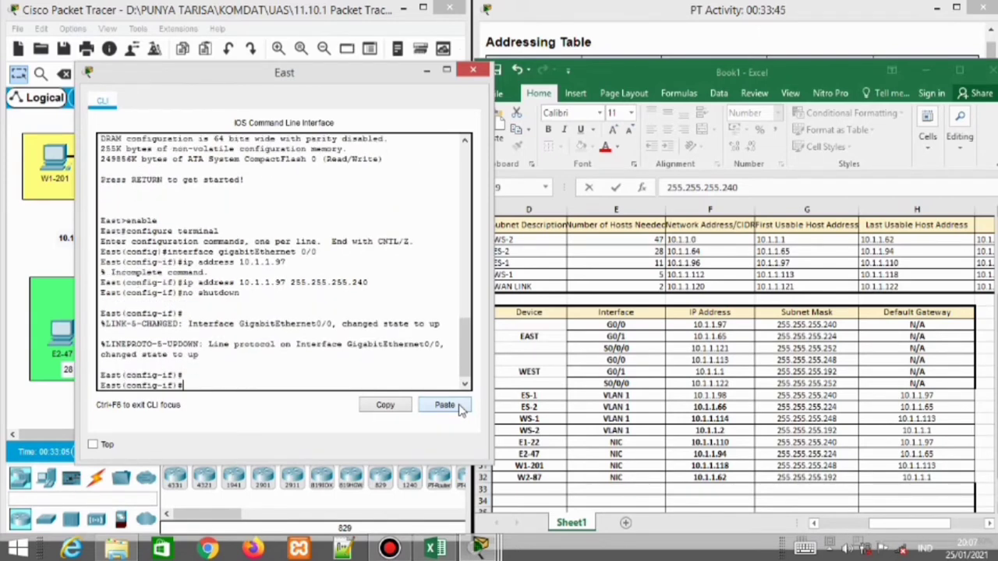
pyautogui.write('exit')
pyautogui.press('Return')
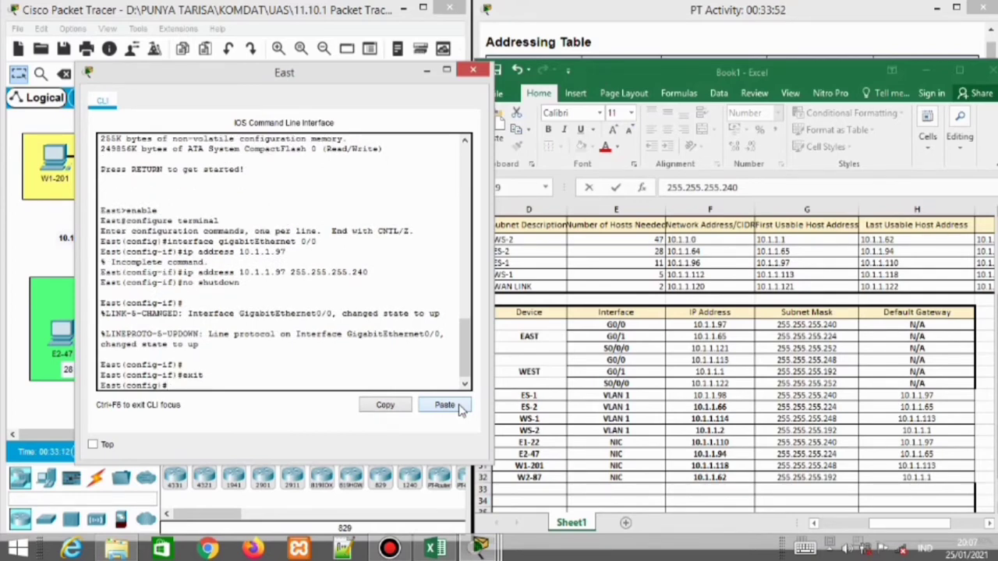
# Give East G0/1 address 10.1.1.66 255.255.255.240 and enable it with no shutdown
pyautogui.write('interface gigabitet')
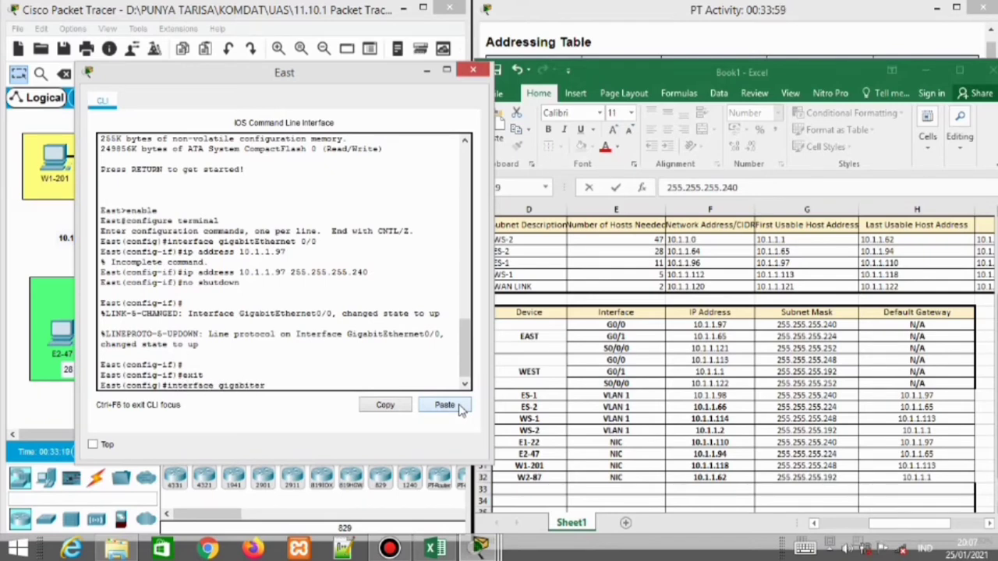
pyautogui.write('er')
pyautogui.press('BackSpace')
pyautogui.press('BackSpace')
pyautogui.press('BackSpace')
pyautogui.write('tEthernet 0/1')
pyautogui.press('Return')
pyautogui.write('ip')
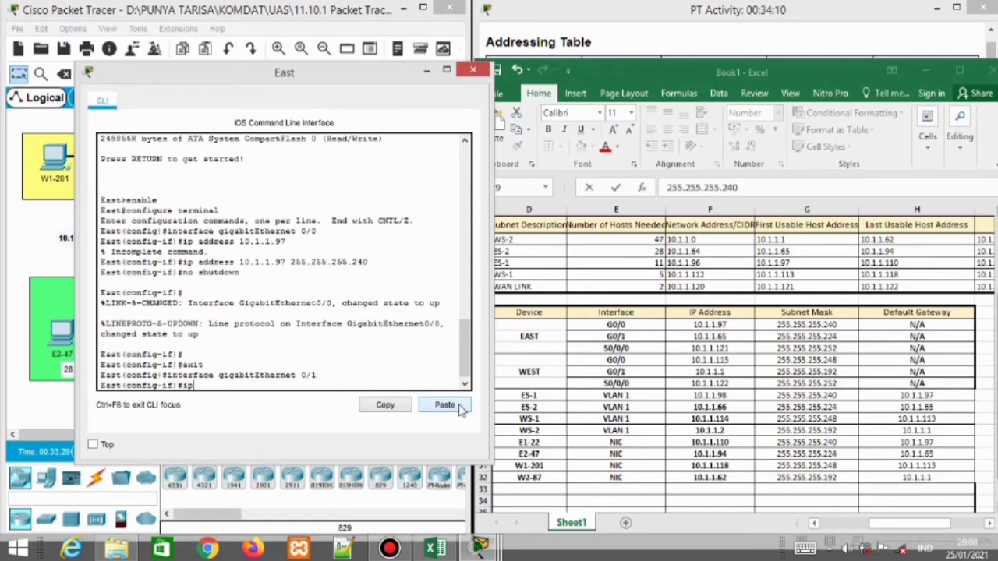
pyautogui.write(' address 10.1.1.66 255.255.')
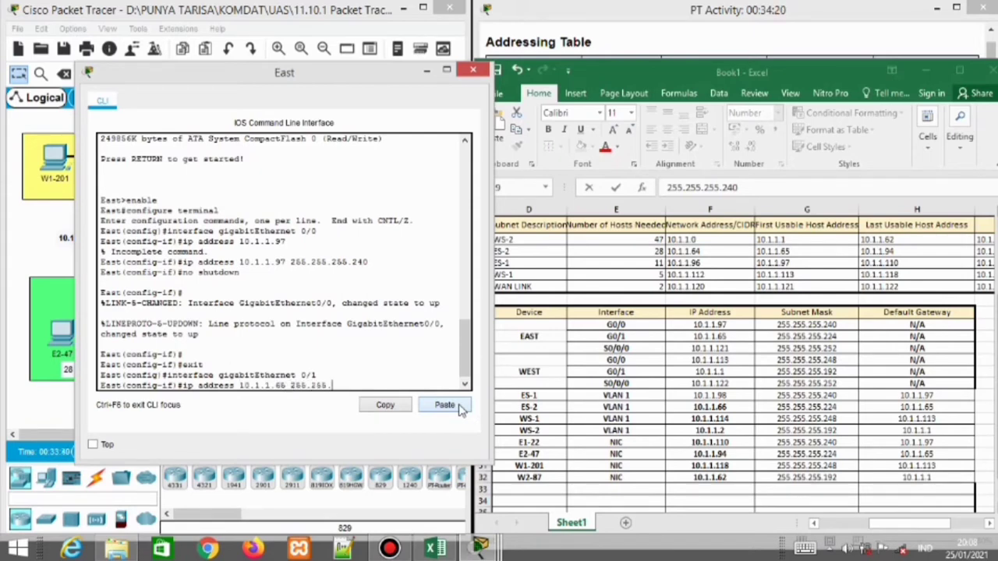
pyautogui.write('255.240')
pyautogui.press('Return')
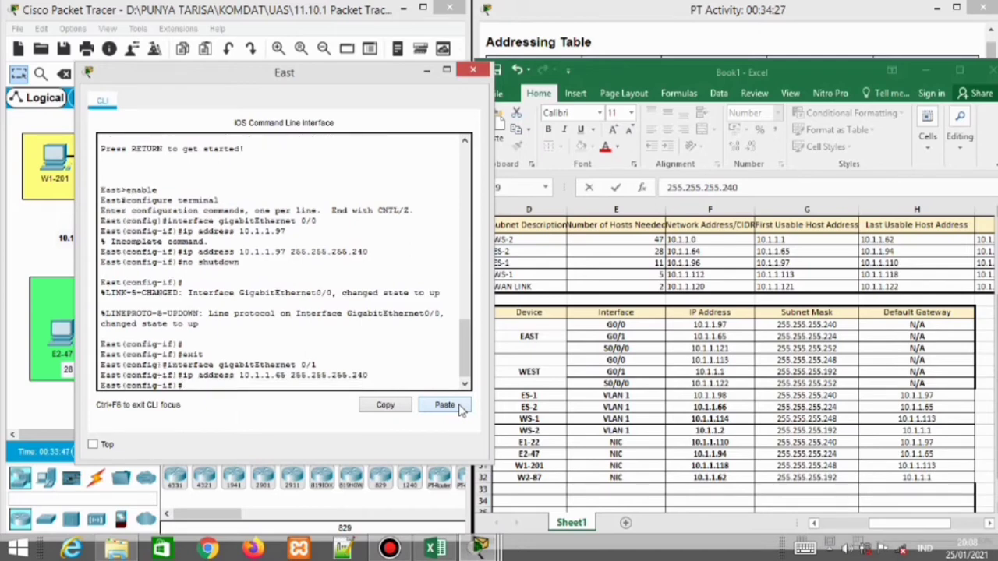
pyautogui.write('no shutdown')
pyautogui.press('Return')
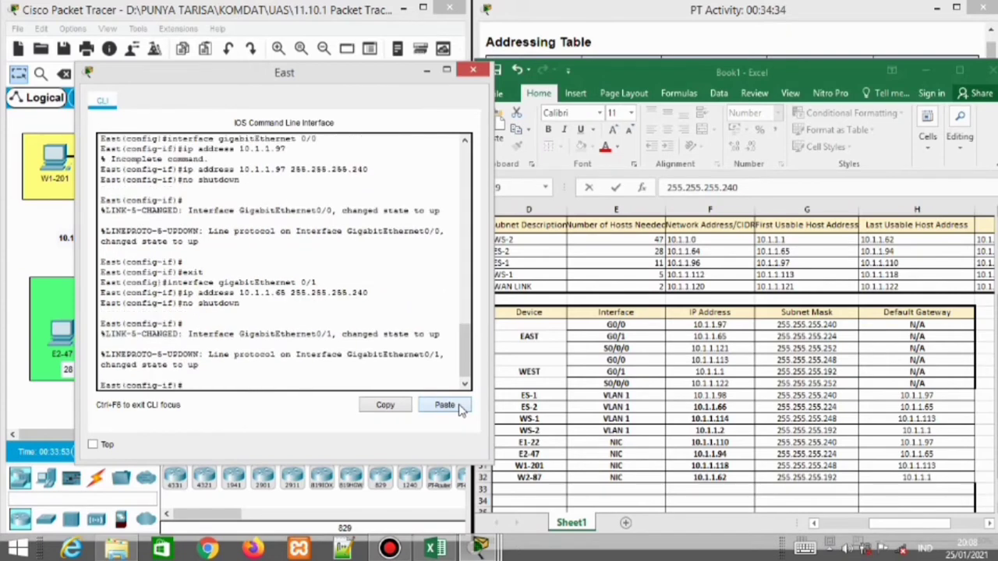
pyautogui.write('exit')
pyautogui.press('Return')
pyautogui.write('inter')
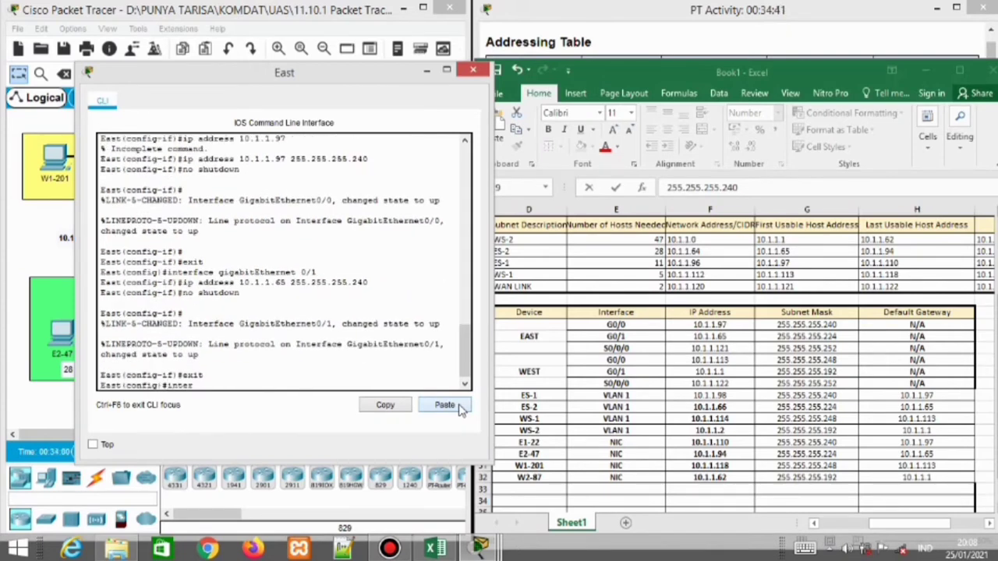
pyautogui.write('face serial ')
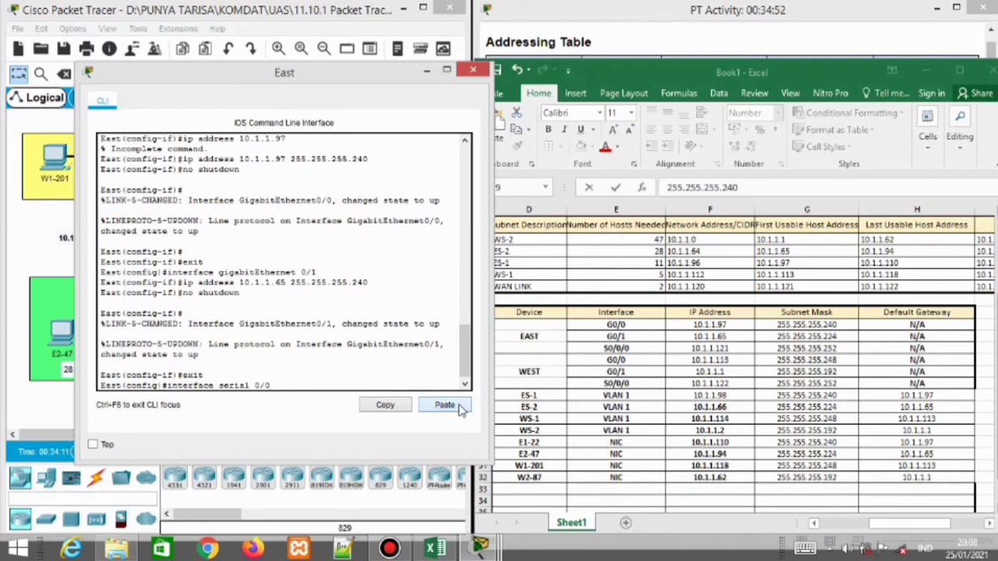
pyautogui.write('0/0/0')
# Set East Serial 0/0/0 to 10.1.1.121 255.255.255.252 and run no shutdown
pyautogui.press('Return')
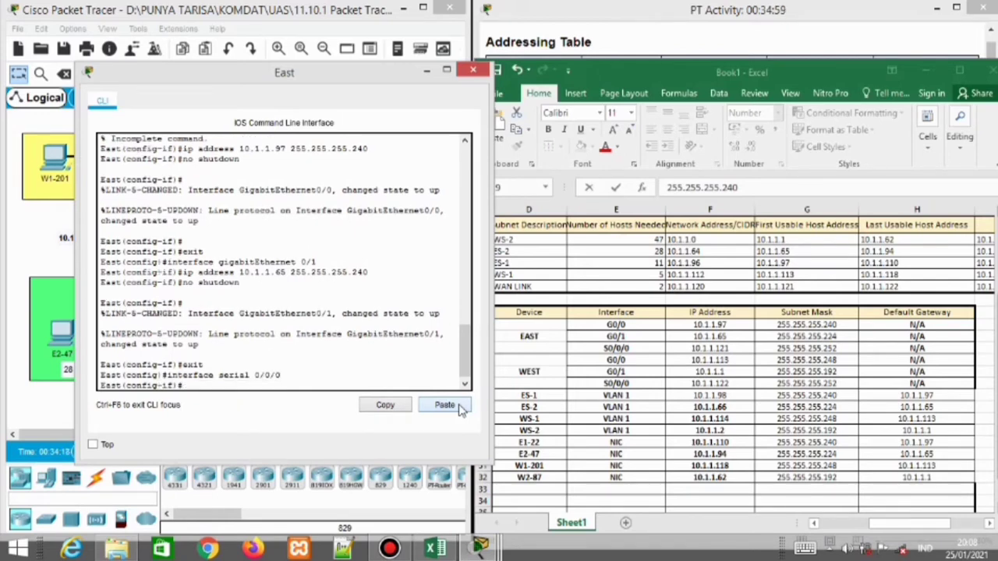
pyautogui.write('ip addres 10.1.1.')
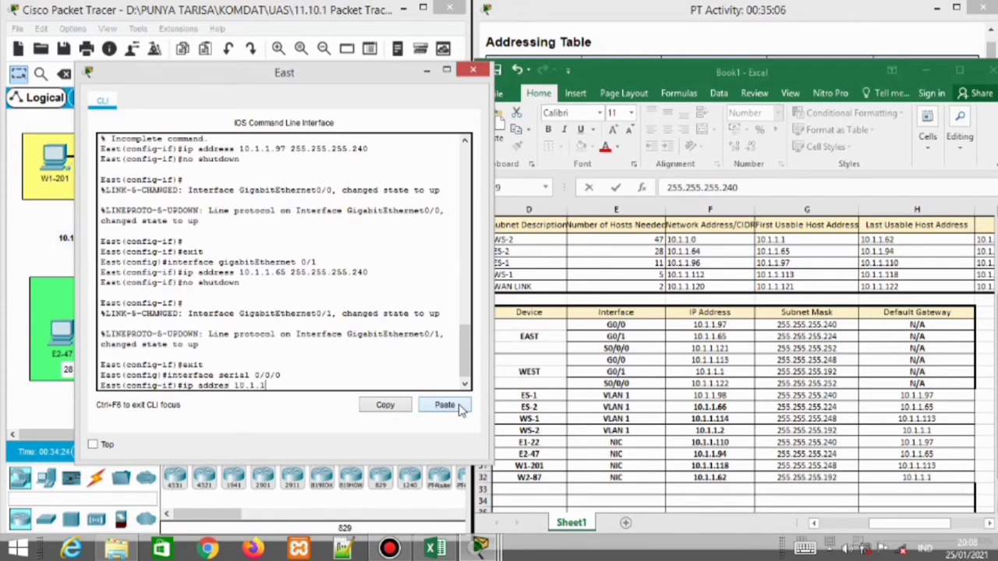
pyautogui.write('121 255.255.255')
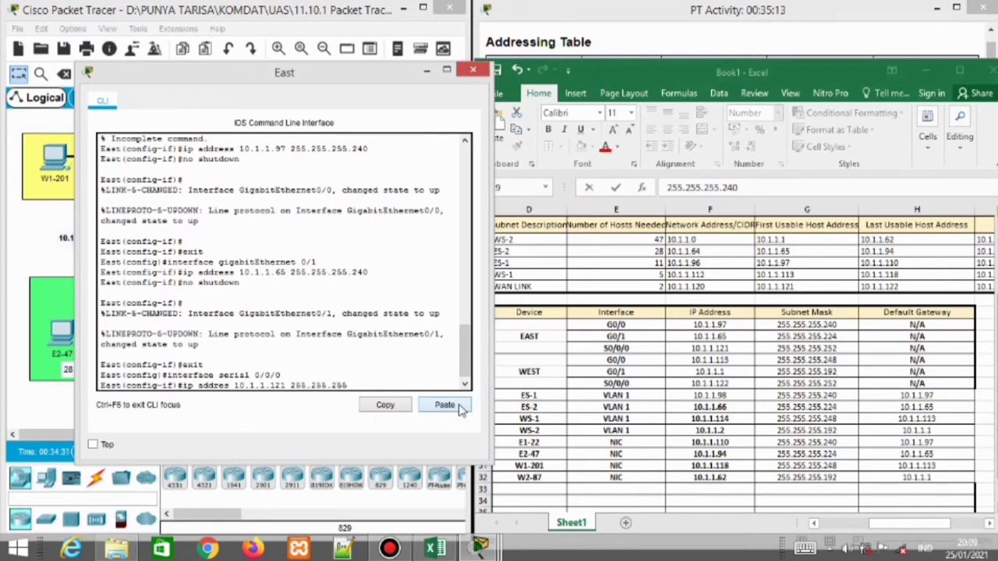
pyautogui.write('.252')
pyautogui.press('Return')
pyautogui.write('no shutdwon')
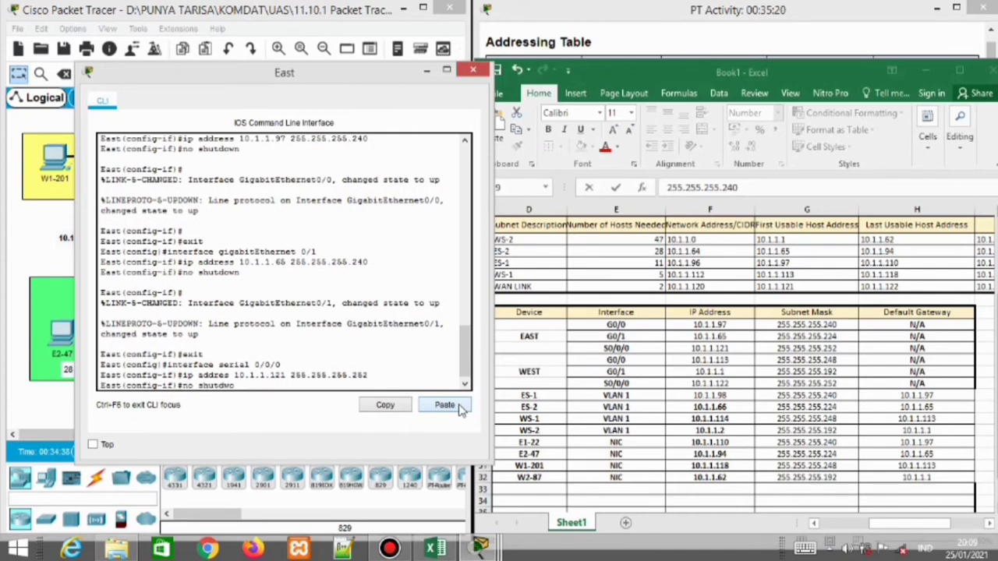
pyautogui.press('Return')
pyautogui.press('Return')
pyautogui.write('no shutdown')
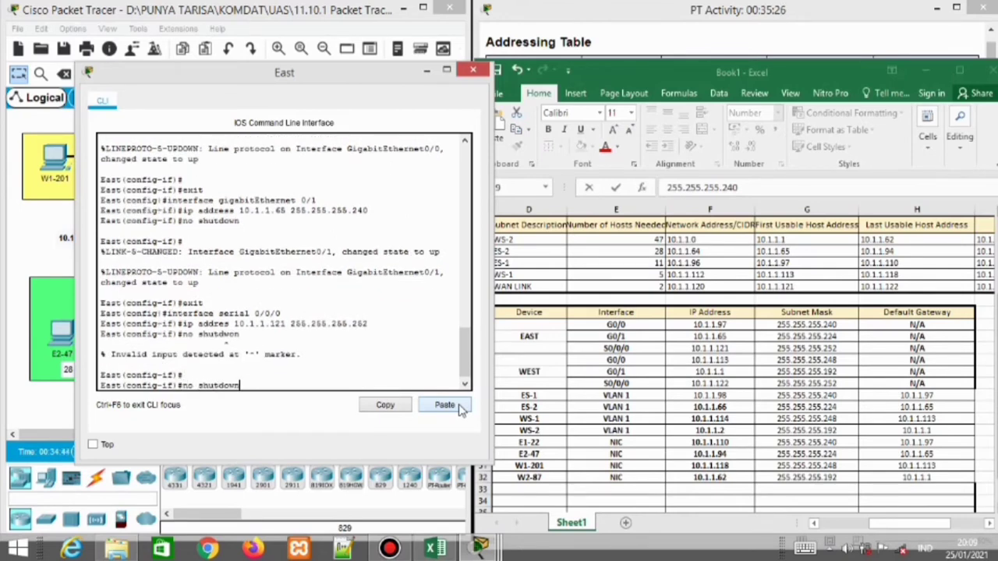
pyautogui.press('Return')
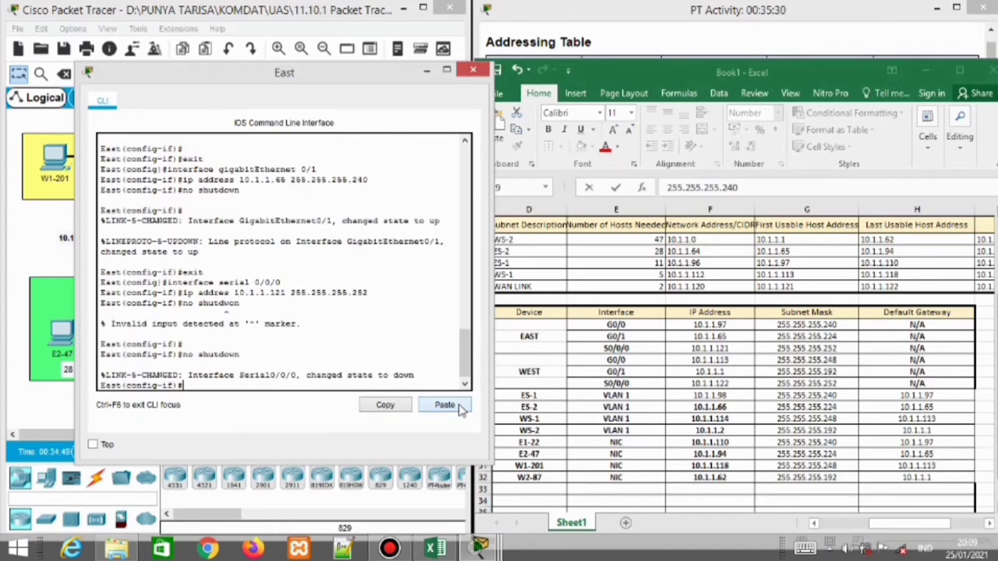
# Close East's CLI, then open West's CLI and enter global configuration mode
pyautogui.click(472, 72)
pyautogui.click(248, 181)
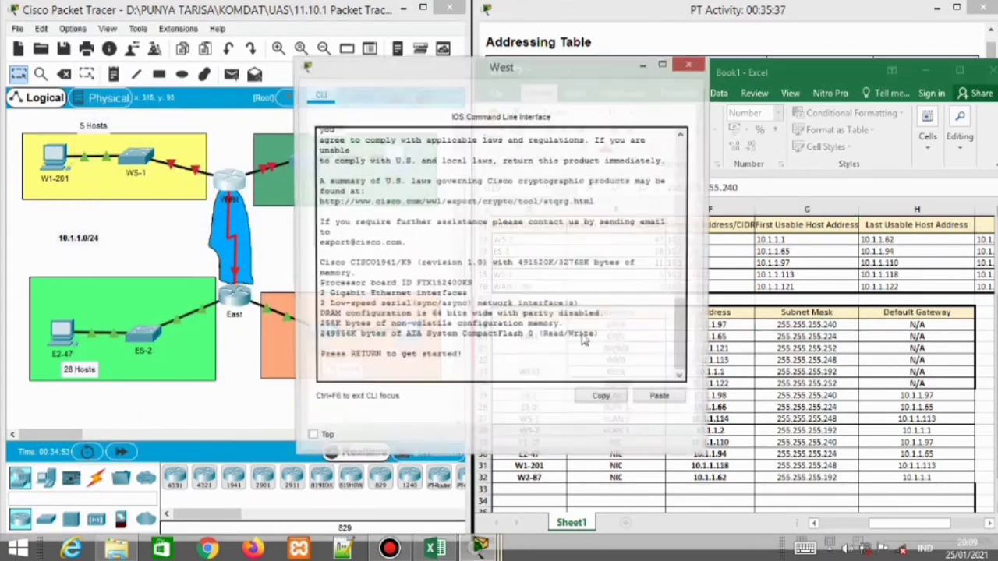
pyautogui.press('Return')
pyautogui.write('enable')
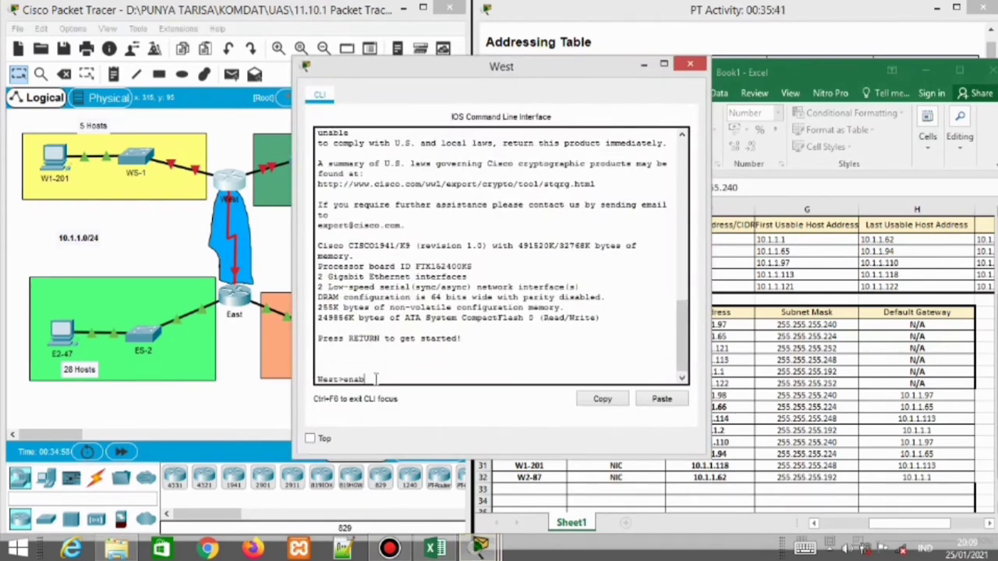
pyautogui.press('Return')
pyautogui.write('configu')
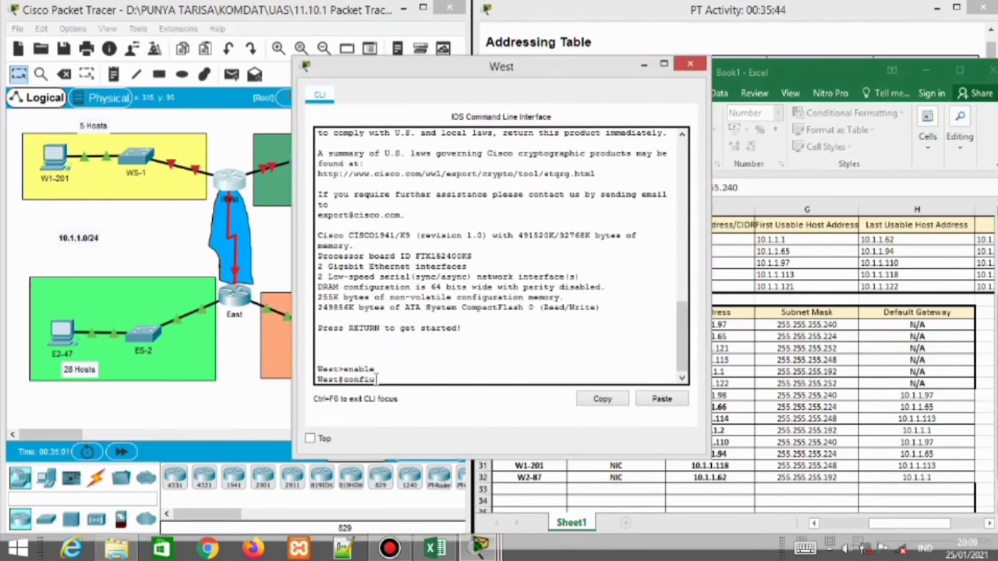
pyautogui.write('re terminal')
pyautogui.press('Return')
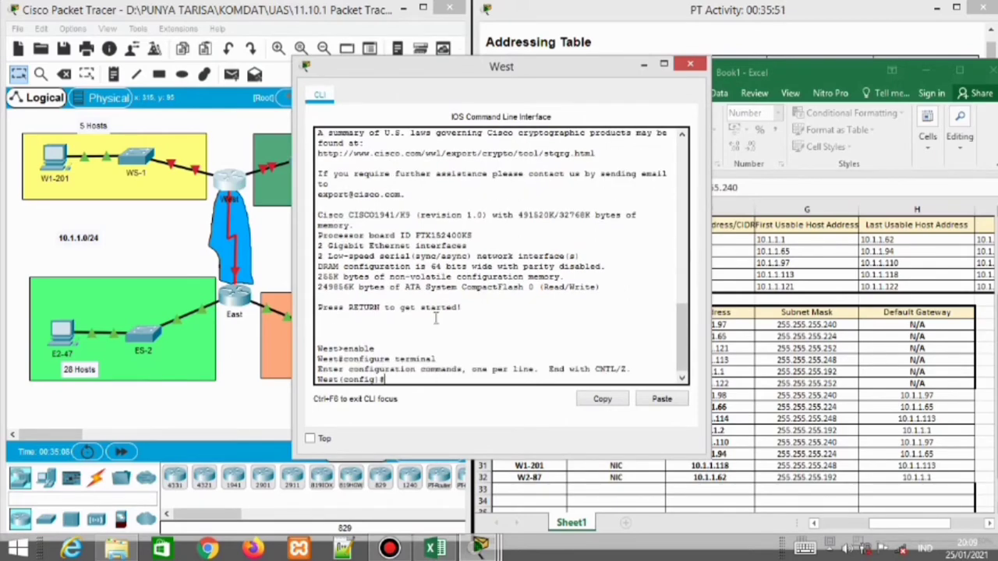
# Assign West G0/0 the address 10.1.1.113 with mask 255.255.255.248
pyautogui.moveTo(490, 76); pyautogui.dragTo(267, 33)
pyautogui.write('interface')
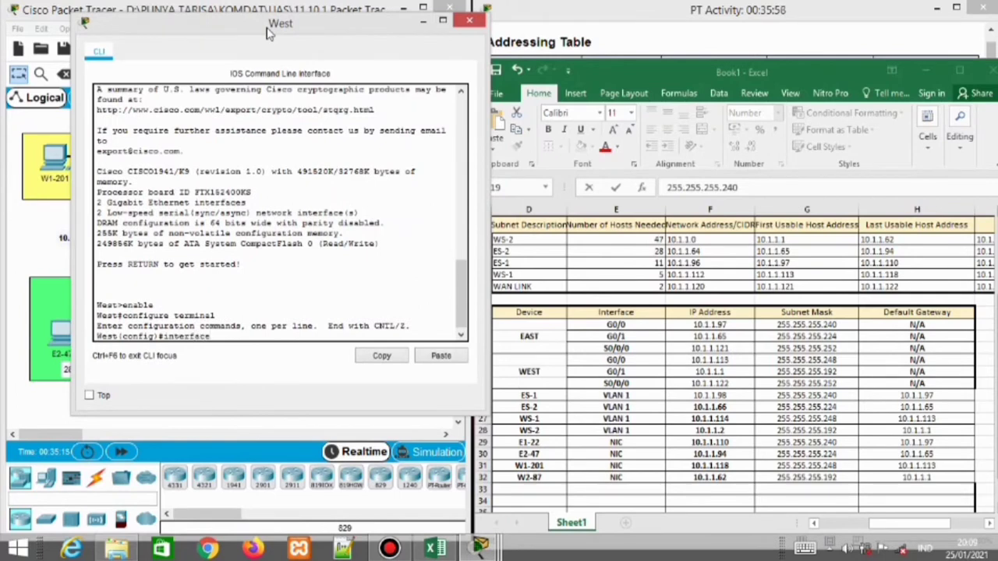
pyautogui.write(' gigabitEthernet')
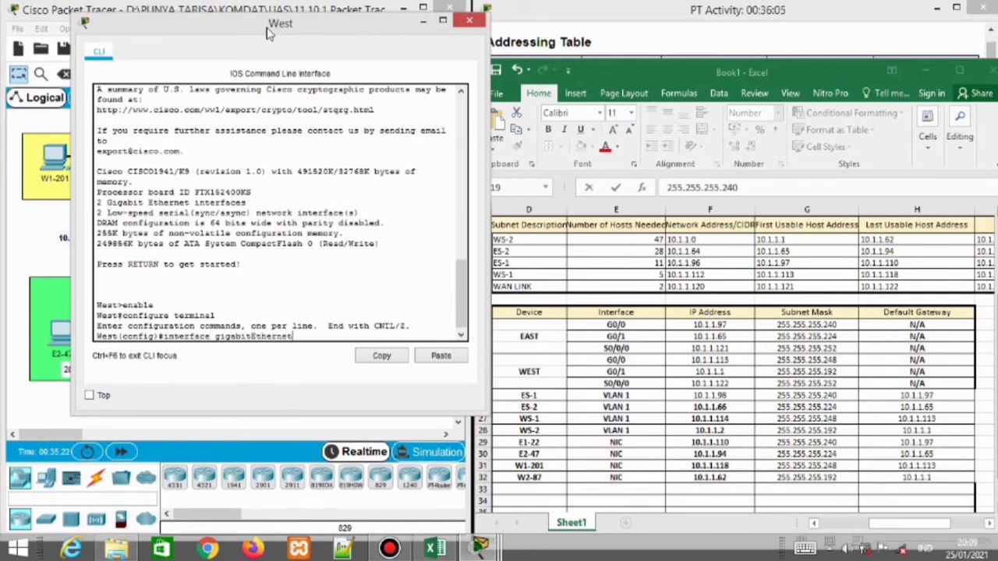
pyautogui.write(' p/0')
pyautogui.press('Return')
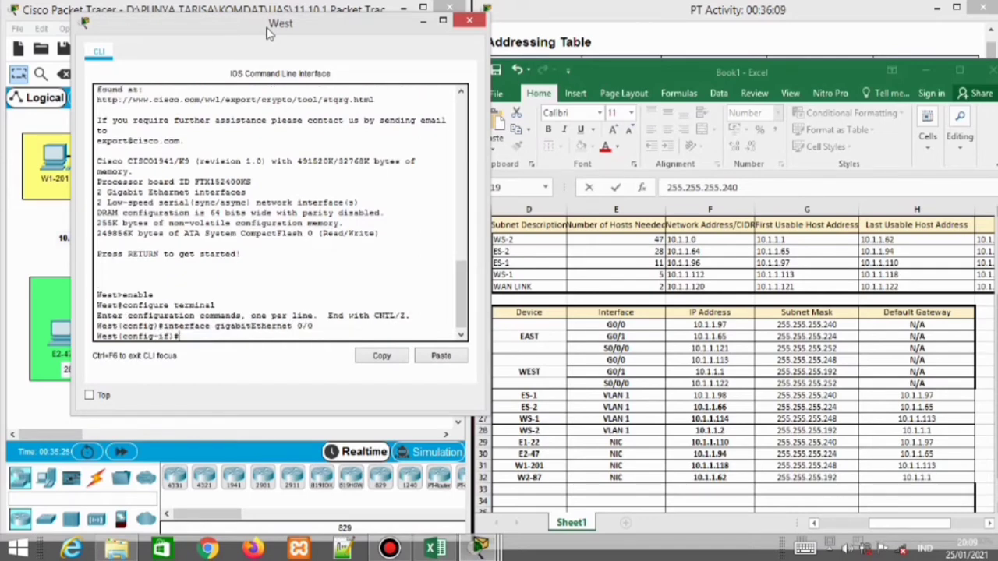
pyautogui.write('ip address 10.1.1.')
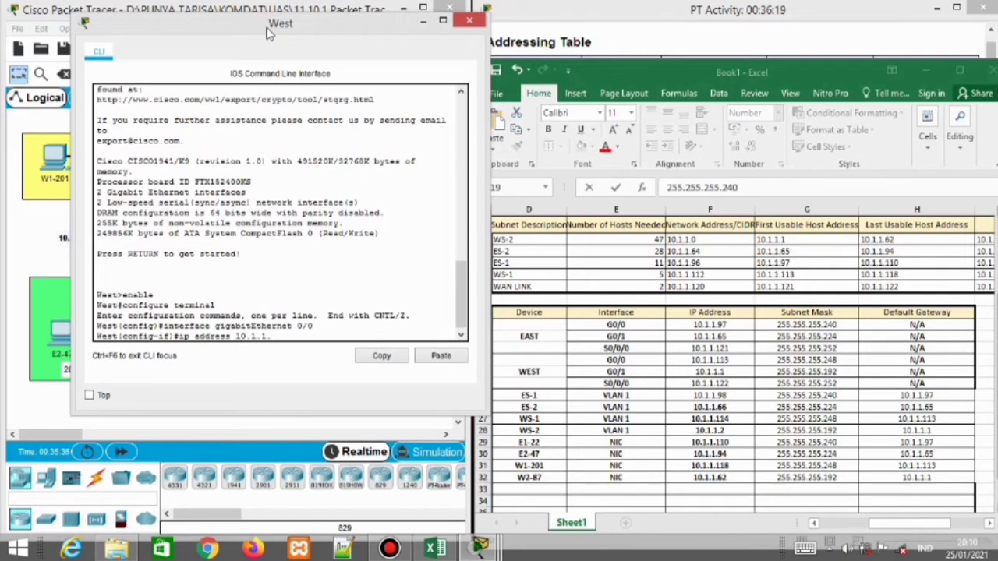
pyautogui.write('113 255.255.248')
pyautogui.press('Return')
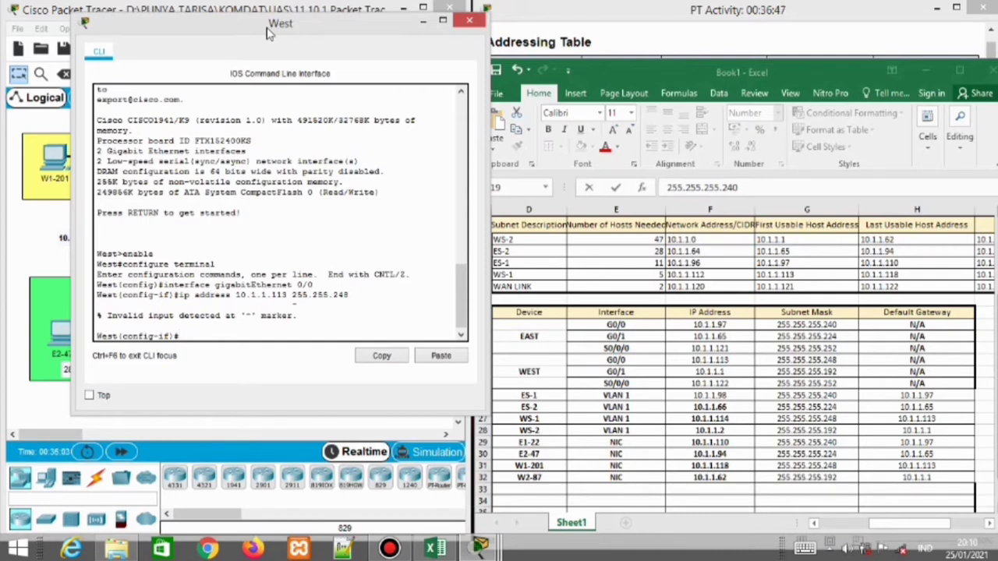
pyautogui.write('ip address')
pyautogui.write('10.')
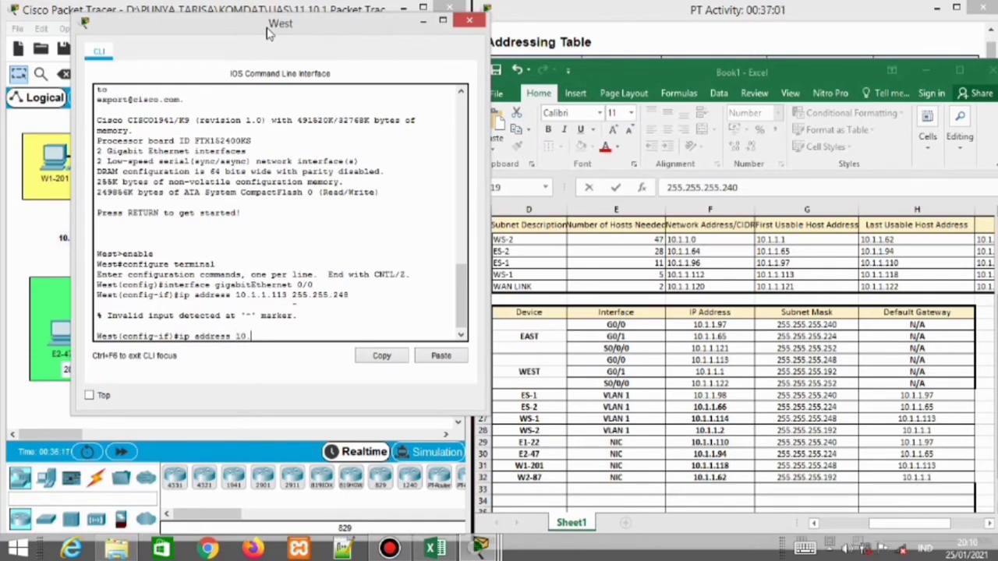
pyautogui.write('1.1.113 1')
pyautogui.write('55.255.255.248')
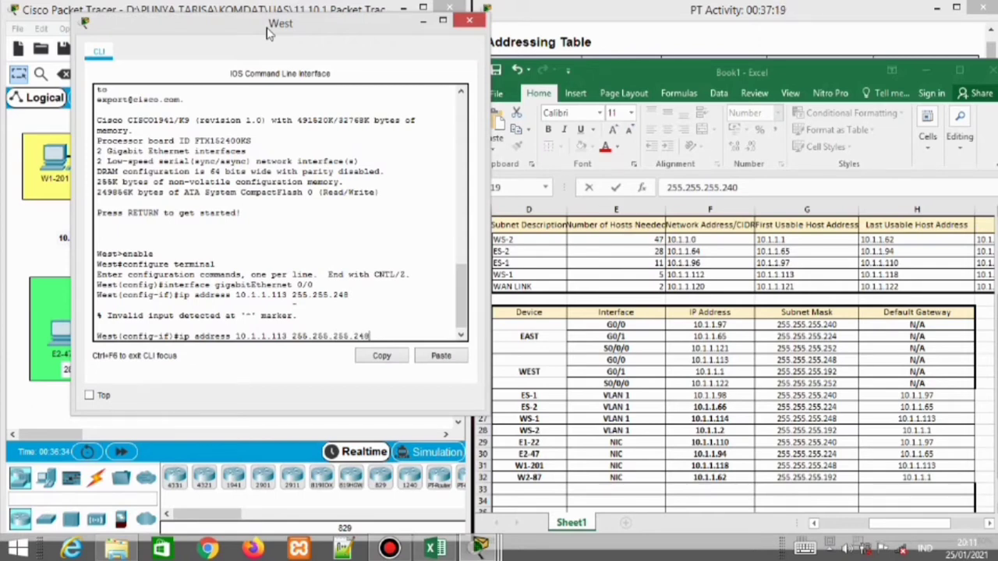
pyautogui.press('Return')
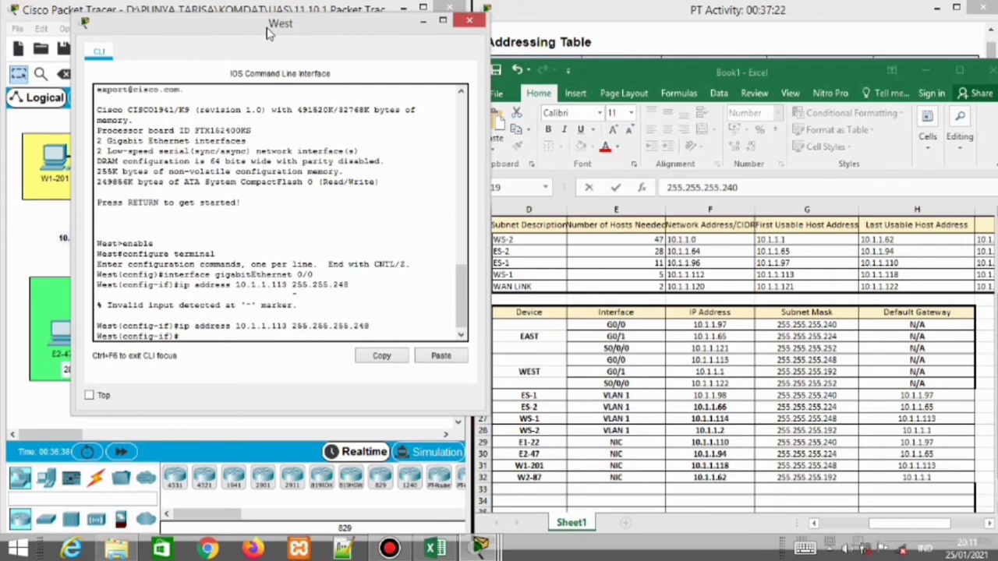
# Enable West G0/0 with no shutdown and leave its interface configuration
pyautogui.write('no shutdown')
pyautogui.press('BackSpace')
pyautogui.press('BackSpace')
pyautogui.press('BackSpace')
pyautogui.write('own')
pyautogui.press('Return')
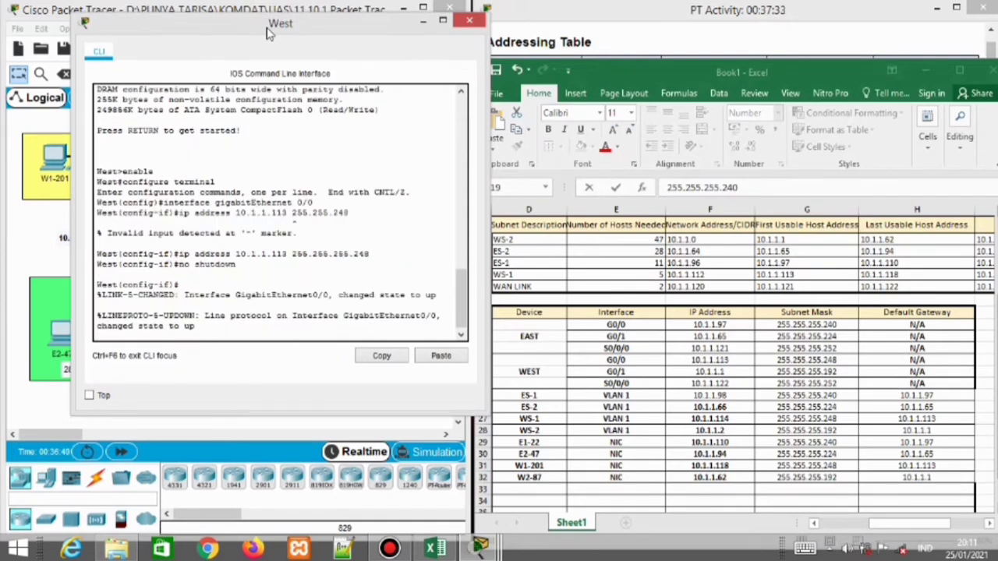
pyautogui.press('Return')
pyautogui.write('exit')
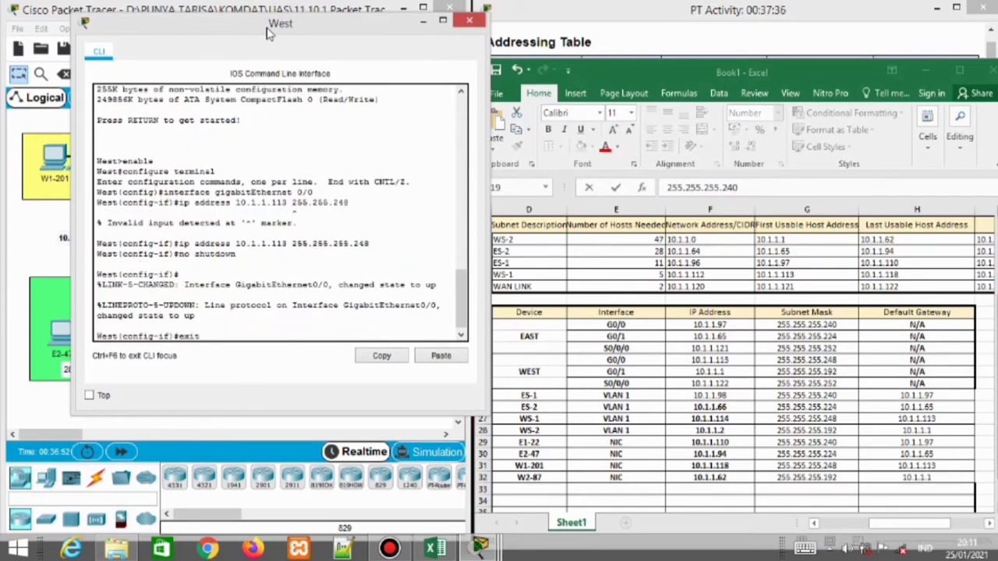
pyautogui.press('Return')
pyautogui.press('Return')
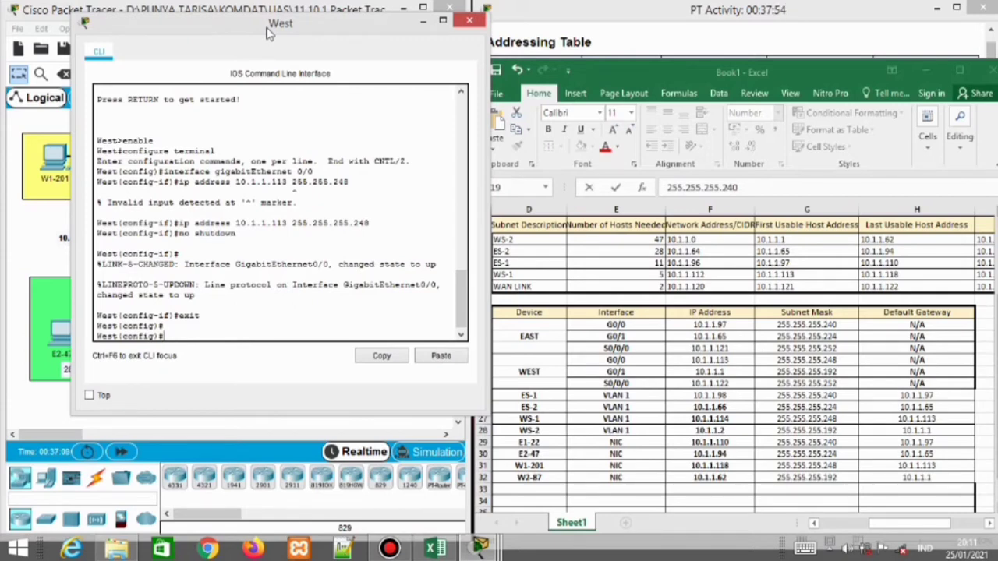
# Give West G0/1 address 10.1.1.1 255.255.255.192 and enable it
pyautogui.write('terface gigabitEt')
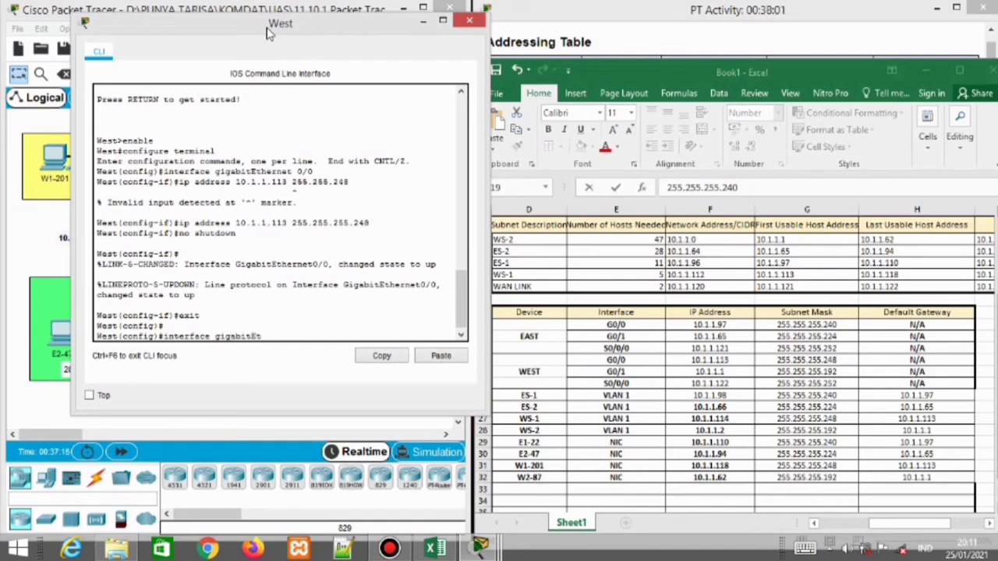
pyautogui.write('hernet 0/1')
pyautogui.press('Return')
pyautogui.write('ip addre')
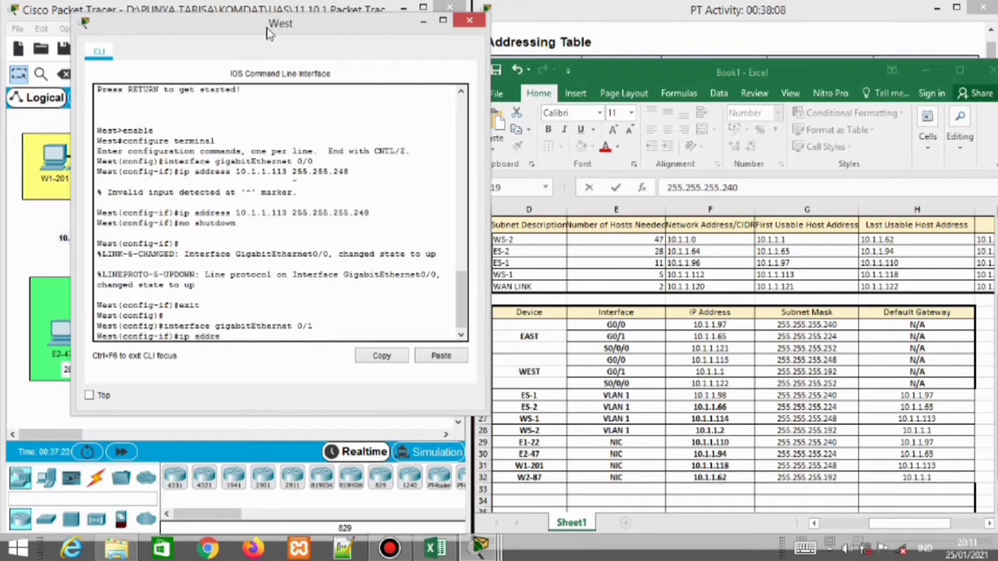
pyautogui.write('ss 10.1.1.1 255.255.255.')
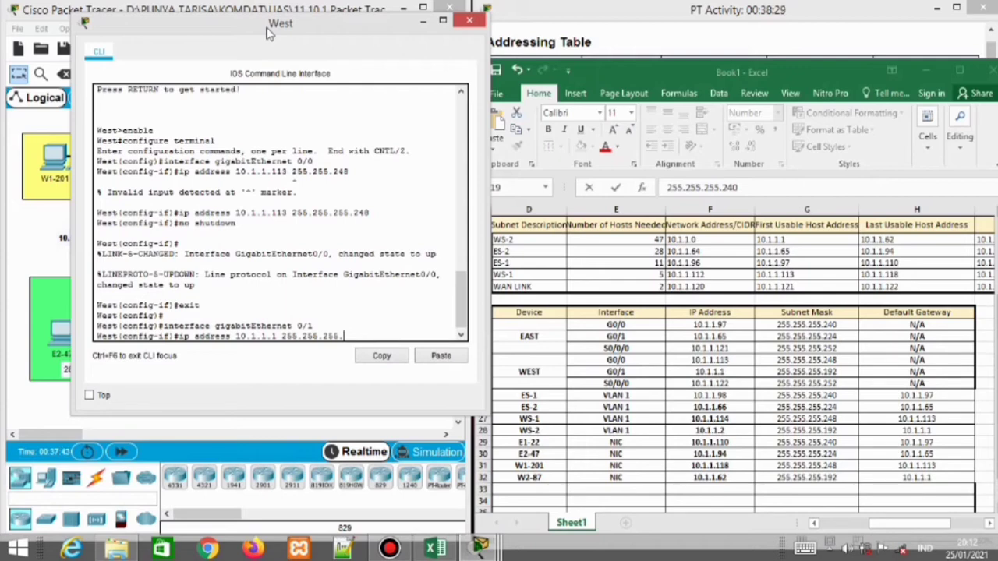
pyautogui.write('192')
pyautogui.press('Return')
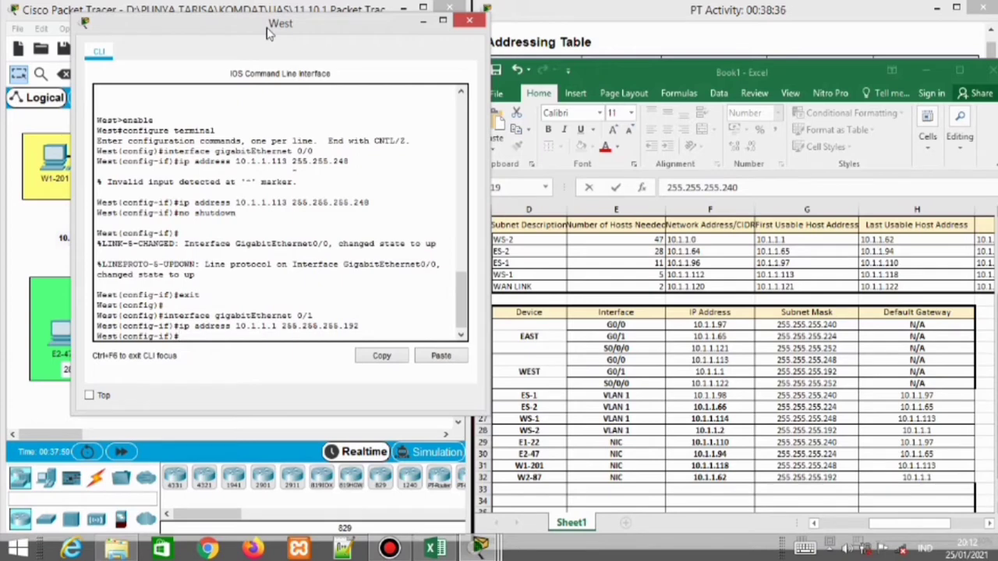
pyautogui.write('no shutdown')
pyautogui.press('Return')
pyautogui.write('e')
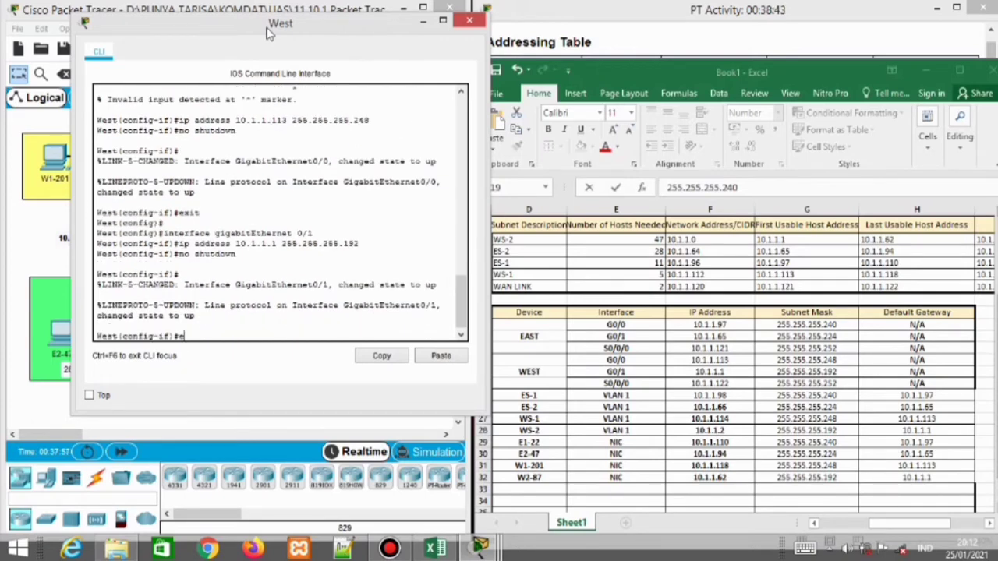
pyautogui.write('xit')
pyautogui.press('Return')
pyautogui.write('interfac')
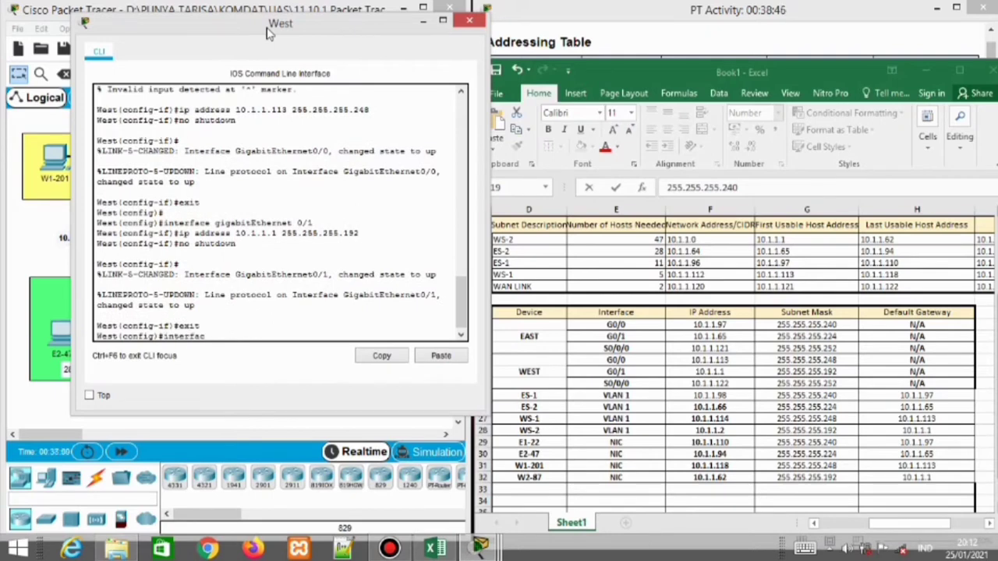
pyautogui.write('e serial 0/0/0')
# Set West Serial 0/0/0 to 10.1.1.122 255.255.255.252, then close West's CLI window
pyautogui.press('Return')
pyautogui.write('ip add')
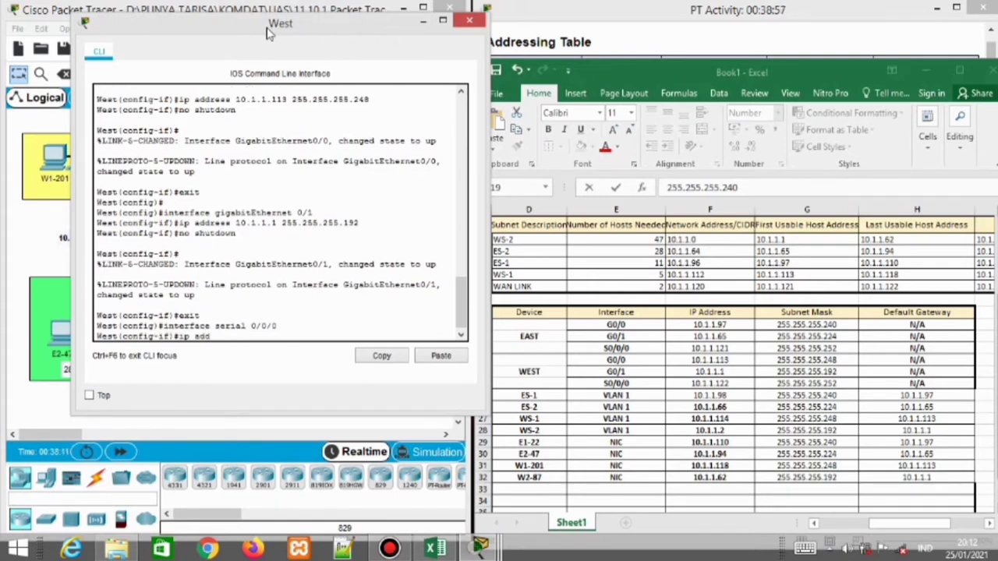
pyautogui.write('ress 10.1.1.122')
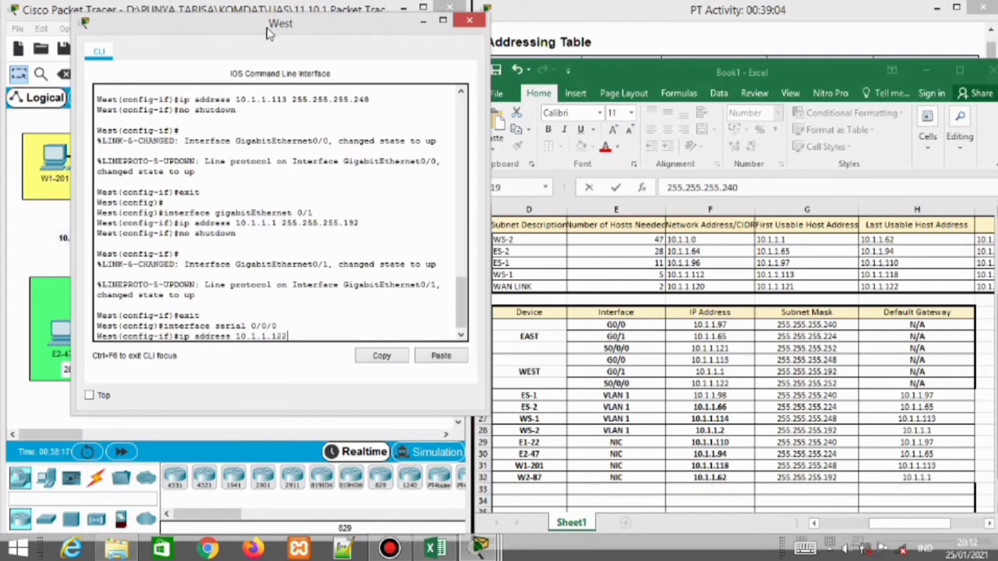
pyautogui.press('Return')
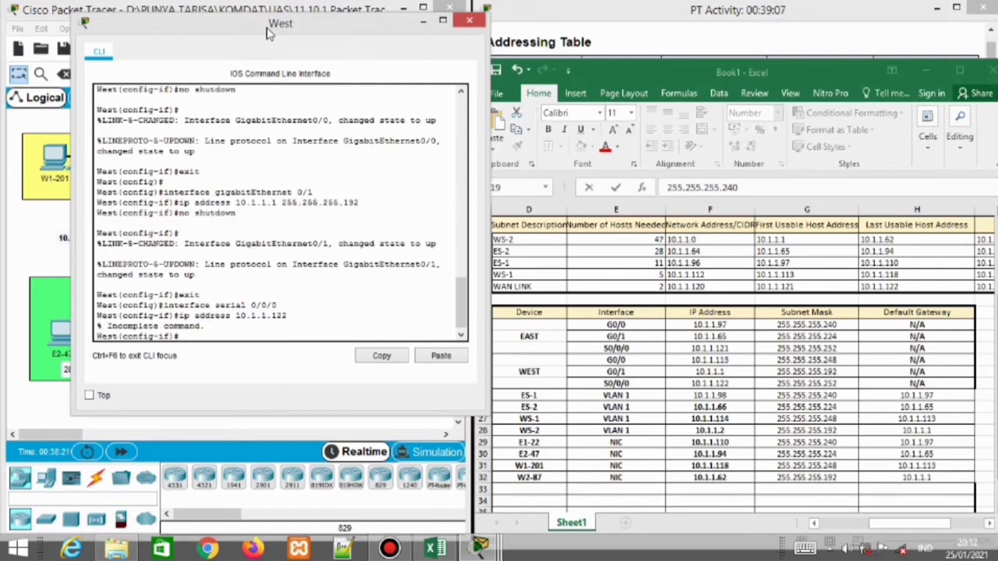
pyautogui.write('ip address 10.1.1.122 2')
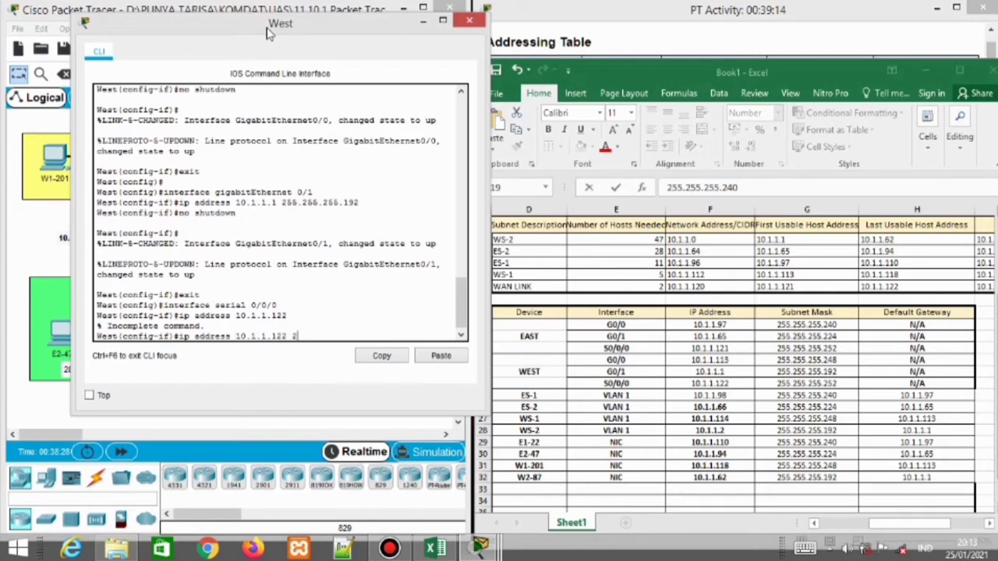
pyautogui.write('55.255.255.252')
pyautogui.press('Return')
pyautogui.press('Return')
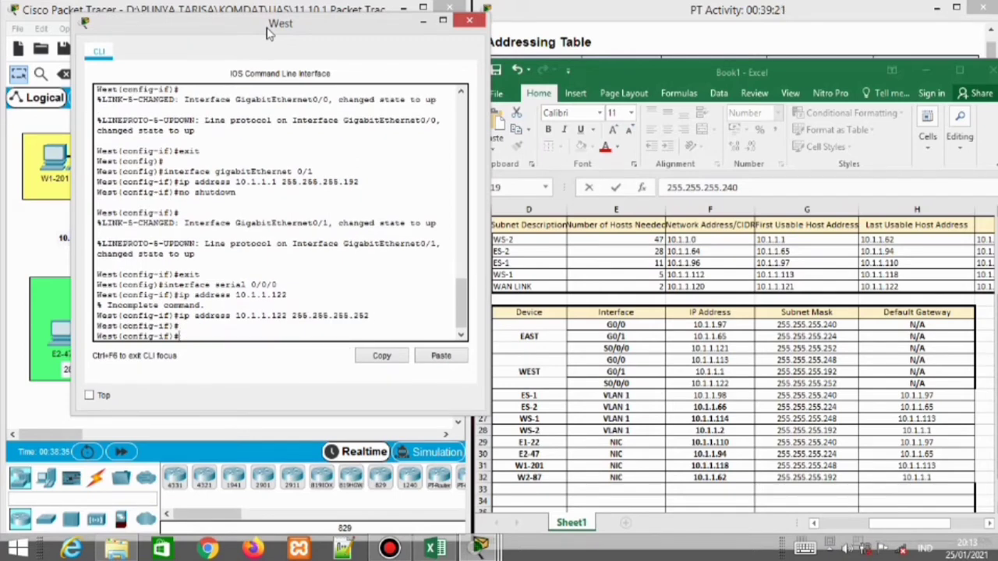
pyautogui.write('exit')
pyautogui.click(468, 24)
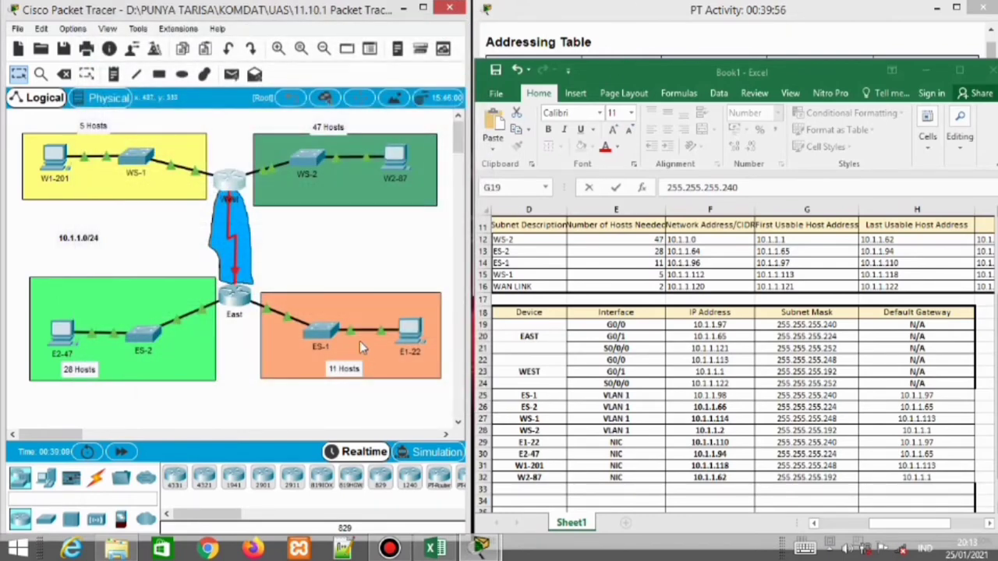
# Open ES-1's CLI in global configuration mode and look up ES-1 in the addressing table
pyautogui.click(329, 337)
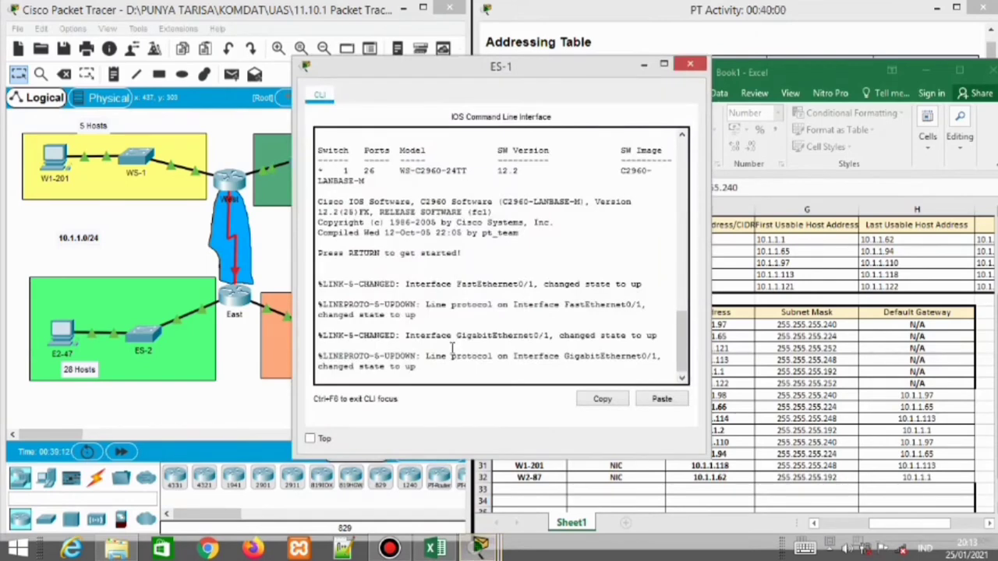
pyautogui.press('Return')
pyautogui.write('enable')
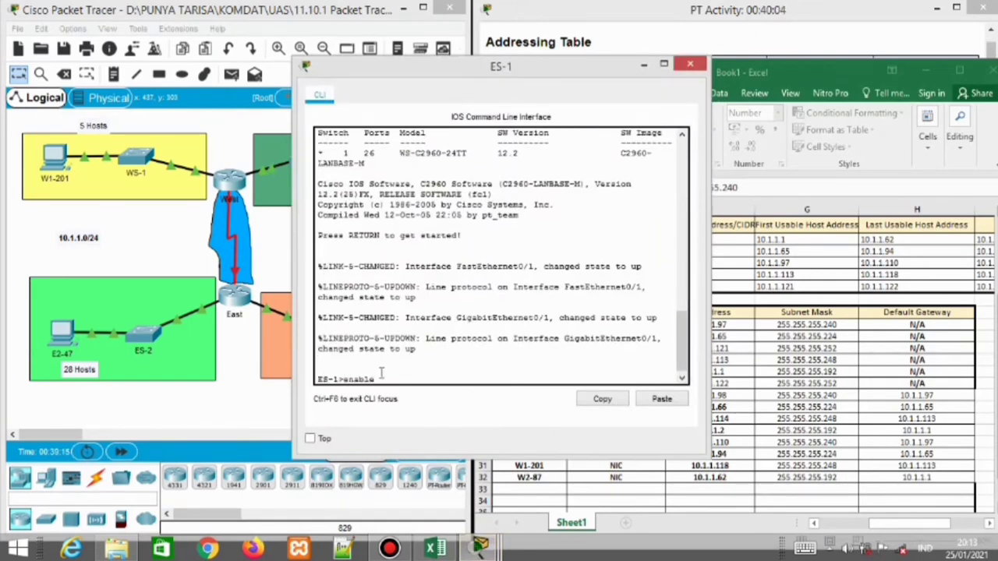
pyautogui.press('Return')
pyautogui.write('config')
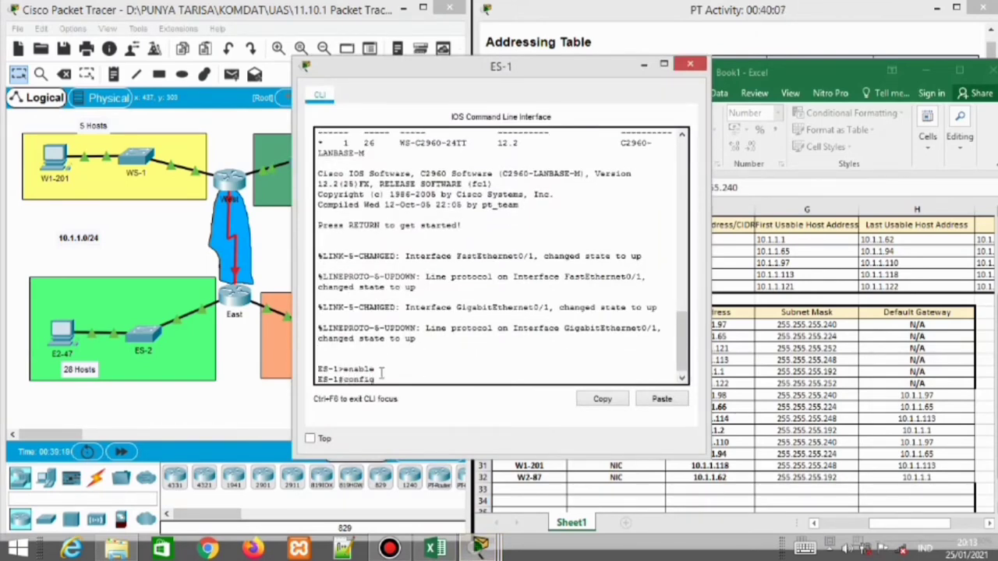
pyautogui.write('ure terminal')
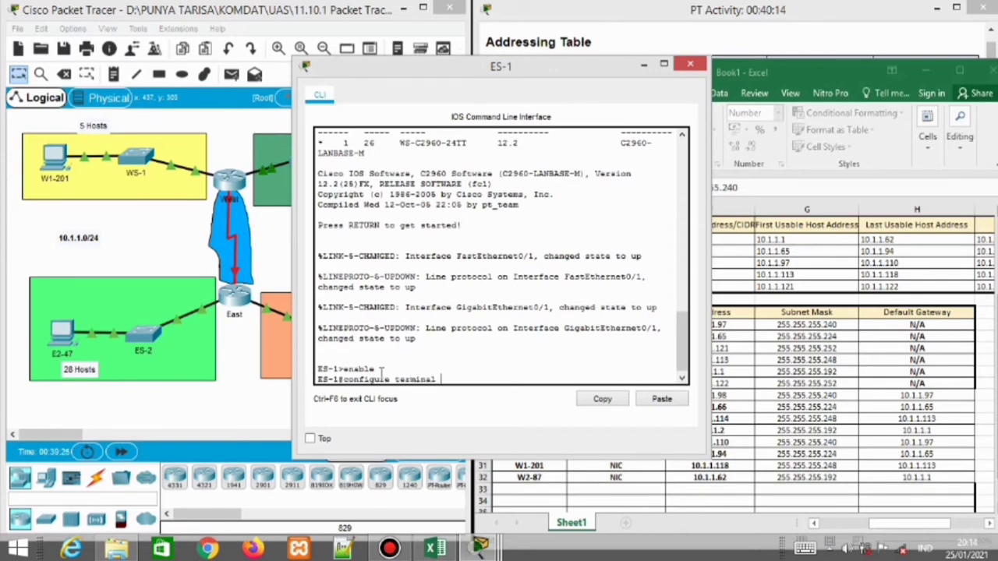
pyautogui.press('Return')
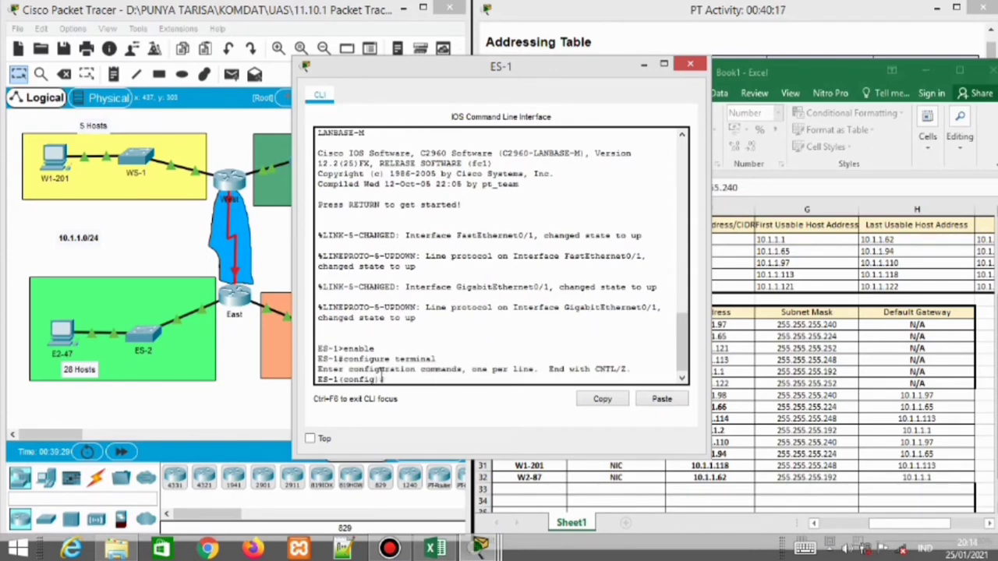
pyautogui.write('interfaces vlan 1')
pyautogui.press('Return')
pyautogui.moveTo(519, 68); pyautogui.dragTo(295, 72)
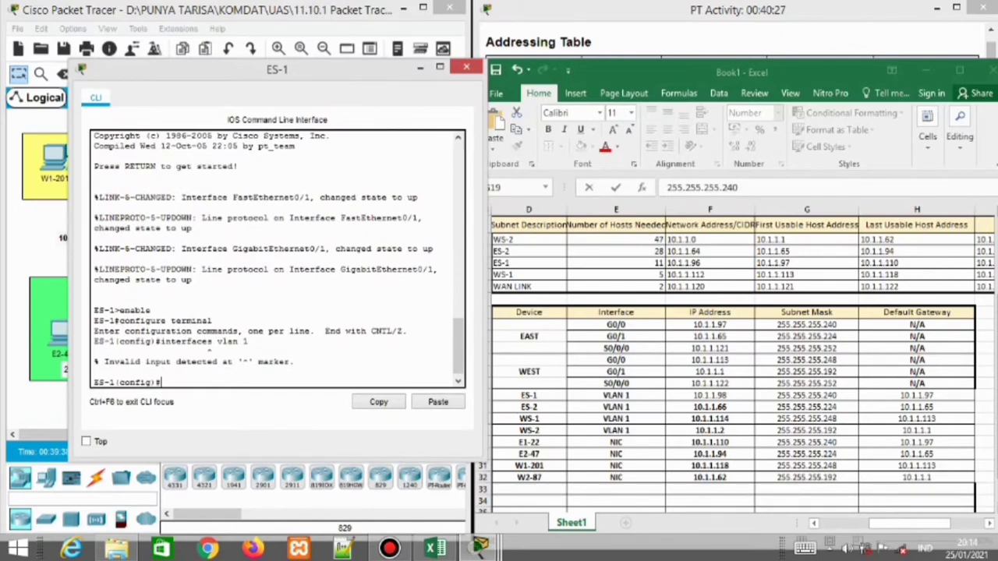
pyautogui.moveTo(997, 300); pyautogui.dragTo(997, 318)
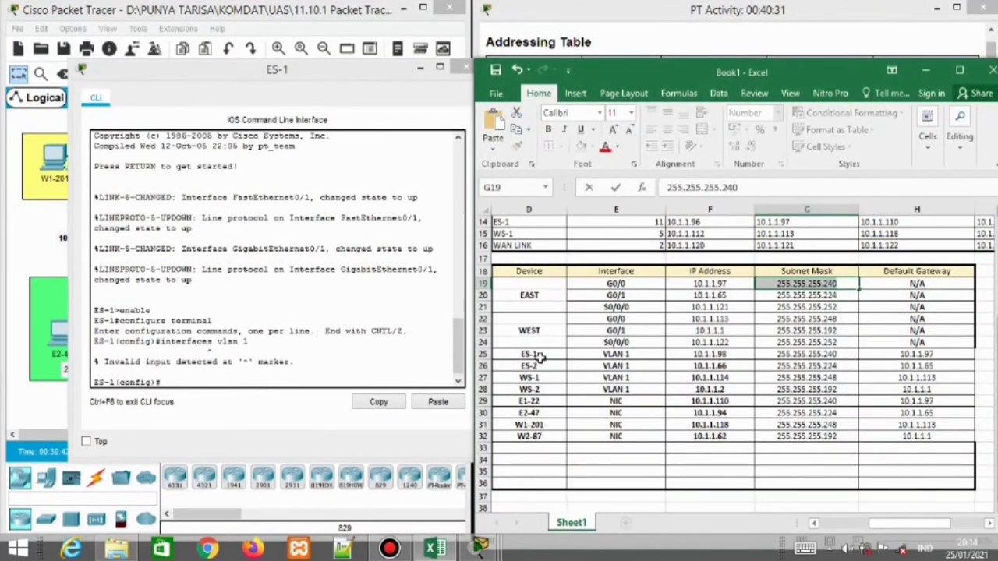
pyautogui.click(536, 355)
pyautogui.click(289, 371)
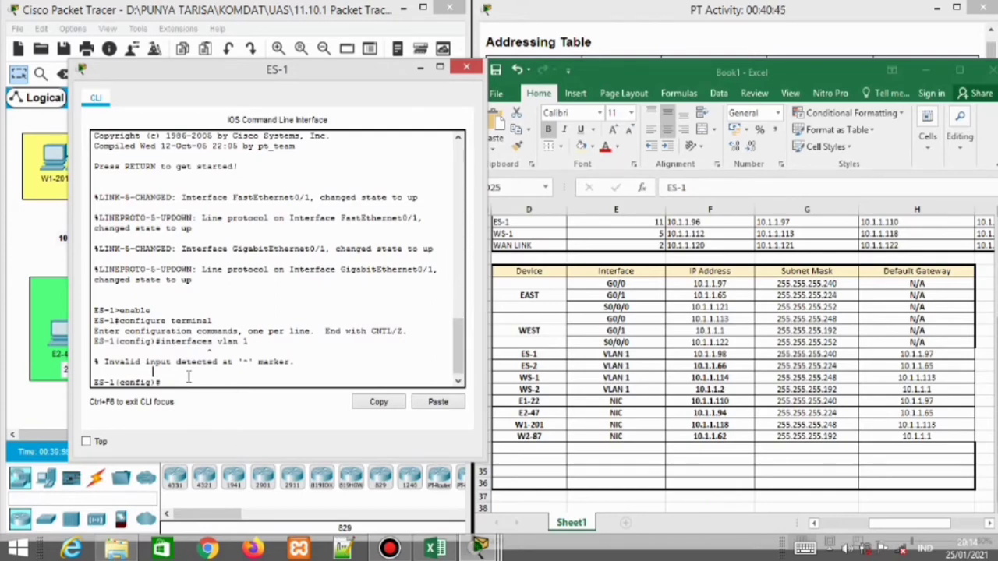
# Assign ES-1's VLAN 1 interface 10.1.1.98 with mask 255.255.255.240
pyautogui.write('interface vlan 1')
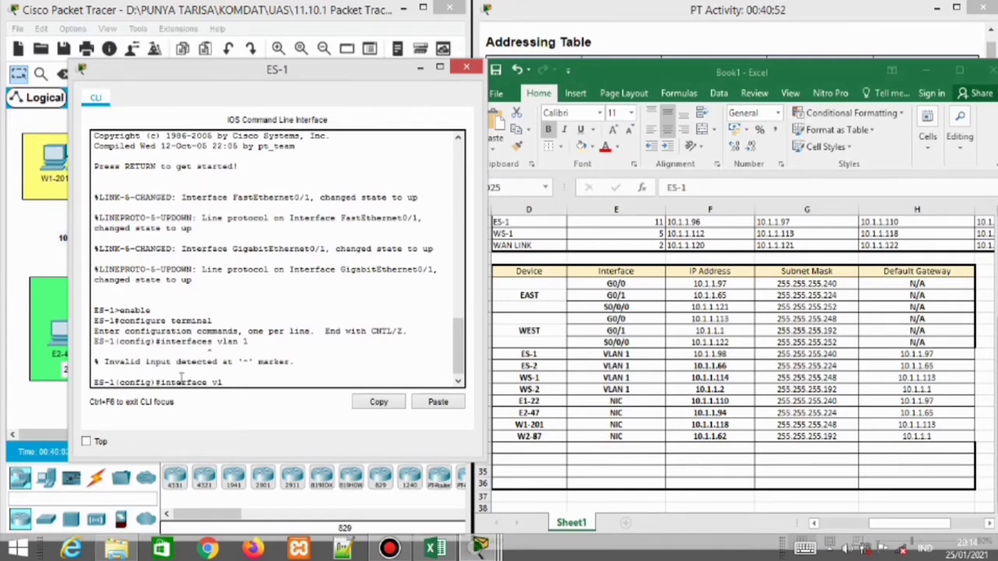
pyautogui.press('Return')
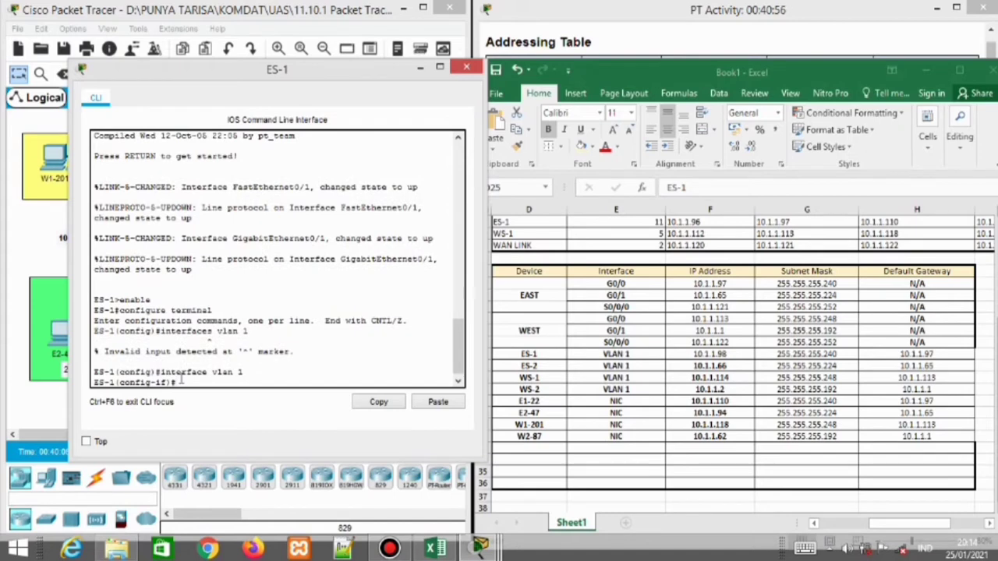
pyautogui.write('ip address 10.1.1.')
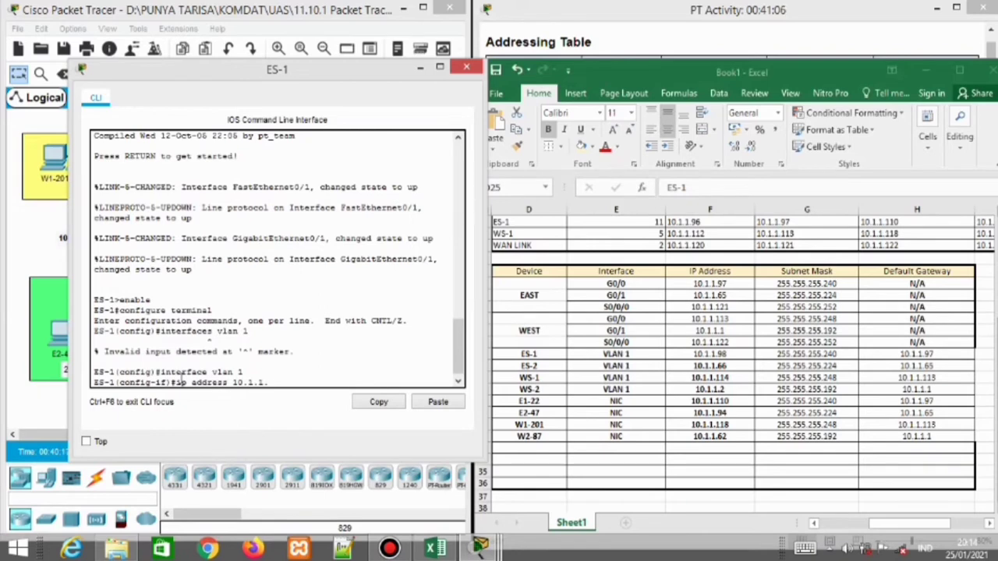
pyautogui.write('98 255.255.255.240')
pyautogui.press('Return')
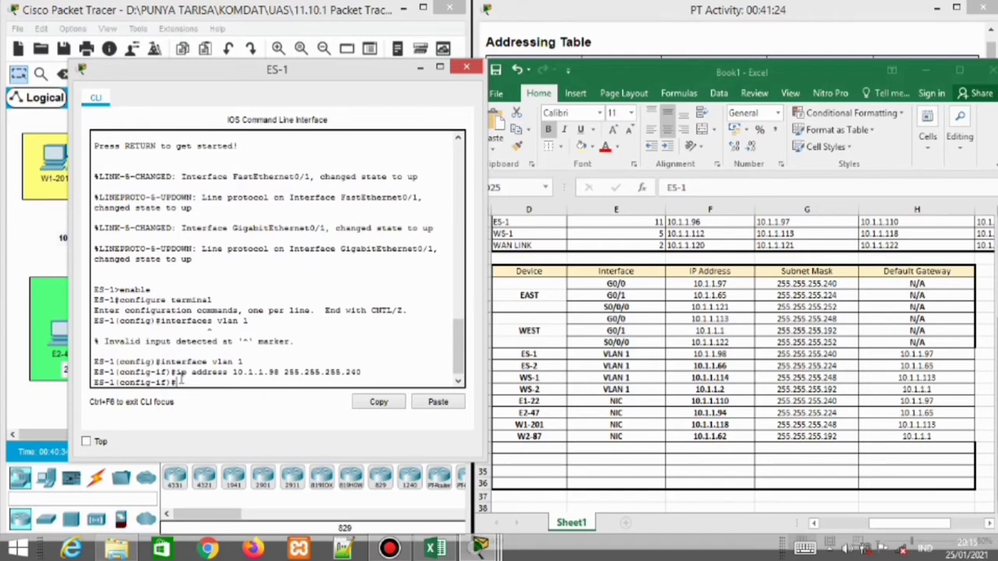
pyautogui.write('no')
pyautogui.press('BackSpace')
pyautogui.press('BackSpace')
# Set ES-1's default gateway to 10.1.1.97
pyautogui.write('exit')
pyautogui.press('Return')
pyautogui.write('ip default')
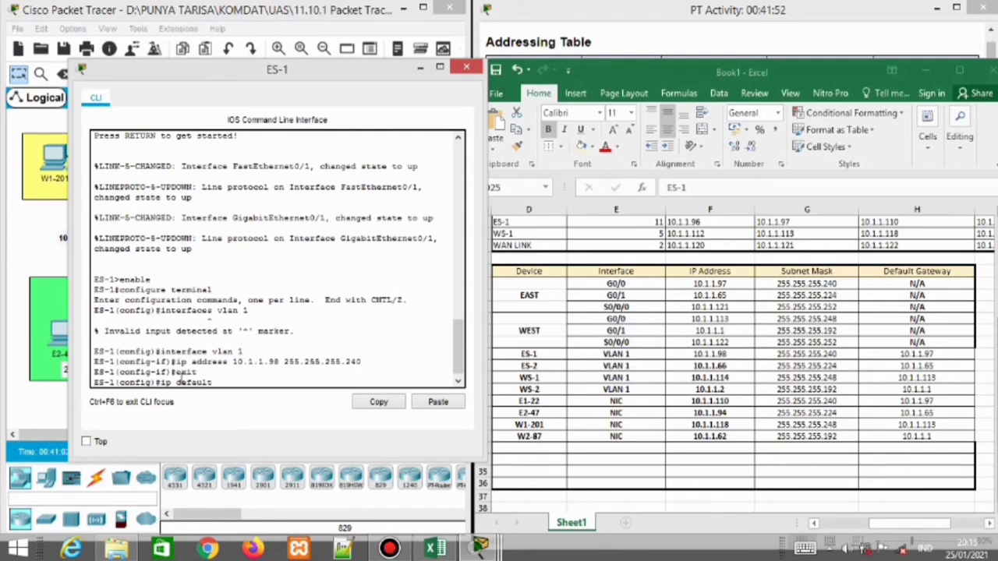
pyautogui.write('-gateway 10.1.1.97')
pyautogui.press('Return')
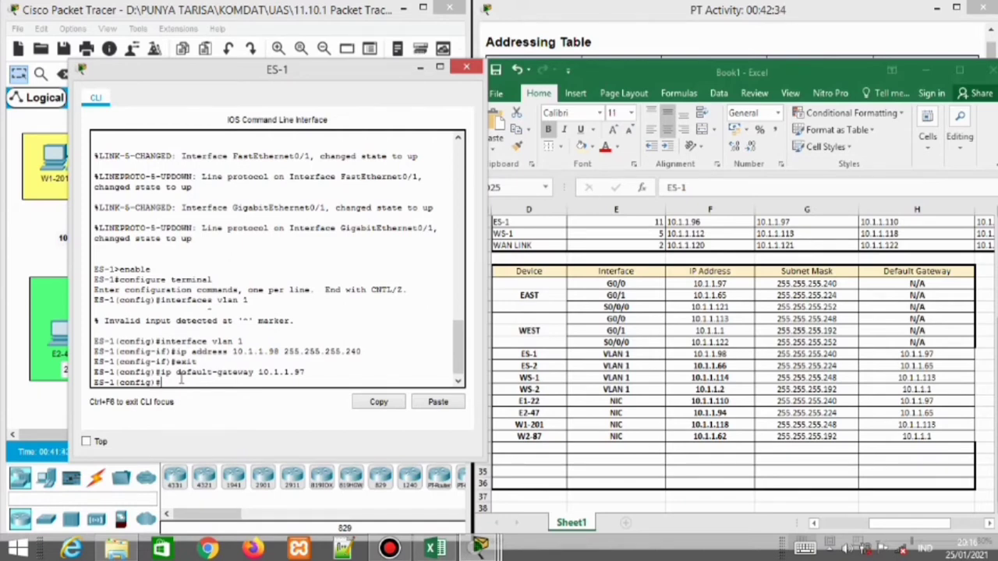
# Enable ES-1's VLAN 1 interface with no shutdown and close the ES-1 console
pyautogui.write('interface vlan 1')
pyautogui.press('Return')
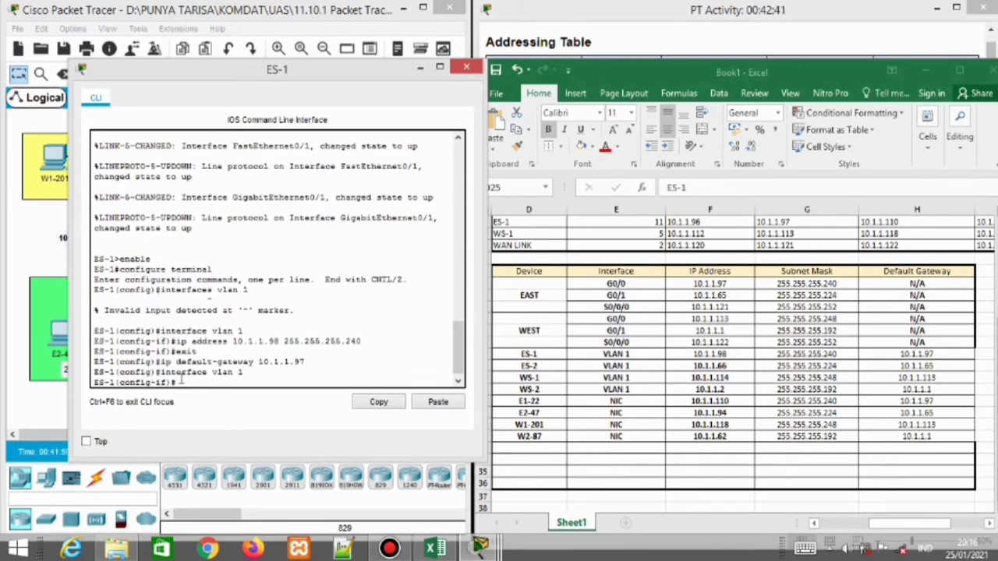
pyautogui.write('no shutdown')
pyautogui.press('Return')
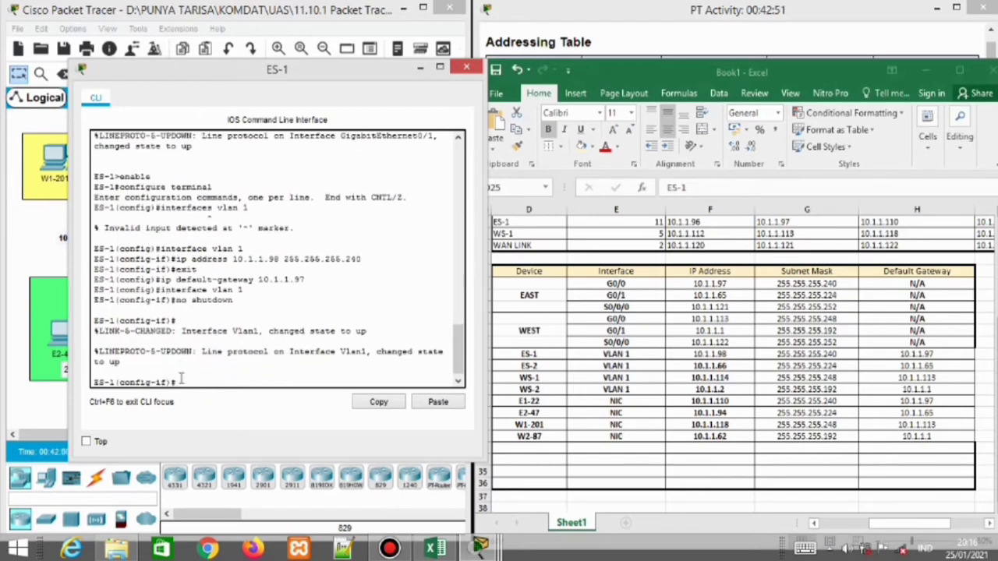
pyautogui.click(466, 67)
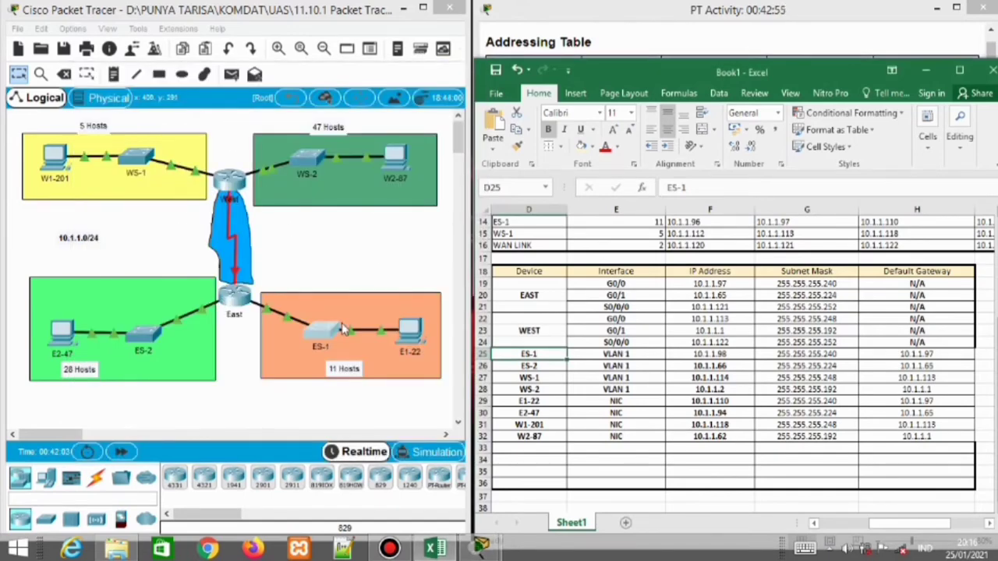
# Open ES-2's console and enter global configuration mode
pyautogui.click(148, 331)
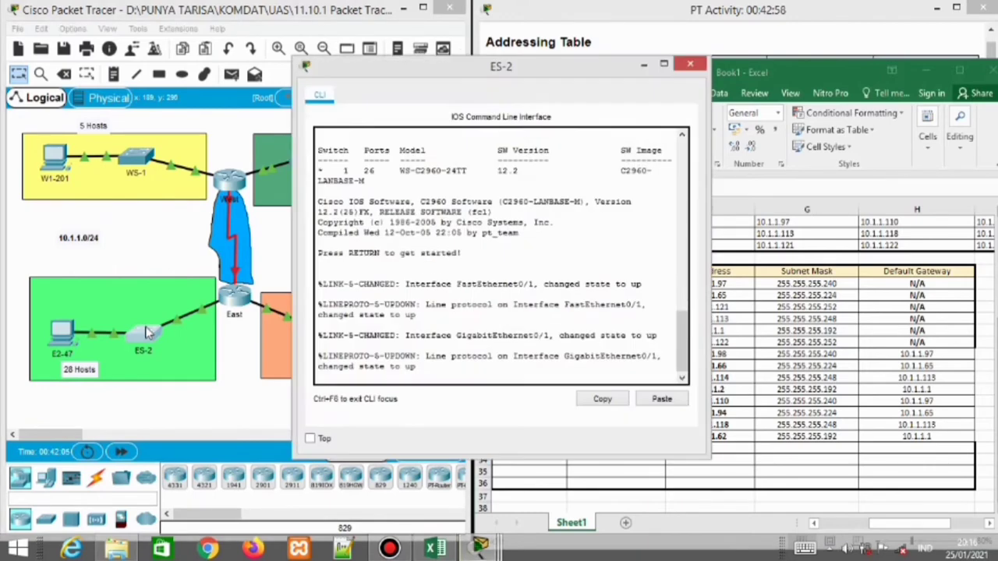
pyautogui.press('Return')
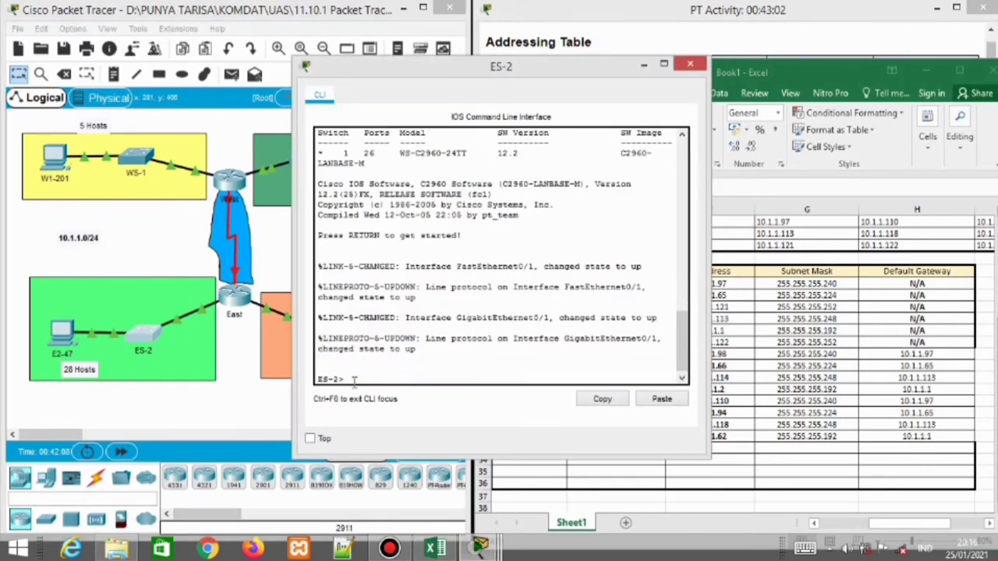
pyautogui.write('enable')
pyautogui.press('Return')
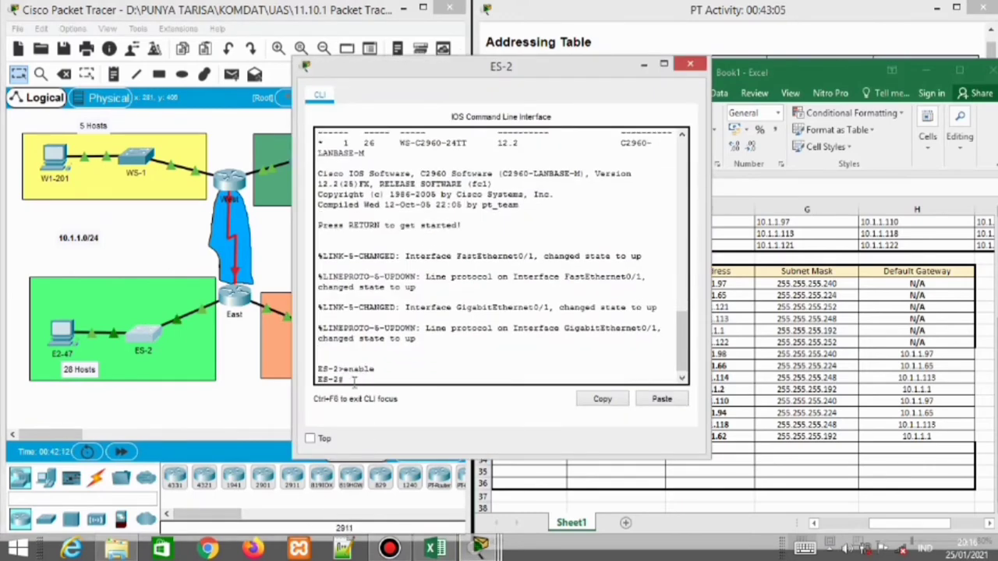
pyautogui.write('configure terminal')
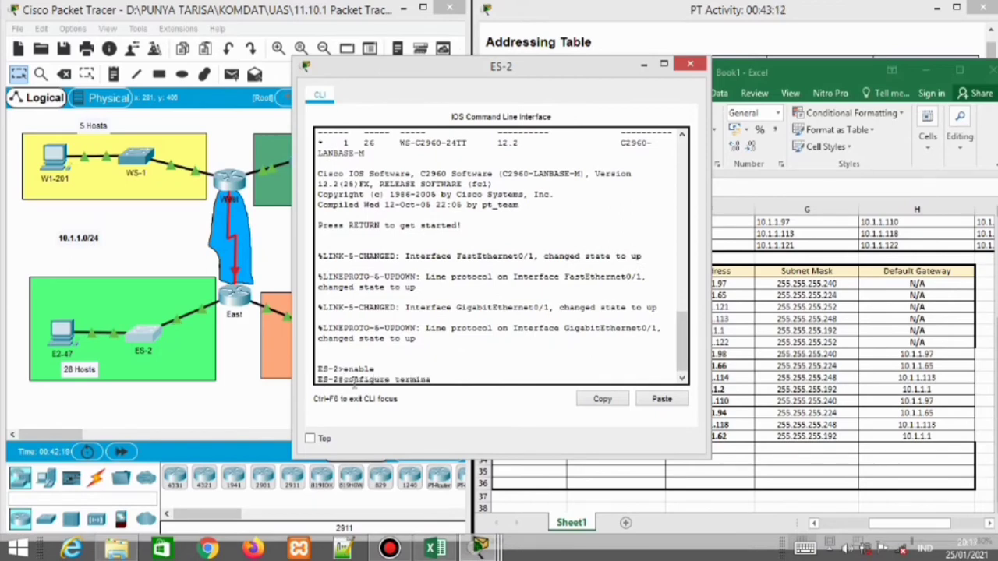
pyautogui.press('Return')
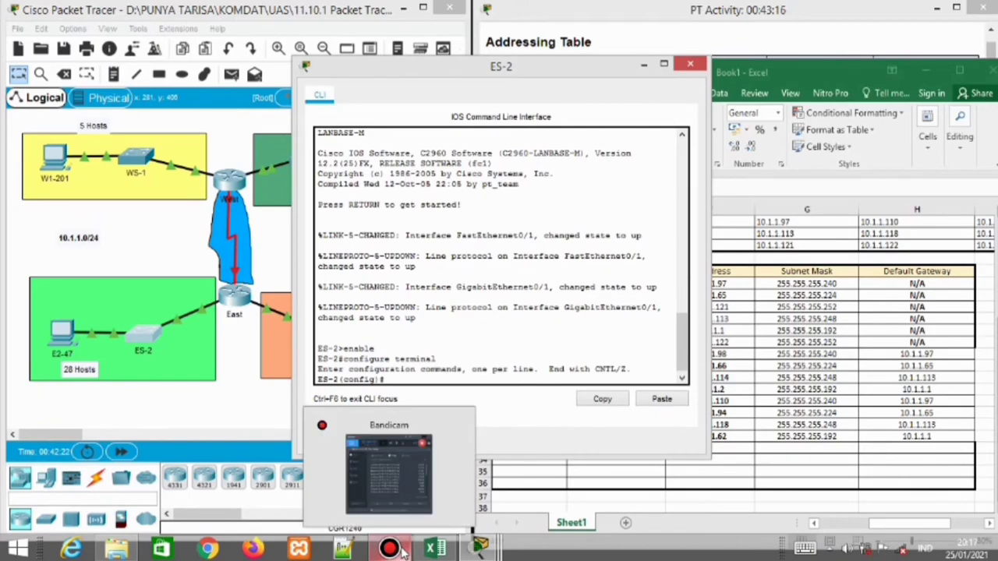
pyautogui.click(403, 552)
pyautogui.click(687, 70)
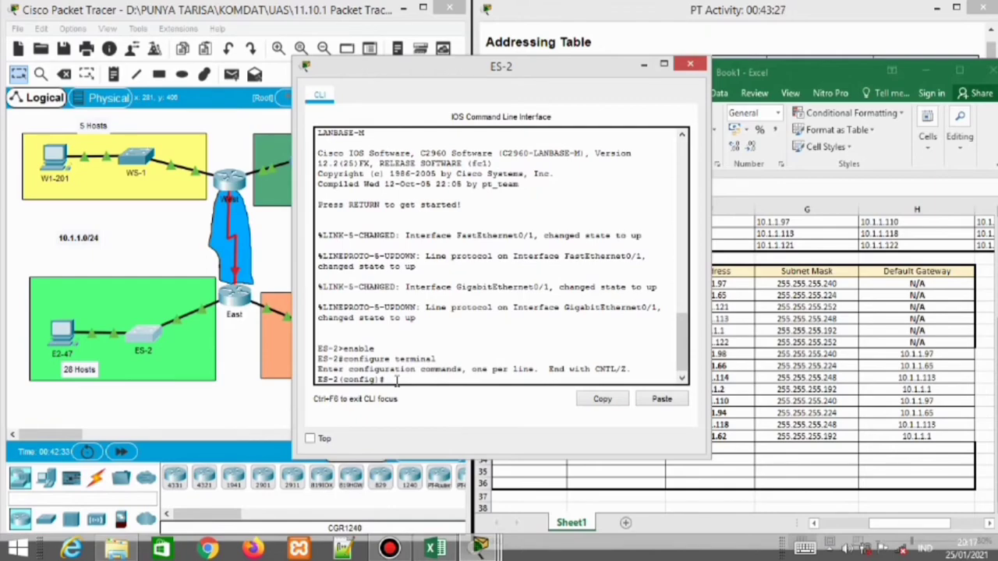
pyautogui.moveTo(512, 74)
pyautogui.mouseDown()
pyautogui.moveTo(351, 70)
pyautogui.moveTo(317, 54)
pyautogui.mouseUp()
# Assign ES-2's VLAN 1 interface 10.1.1.66 with mask 255.255.255.224
pyautogui.write('interface')
pyautogui.press('BackSpace')
pyautogui.press('BackSpace')
pyautogui.press('BackSpace')
pyautogui.press('BackSpace')
pyautogui.press('BackSpace')
pyautogui.press('BackSpace')
pyautogui.press('BackSpace')
pyautogui.press('BackSpace')
pyautogui.press('BackSpace')
pyautogui.write('inte')
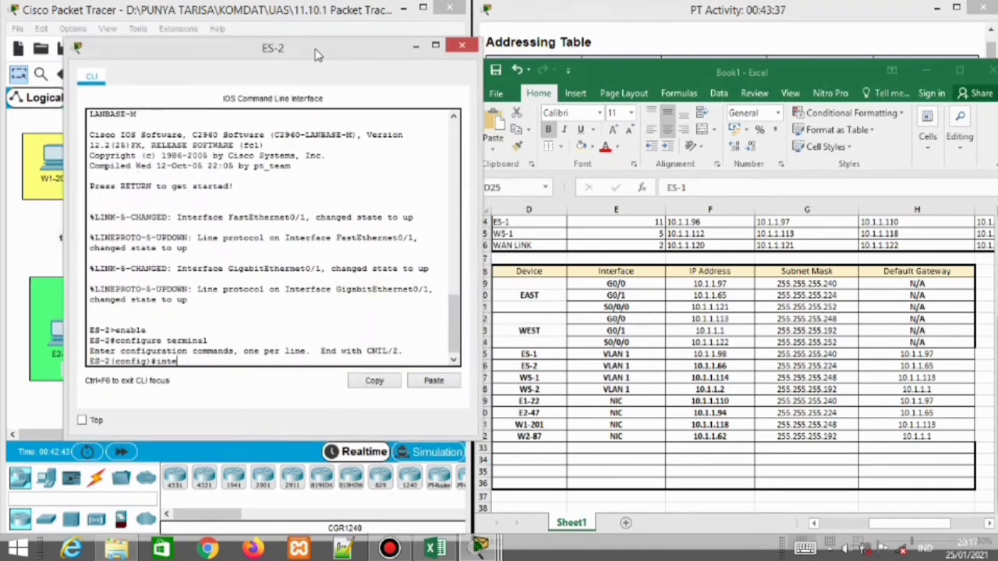
pyautogui.write('rface vlan 1')
pyautogui.press('Return')
pyautogui.write('ig-if)#i')
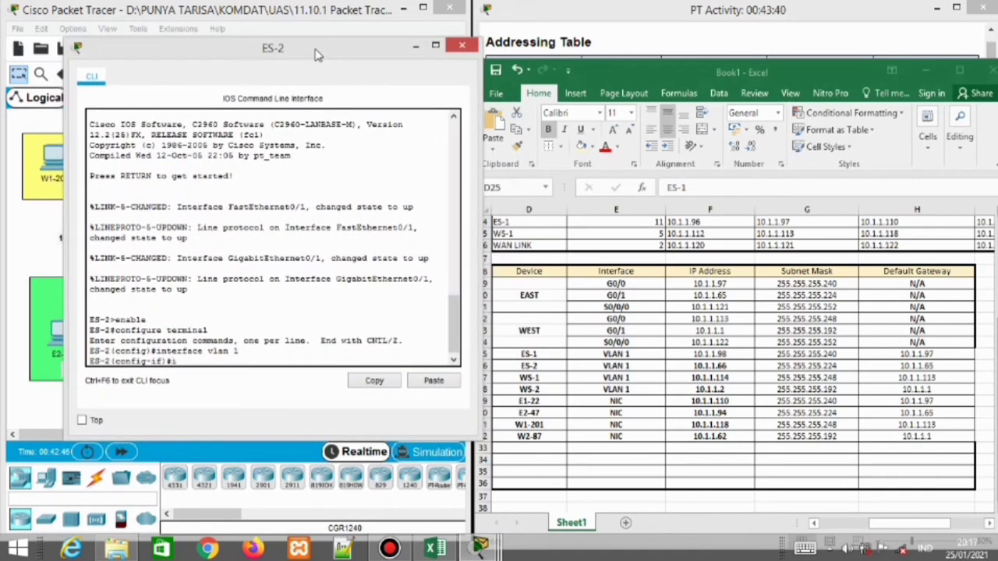
pyautogui.write('p address 10.1.1.66 255.255.255.')
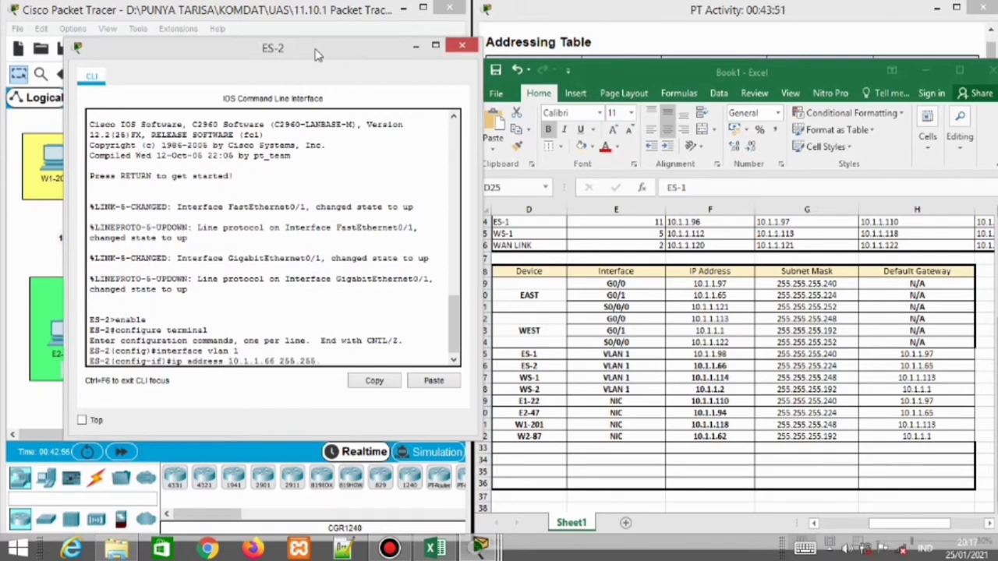
pyautogui.write('255.224')
pyautogui.press('Return')
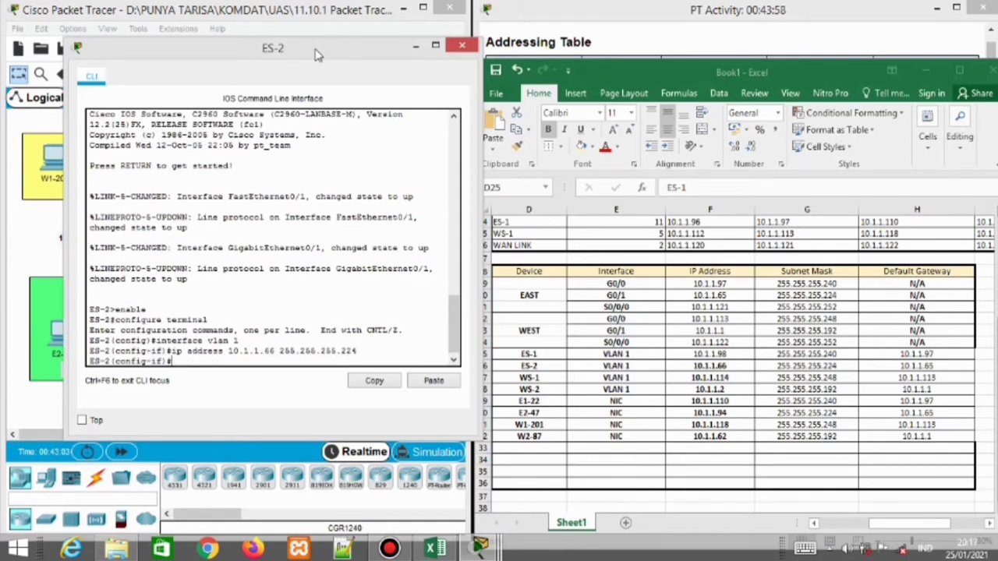
pyautogui.write('exit')
pyautogui.press('Return')
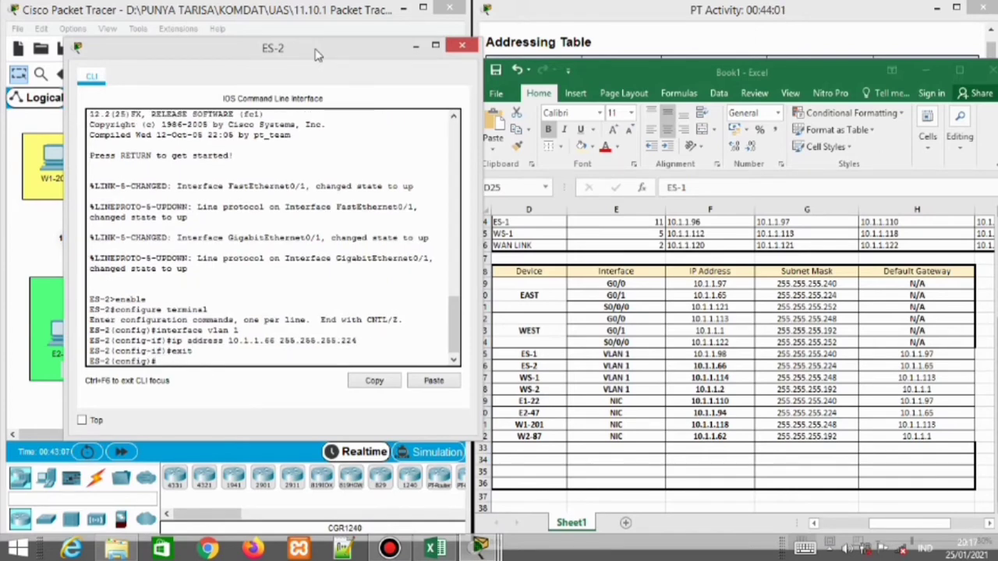
# Set ES-2's default gateway to 10.1.1.56, enable VLAN 1, and close the console
pyautogui.write('ip default-gateway')
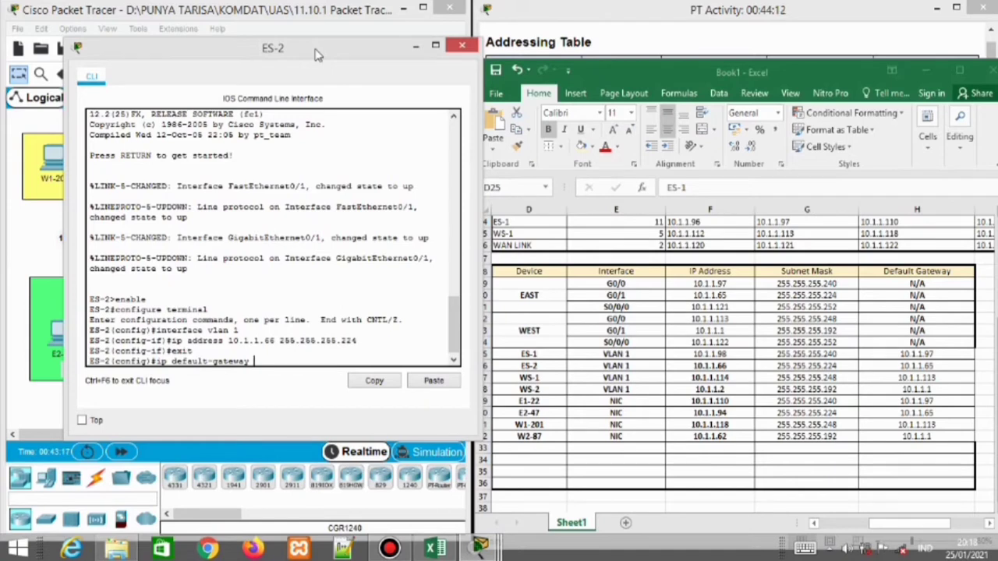
pyautogui.write(' 10.1.1.656')
pyautogui.press('Return')
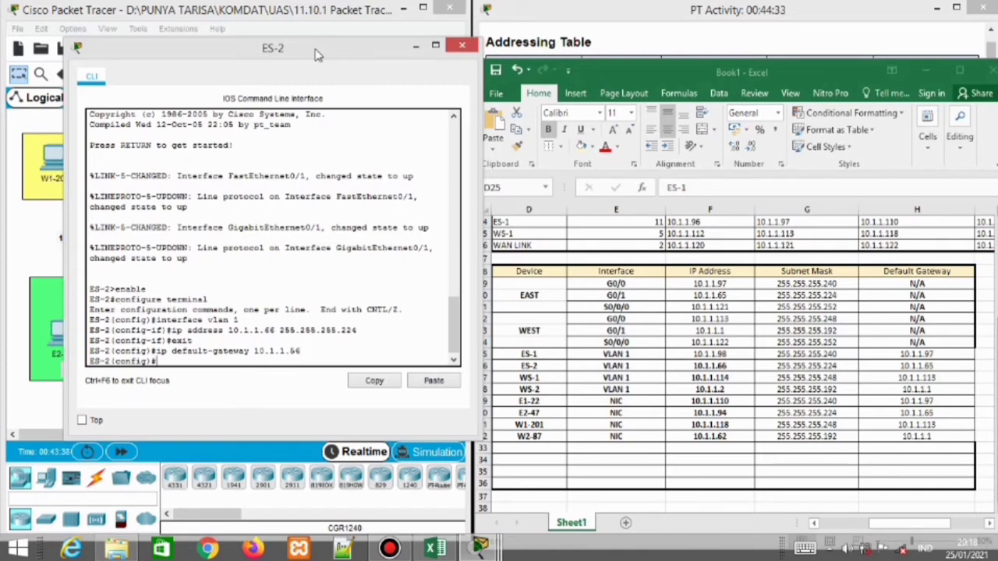
pyautogui.write('interface vlan 1')
pyautogui.press('Return')
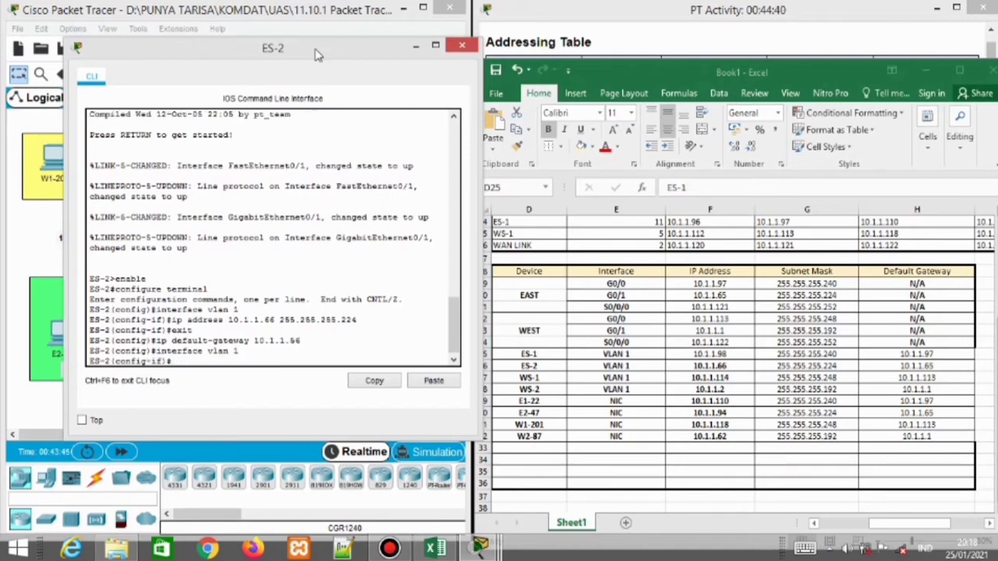
pyautogui.write('no shutdown')
pyautogui.press('Return')
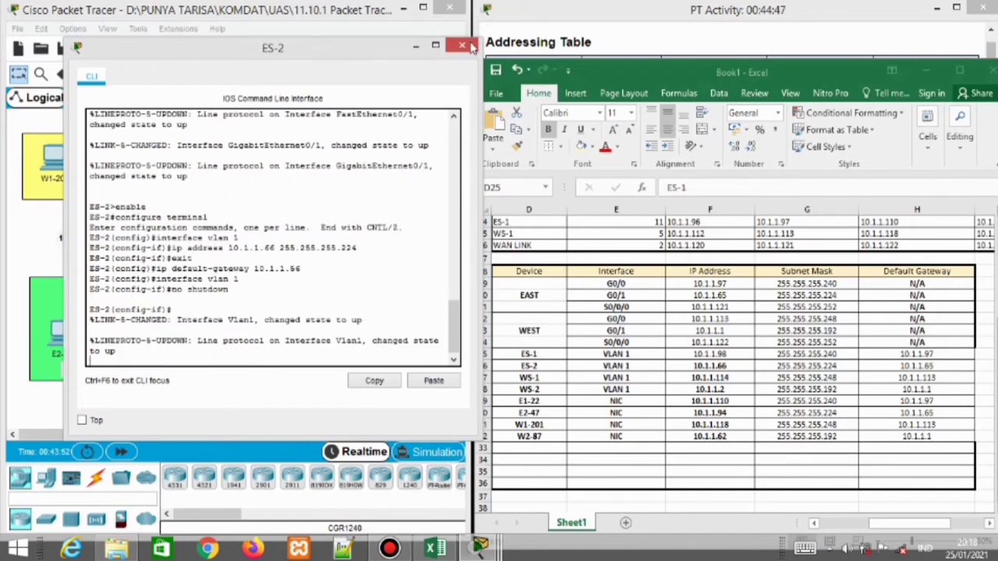
pyautogui.click(470, 45)
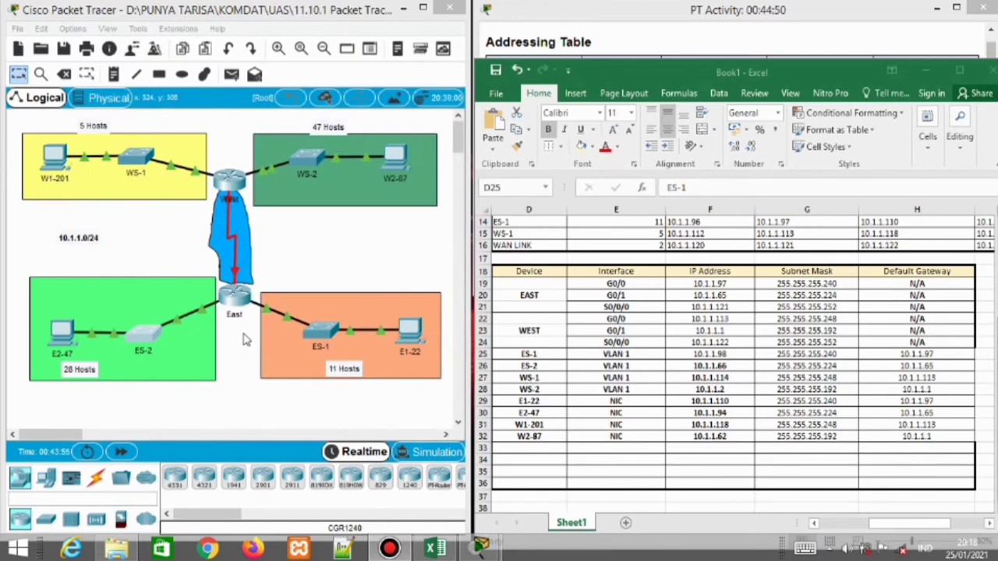
# Open the WS-1 switch CLI and enter global configuration mode with enable and configure terminal
pyautogui.click(140, 160)
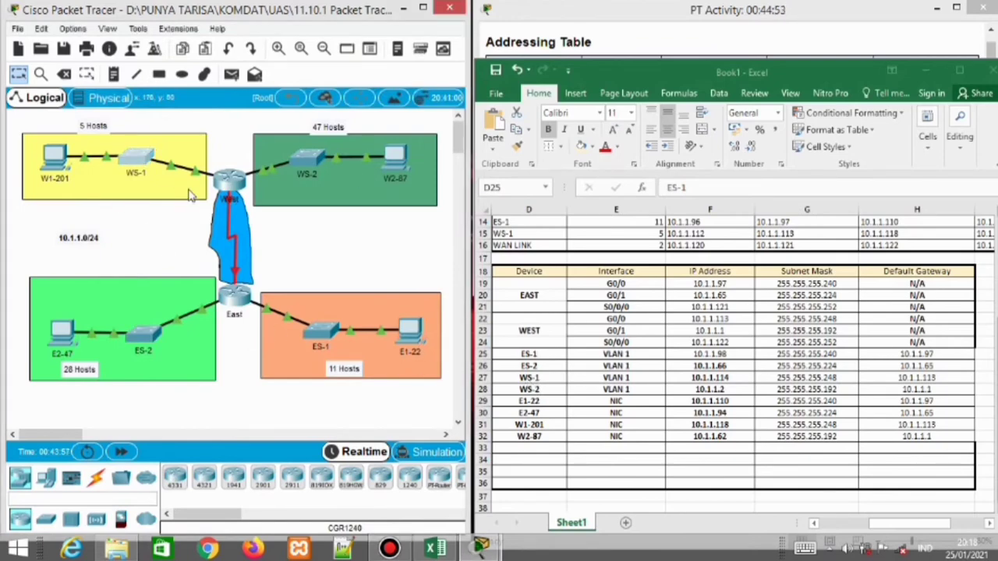
pyautogui.press('Return')
pyautogui.write('enable')
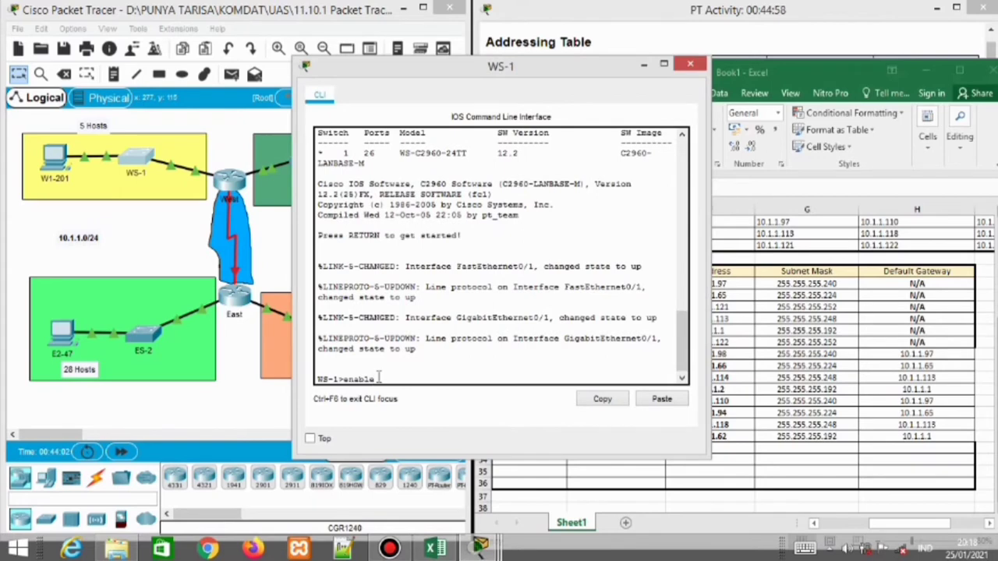
pyautogui.press('Return')
pyautogui.write('configu')
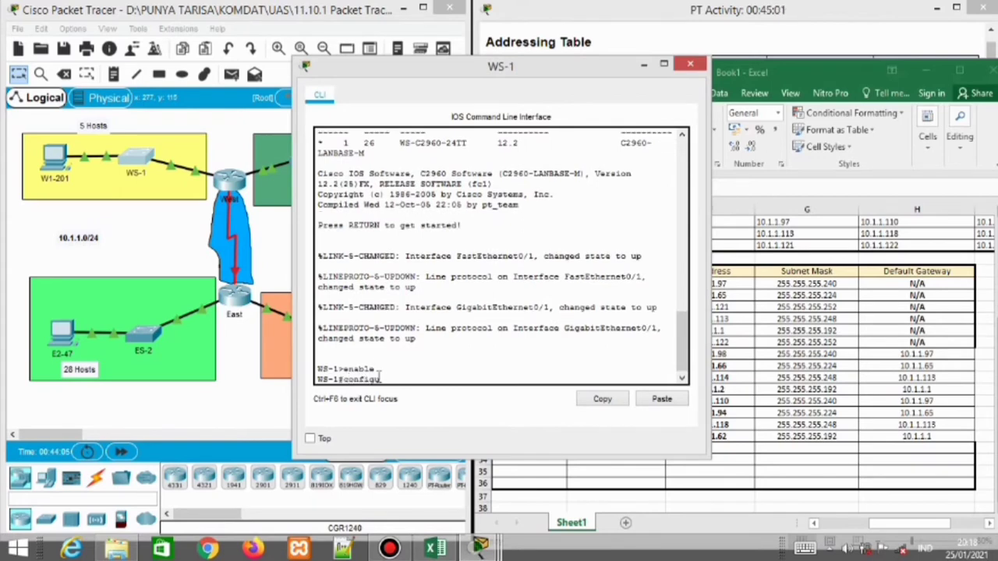
pyautogui.write('re terminal')
pyautogui.press('Return')
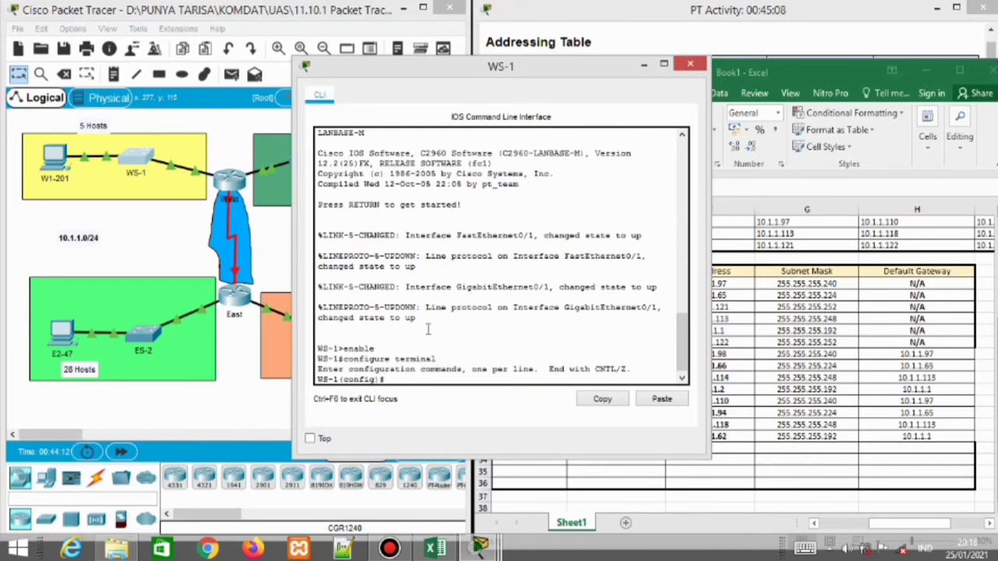
pyautogui.moveTo(521, 68); pyautogui.dragTo(269, 64)
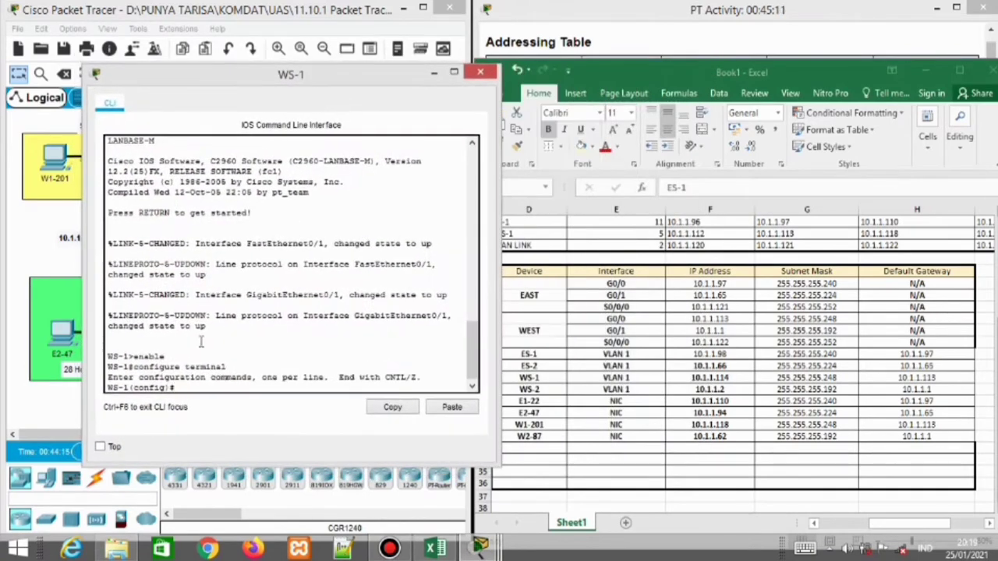
# Assign VLAN 1 the address 10.1.1.114 255.255.255.248 and set default gateway 10.1.1.113
pyautogui.write('interface vlan 1')
pyautogui.press('Return')
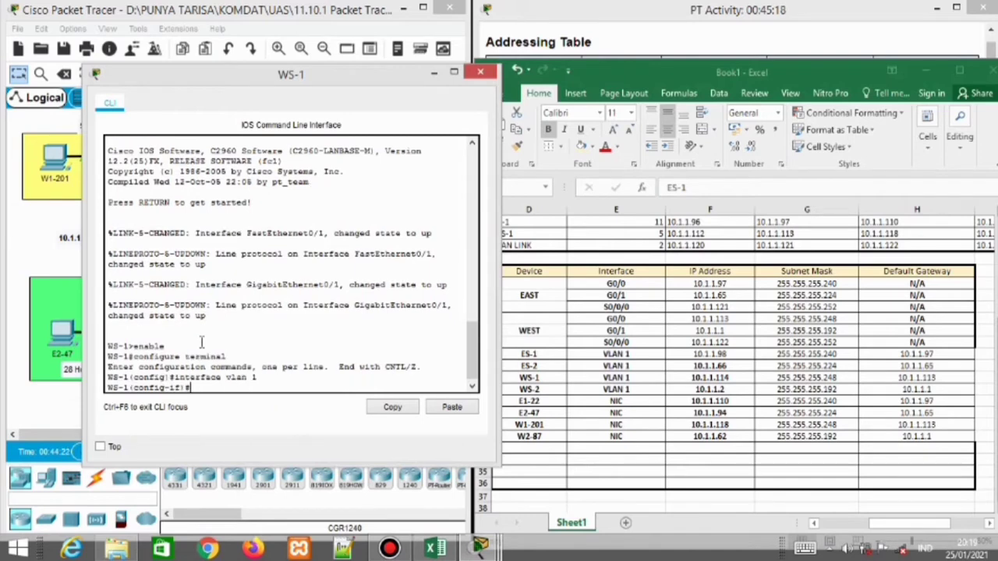
pyautogui.write('ip address 10.1.1.114')
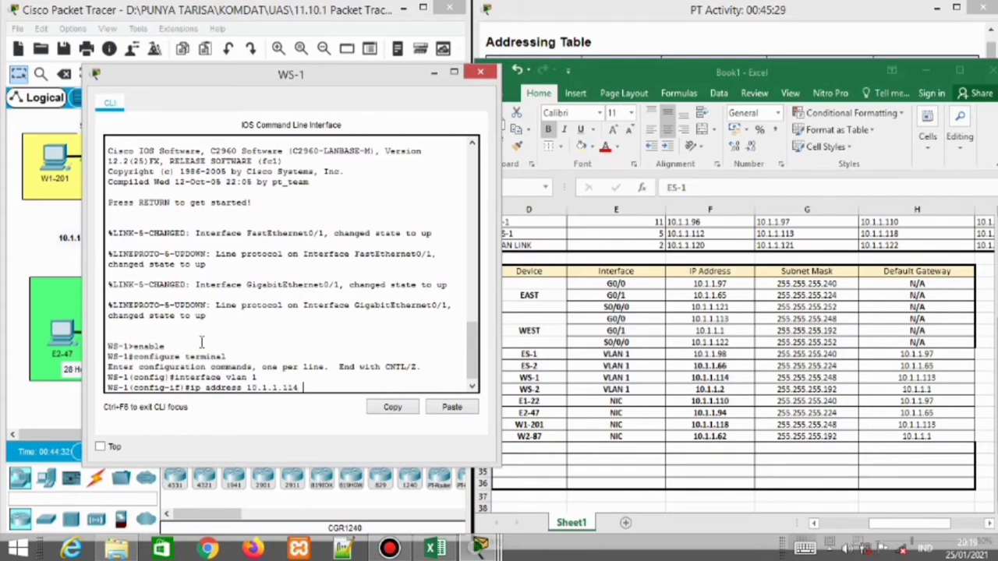
pyautogui.write(' 255.255.255.248')
pyautogui.press('Return')
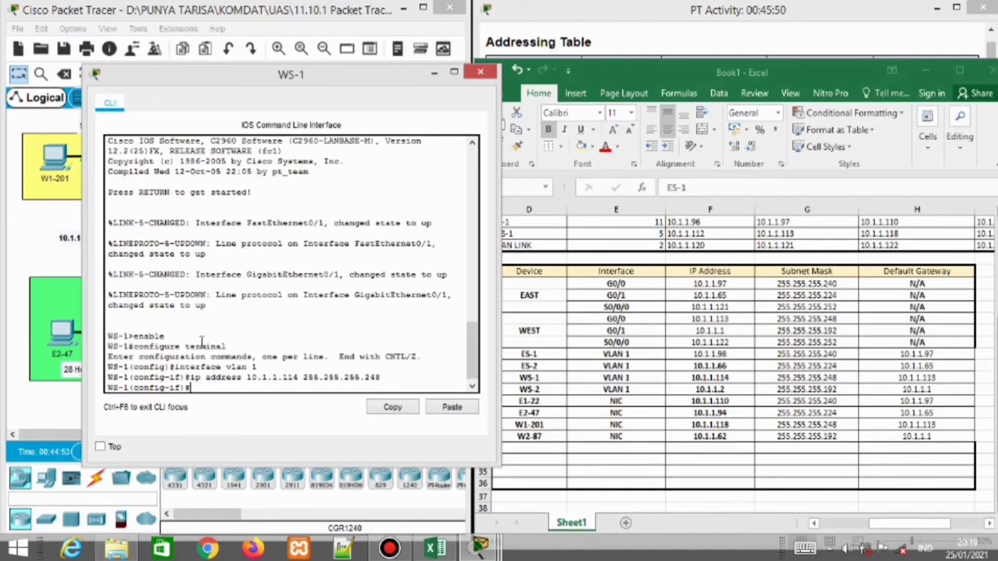
pyautogui.write('exit')
pyautogui.press('Return')
pyautogui.write('ip')
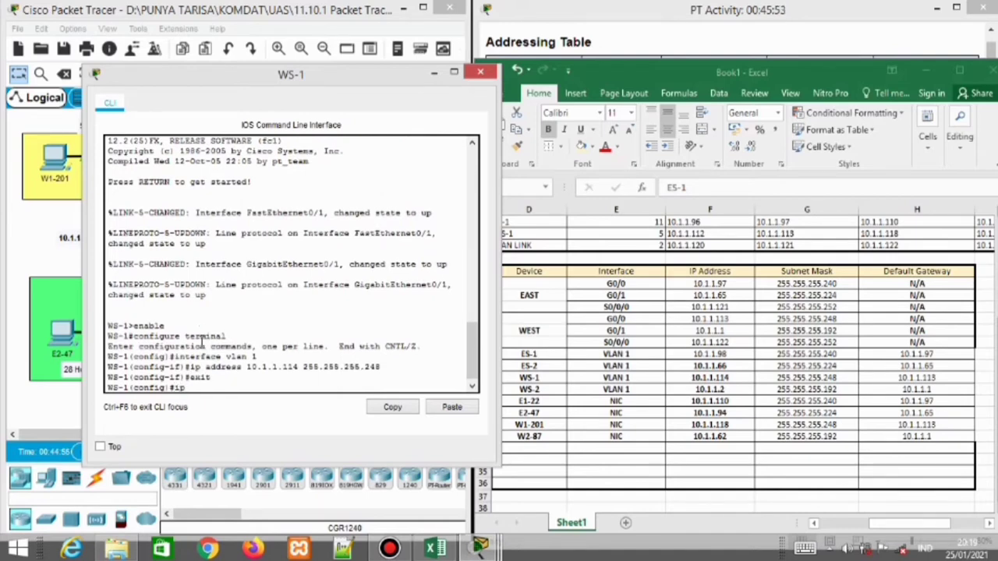
pyautogui.write(' default-gateway 10.1.1.')
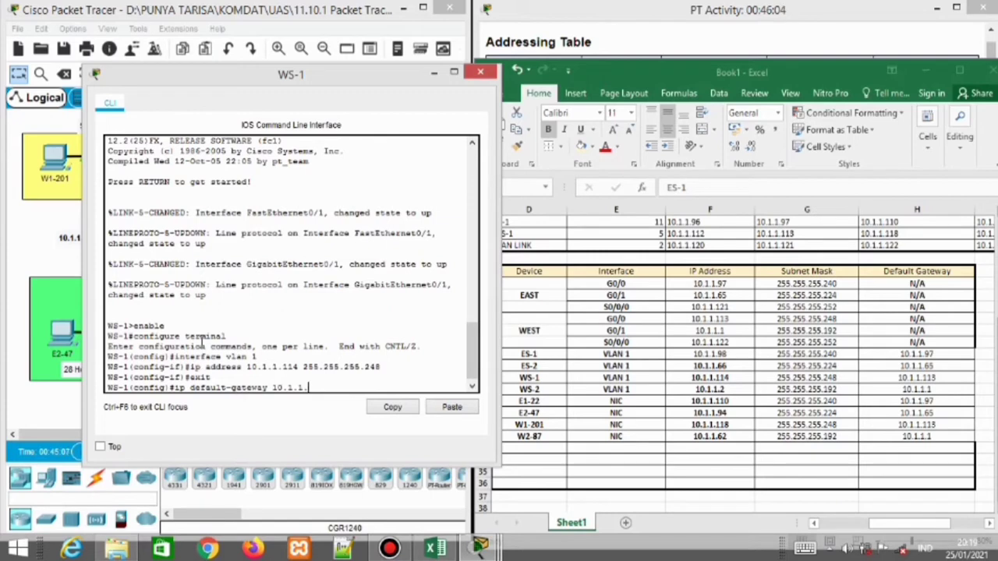
pyautogui.write('113')
pyautogui.press('Return')
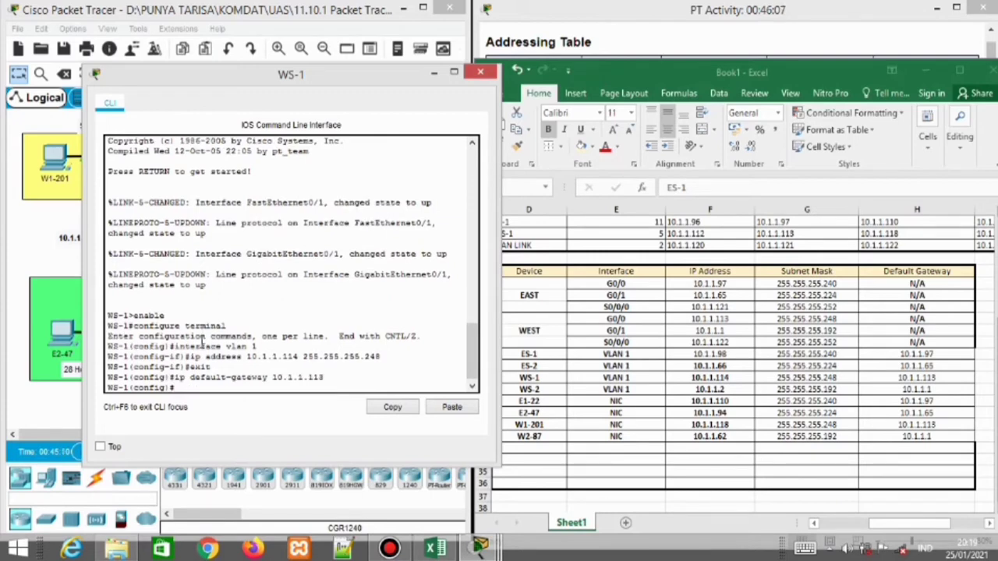
# Bring VLAN 1 up with no shutdown, correcting the typo, and close the WS-1 window
pyautogui.write('interface vlan 1')
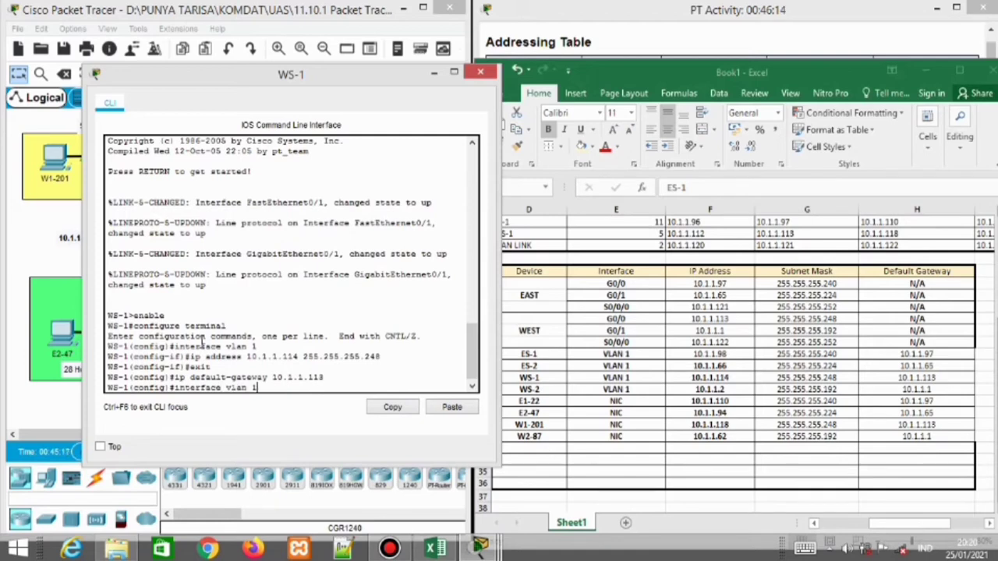
pyautogui.press('Return')
pyautogui.write('no shutdwon')
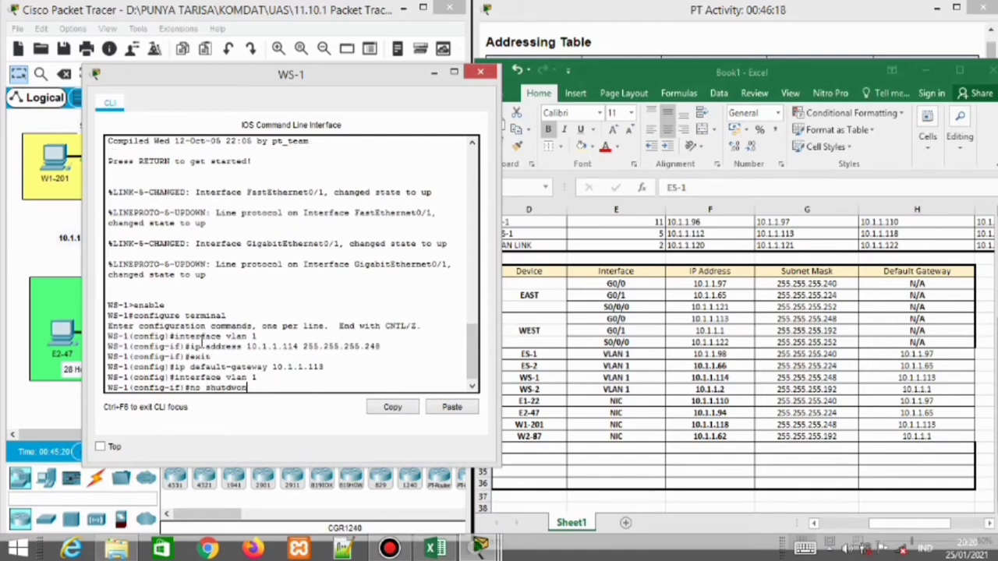
pyautogui.press('Return')
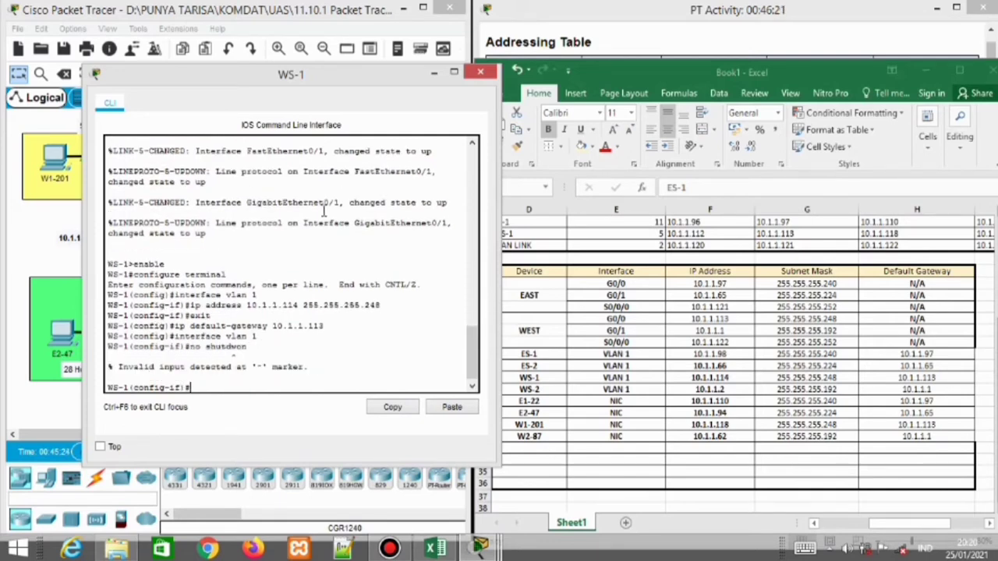
pyautogui.write('no shutdwon')
pyautogui.press('BackSpace')
pyautogui.write('own')
pyautogui.press('Return')
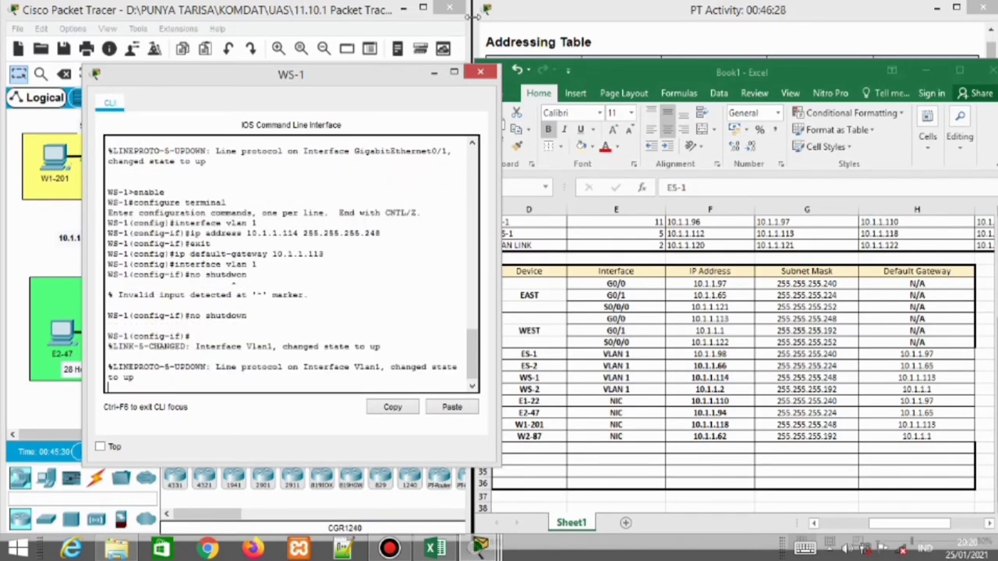
pyautogui.click(482, 76)
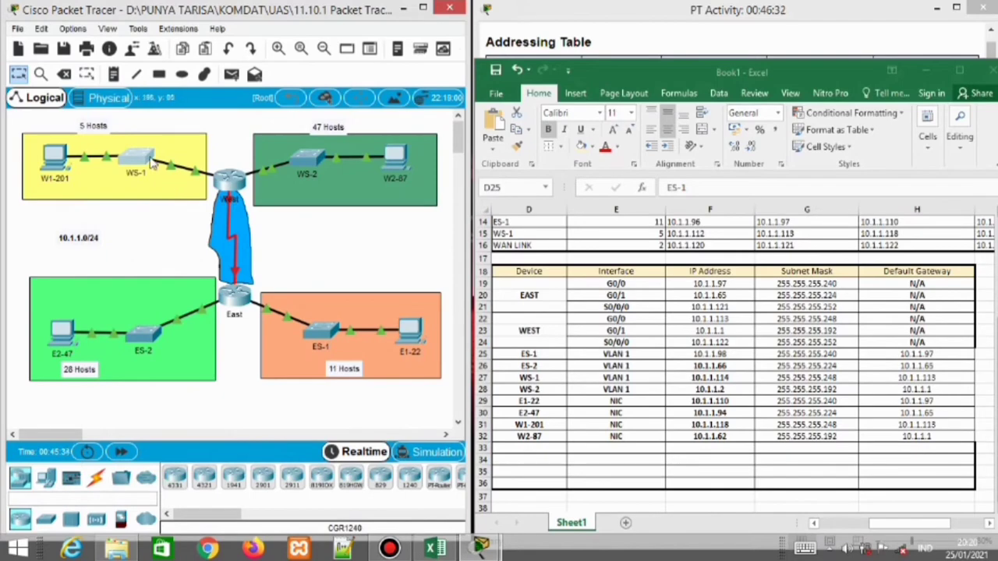
# Open the WS-2 switch CLI and enter global configuration mode with enable and configure terminal
pyautogui.click(305, 174)
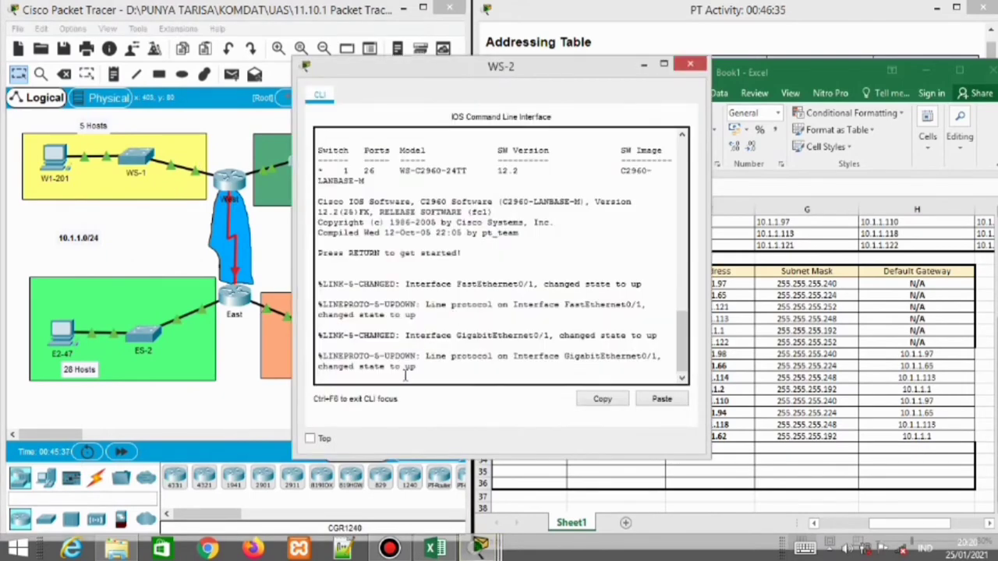
pyautogui.press('Return')
pyautogui.moveTo(463, 72); pyautogui.dragTo(261, 60)
pyautogui.write('enable')
pyautogui.press('Return')
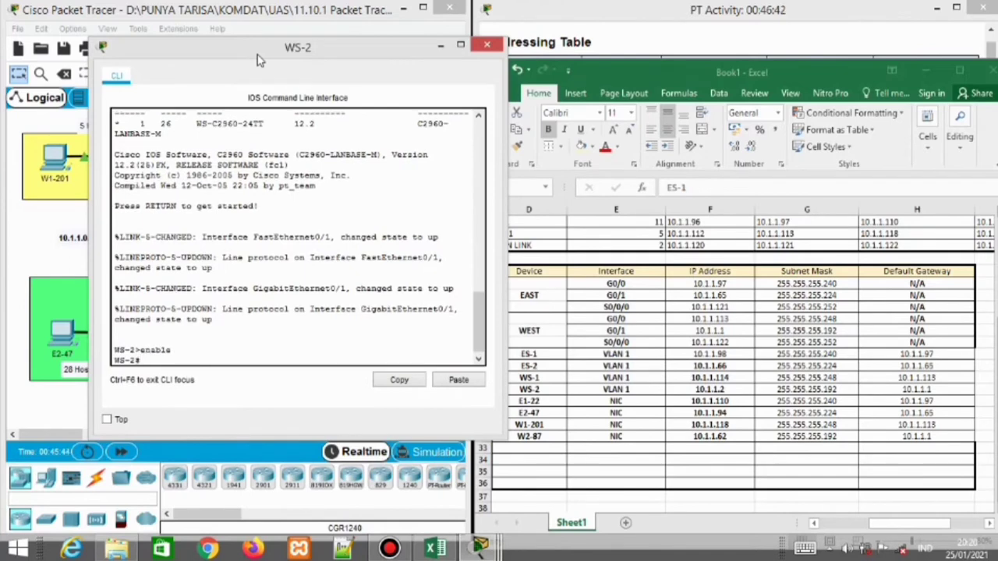
pyautogui.write('configure terminal')
pyautogui.press('Return')
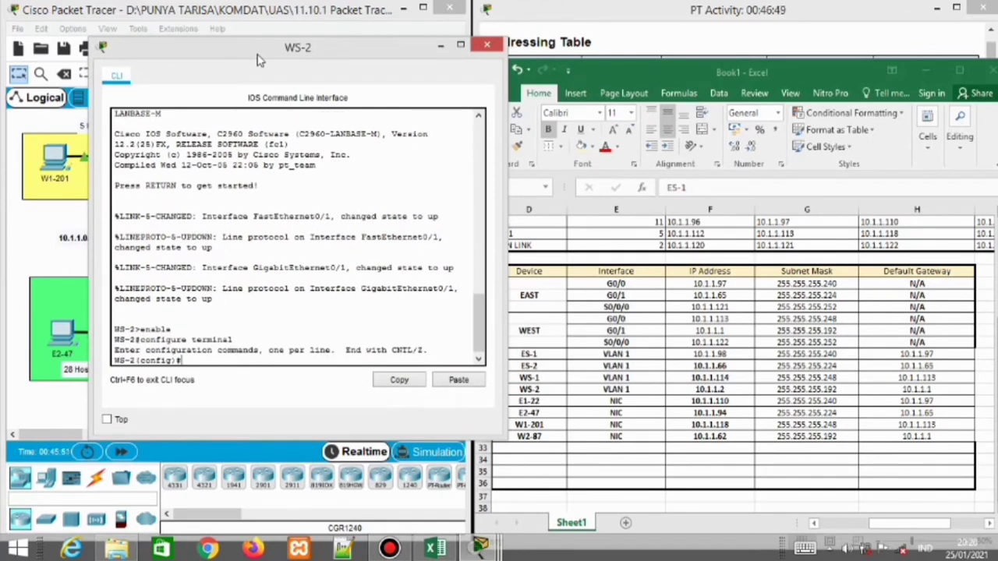
# Assign VLAN 1 the address 10.1.1.2 255.255.255.192 and set default gateway 10.1.1.1
pyautogui.write('interface vlan 1')
pyautogui.press('Return')
pyautogui.write('ip')
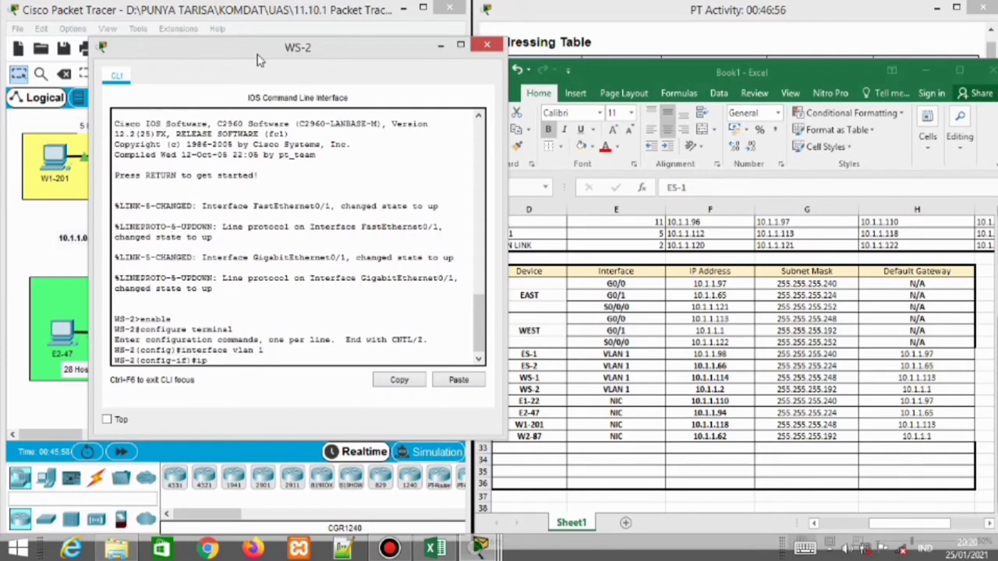
pyautogui.write(' address 10.1.1.2 25')
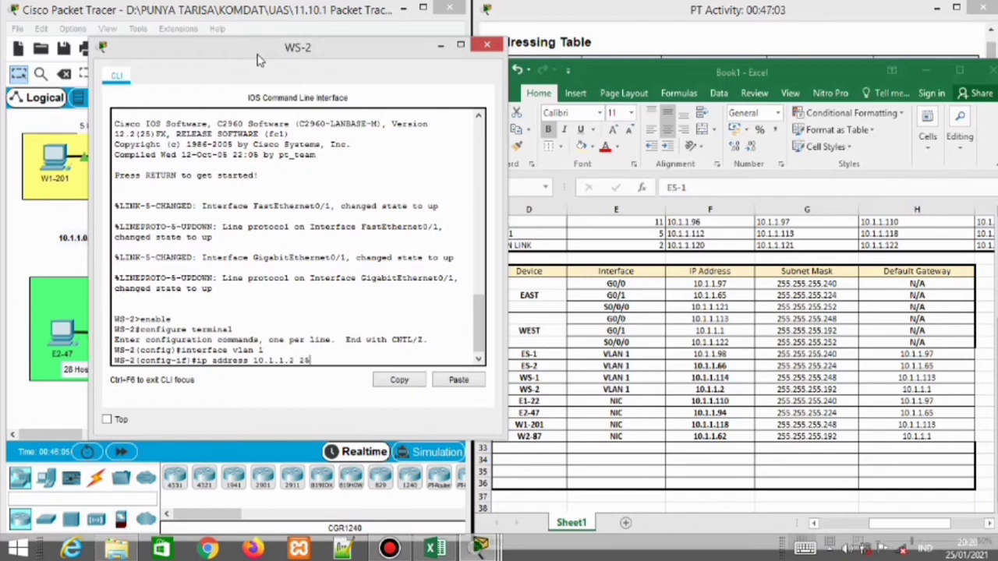
pyautogui.write('5.255.255.192')
pyautogui.press('Return')
pyautogui.write('exit')
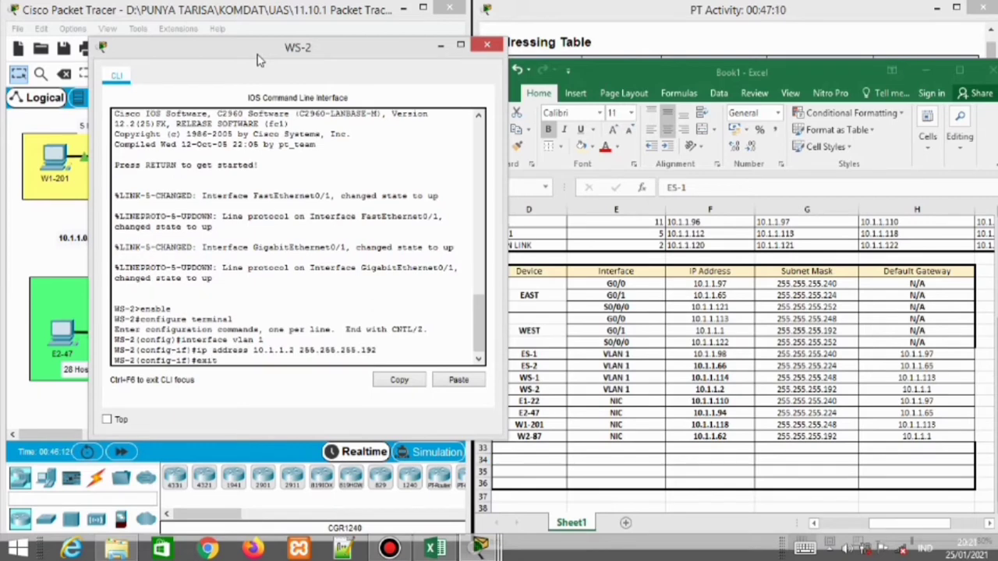
pyautogui.press('Return')
pyautogui.write('ip de')
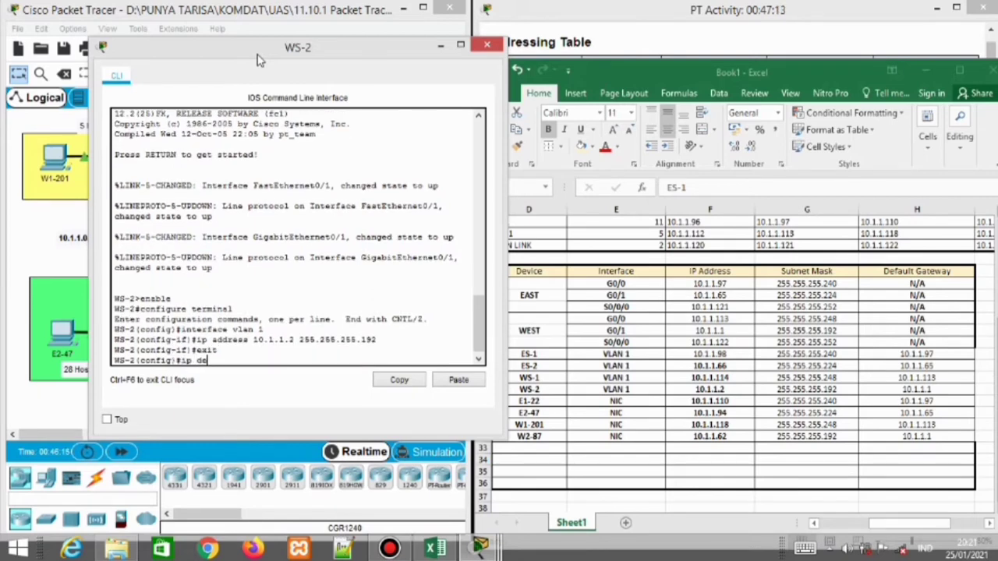
pyautogui.write('fault-gateway 10.1.1.')
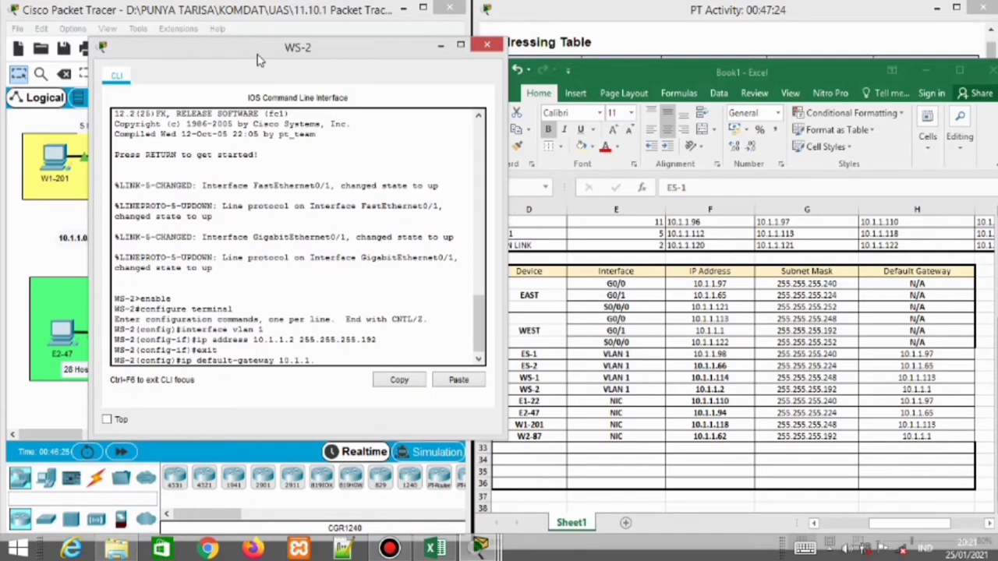
pyautogui.write('1')
pyautogui.press('Return')
# Bring the VLAN 1 interface up with no shutdown and close the WS-2 window
pyautogui.write('in')
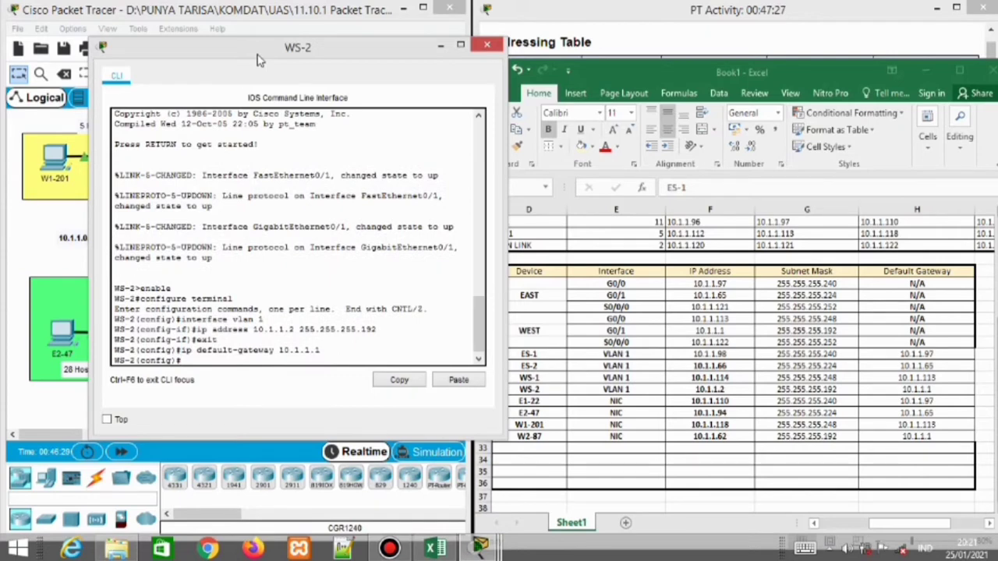
pyautogui.write('terface c')
pyautogui.press('BackSpace')
pyautogui.write('vlan 1')
pyautogui.press('Return')
pyautogui.write('n')
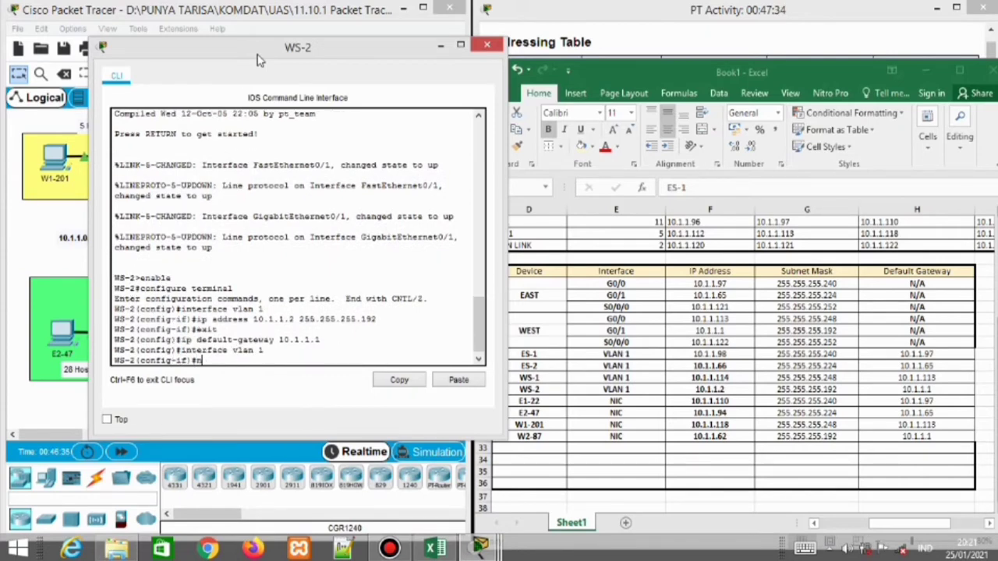
pyautogui.write('o shutdown')
pyautogui.press('Return')
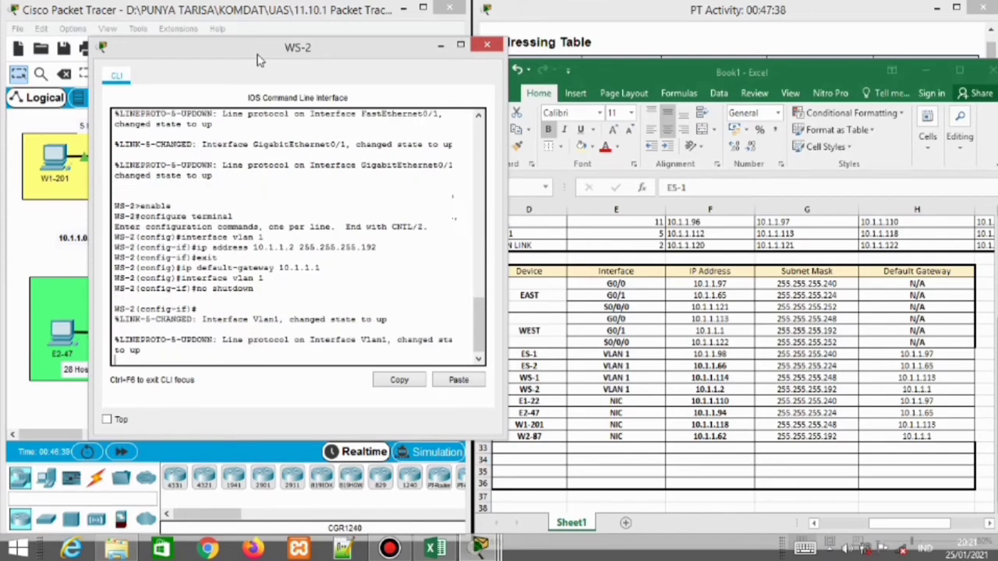
pyautogui.click(486, 44)
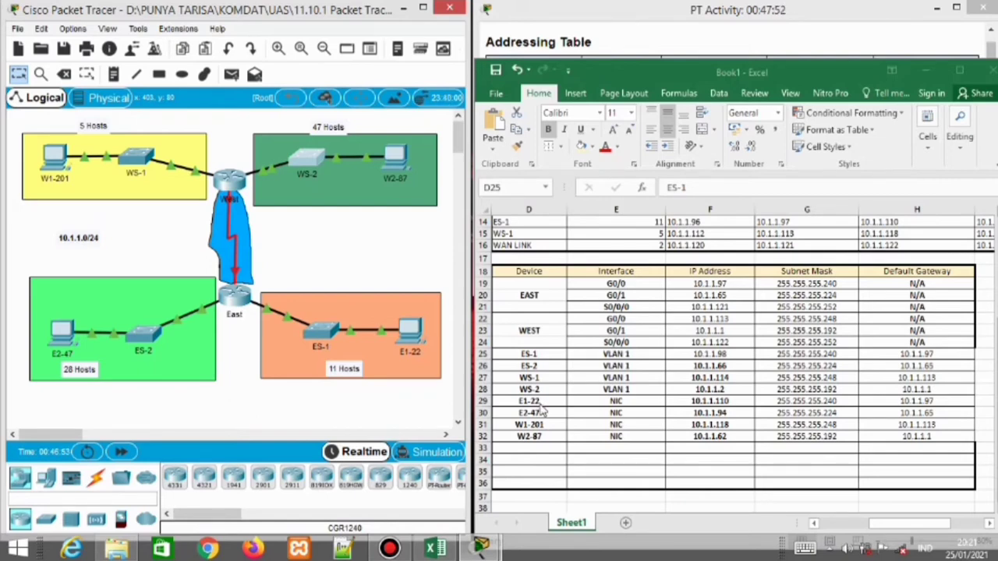
# Open PC E1-22's Desktop window and move it to the left side of the screen
pyautogui.click(413, 334)
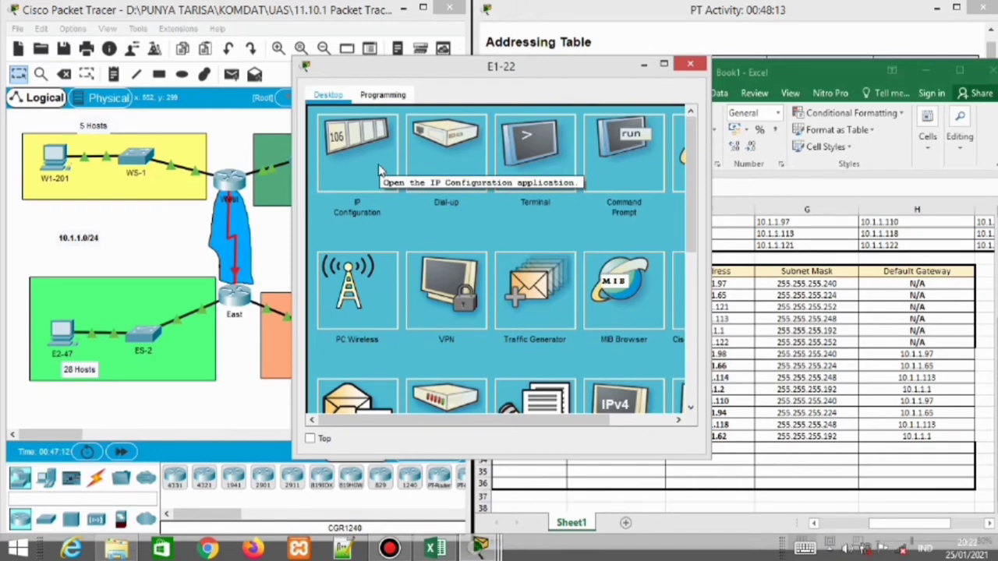
pyautogui.moveTo(475, 70); pyautogui.dragTo(218, 39)
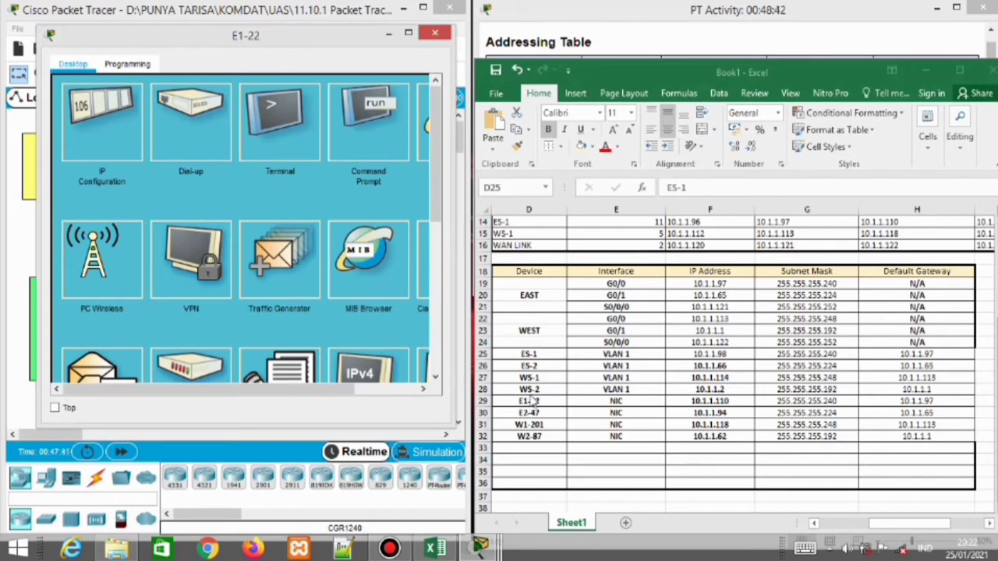
# Paste E1-22's address 10.1.1.110 from the addressing table into its IPv4 field and dismiss the invalid-address error
pyautogui.click(126, 136)
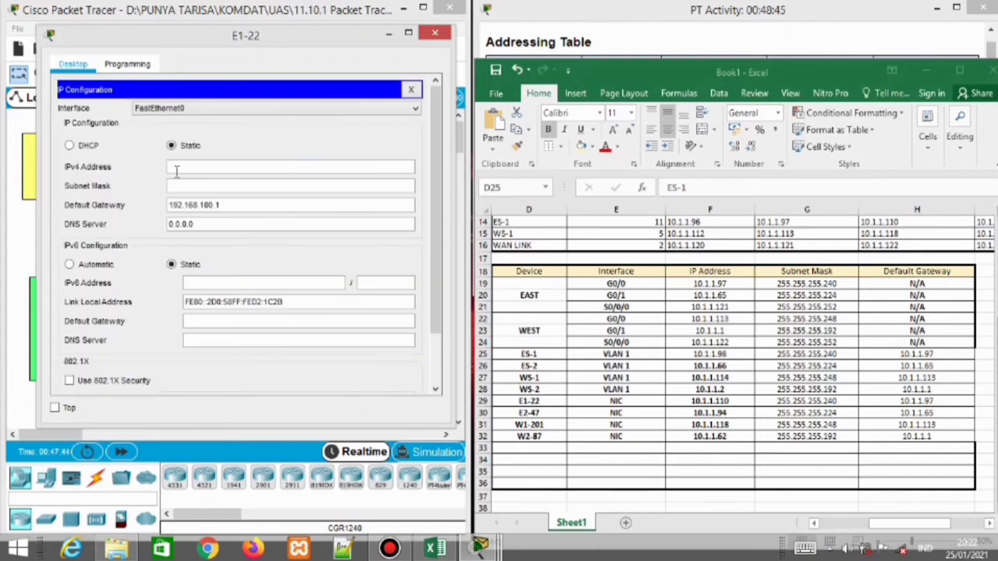
pyautogui.click(178, 172)
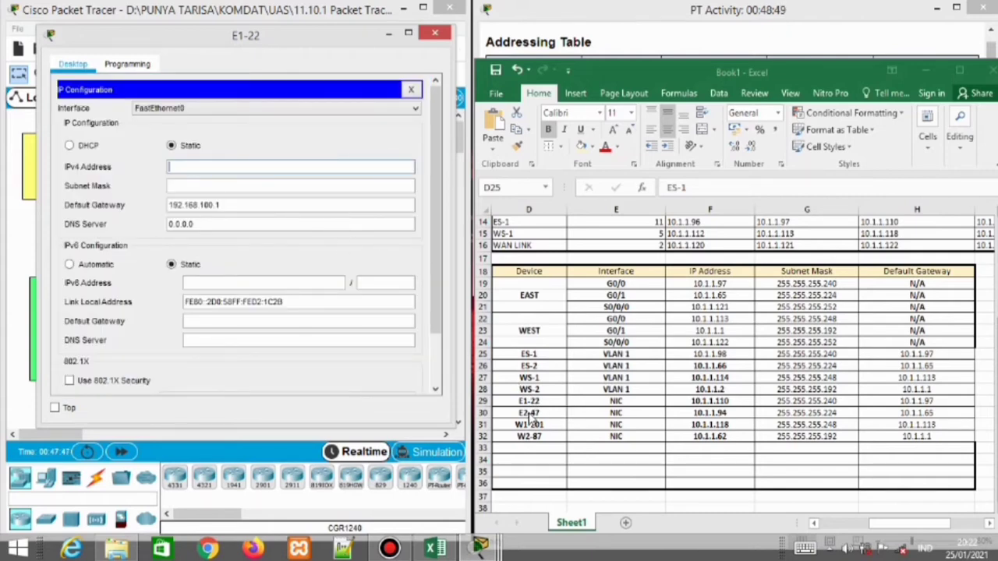
pyautogui.click(690, 403)
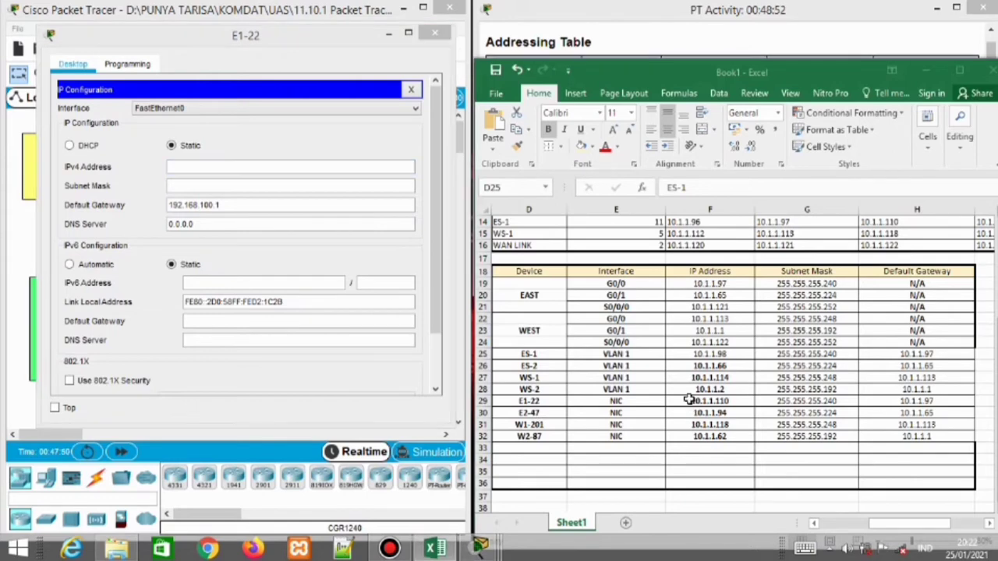
pyautogui.hotkey('ctrl', 'c')
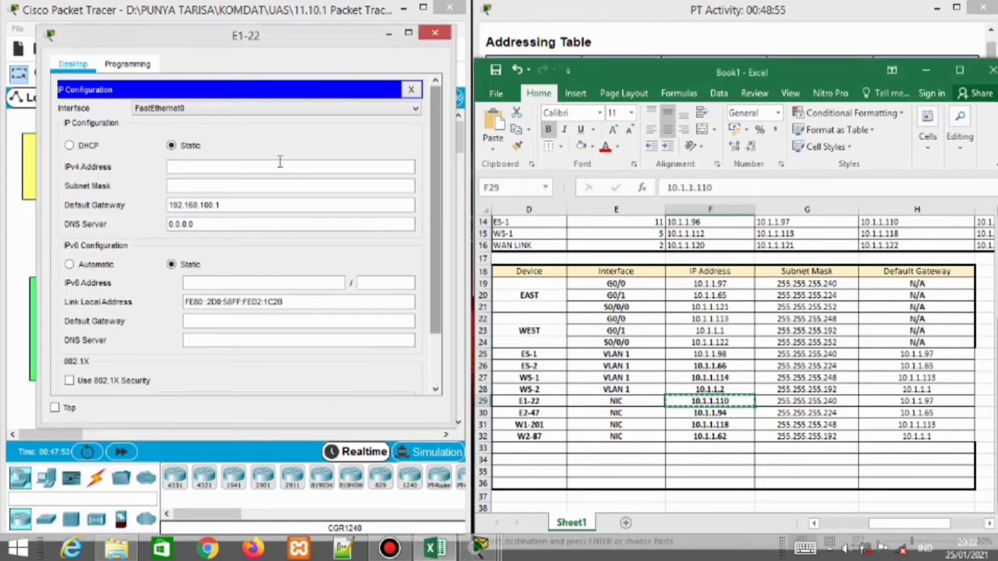
pyautogui.click(278, 166)
pyautogui.hotkey('ctrl', 'v')
pyautogui.click(248, 185)
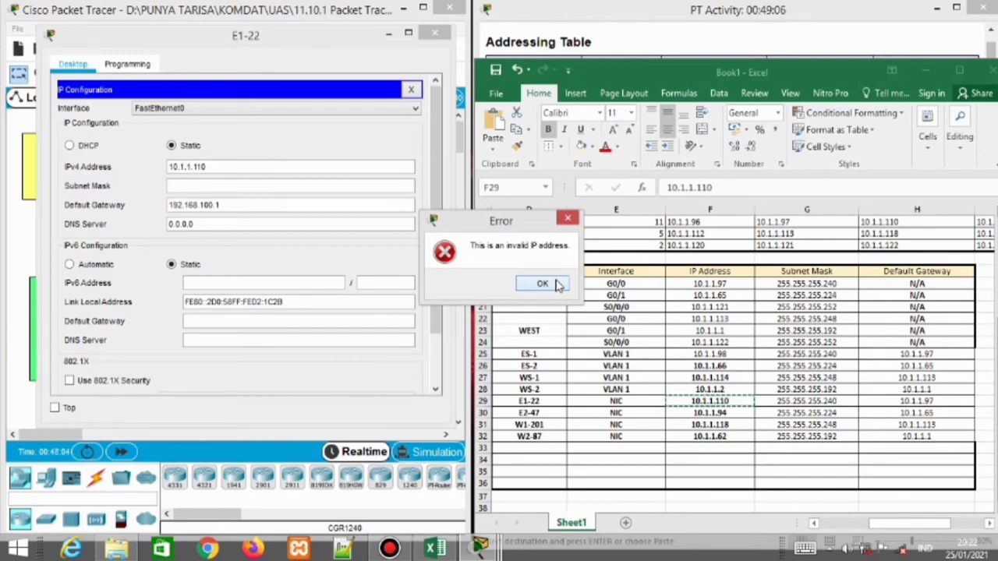
pyautogui.click(543, 284)
# Type IPv4 10.1.1.110, mask 255.255.255.240 and gateway 10.1.1.97, then close E1-22's window
pyautogui.click(216, 166)
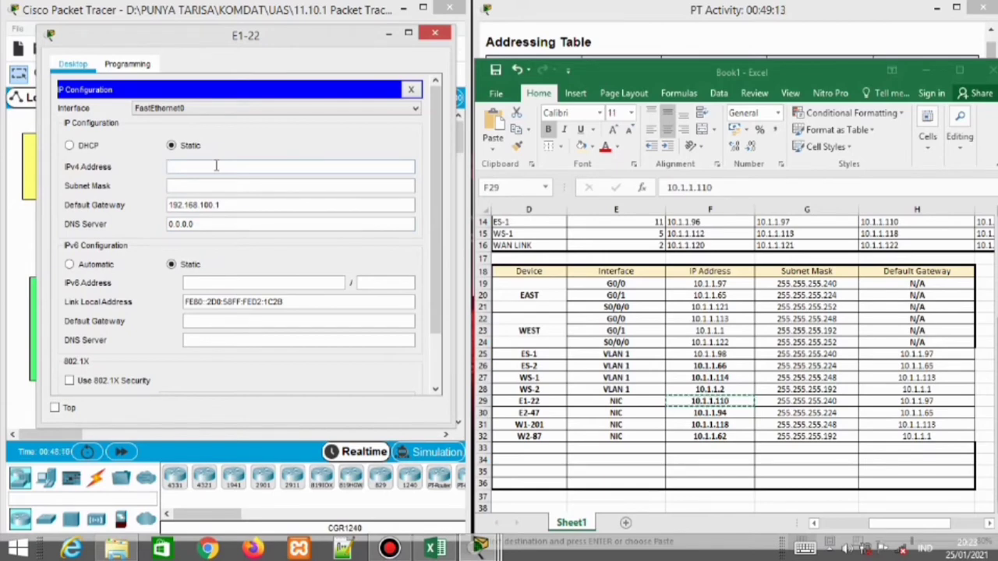
pyautogui.write('10.1.1.110')
pyautogui.press('Tab')
pyautogui.write('255')
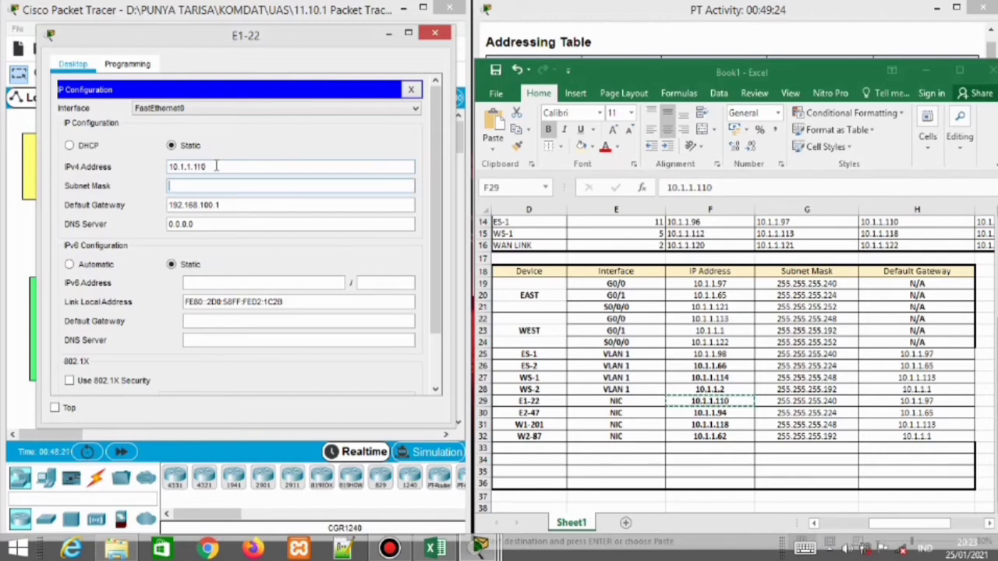
pyautogui.write('.255.255.240')
pyautogui.press('Tab')
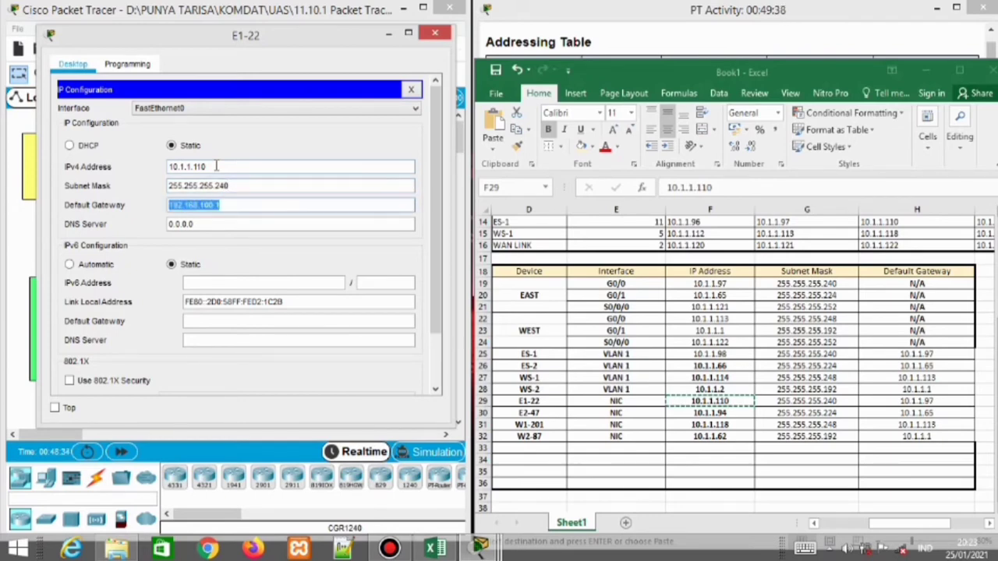
pyautogui.press('BackSpace')
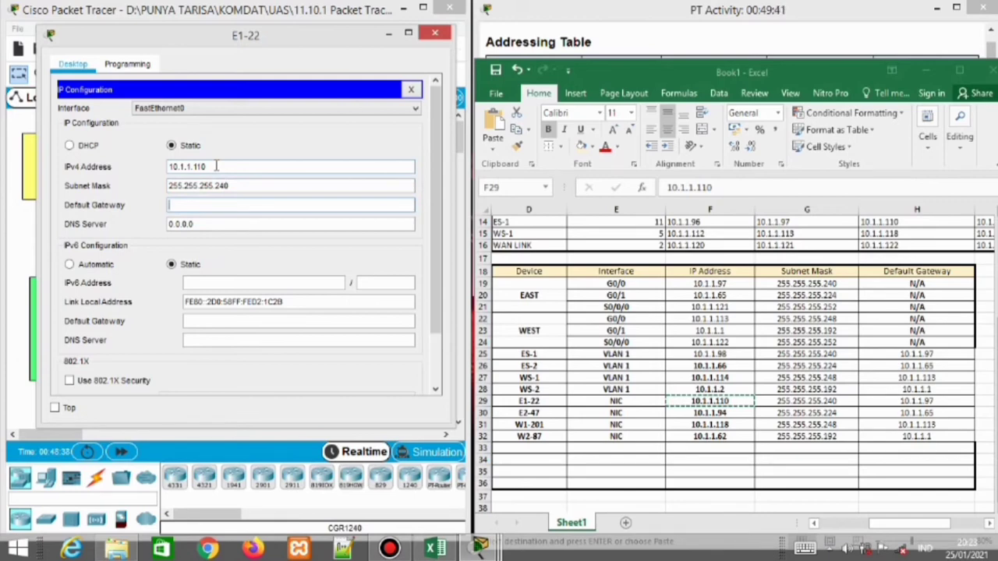
pyautogui.write('10.1.1.97')
pyautogui.click(434, 32)
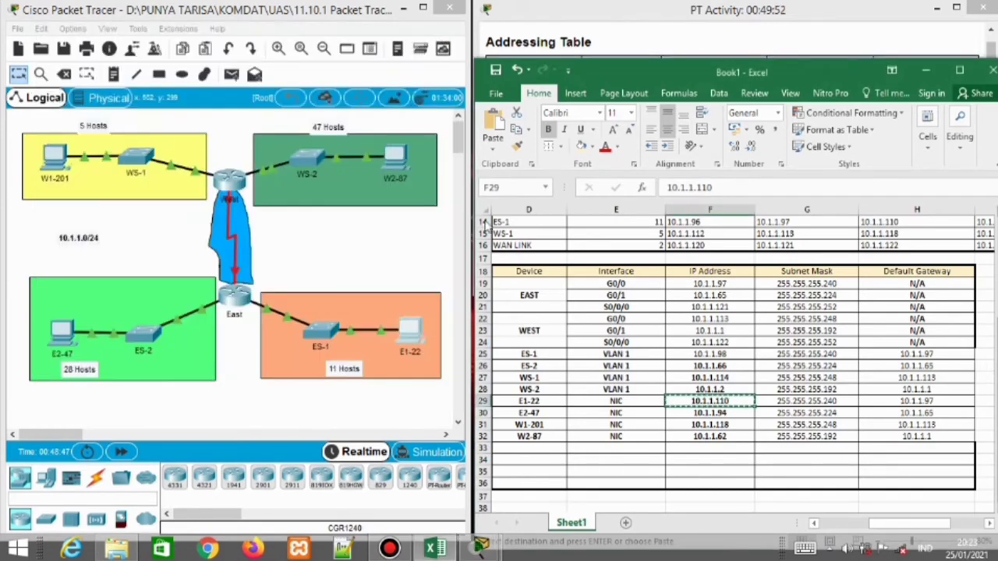
# Open E2-47's IP Configuration beside the table and enter 10.1.1.94, then dismiss the invalid subnet mask error
pyautogui.click(530, 412)
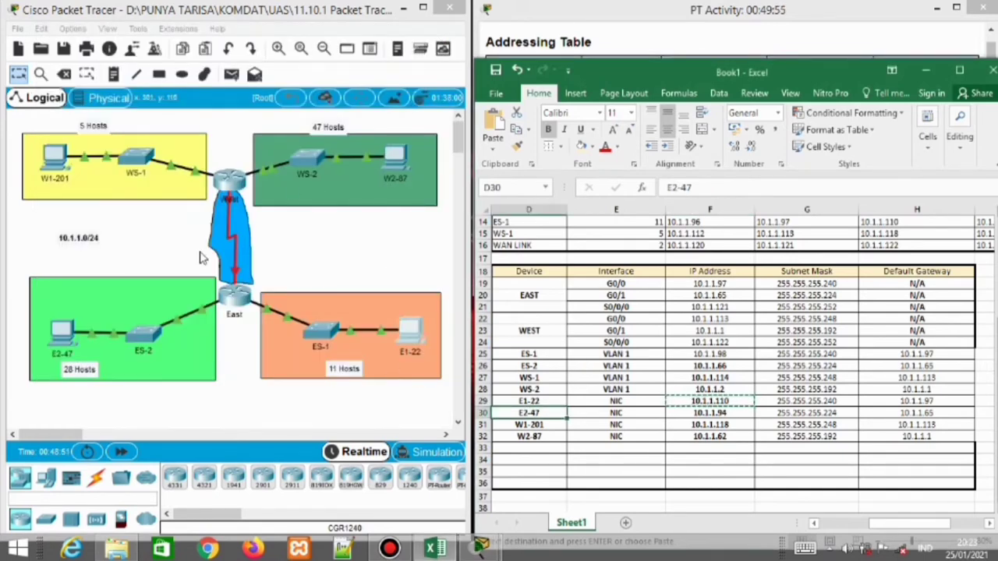
pyautogui.click(58, 346)
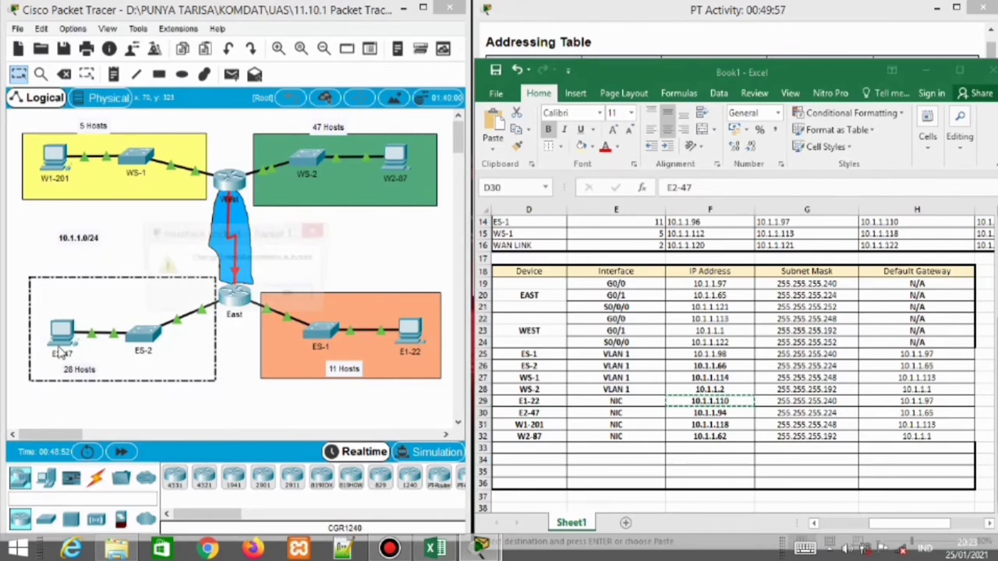
pyautogui.click(290, 297)
pyautogui.click(61, 334)
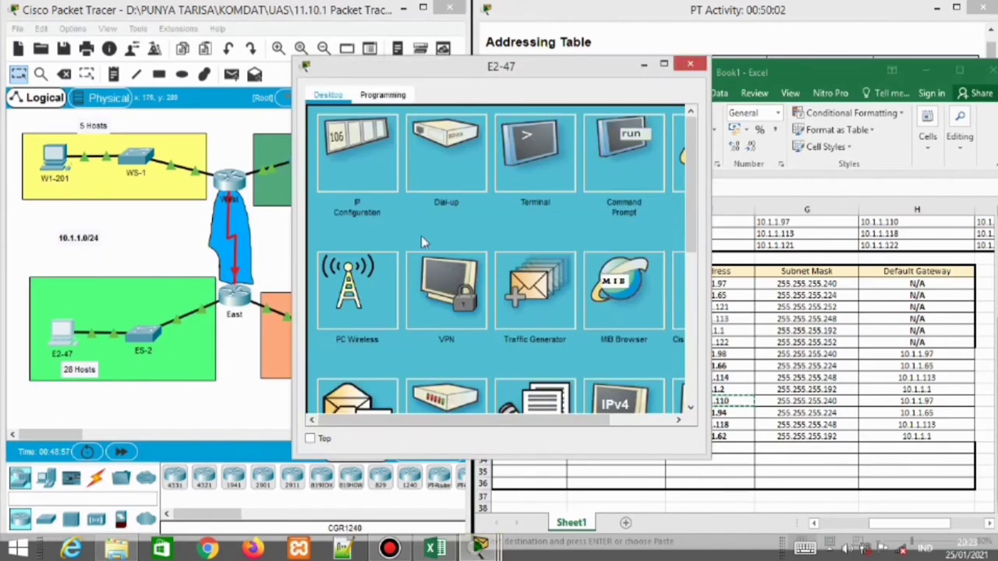
pyautogui.click(370, 166)
pyautogui.moveTo(421, 67); pyautogui.dragTo(224, 70)
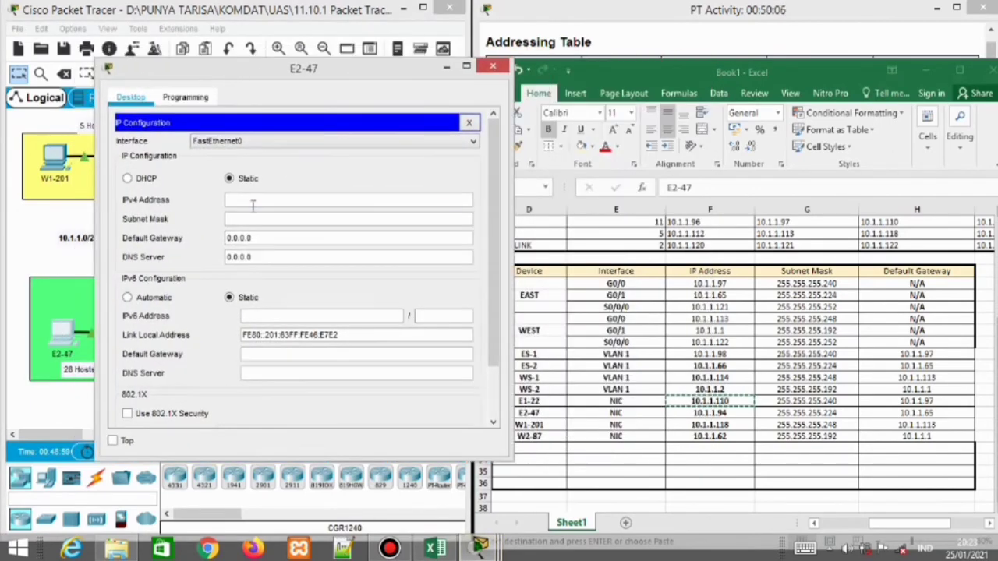
pyautogui.click(694, 412)
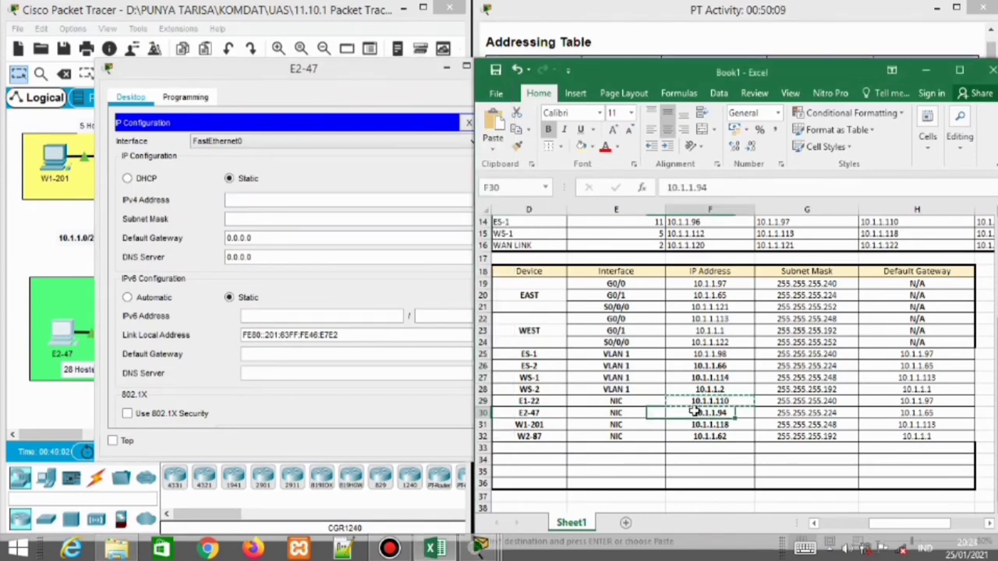
pyautogui.click(316, 201)
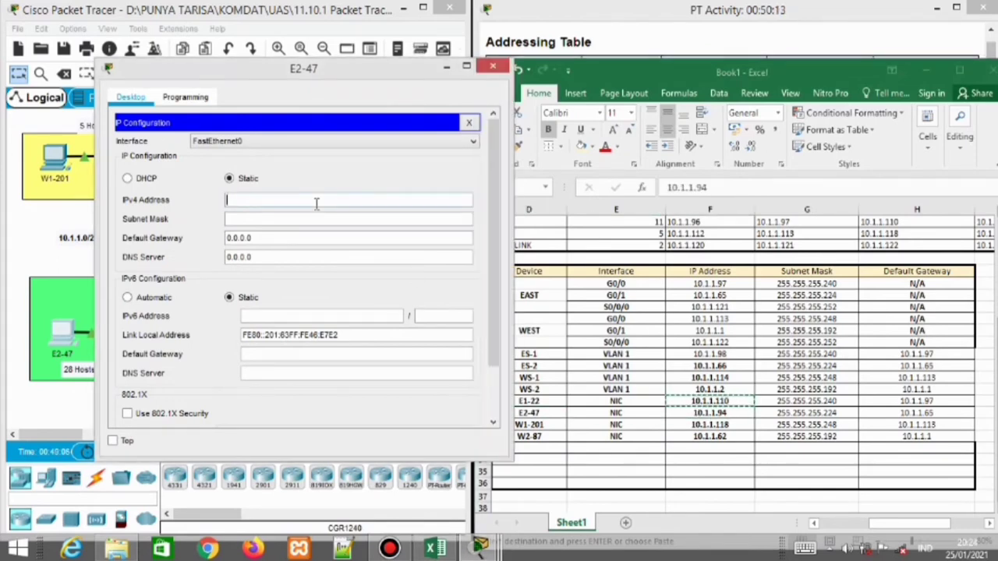
pyautogui.write('10.1.1.94')
pyautogui.press('Tab')
pyautogui.write('255.2')
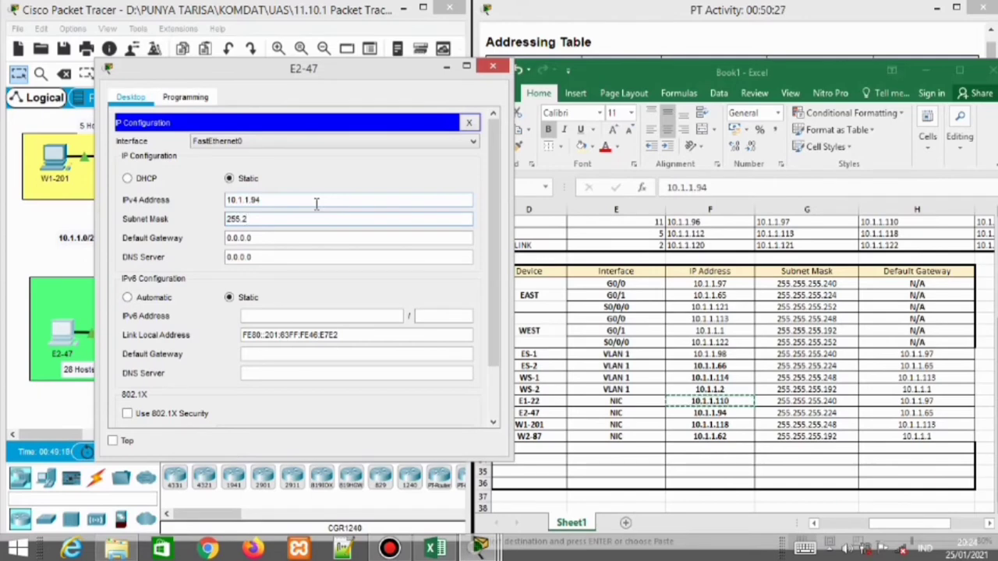
pyautogui.write('55.255.')
pyautogui.click(790, 411)
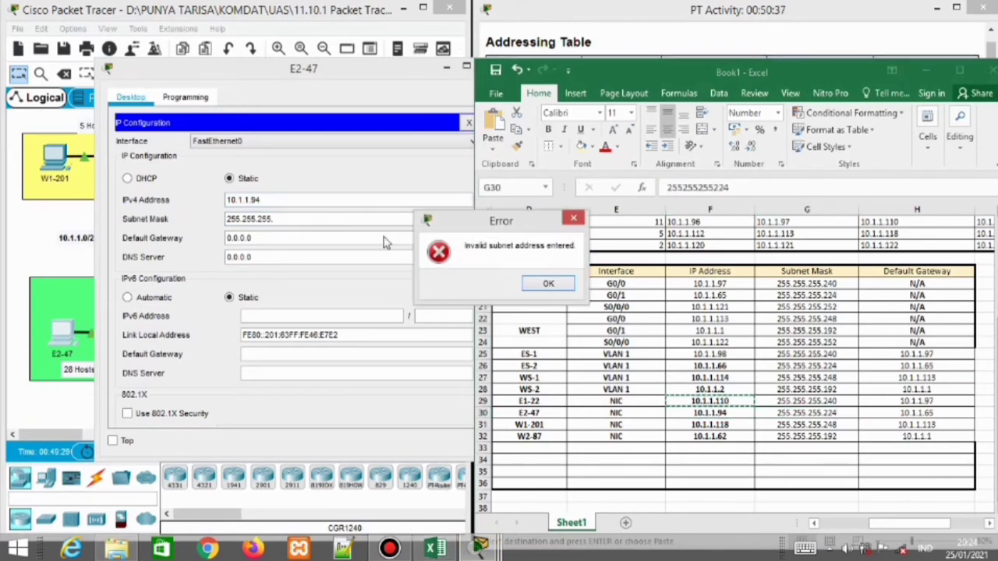
pyautogui.click(548, 283)
# Re-enter IPv4 10.1.1.94, mask 255.255.255.224 and gateway 10.1.1.65, then close E2-47's window
pyautogui.click(271, 198)
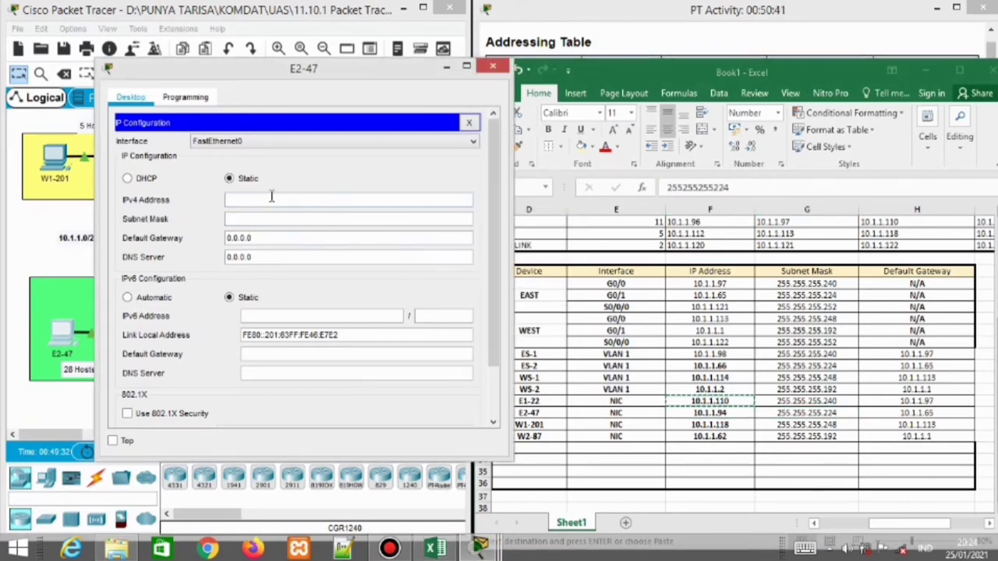
pyautogui.write('10.1.1.94')
pyautogui.press('Tab')
pyautogui.write('255.255.255.2')
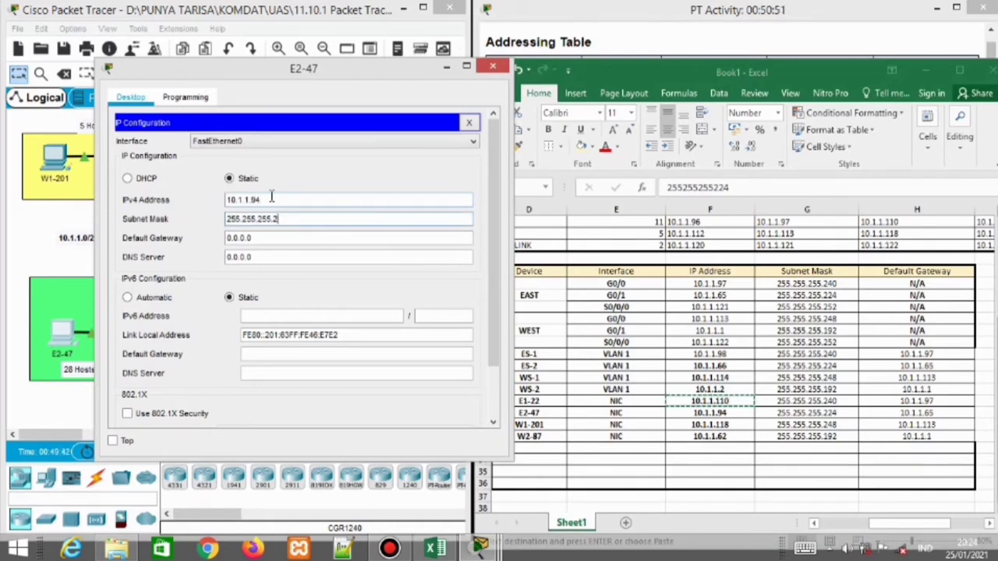
pyautogui.write('24')
pyautogui.press('Tab')
pyautogui.press('BackSpace')
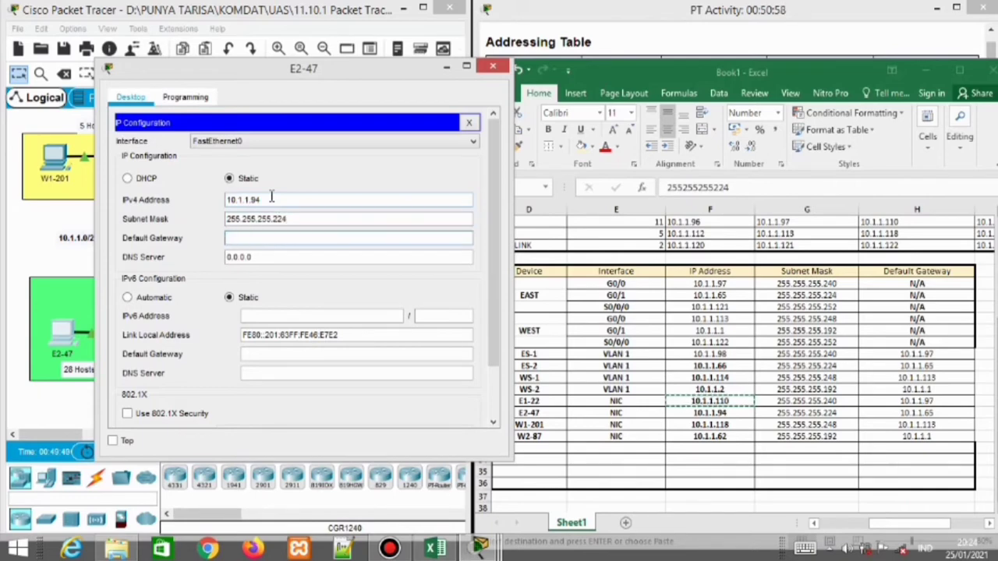
pyautogui.write('10.1.1.65')
pyautogui.click(493, 65)
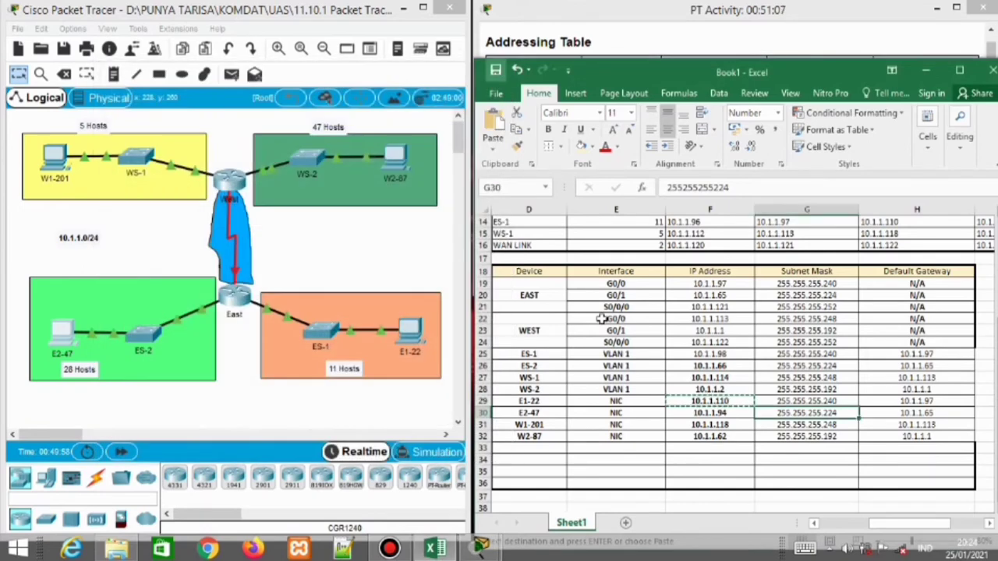
# Remove the stray 10.1.1.110 pasted into spreadsheet cell F34 and locate W1-201's row
pyautogui.click(546, 425)
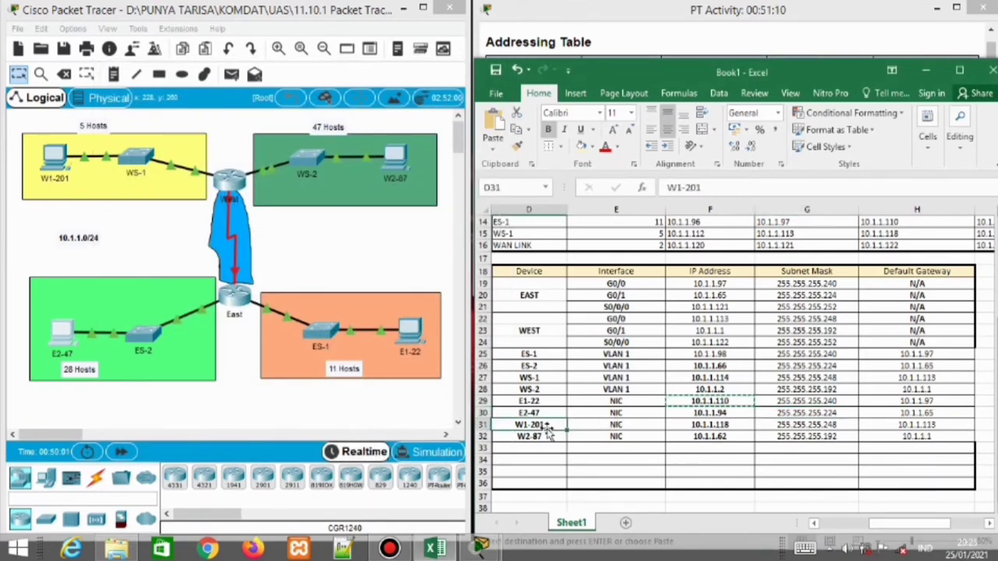
pyautogui.click(712, 425)
pyautogui.click(679, 461)
pyautogui.hotkey('ctrl', 'v')
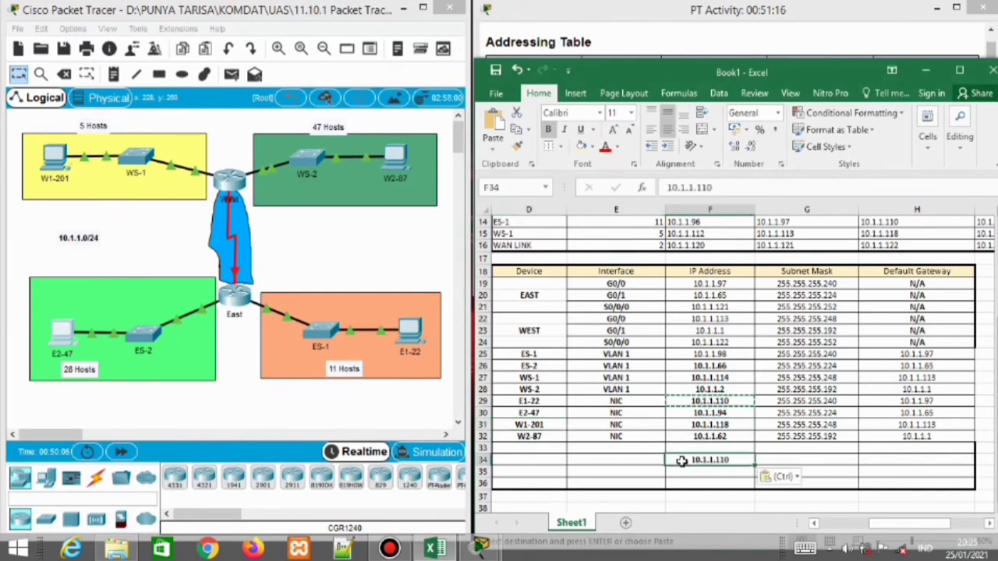
pyautogui.click(604, 423)
pyautogui.click(692, 460)
pyautogui.press('BackSpace')
pyautogui.click(530, 425)
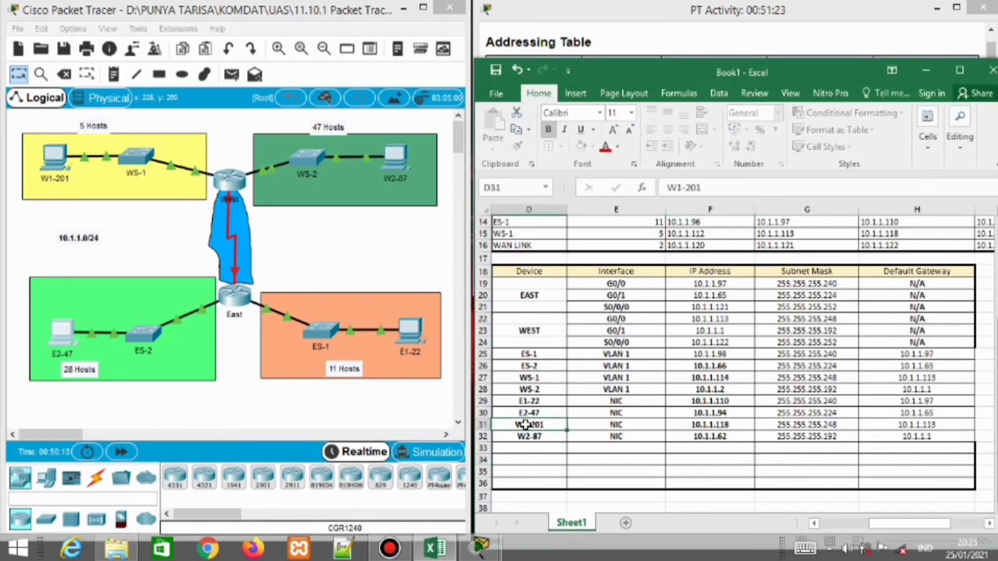
# Enter W1-201's IPv4 10.1.1.118, mask 255.255.255.248 and gateway 10.1.1.113, then close its window
pyautogui.click(70, 170)
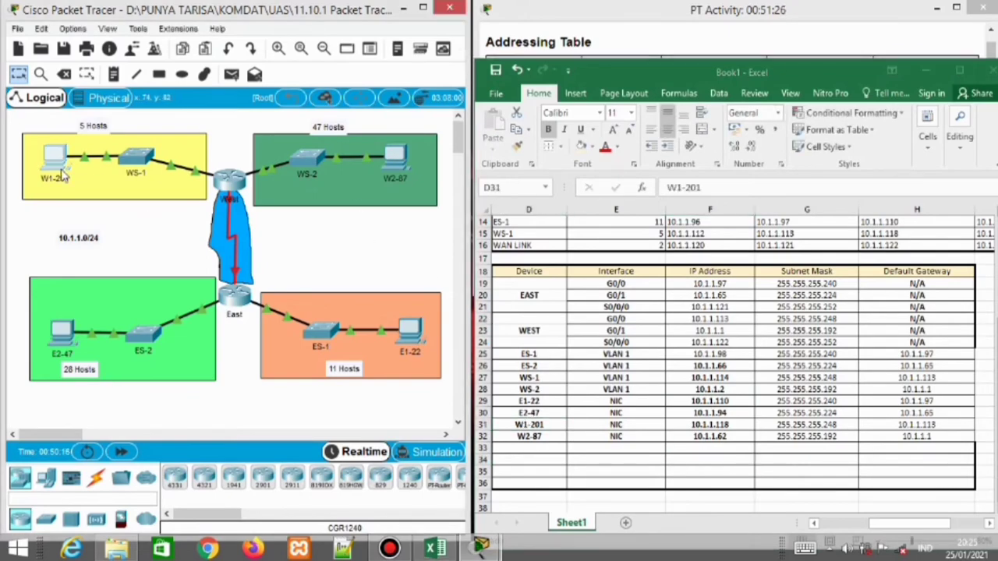
pyautogui.click(359, 152)
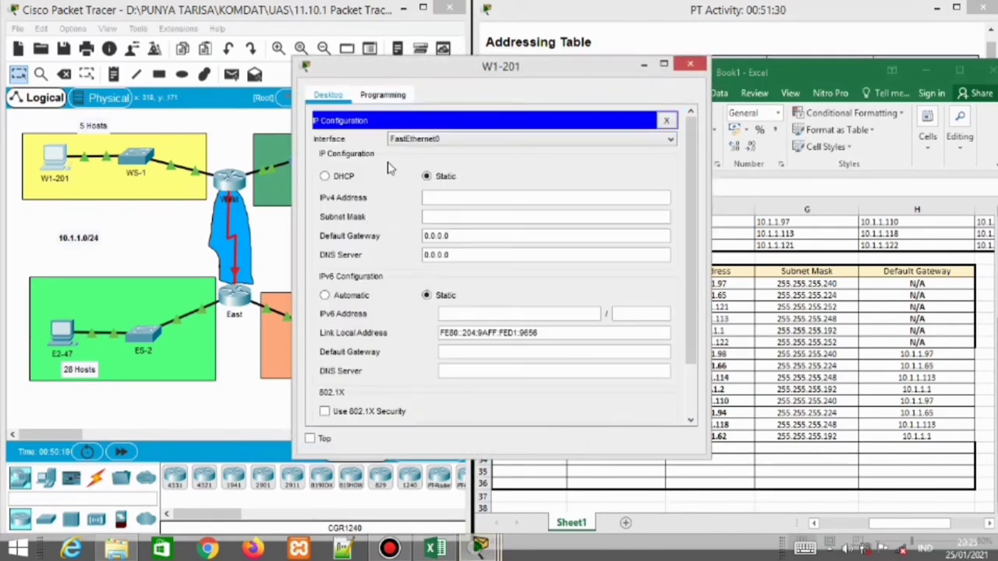
pyautogui.click(453, 197)
pyautogui.moveTo(438, 67); pyautogui.dragTo(212, 66)
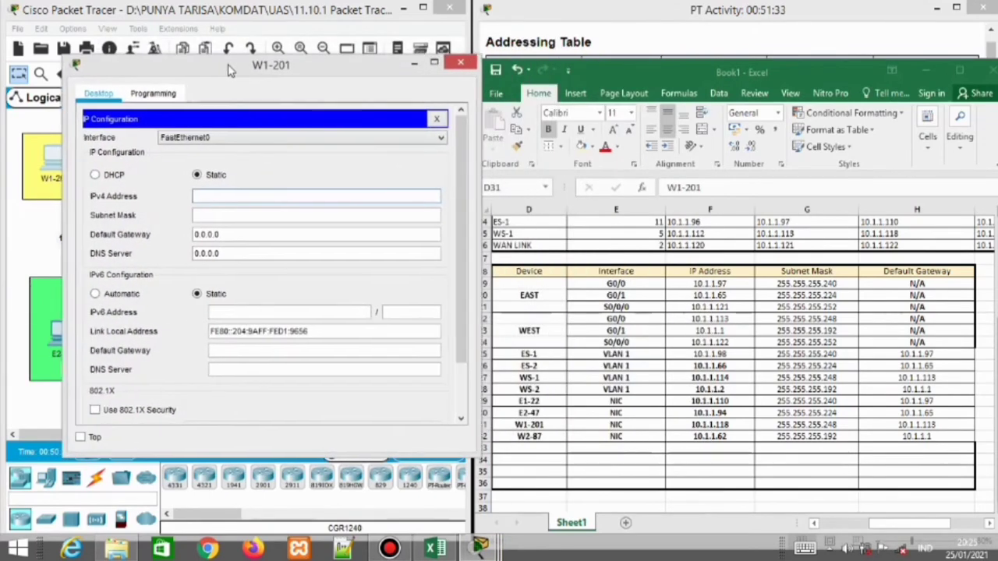
pyautogui.write('10.1.1')
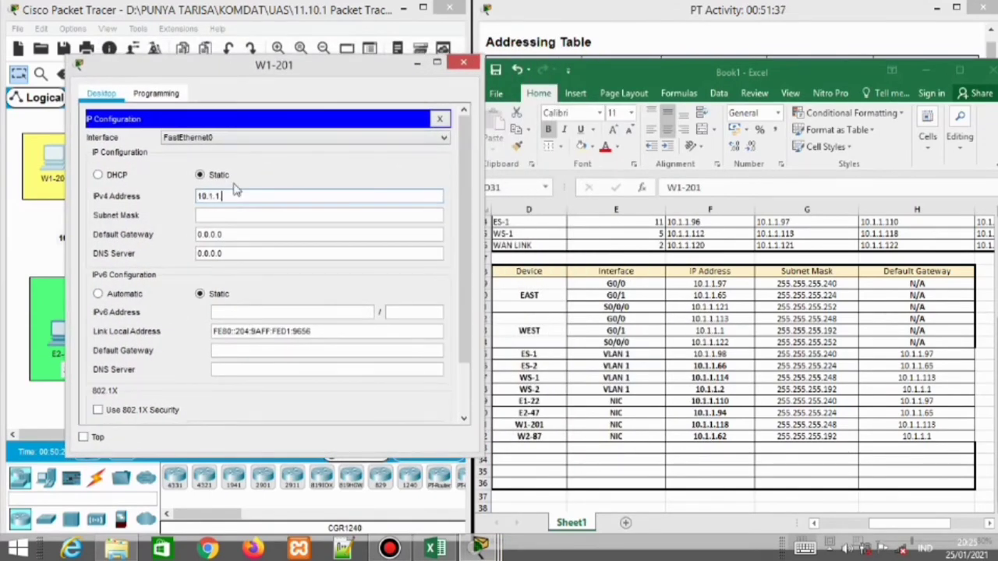
pyautogui.write('.118')
pyautogui.press('Tab')
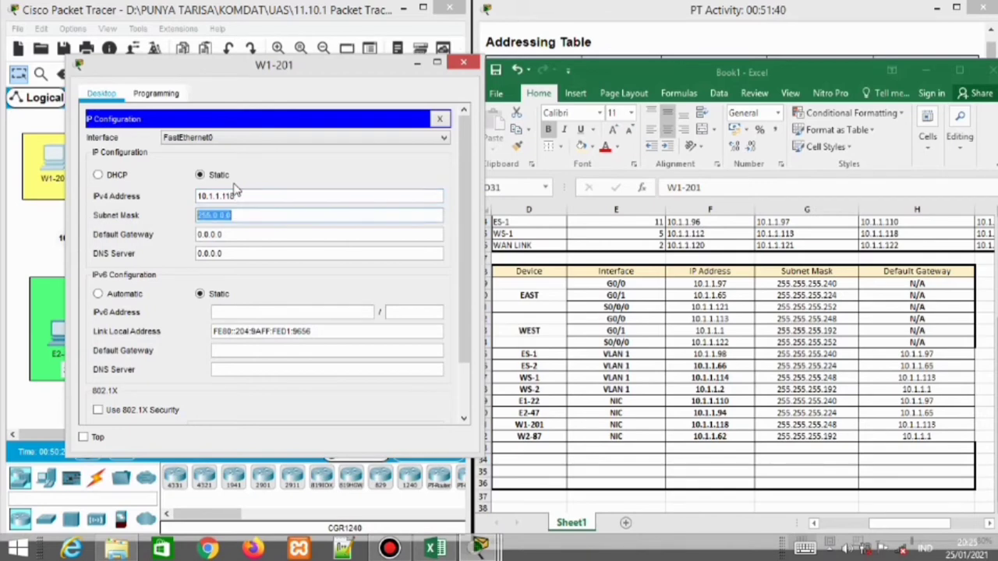
pyautogui.write('255.255.255')
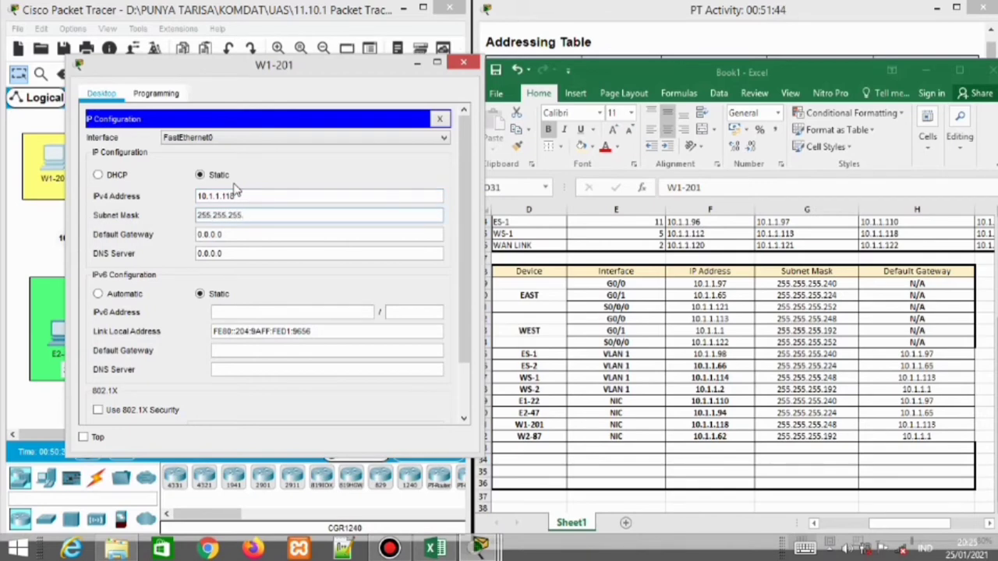
pyautogui.write('.248')
pyautogui.press('Tab')
pyautogui.write('10.')
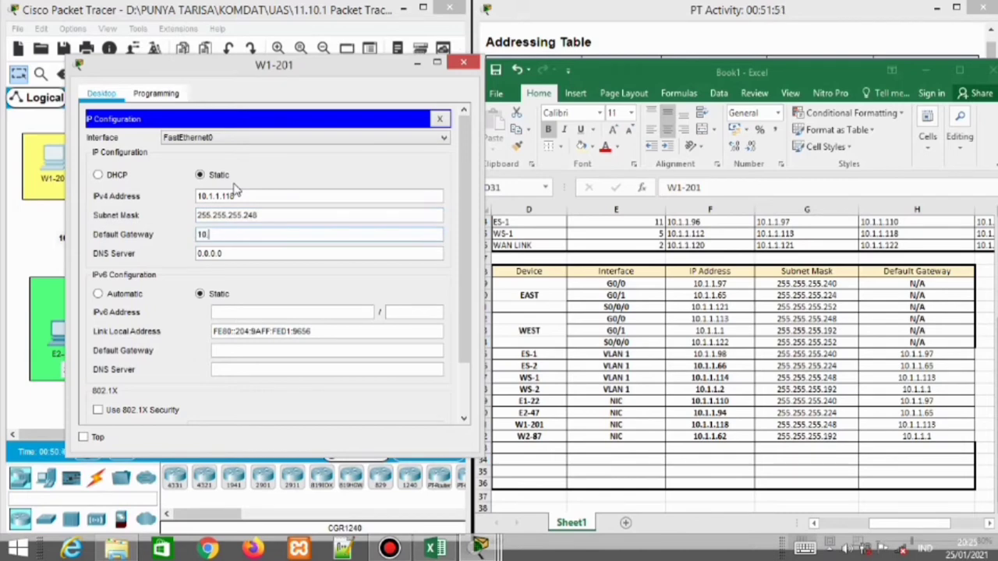
pyautogui.write('1.1.113')
pyautogui.click(462, 64)
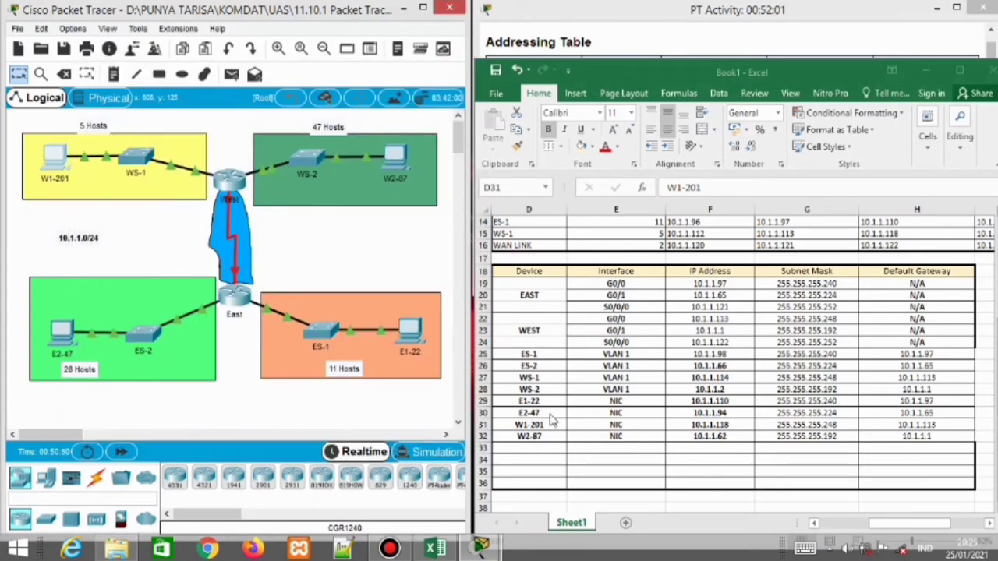
# In W2-87's IP Configuration, enter 10.1.1.62, mask 255.255.255.192 and gateway 10.1.1.1, then close it
pyautogui.click(399, 161)
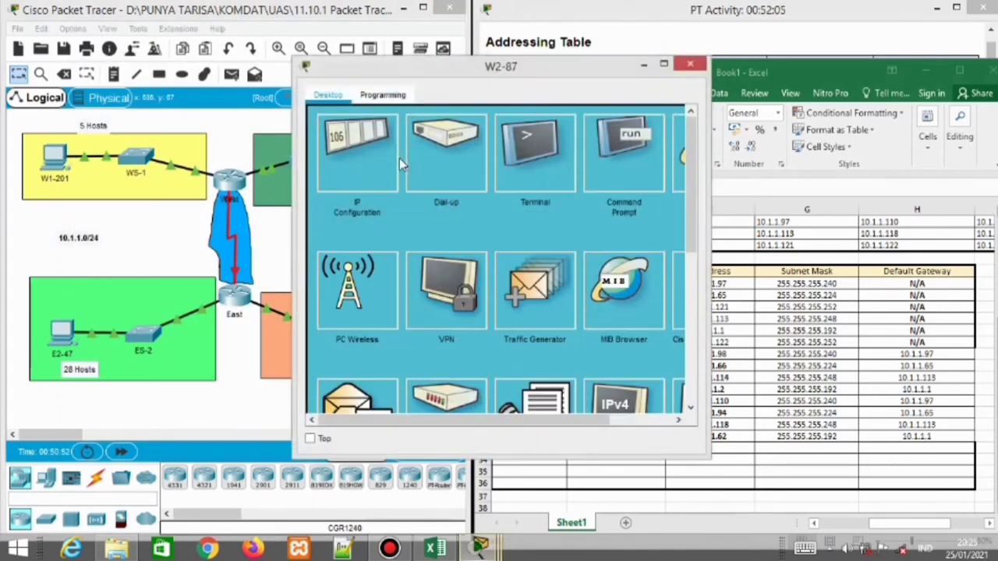
pyautogui.click(376, 154)
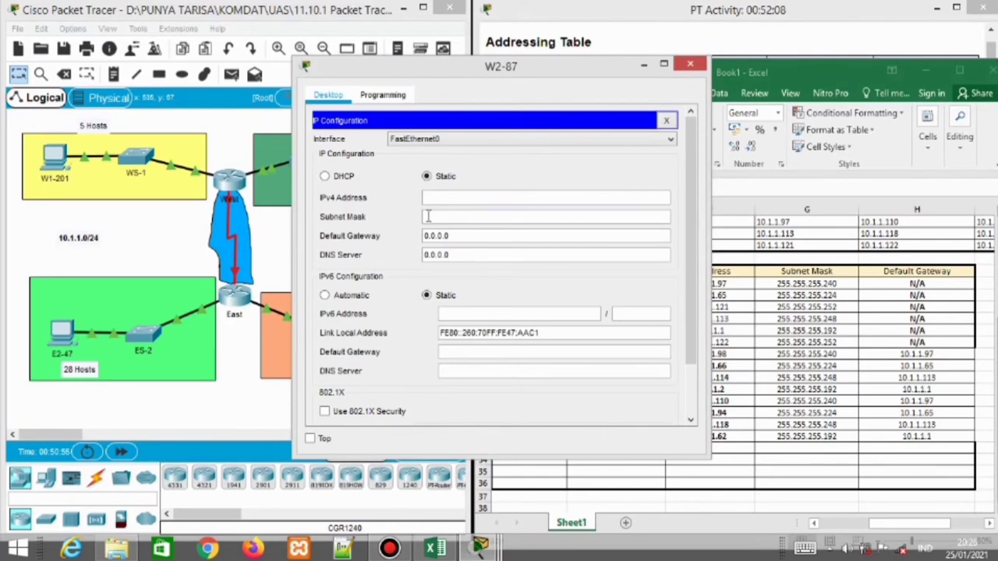
pyautogui.click(443, 197)
pyautogui.moveTo(504, 71); pyautogui.dragTo(279, 72)
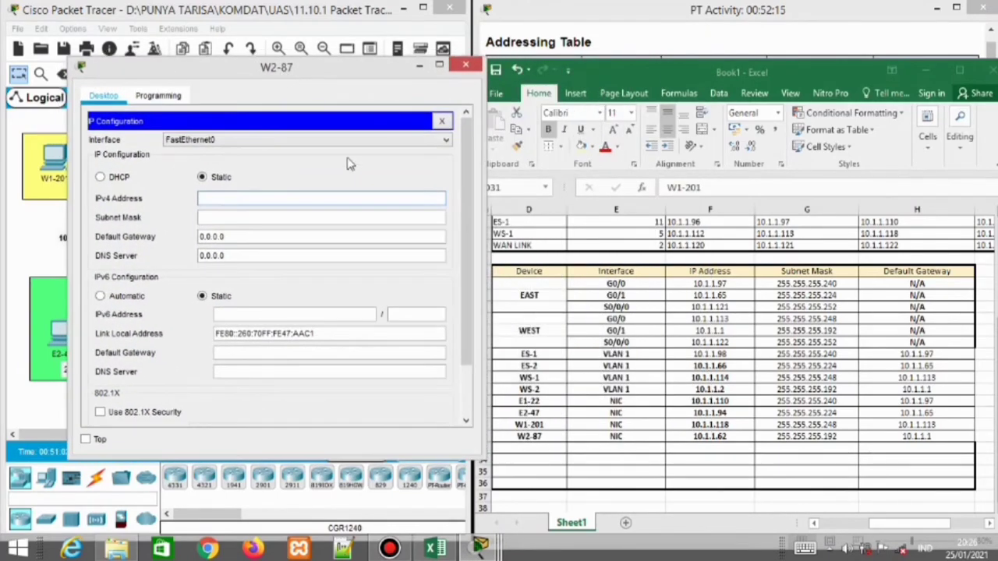
pyautogui.write('10.1.1.62')
pyautogui.press('Tab')
pyautogui.write('255.255.2')
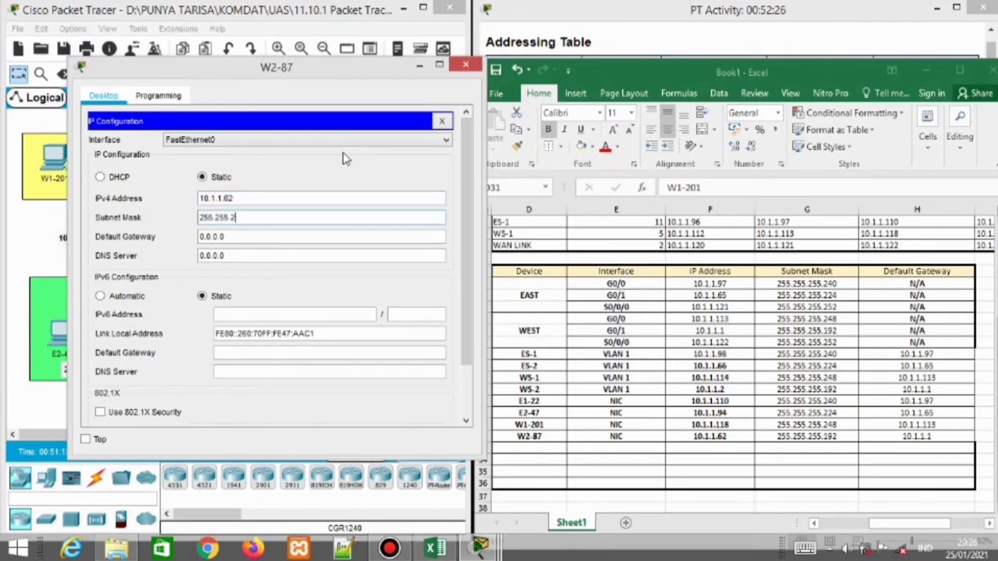
pyautogui.write('55.192')
pyautogui.press('Tab')
pyautogui.write('10.1.1.')
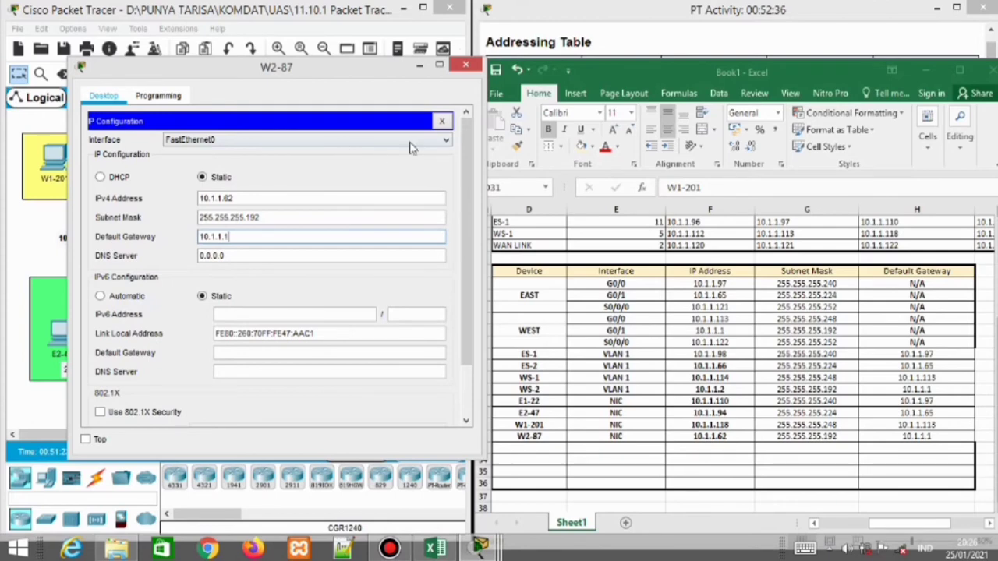
pyautogui.click(466, 64)
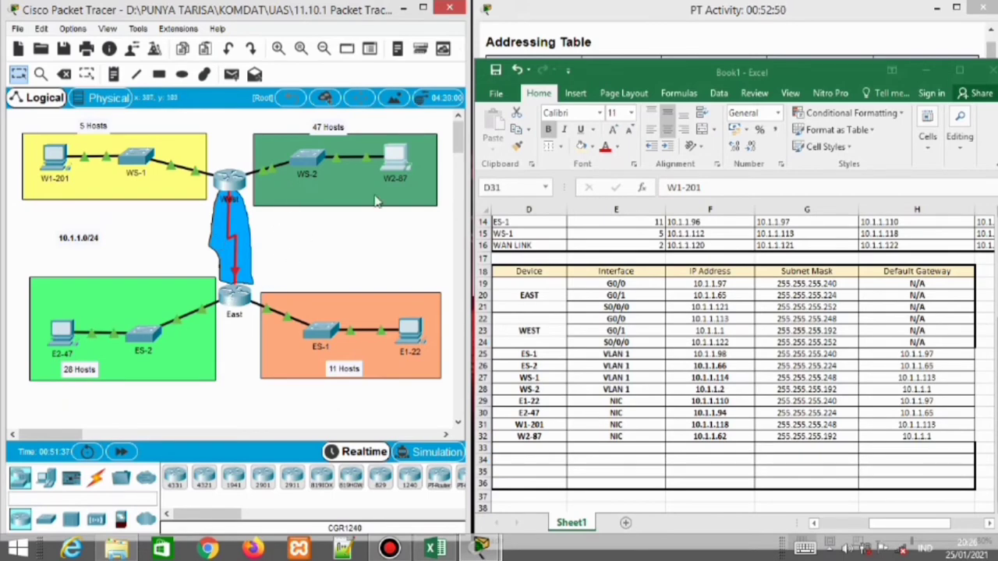
# Shrink the addressing spreadsheet downward so the Configuration Requirements show beside the topology
pyautogui.moveTo(670, 63); pyautogui.dragTo(691, 298)
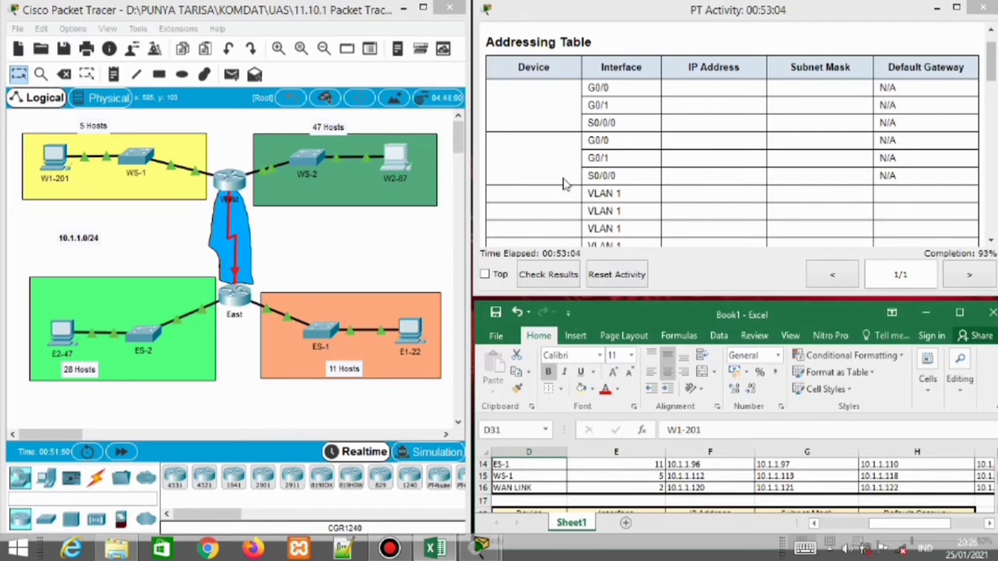
pyautogui.moveTo(993, 73); pyautogui.dragTo(994, 234)
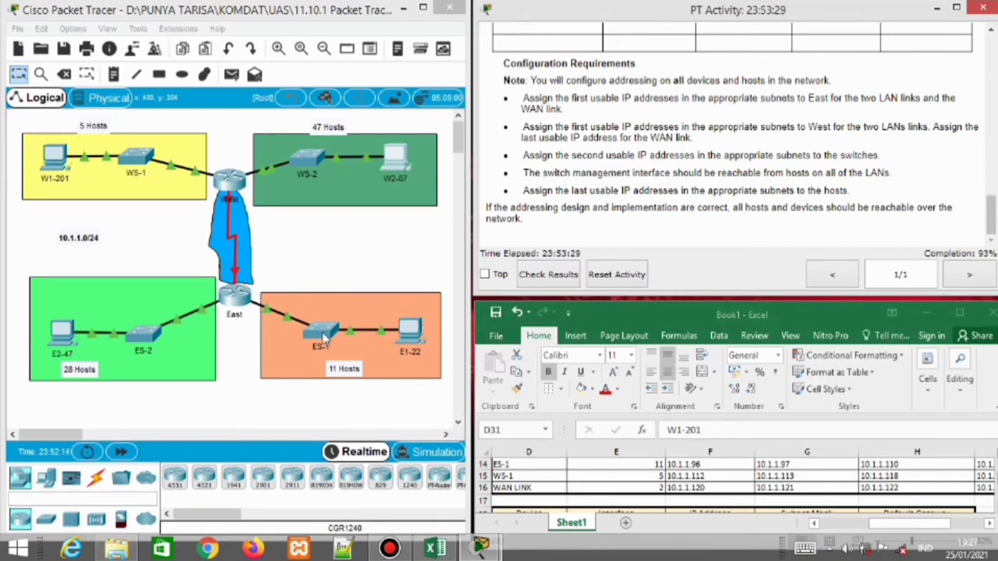
# From E1-22's Command Prompt, ping 10.1.1.118 (destination host unreachable), then close the window
pyautogui.click(407, 334)
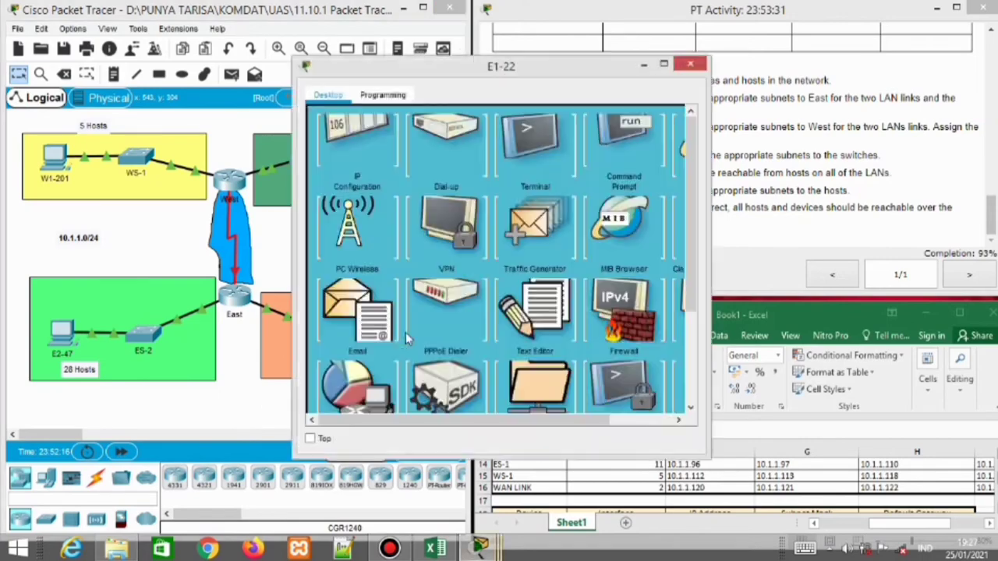
pyautogui.click(632, 160)
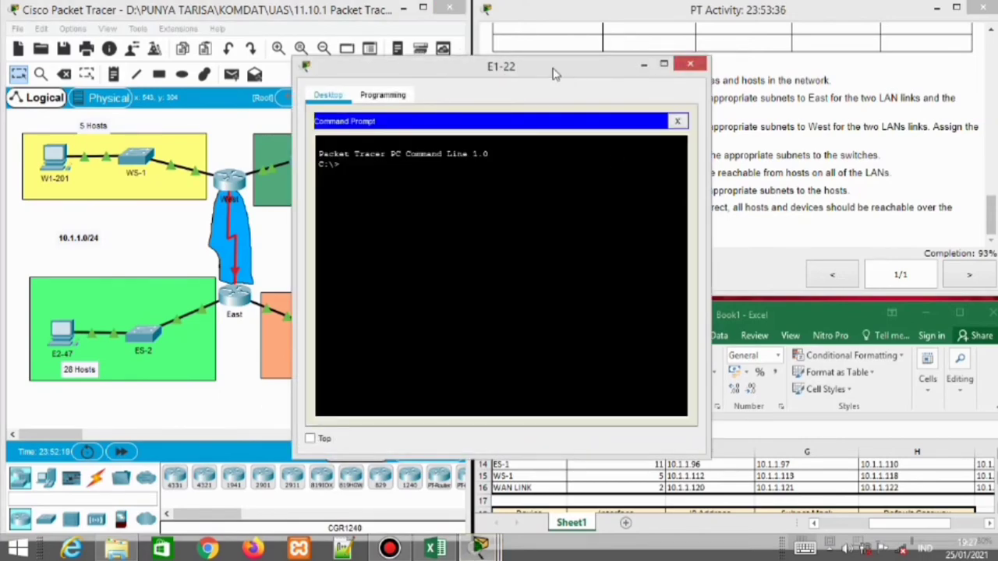
pyautogui.moveTo(554, 73); pyautogui.dragTo(365, 68)
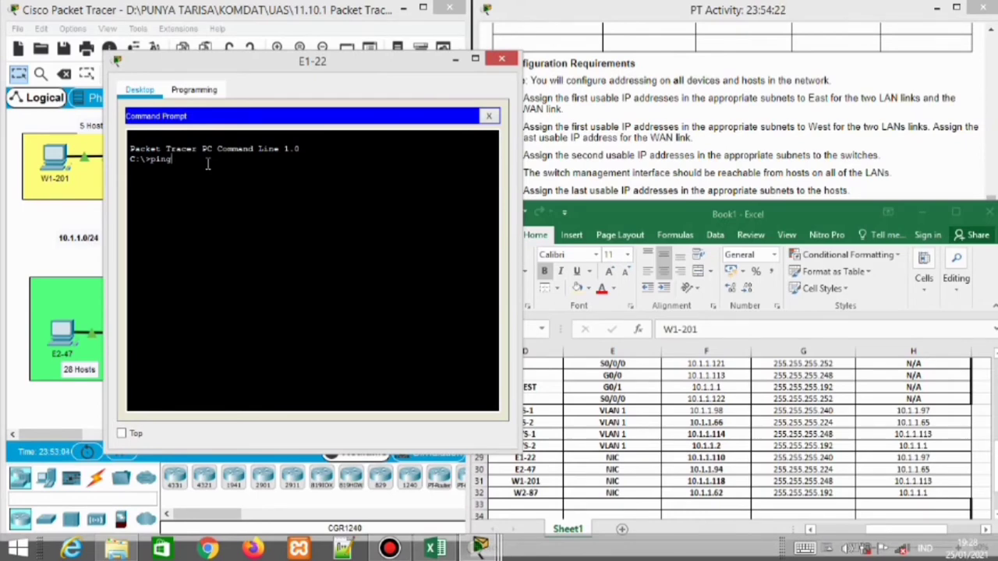
pyautogui.write('0.1')
pyautogui.write('.1')
pyautogui.write('.1.1.118')
pyautogui.press('Return')
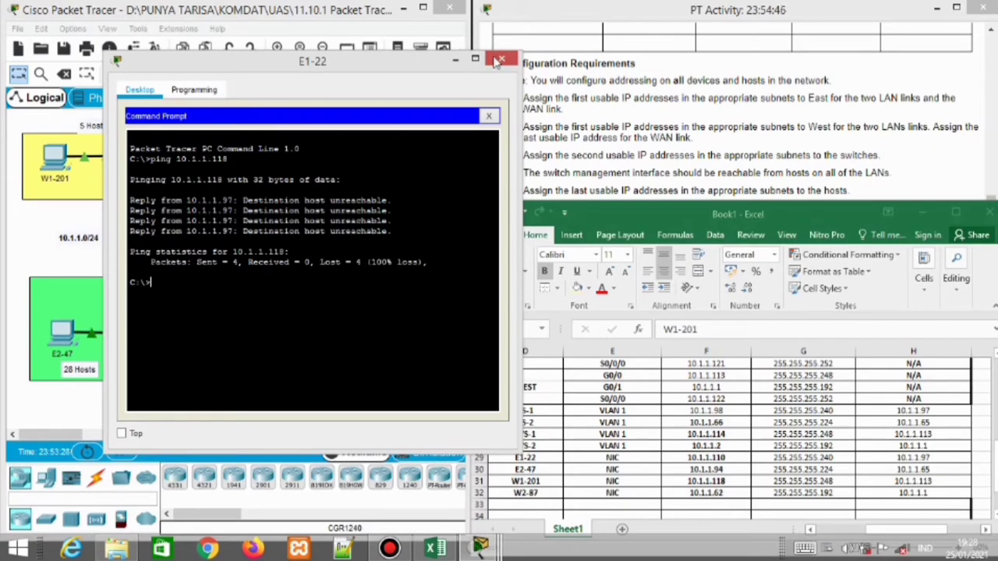
pyautogui.click(501, 59)
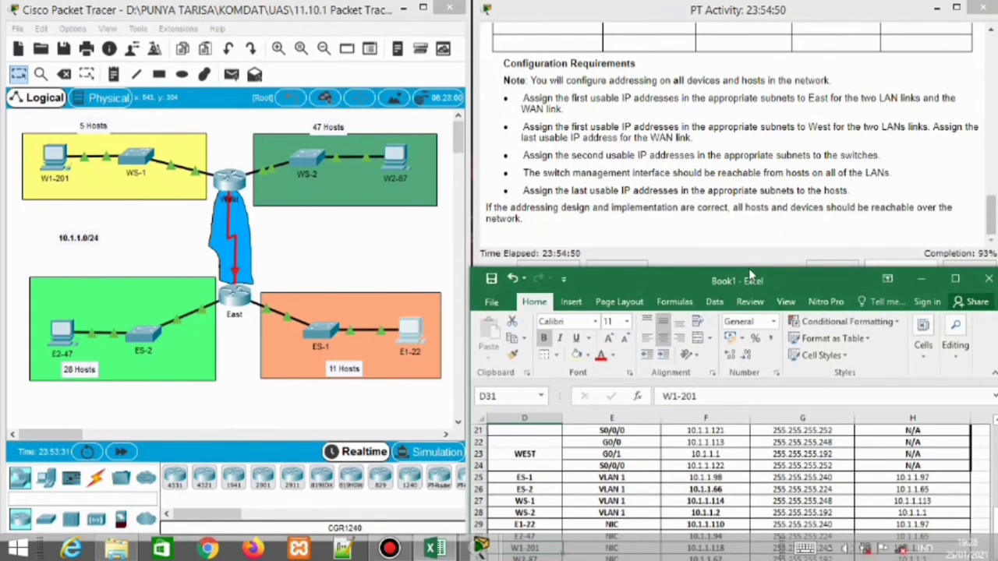
# Review W2-87's saved IP configuration, move the spreadsheet aside, and run Check Results
pyautogui.moveTo(748, 268); pyautogui.dragTo(733, 115)
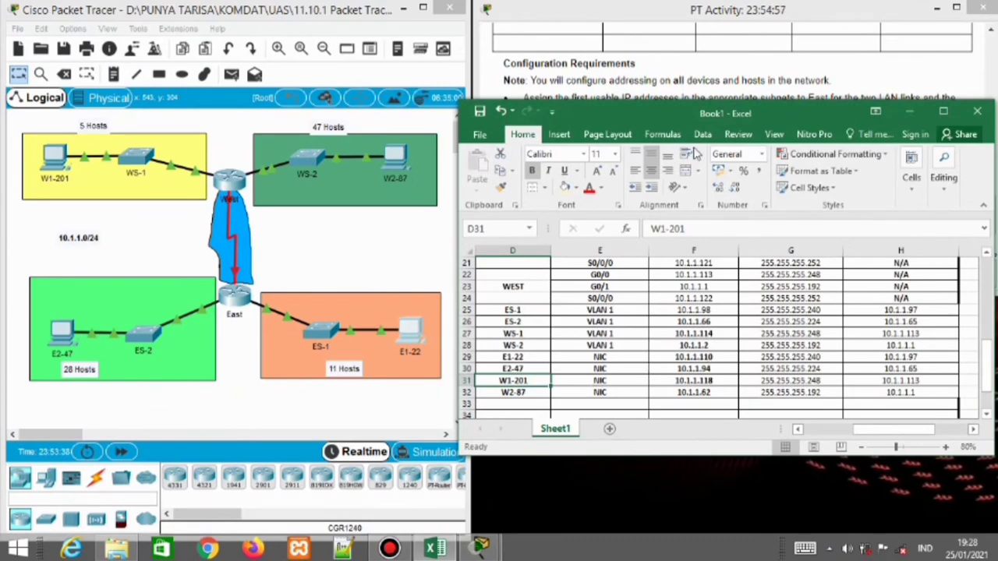
pyautogui.moveTo(676, 111); pyautogui.dragTo(687, 169)
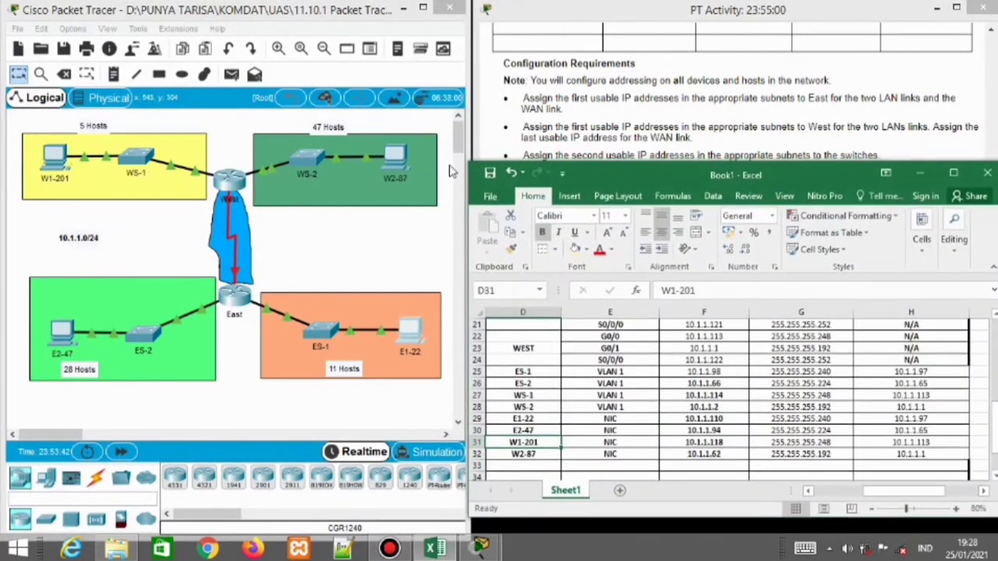
pyautogui.click(401, 156)
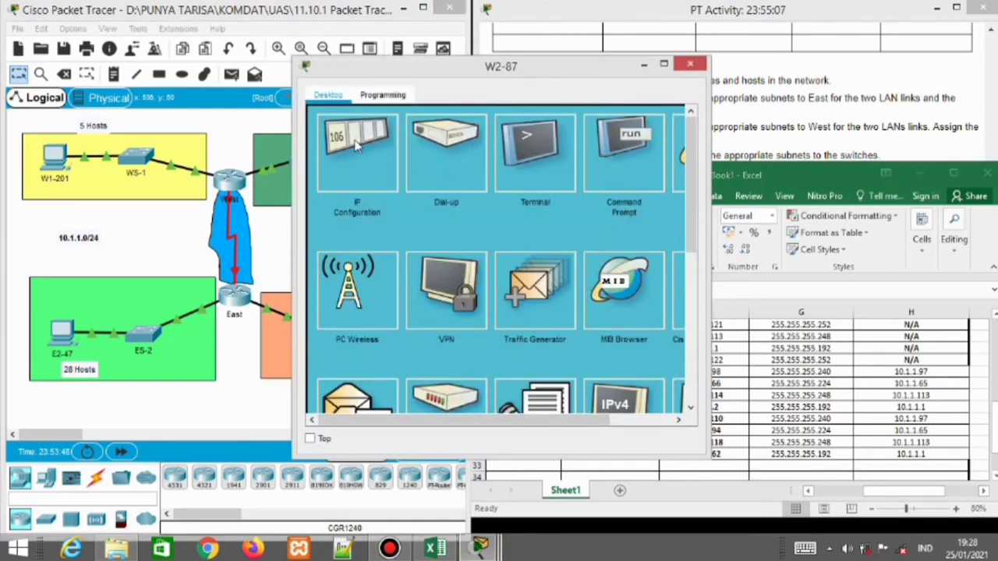
pyautogui.click(355, 144)
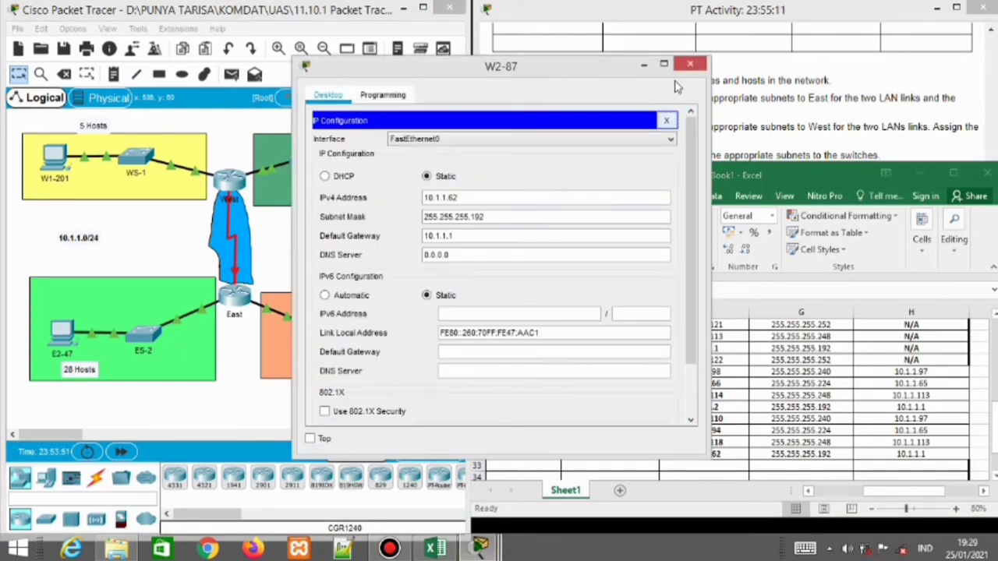
pyautogui.click(690, 63)
pyautogui.moveTo(593, 173); pyautogui.dragTo(600, 299)
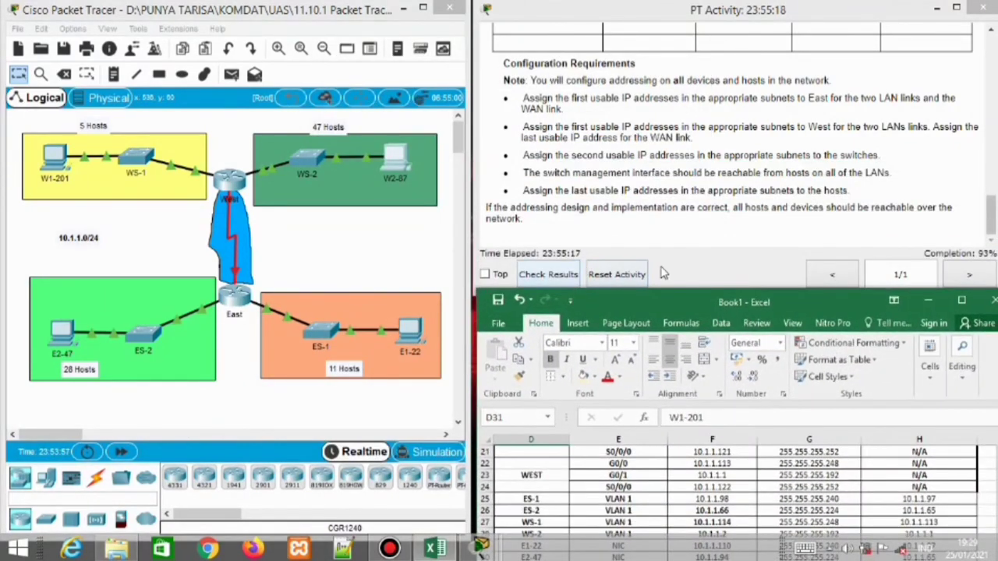
pyautogui.click(557, 274)
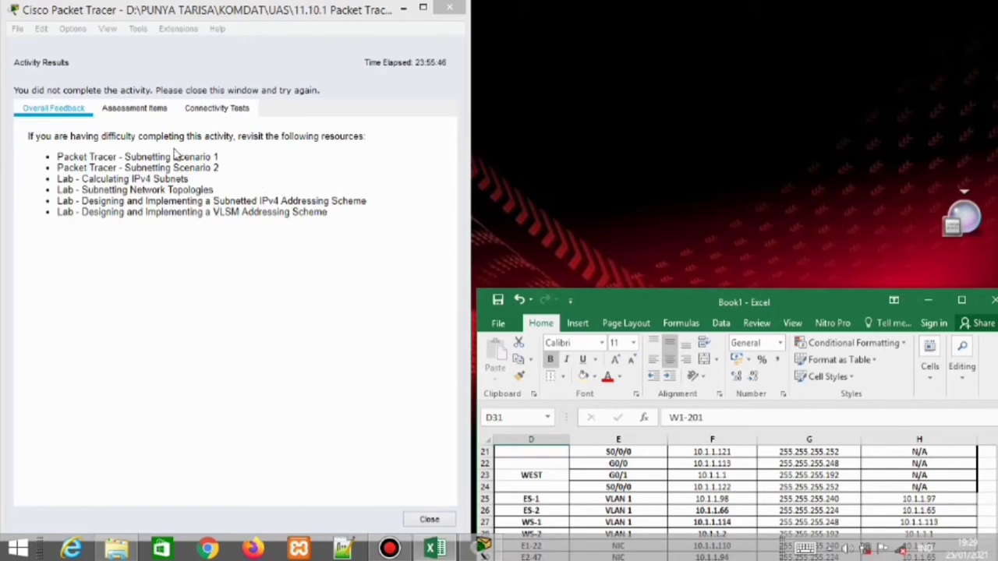
pyautogui.click(215, 113)
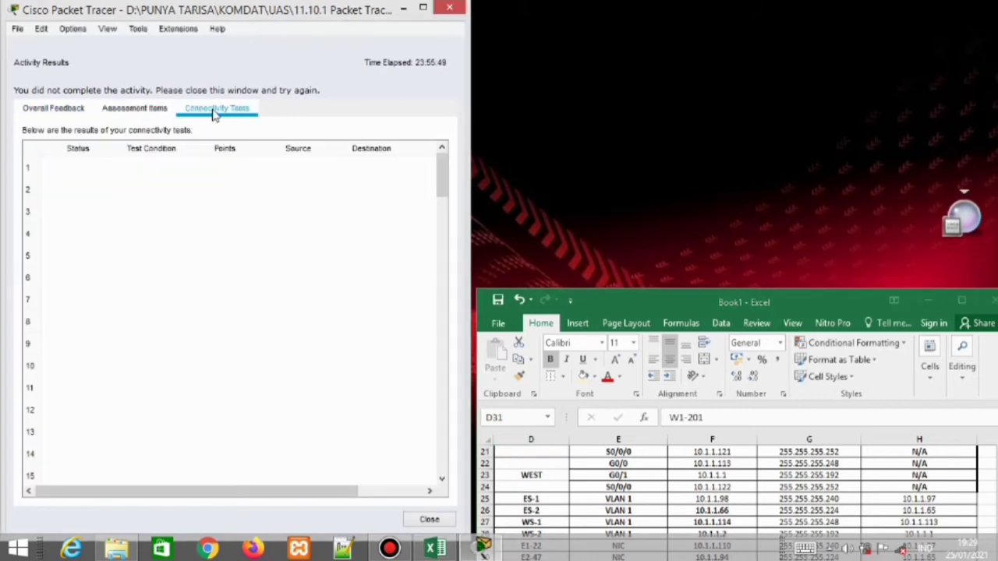
pyautogui.click(129, 110)
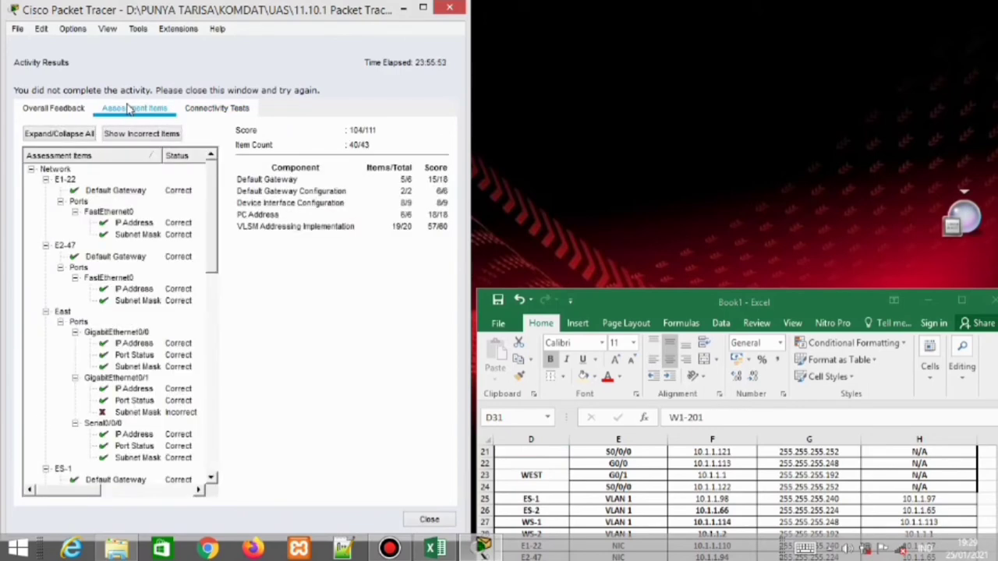
pyautogui.moveTo(216, 184); pyautogui.dragTo(216, 382)
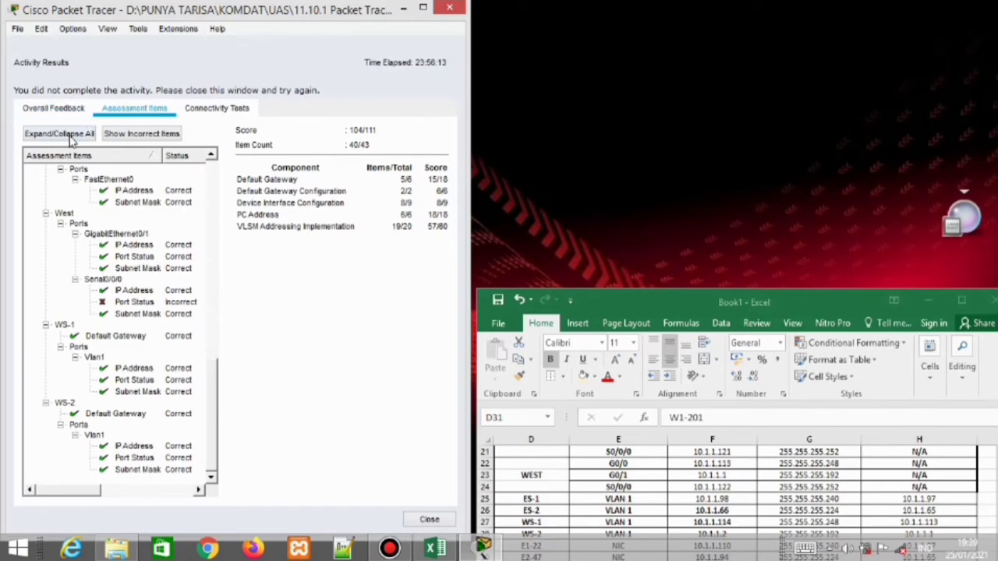
pyautogui.click(402, 7)
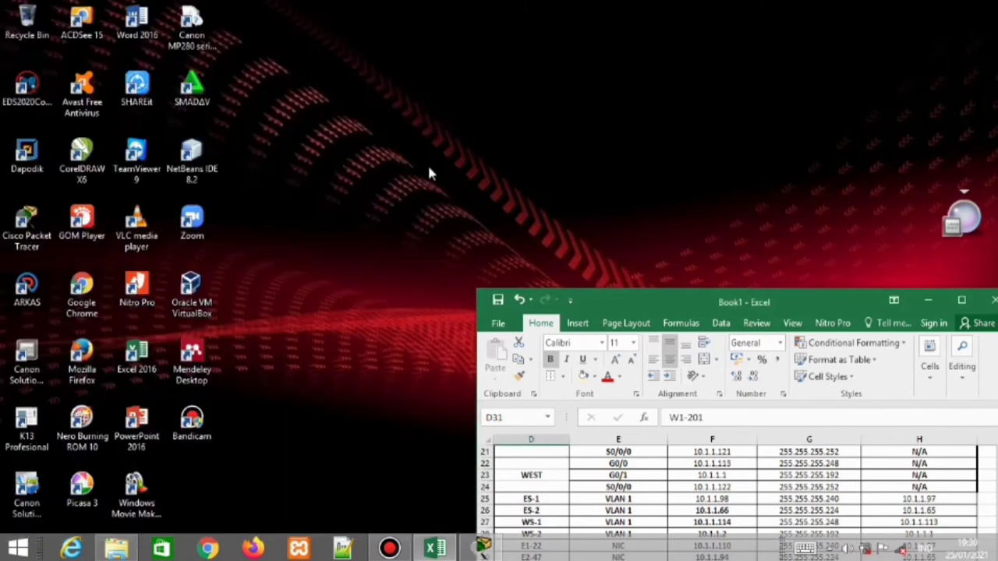
pyautogui.click(483, 550)
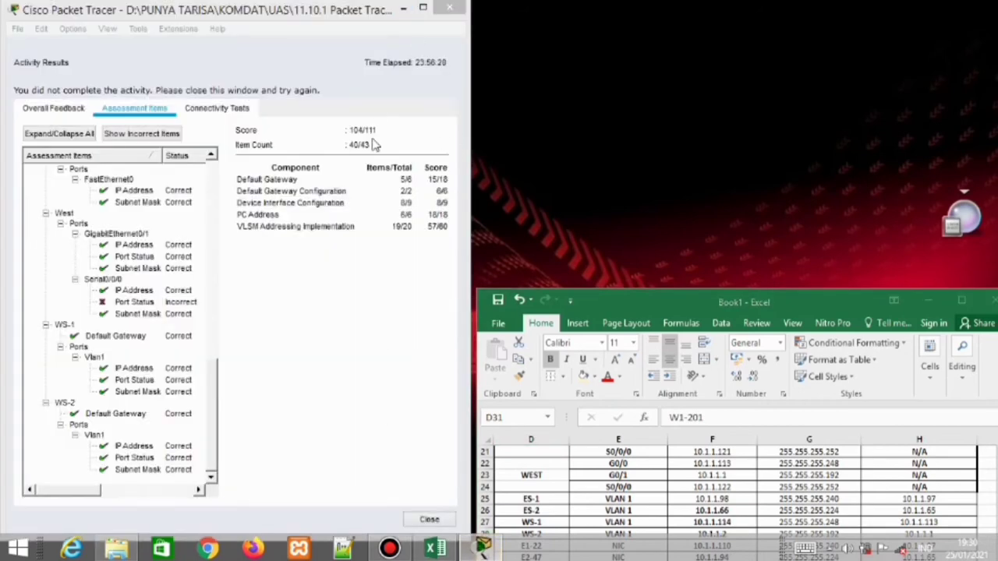
# Re-run Check Results, scroll through the Assessment Items tree, then close it and move the instructions aside
pyautogui.click(427, 520)
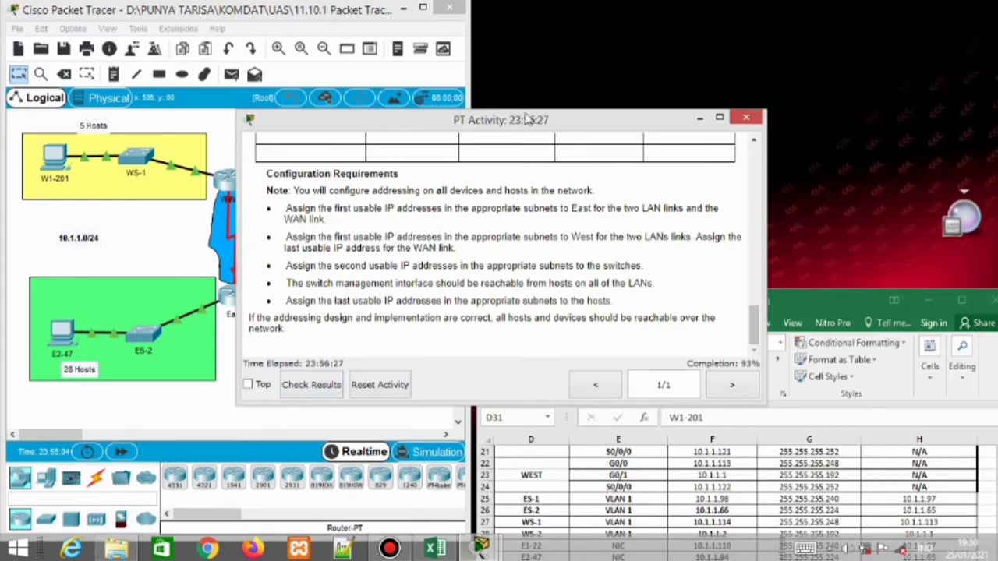
pyautogui.moveTo(529, 119); pyautogui.dragTo(763, 14)
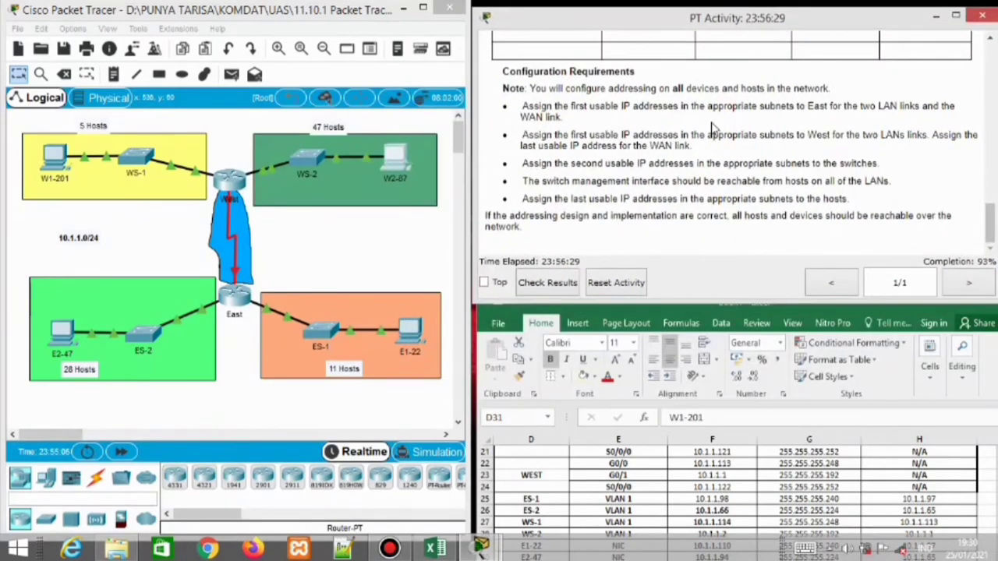
pyautogui.click(538, 282)
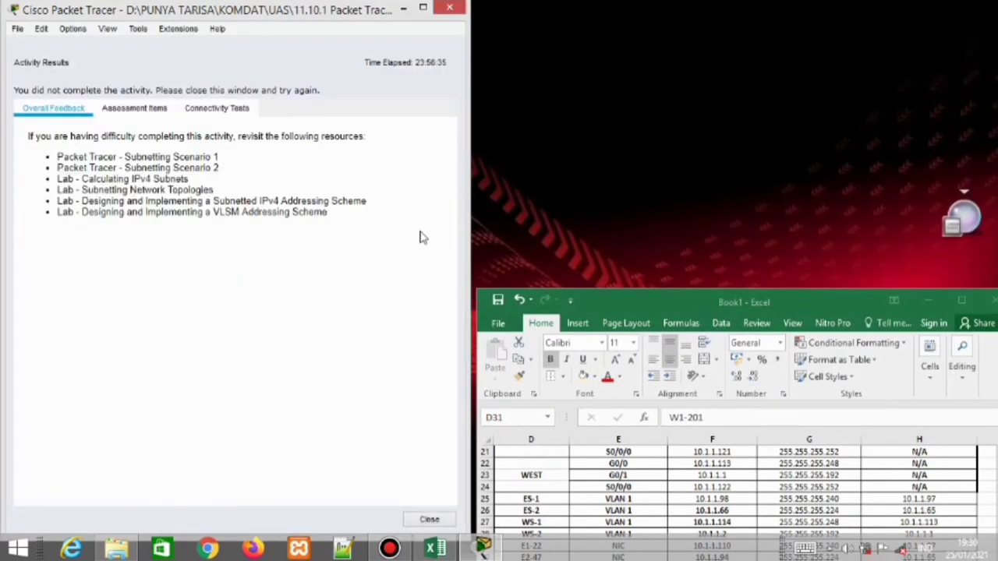
pyautogui.click(139, 116)
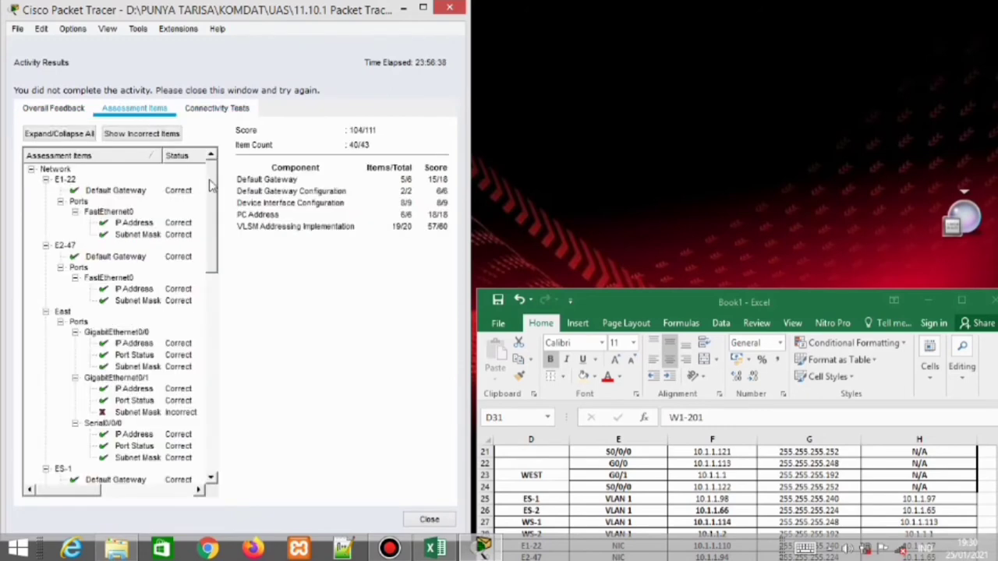
pyautogui.moveTo(213, 187); pyautogui.dragTo(212, 224)
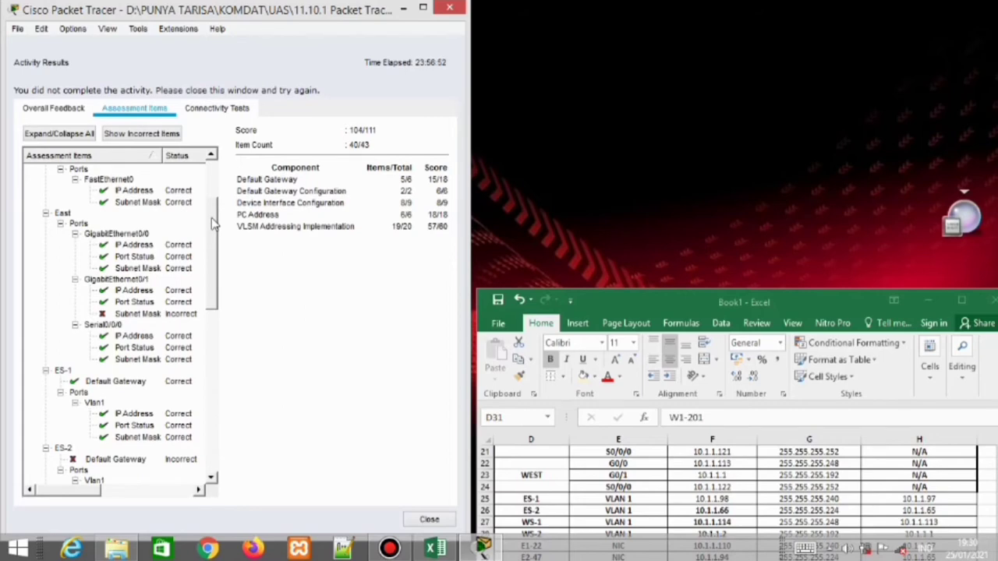
pyautogui.moveTo(213, 224); pyautogui.dragTo(215, 265)
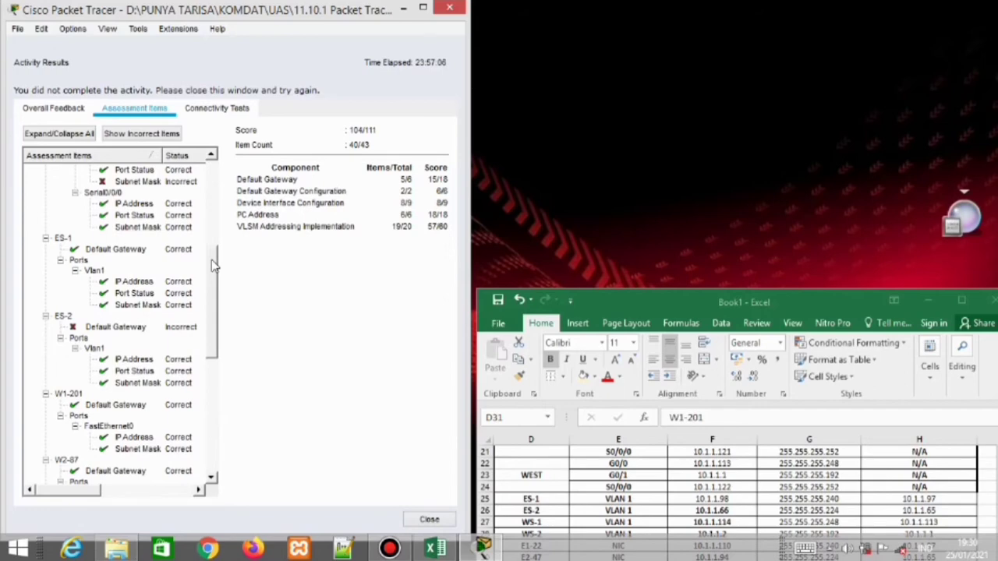
pyautogui.moveTo(214, 265); pyautogui.dragTo(217, 368)
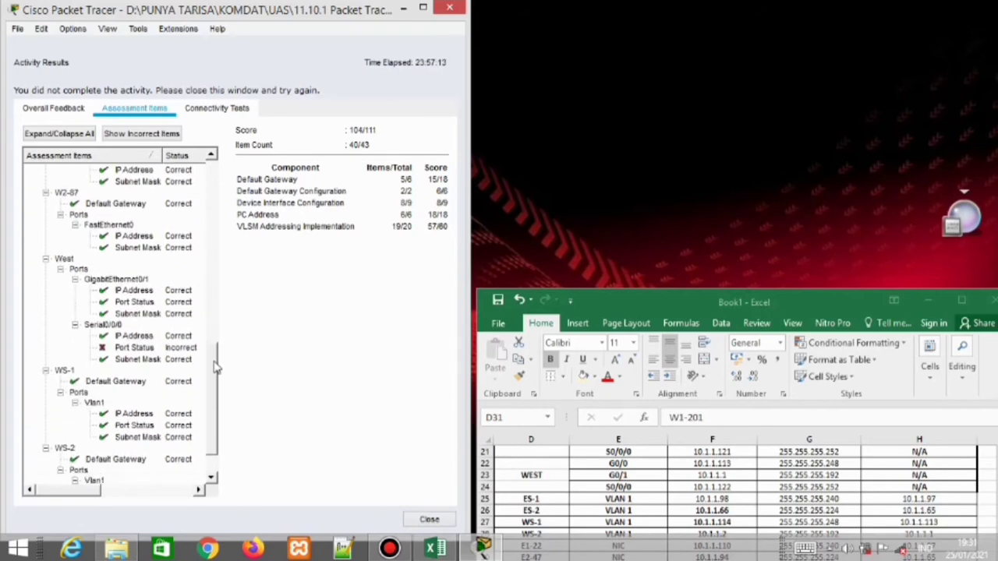
pyautogui.moveTo(216, 369); pyautogui.dragTo(217, 188)
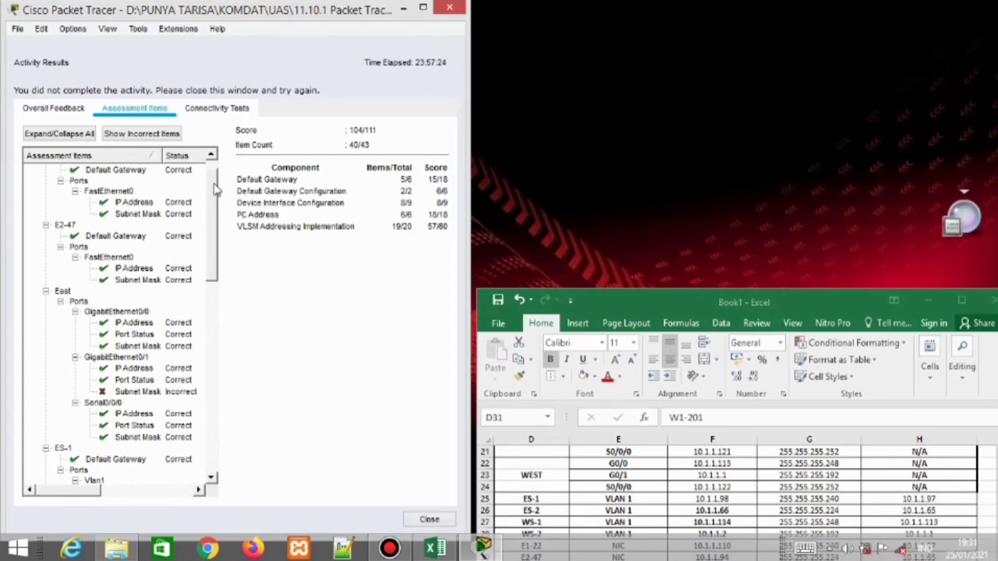
pyautogui.moveTo(217, 188); pyautogui.dragTo(220, 398)
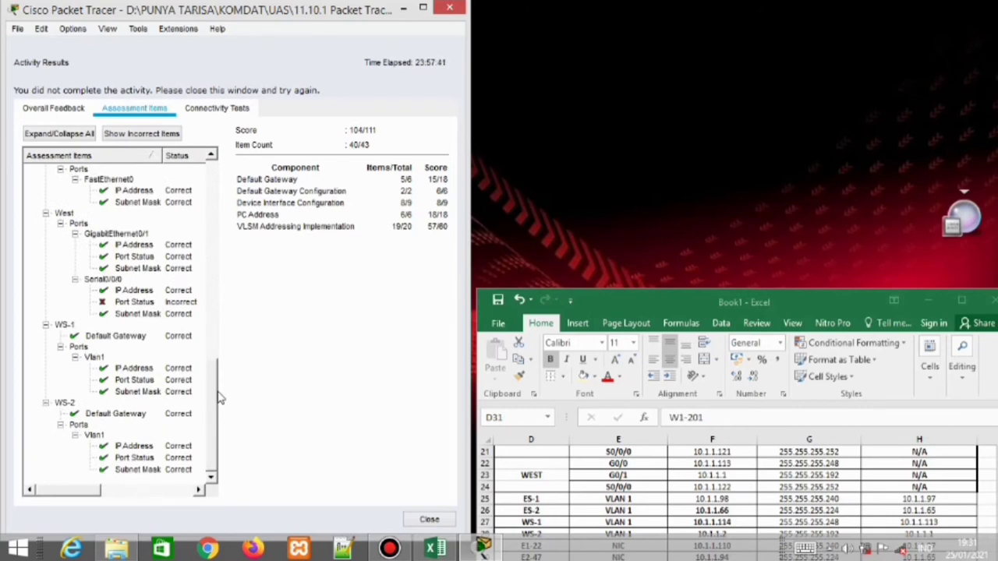
pyautogui.click(438, 520)
pyautogui.moveTo(563, 123); pyautogui.dragTo(797, 15)
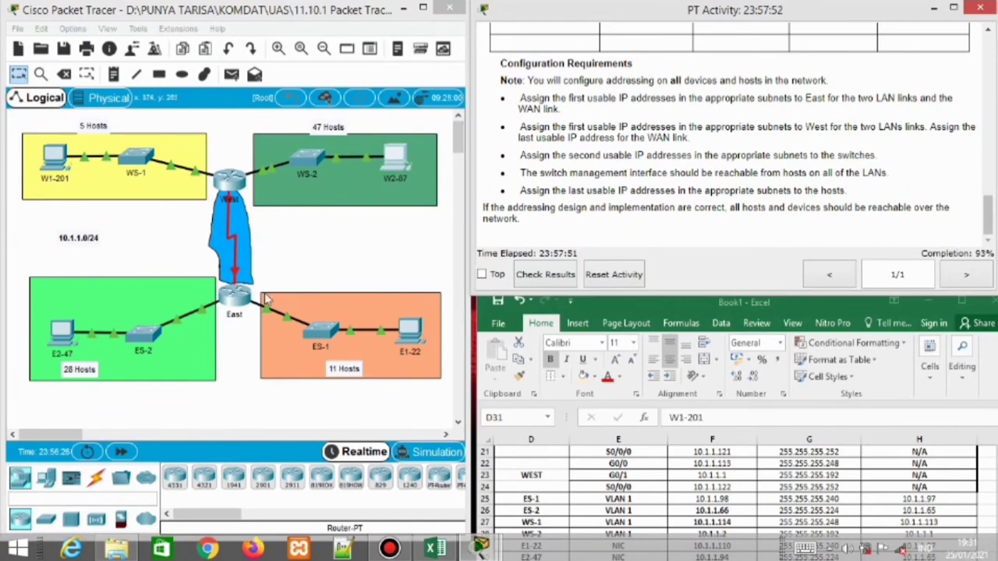
# Open East's CLI beside the spreadsheet and enter global configuration mode with enable and configure terminal
pyautogui.click(232, 304)
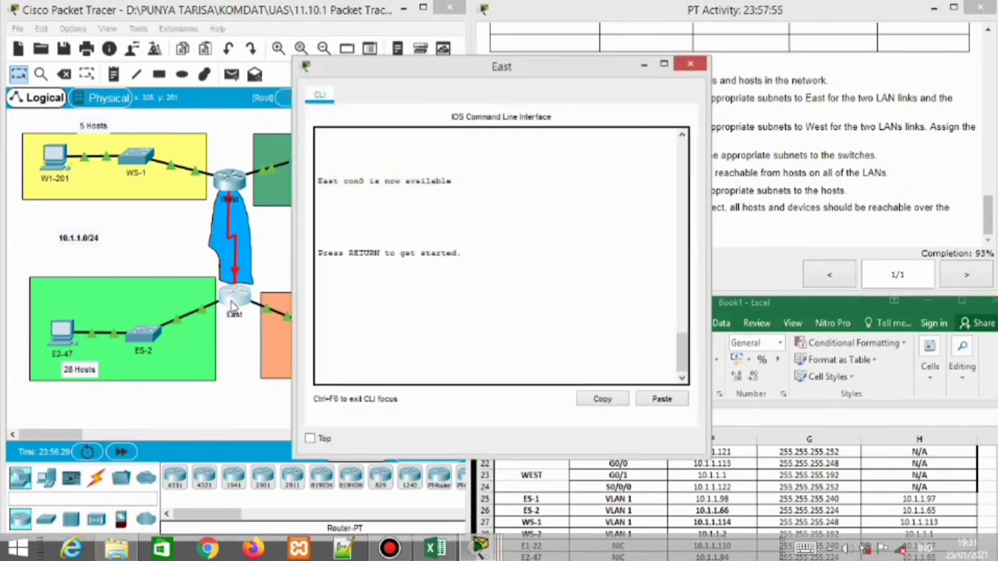
pyautogui.press('Return')
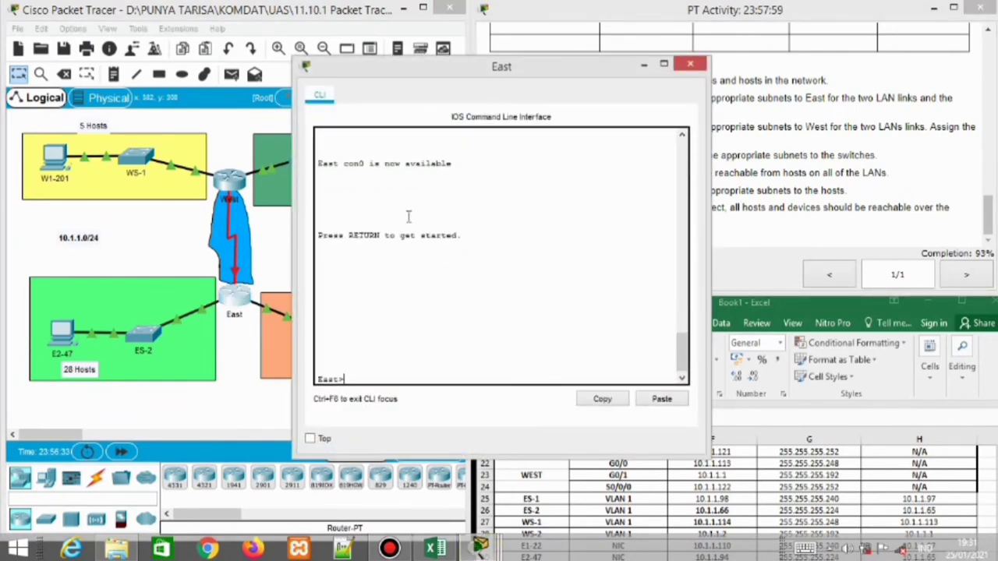
pyautogui.moveTo(465, 68); pyautogui.dragTo(212, 42)
pyautogui.moveTo(733, 307); pyautogui.dragTo(739, 274)
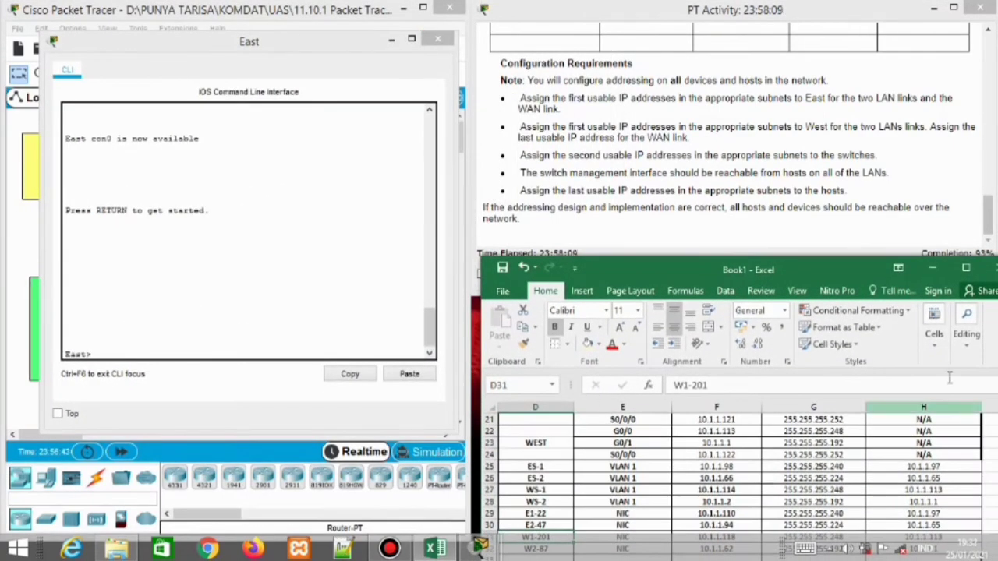
pyautogui.moveTo(846, 266); pyautogui.dragTo(834, 259)
pyautogui.scroll(1, 661, 424)
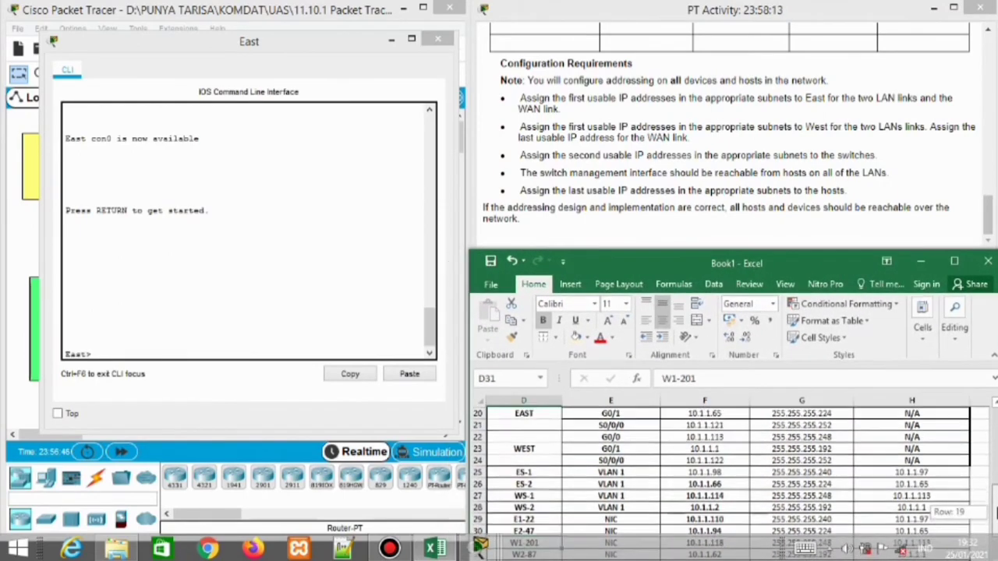
pyautogui.click(98, 350)
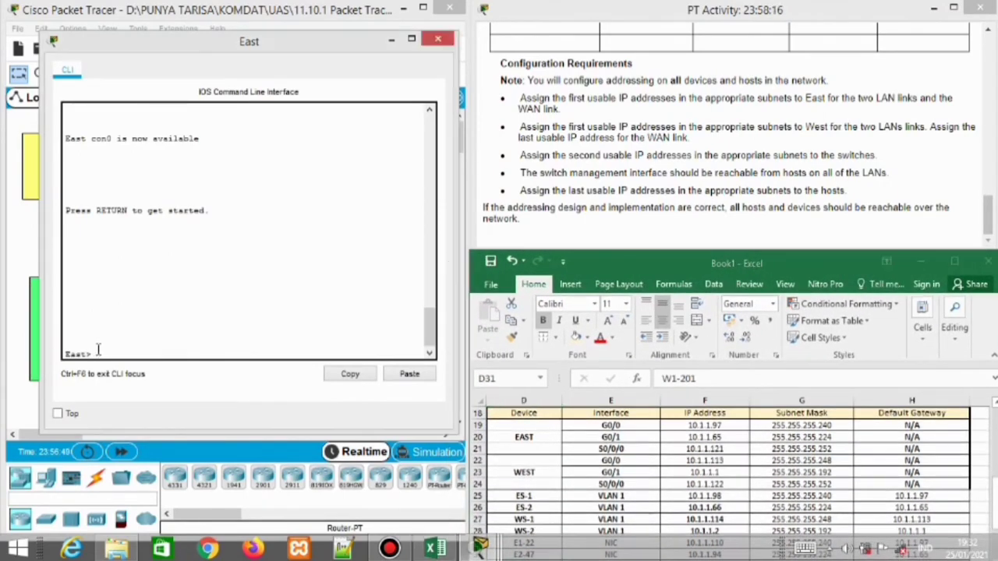
pyautogui.write('enable')
pyautogui.press('Return')
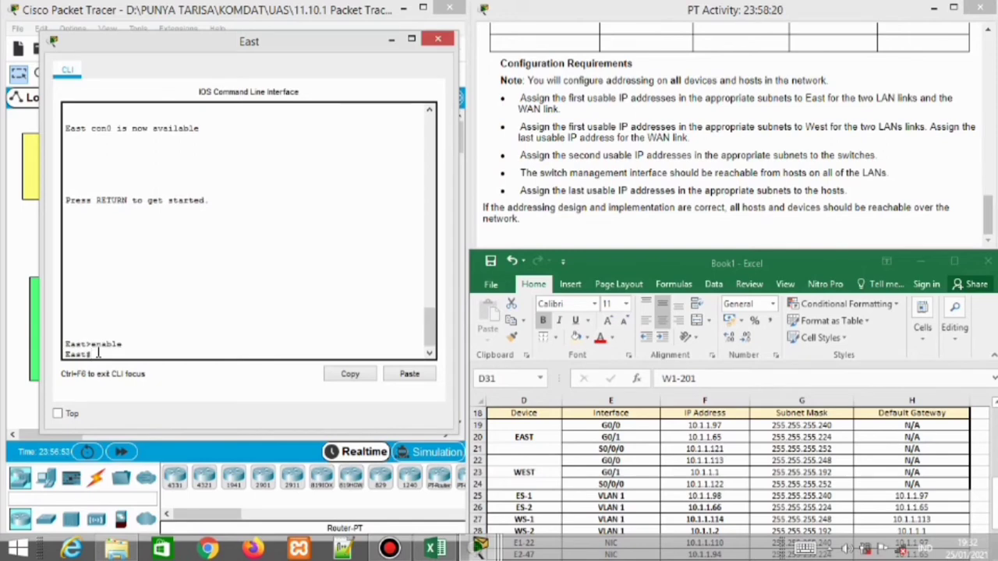
pyautogui.write('configure terminal')
pyautogui.press('Return')
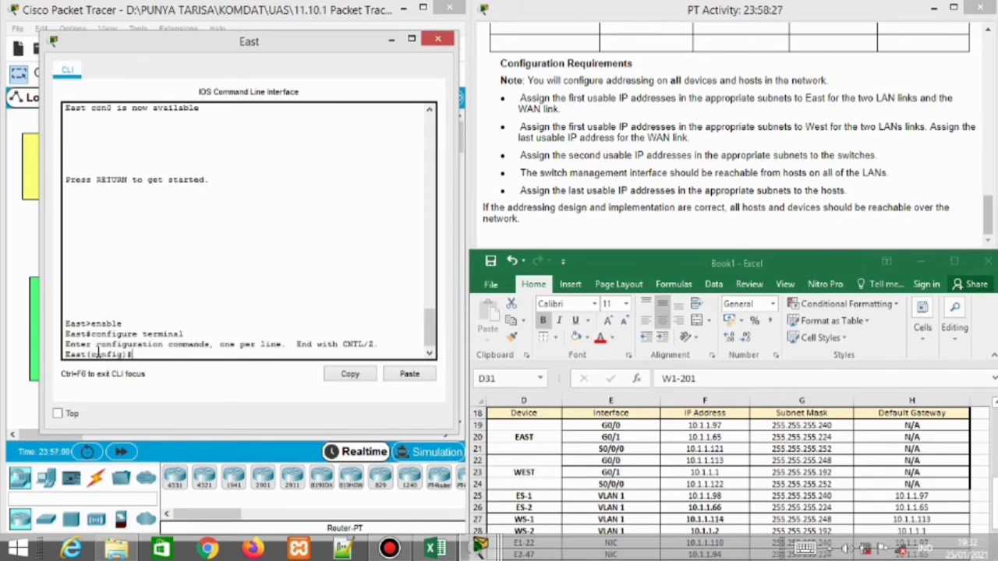
# Give GigabitEthernet 0/1 address 10.1.1.65 255.255.255.224 with no shutdown, then close East's console
pyautogui.write('interface gigabitEthernet')
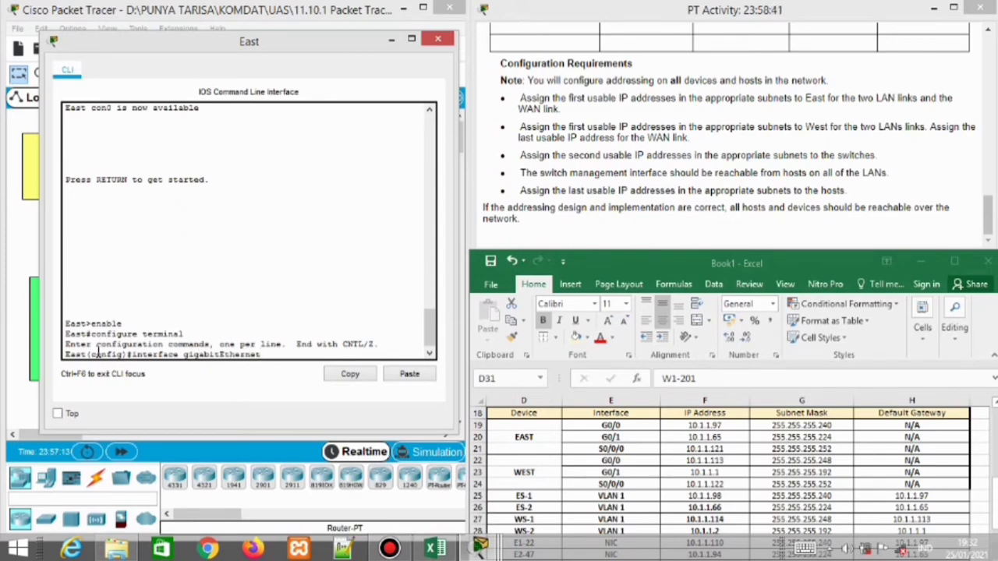
pyautogui.write(' 0/1')
pyautogui.press('Return')
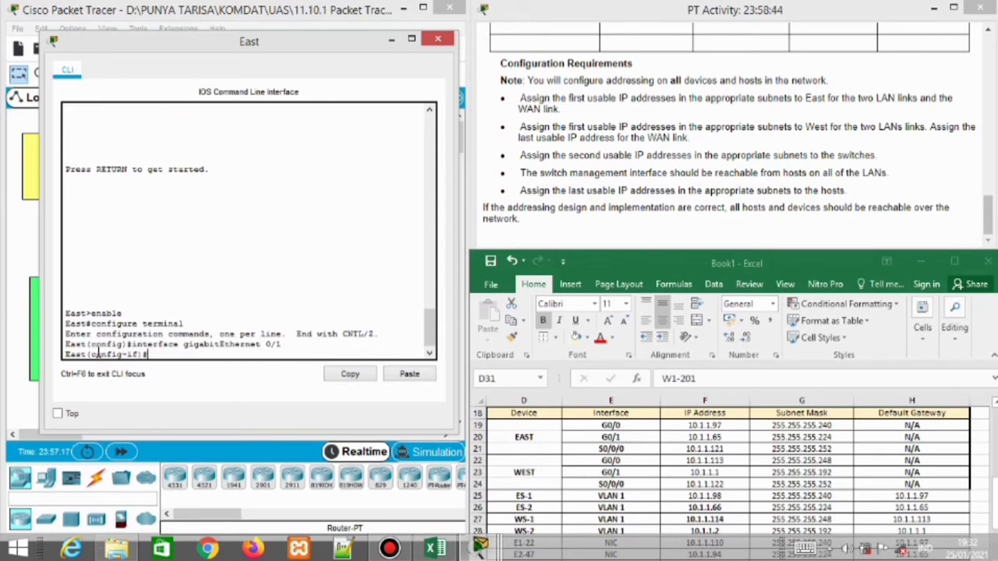
pyautogui.write('ip address 10.1.1.')
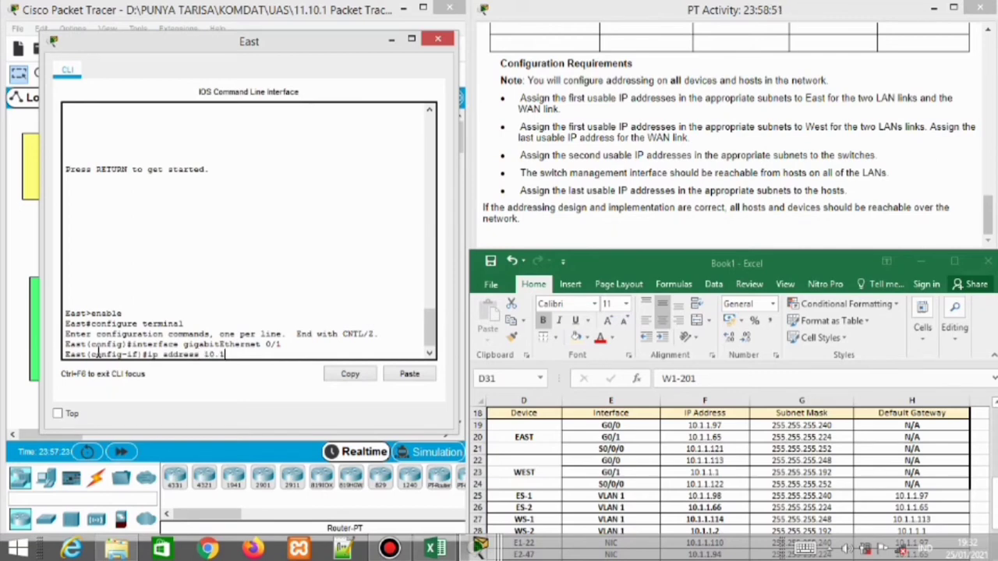
pyautogui.write('65 255.255.255.224')
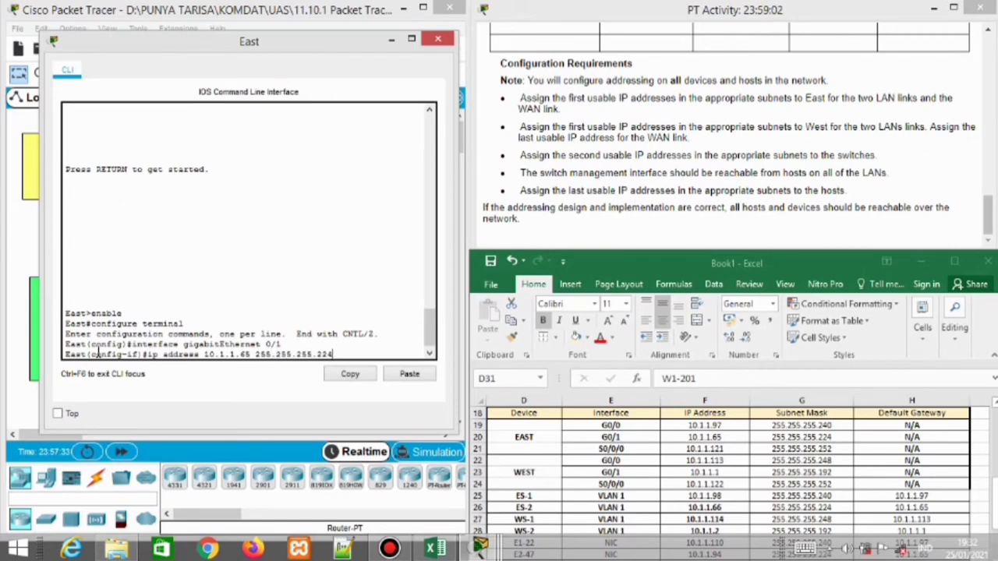
pyautogui.press('Return')
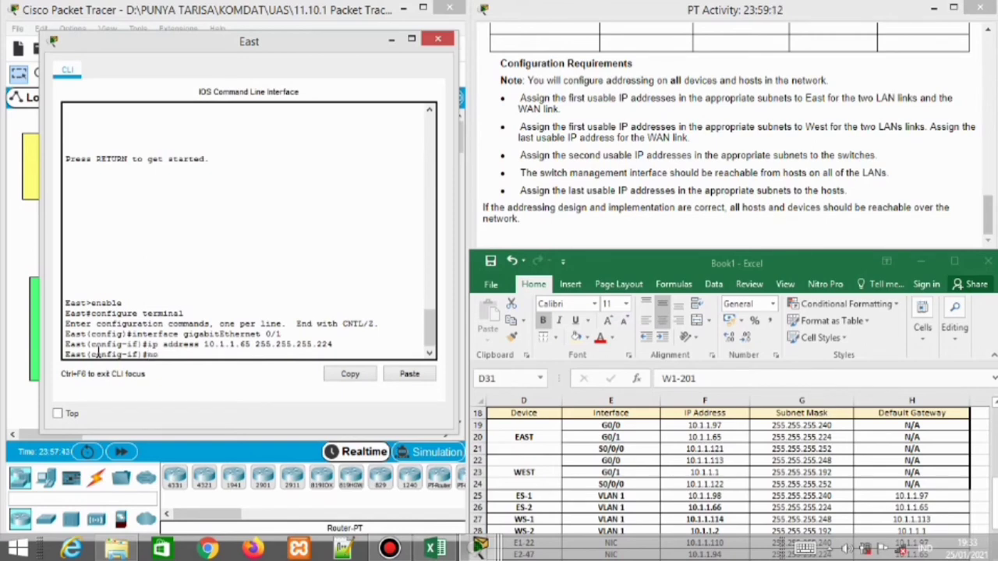
pyautogui.write('no shutdown')
pyautogui.press('Return')
pyautogui.write('exit')
pyautogui.press('Return')
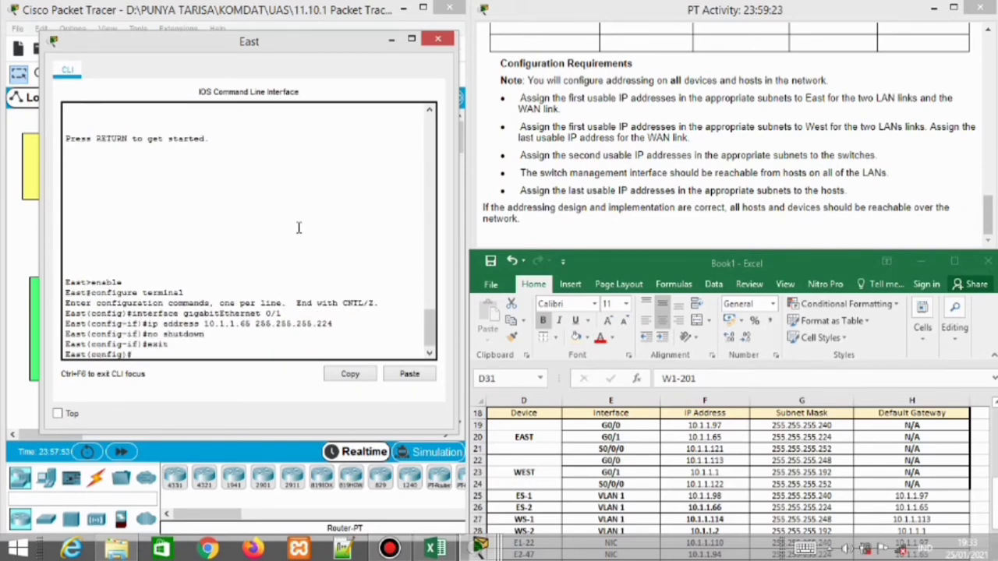
pyautogui.click(971, 195)
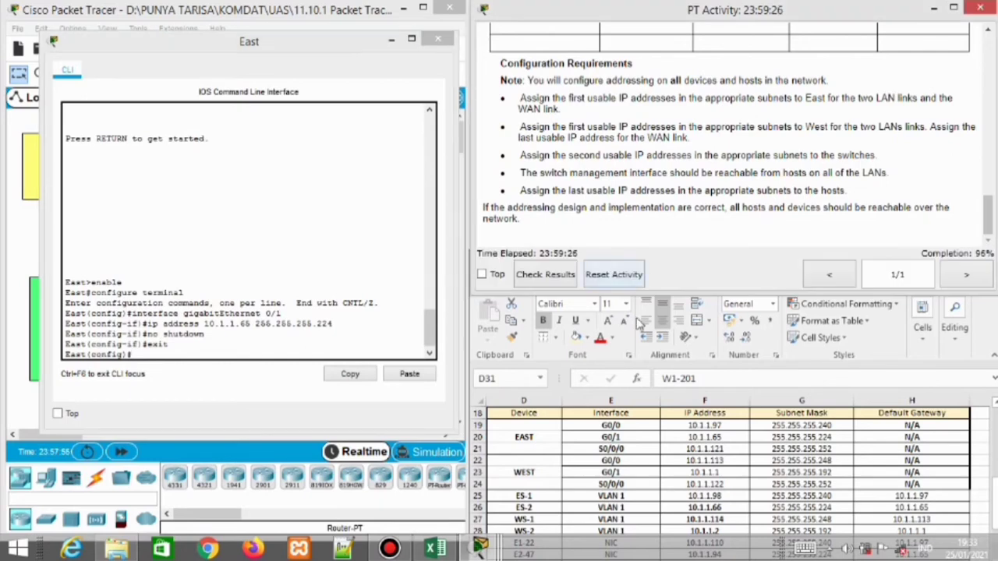
pyautogui.click(557, 399)
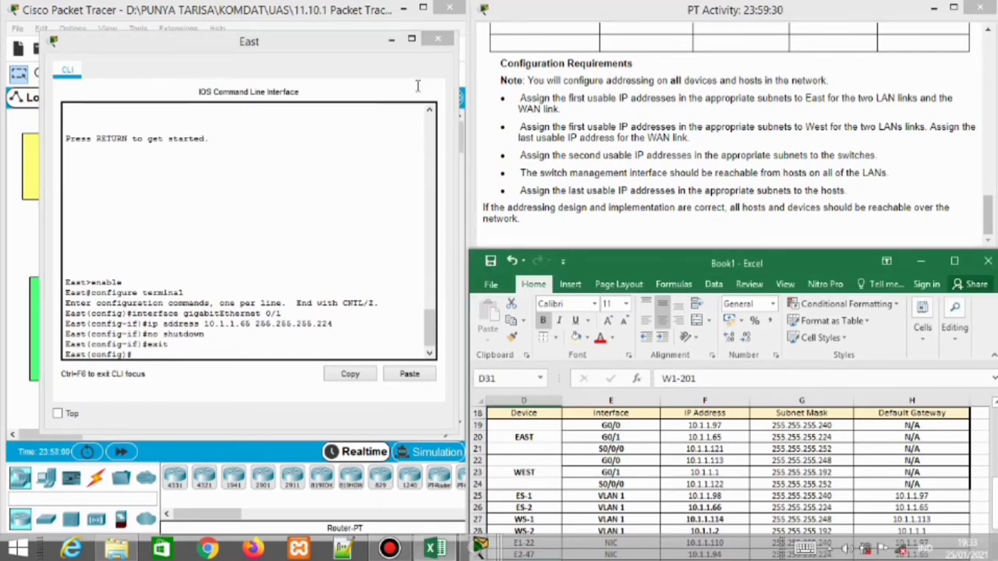
pyautogui.click(437, 38)
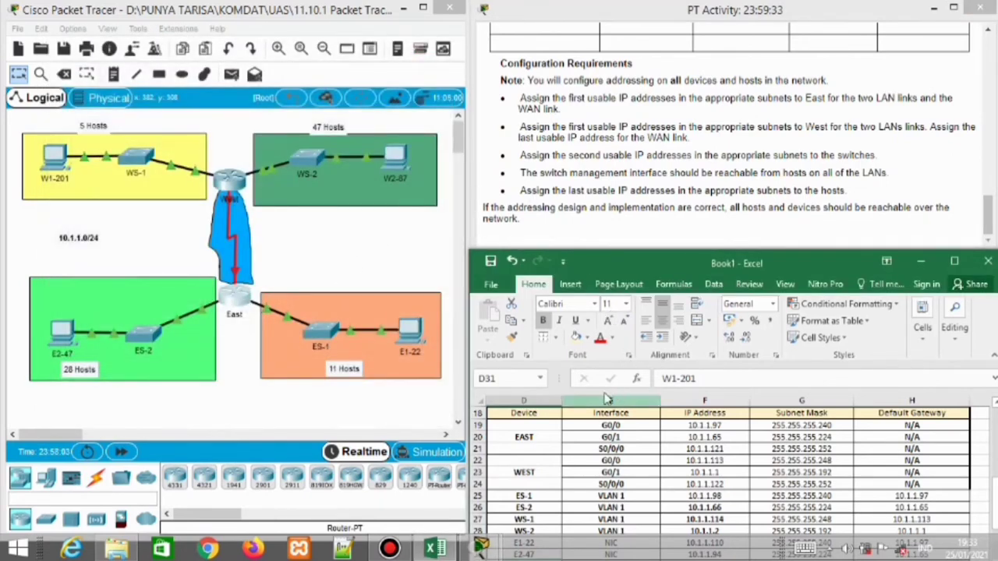
# Open ES-2's console and enter global configuration mode with enable and configure terminal
pyautogui.click(138, 333)
pyautogui.click(138, 333)
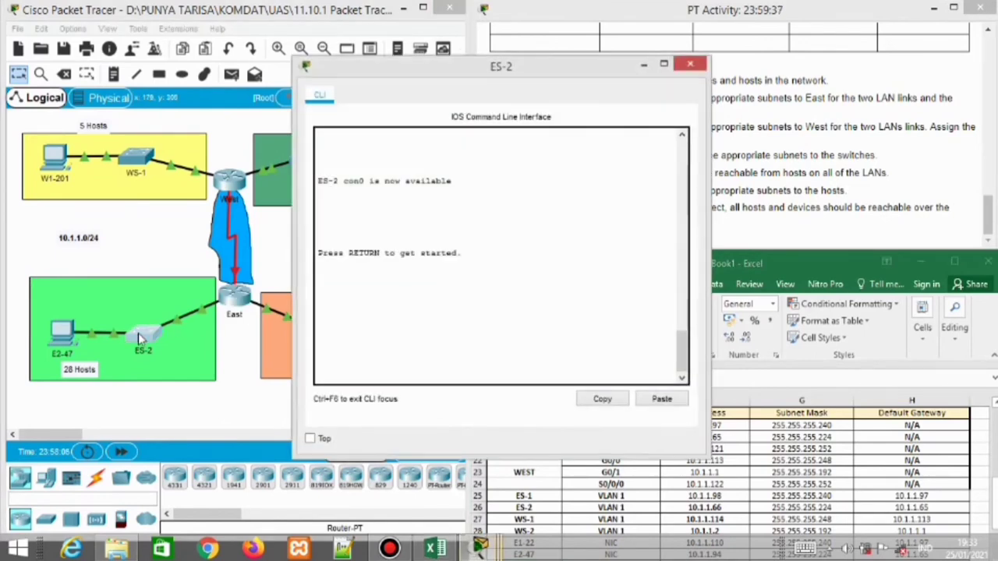
pyautogui.press('Return')
pyautogui.write('enable')
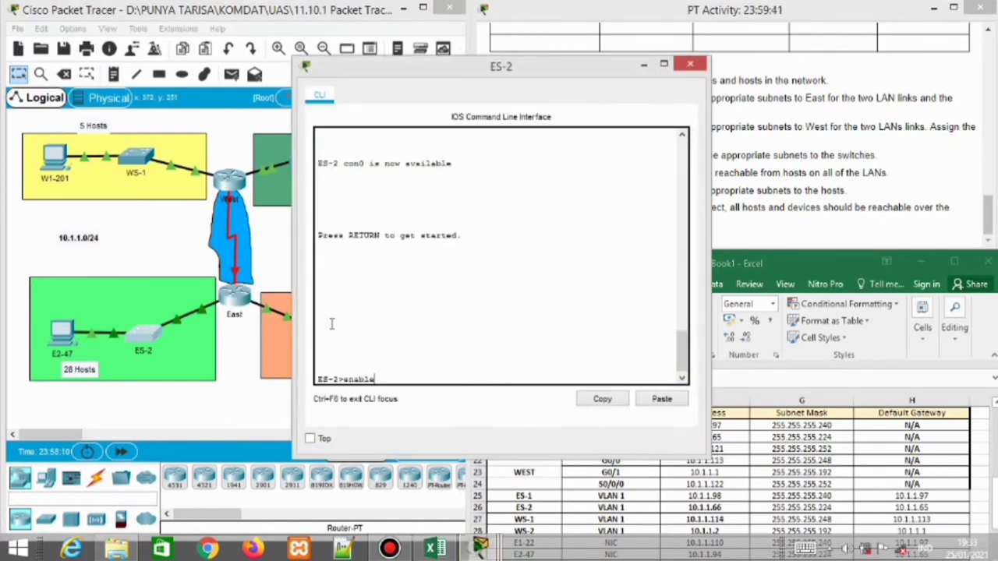
pyautogui.press('Return')
pyautogui.write('confi')
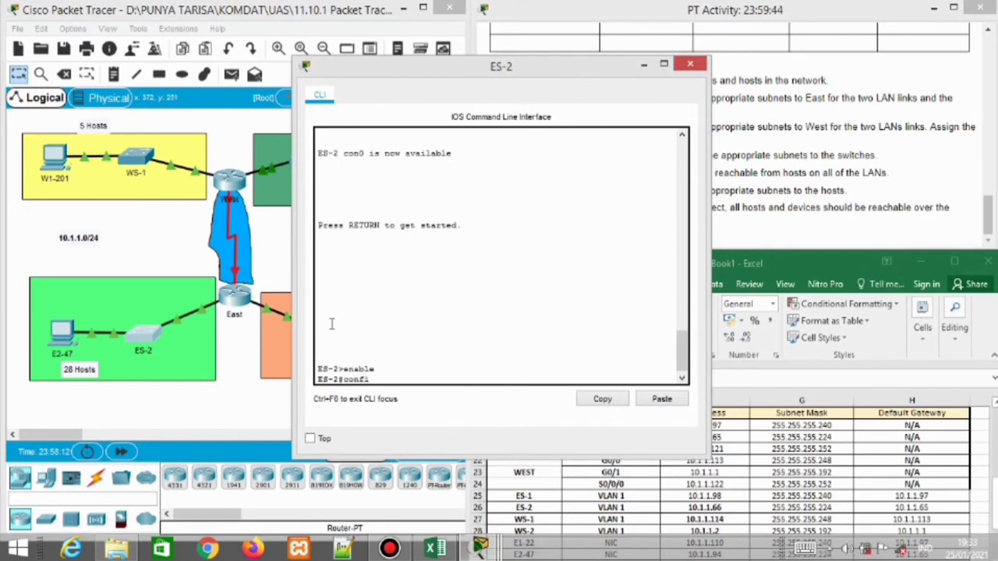
pyautogui.write('gure terminal')
pyautogui.press('Return')
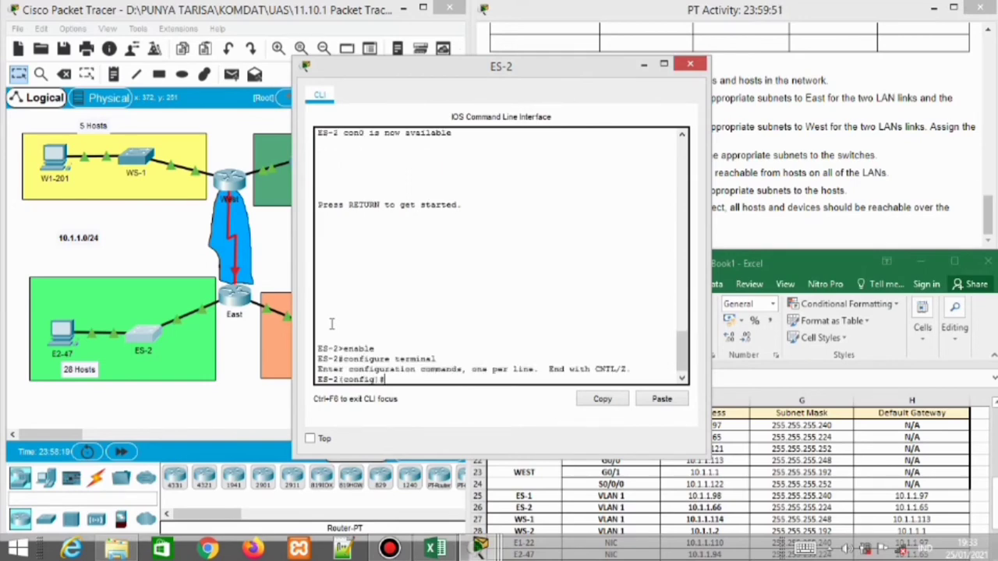
# Assign interface VLAN 1 the address 10.1.1.66 255.255.255.224
pyautogui.moveTo(545, 69); pyautogui.dragTo(326, 42)
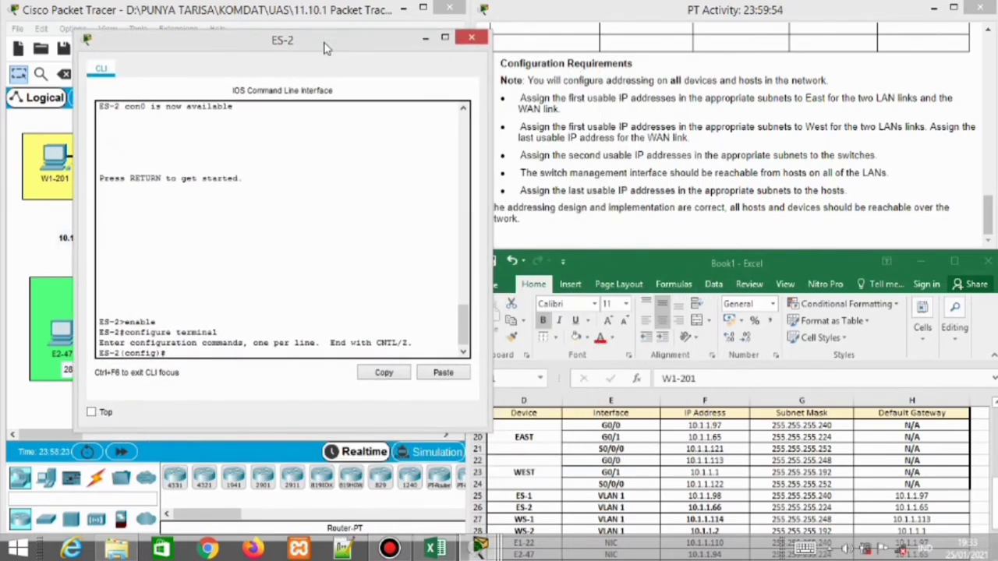
pyautogui.write('interface vlan 1')
pyautogui.press('Return')
pyautogui.write('ip address')
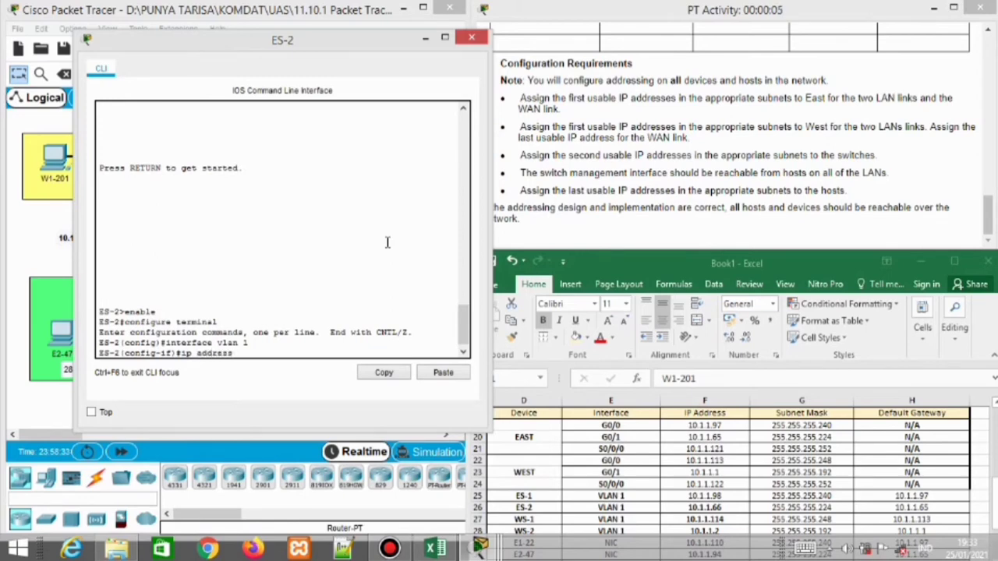
pyautogui.write(' 10.1.1.66 255.255.255.')
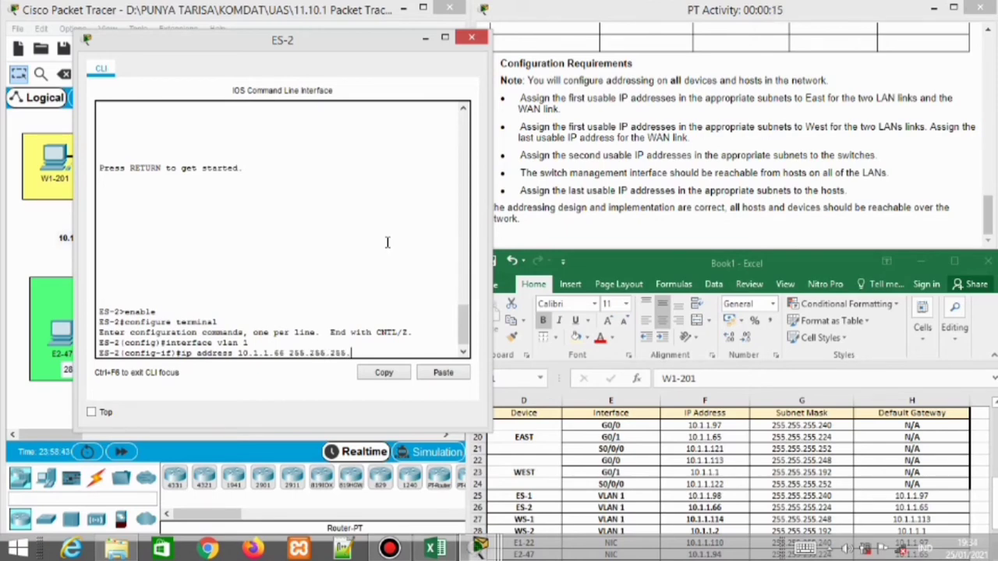
pyautogui.write('224')
pyautogui.press('Return')
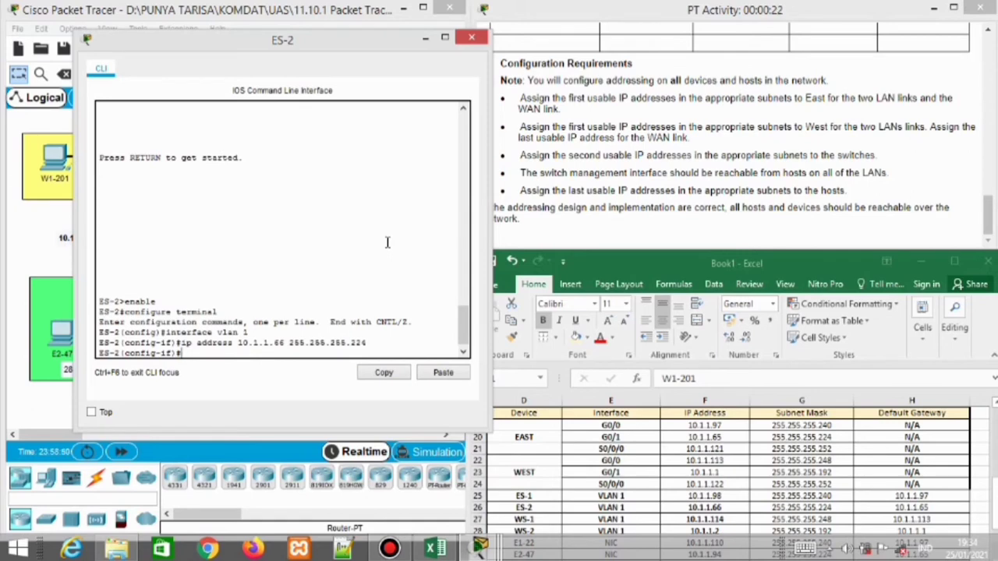
pyautogui.write('exit')
pyautogui.press('Return')
# Enter the ip default-gateway, bring VLAN 1 up with no shutdown, and close the ES-2 console
pyautogui.write('ip default')
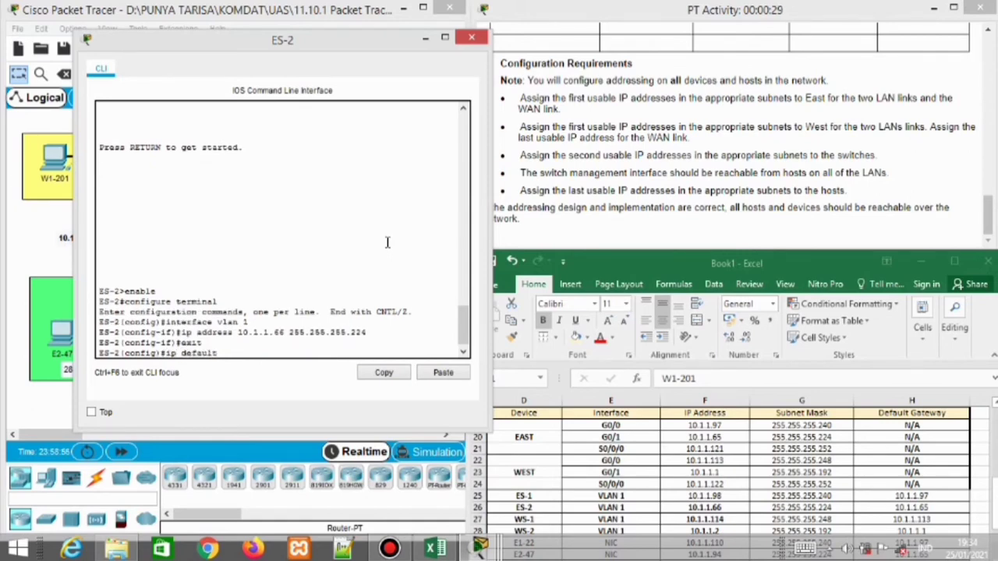
pyautogui.write('-gateway')
pyautogui.write(' 10.1.1.66')
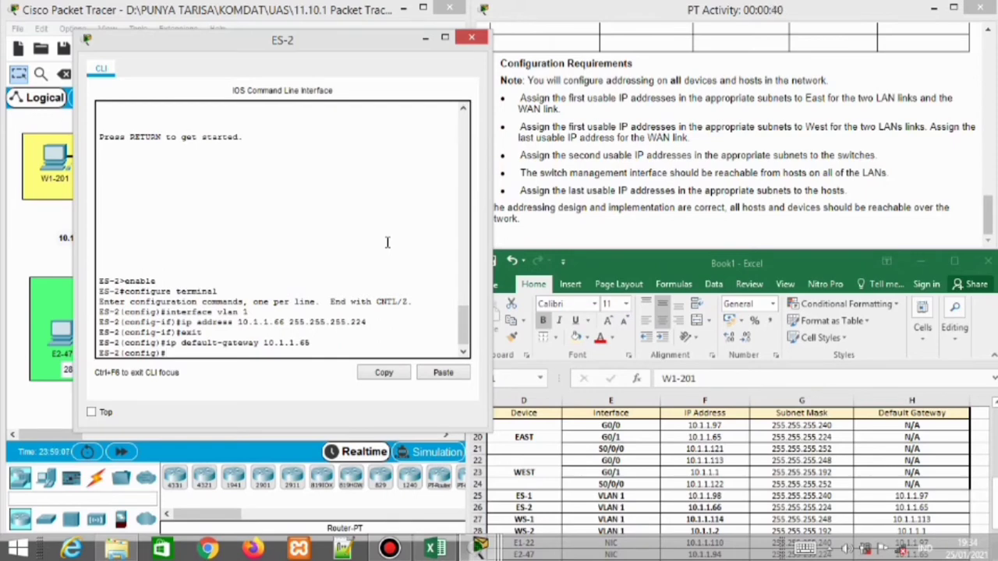
pyautogui.write('n')
pyautogui.press('BackSpace')
pyautogui.write('interface vlan 1')
pyautogui.press('Return')
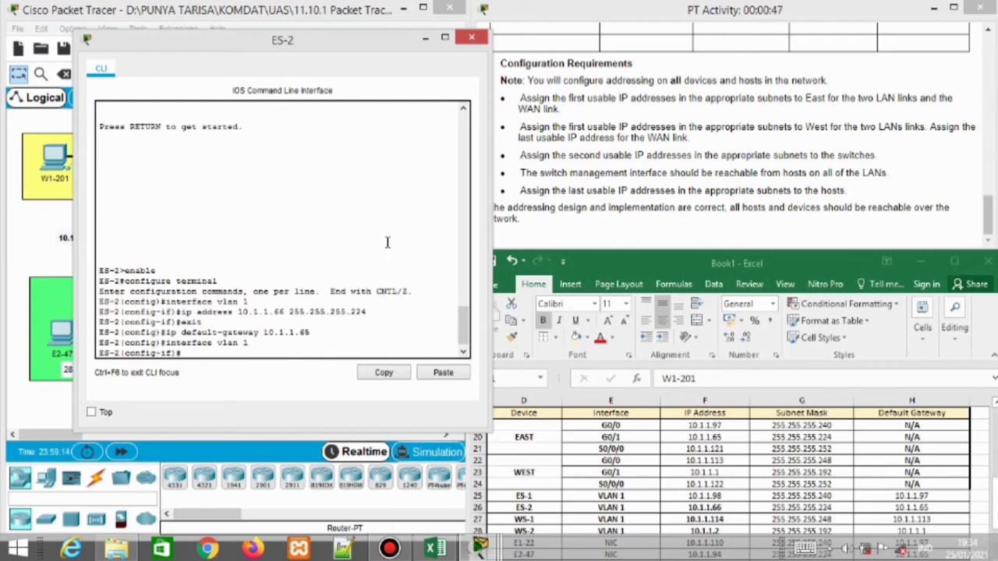
pyautogui.write('n')
pyautogui.write('o shutdown')
pyautogui.press('Return')
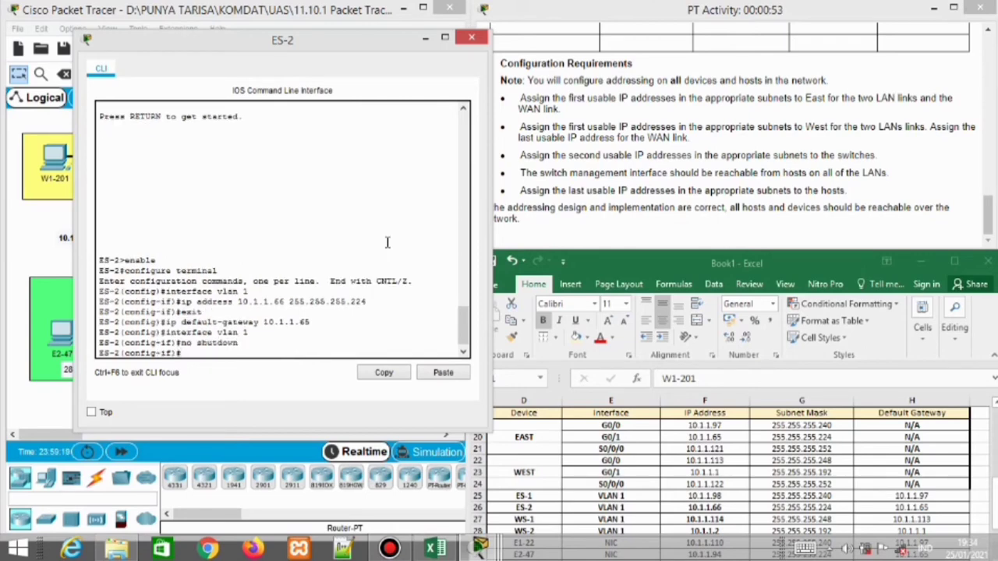
pyautogui.write('exit')
pyautogui.press('Return')
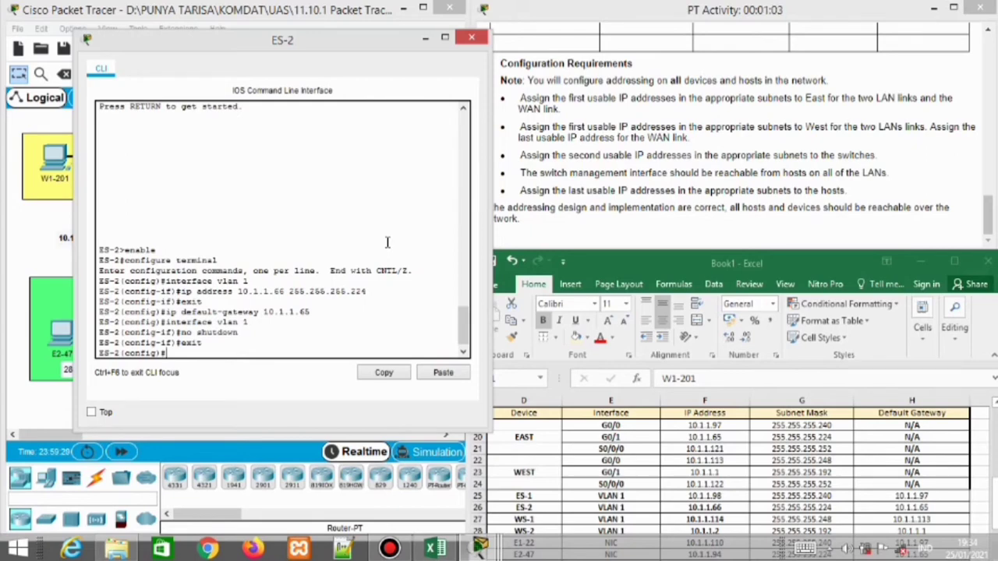
pyautogui.moveTo(669, 250)
pyautogui.mouseDown()
pyautogui.moveTo(672, 272)
pyautogui.moveTo(671, 244)
pyautogui.mouseUp()
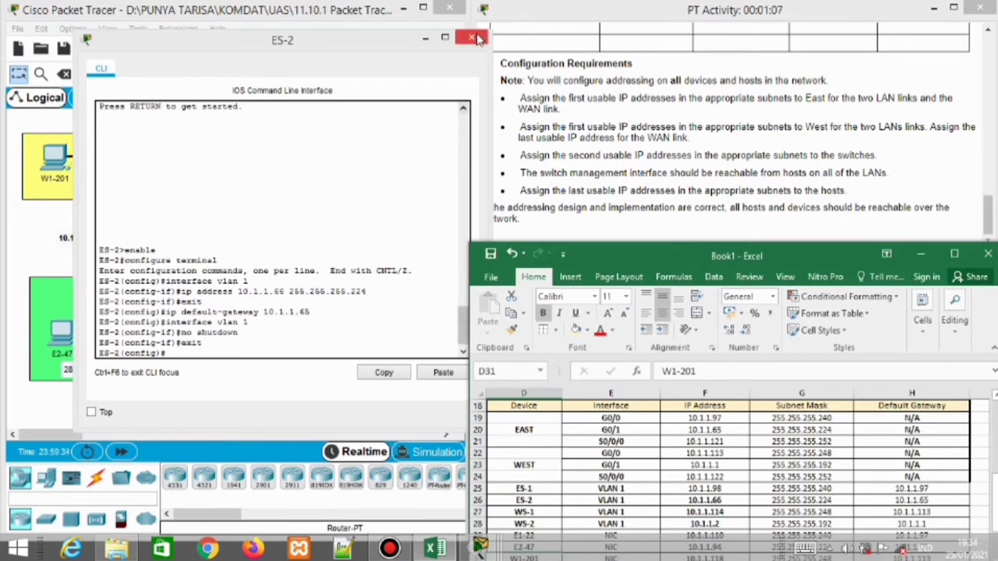
pyautogui.click(476, 38)
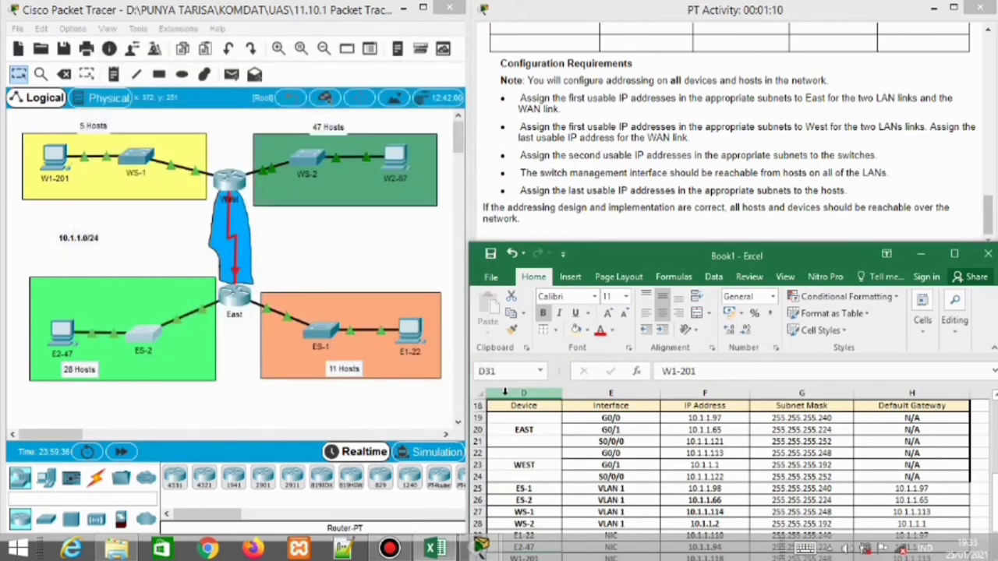
# Enter global configuration mode on the West router's console with enable and configure terminal
pyautogui.click(227, 186)
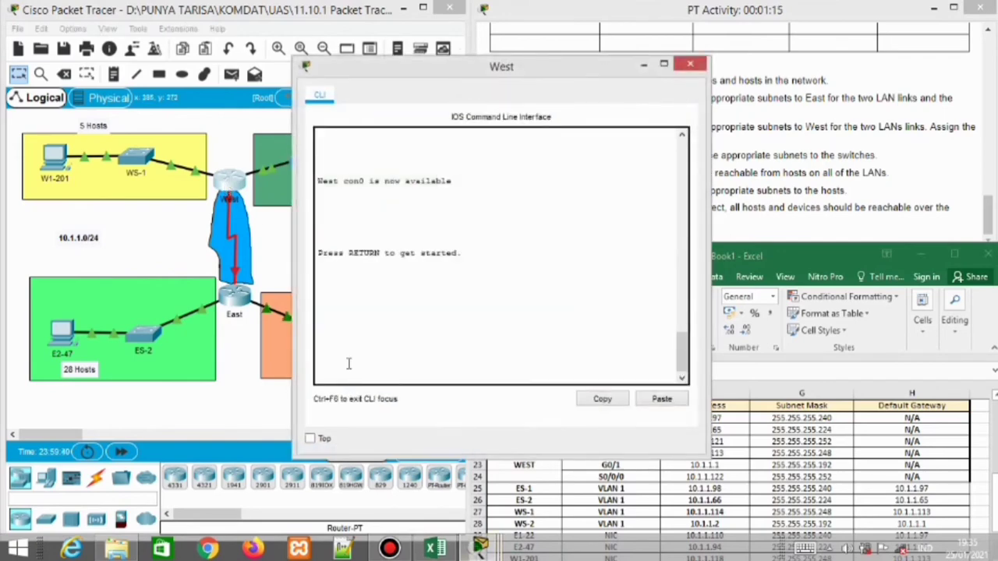
pyautogui.press('Return')
pyautogui.write('enable')
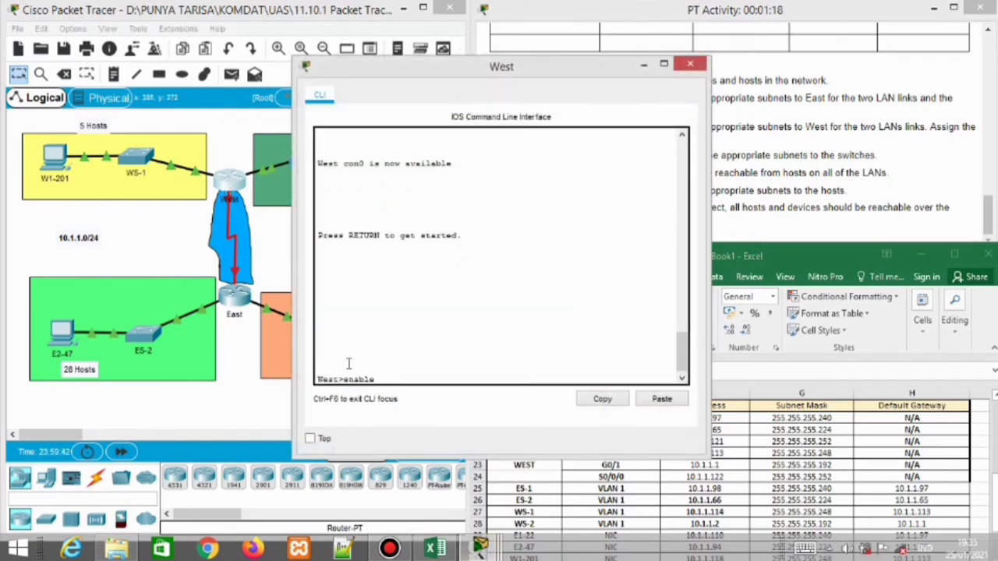
pyautogui.press('Return')
pyautogui.write('confi')
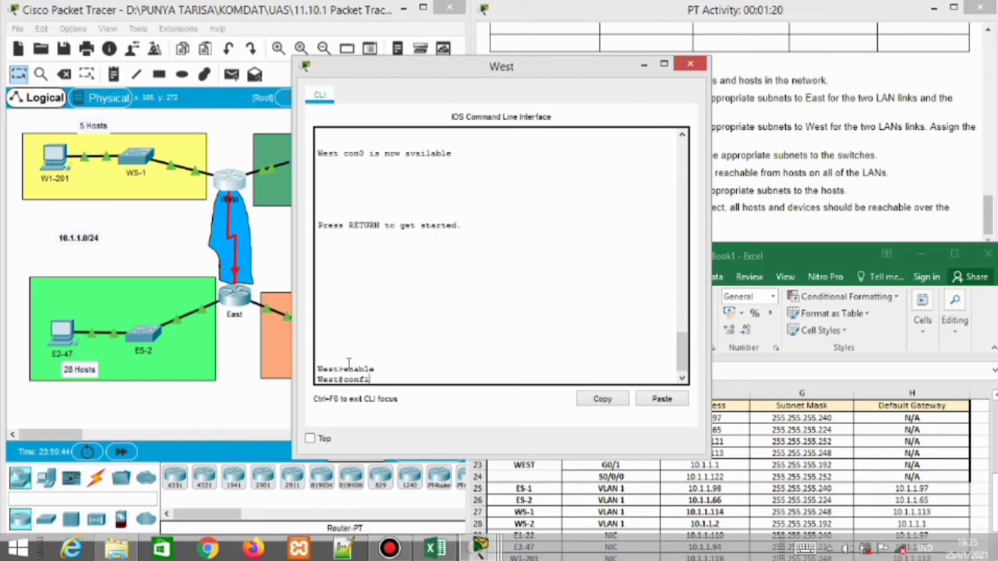
pyautogui.write('gure terminal')
pyautogui.press('Return')
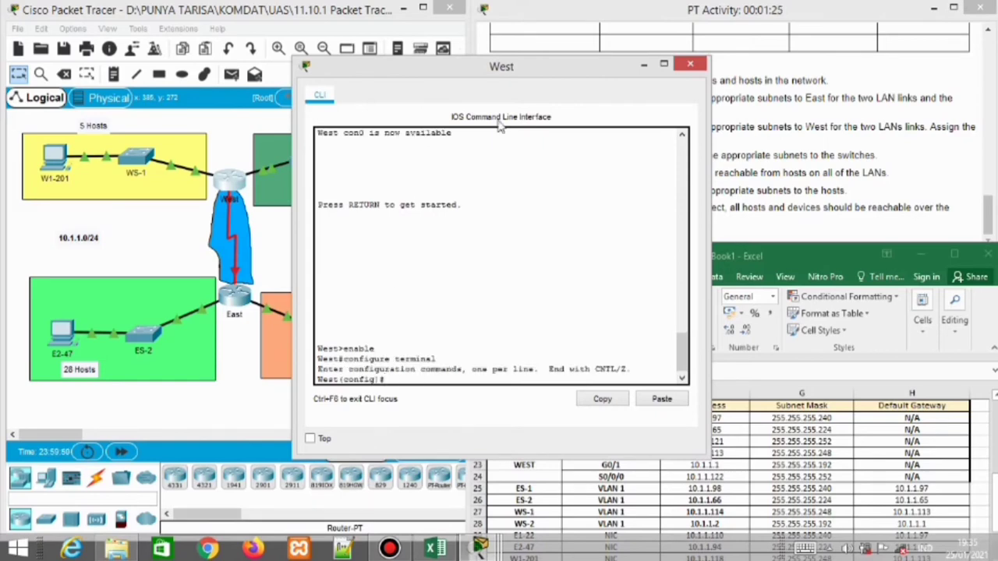
pyautogui.moveTo(491, 72); pyautogui.dragTo(339, 29)
# Give Serial0/0/0 the address 10.1.1.122 255.255.255.252, enable it, and close the console
pyautogui.write('interfa')
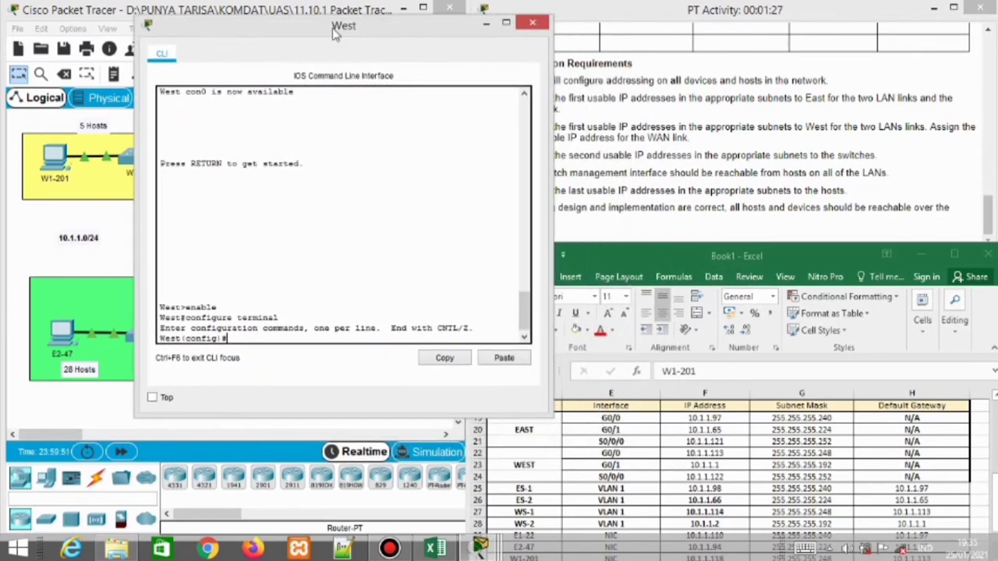
pyautogui.write('ce serial 0/0/0')
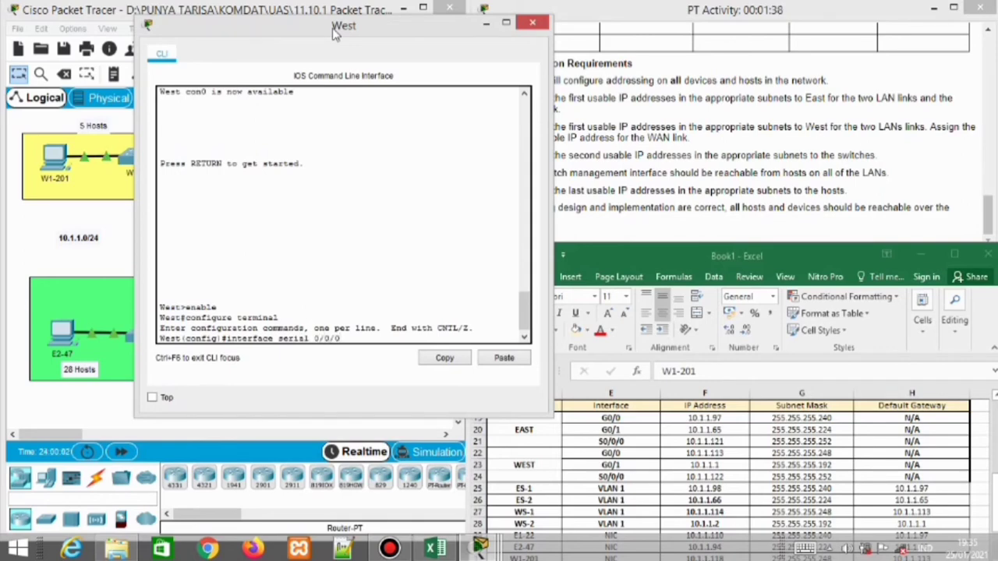
pyautogui.press('Return')
pyautogui.write('ip addr')
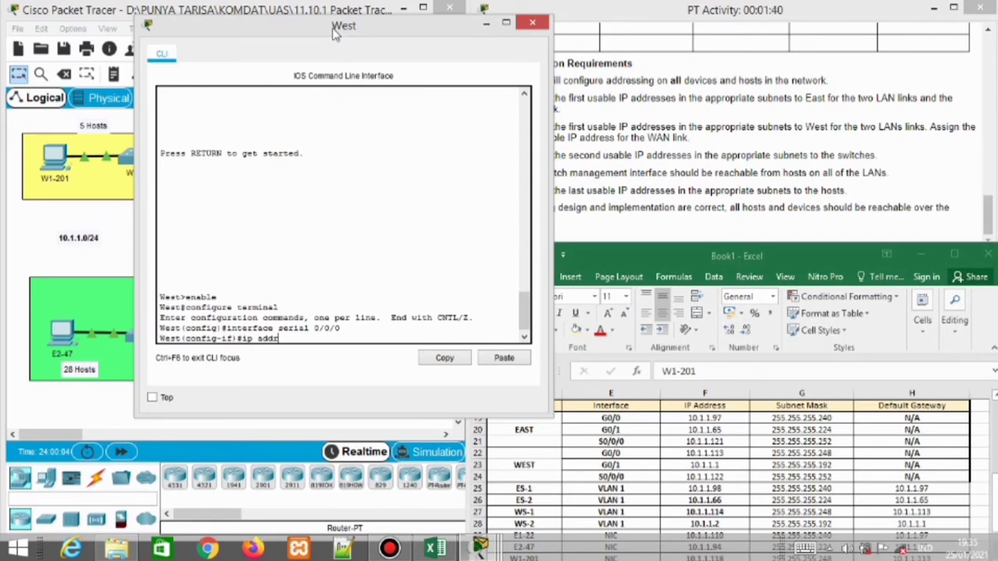
pyautogui.write('ess')
pyautogui.write('10.1.1.122 255.255.255.')
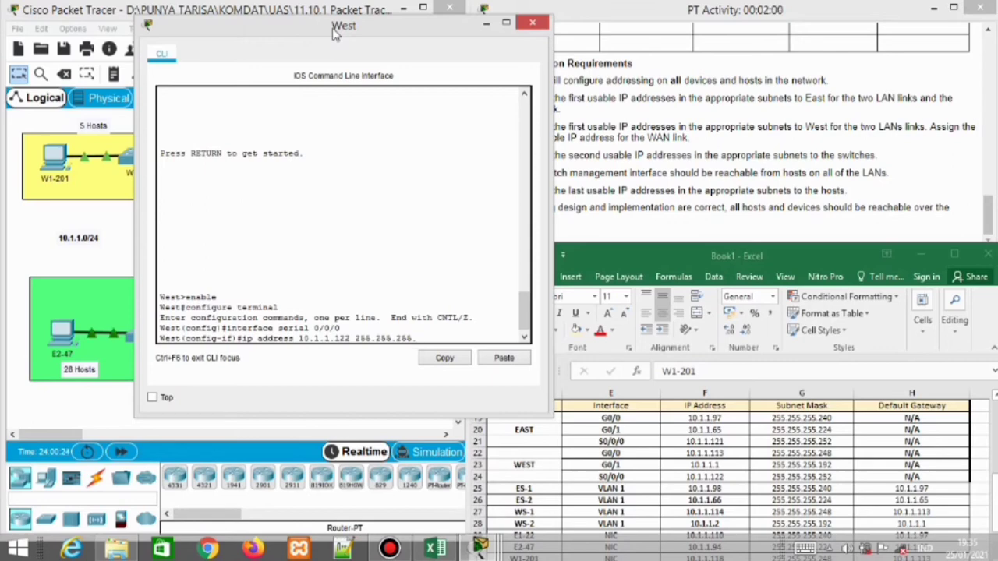
pyautogui.write('252')
pyautogui.press('Return')
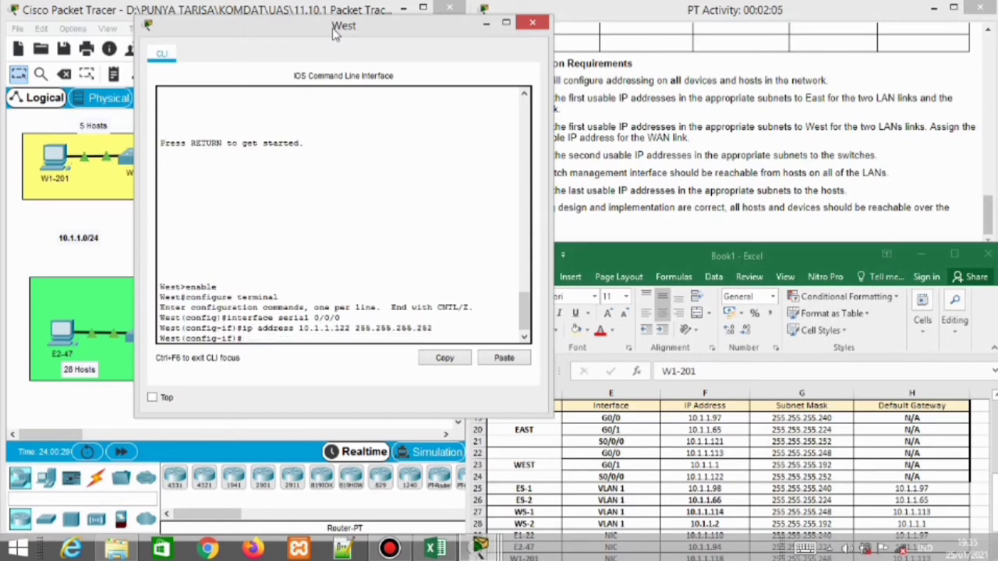
pyautogui.write('no shutdown')
pyautogui.press('Return')
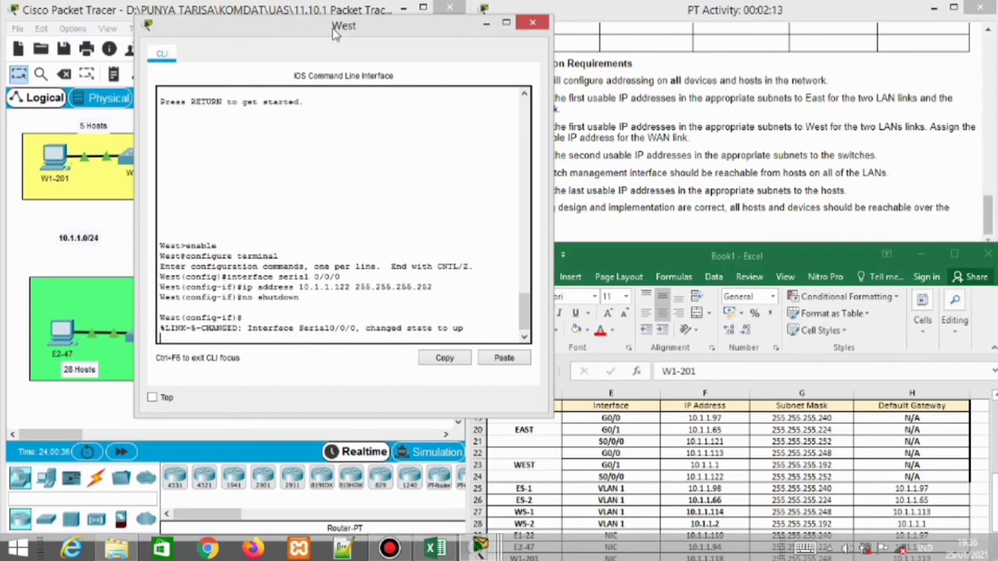
pyautogui.click(532, 22)
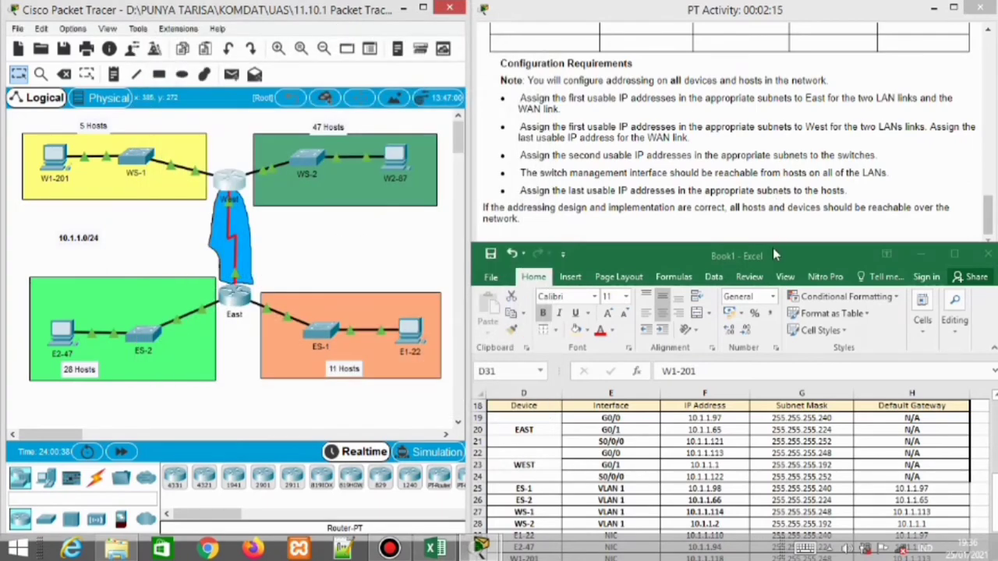
# Check the 100% completion, then open the 2.9.1 Basic Switch and End Device Configuration activity
pyautogui.moveTo(775, 249); pyautogui.dragTo(777, 310)
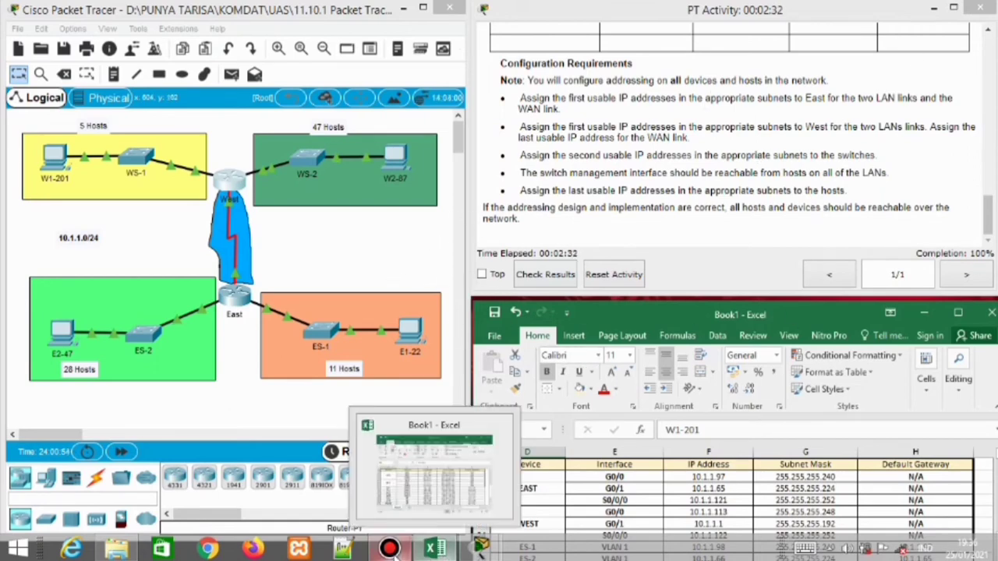
pyautogui.click(389, 549)
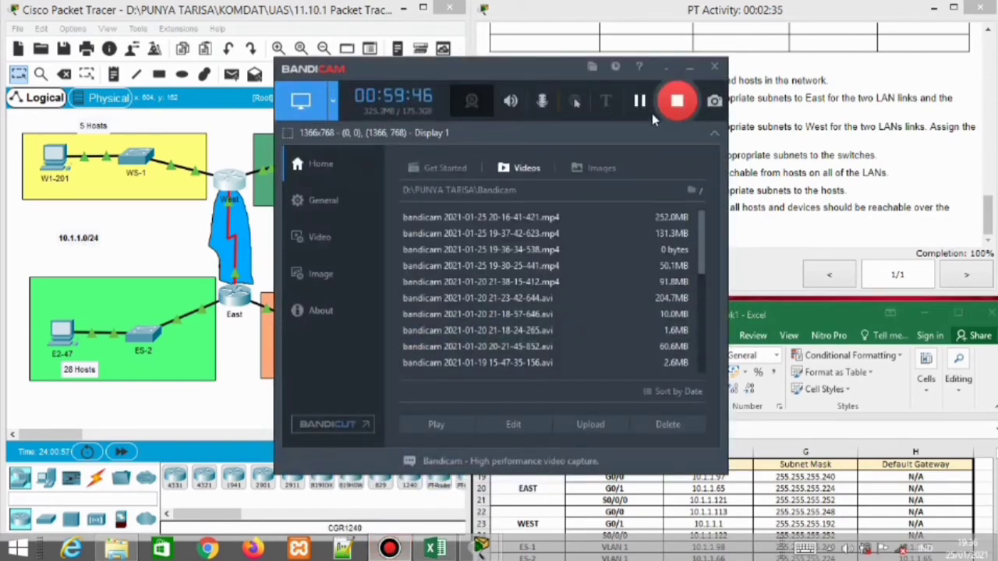
pyautogui.click(675, 102)
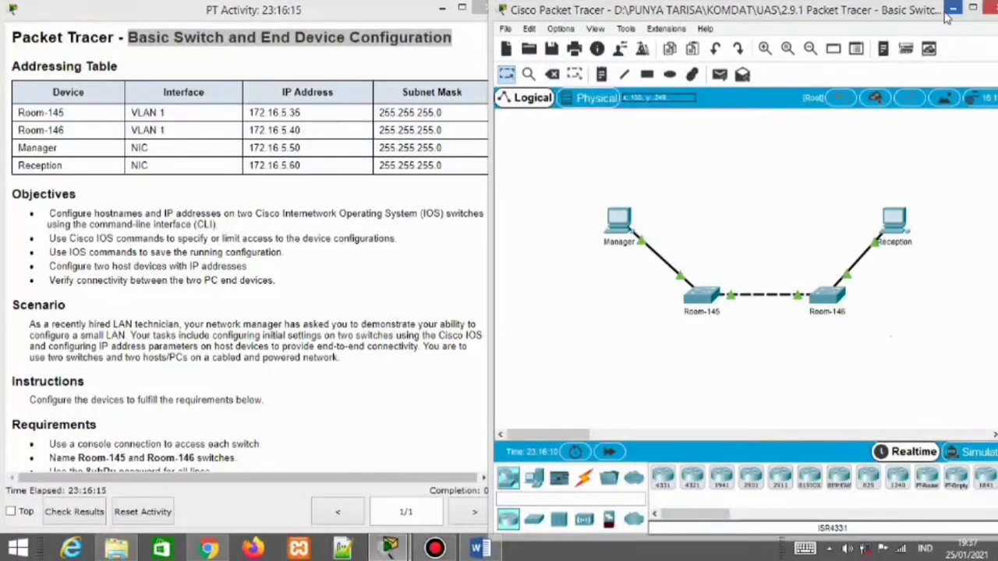
# Narrow the PT Activity instructions window so the Manager, Reception, Room-145 and Room-146 topology shows beside it
pyautogui.click(116, 549)
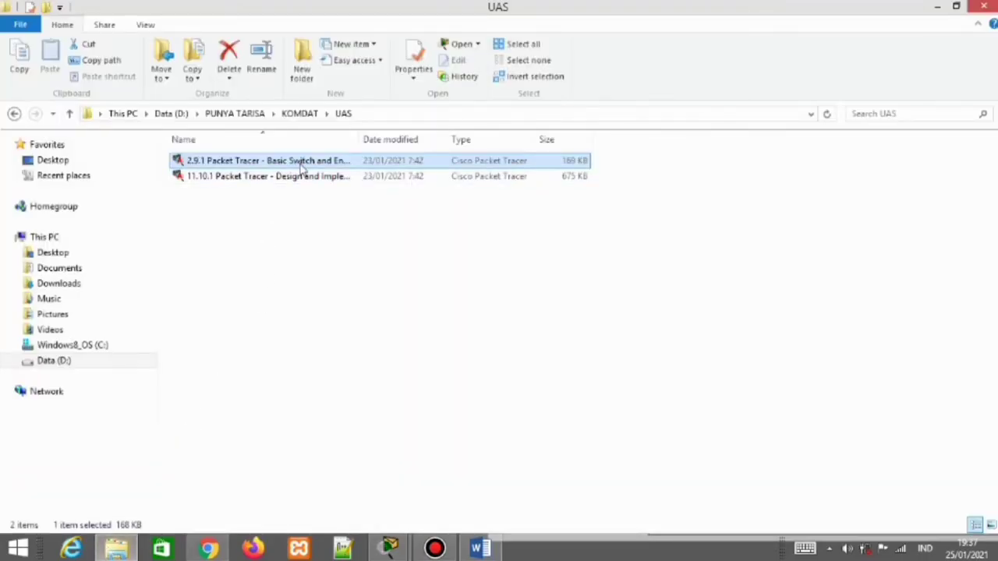
pyautogui.moveTo(387, 549)
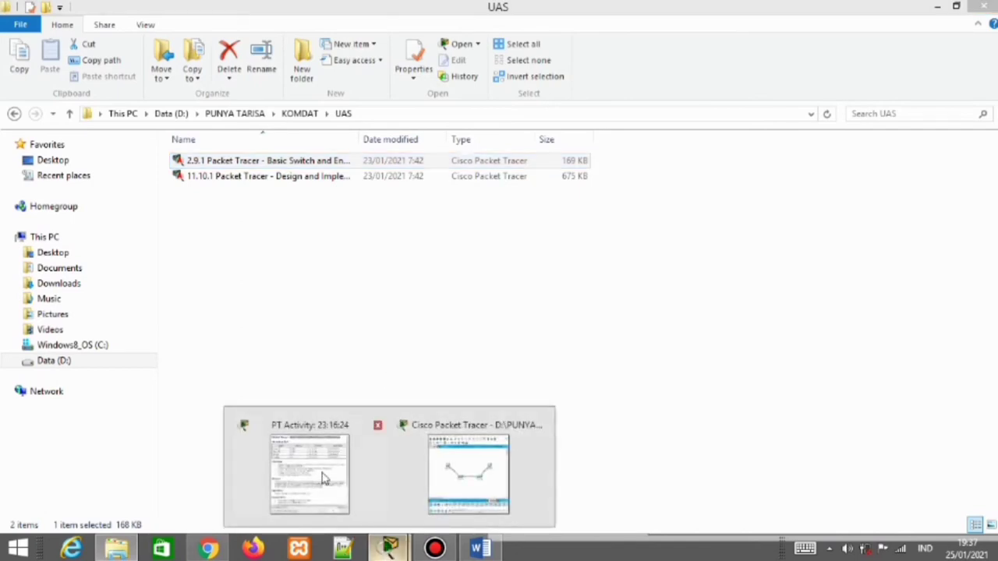
pyautogui.click(323, 475)
pyautogui.click(462, 452)
pyautogui.click(462, 452)
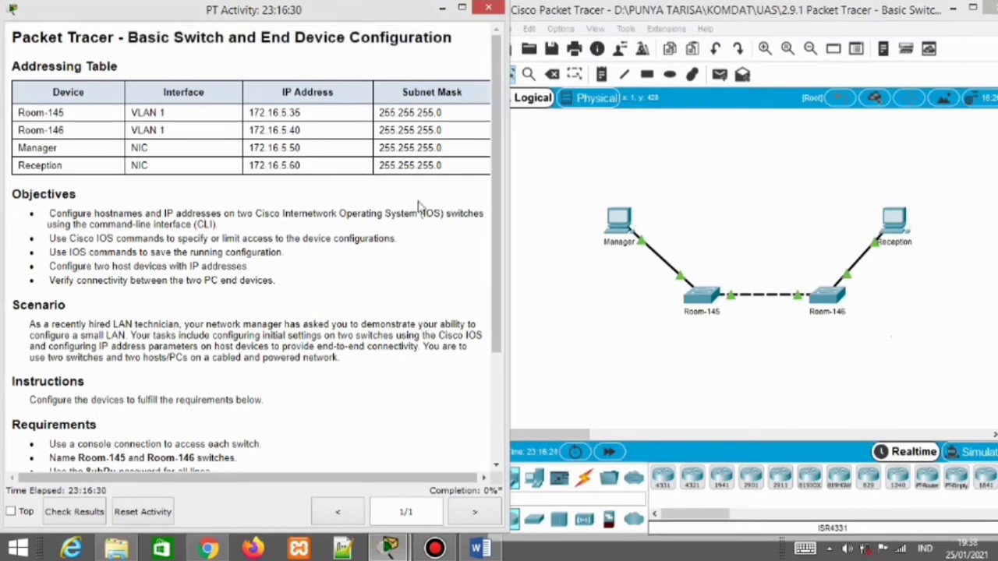
pyautogui.moveTo(505, 209); pyautogui.dragTo(490, 212)
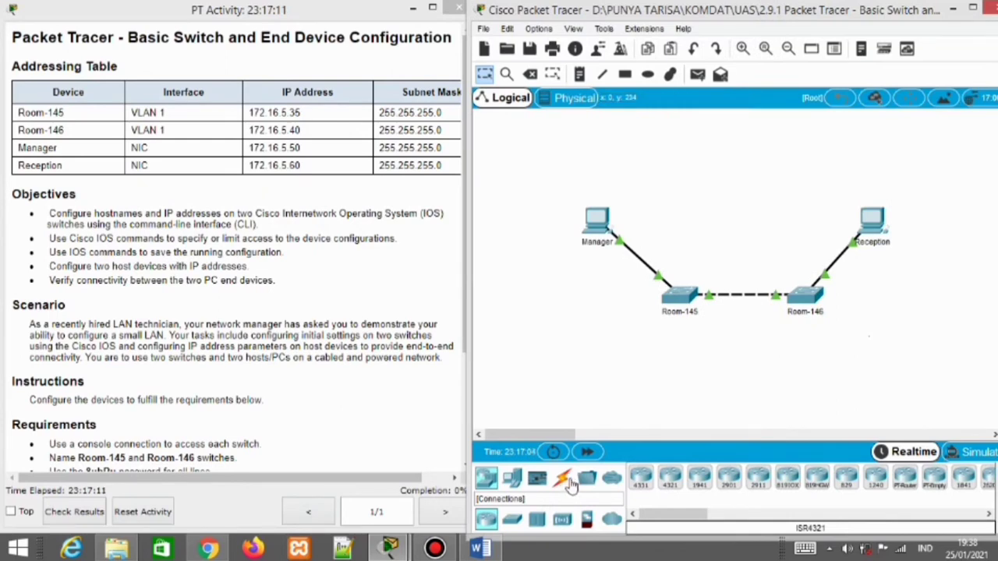
# Connect Room-145's Console port to Manager's RS 232 port with a console cable
pyautogui.click(564, 482)
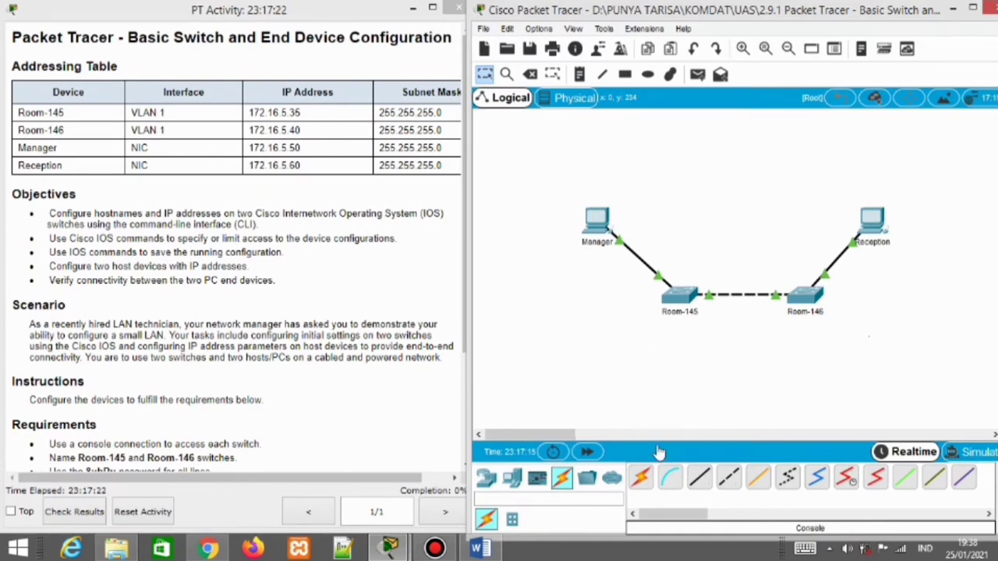
pyautogui.click(671, 479)
pyautogui.click(693, 298)
pyautogui.click(693, 296)
pyautogui.click(616, 213)
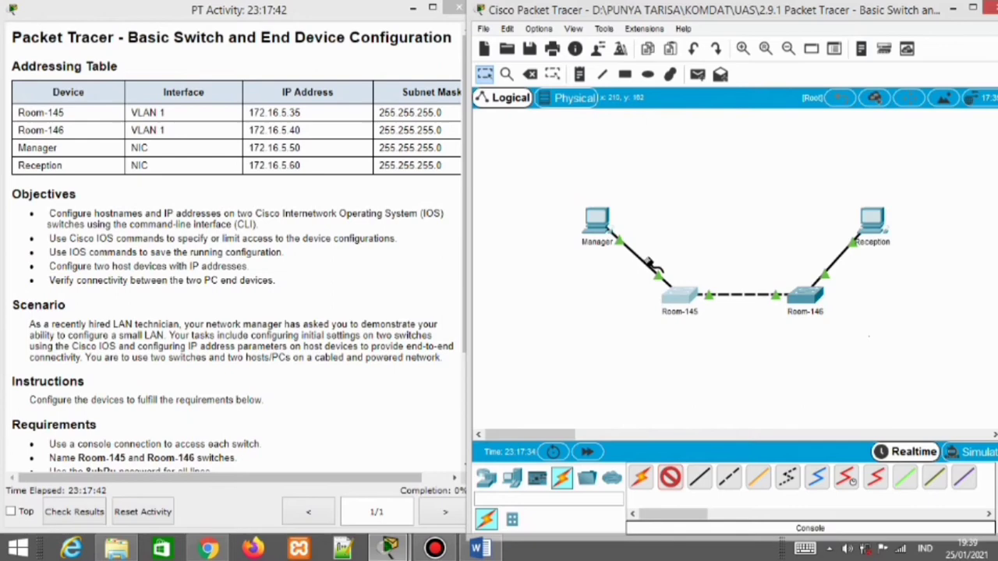
pyautogui.click(690, 293)
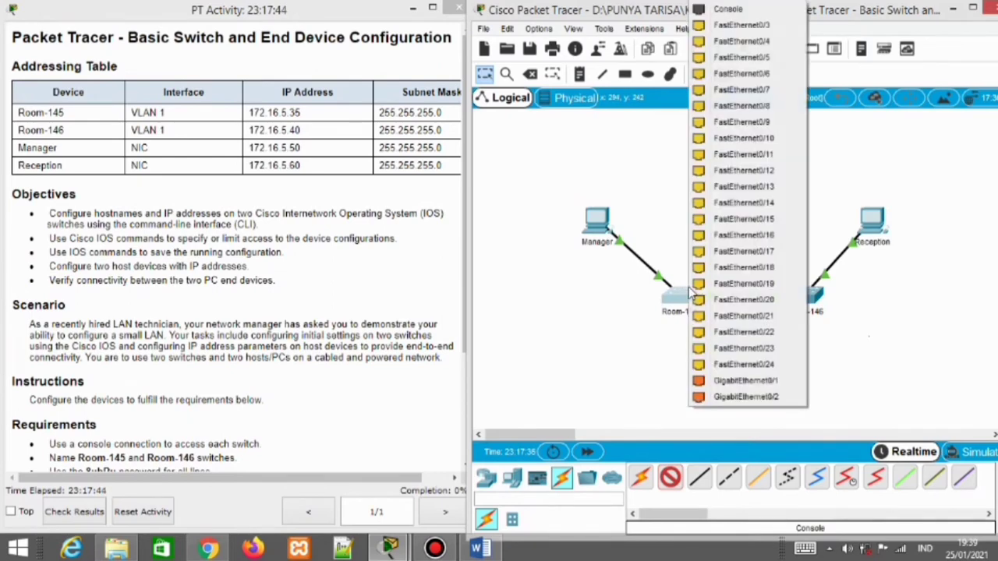
pyautogui.click(730, 11)
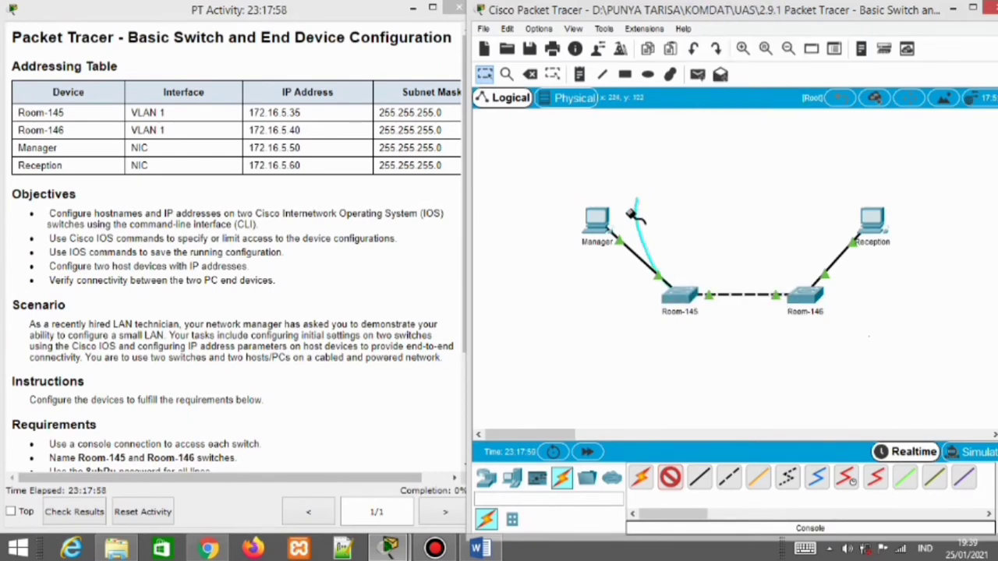
pyautogui.click(596, 228)
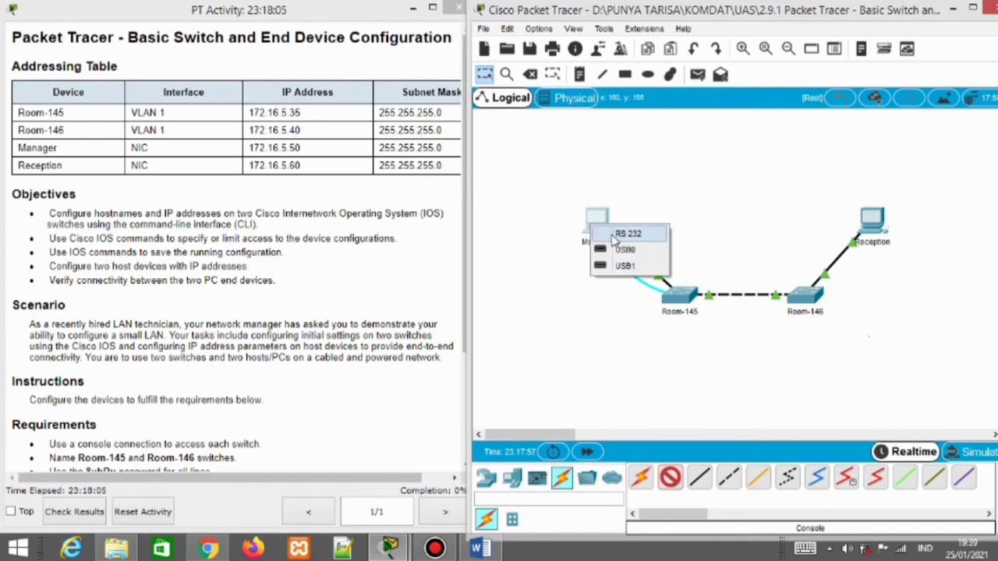
pyautogui.click(618, 235)
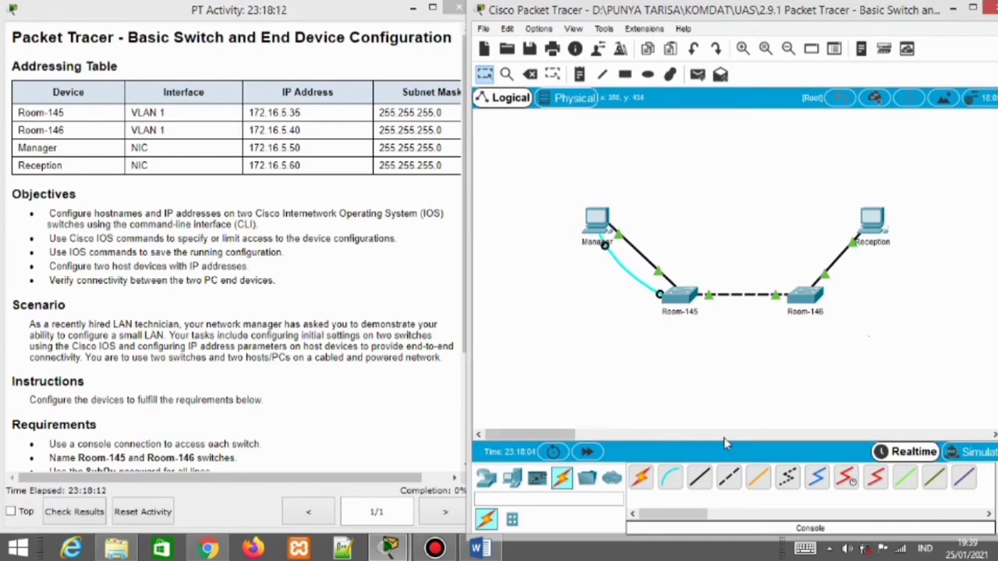
# Connect Room-146's Console port to Reception's RS 232 port with a console cable
pyautogui.click(668, 481)
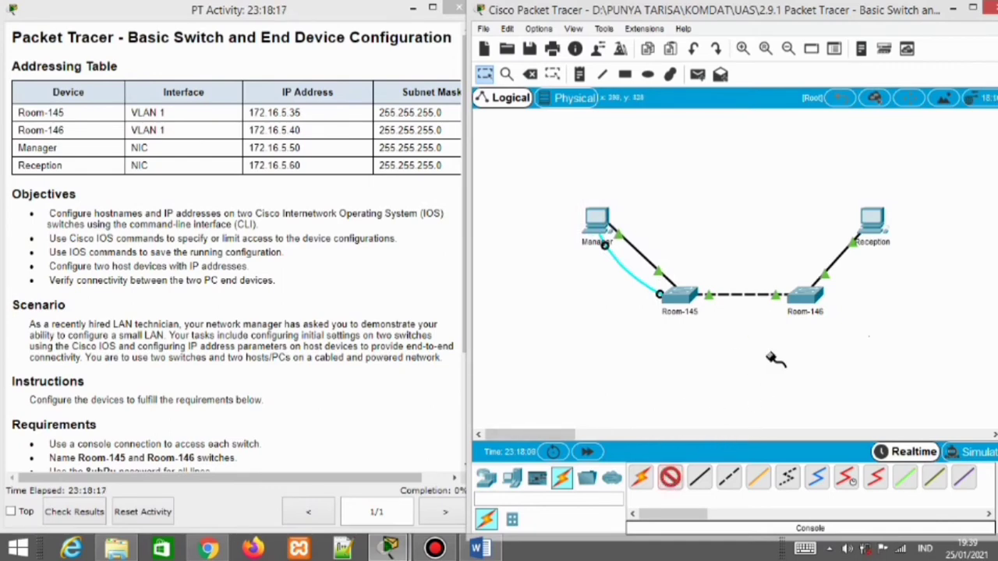
pyautogui.click(807, 295)
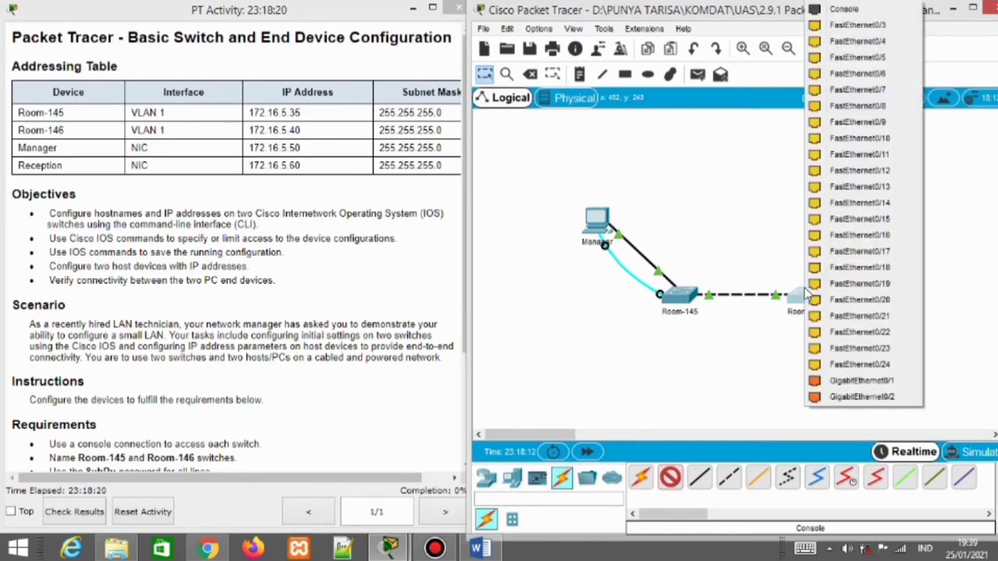
pyautogui.click(833, 12)
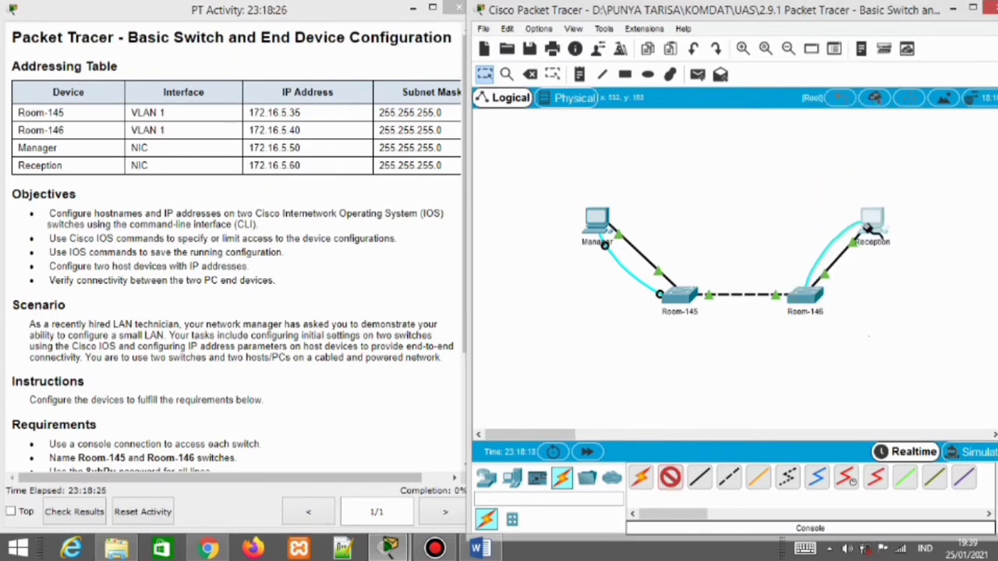
pyautogui.click(868, 227)
pyautogui.click(846, 170)
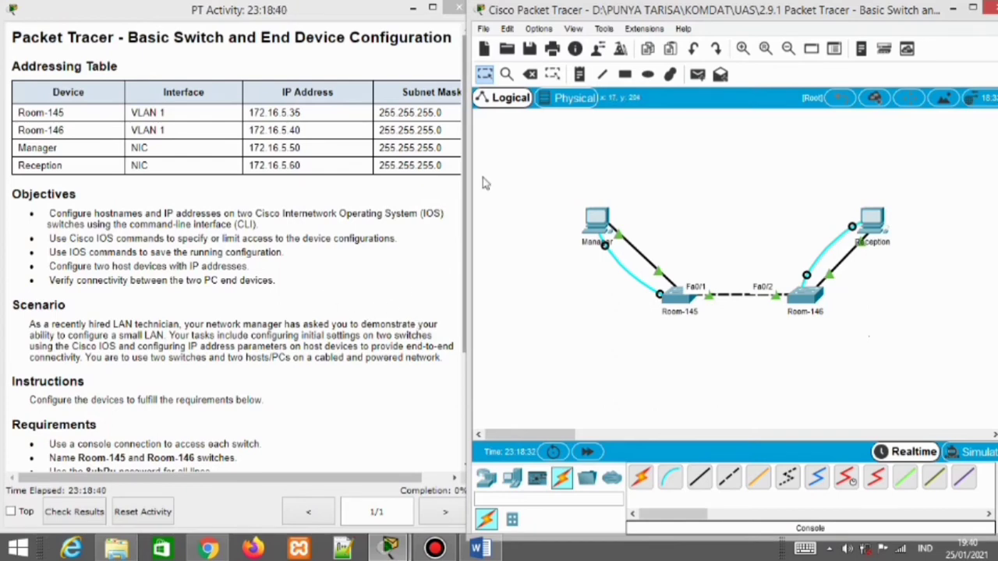
pyautogui.scroll(-3, 229, 331)
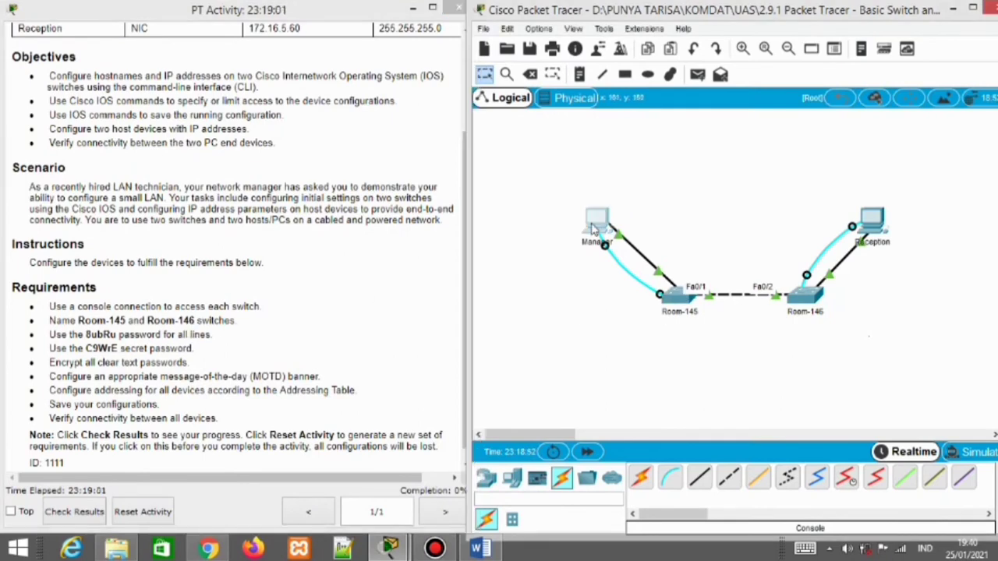
# Start a console terminal session from the Manager PC using default port settings
pyautogui.click(593, 228)
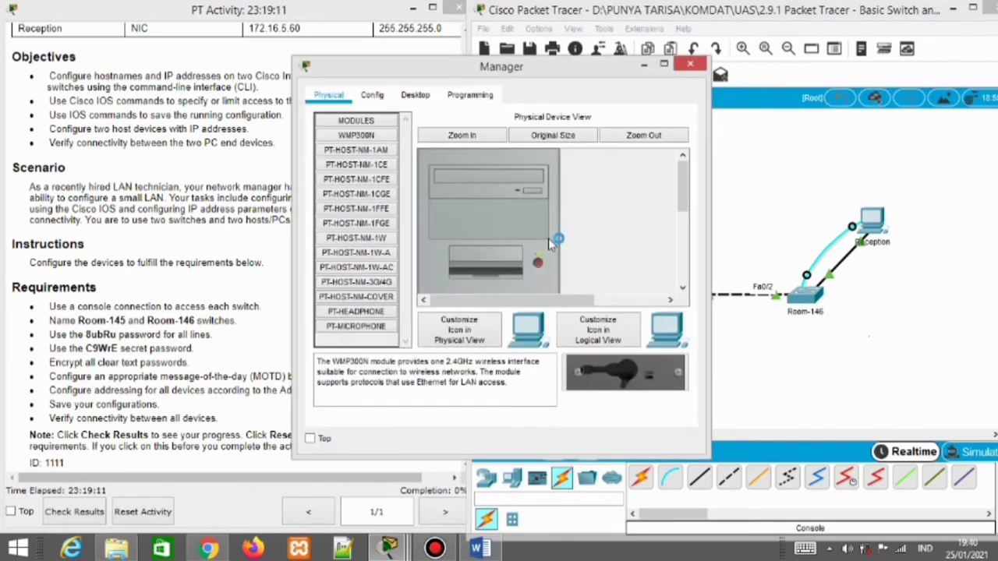
pyautogui.click(372, 94)
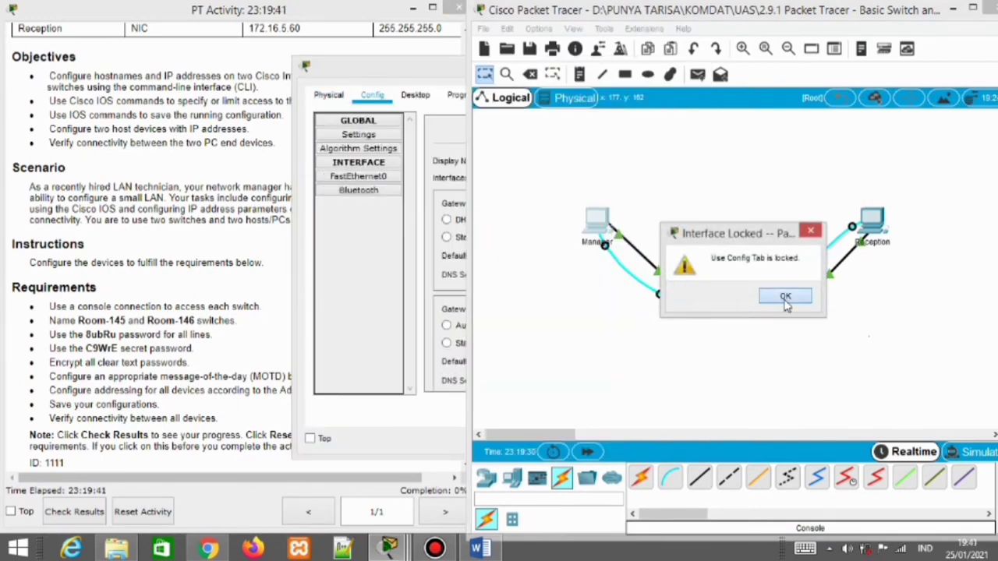
pyautogui.click(785, 298)
pyautogui.click(416, 95)
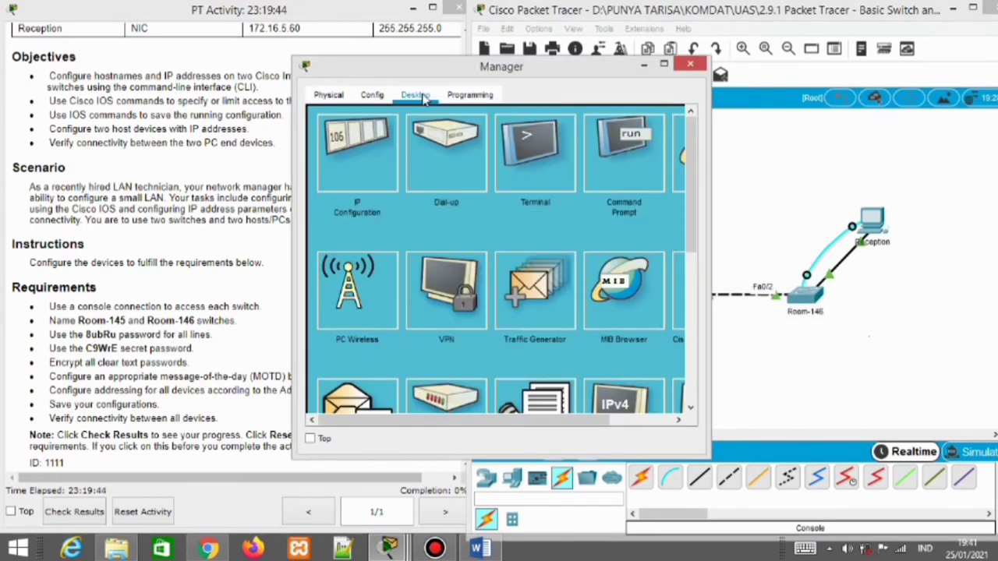
pyautogui.click(537, 181)
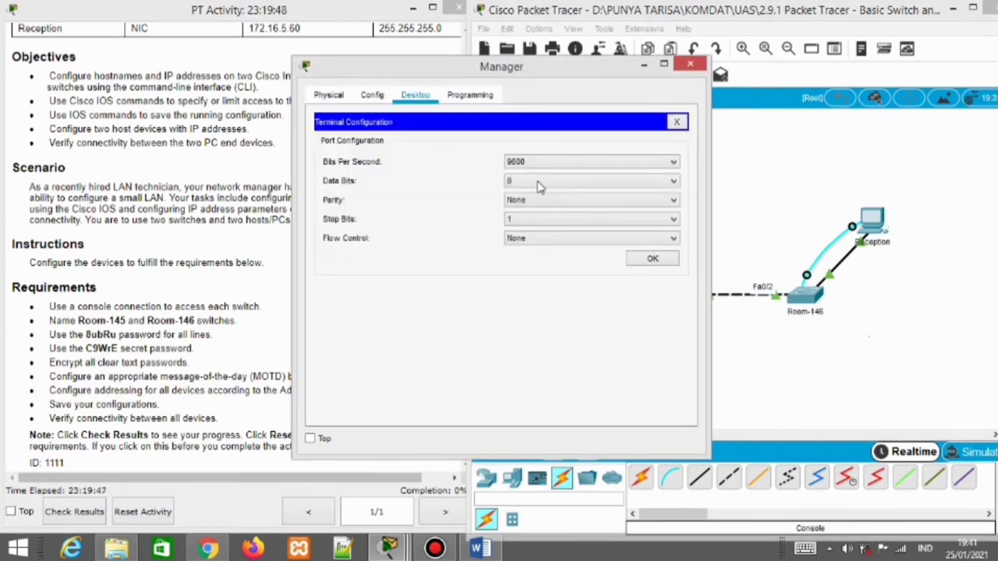
pyautogui.click(650, 260)
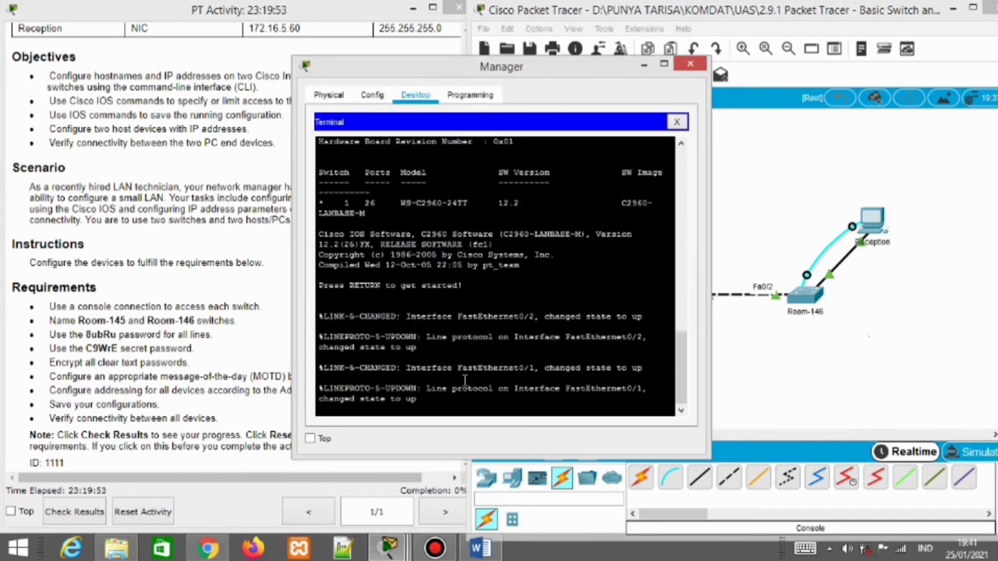
pyautogui.press('Return')
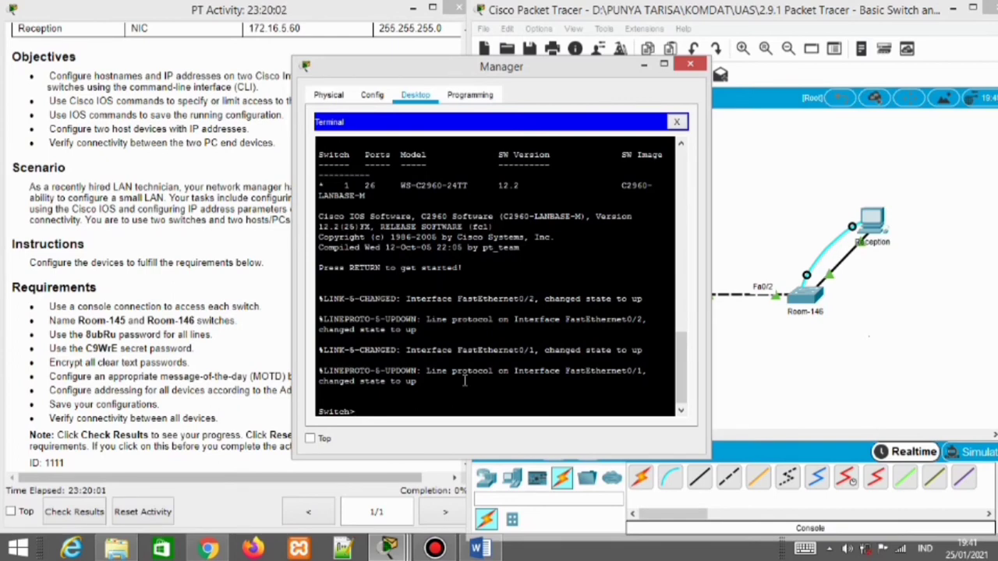
# Enter global configuration, set the switch hostname to Room-145, and close the Manager window
pyautogui.write('enable')
pyautogui.press('Return')
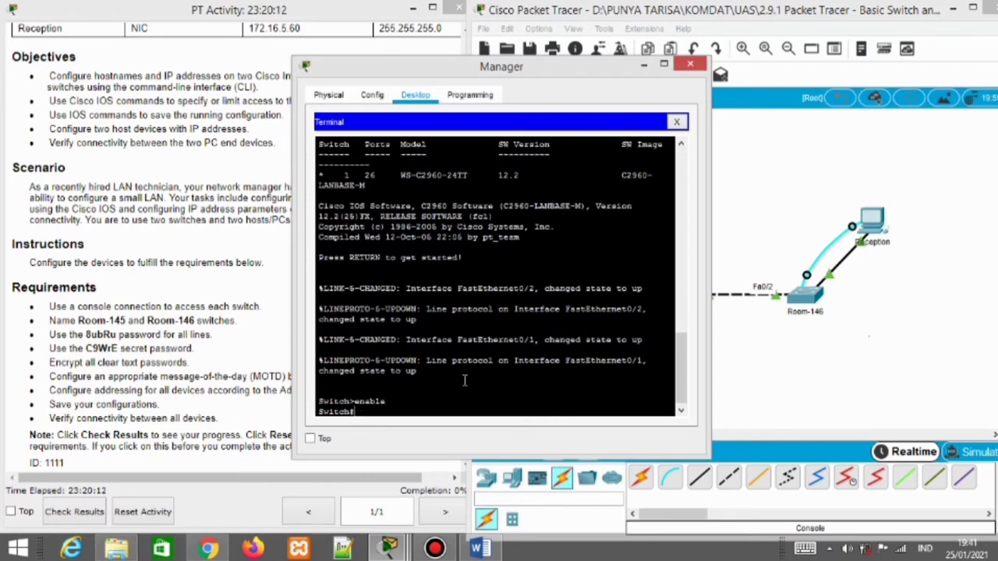
pyautogui.write('configure')
pyautogui.press('Return')
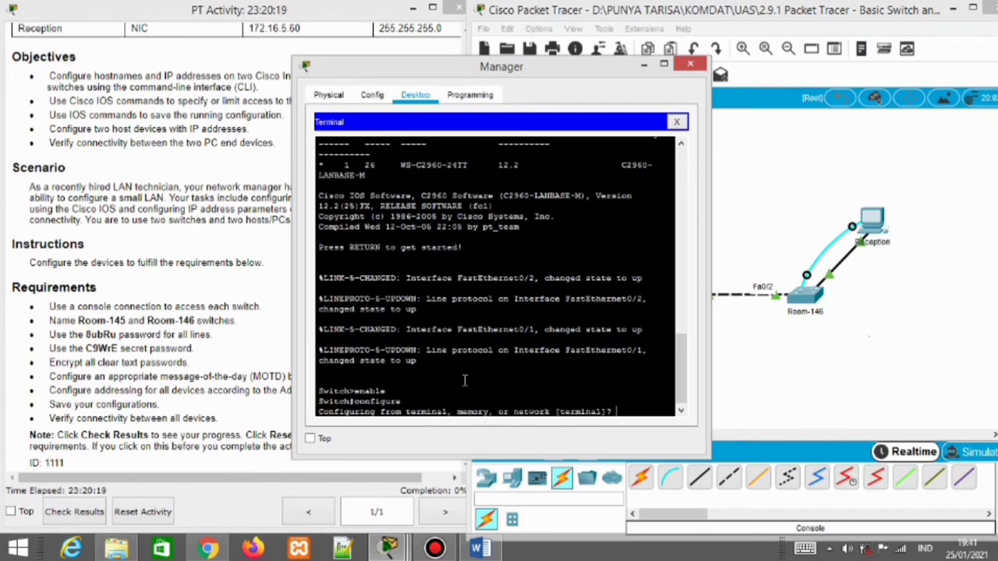
pyautogui.press('Return')
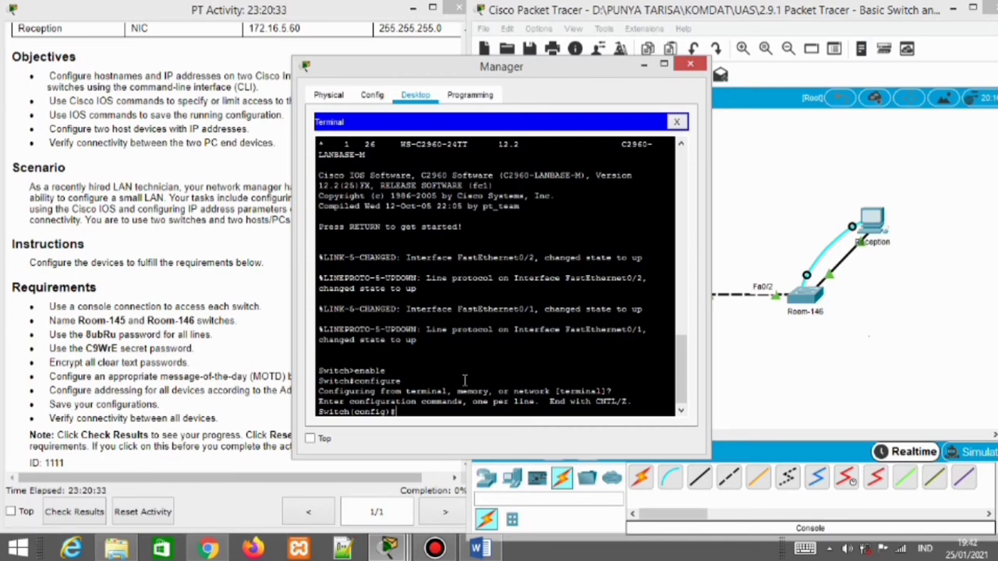
pyautogui.write('hostname Room-145')
pyautogui.moveTo(499, 72)
pyautogui.mouseDown()
pyautogui.moveTo(367, 90)
pyautogui.moveTo(490, 55)
pyautogui.mouseUp()
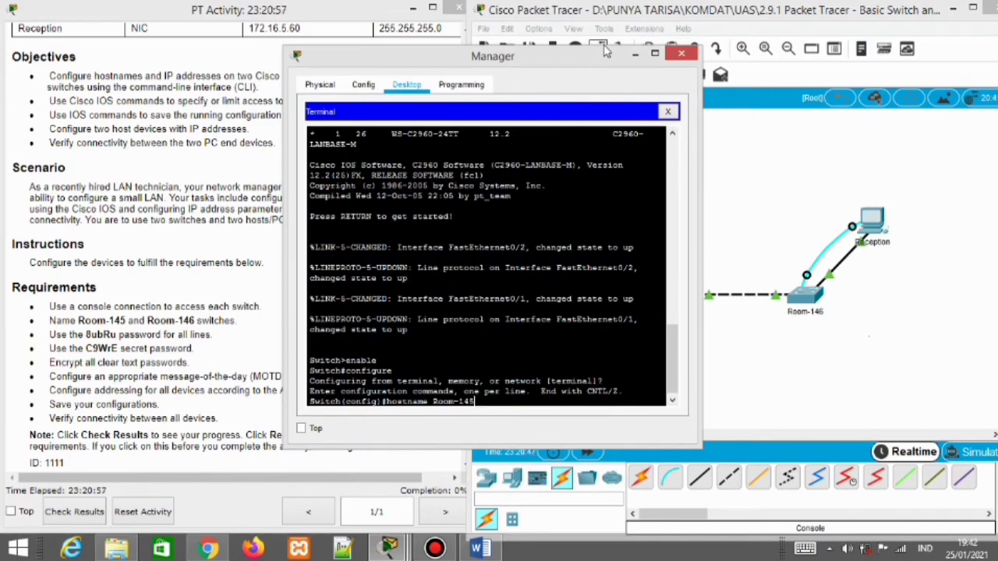
pyautogui.press('Return')
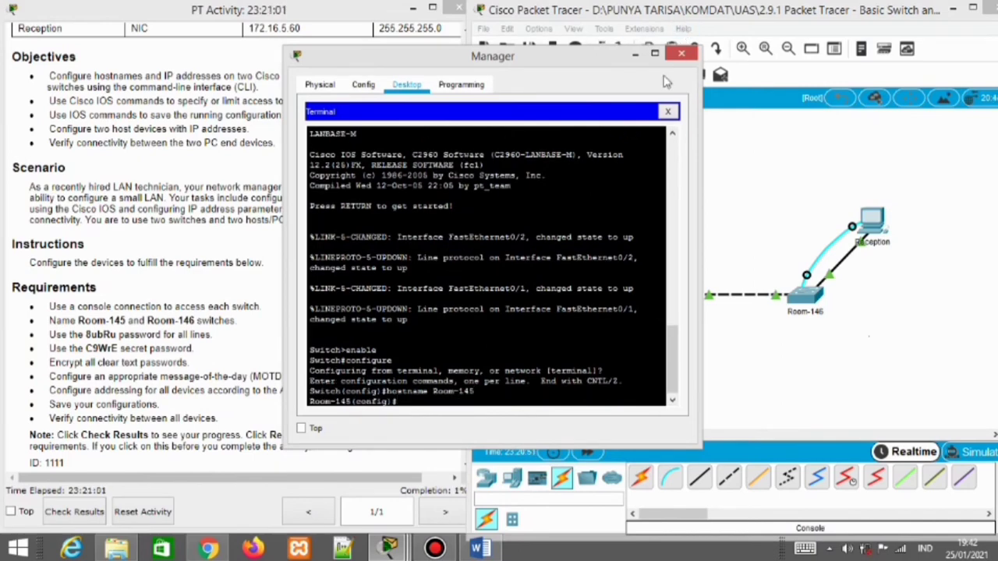
pyautogui.click(636, 53)
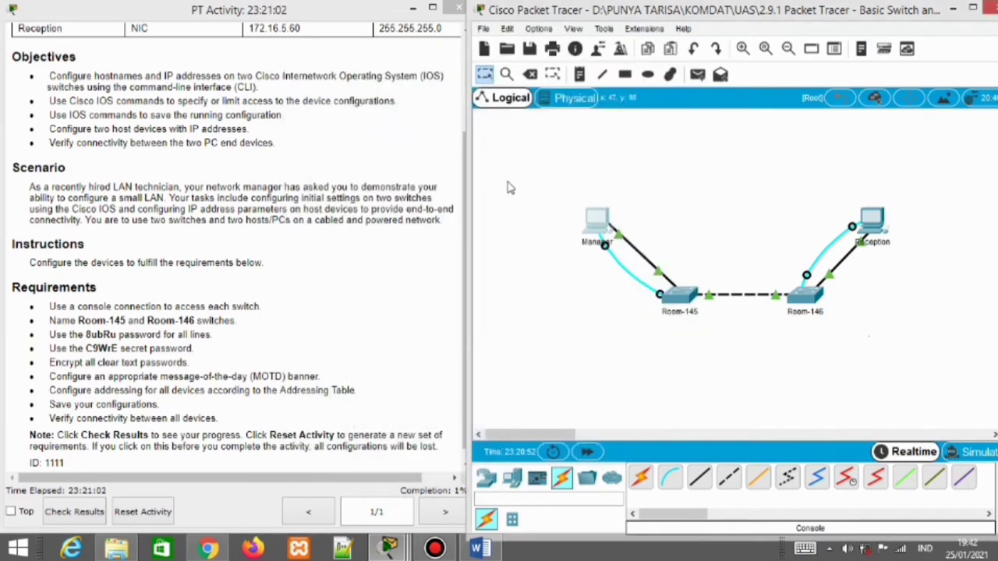
# Start a console terminal session from the Reception PC using default port settings
pyautogui.click(877, 223)
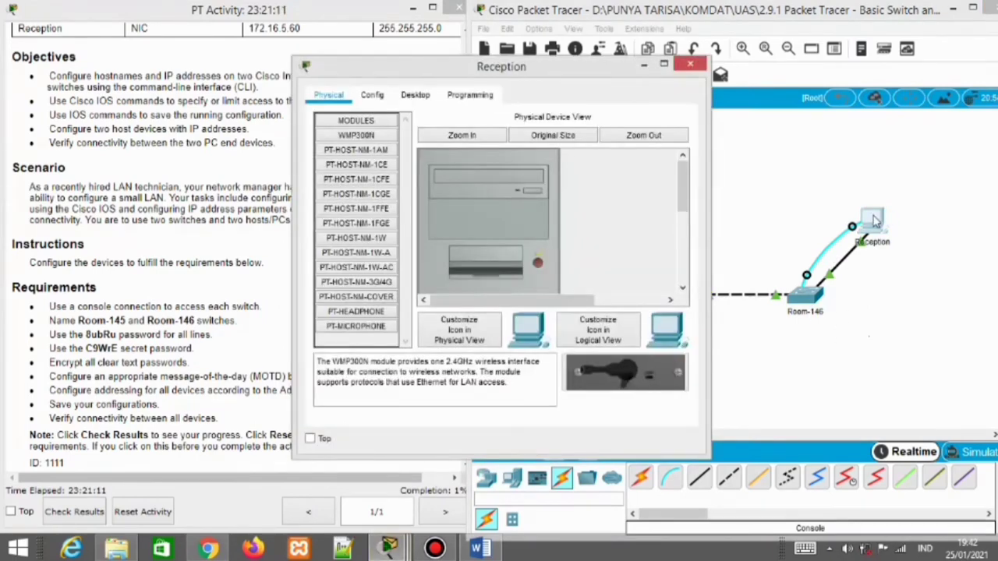
pyautogui.click(416, 94)
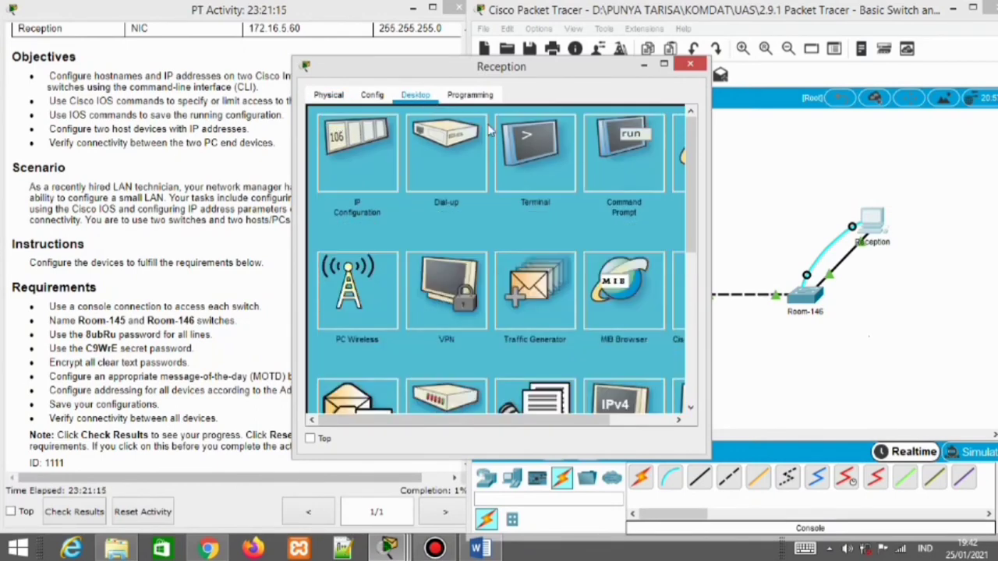
pyautogui.click(535, 183)
pyautogui.click(653, 259)
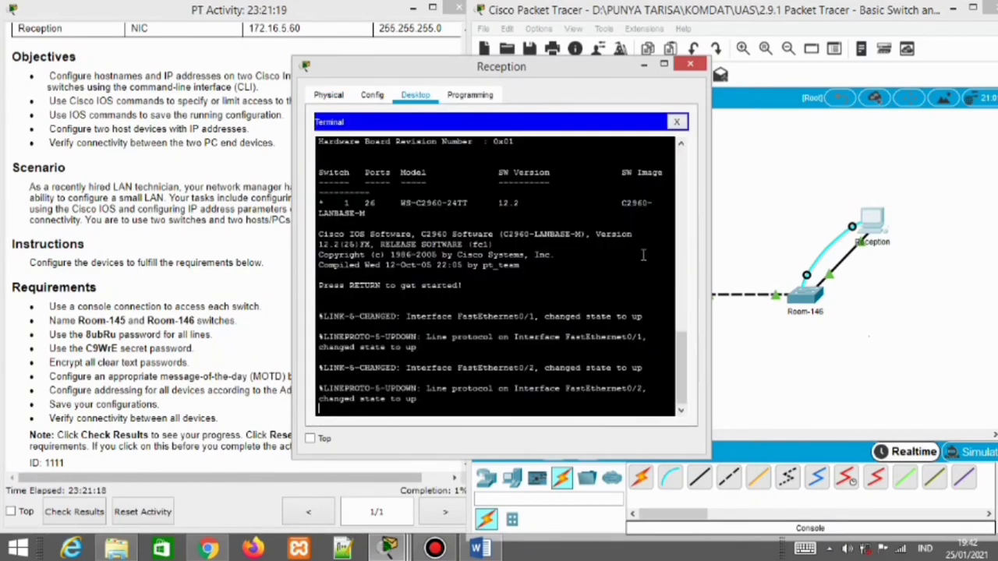
pyautogui.press('Return')
# Enter global configuration mode and set the switch hostname to Room-146
pyautogui.write('enable')
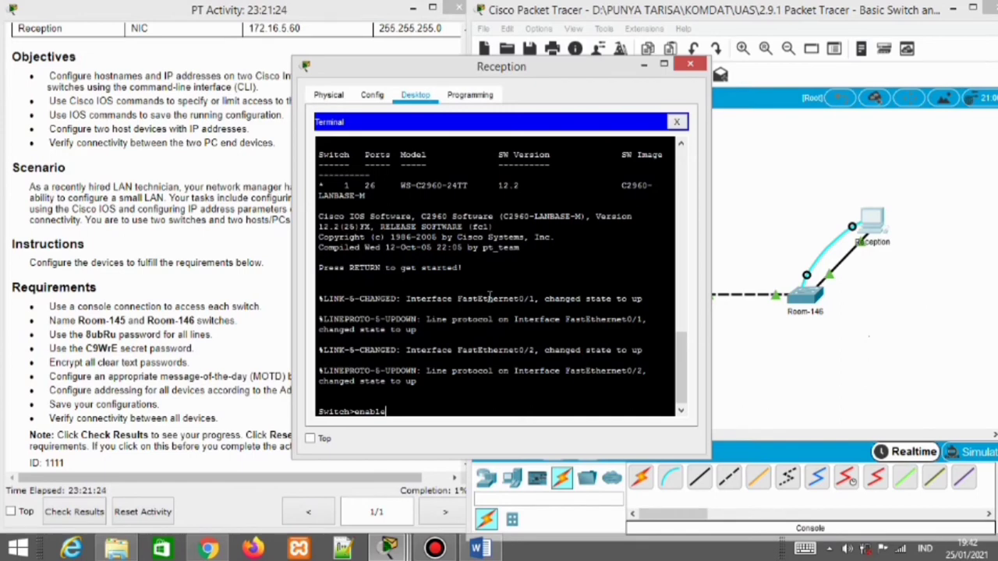
pyautogui.press('Return')
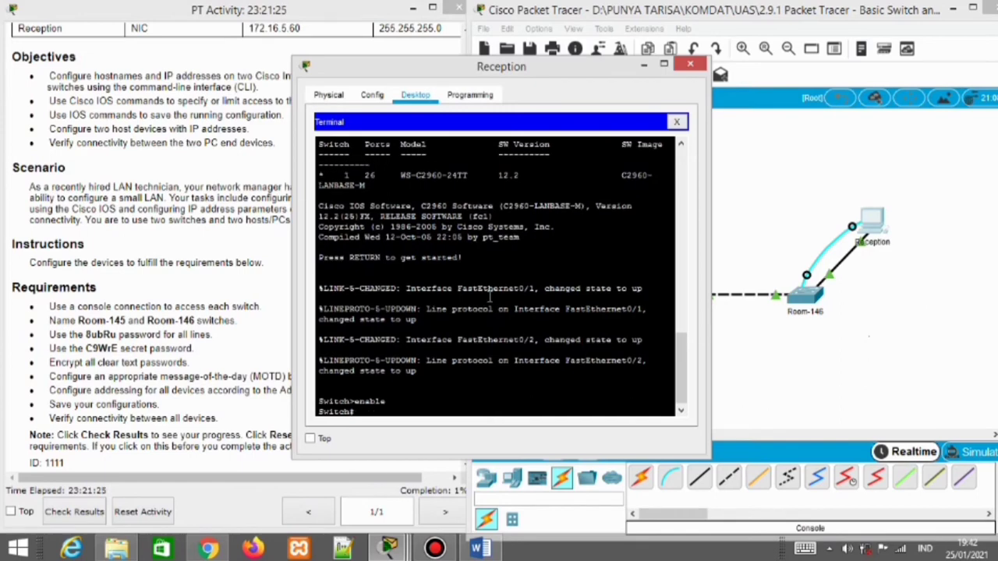
pyautogui.write('configure ')
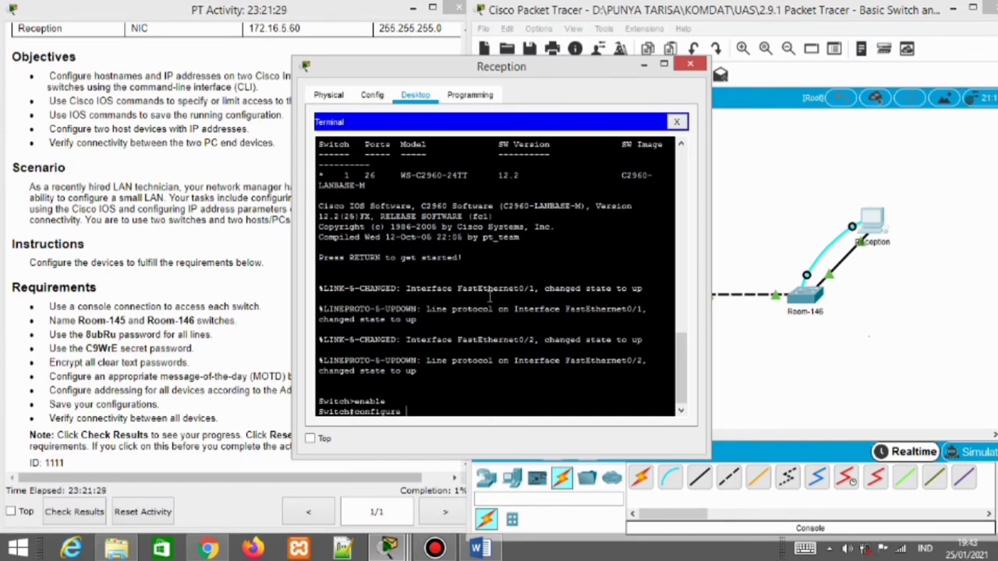
pyautogui.write('terminal')
pyautogui.press('Return')
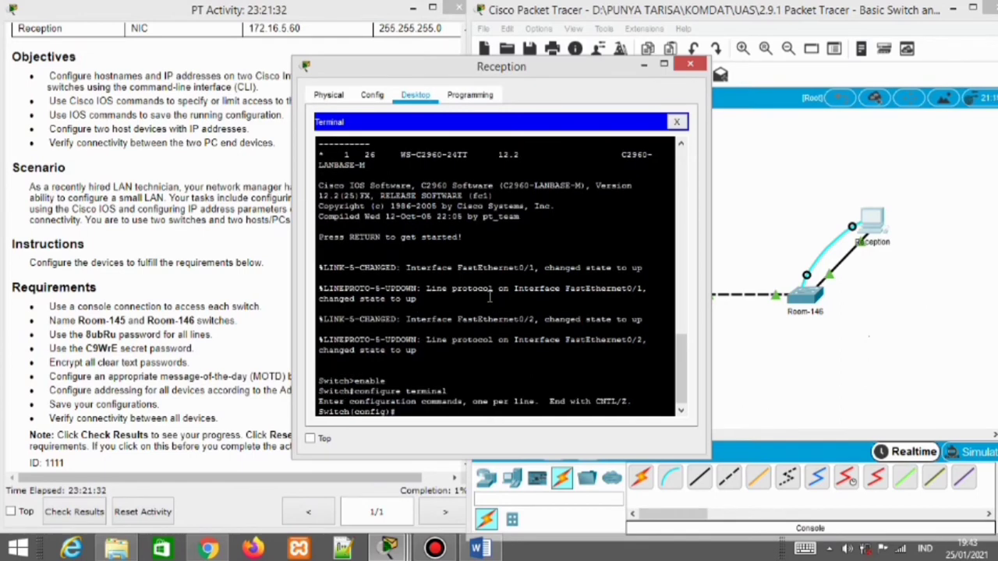
pyautogui.write('hostname Room-146')
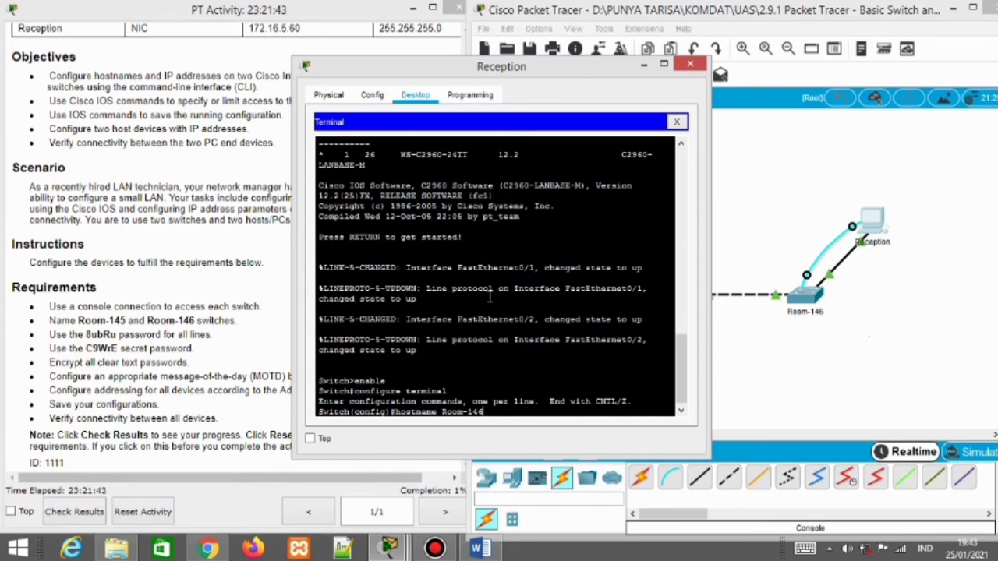
pyautogui.press('Return')
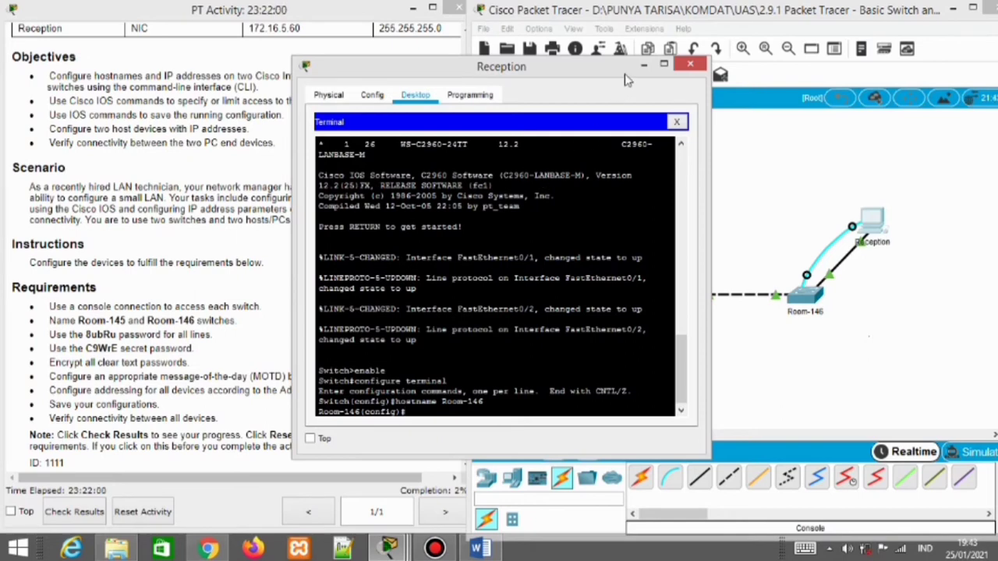
# Look up the required console password in the activity requirements and return to Reception's terminal
pyautogui.click(644, 67)
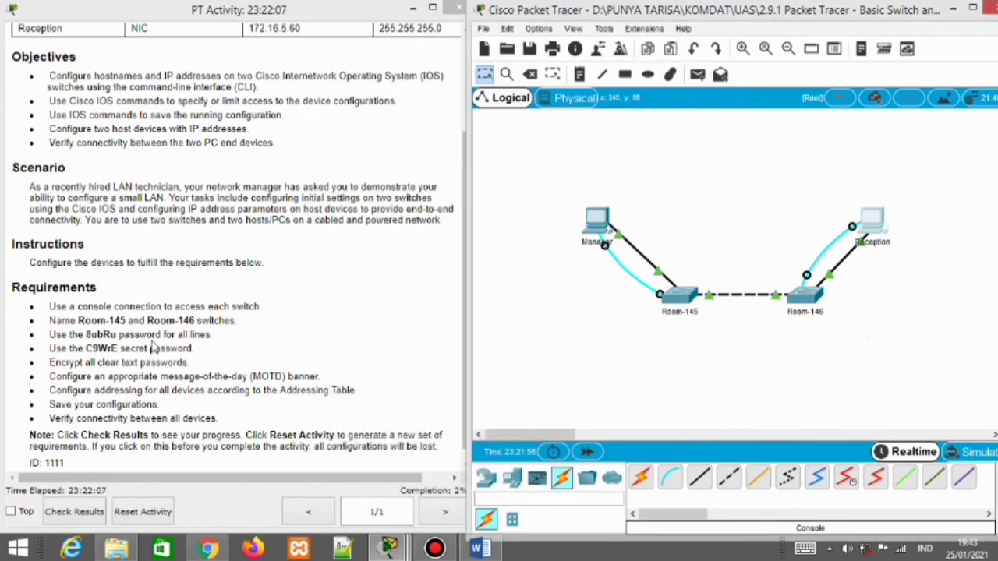
pyautogui.moveTo(390, 549)
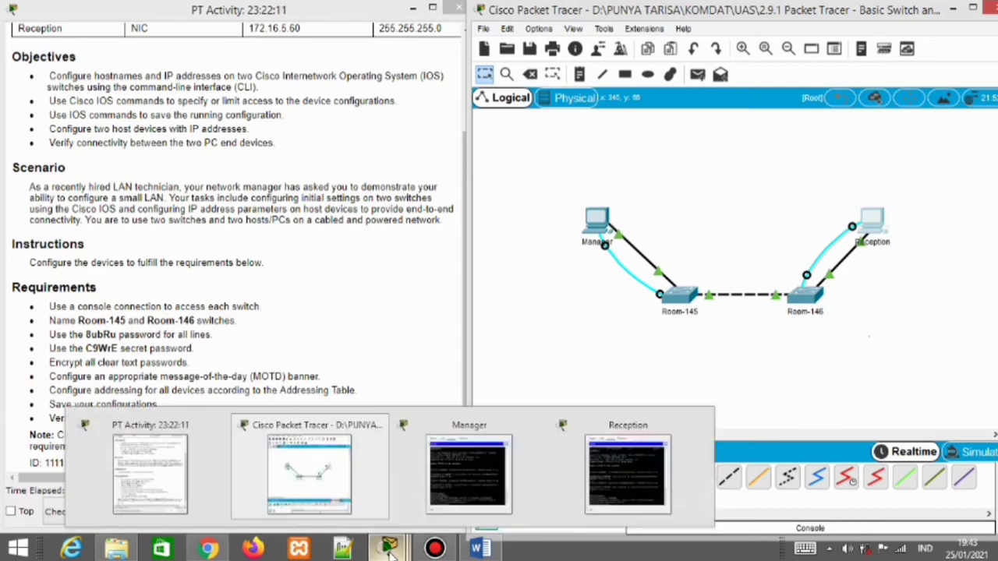
pyautogui.click(442, 474)
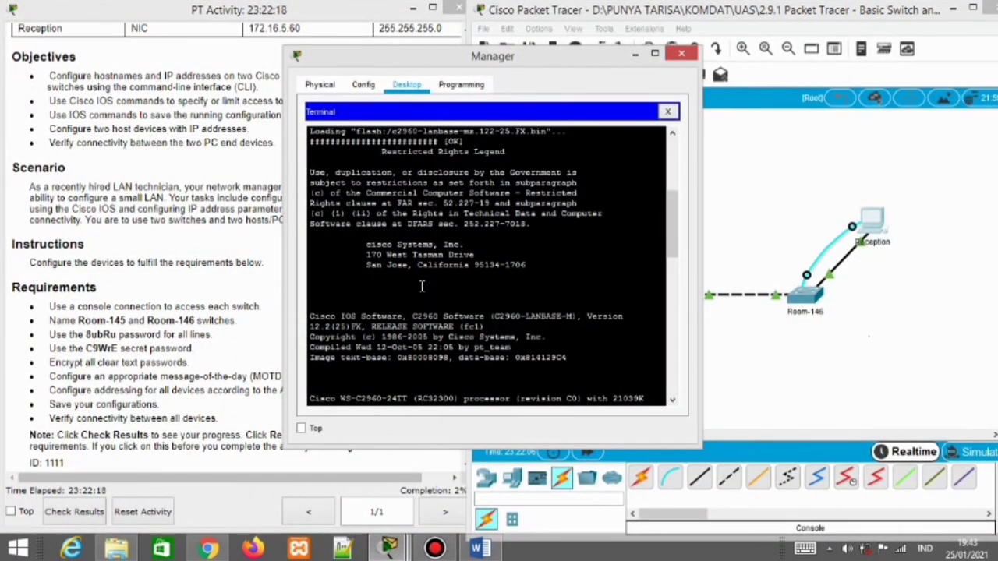
pyautogui.click(635, 54)
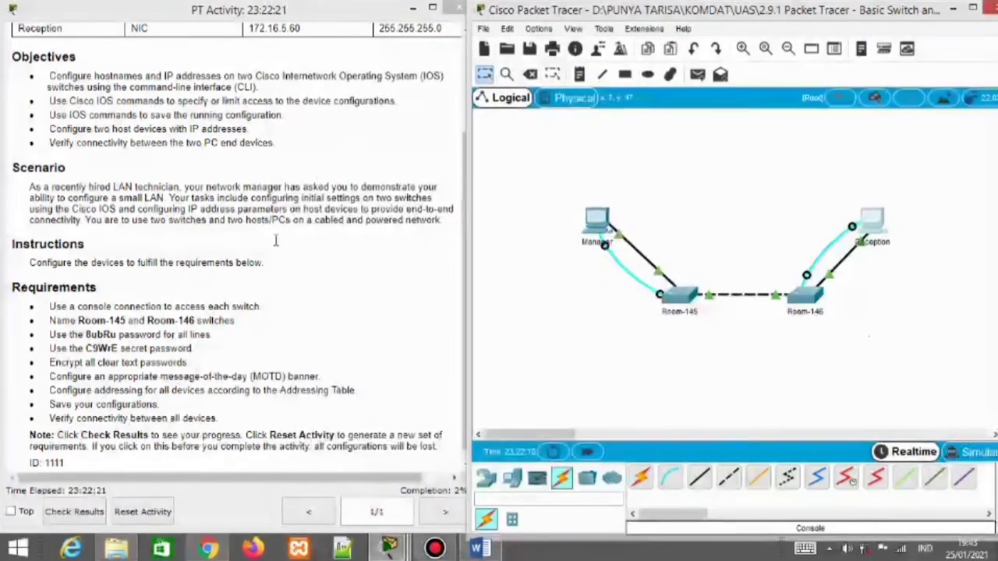
pyautogui.doubleClick(101, 335)
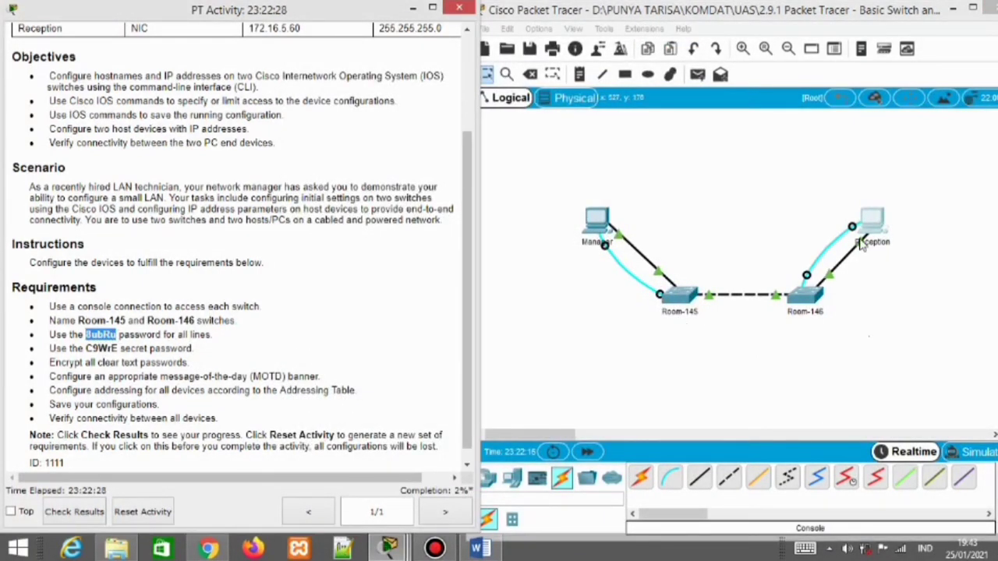
pyautogui.moveTo(394, 546)
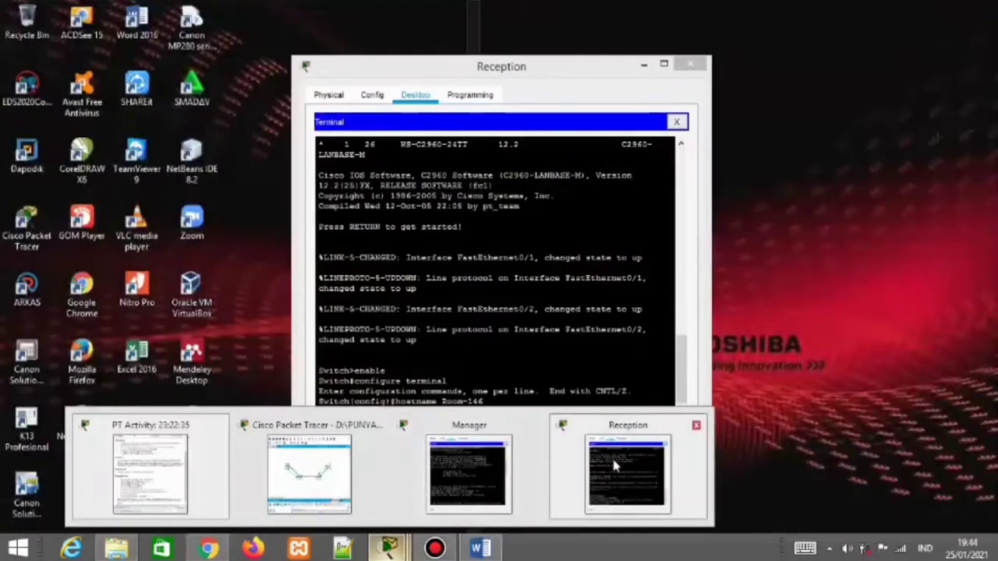
pyautogui.click(616, 468)
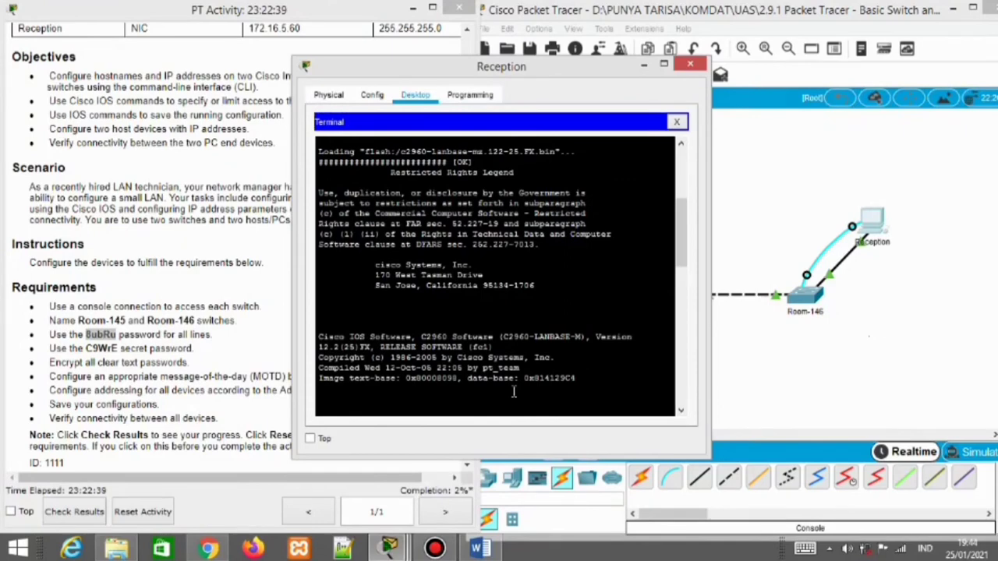
pyautogui.press('Return')
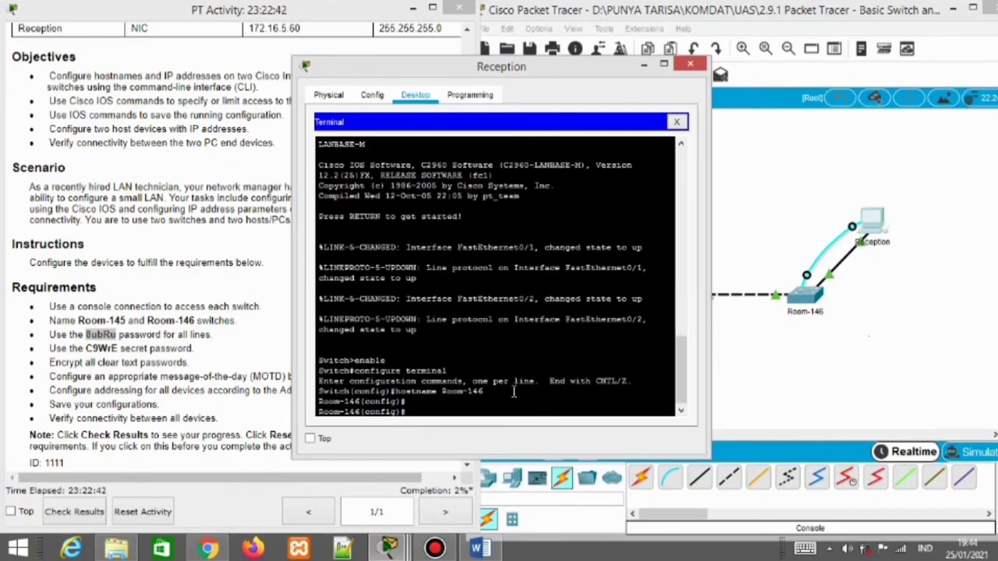
# Enter console line 0 configuration and set the required line password
pyautogui.write('line')
pyautogui.press('Return')
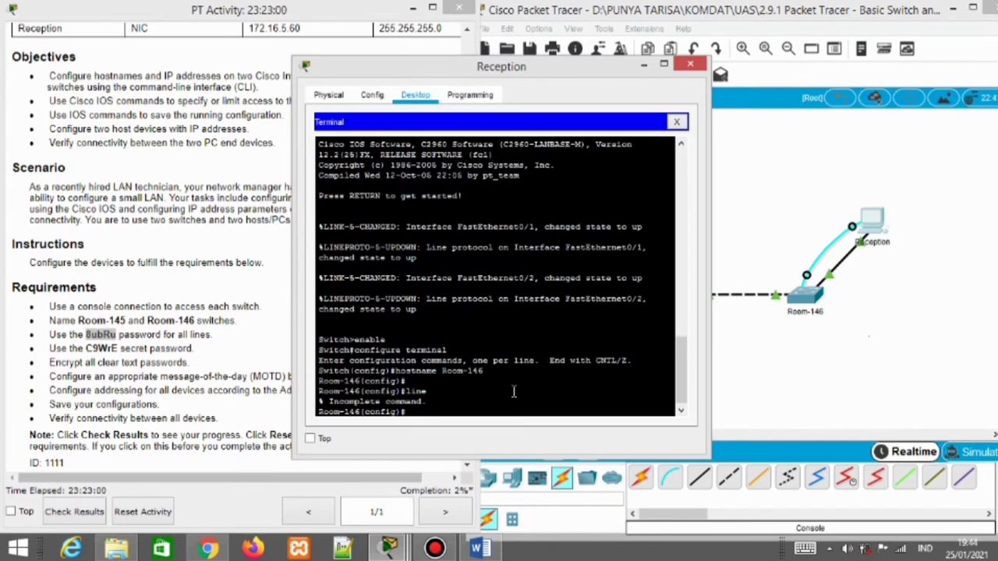
pyautogui.write('lo')
pyautogui.write('ne console')
pyautogui.write(' 0')
pyautogui.press('Return')
pyautogui.write('pas')
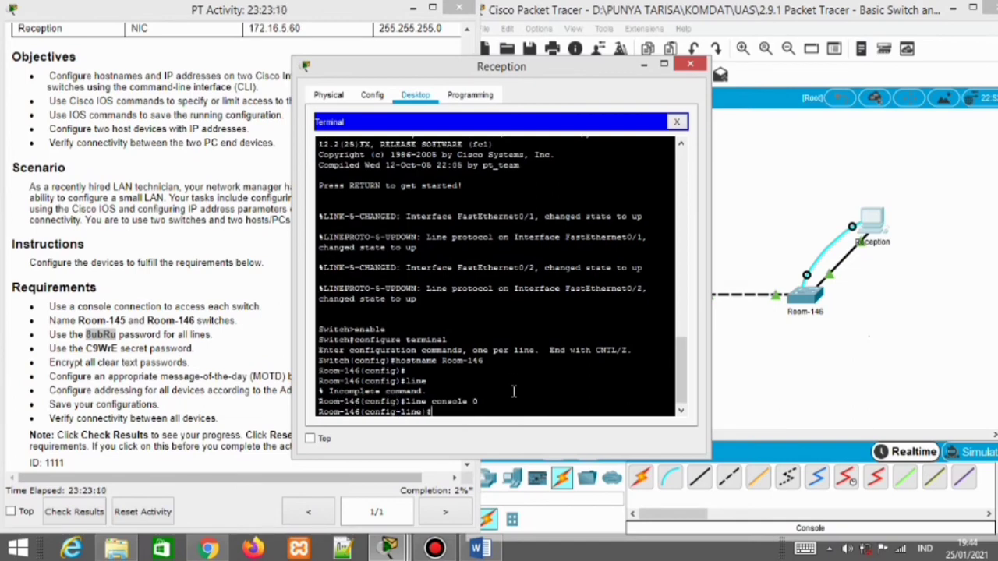
pyautogui.write('sword')
pyautogui.click(116, 332)
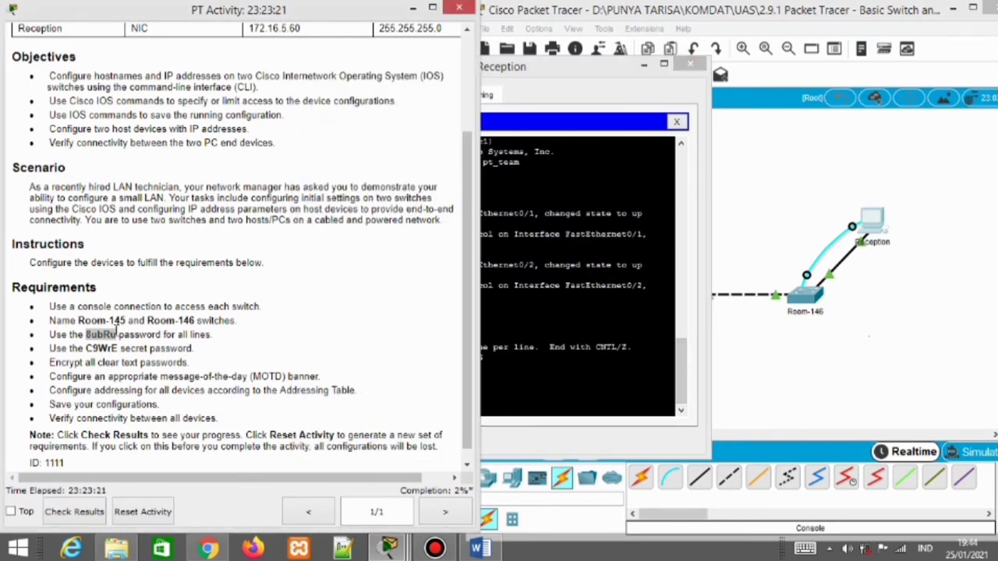
pyautogui.moveTo(117, 332); pyautogui.dragTo(88, 334)
pyautogui.click(551, 379)
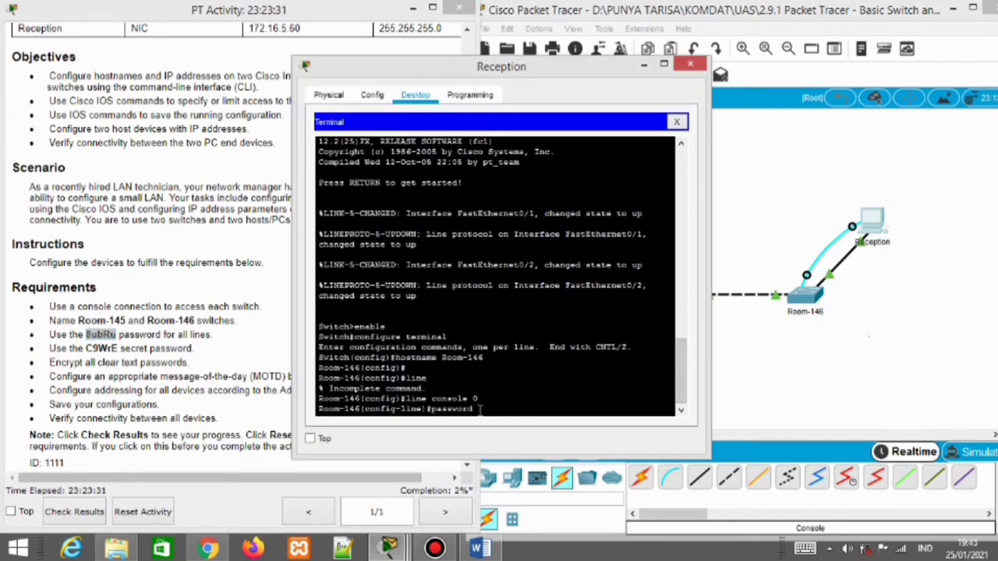
pyautogui.write('Bubru')
pyautogui.press('BackSpace')
pyautogui.press('BackSpace')
pyautogui.write('Ru')
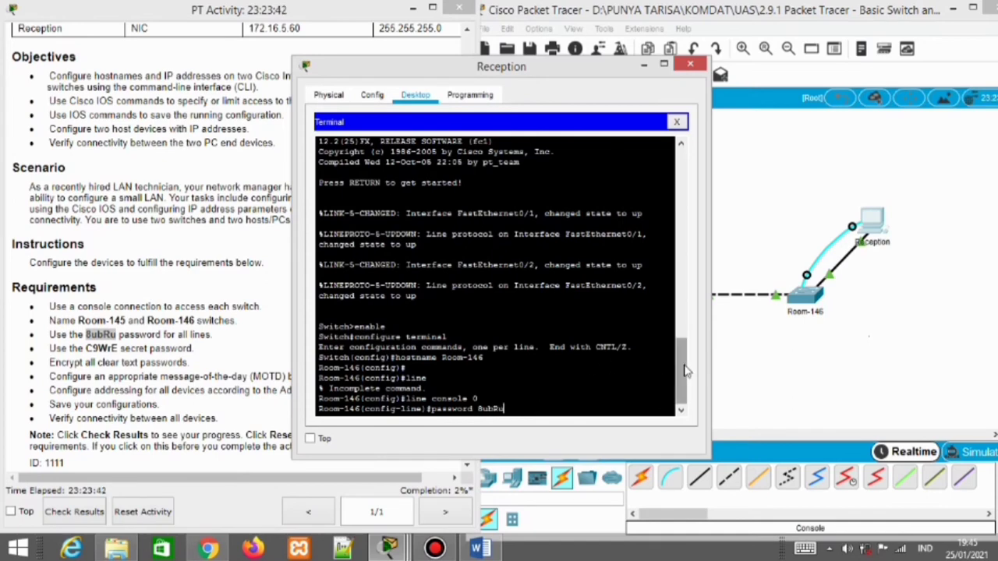
pyautogui.press('Return')
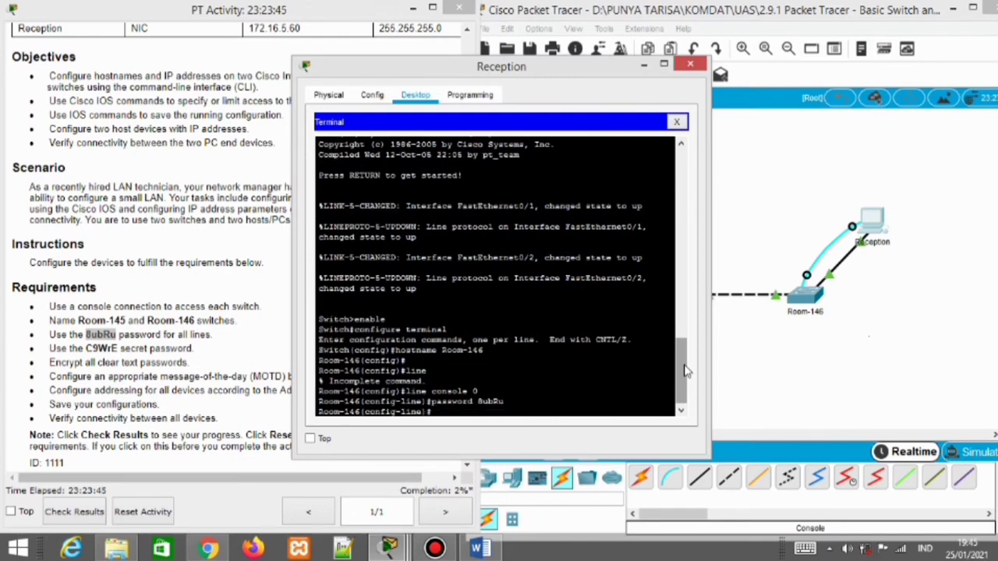
# Enforce login on the console line and exit back to global configuration
pyautogui.write('login')
pyautogui.press('Return')
pyautogui.write('ex')
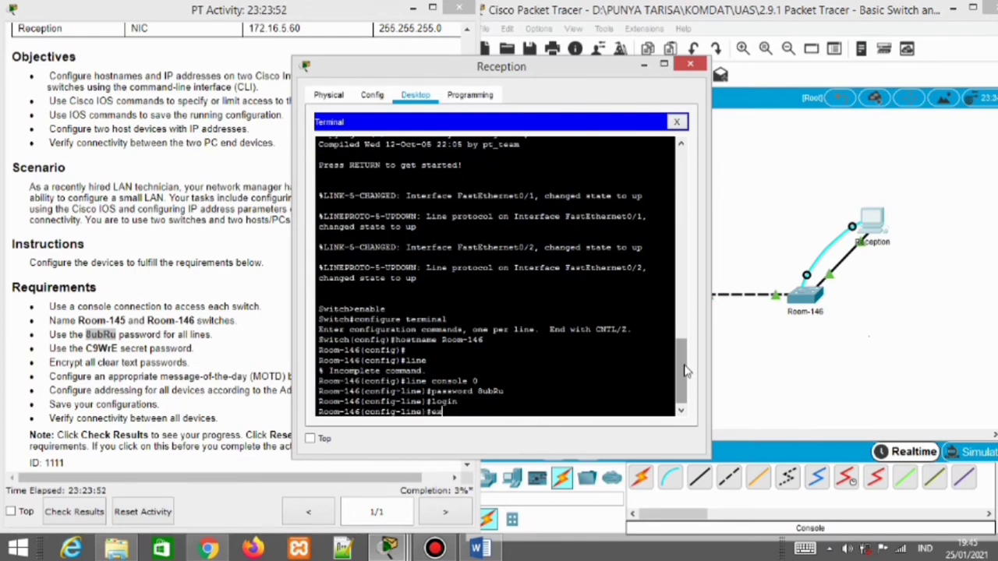
pyautogui.write('it')
pyautogui.press('Return')
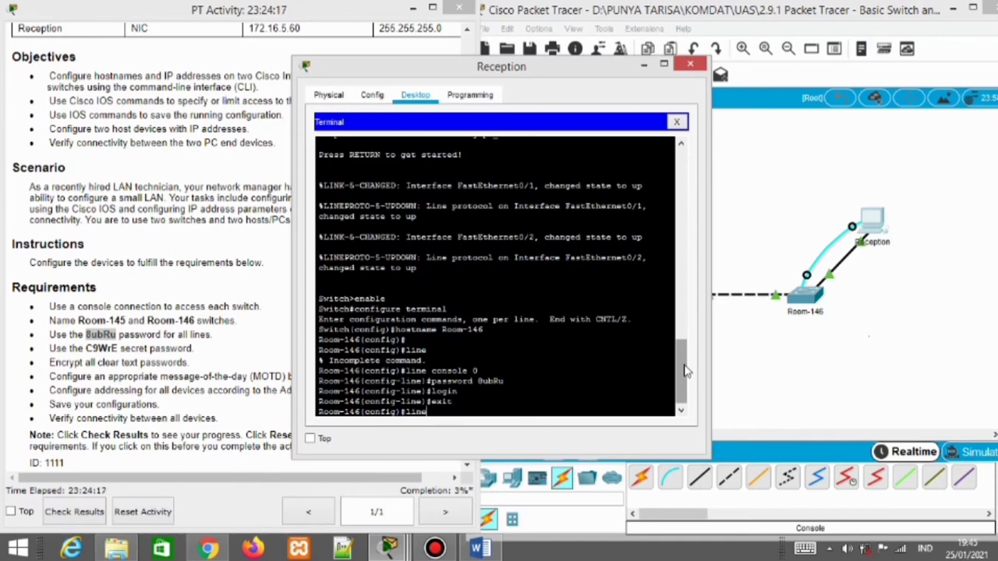
# Enter Room-146's vty 0 15 configuration, issue a password command, then minimize the Reception terminal
pyautogui.write('vty 0 15')
pyautogui.press('Return')
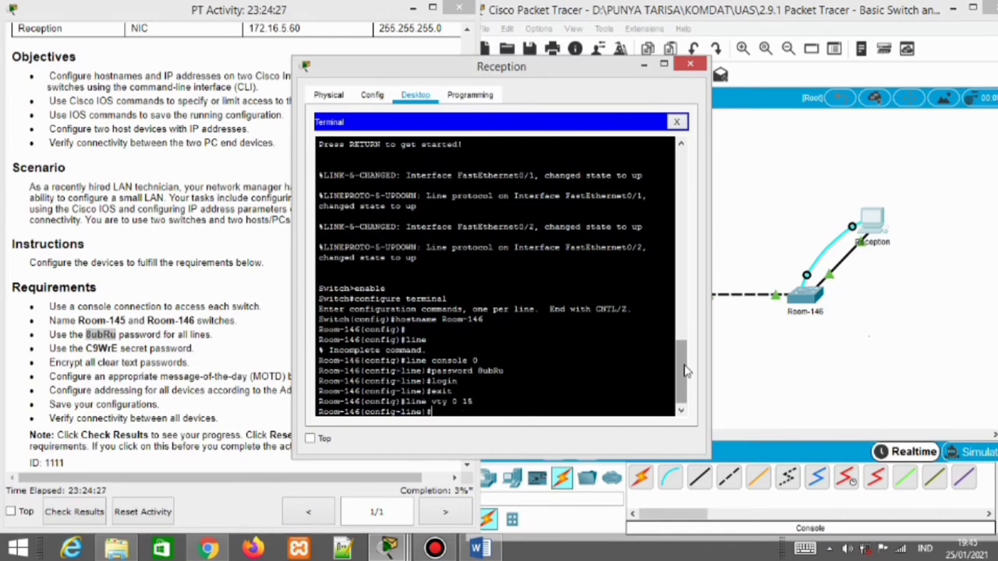
pyautogui.write('password')
pyautogui.press('Return')
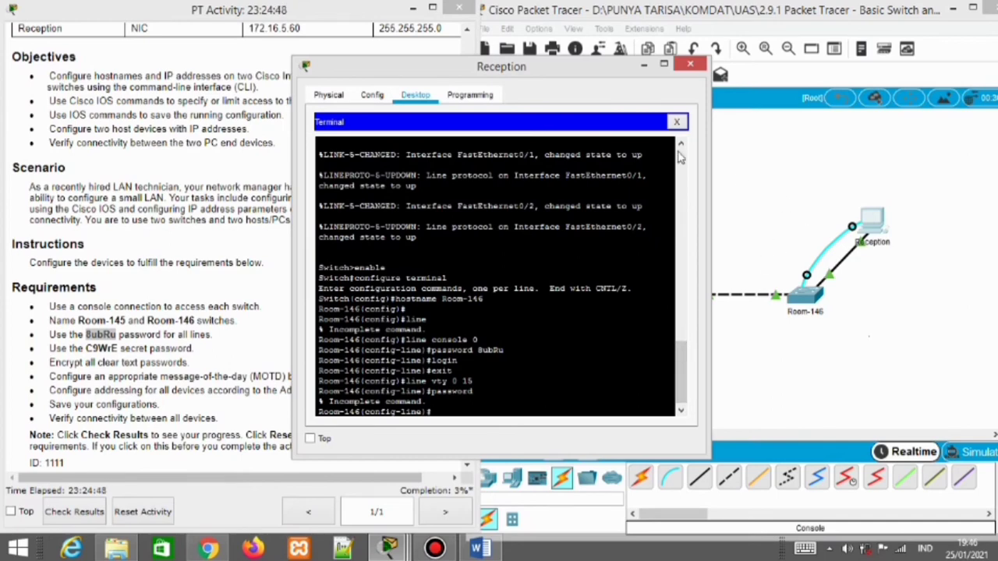
pyautogui.click(644, 66)
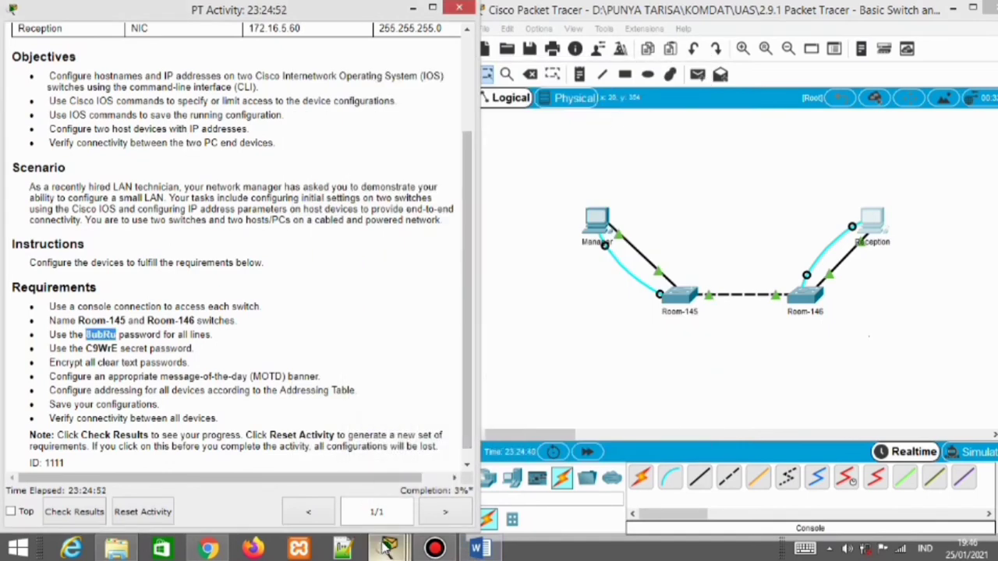
# From the Manager terminal, set the required console line 0 password on Room-145
pyautogui.moveTo(389, 548)
pyautogui.click(490, 467)
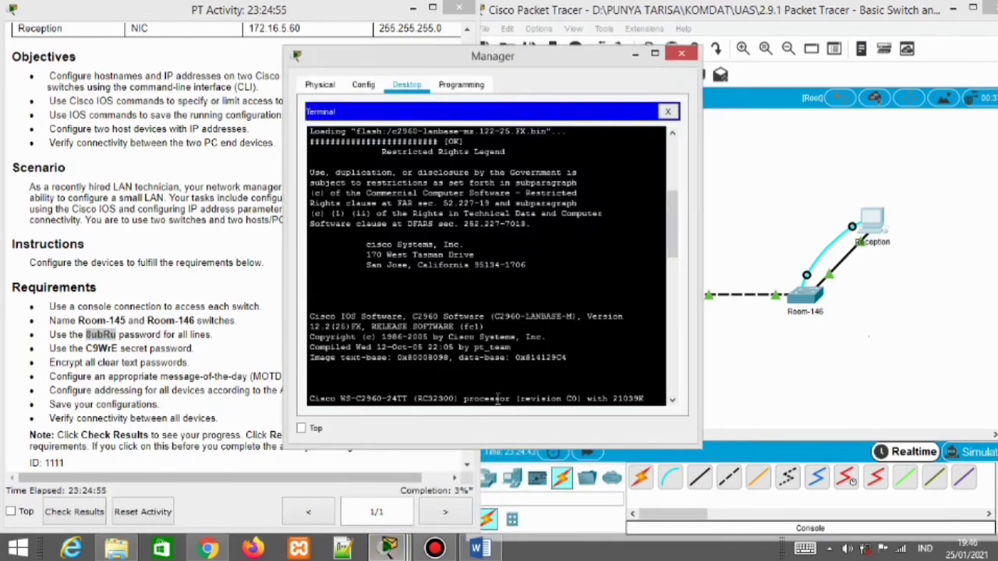
pyautogui.press('Return')
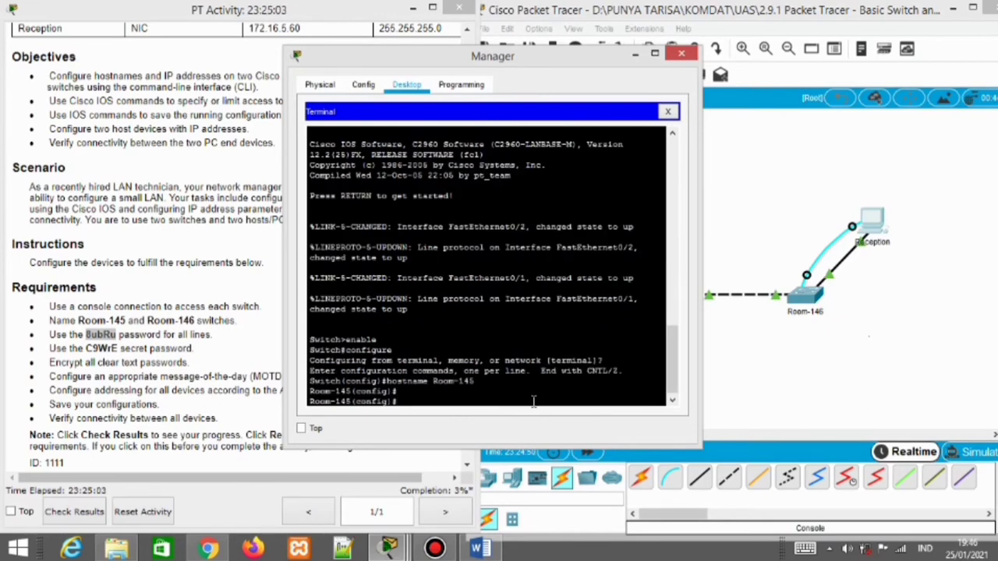
pyautogui.write('line console 0')
pyautogui.press('Return')
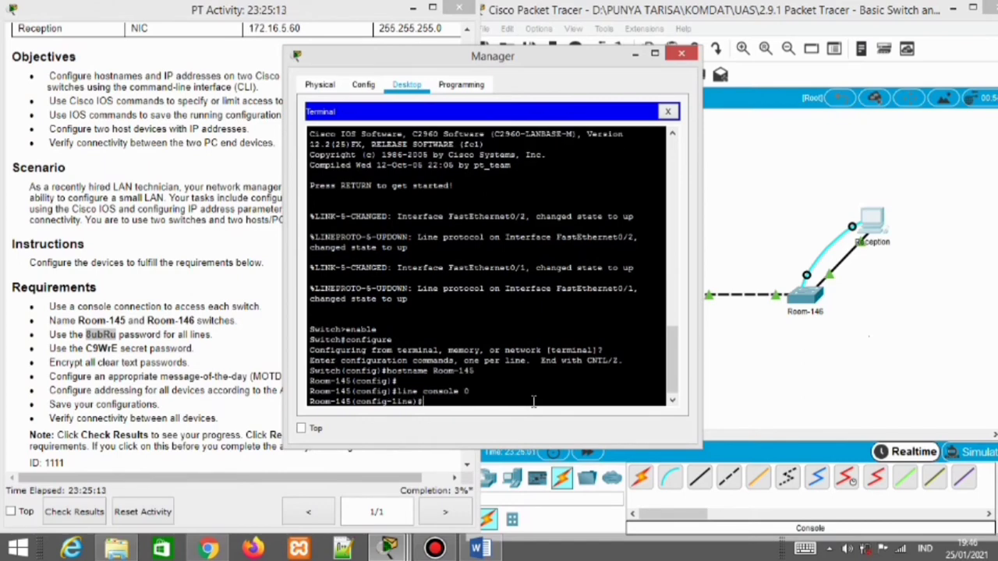
pyautogui.write('password BubR')
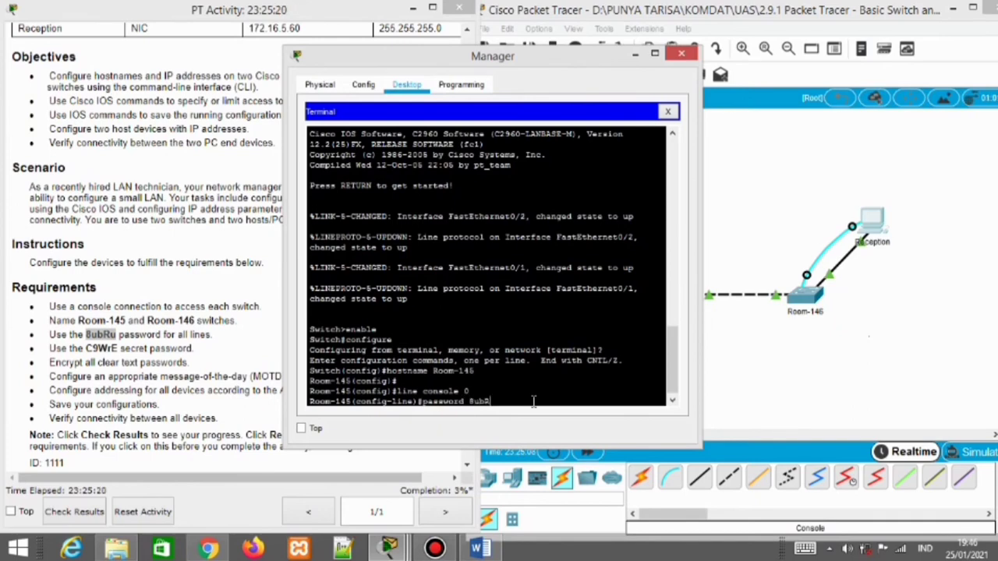
pyautogui.write('u')
pyautogui.press('Return')
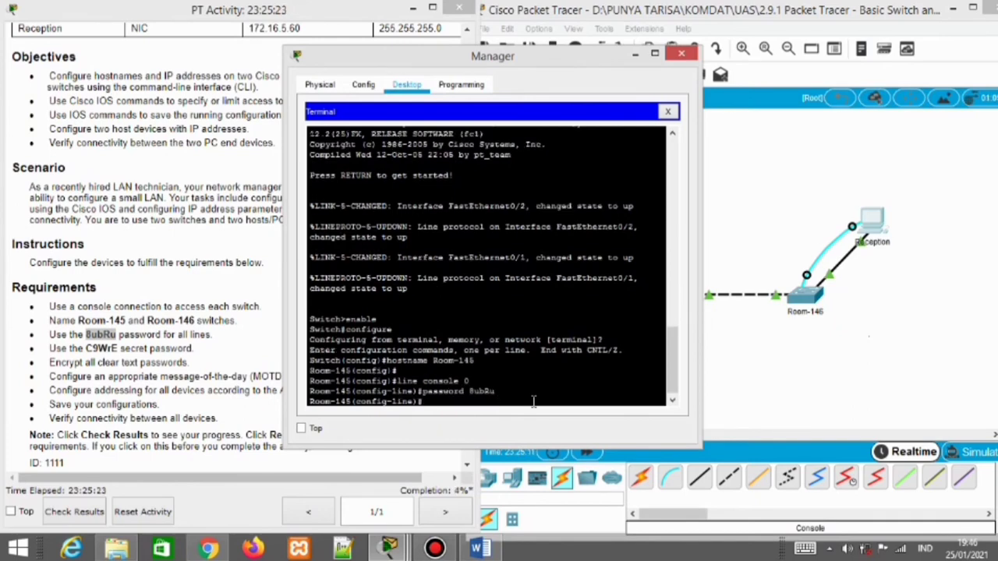
# Enter Room-145's vty 0 15 configuration, then exit line mode after a mistyped exit
pyautogui.press('Return')
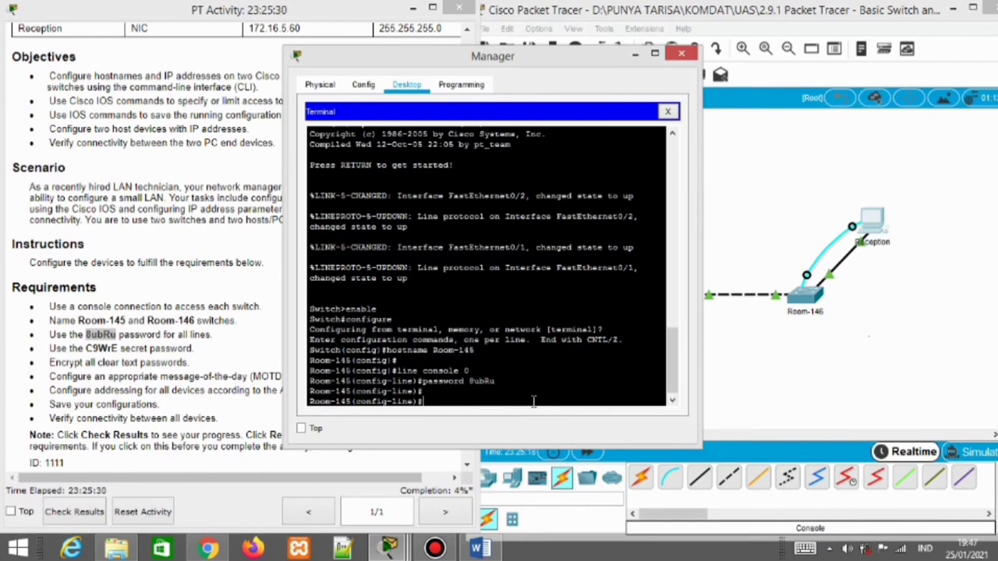
pyautogui.write('line vty 0 15')
pyautogui.press('Return')
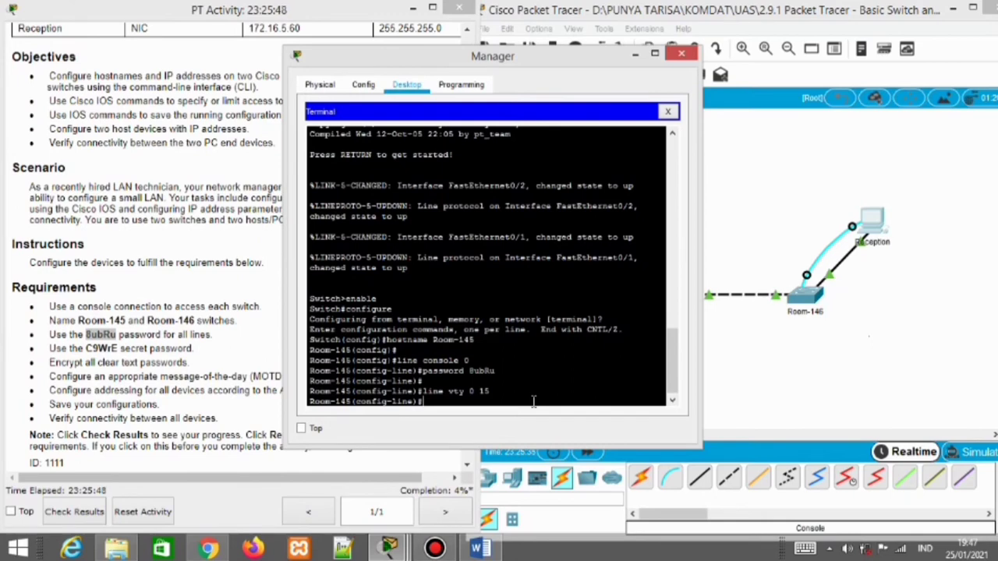
pyautogui.write('exkit')
pyautogui.press('Return')
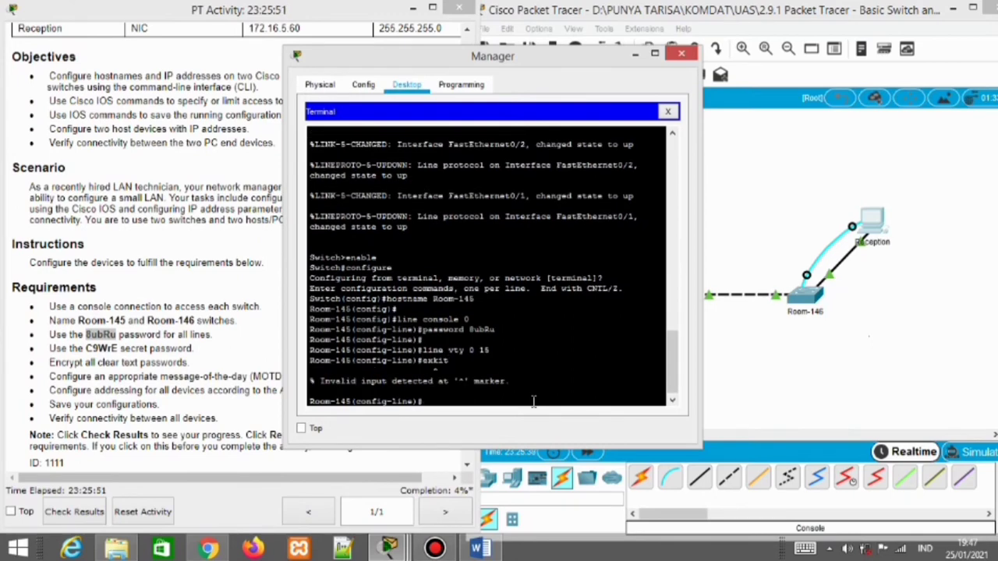
pyautogui.write('exit')
pyautogui.press('Return')
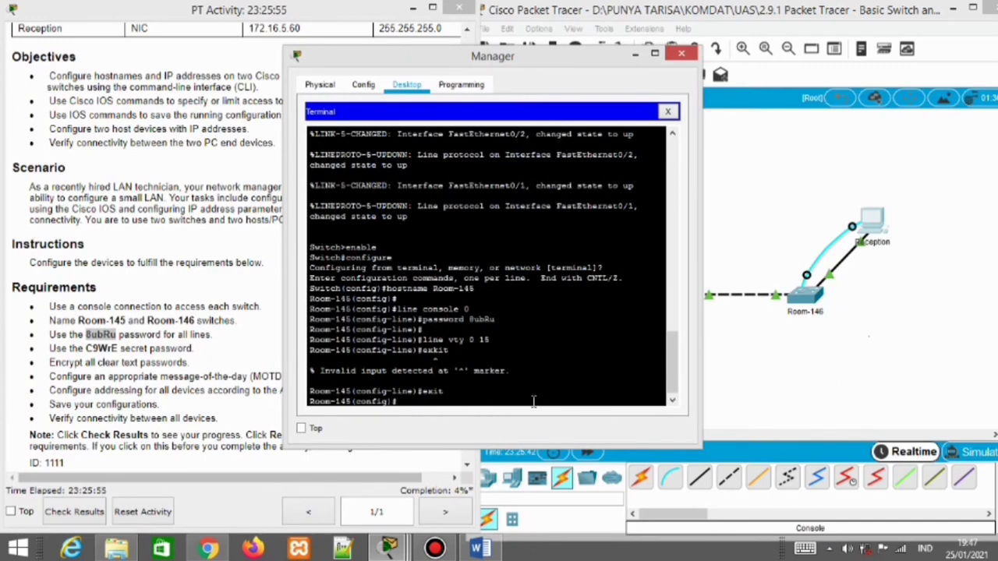
# Set the required vty 0–15 password with login on Room-145 and return to global config
pyautogui.write('line vty 0 15')
pyautogui.press('Return')
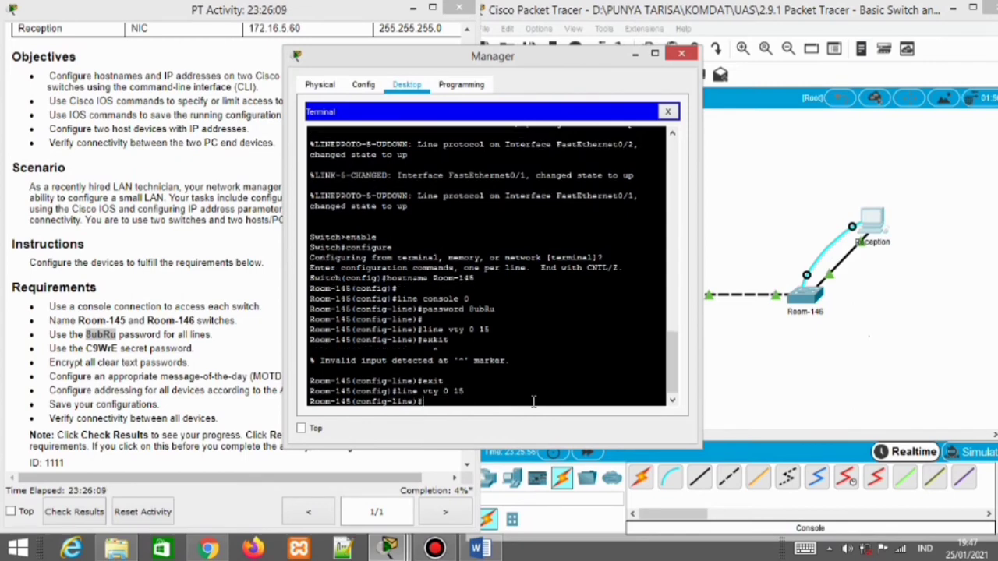
pyautogui.write('password BubRu')
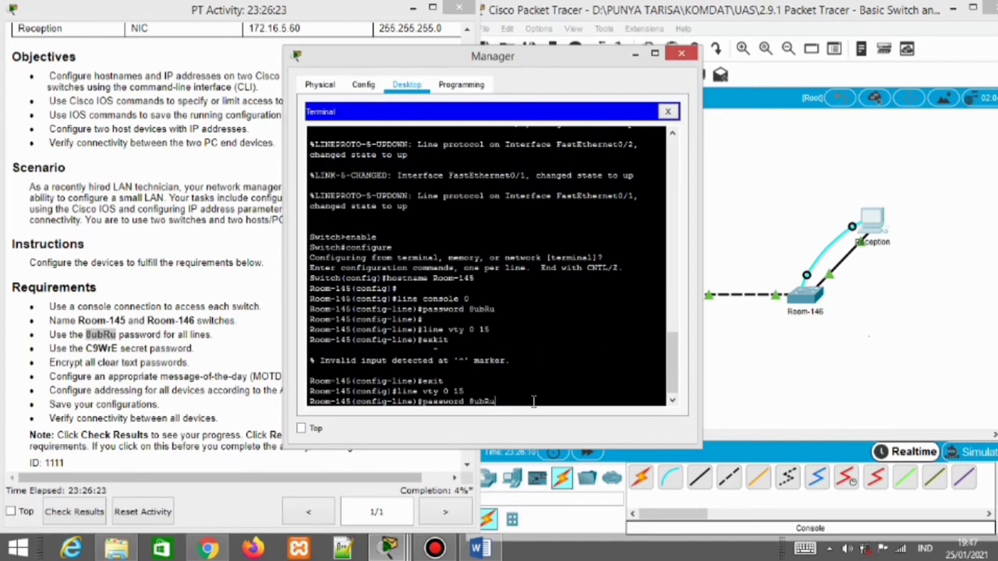
pyautogui.press('Return')
pyautogui.write('login')
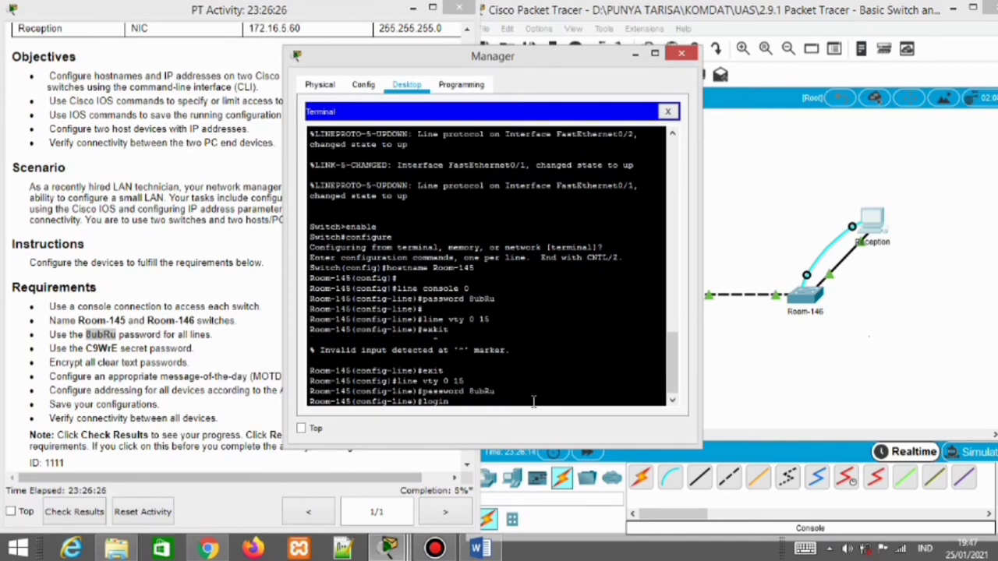
pyautogui.press('Return')
pyautogui.write('ex')
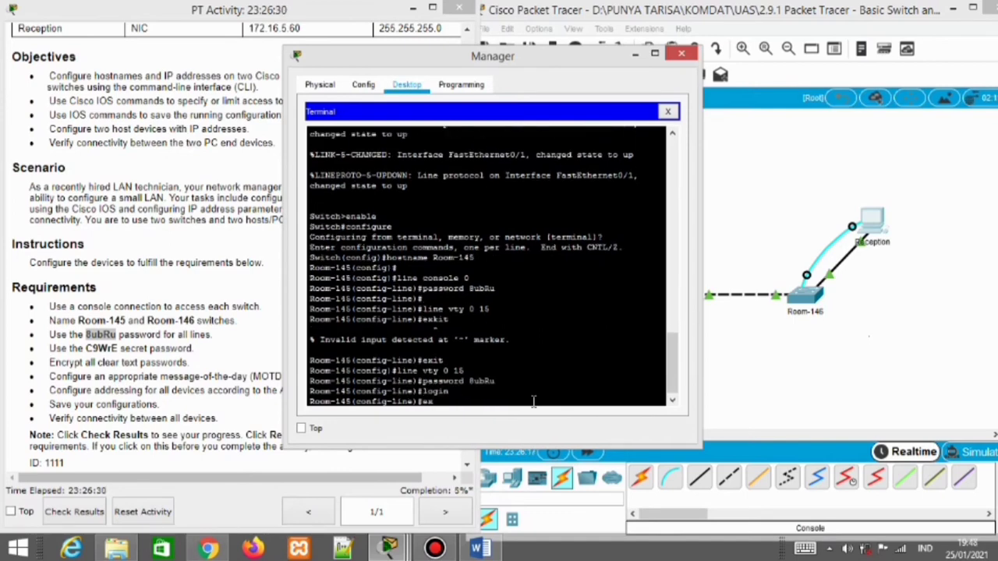
pyautogui.write('it')
pyautogui.press('Return')
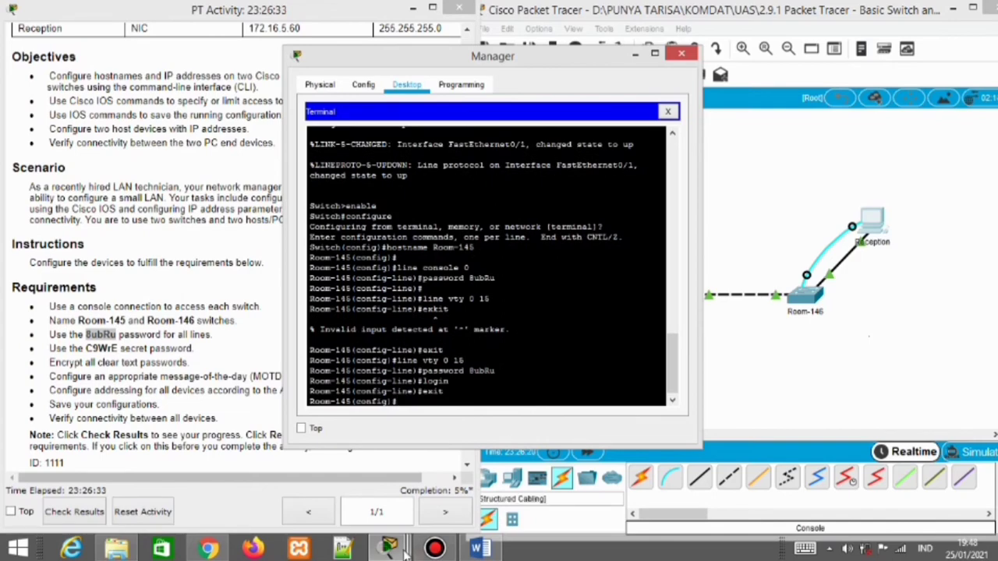
# In the Reception terminal, leave Room-146's line configuration and submit a login command
pyautogui.moveTo(388, 549)
pyautogui.click(613, 469)
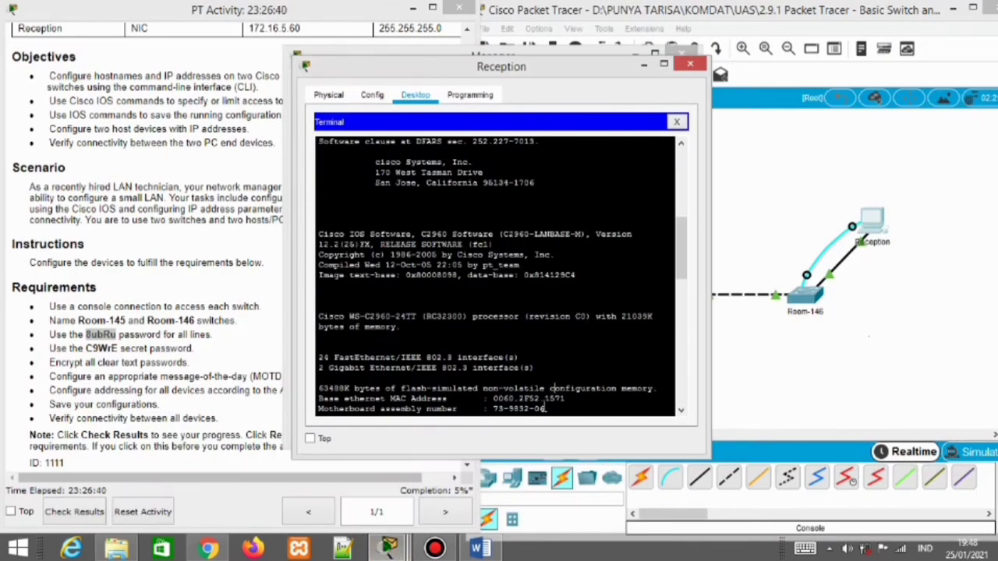
pyautogui.press('Return')
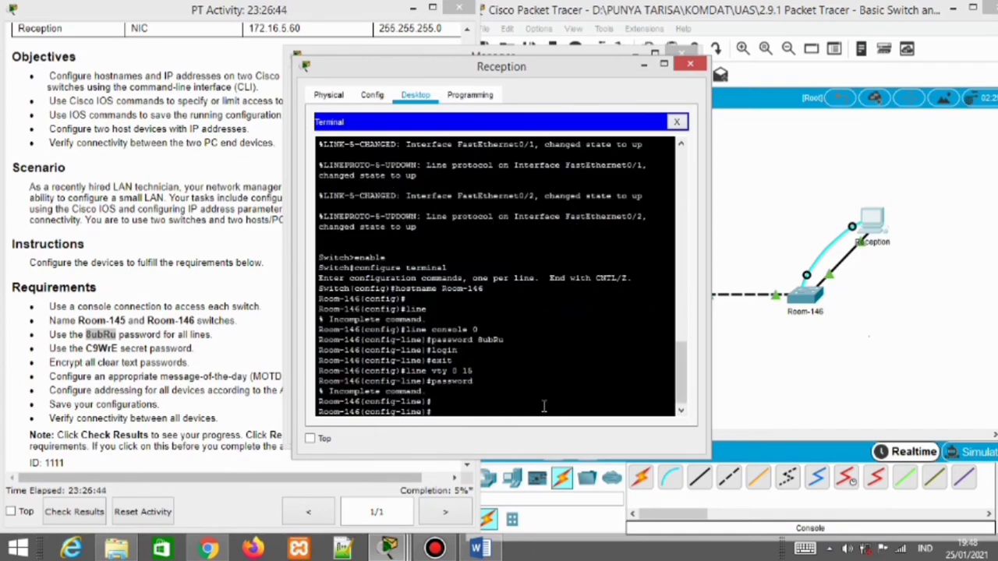
pyautogui.write('exit')
pyautogui.press('Return')
pyautogui.write('lo')
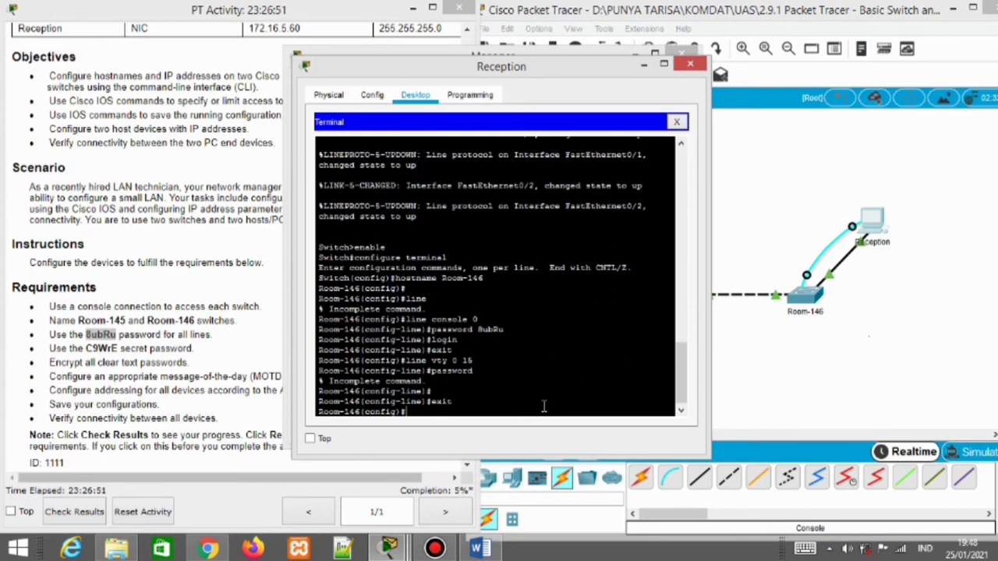
pyautogui.write('gin')
pyautogui.press('Return')
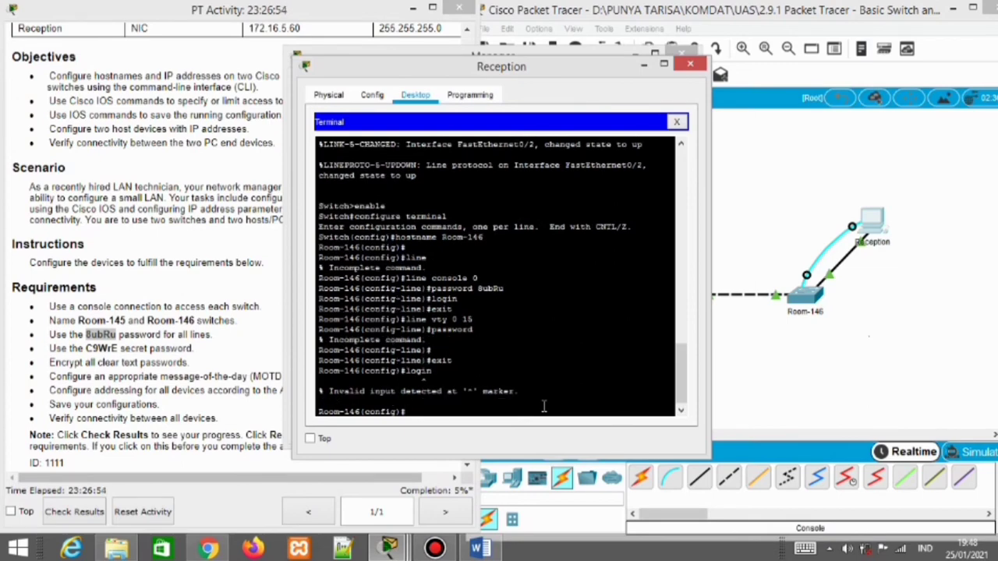
# Give Room-146's vty lines 0–15 the required password and login, then minimize both terminals
pyautogui.write('line vty 0 15')
pyautogui.press('Return')
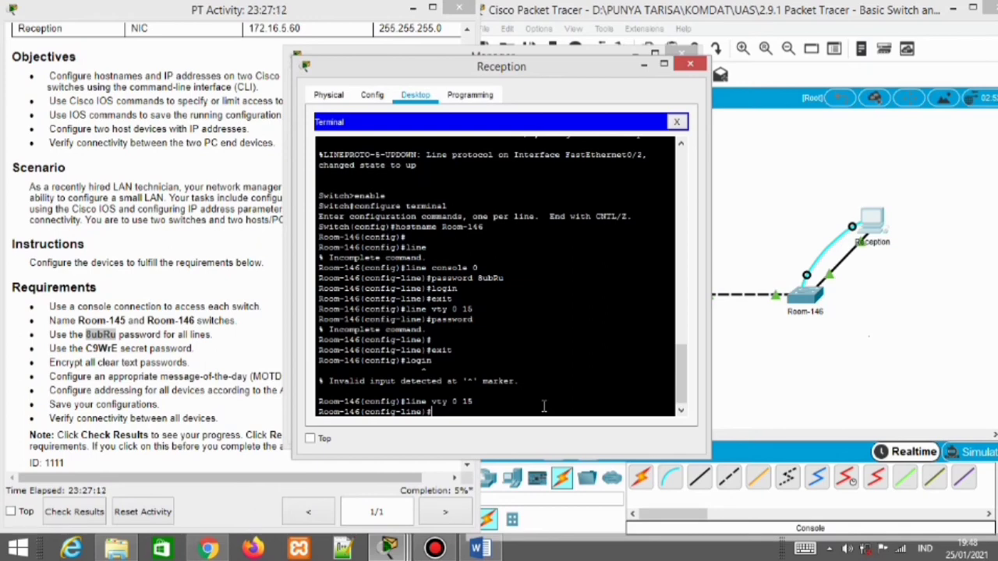
pyautogui.write('password BubRu')
pyautogui.press('Return')
pyautogui.write('log')
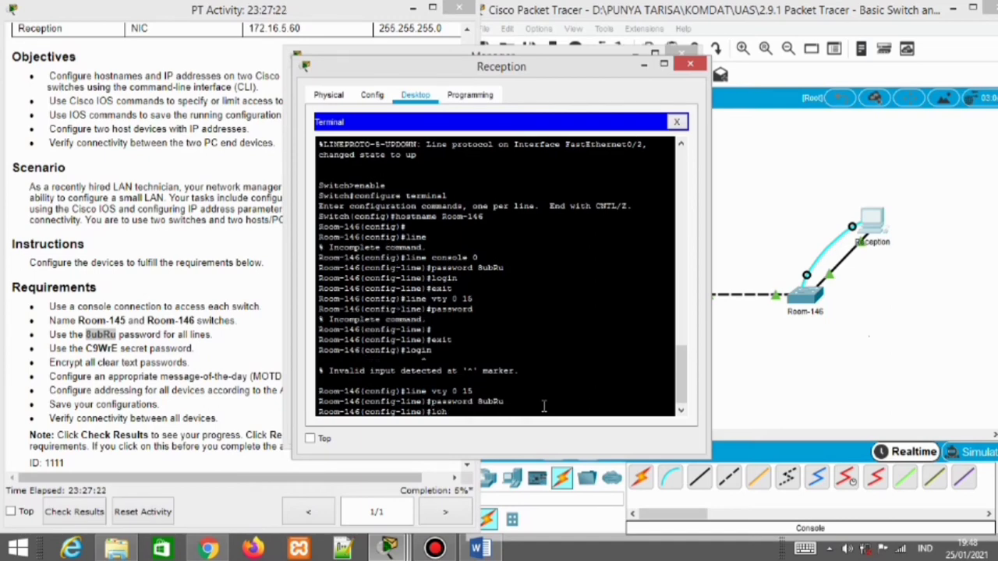
pyautogui.write('gin')
pyautogui.press('BackSpace')
pyautogui.press('BackSpace')
pyautogui.press('BackSpace')
pyautogui.press('BackSpace')
pyautogui.write('gin')
pyautogui.press('Return')
pyautogui.write('exit')
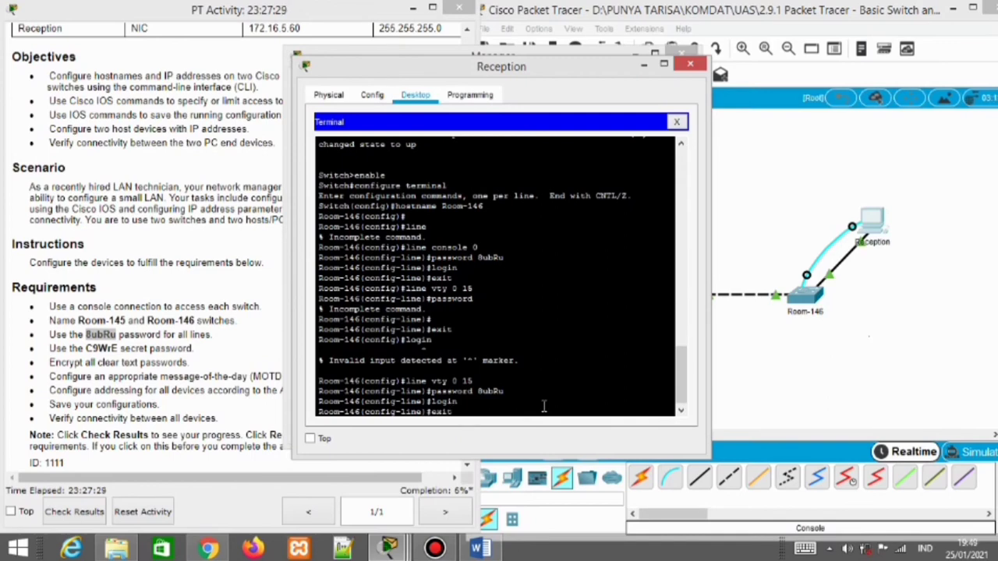
pyautogui.press('Return')
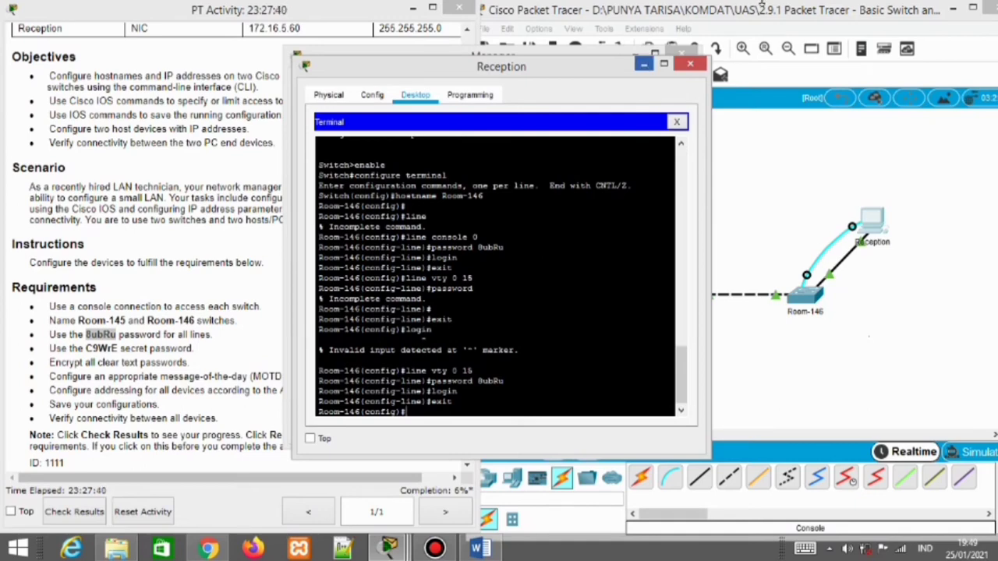
pyautogui.click(644, 65)
pyautogui.click(657, 50)
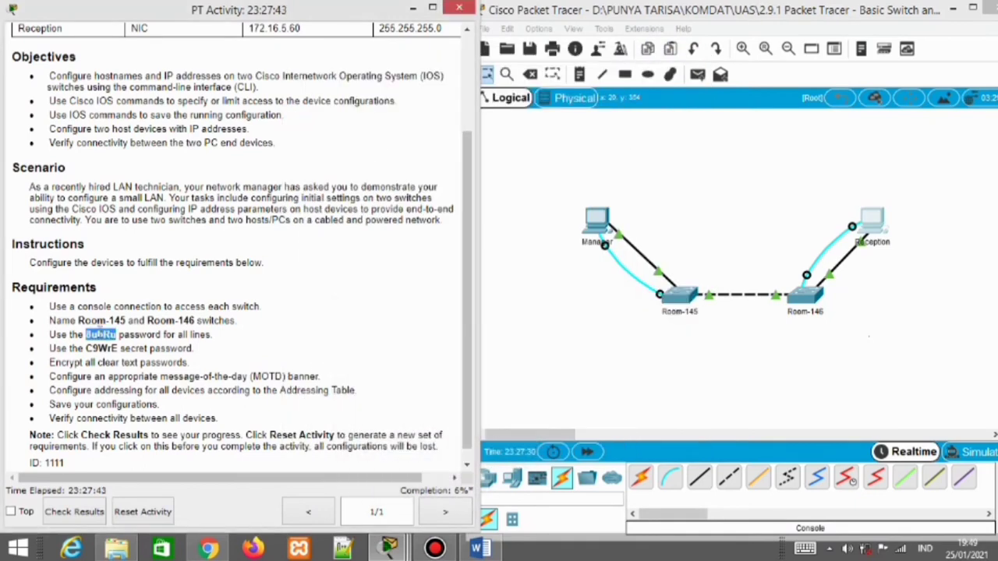
# Set the required enable secret on Room-145 from the Manager terminal
pyautogui.click(130, 358)
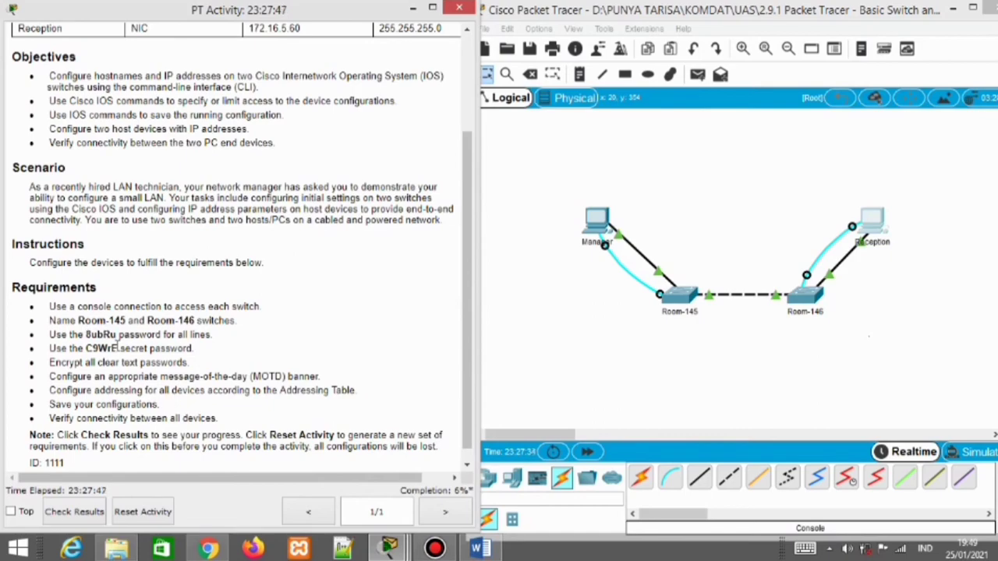
pyautogui.moveTo(401, 551)
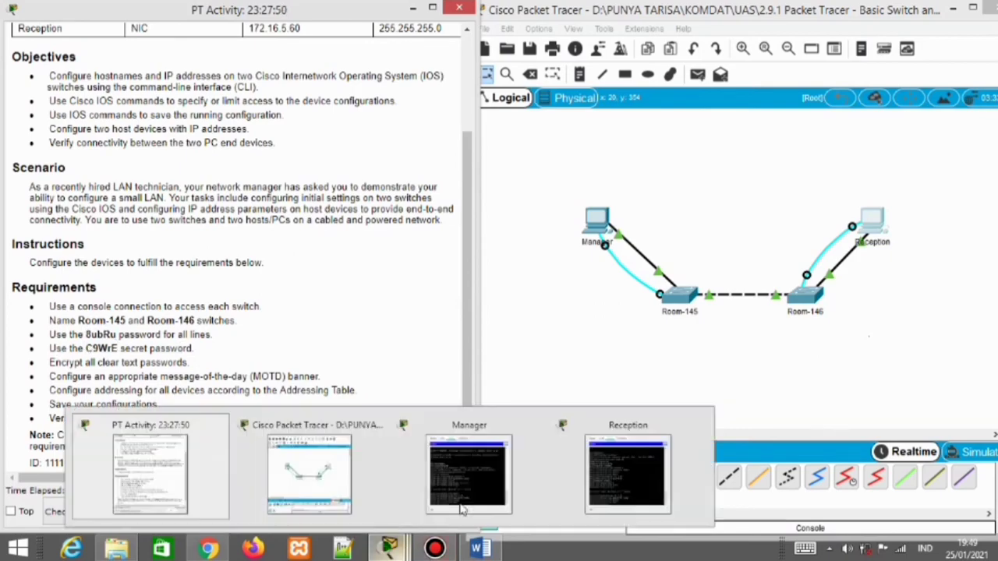
pyautogui.click(489, 477)
pyautogui.scroll(-15, 540, 396)
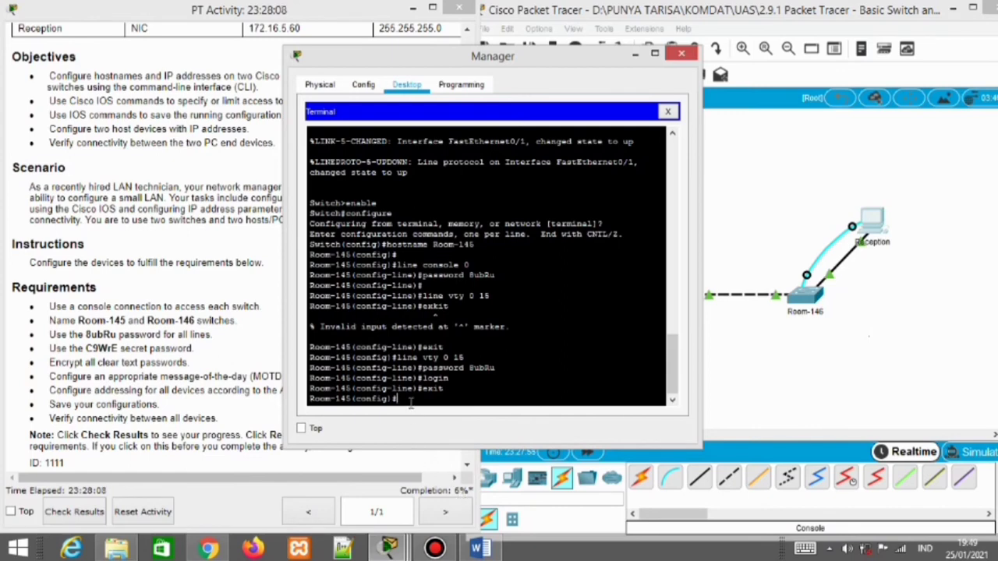
pyautogui.write('enable secret')
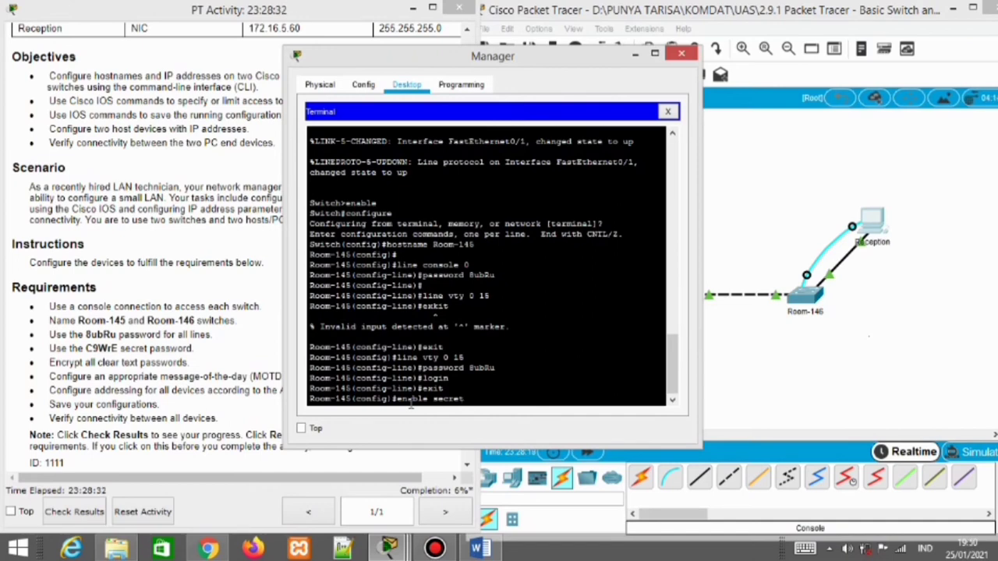
pyautogui.write('cret C9WrE')
pyautogui.press('Return')
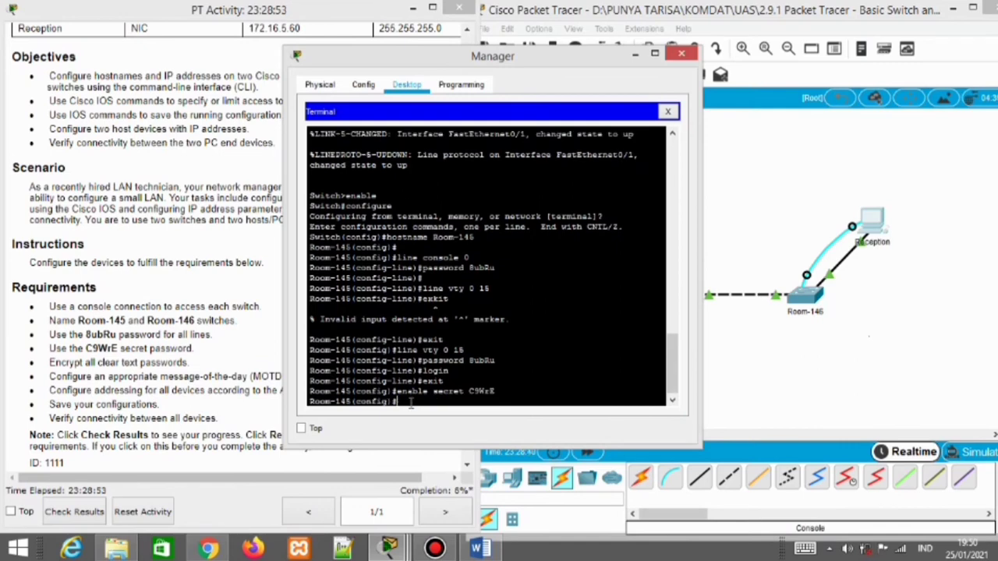
# Set the same enable secret on Room-146 via the Reception terminal, then minimize both terminals
pyautogui.moveTo(415, 538)
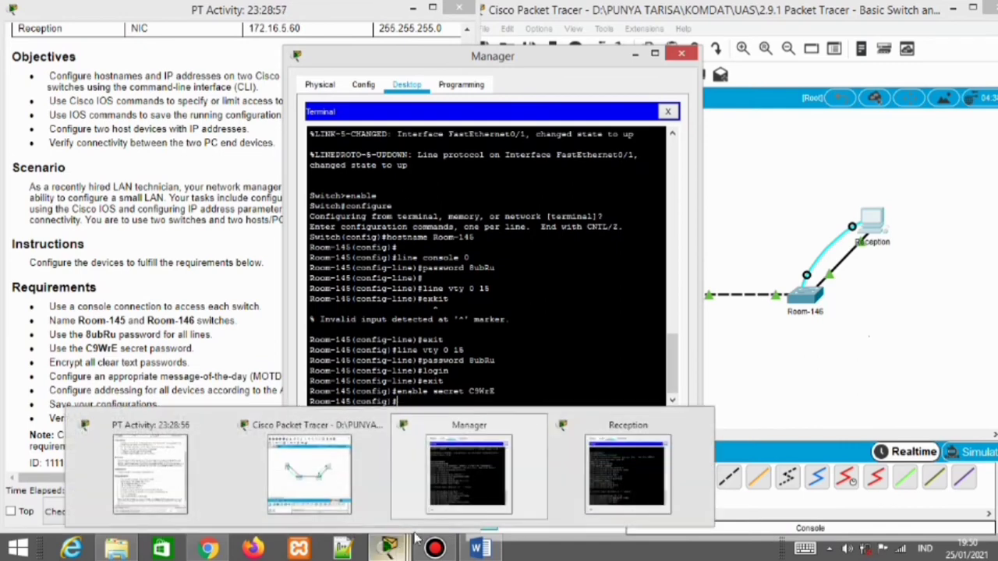
pyautogui.click(628, 474)
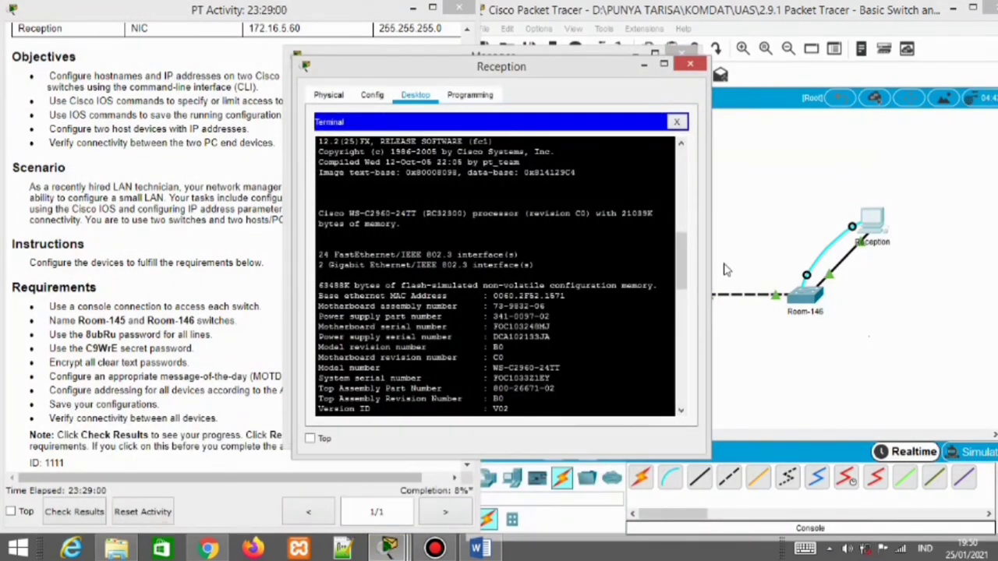
pyautogui.moveTo(684, 267); pyautogui.dragTo(680, 411)
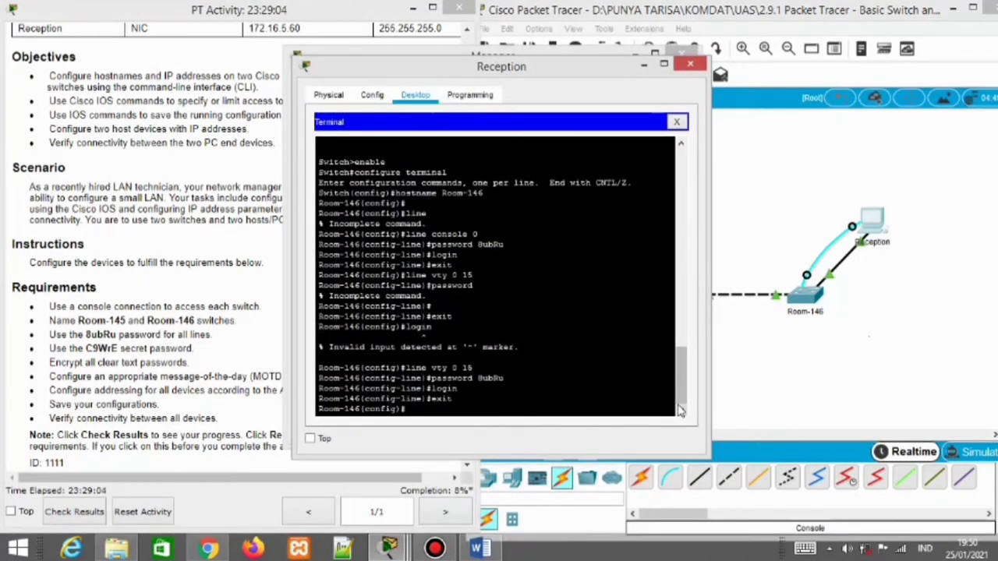
pyautogui.press('Return')
pyautogui.write('enable')
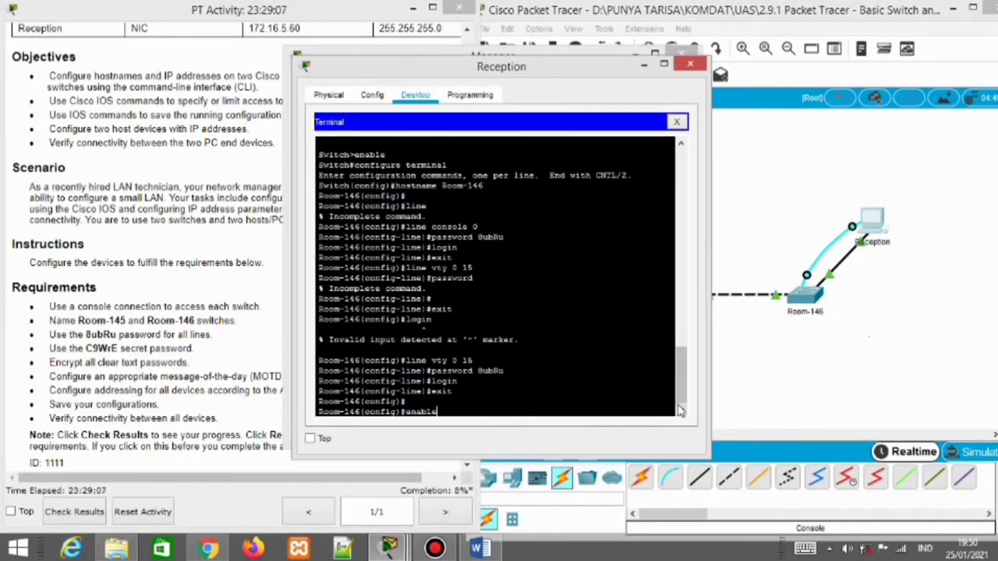
pyautogui.write(' secret C9WrE')
pyautogui.press('Return')
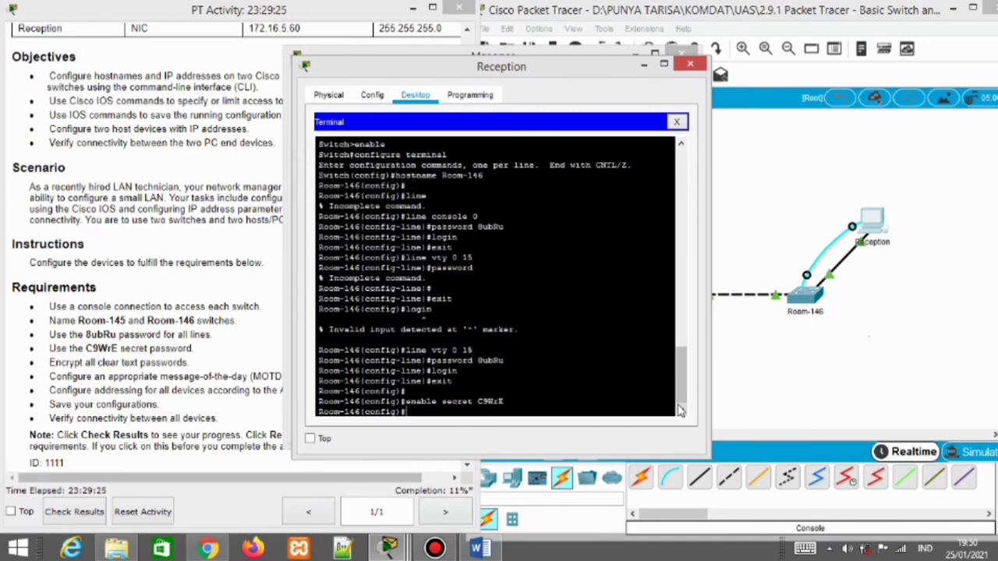
pyautogui.click(644, 64)
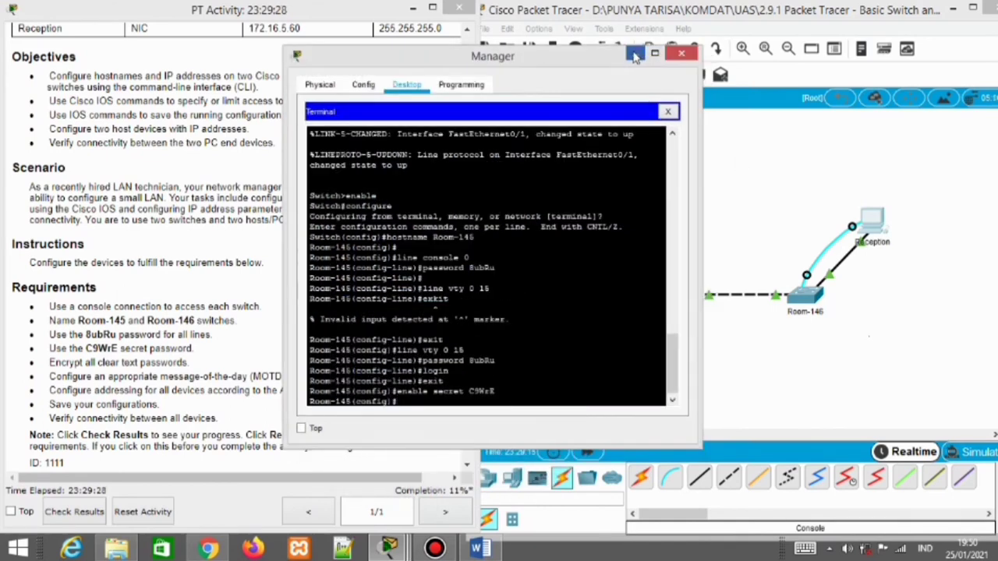
pyautogui.click(635, 56)
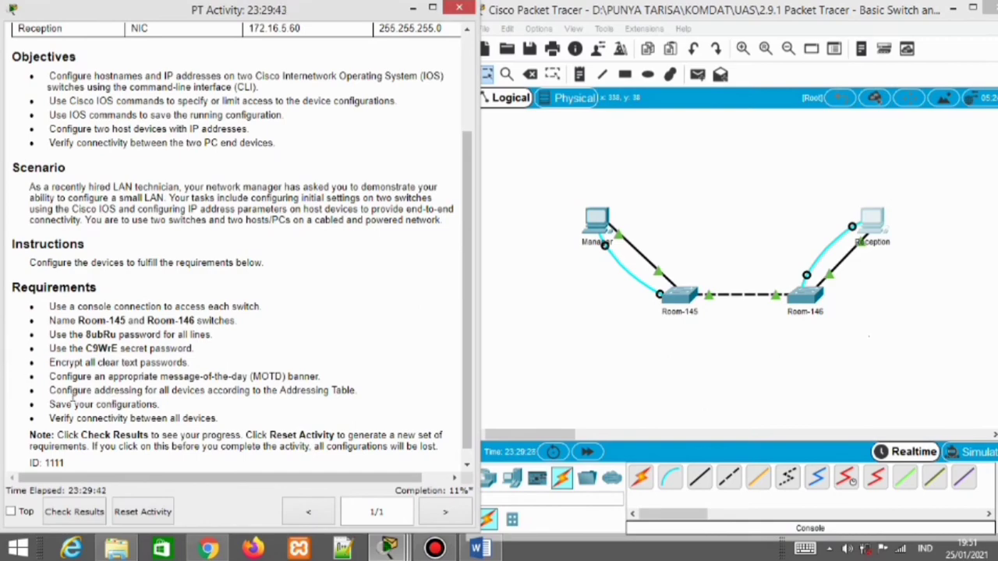
# Run service password-encryption on Room-146, then close the Reception window
pyautogui.moveTo(390, 549)
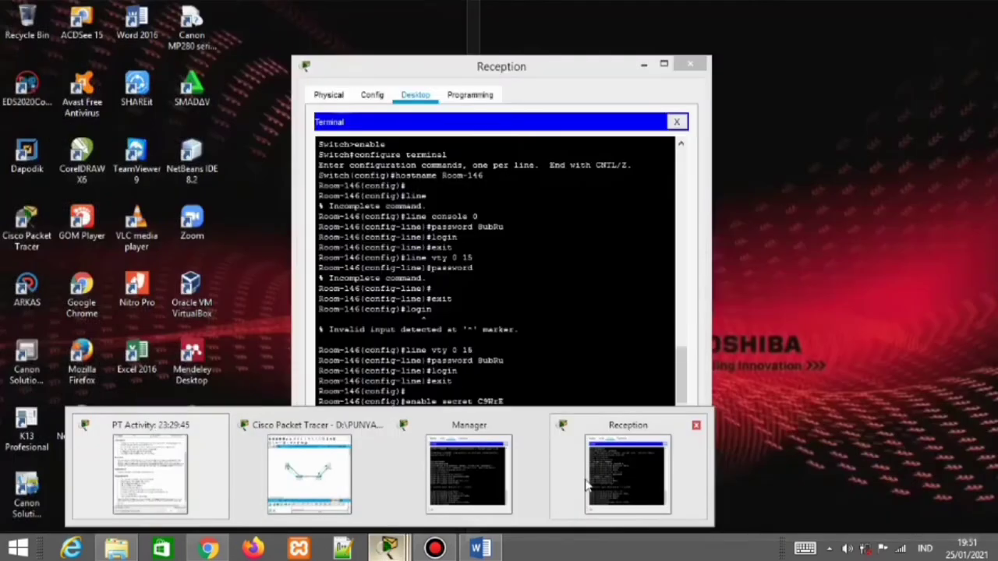
pyautogui.click(589, 485)
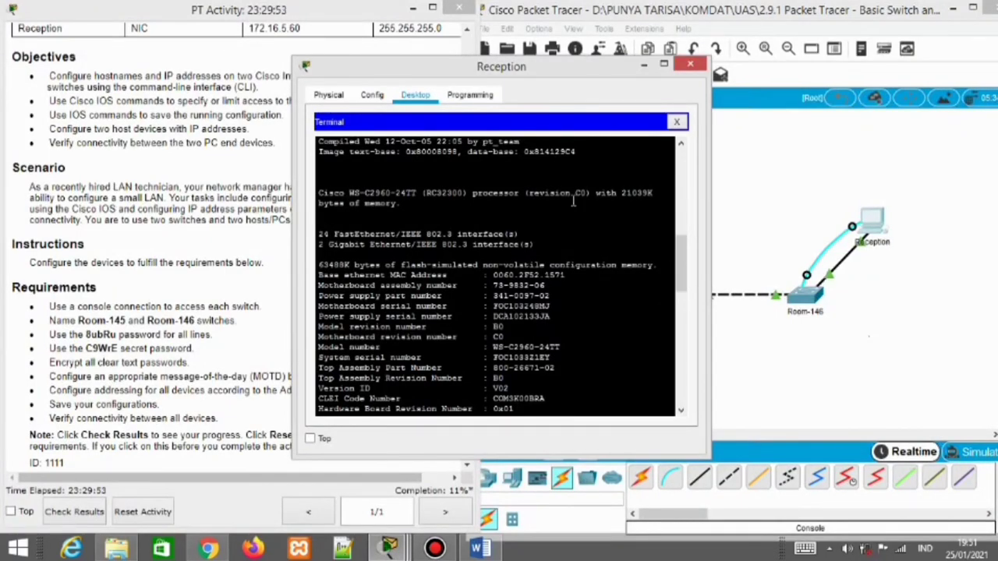
pyautogui.scroll(-10, 538, 374)
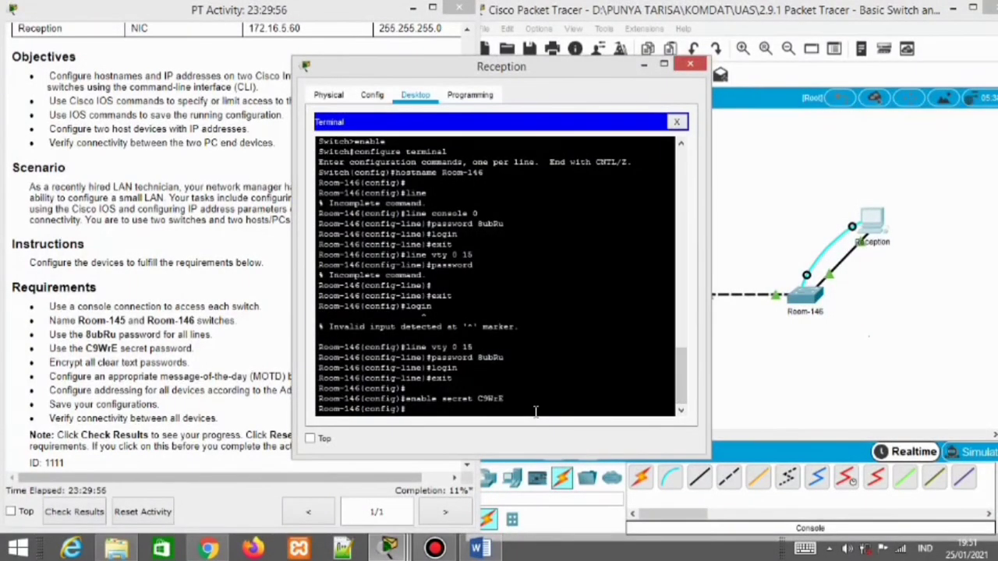
pyautogui.press('Return')
pyautogui.write('sa')
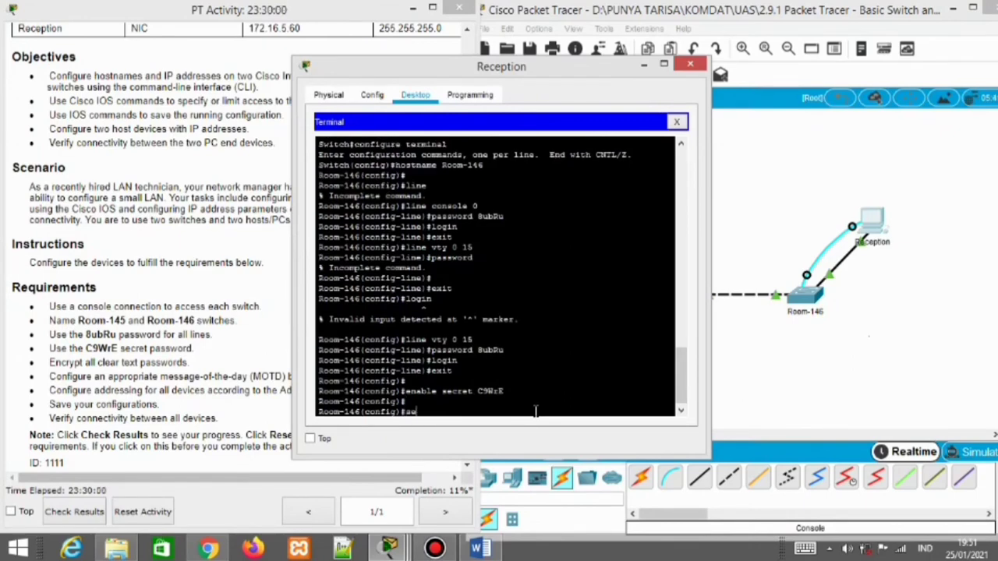
pyautogui.write('rvice password-')
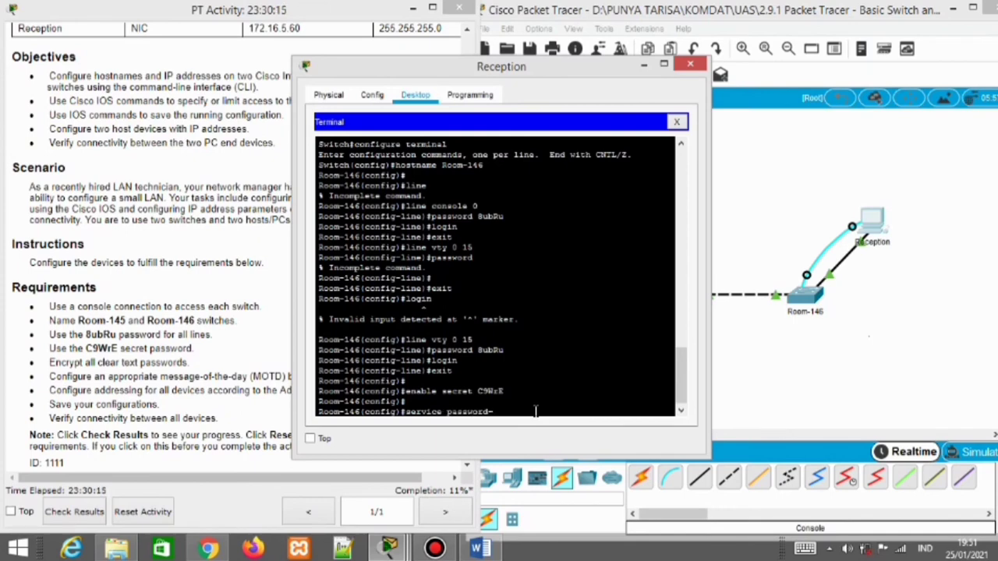
pyautogui.write('encry')
pyautogui.write('ption')
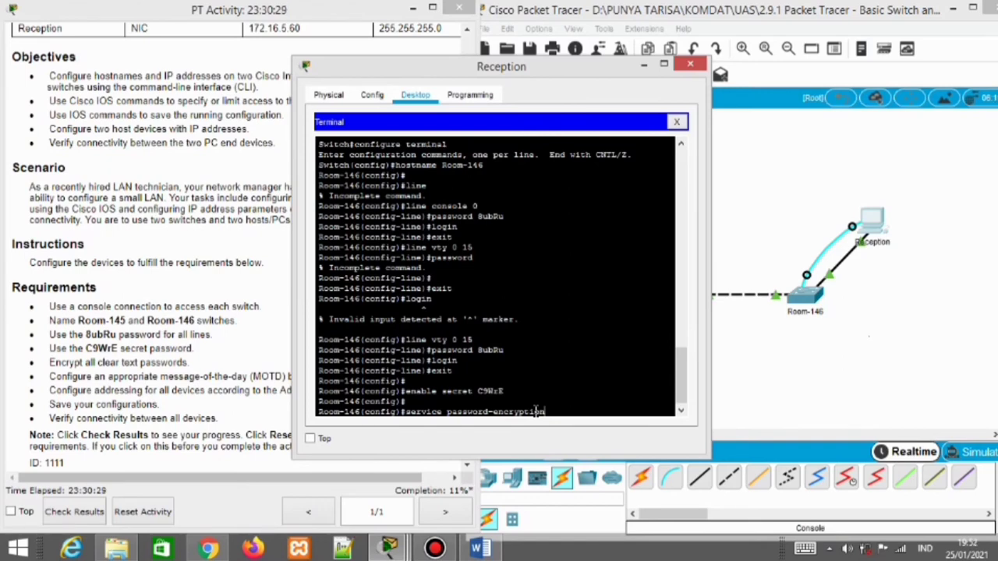
pyautogui.press('Return')
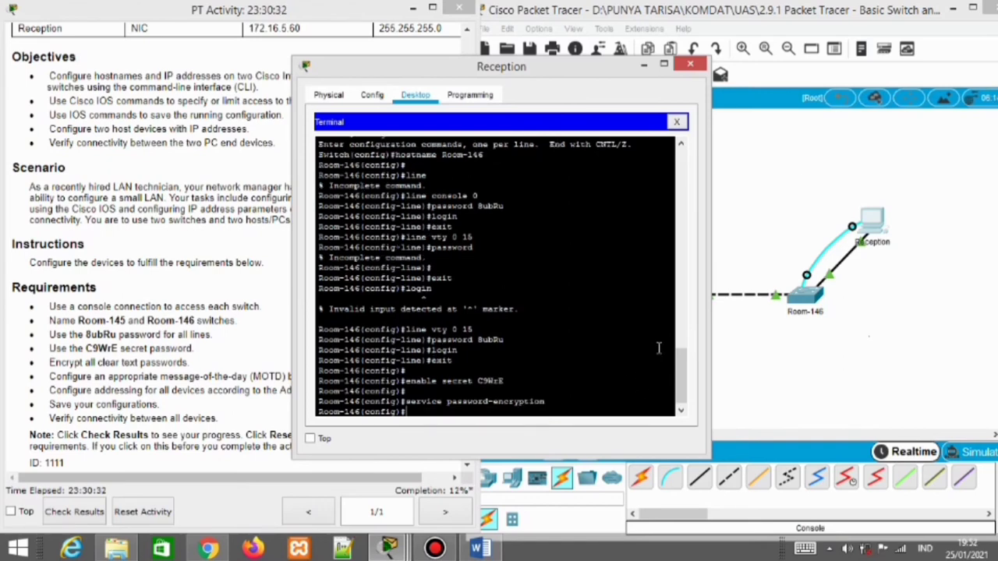
pyautogui.click(691, 64)
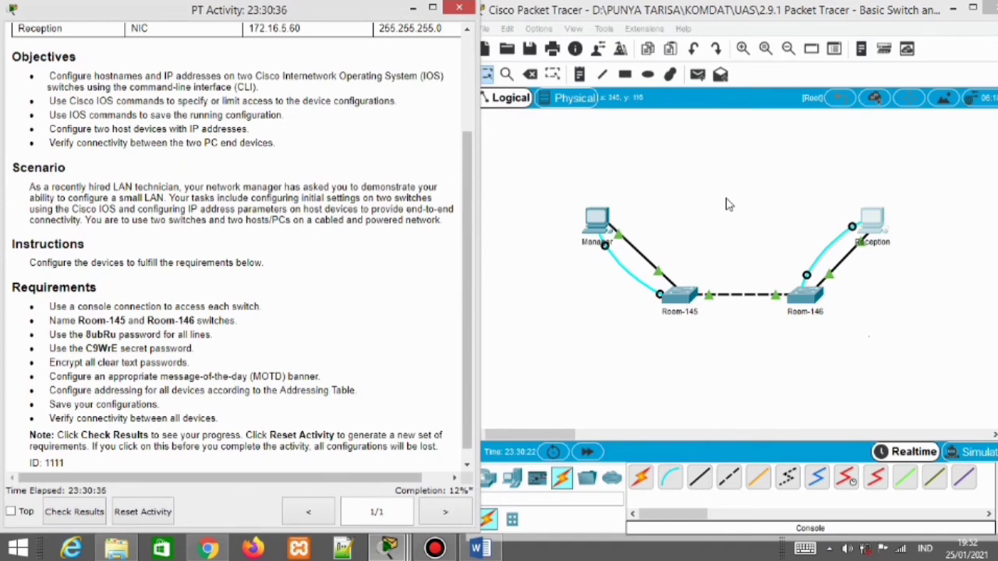
# Enable service password-encryption on Room-145 after a rejected mistyped attempt, then start a banner motd command
pyautogui.click(599, 231)
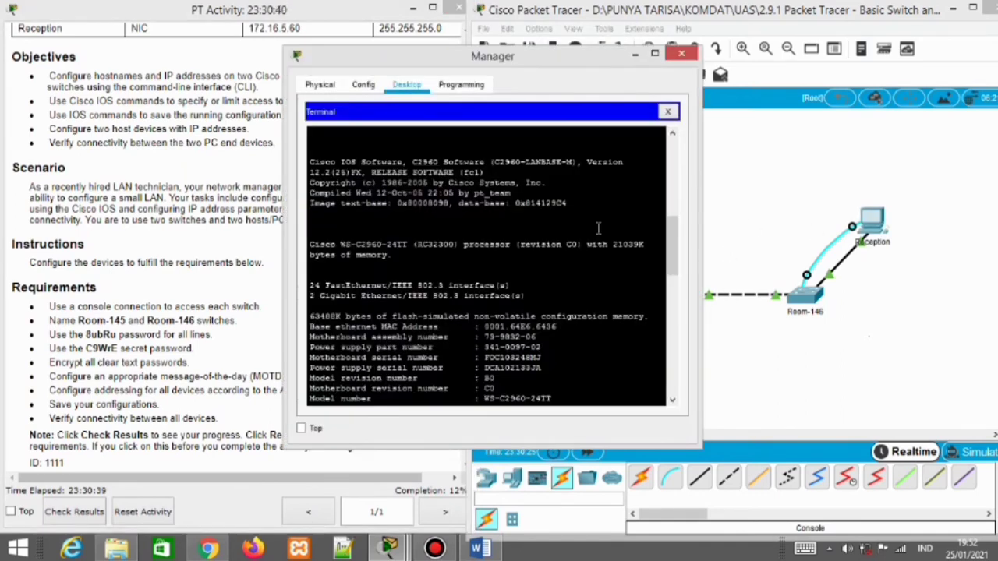
pyautogui.rightClick(597, 231)
pyautogui.moveTo(671, 215); pyautogui.dragTo(670, 396)
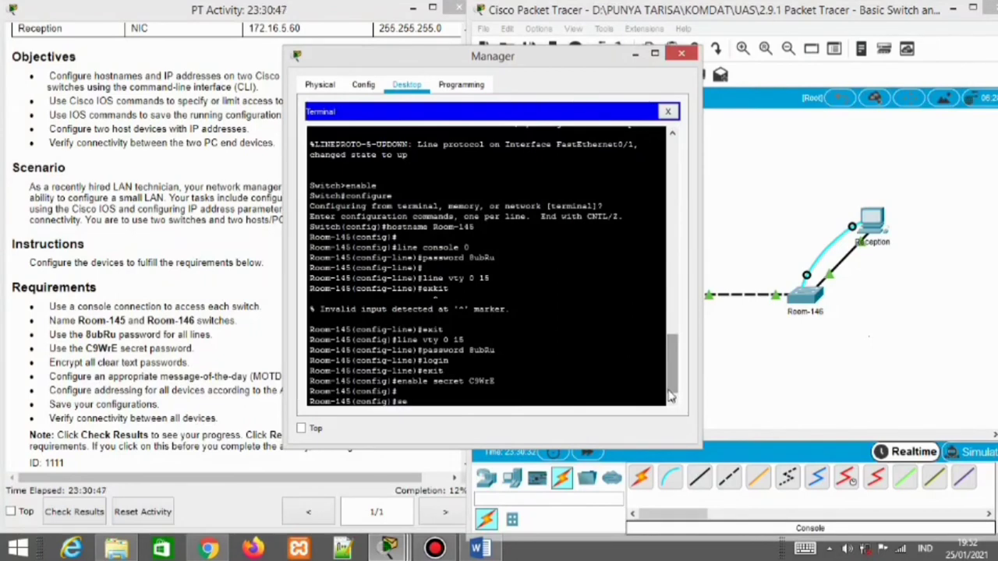
pyautogui.write('vice password')
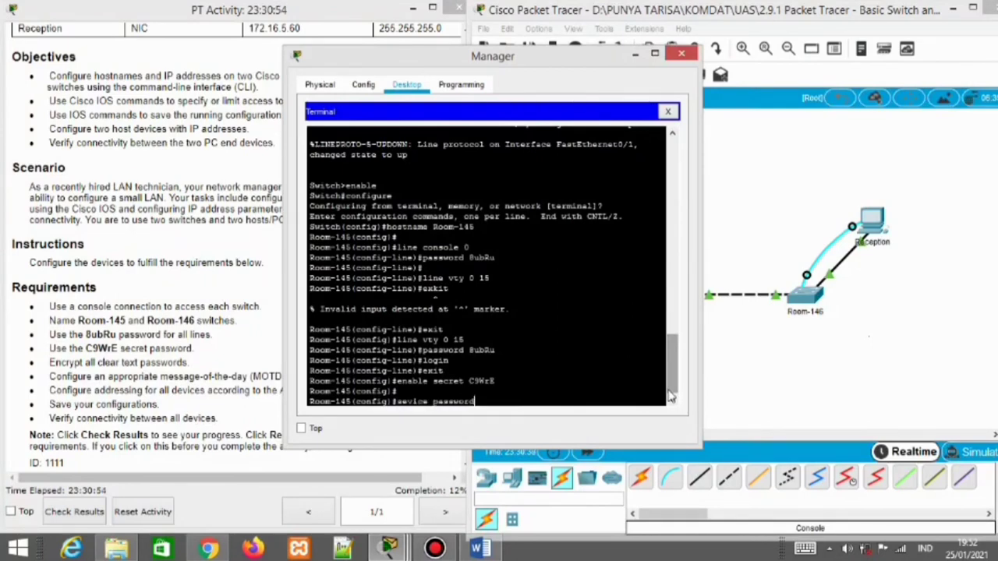
pyautogui.write('-encryption')
pyautogui.press('Return')
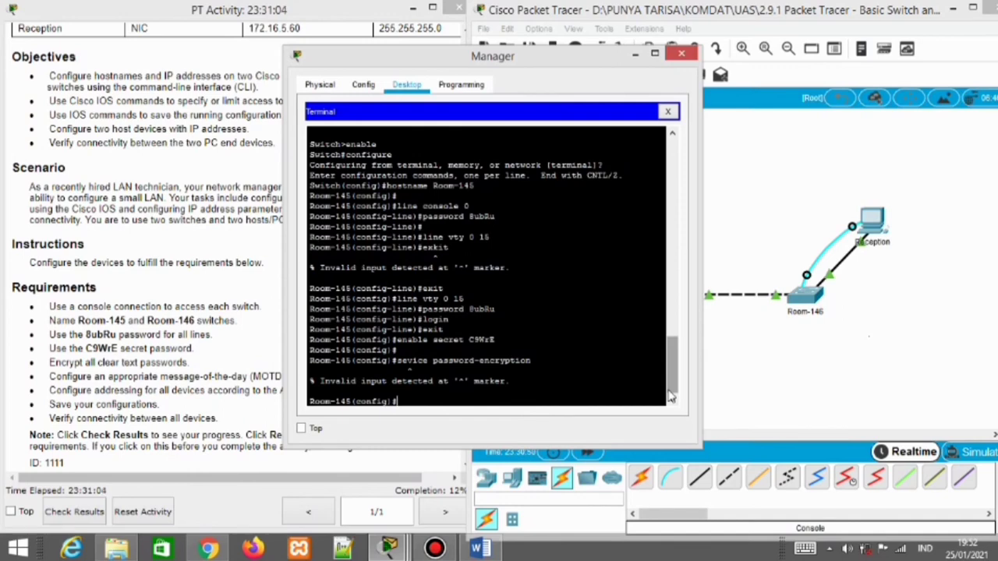
pyautogui.write('service passwo')
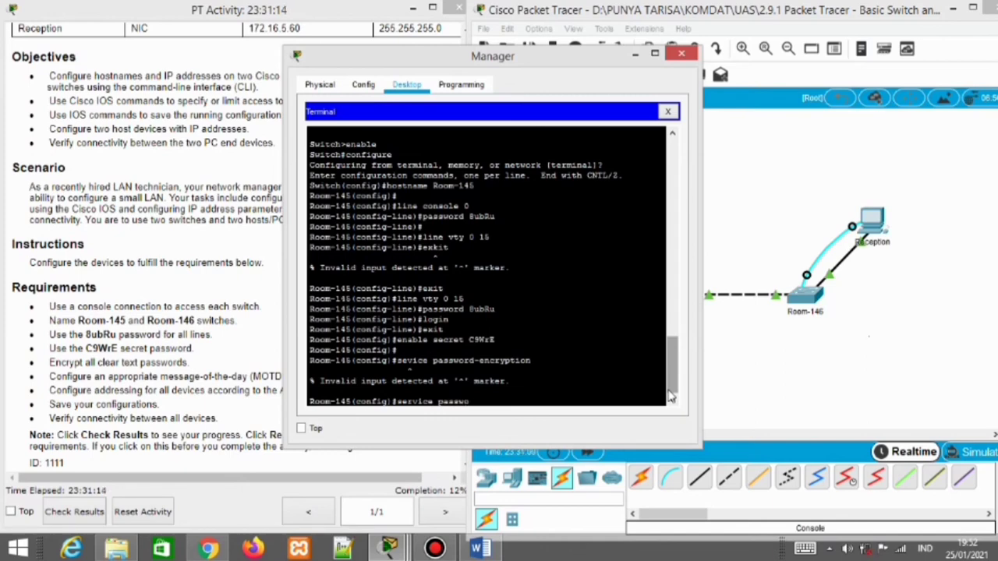
pyautogui.write('rd-encryption')
pyautogui.press('Return')
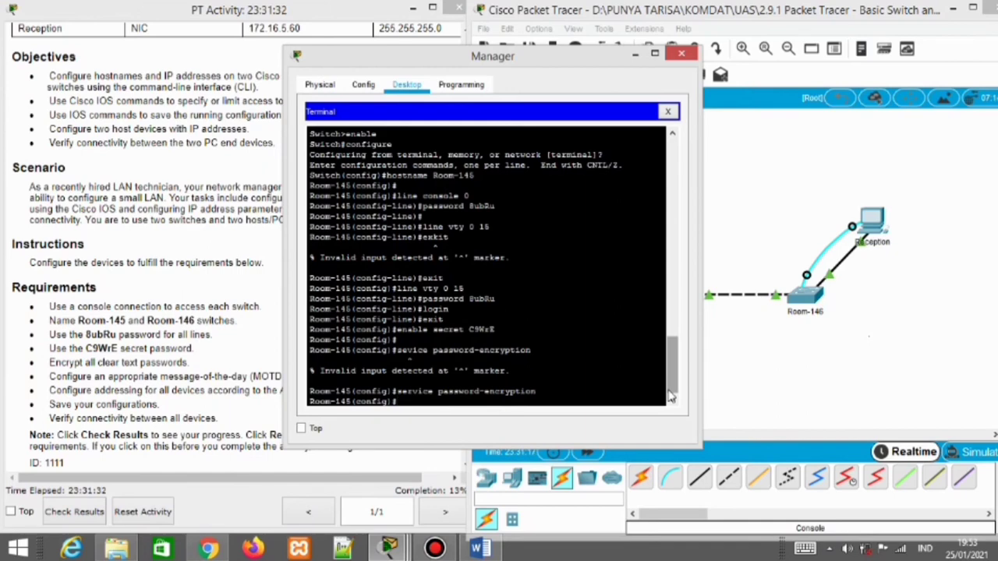
pyautogui.write('banner motd')
# Finish Room-145's MOTD banner 'Unauthorized access is strictly Prohibited' and close the Manager window
pyautogui.write('Un')
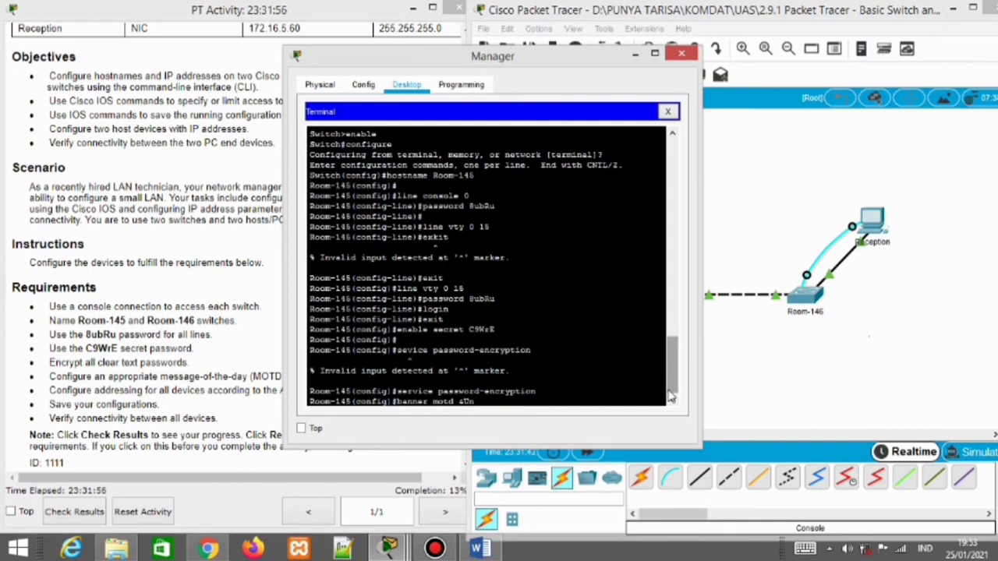
pyautogui.write('authorized')
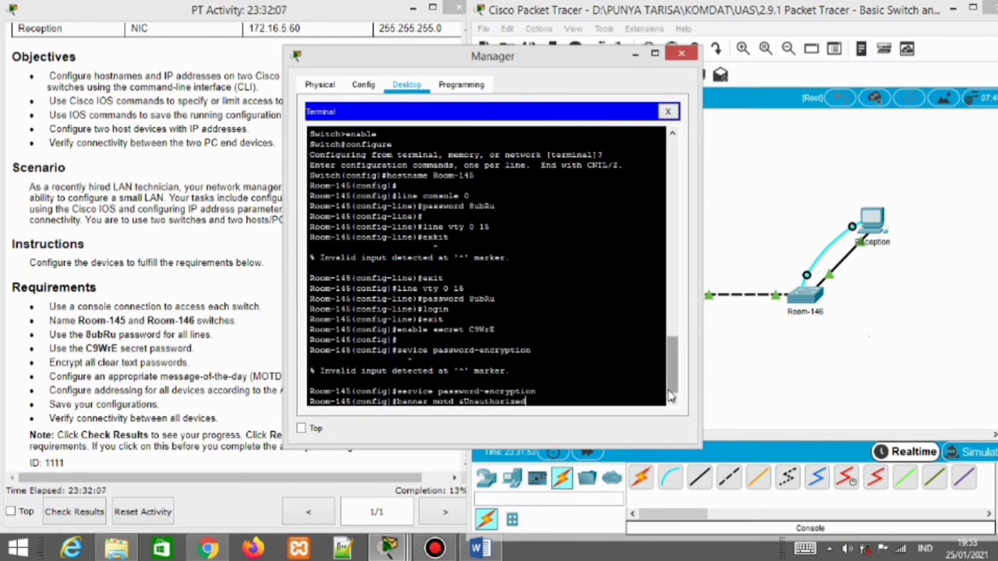
pyautogui.write(' access is stricly')
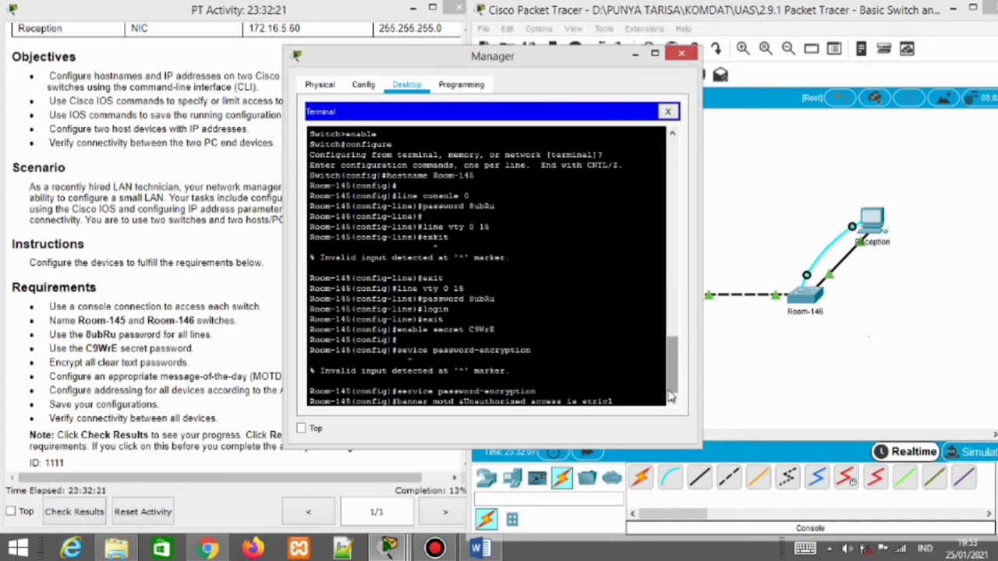
pyautogui.press('BackSpace')
pyautogui.write('tl')
pyautogui.press('BackSpace')
pyautogui.press('BackSpace')
pyautogui.press('BackSpace')
pyautogui.press('BackSpace')
pyautogui.write('ctly Prohibited&')
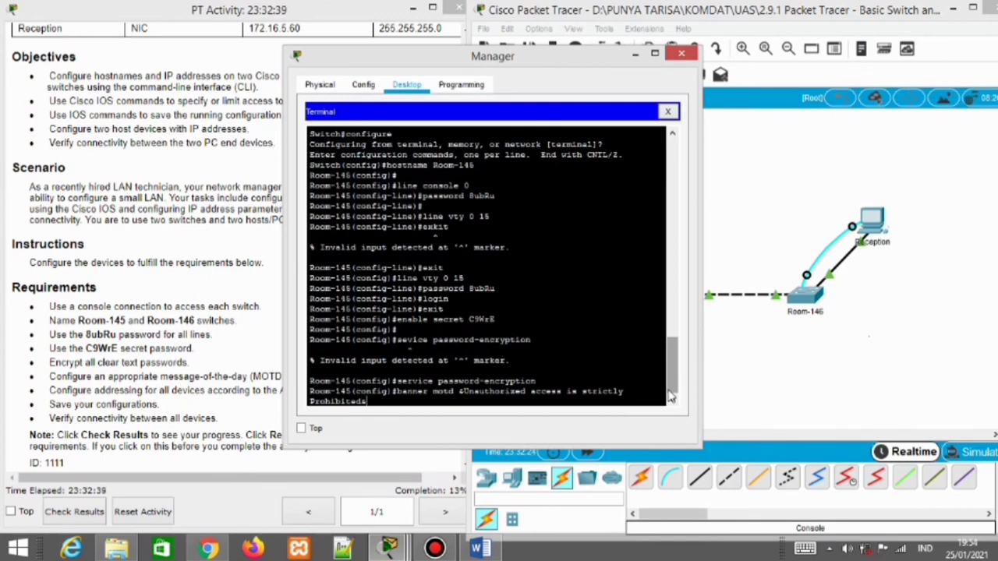
pyautogui.press('Return')
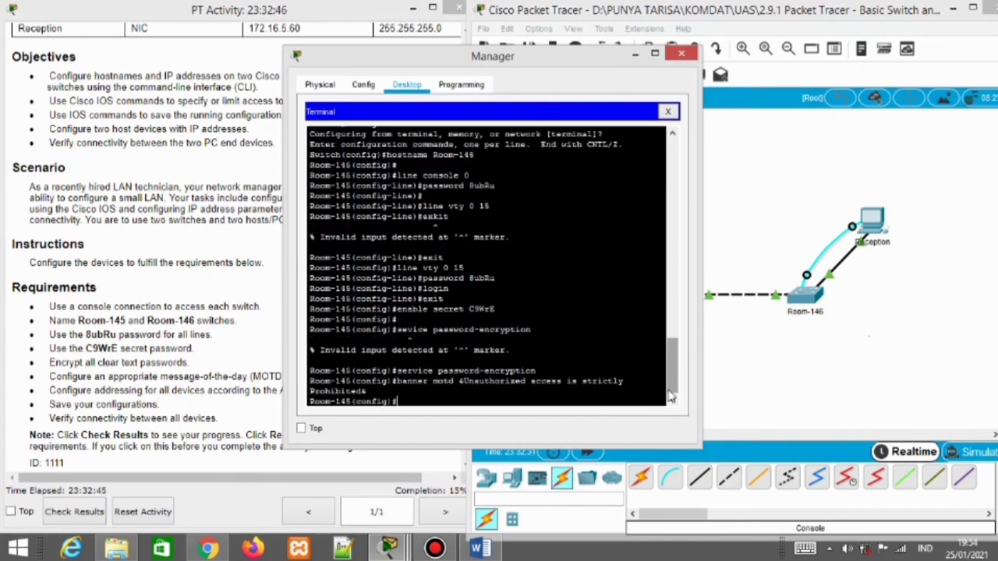
pyautogui.click(682, 53)
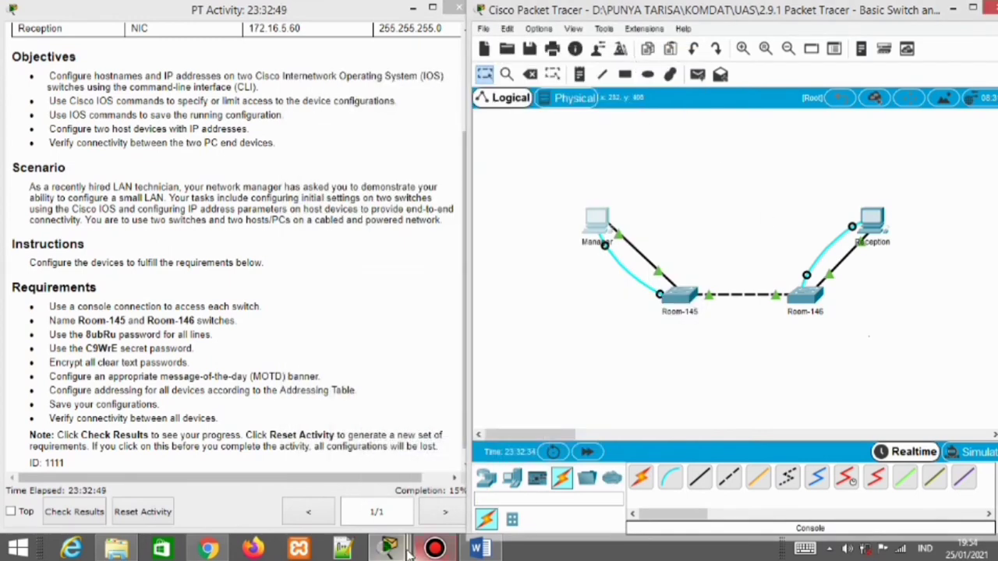
# Add the MOTD banner 'Warning! Unathorized access is strictly Prohibited' on Room-146 from the Reception terminal
pyautogui.moveTo(407, 550)
pyautogui.click(626, 470)
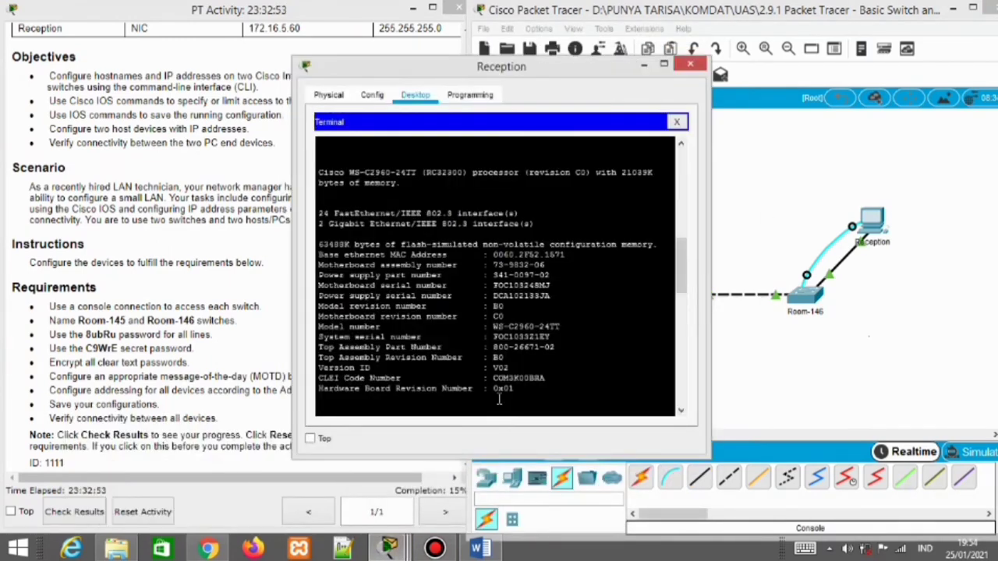
pyautogui.moveTo(678, 261); pyautogui.dragTo(662, 399)
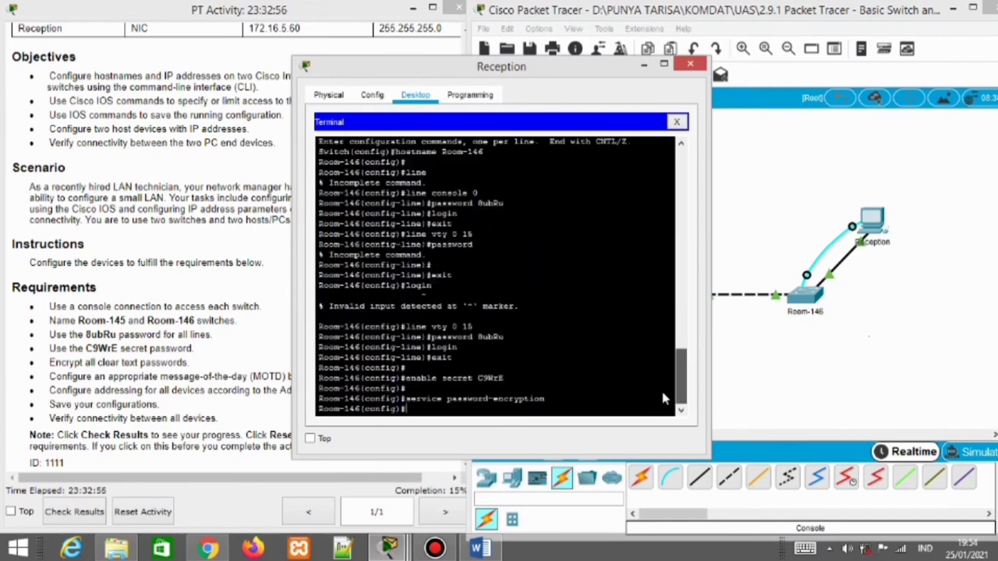
pyautogui.press('Return')
pyautogui.write('banner')
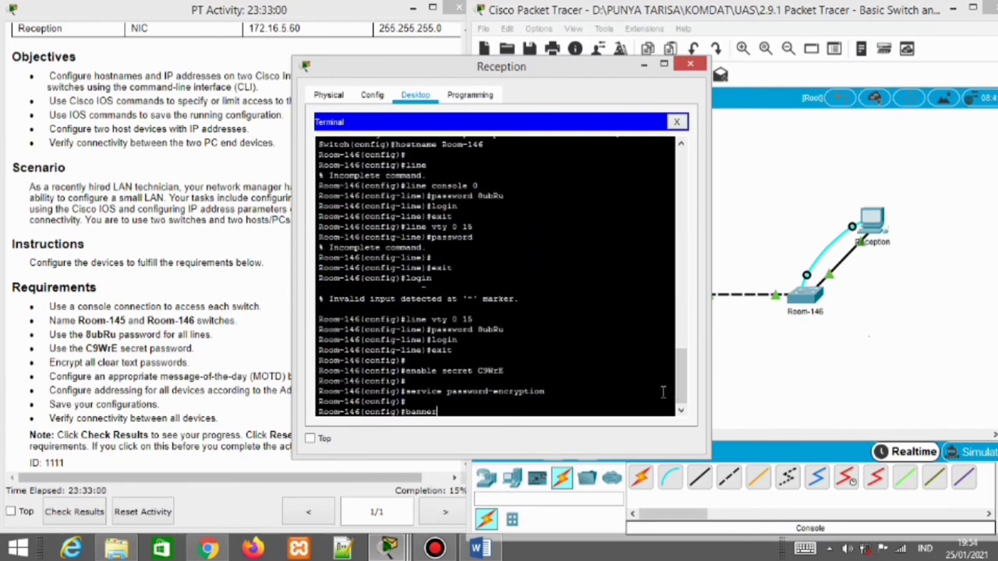
pyautogui.write(' motd"Warning !')
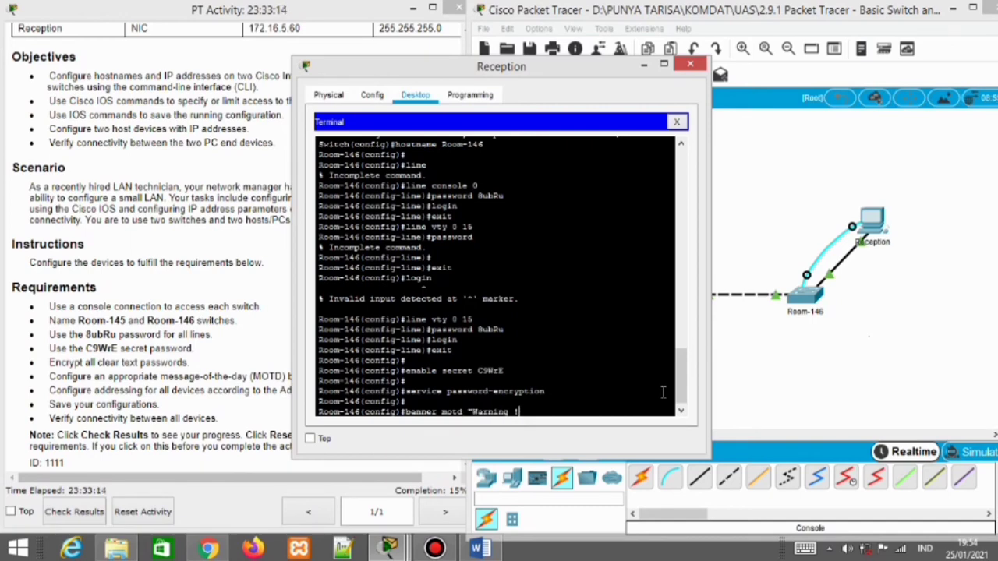
pyautogui.write('!  u')
pyautogui.press('BackSpace')
pyautogui.write('Unathorized acce')
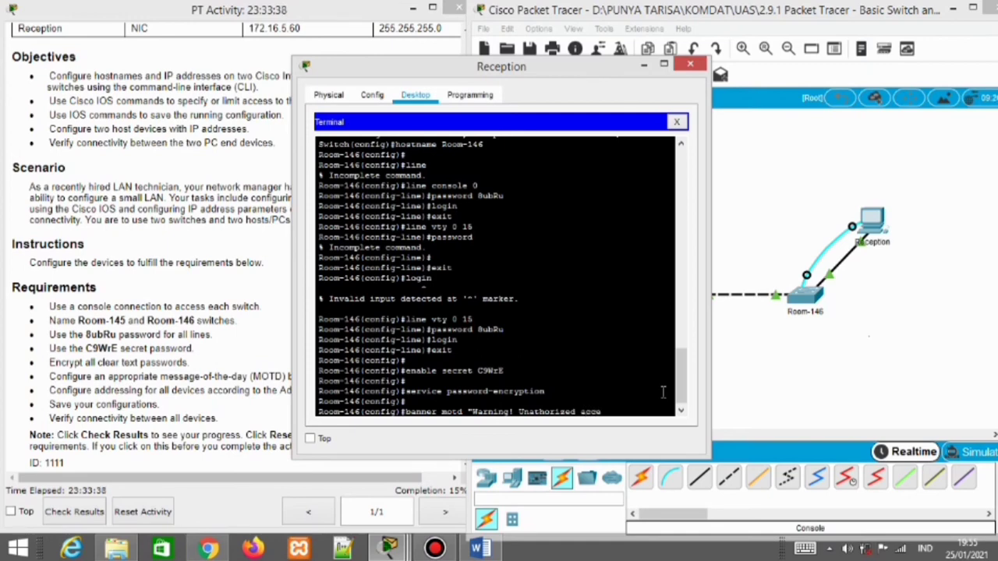
pyautogui.write('ss is strictly pr')
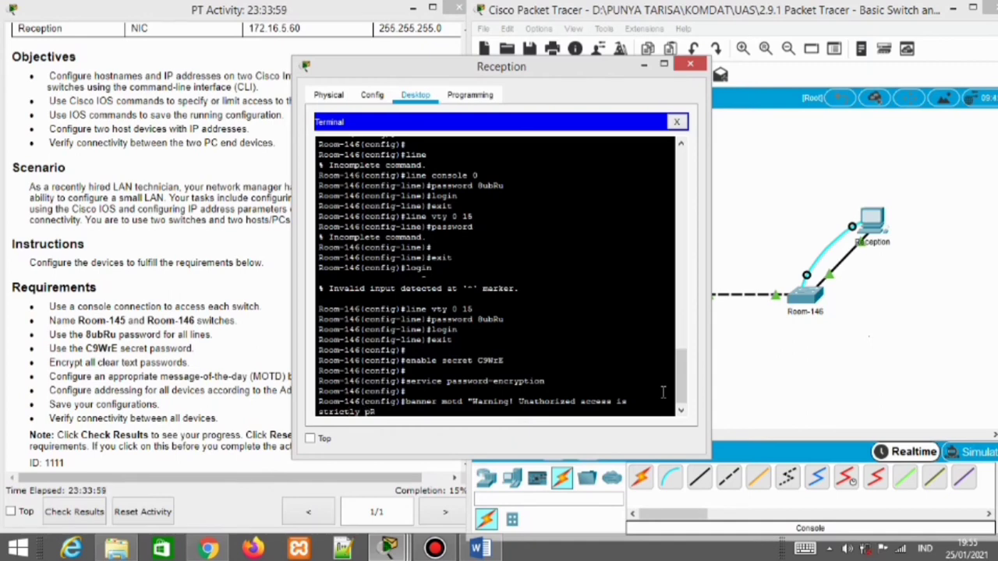
pyautogui.press('BackSpace')
pyautogui.write('Prohibited"')
pyautogui.press('Return')
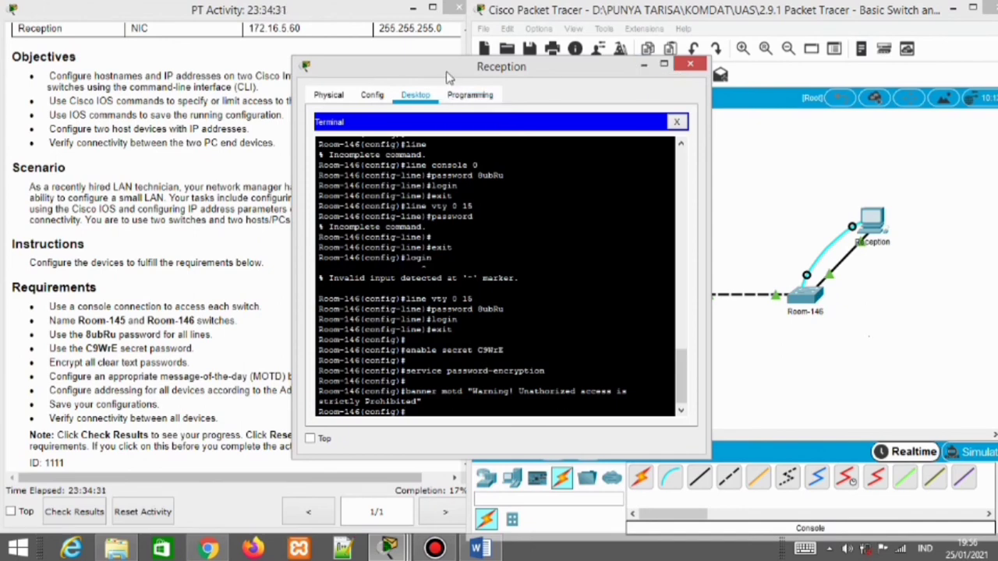
pyautogui.moveTo(446, 72); pyautogui.dragTo(557, 61)
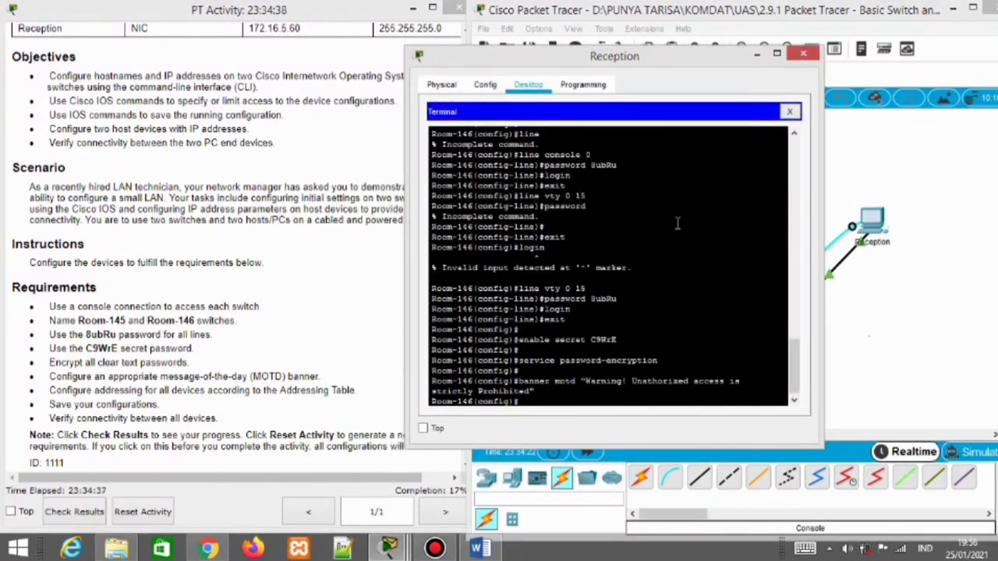
# Close the Reception console and open the Manager PC's IP Configuration
pyautogui.click(803, 53)
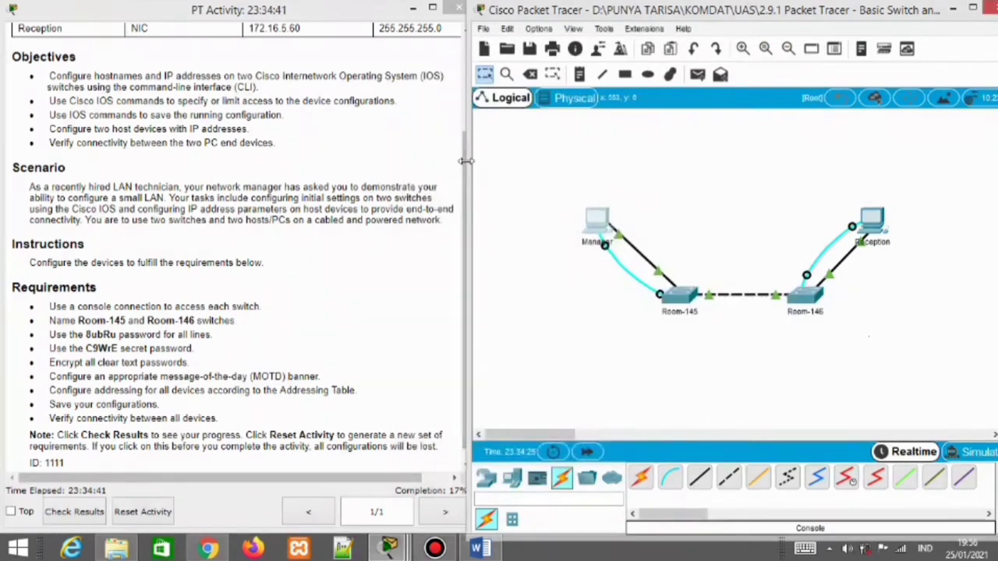
pyautogui.scroll(1, 465, 95)
pyautogui.scroll(3, 466, 94)
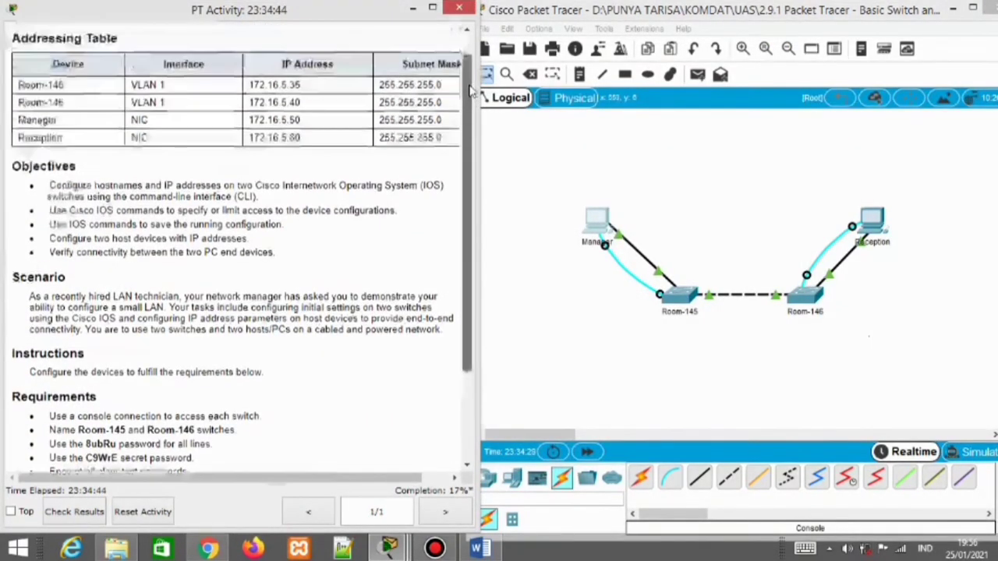
pyautogui.moveTo(389, 548)
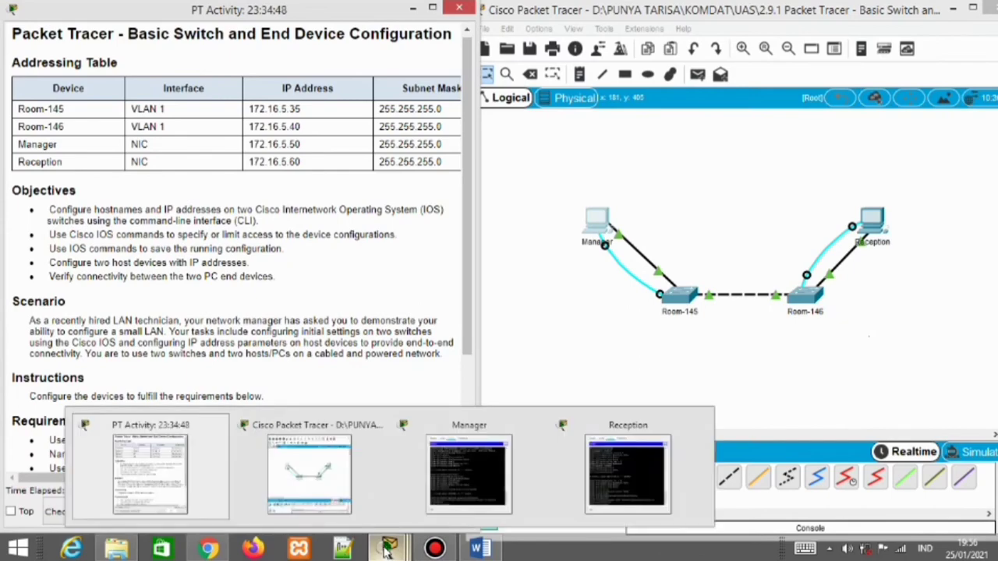
pyautogui.click(485, 472)
pyautogui.click(643, 60)
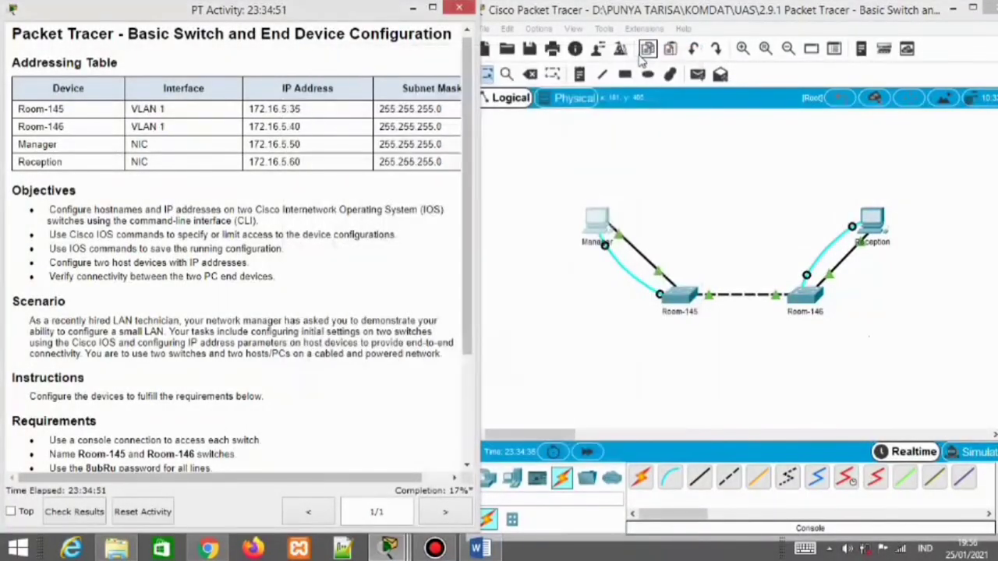
pyautogui.click(594, 226)
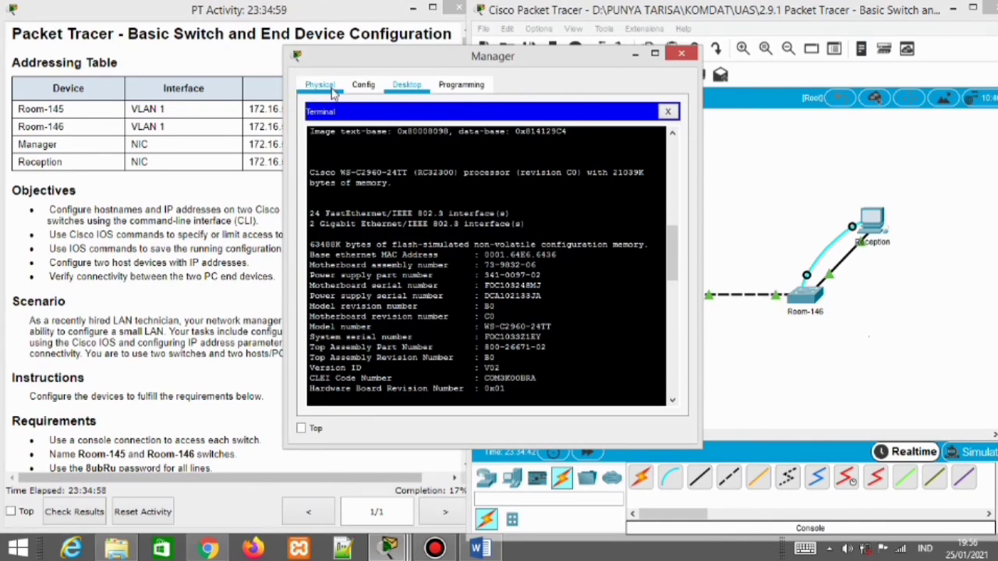
pyautogui.click(667, 112)
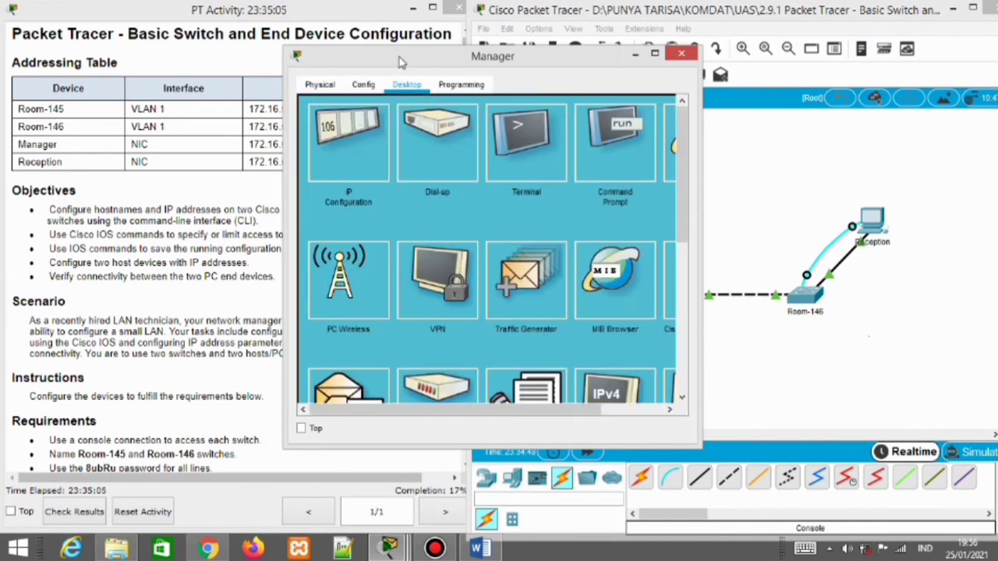
pyautogui.moveTo(403, 61); pyautogui.dragTo(588, 38)
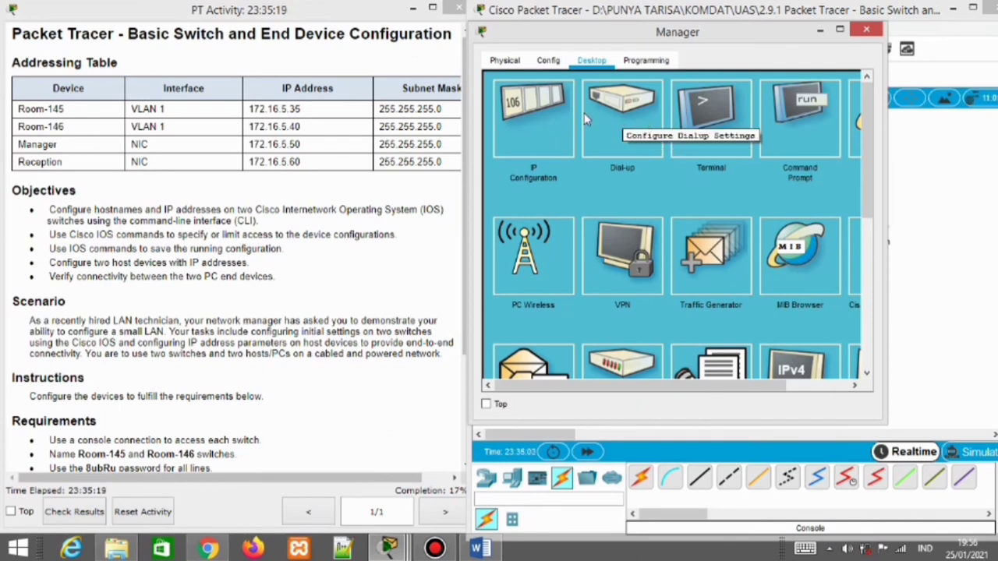
pyautogui.click(540, 119)
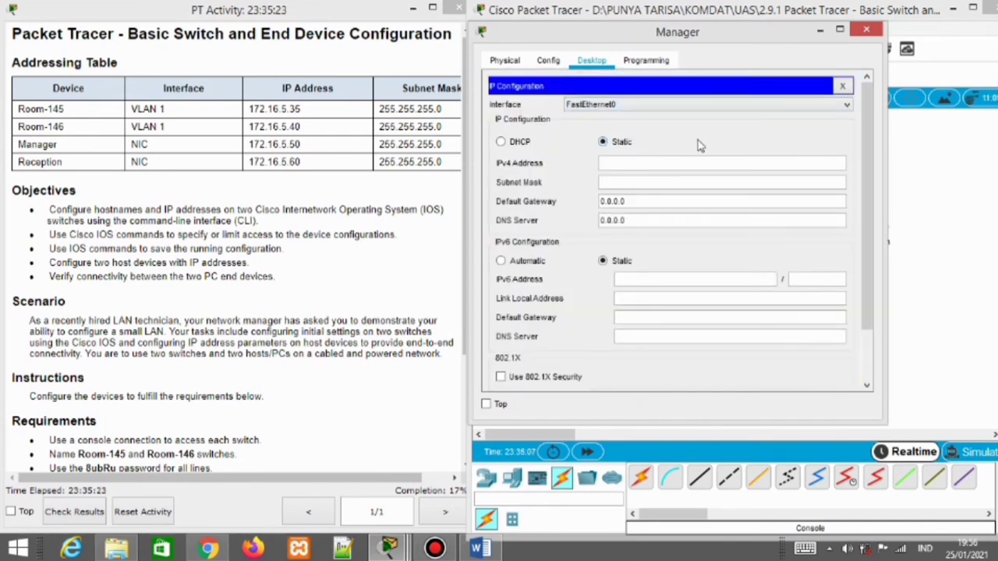
# Give the Manager PC IPv4 address 172.16.5.50 with subnet mask 255.255.255.0
pyautogui.click(628, 161)
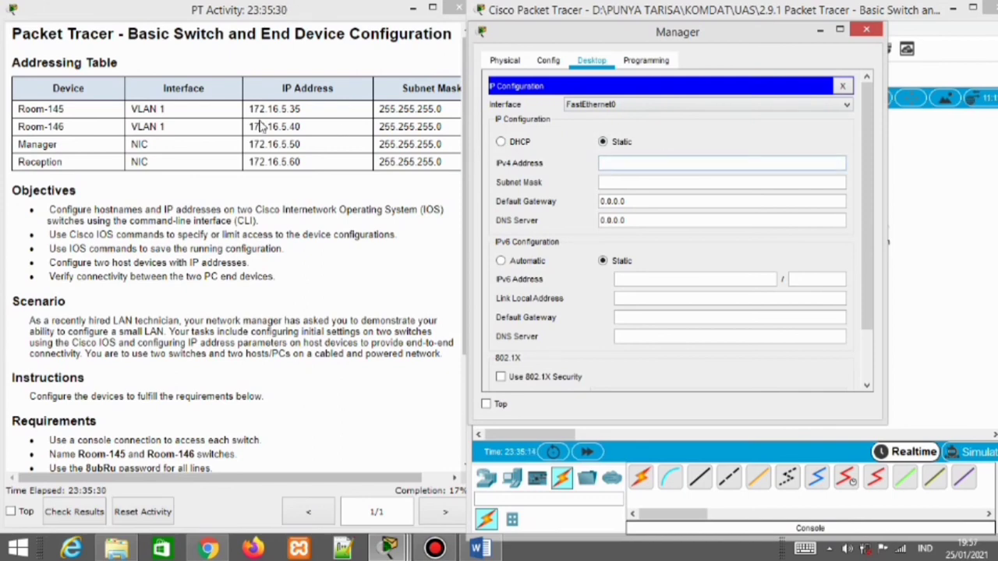
pyautogui.click(296, 113)
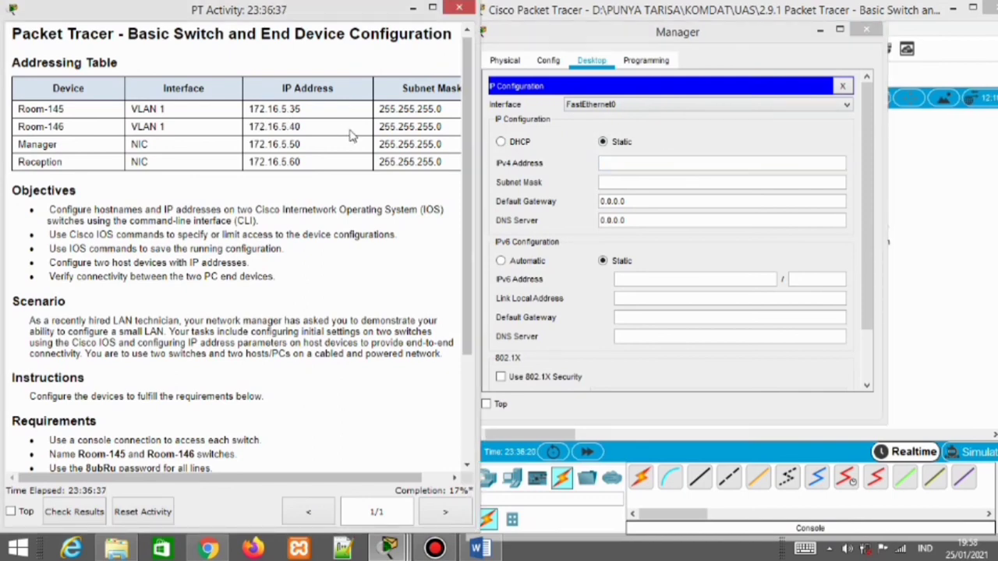
pyautogui.moveTo(312, 145); pyautogui.dragTo(249, 148)
pyautogui.hotkey('ctrl', 'c')
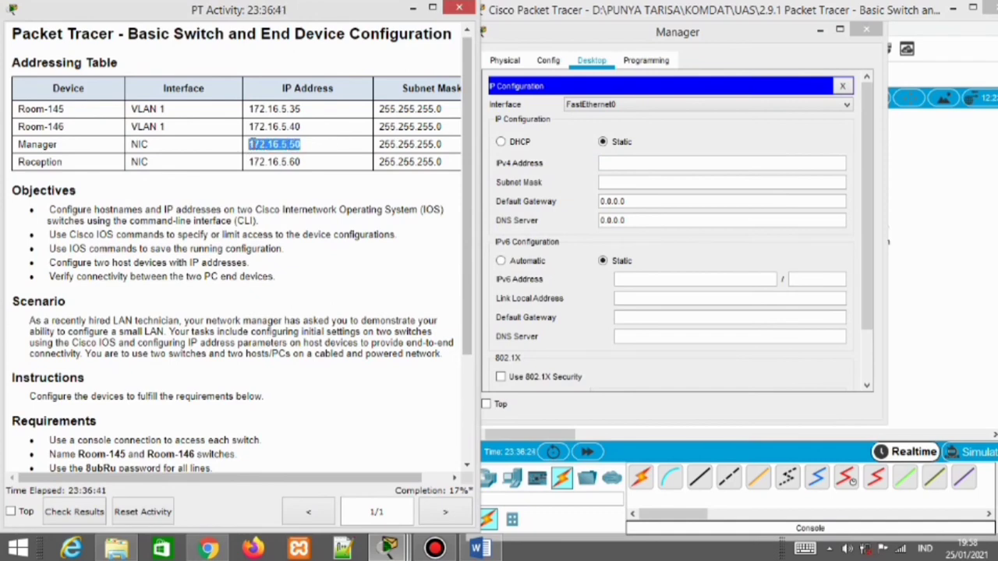
pyautogui.click(621, 160)
pyautogui.hotkey('ctrl', 'v')
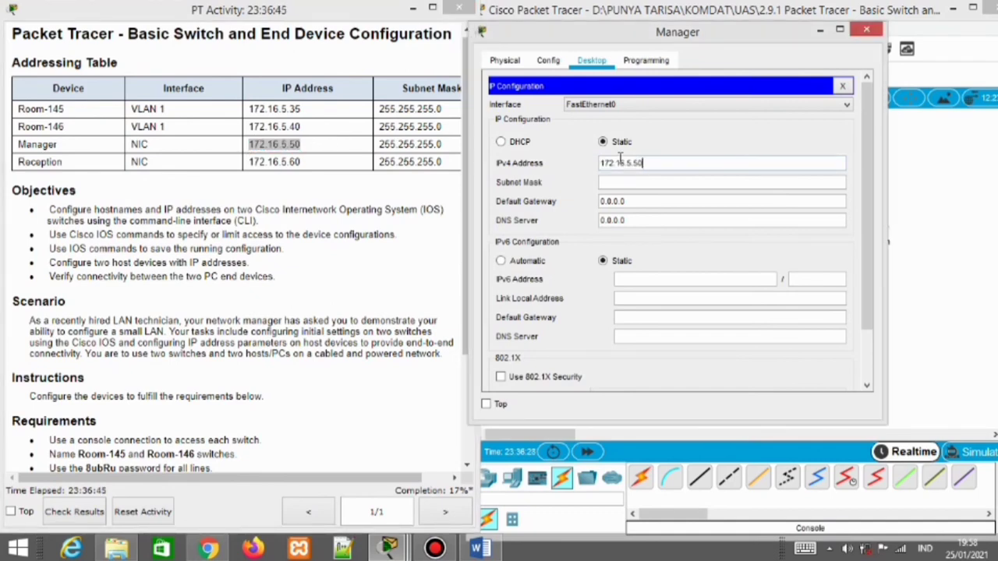
pyautogui.click(644, 181)
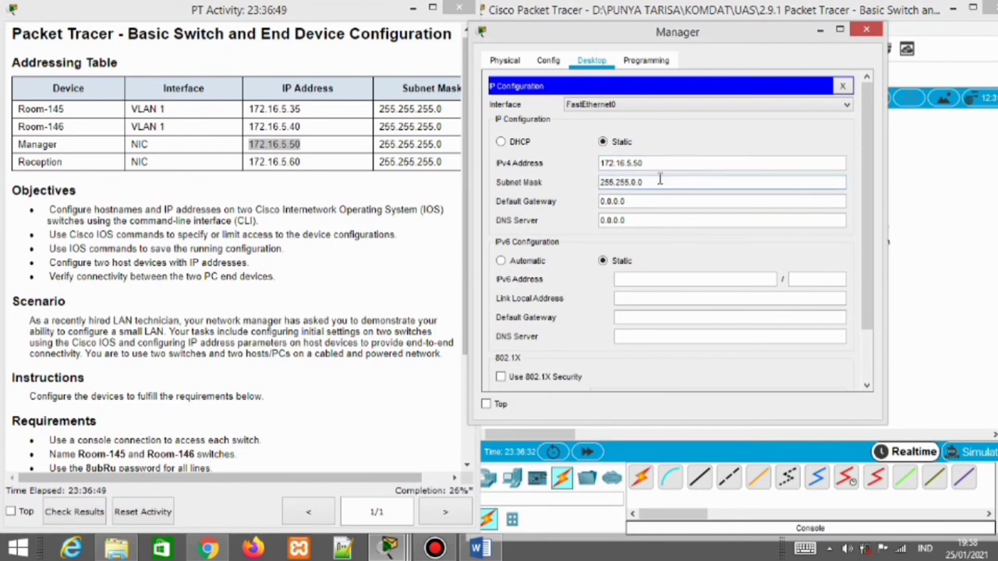
pyautogui.press('BackSpace')
pyautogui.press('BackSpace')
pyautogui.press('BackSpace')
pyautogui.write('255.0')
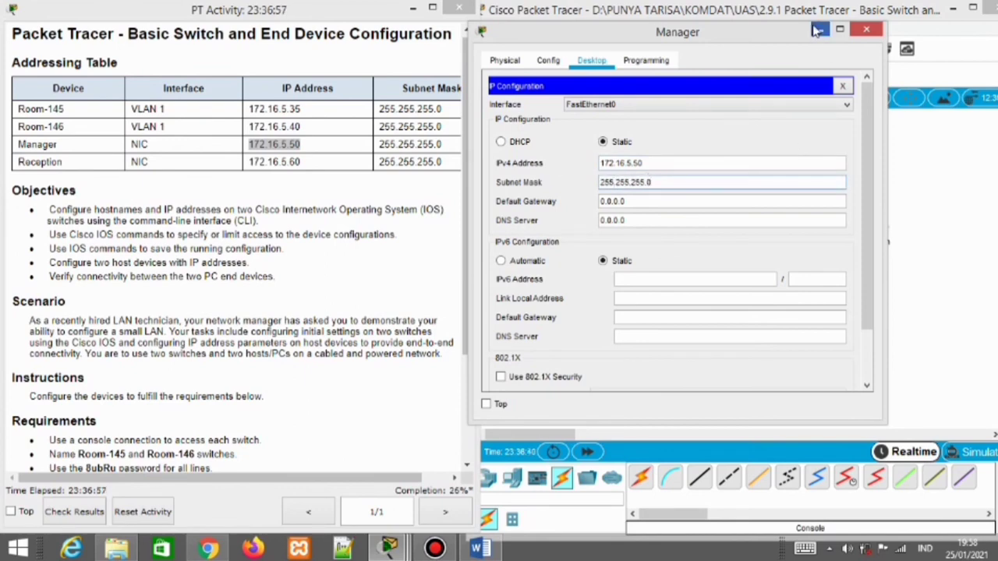
pyautogui.click(816, 29)
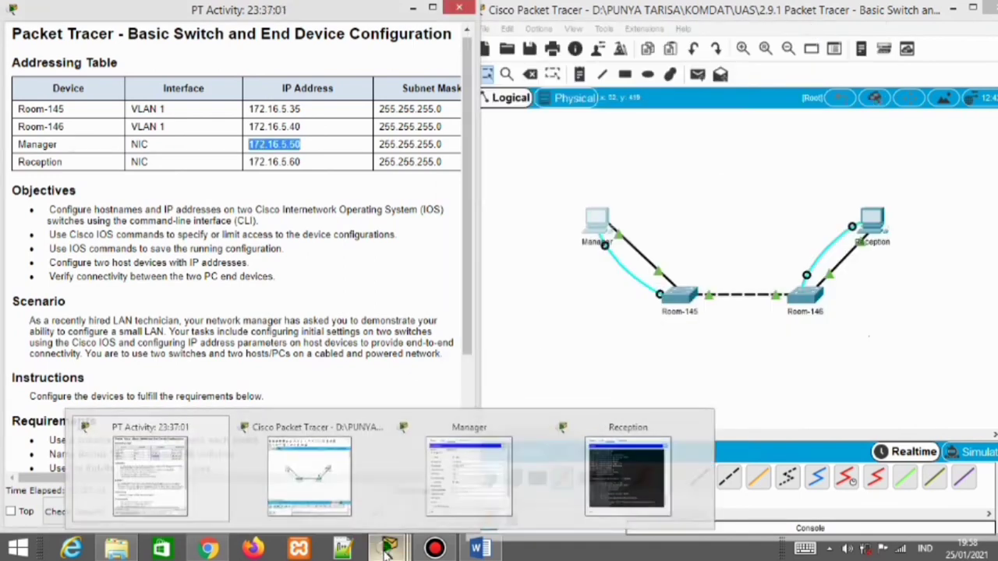
# Give the Reception PC IPv4 address 172.16.5.60, copied from the activity table, with mask 255.255.255.0
pyautogui.click(872, 219)
pyautogui.click(813, 104)
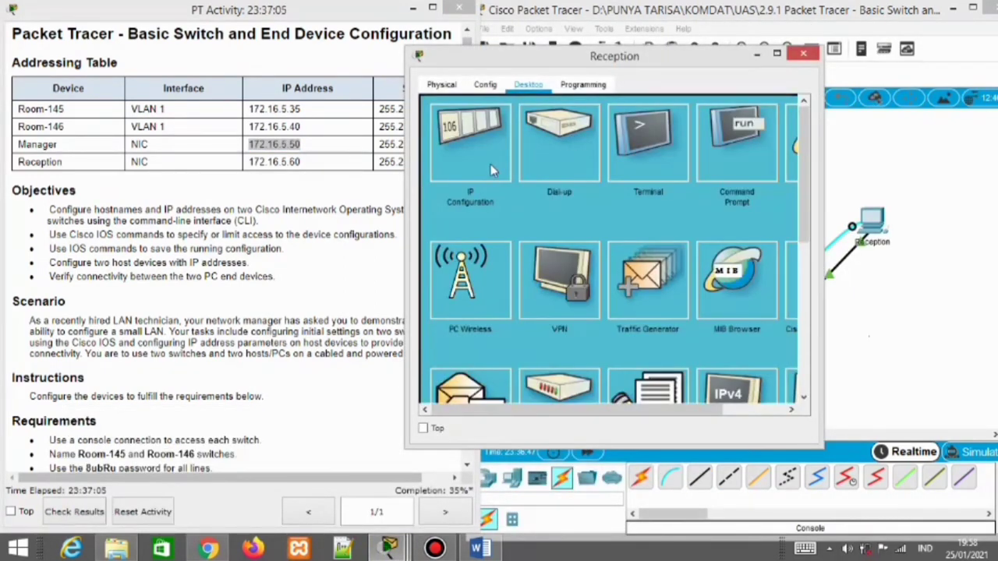
pyautogui.click(468, 152)
pyautogui.click(304, 164)
pyautogui.moveTo(301, 162); pyautogui.dragTo(246, 164)
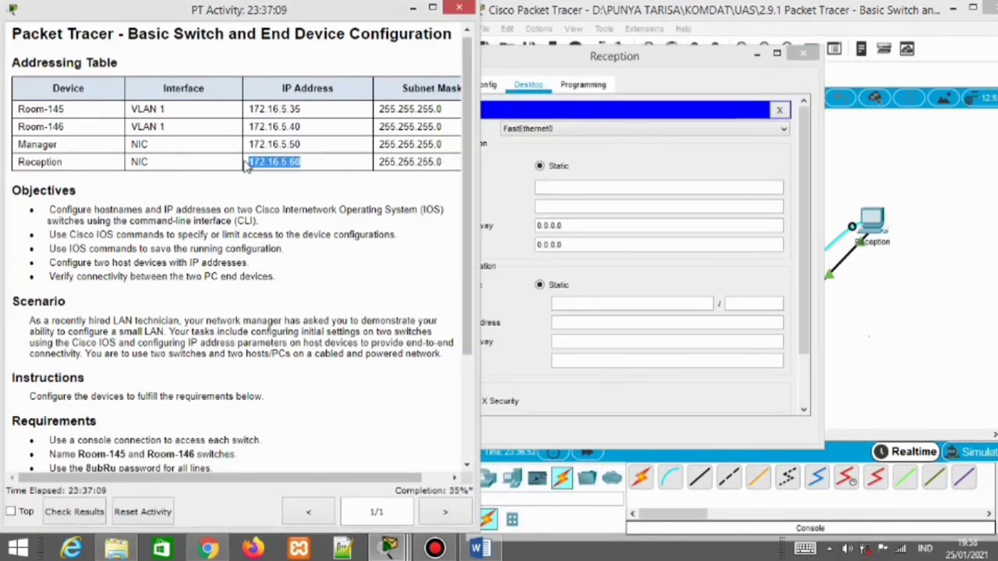
pyautogui.hotkey('ctrl', 'c')
pyautogui.click(575, 187)
pyautogui.hotkey('ctrl', 'v')
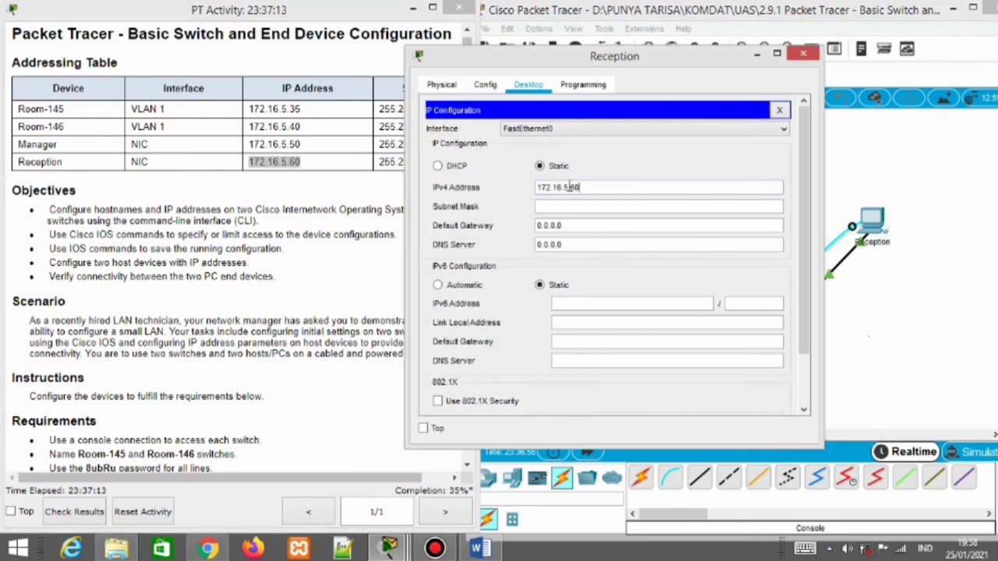
pyautogui.click(563, 205)
pyautogui.press('BackSpace')
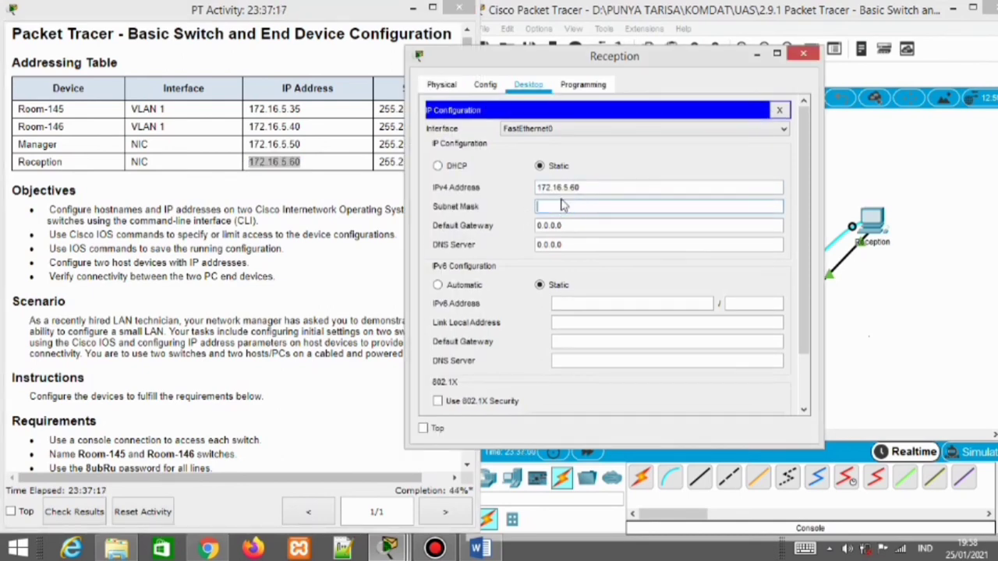
pyautogui.click(564, 205)
# Close the Reception and Manager PC windows and return to the activity instructions
pyautogui.click(803, 53)
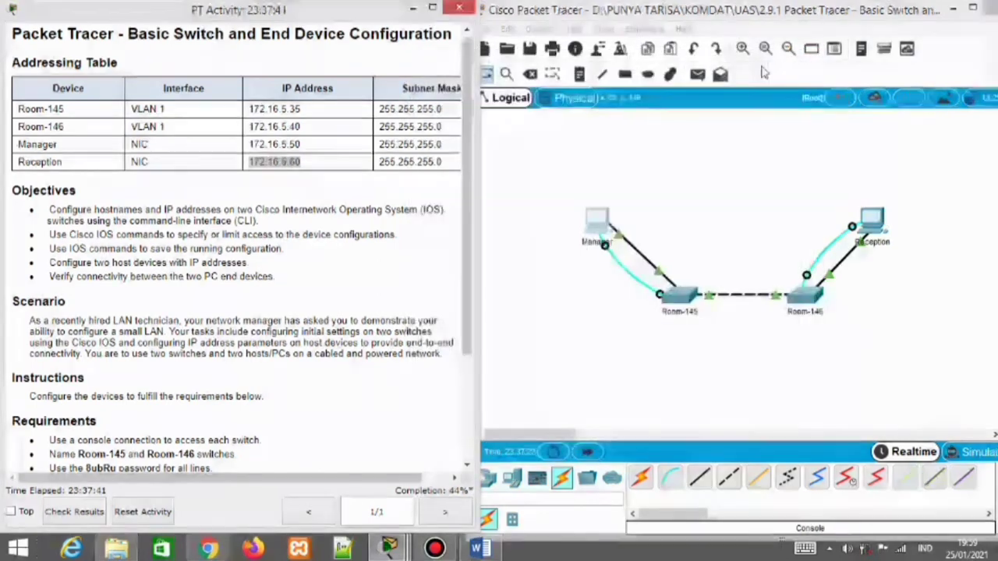
pyautogui.moveTo(390, 548)
pyautogui.click(557, 476)
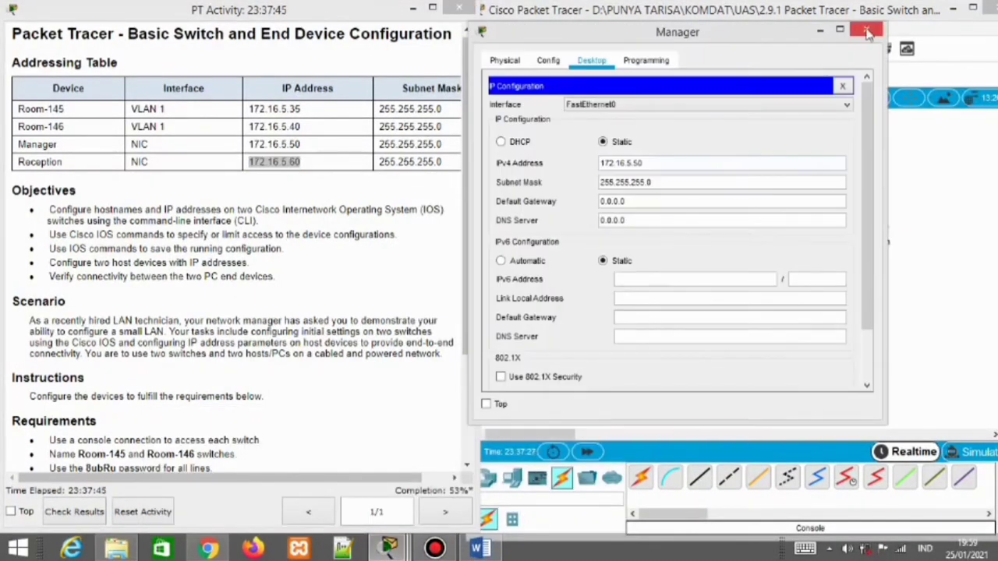
pyautogui.click(869, 31)
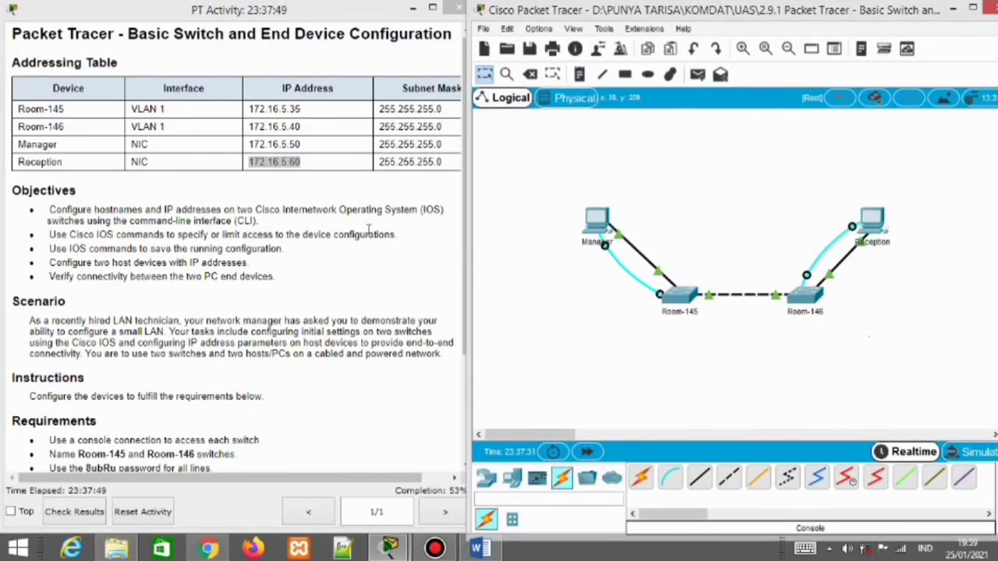
pyautogui.click(301, 171)
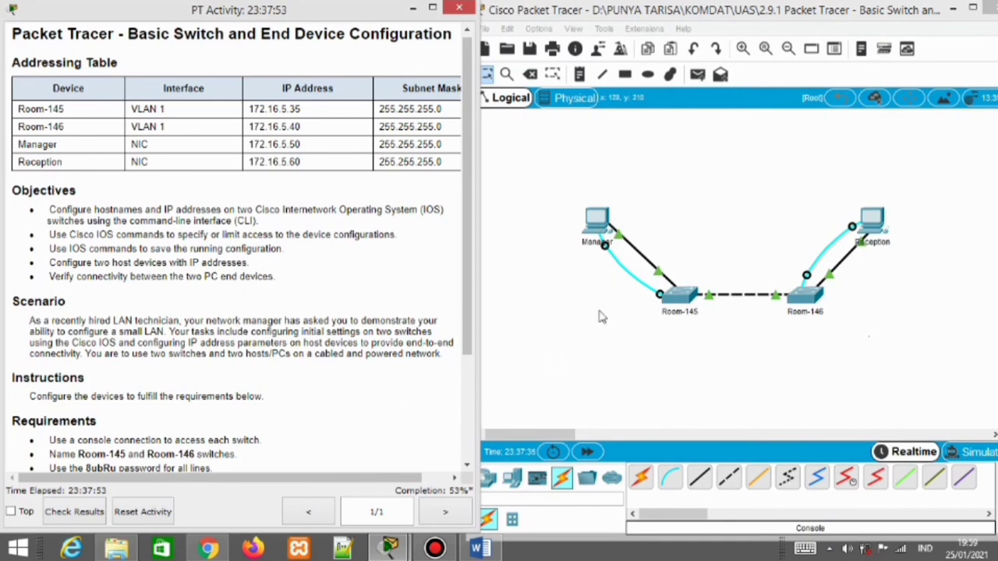
# Open a console terminal on the Manager PC and enter interface vlan 1 on Room-145
pyautogui.click(599, 232)
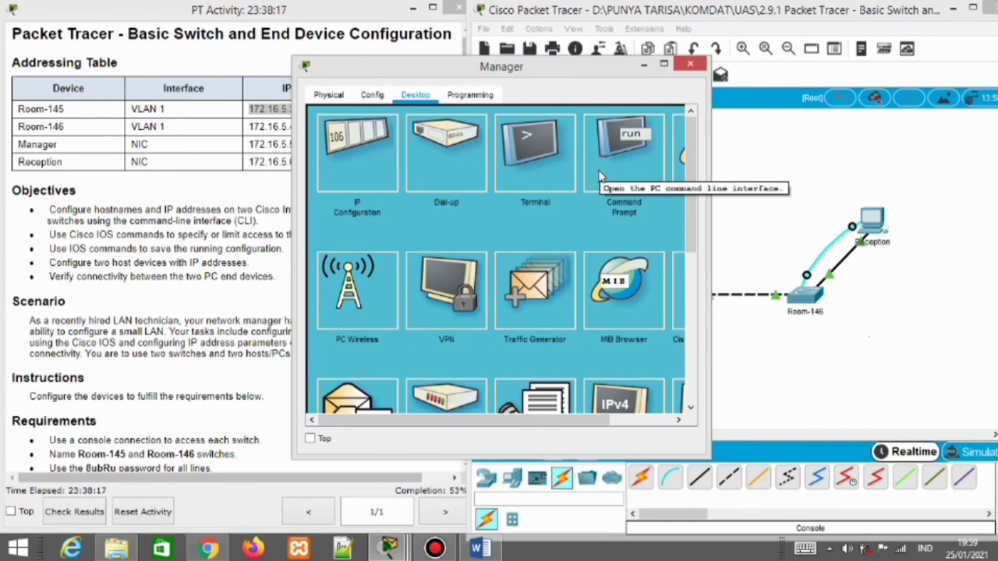
pyautogui.click(546, 137)
pyautogui.click(667, 255)
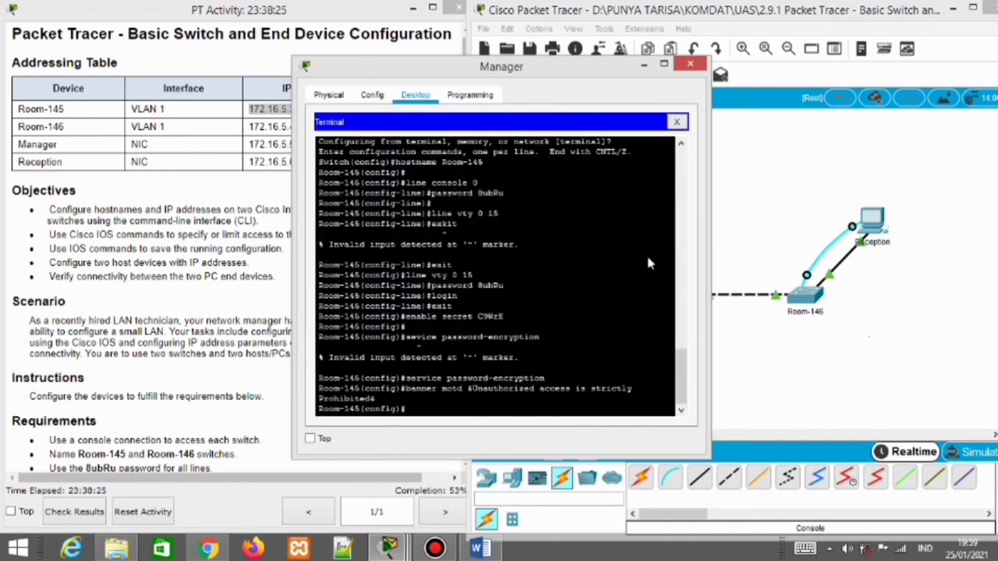
pyautogui.press('Return')
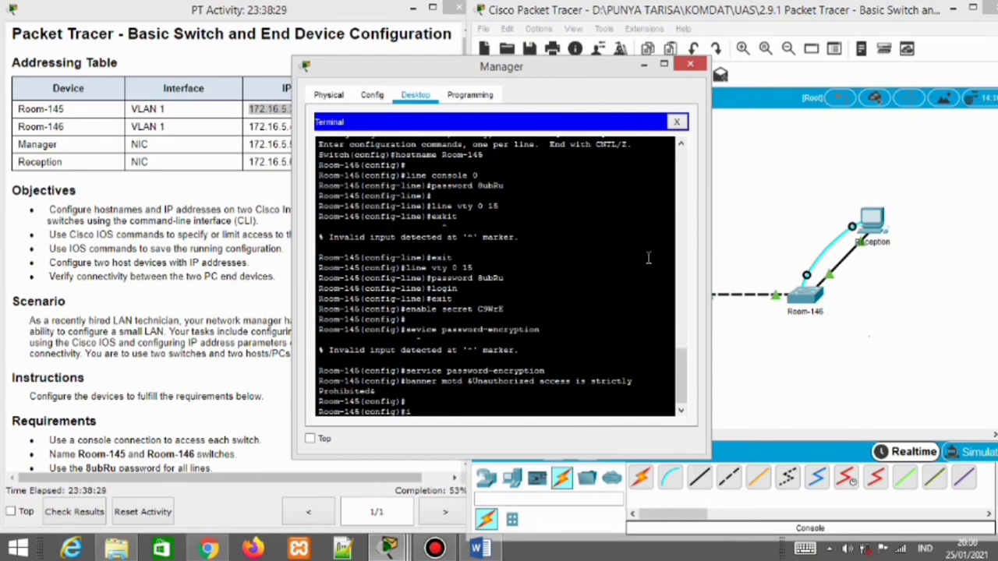
pyautogui.write('interface vlan ')
pyautogui.write('1')
pyautogui.press('Return')
pyautogui.press('Return')
# Assign VLAN 1 the address 172.16.5.35 255.255.255.0, run no shutdown, and close the terminal
pyautogui.write('ip')
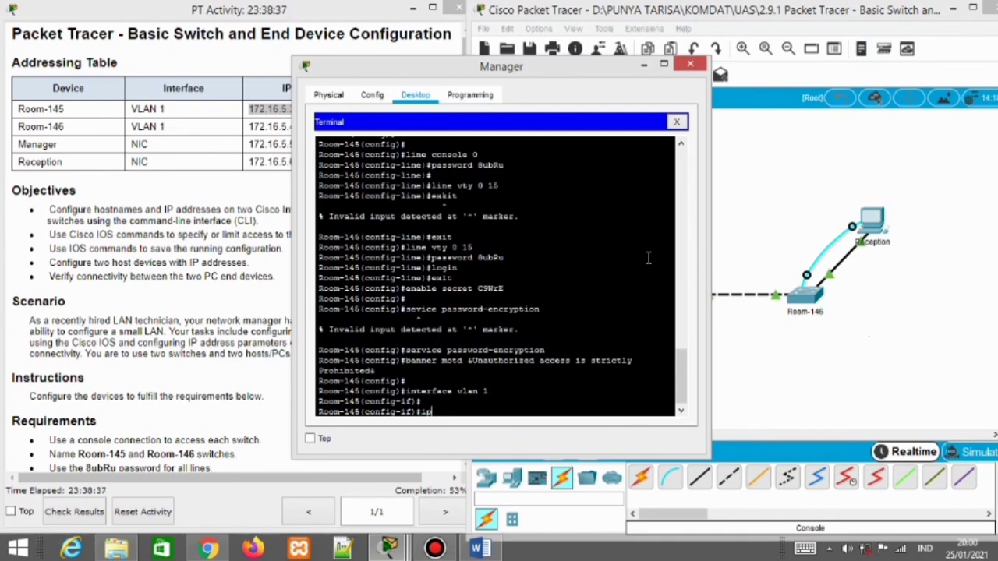
pyautogui.write(' address')
pyautogui.moveTo(467, 69); pyautogui.dragTo(638, 45)
pyautogui.write('172')
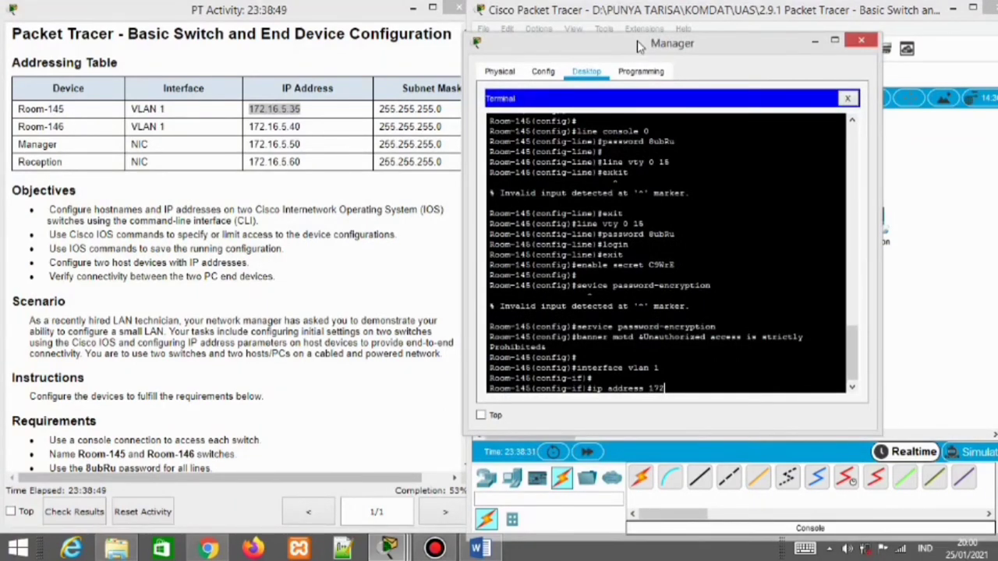
pyautogui.write('.16.5.35 255.255.2')
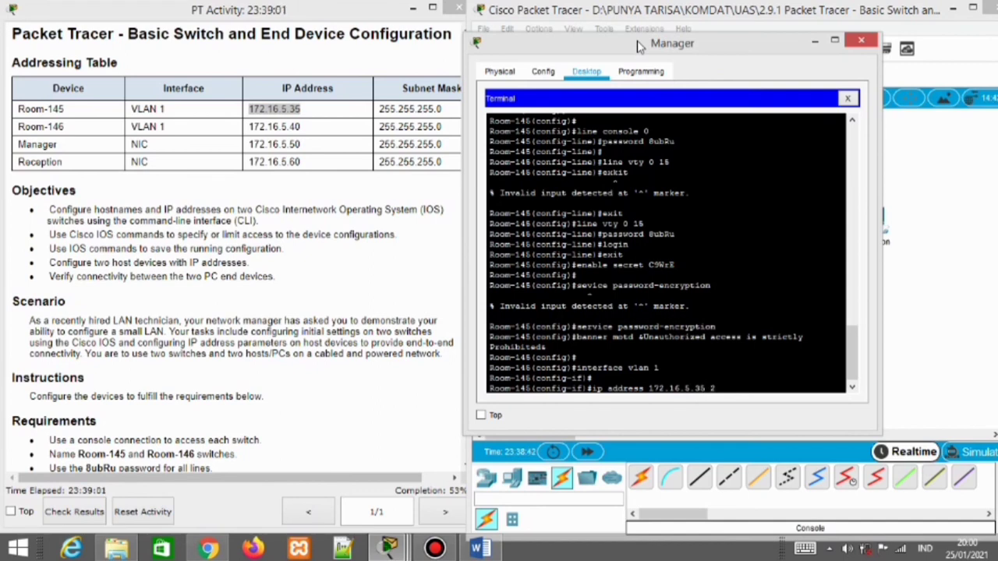
pyautogui.write('55.255.0')
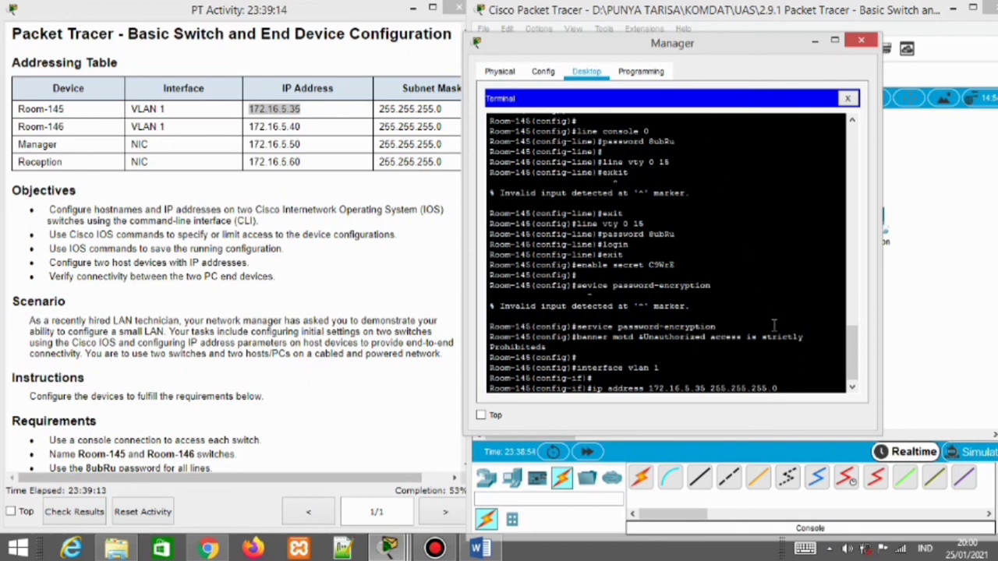
pyautogui.press('Return')
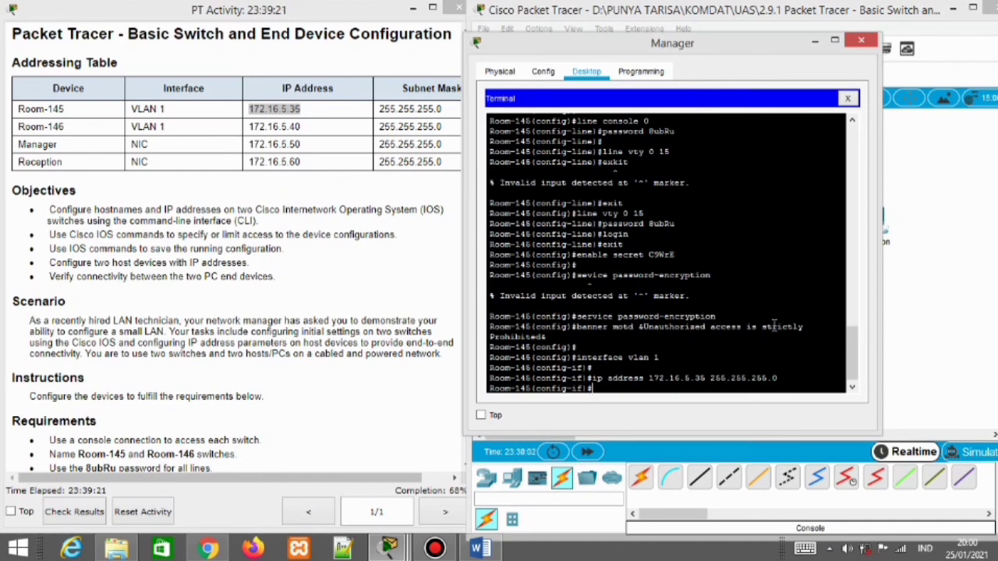
pyautogui.write('no shutdown')
pyautogui.press('Return')
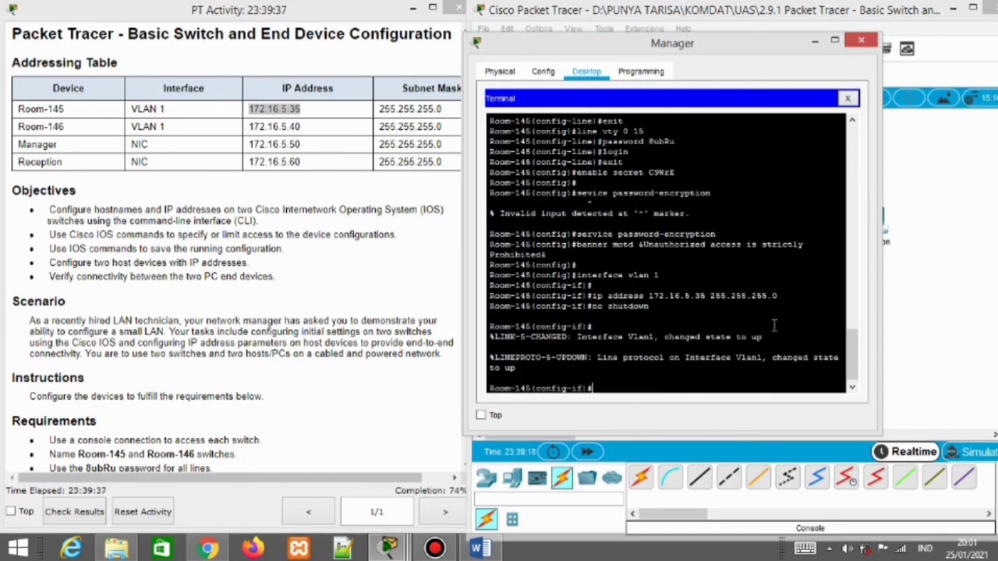
pyautogui.click(815, 40)
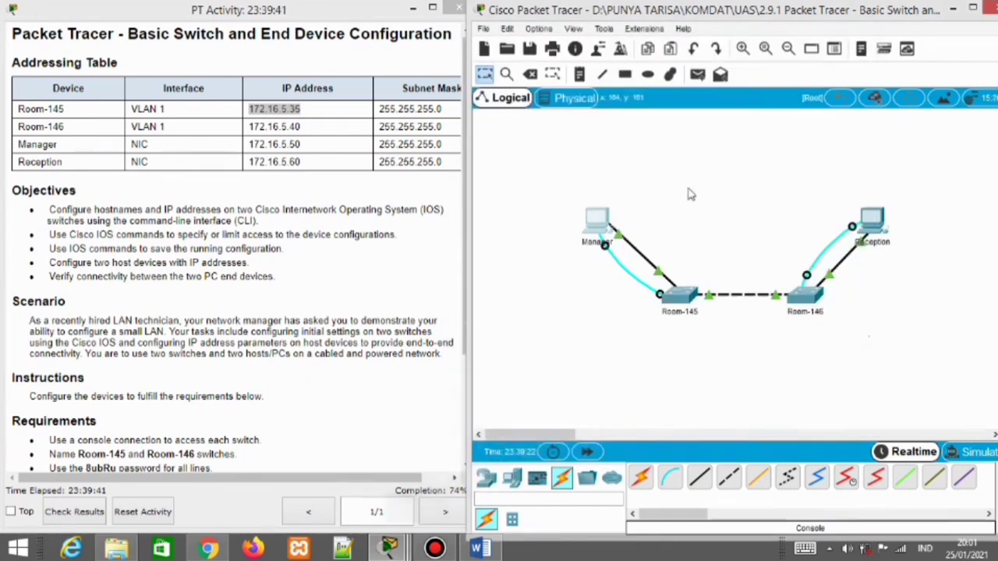
# Open a console terminal on the Reception PC and enter interface vlan 1 on Room-146
pyautogui.click(874, 227)
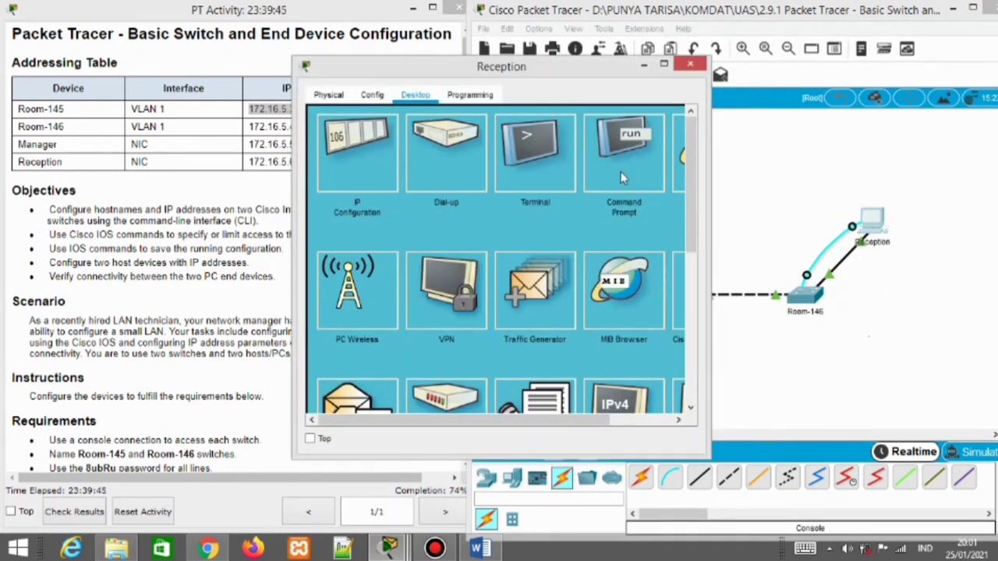
pyautogui.click(551, 150)
pyautogui.click(650, 262)
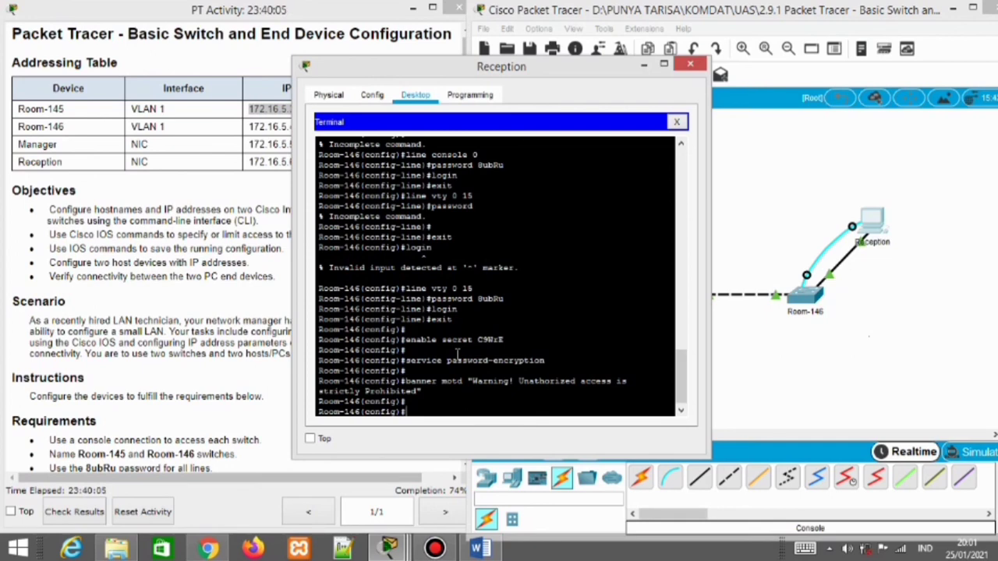
pyautogui.write('interface vlan 1')
pyautogui.press('Return')
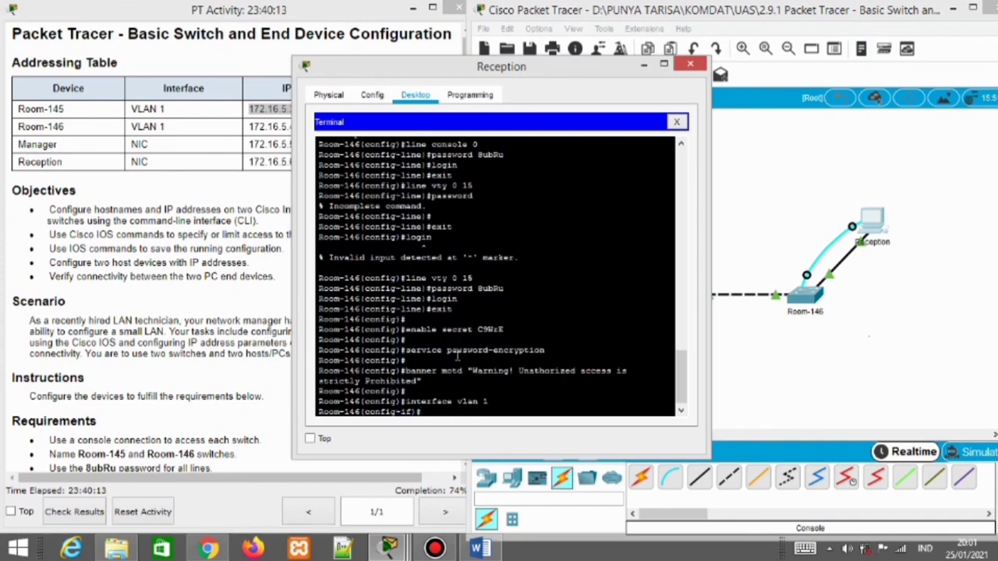
# Assign VLAN 1 the address 172.16.5.40 255.255.255.0, run no shutdown, and minimize the window
pyautogui.write('ip address')
pyautogui.moveTo(543, 71); pyautogui.dragTo(663, 49)
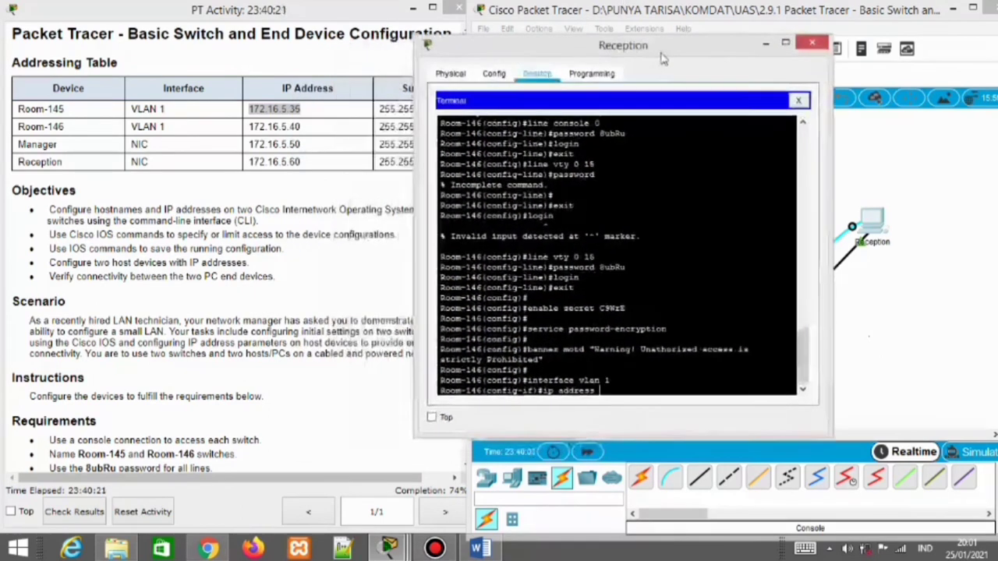
pyautogui.write('172')
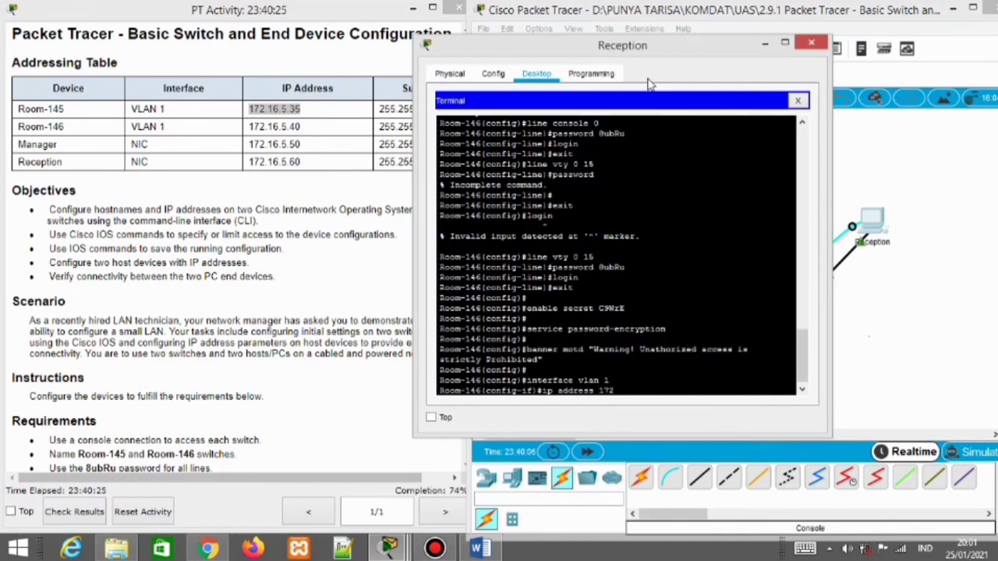
pyautogui.write('.16.5')
pyautogui.write('.40 255.255.2')
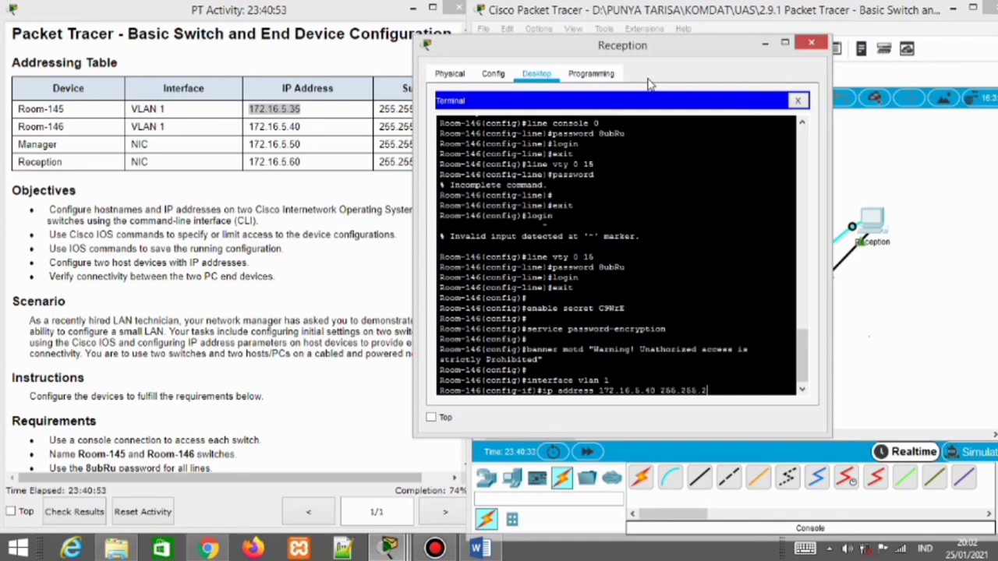
pyautogui.write('55.0')
pyautogui.press('Return')
pyautogui.write('no shutdown')
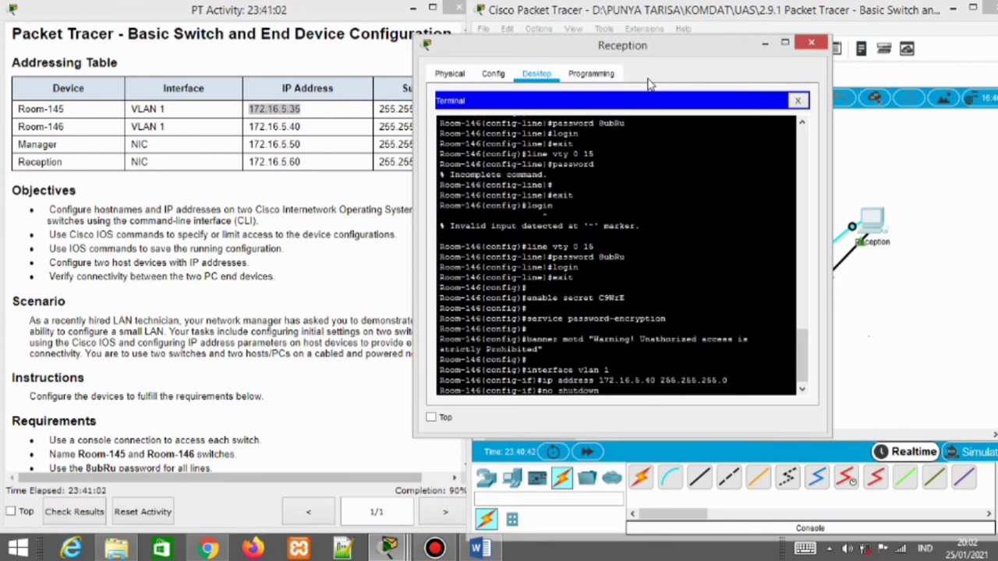
pyautogui.press('Return')
pyautogui.press('Return')
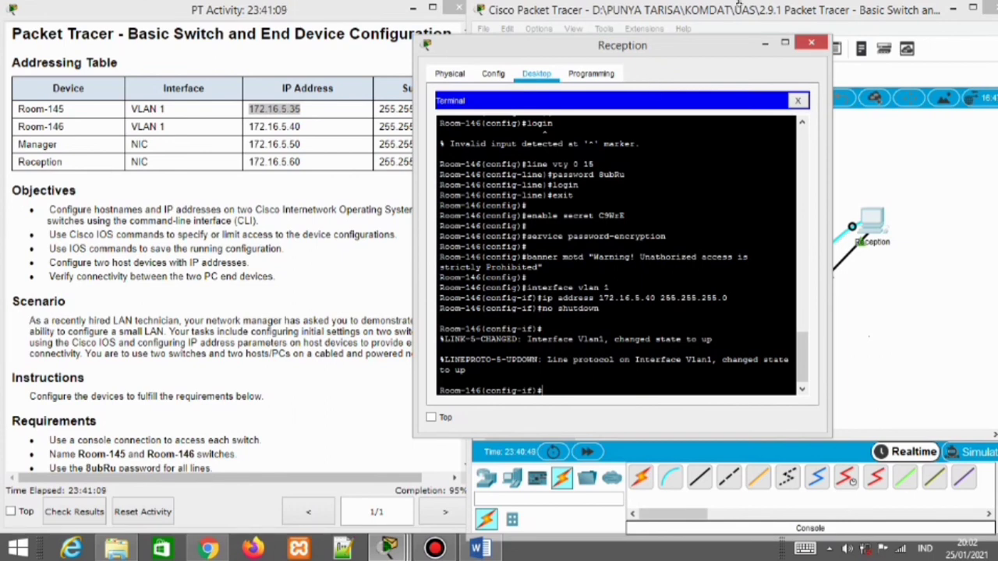
pyautogui.click(765, 42)
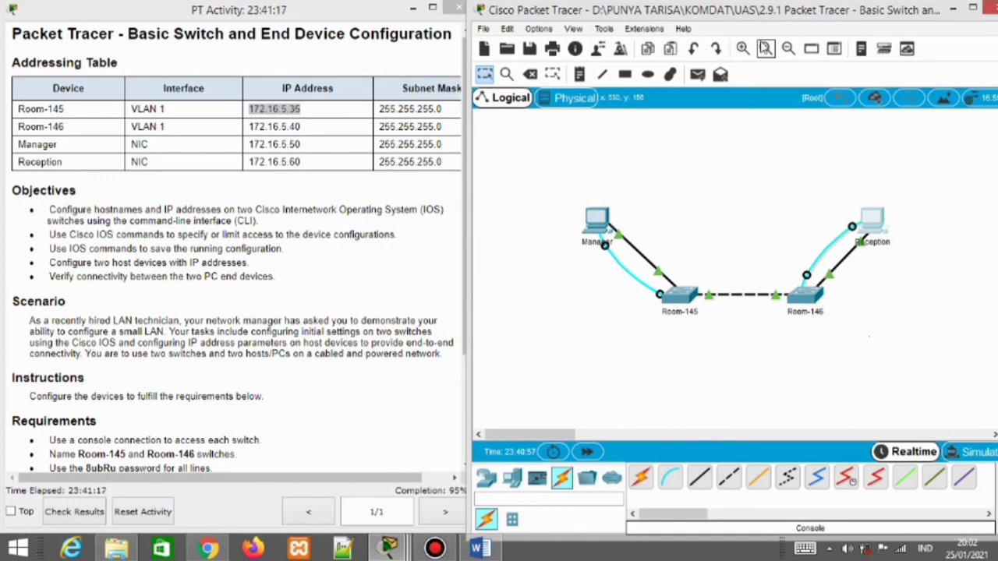
# In the Manager console, exit config mode and run copy running-config startup-config on Room-145, accepting the default filename
pyautogui.click(447, 302)
pyautogui.scroll(-3, 447, 302)
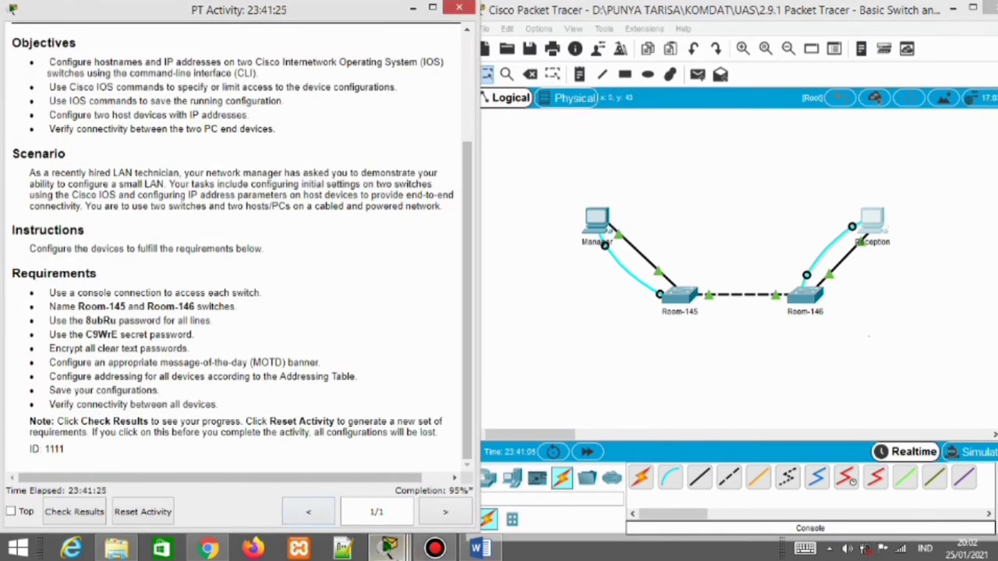
pyautogui.moveTo(390, 552)
pyautogui.click(479, 473)
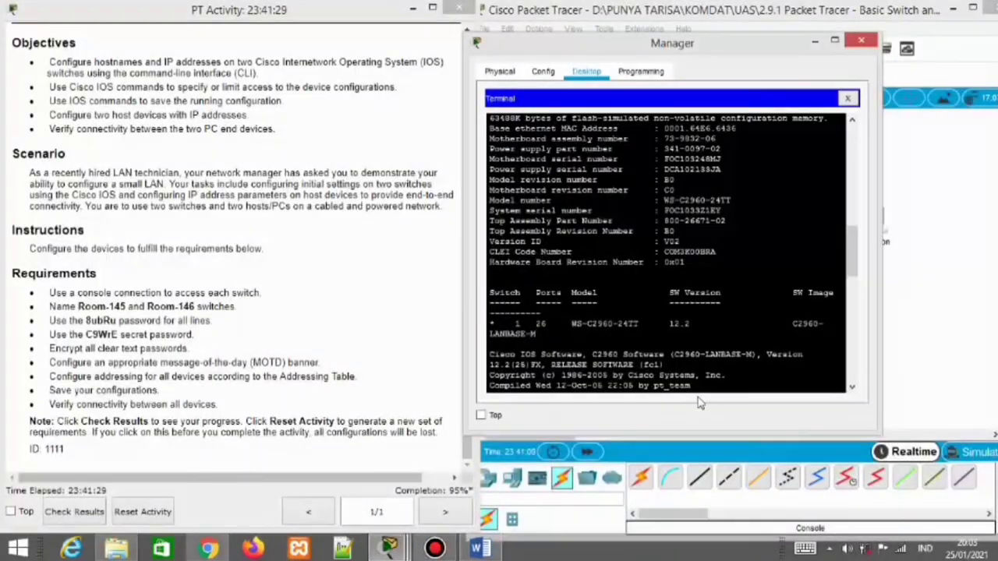
pyautogui.moveTo(854, 261); pyautogui.dragTo(831, 380)
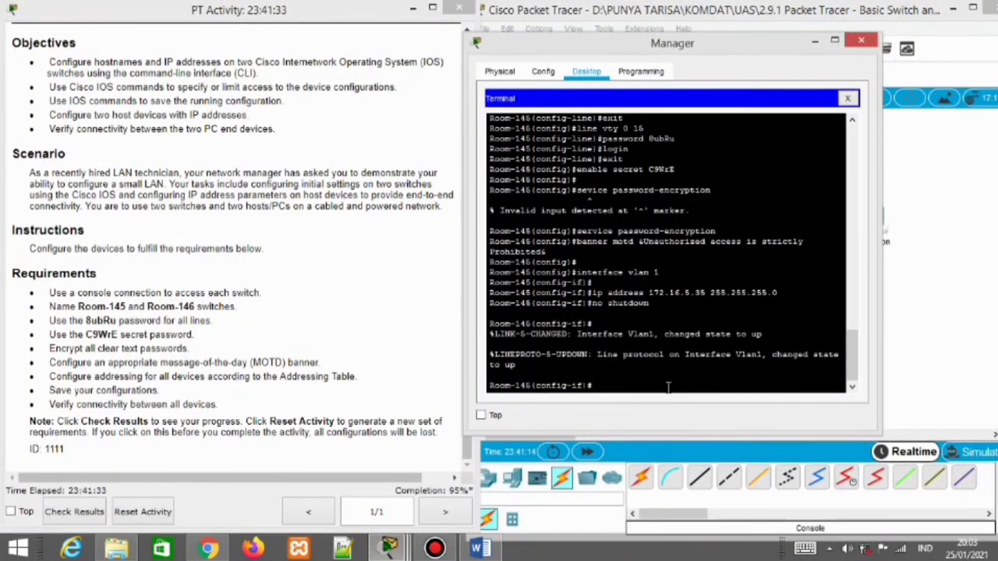
pyautogui.hotkey('ctrl', 'z')
pyautogui.press('Return')
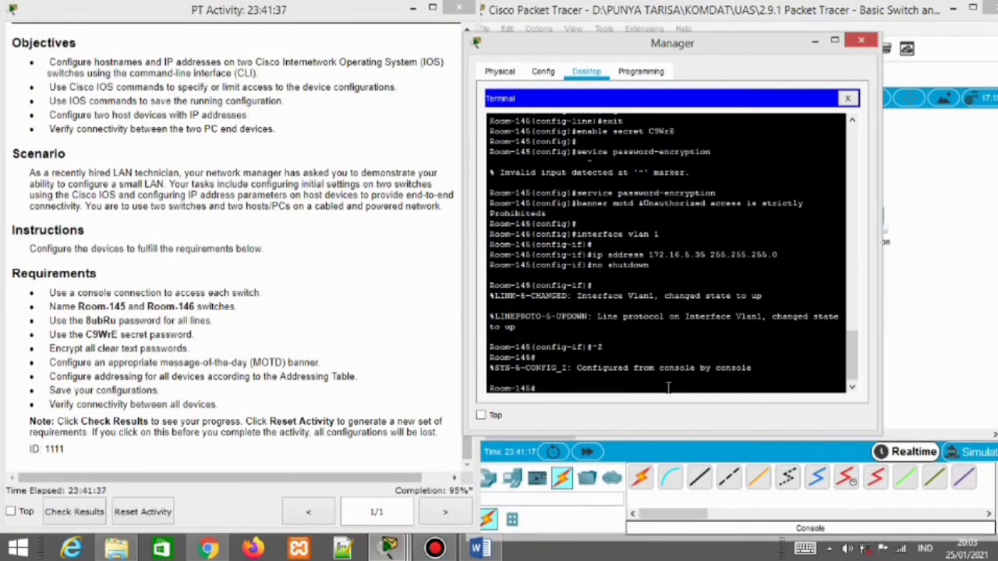
pyautogui.write('copy running -config')
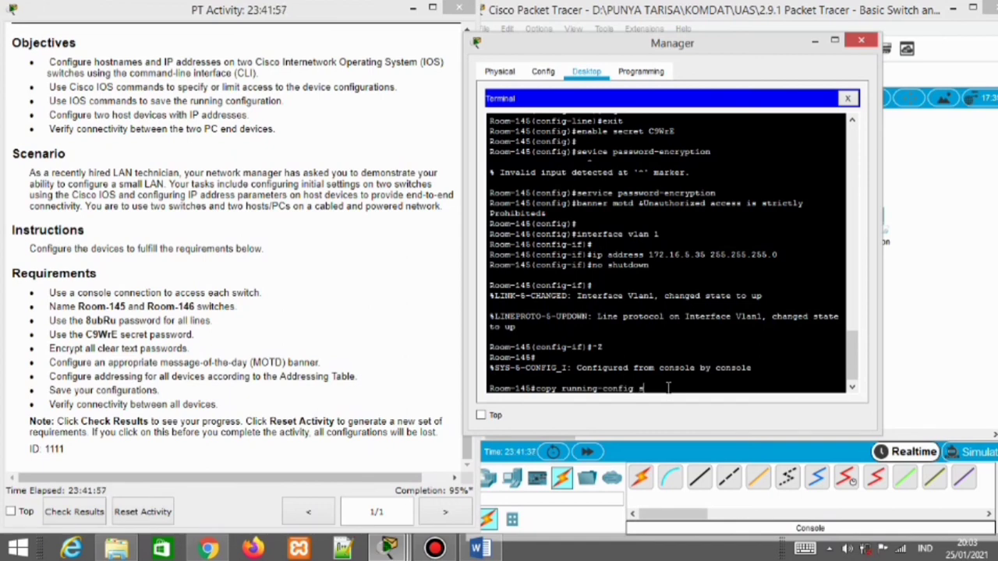
pyautogui.write('startup-config')
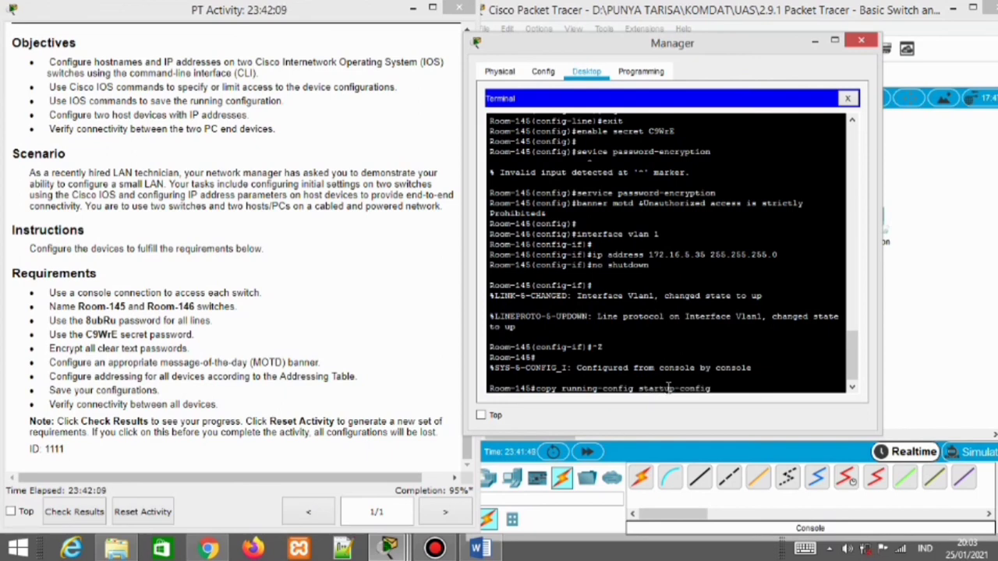
pyautogui.press('Return')
pyautogui.press('Return')
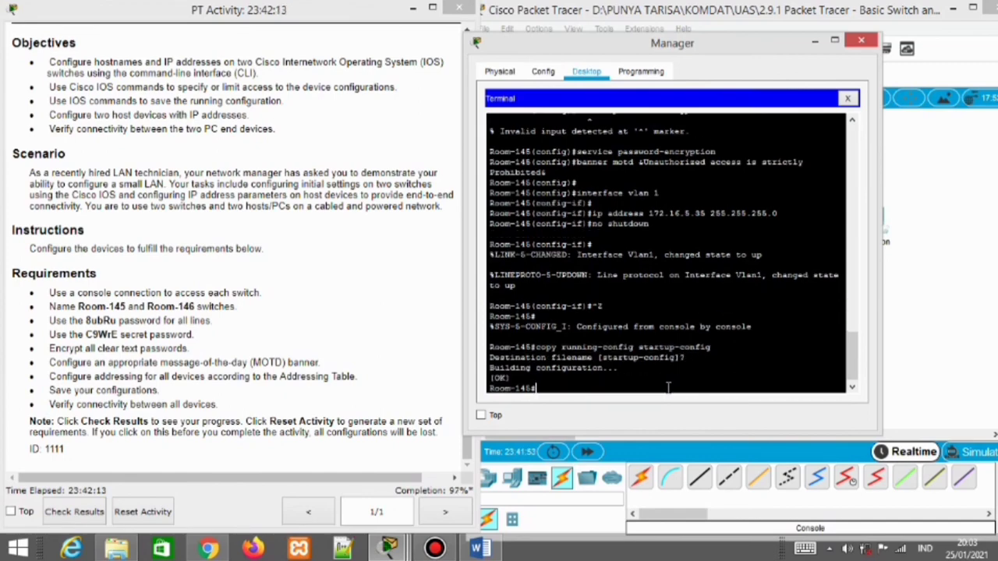
pyautogui.click(815, 39)
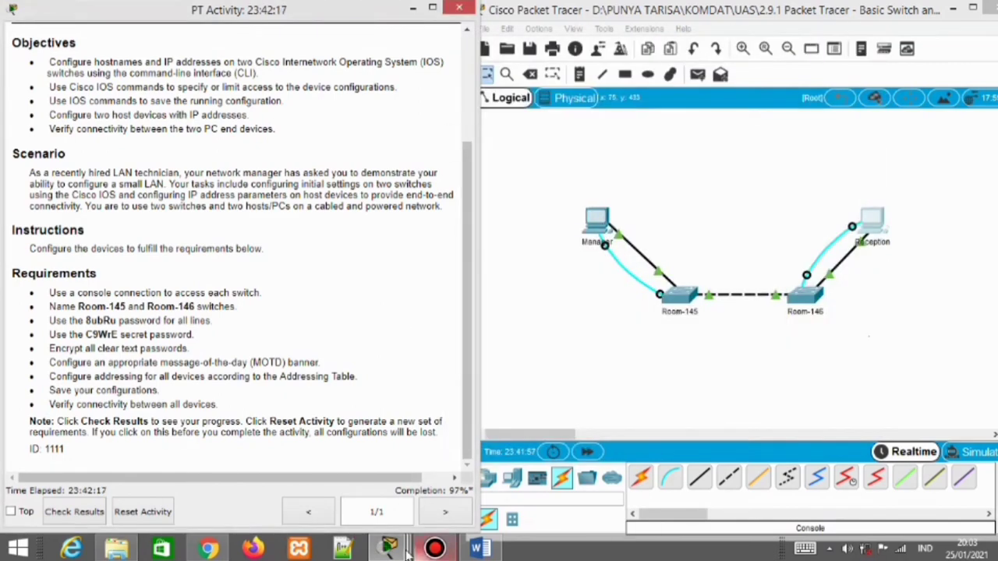
# In the Reception console, run copy running-config startup-config on Room-146, accept the filename, and minimize the window
pyautogui.moveTo(388, 549)
pyautogui.click(557, 479)
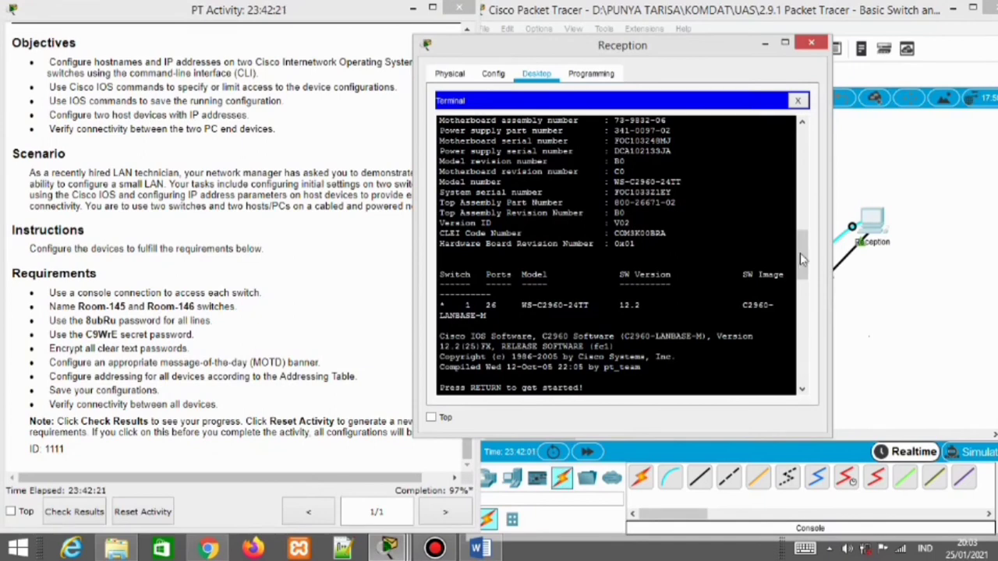
pyautogui.moveTo(805, 262); pyautogui.dragTo(795, 357)
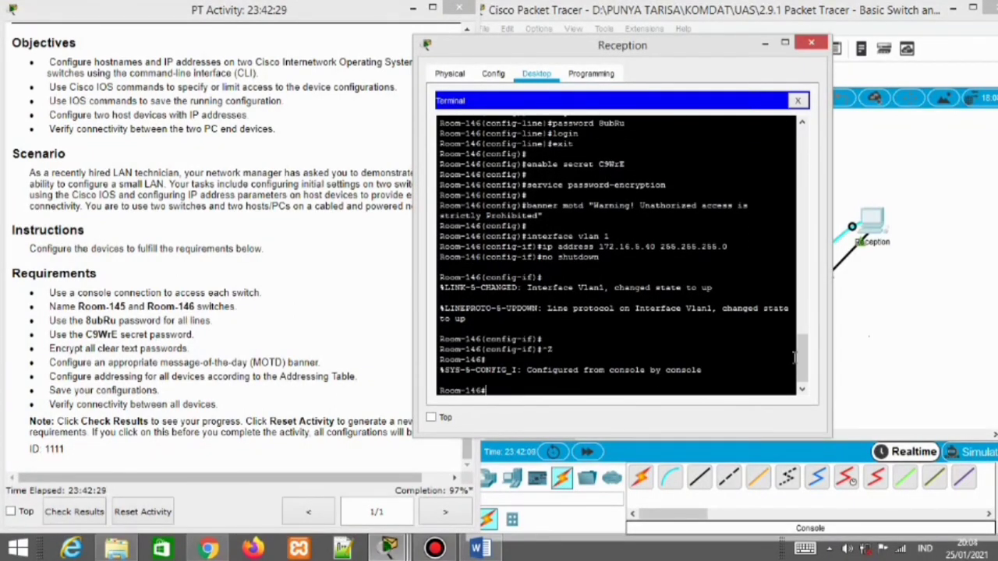
pyautogui.write('copy running')
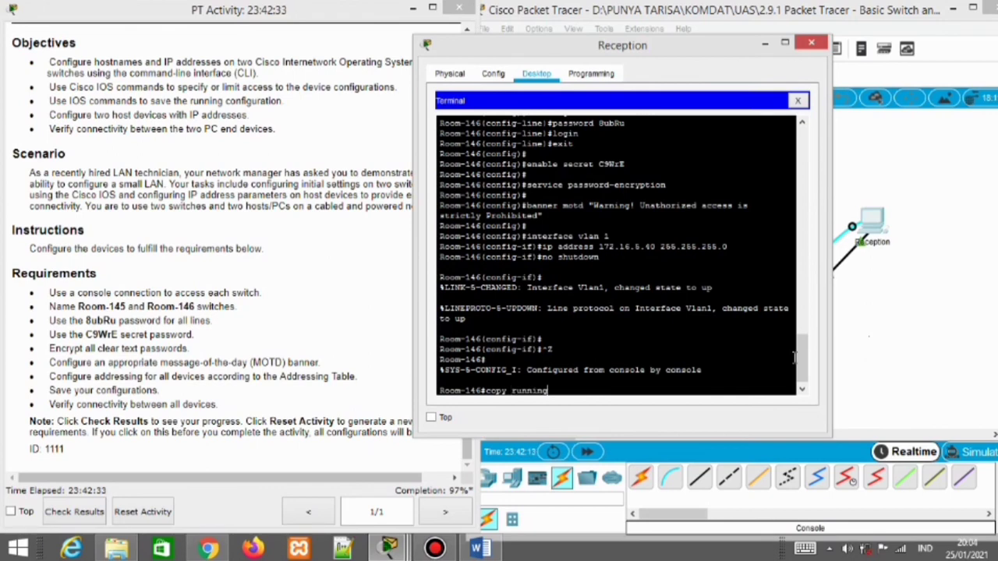
pyautogui.write('-config s')
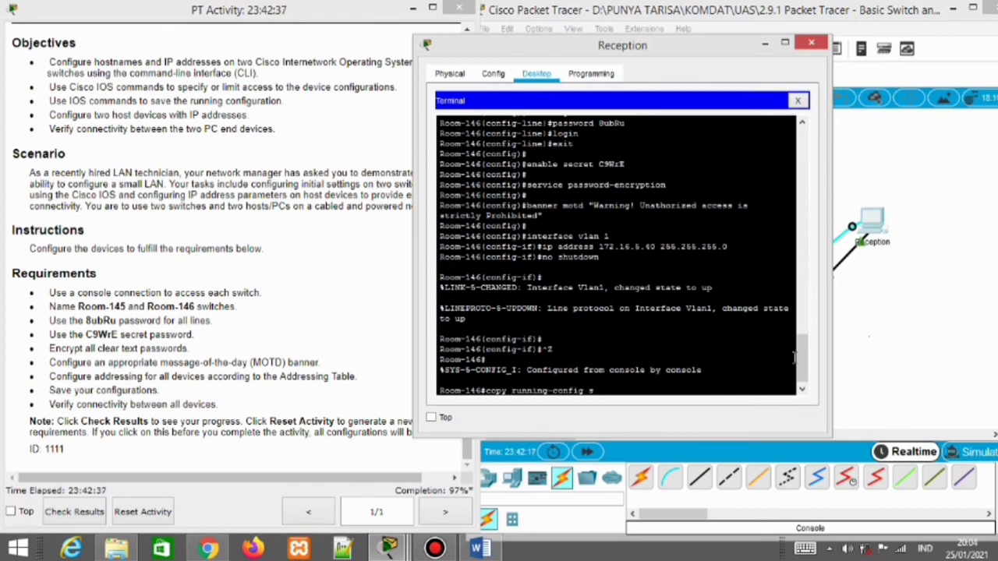
pyautogui.write('tartup-config')
pyautogui.press('Return')
pyautogui.press('Return')
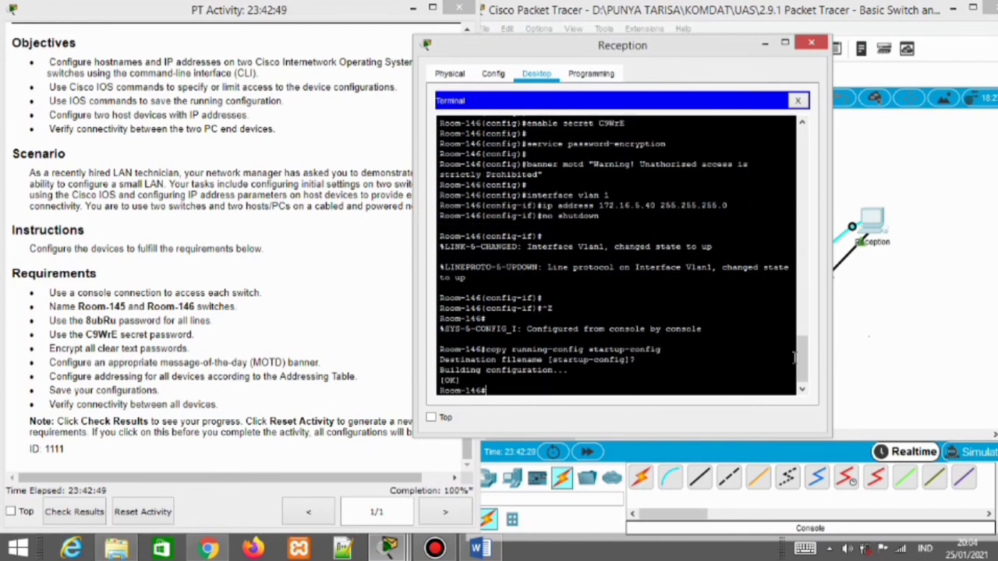
pyautogui.moveTo(664, 45); pyautogui.dragTo(750, 45)
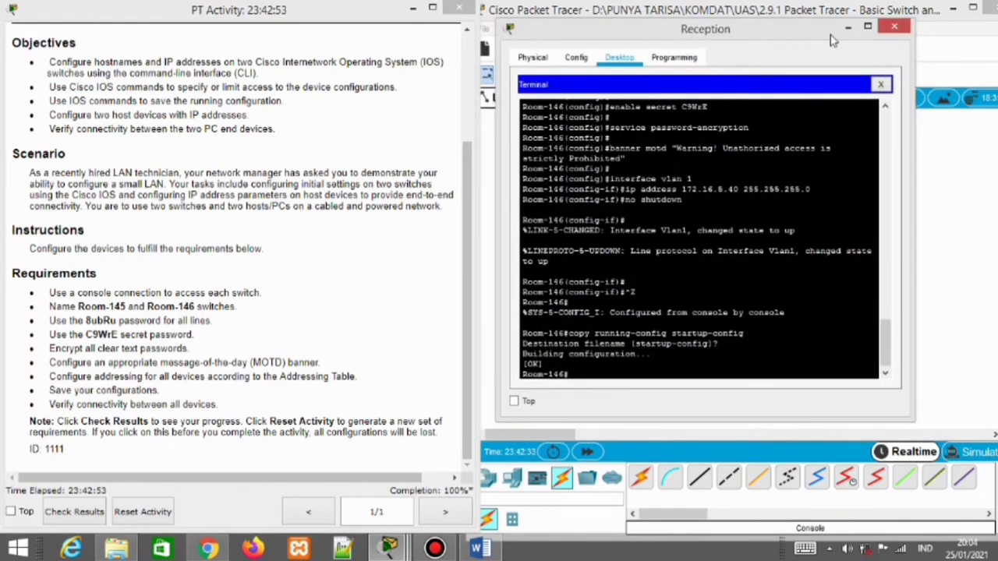
pyautogui.click(853, 39)
pyautogui.scroll(5, 414, 422)
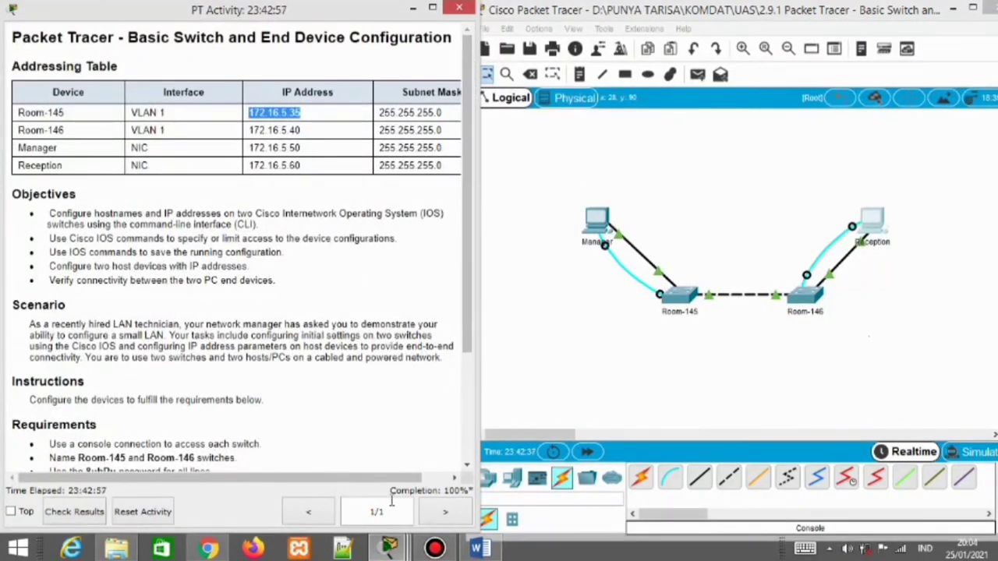
# From the Manager PC's Command Prompt, ping 172.16.5.35 and receive 3 of 4 replies
pyautogui.moveTo(396, 550)
pyautogui.click(495, 475)
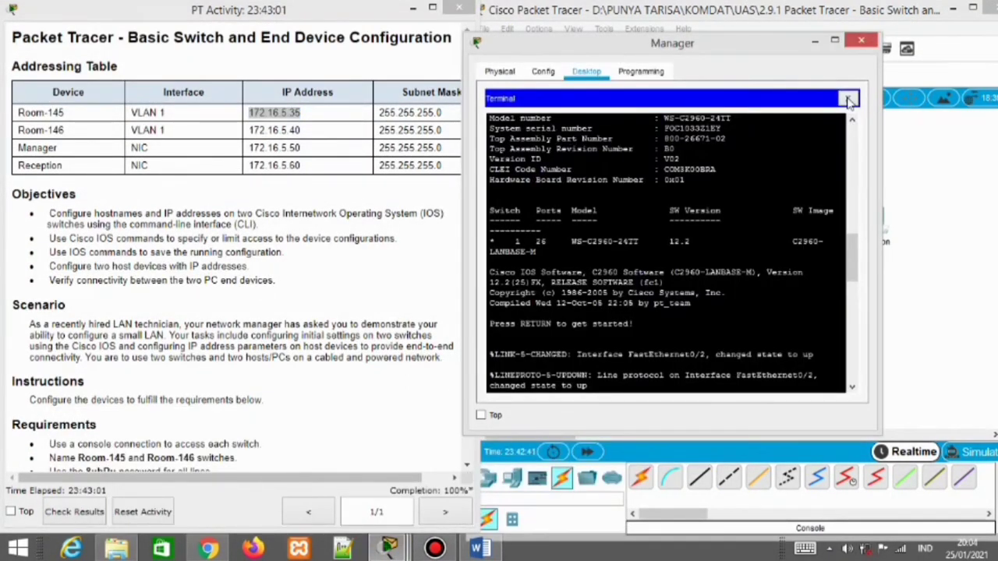
pyautogui.click(850, 100)
pyautogui.click(787, 158)
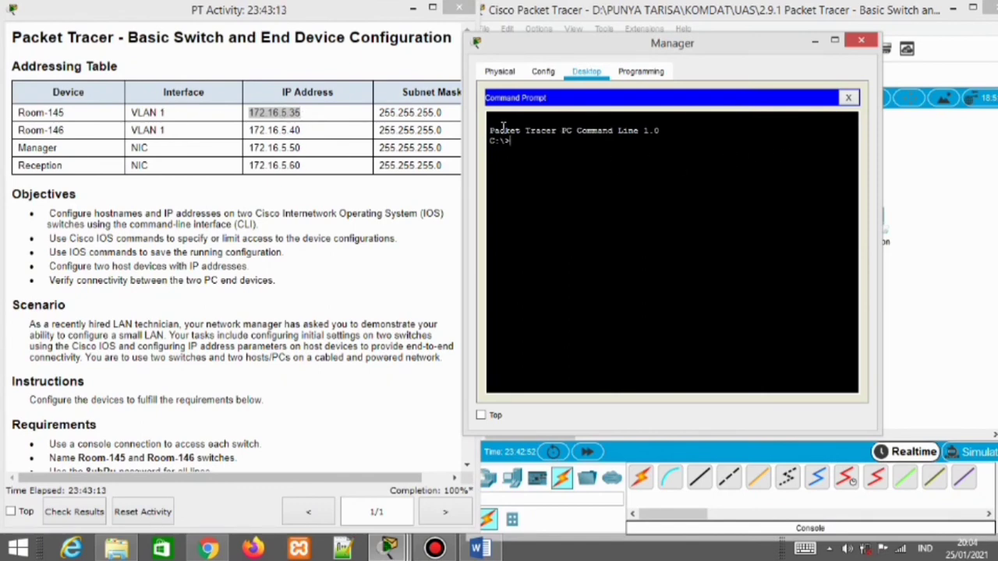
pyautogui.write('ping')
pyautogui.click(324, 117)
pyautogui.moveTo(301, 113); pyautogui.dragTo(249, 114)
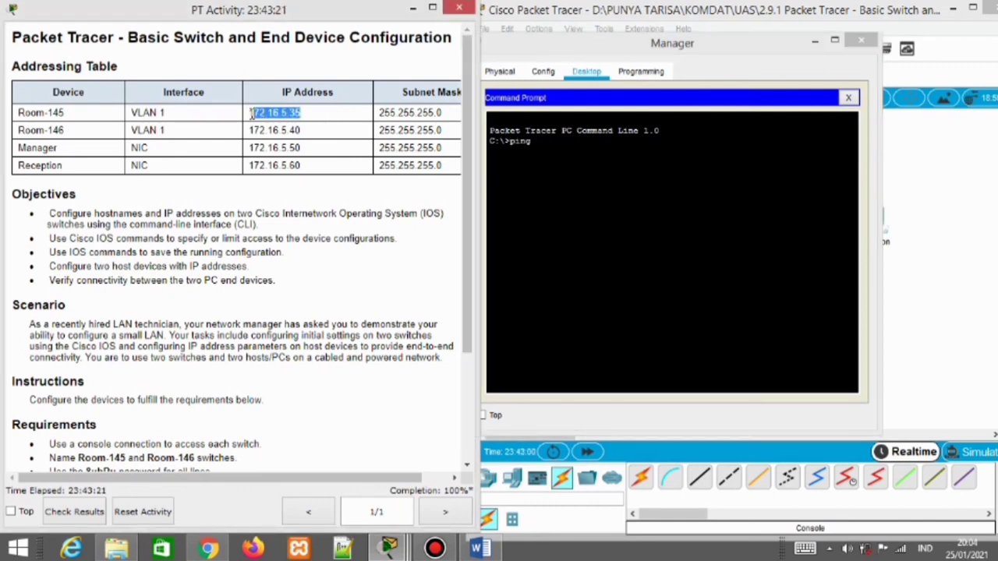
pyautogui.click(573, 142)
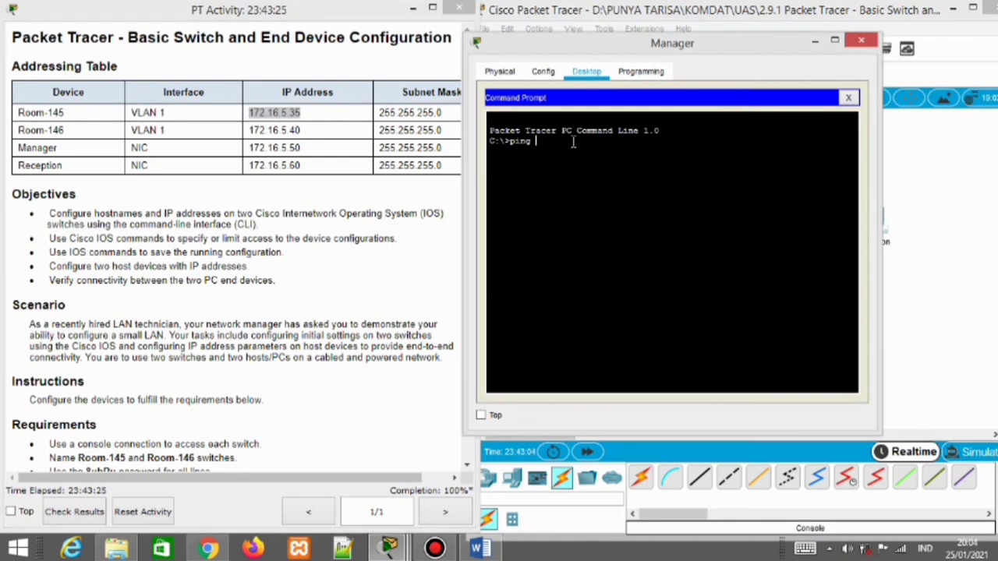
pyautogui.write('g 172.16.5.35')
pyautogui.press('Return')
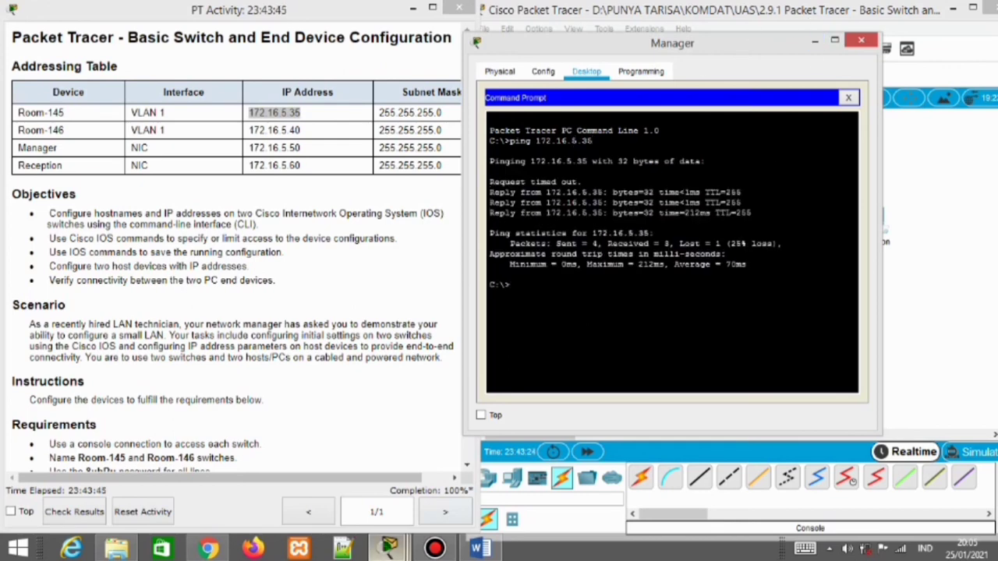
pyautogui.moveTo(388, 548)
pyautogui.click(850, 476)
# Ping 172.16.5.40 from Reception's Command Prompt, then close the Reception and Manager windows
pyautogui.click(881, 83)
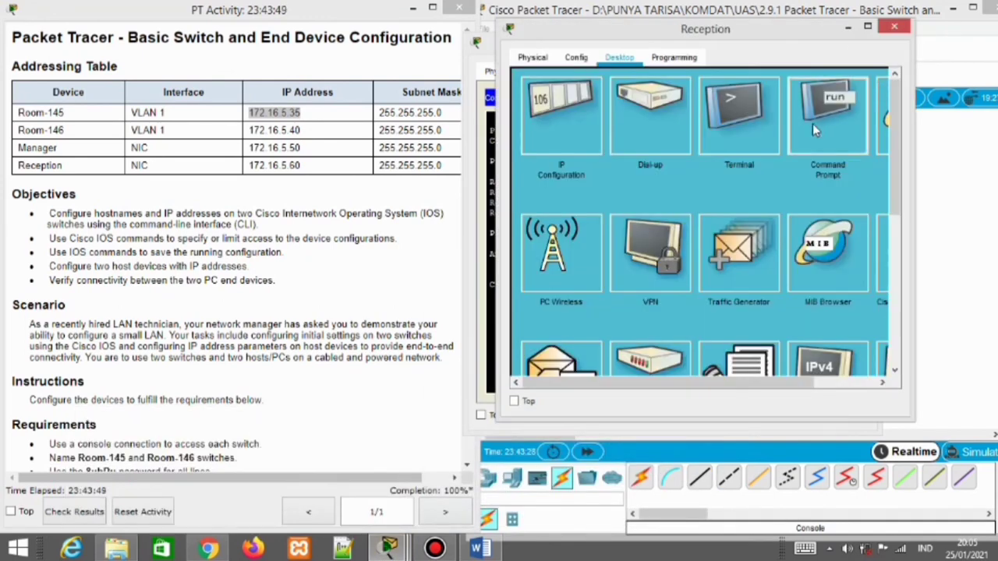
pyautogui.click(813, 123)
pyautogui.write('ping')
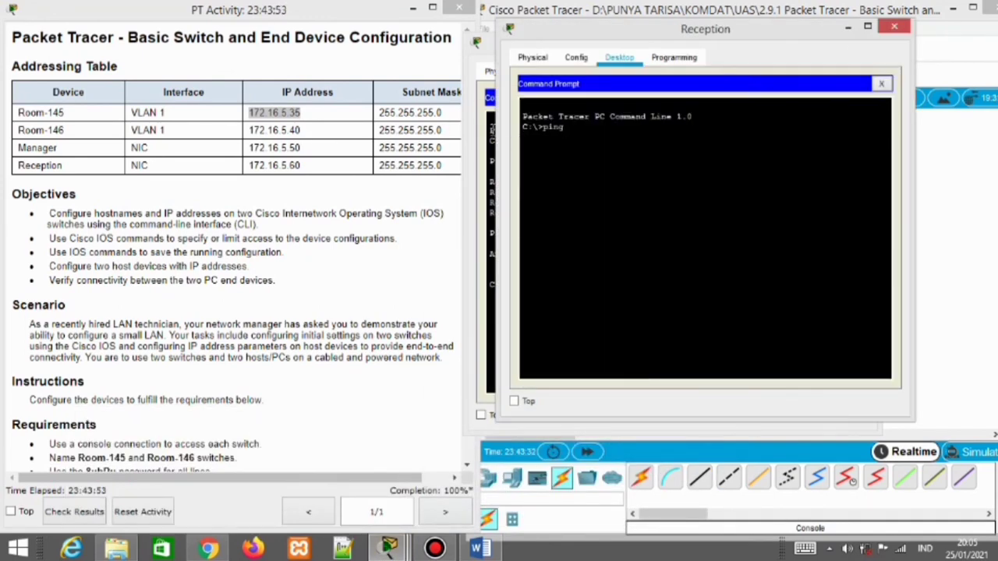
pyautogui.write(' 172.16.5.40')
pyautogui.press('Return')
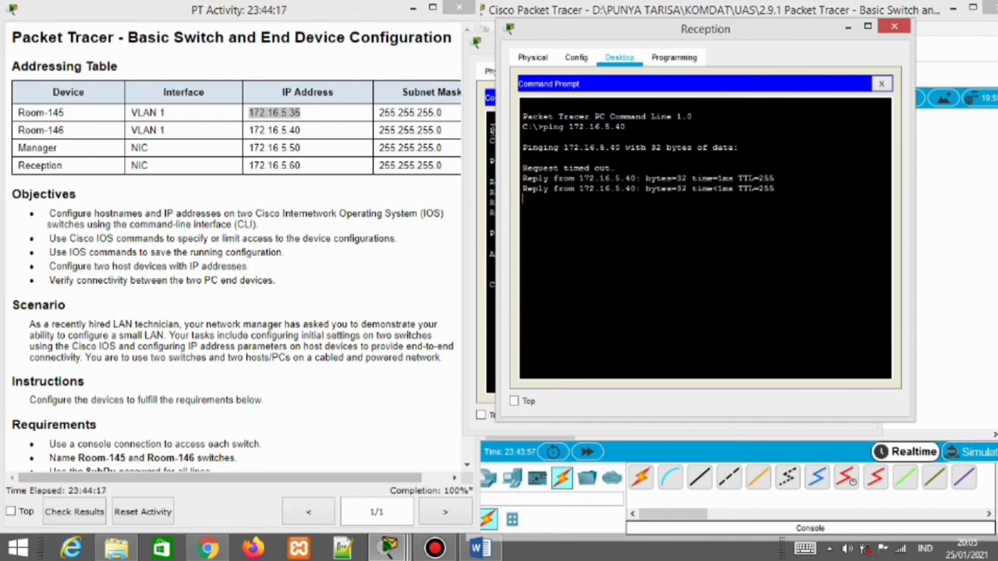
pyautogui.click(894, 27)
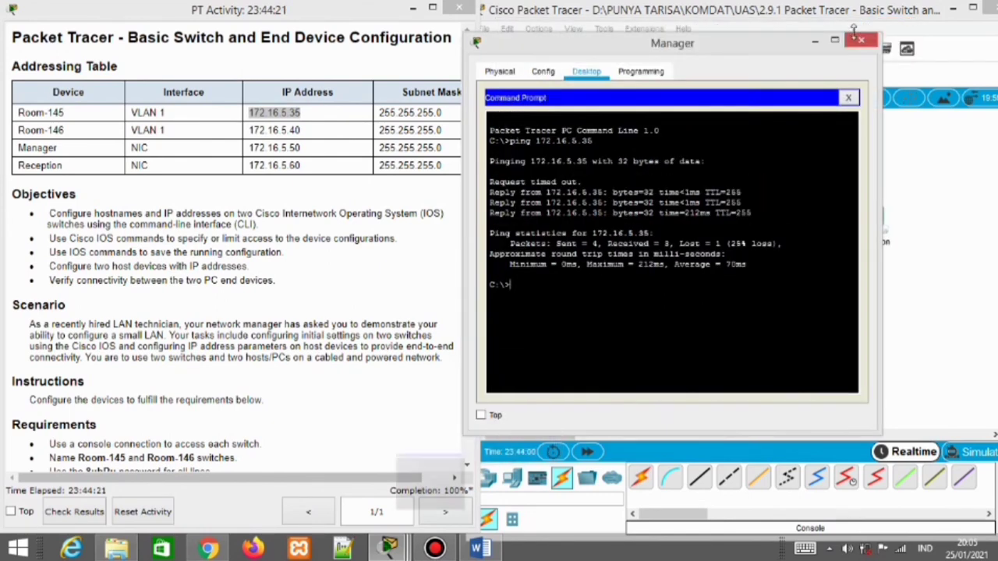
pyautogui.click(844, 38)
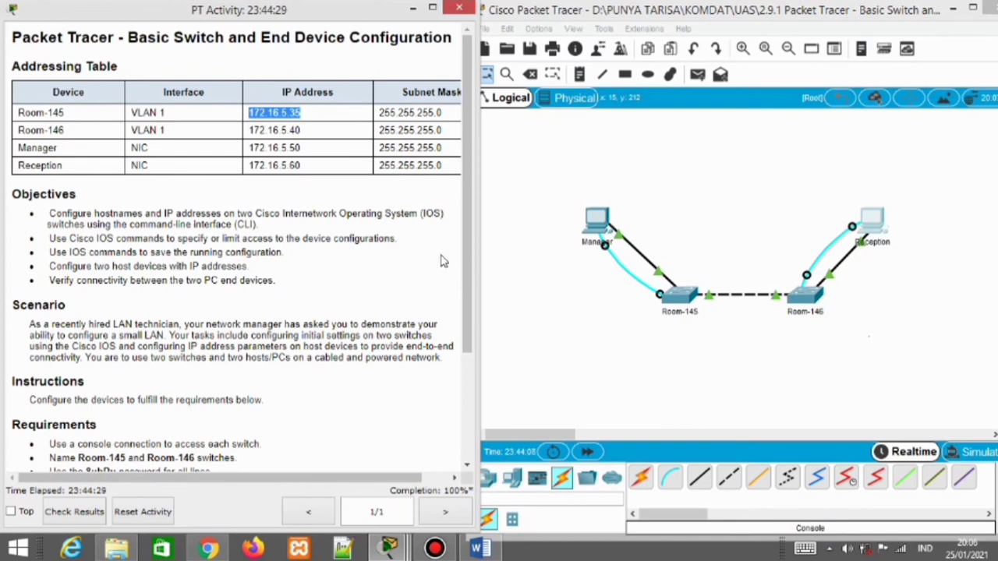
pyautogui.moveTo(462, 238); pyautogui.dragTo(462, 343)
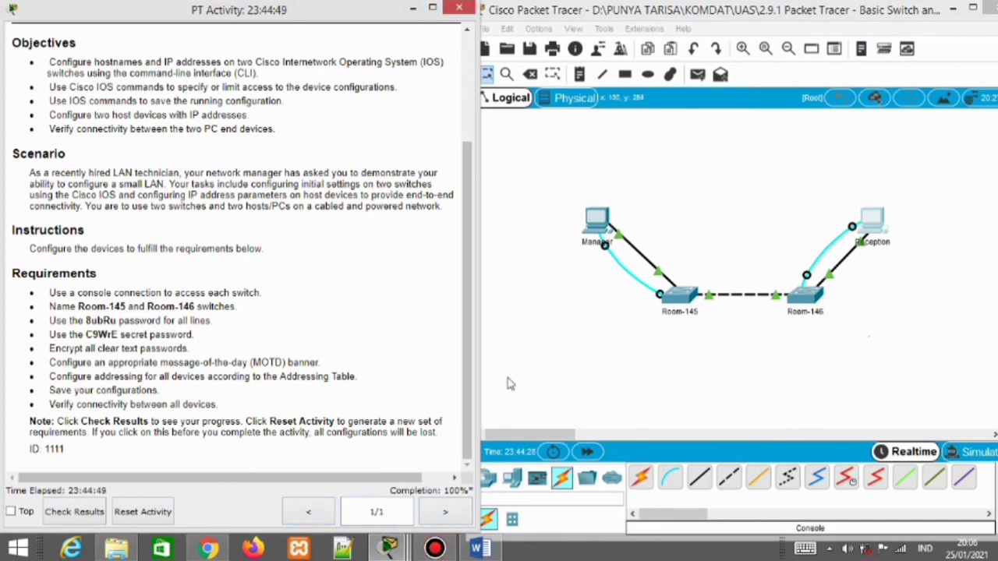
pyautogui.click(755, 377)
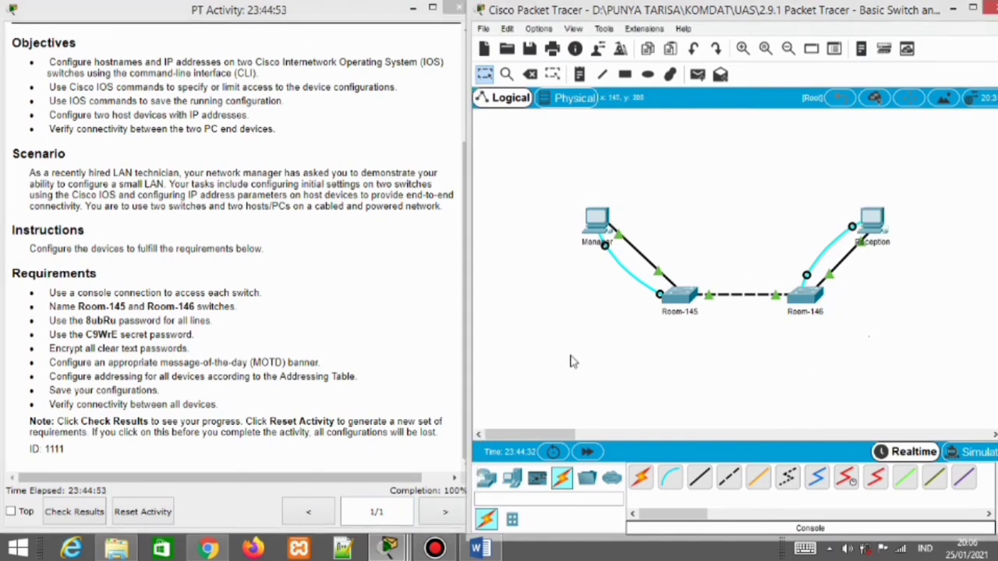
pyautogui.click(466, 164)
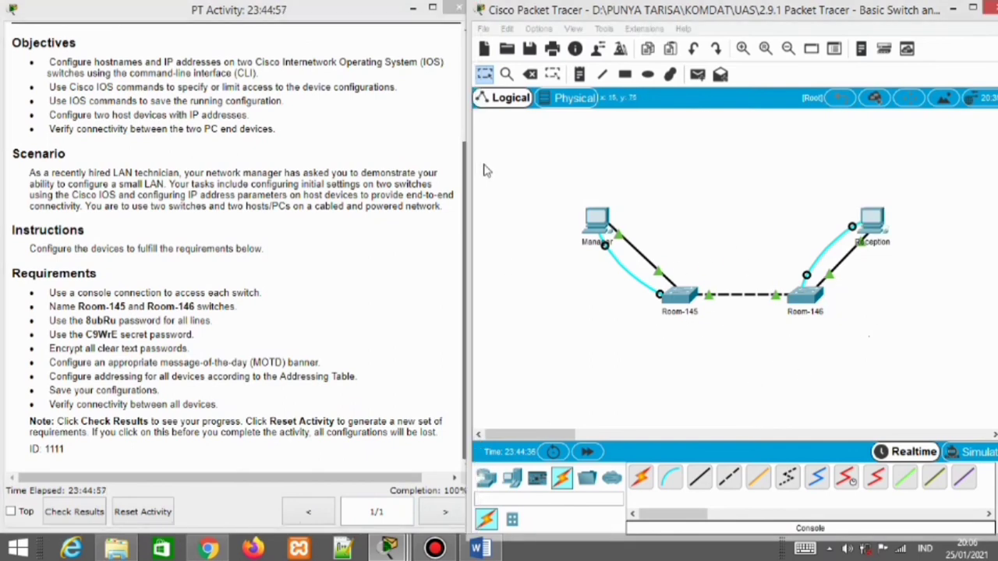
pyautogui.moveTo(473, 162); pyautogui.dragTo(507, 161)
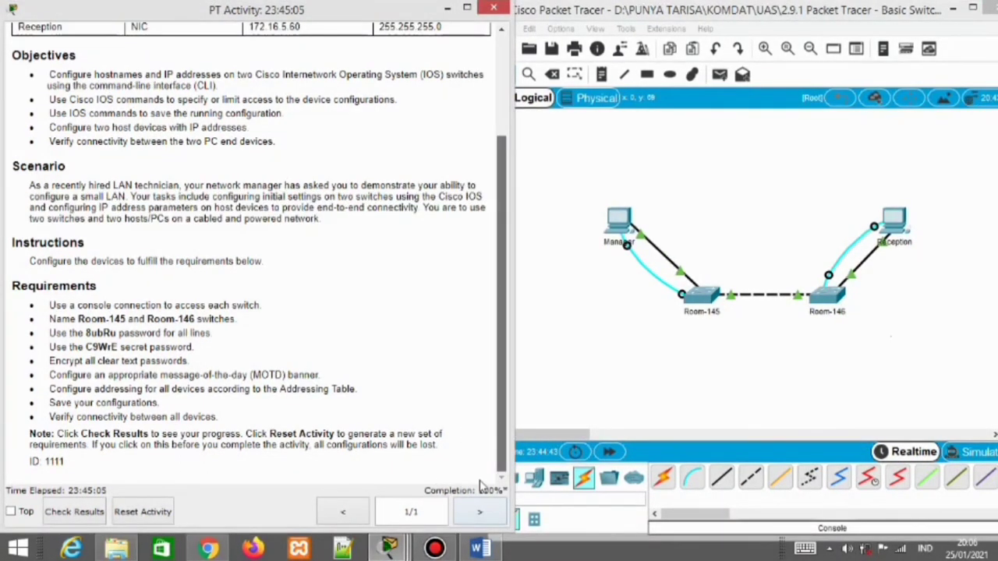
pyautogui.click(434, 550)
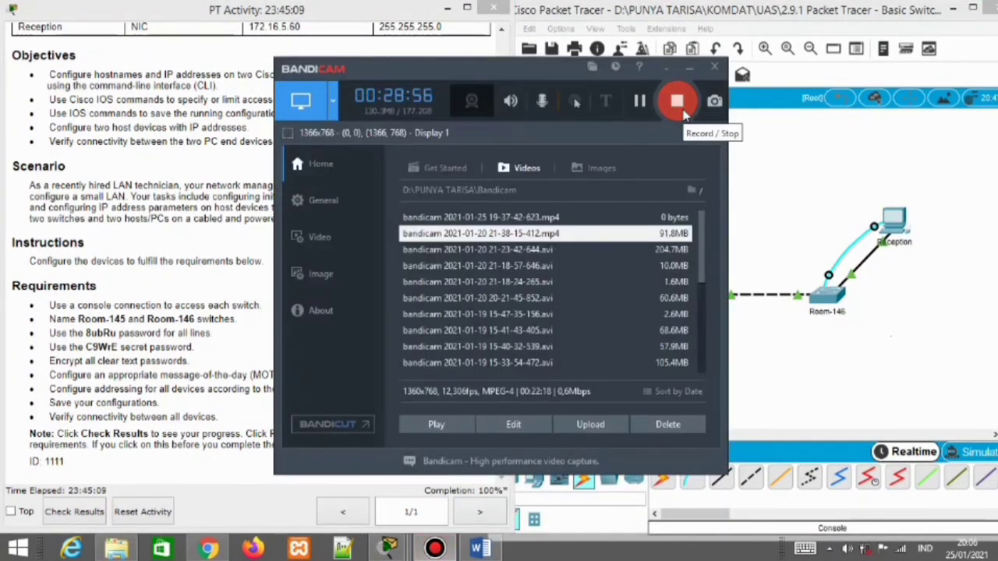